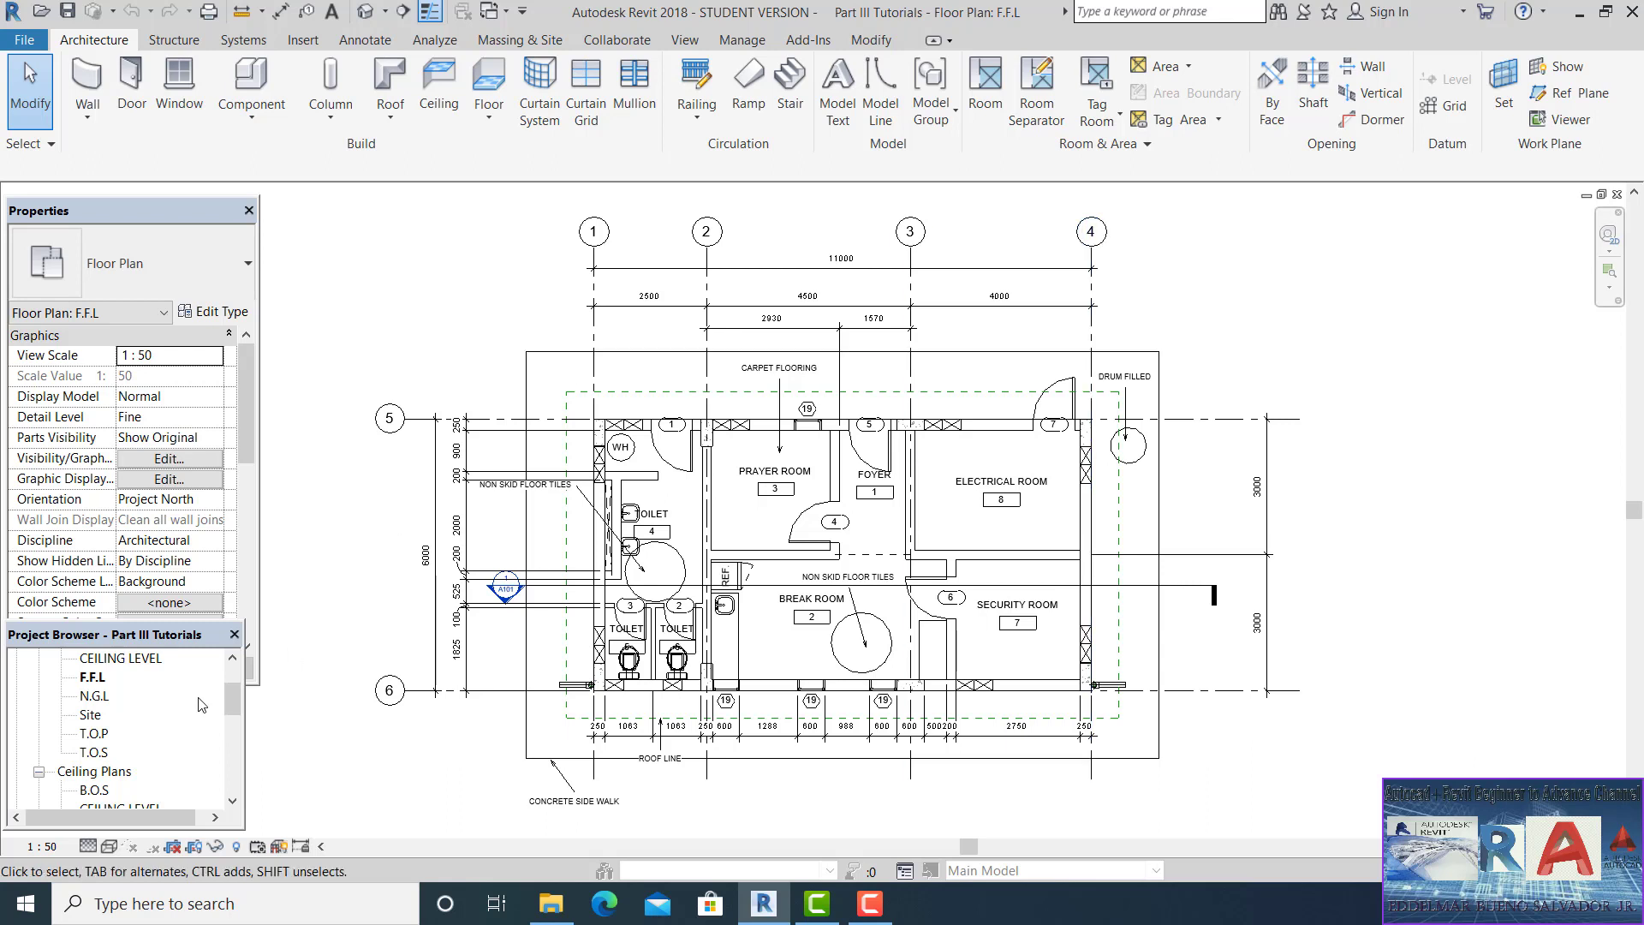
# - Open the Section 1 building section view from the project's views
pyautogui.moveTo(233, 690); pyautogui.dragTo(238, 788)
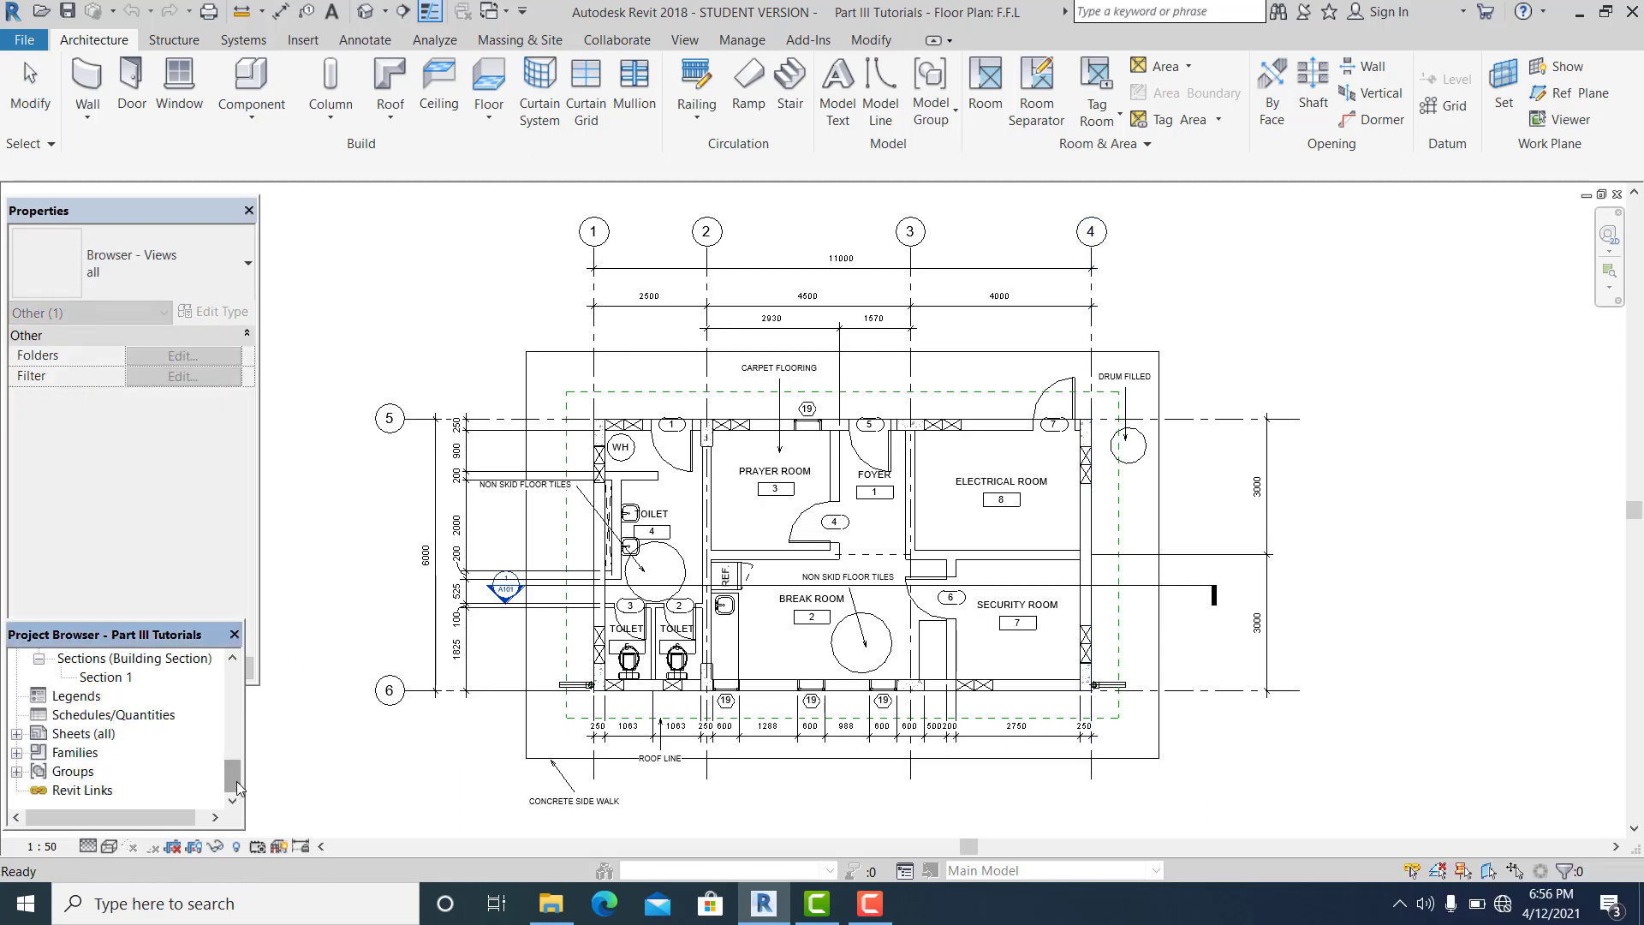
pyautogui.doubleClick(106, 676)
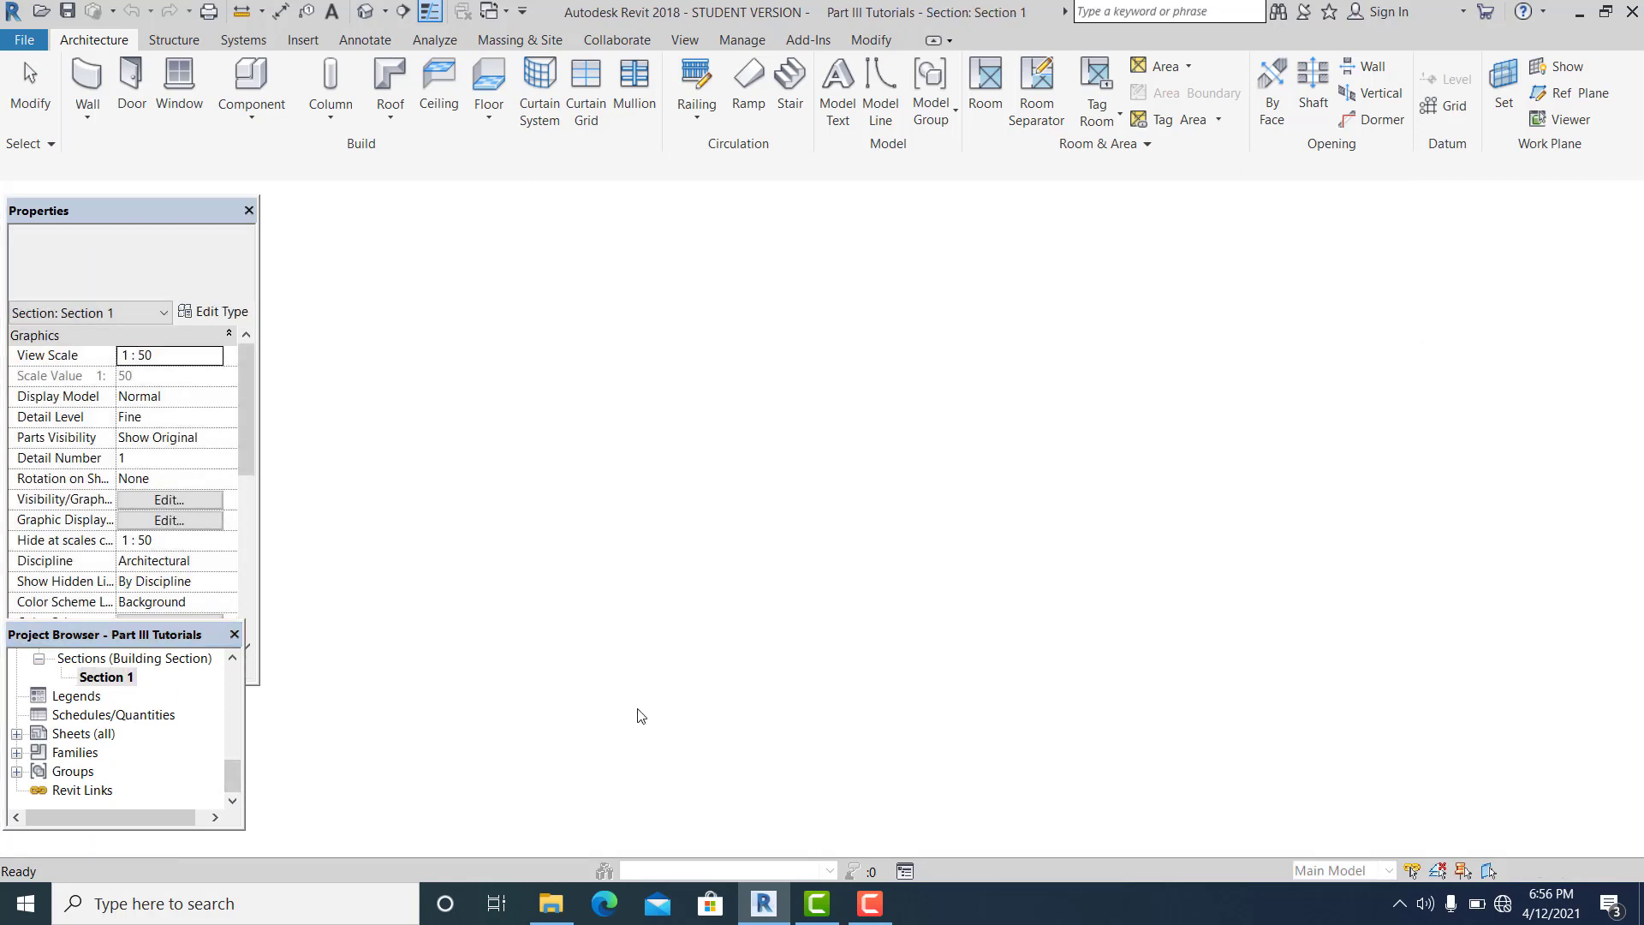
pyautogui.scroll(3, 1032, 626)
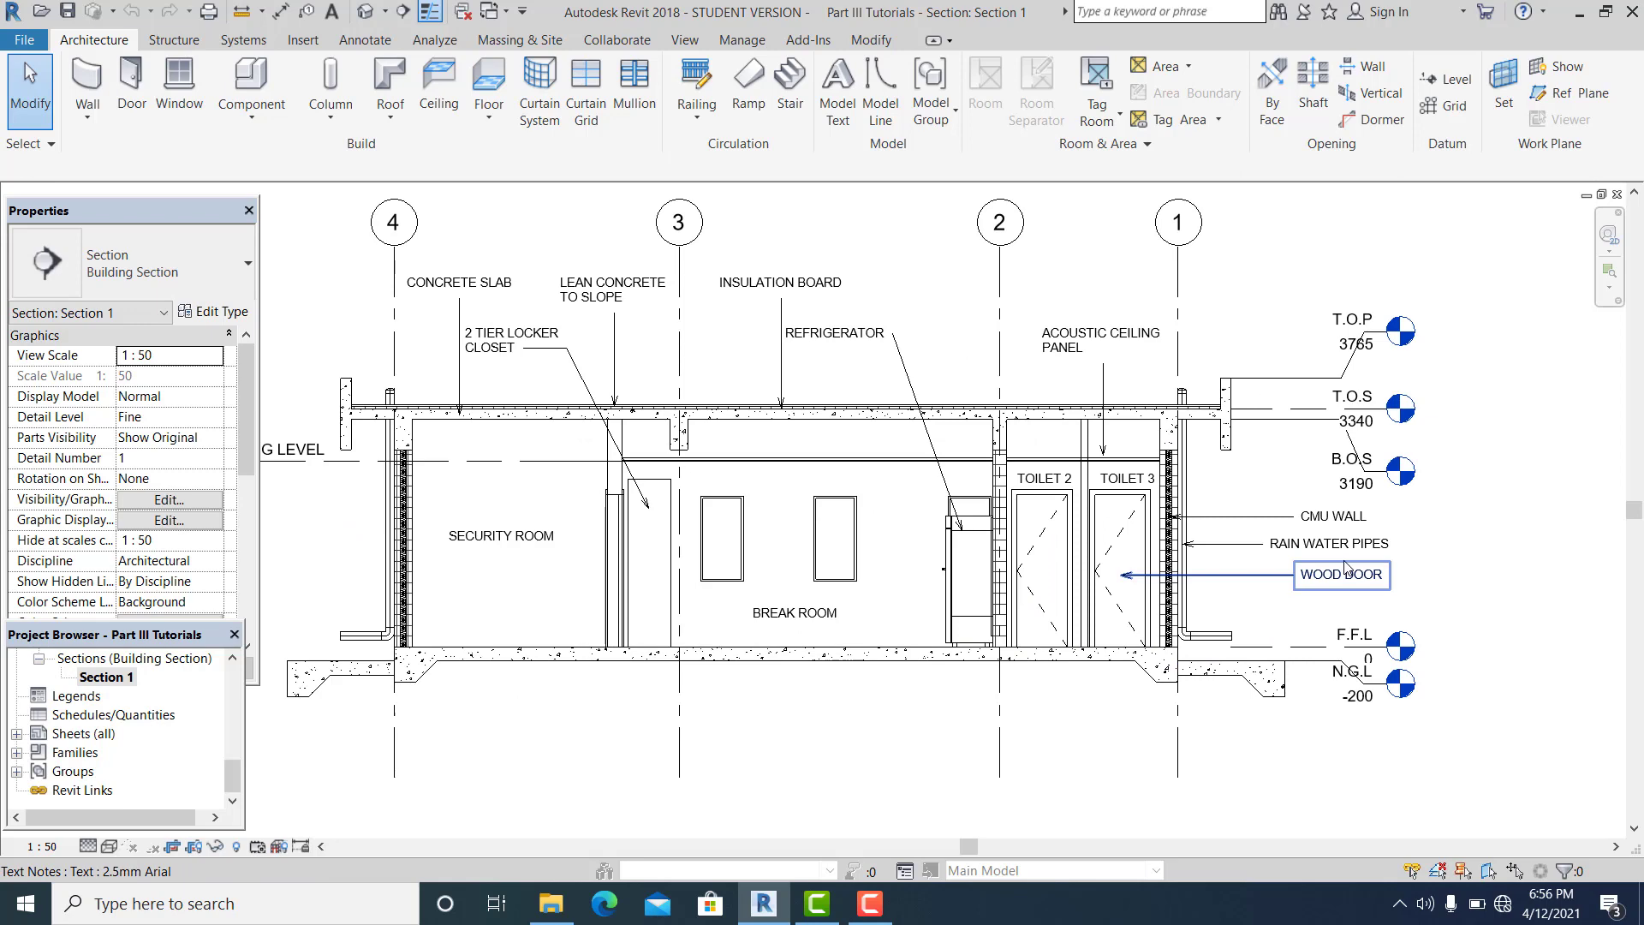
# - Examine the building section's rooms, walls, rain water pipes, slab and level markers from one end to the other
pyautogui.scroll(1, 1189, 613)
pyautogui.moveTo(918, 661); pyautogui.dragTo(1001, 692, button='middle')
pyautogui.scroll(-1, 1000, 692)
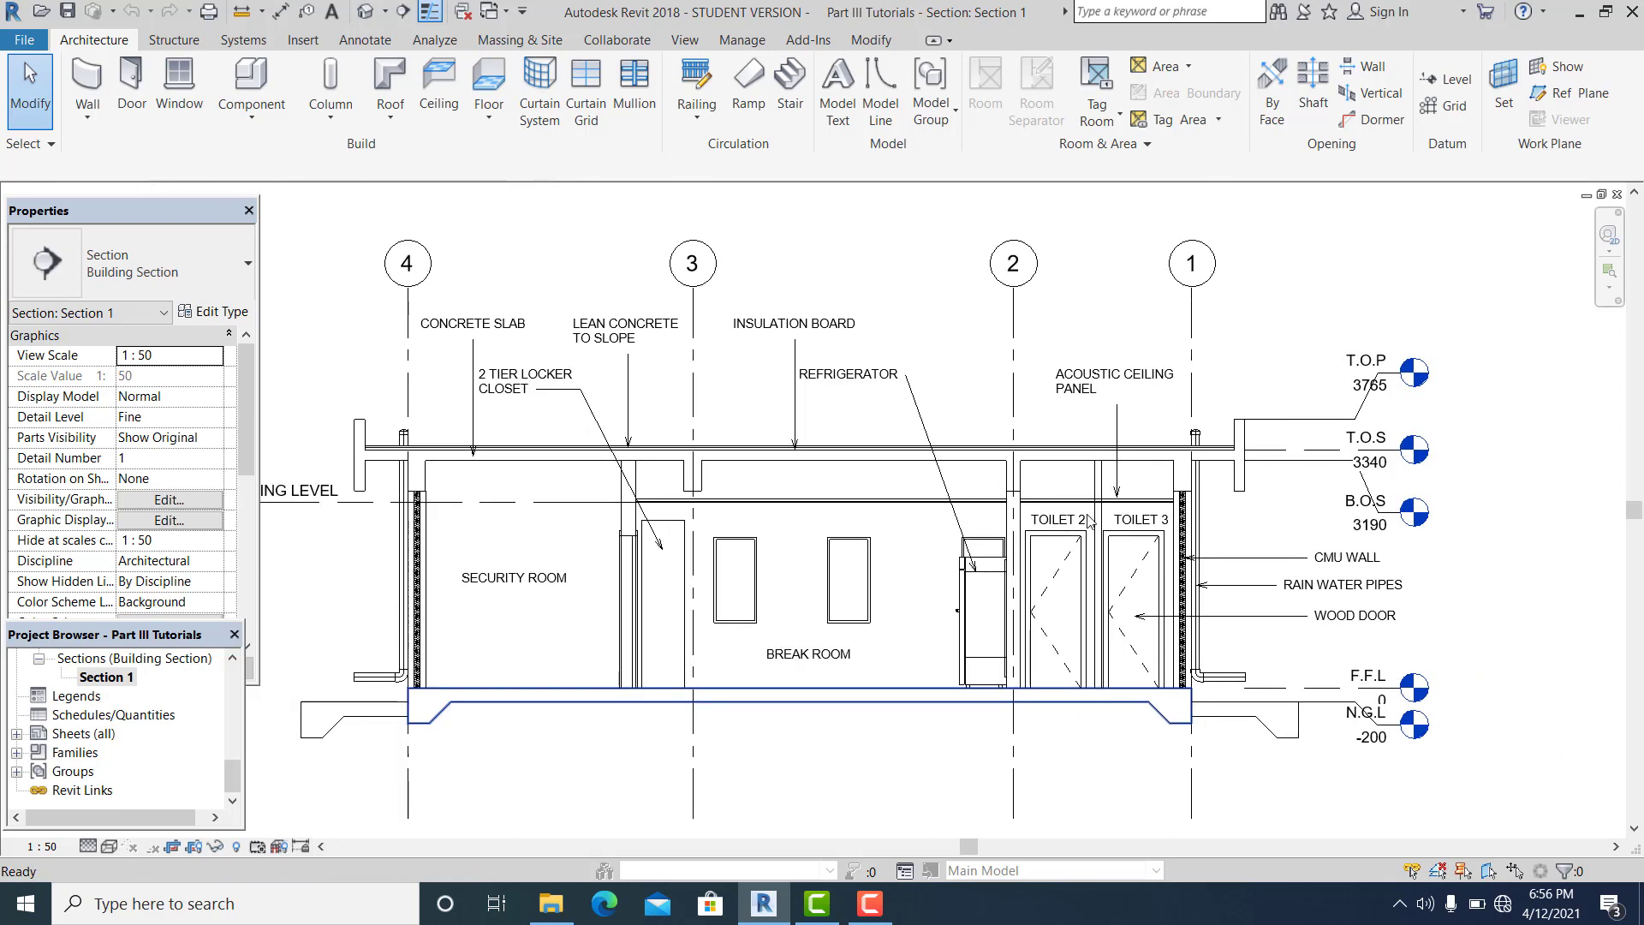
pyautogui.scroll(1, 1250, 619)
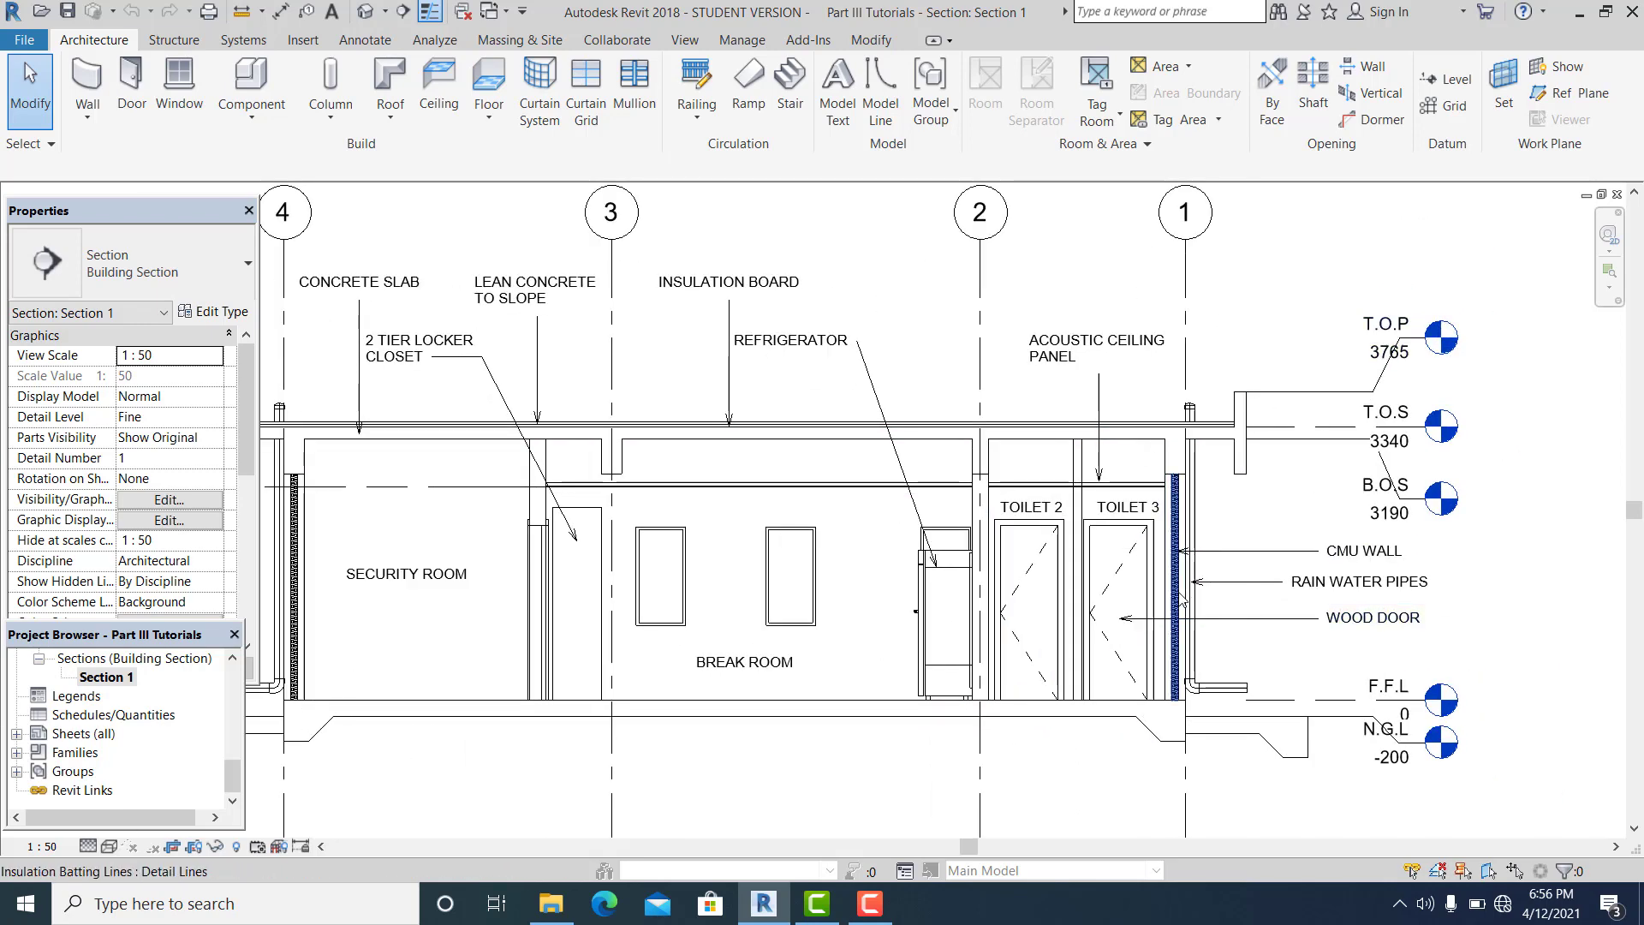
pyautogui.moveTo(1146, 708)
pyautogui.mouseDown(button='middle')
pyautogui.moveTo(1283, 701)
pyautogui.moveTo(1426, 662)
pyautogui.mouseUp(button='middle')
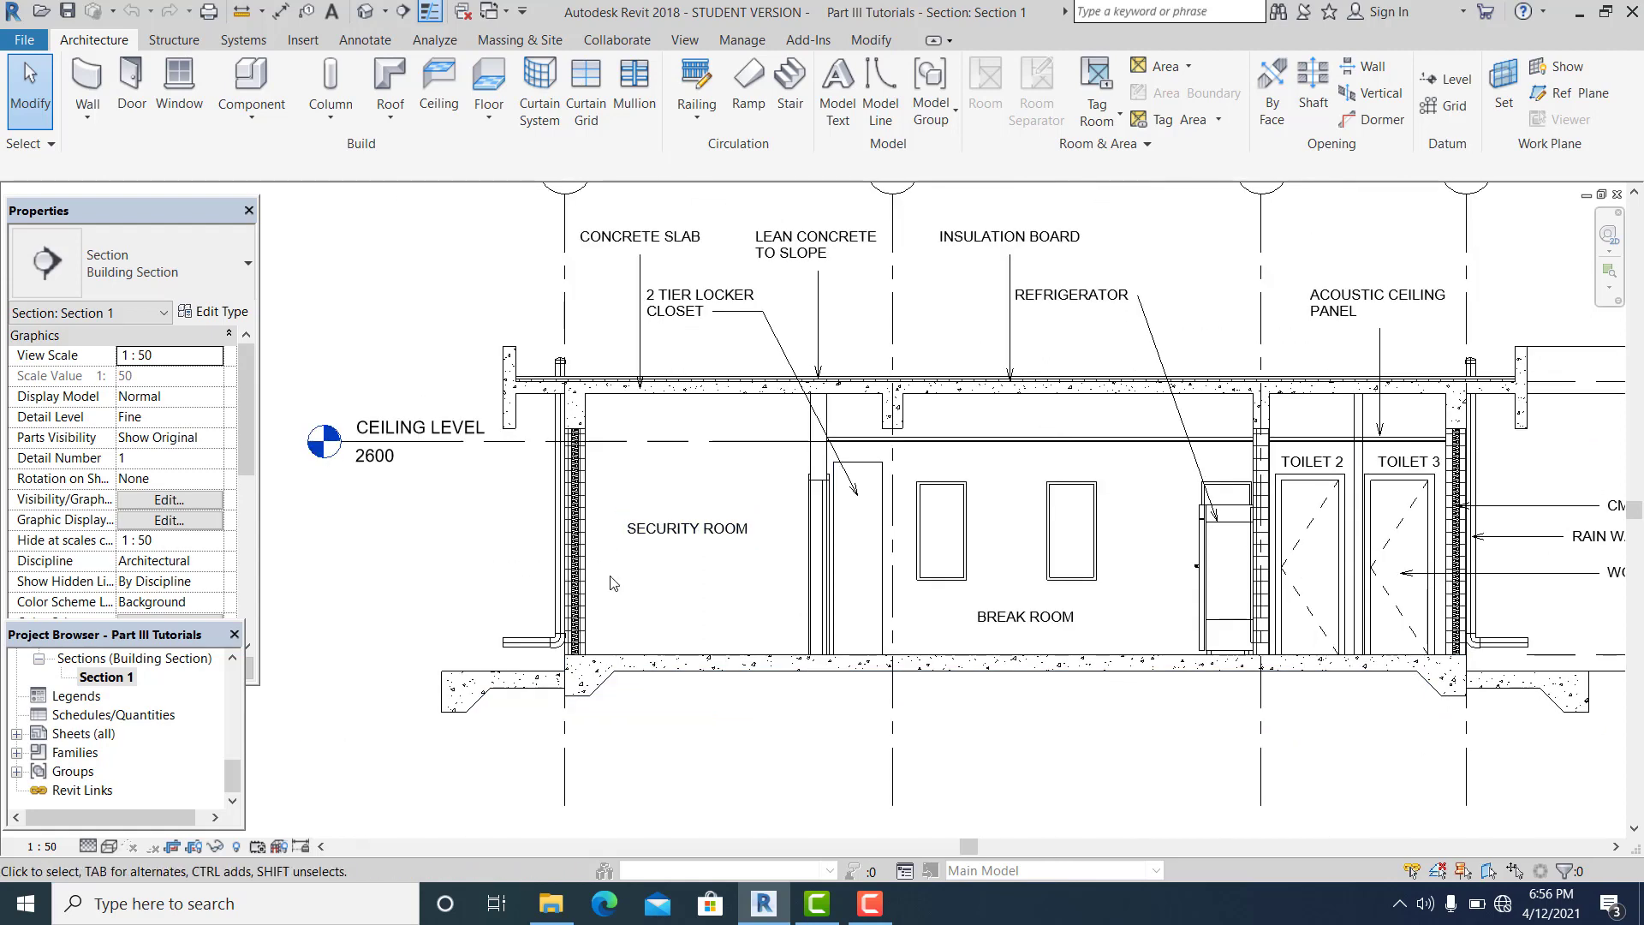
pyautogui.moveTo(561, 533); pyautogui.dragTo(572, 521, button='middle')
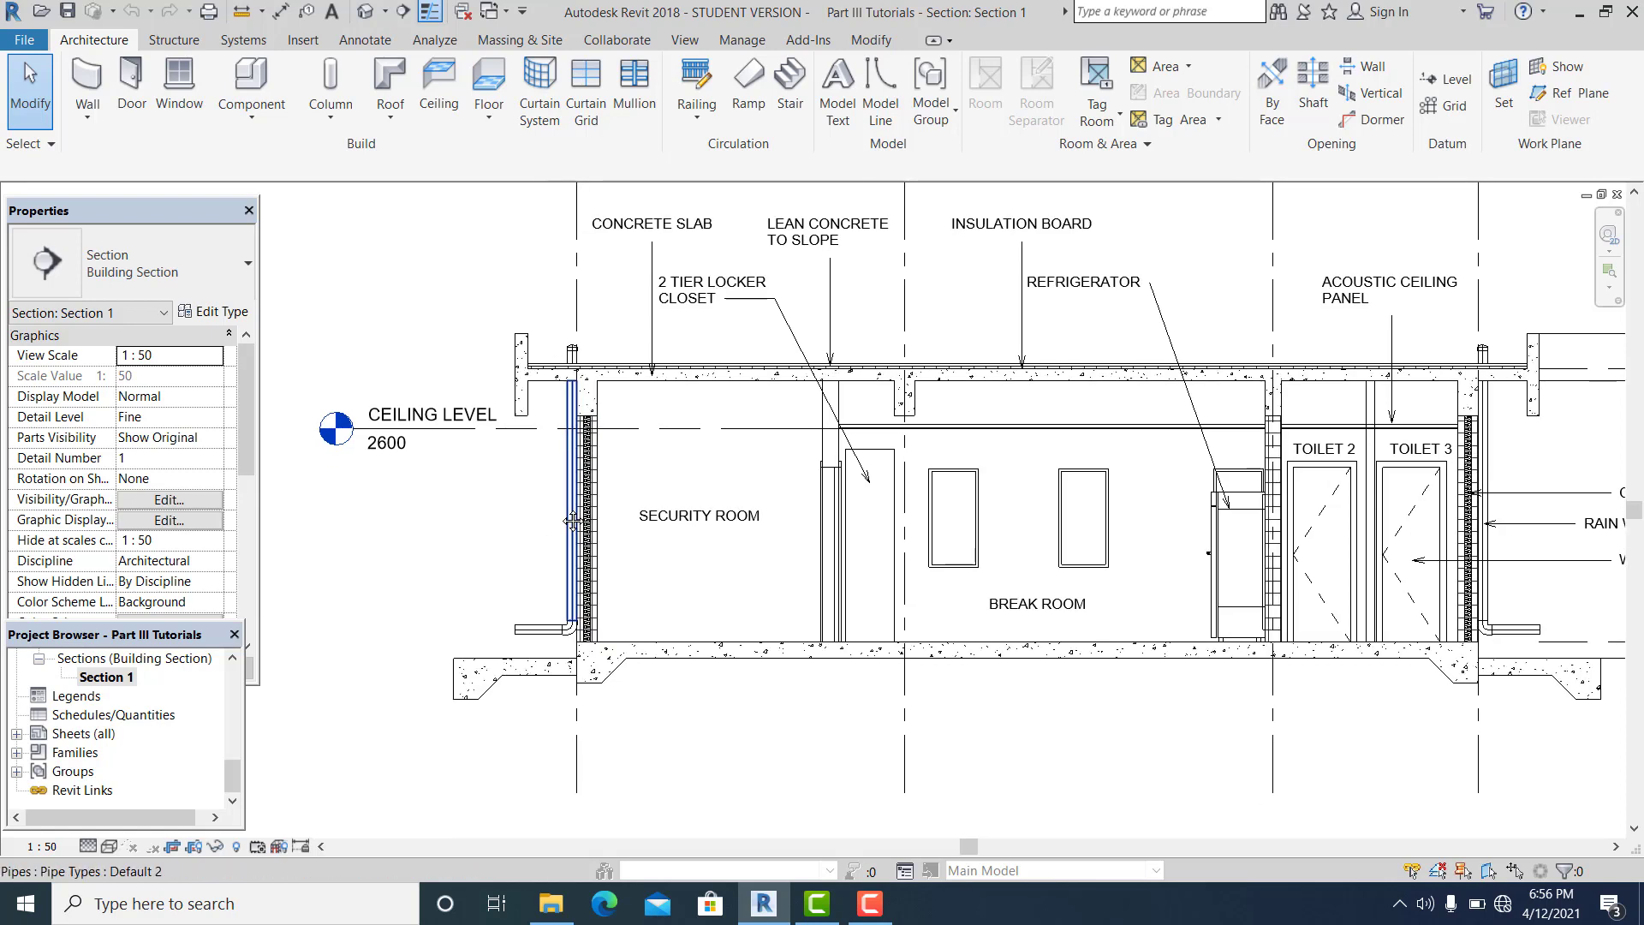
pyautogui.scroll(1, 523, 623)
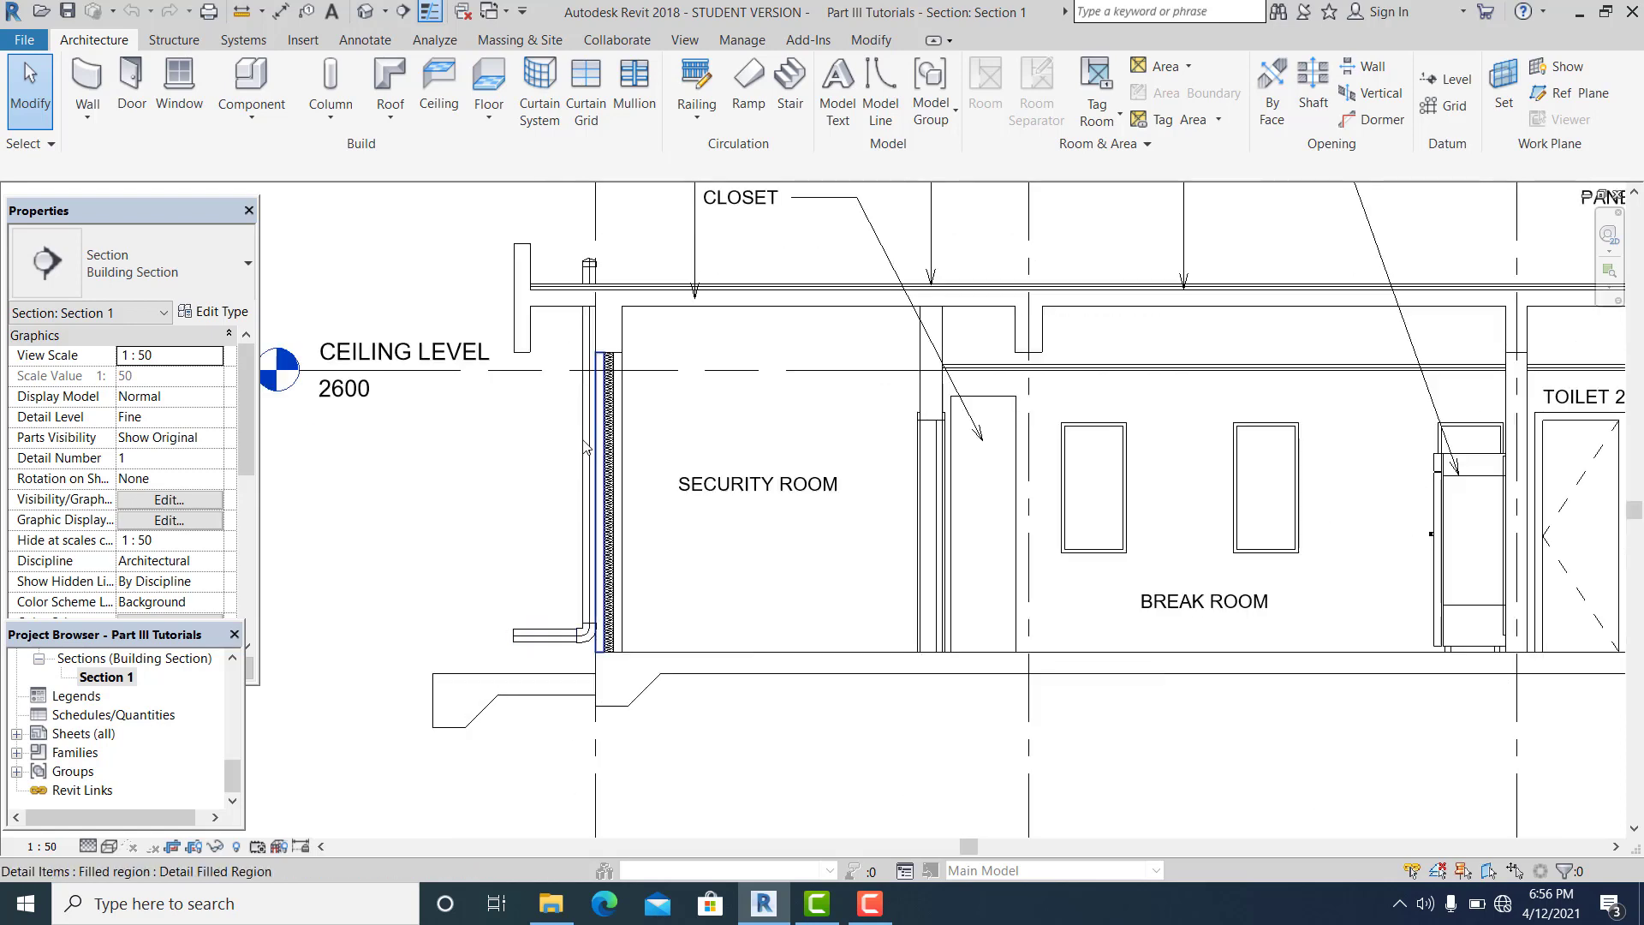
pyautogui.scroll(-1, 607, 540)
pyautogui.moveTo(801, 654); pyautogui.dragTo(526, 655, button='middle')
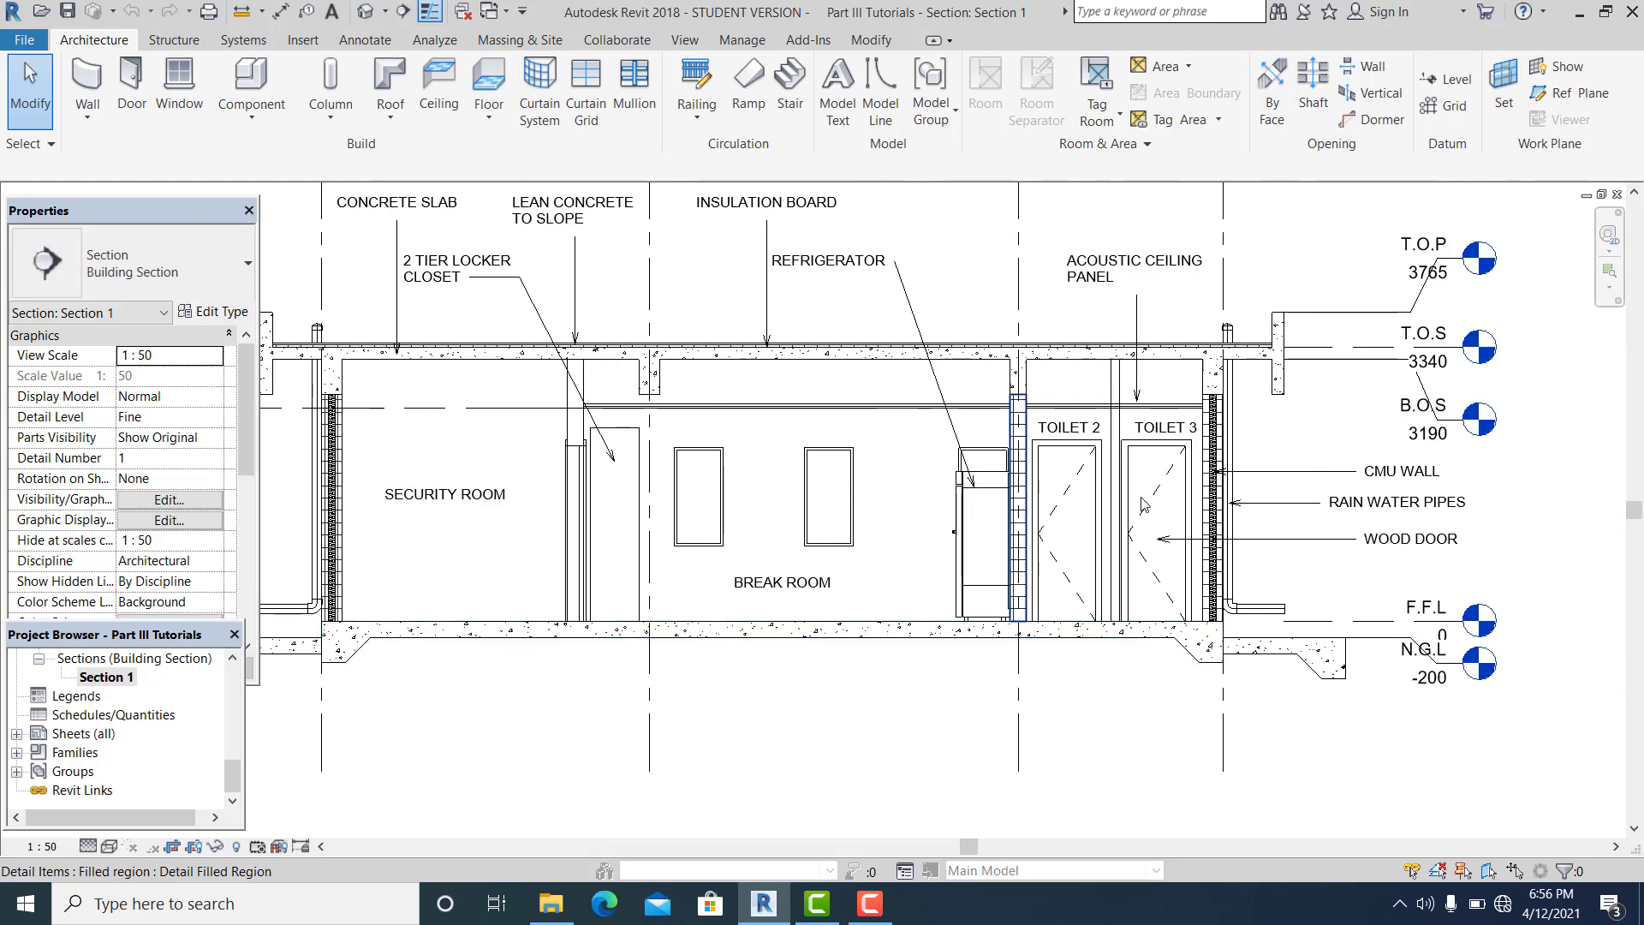
pyautogui.moveTo(891, 612); pyautogui.dragTo(1012, 690, button='middle')
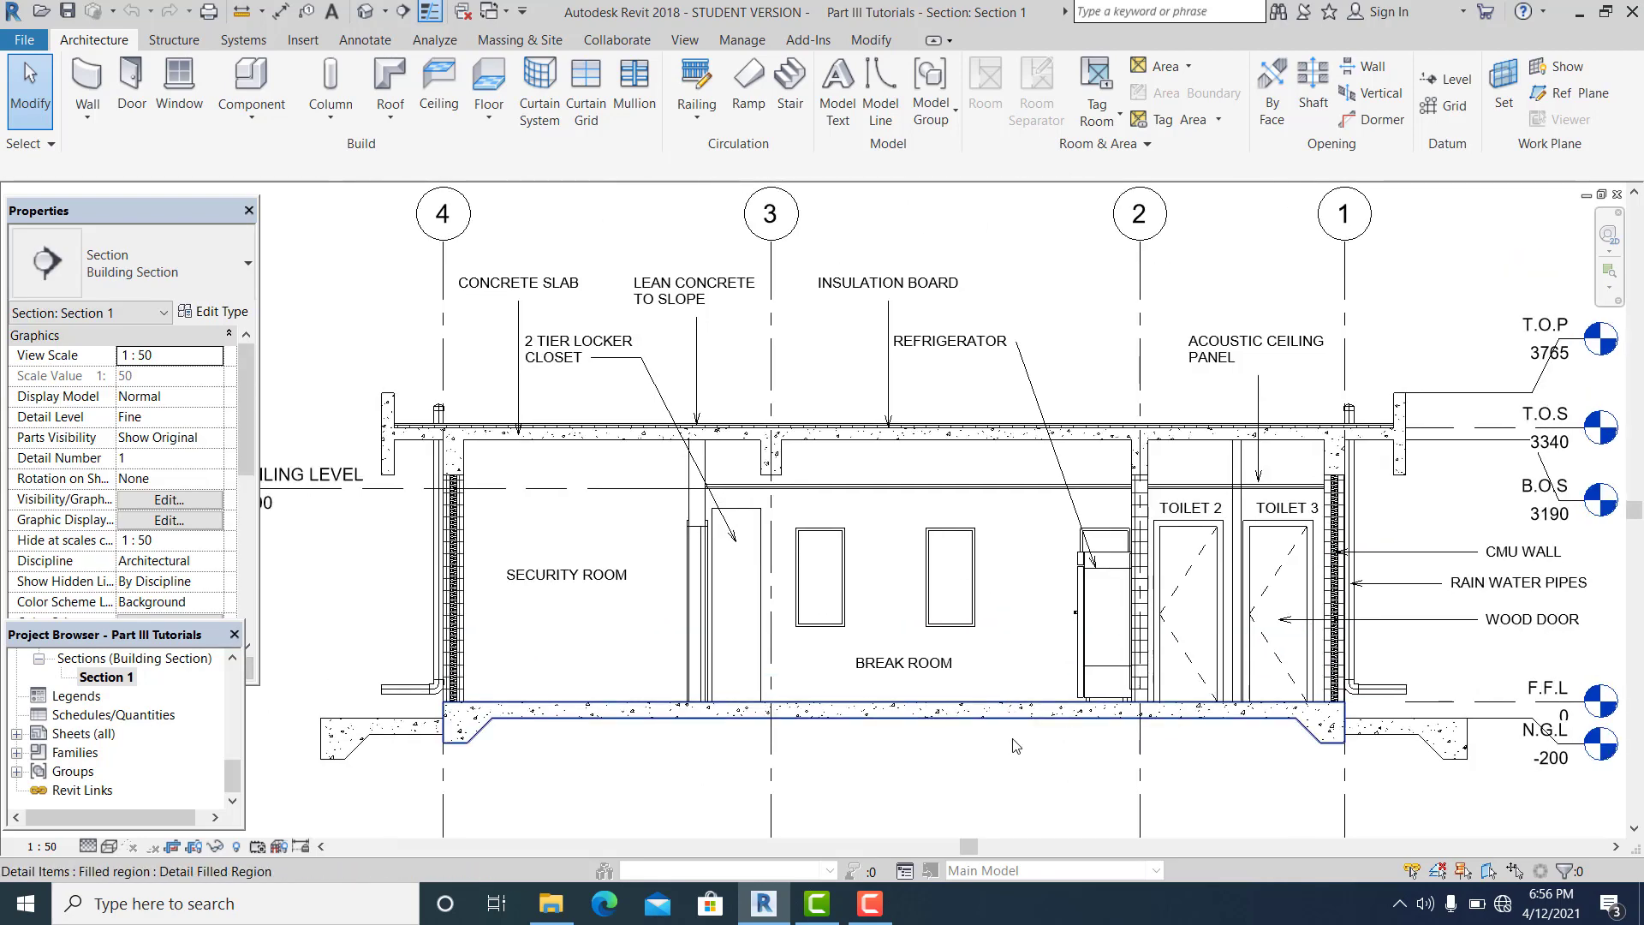
# - Start a new family and browse to the English folder within Family Templates for its template file
pyautogui.click(23, 40)
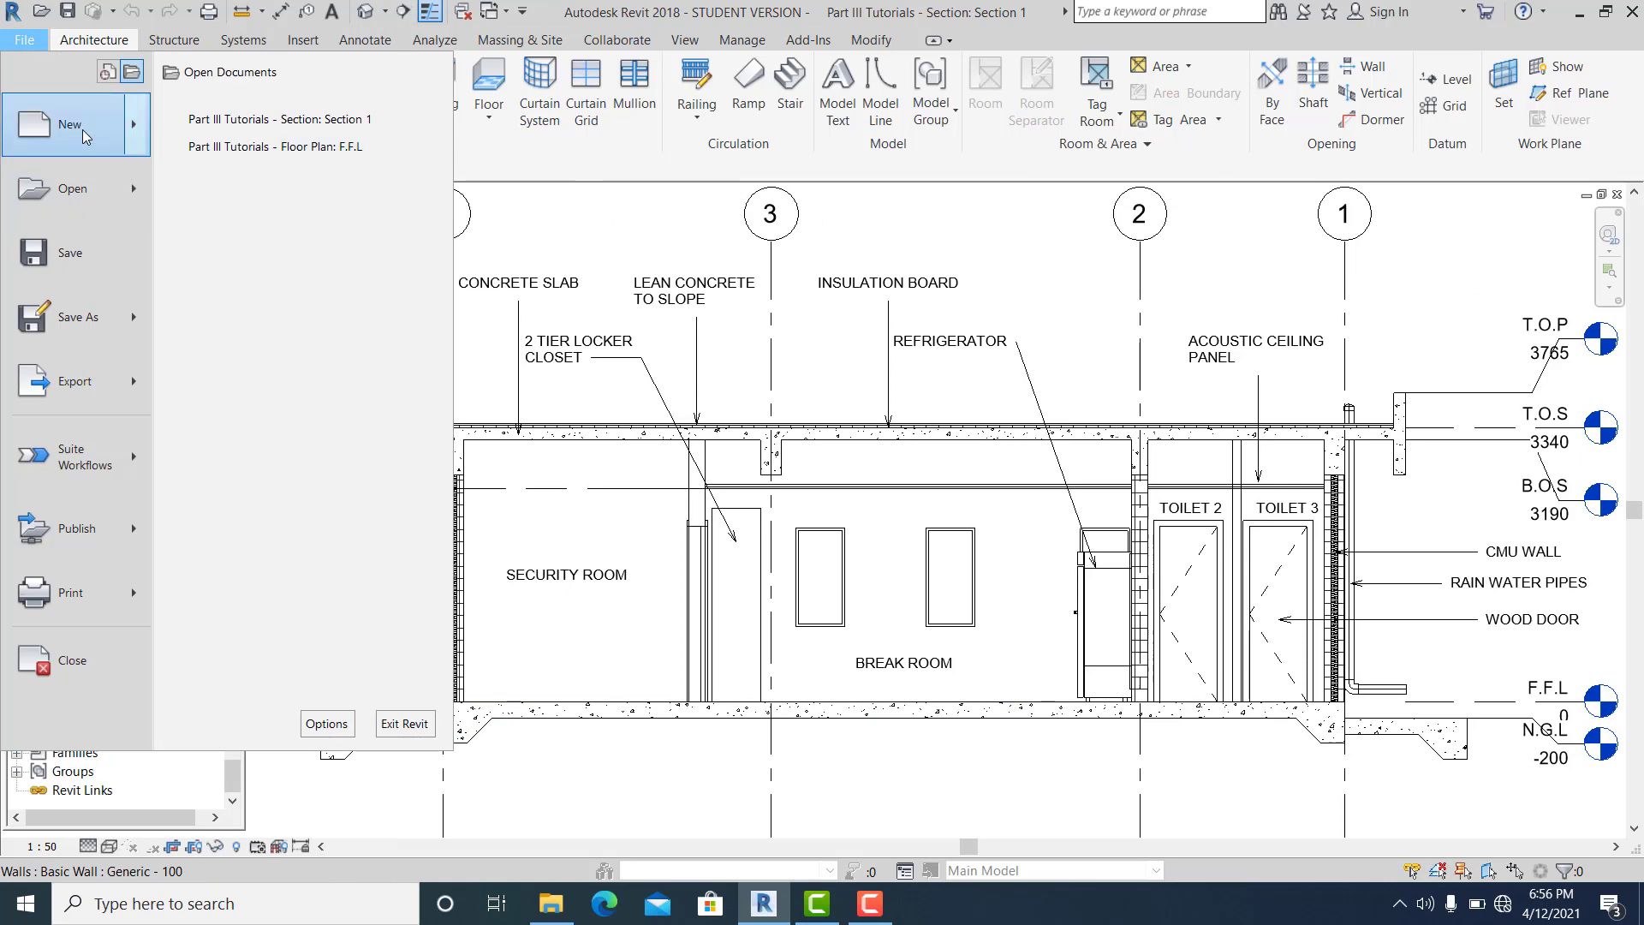
pyautogui.moveTo(83, 131)
pyautogui.click(293, 205)
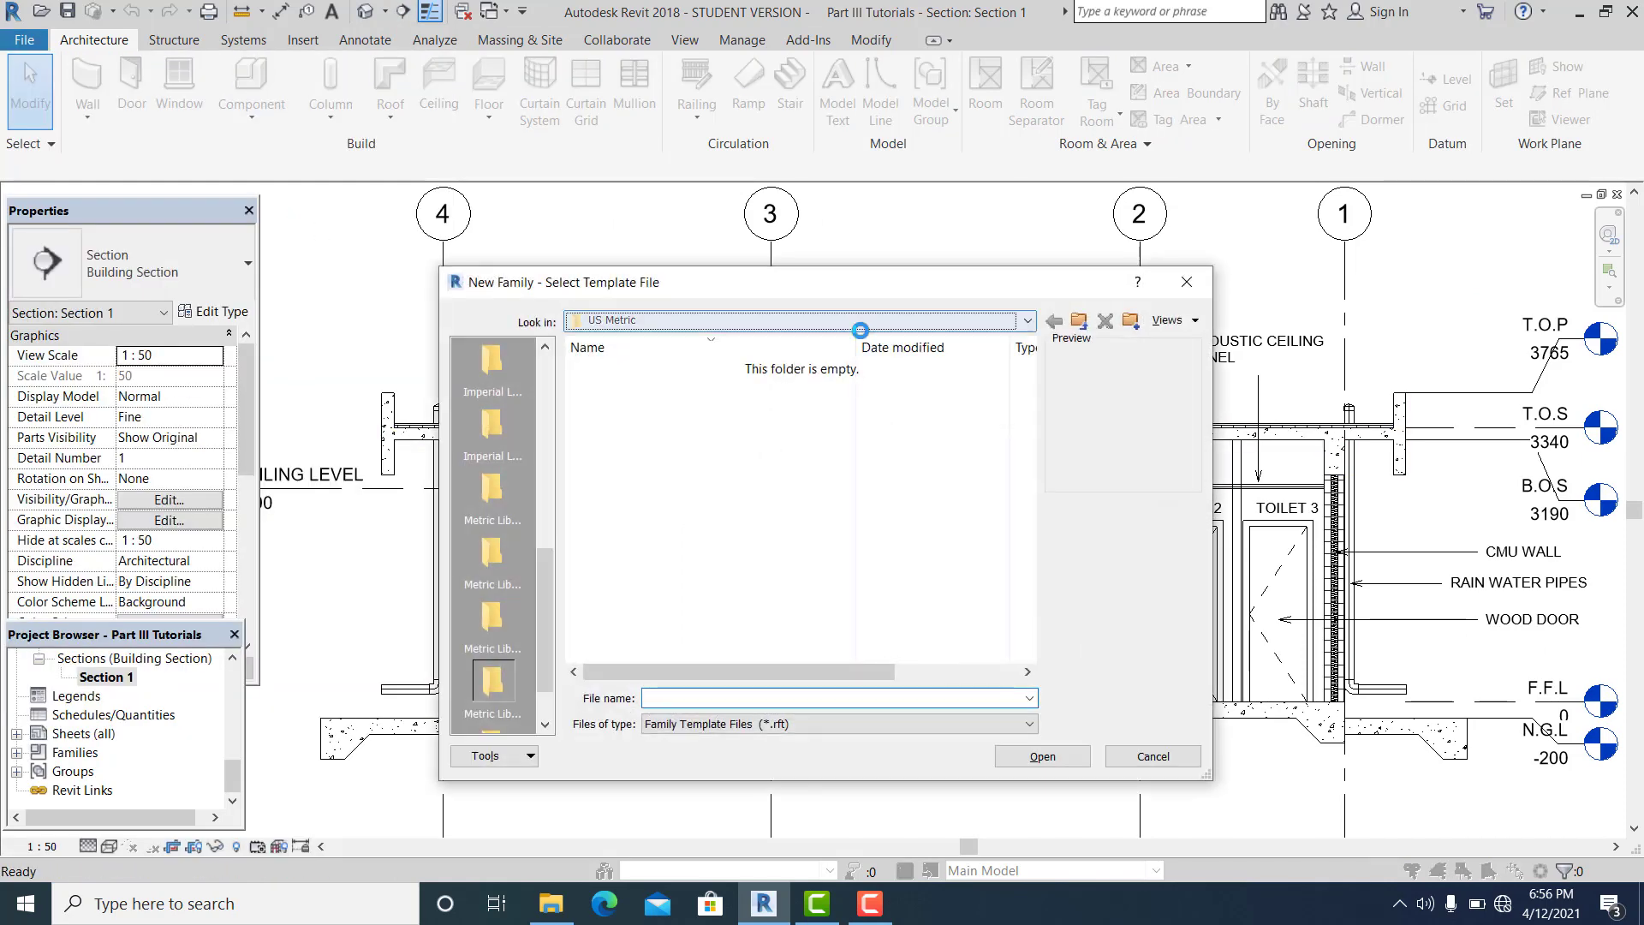
pyautogui.scroll(2, 841, 513)
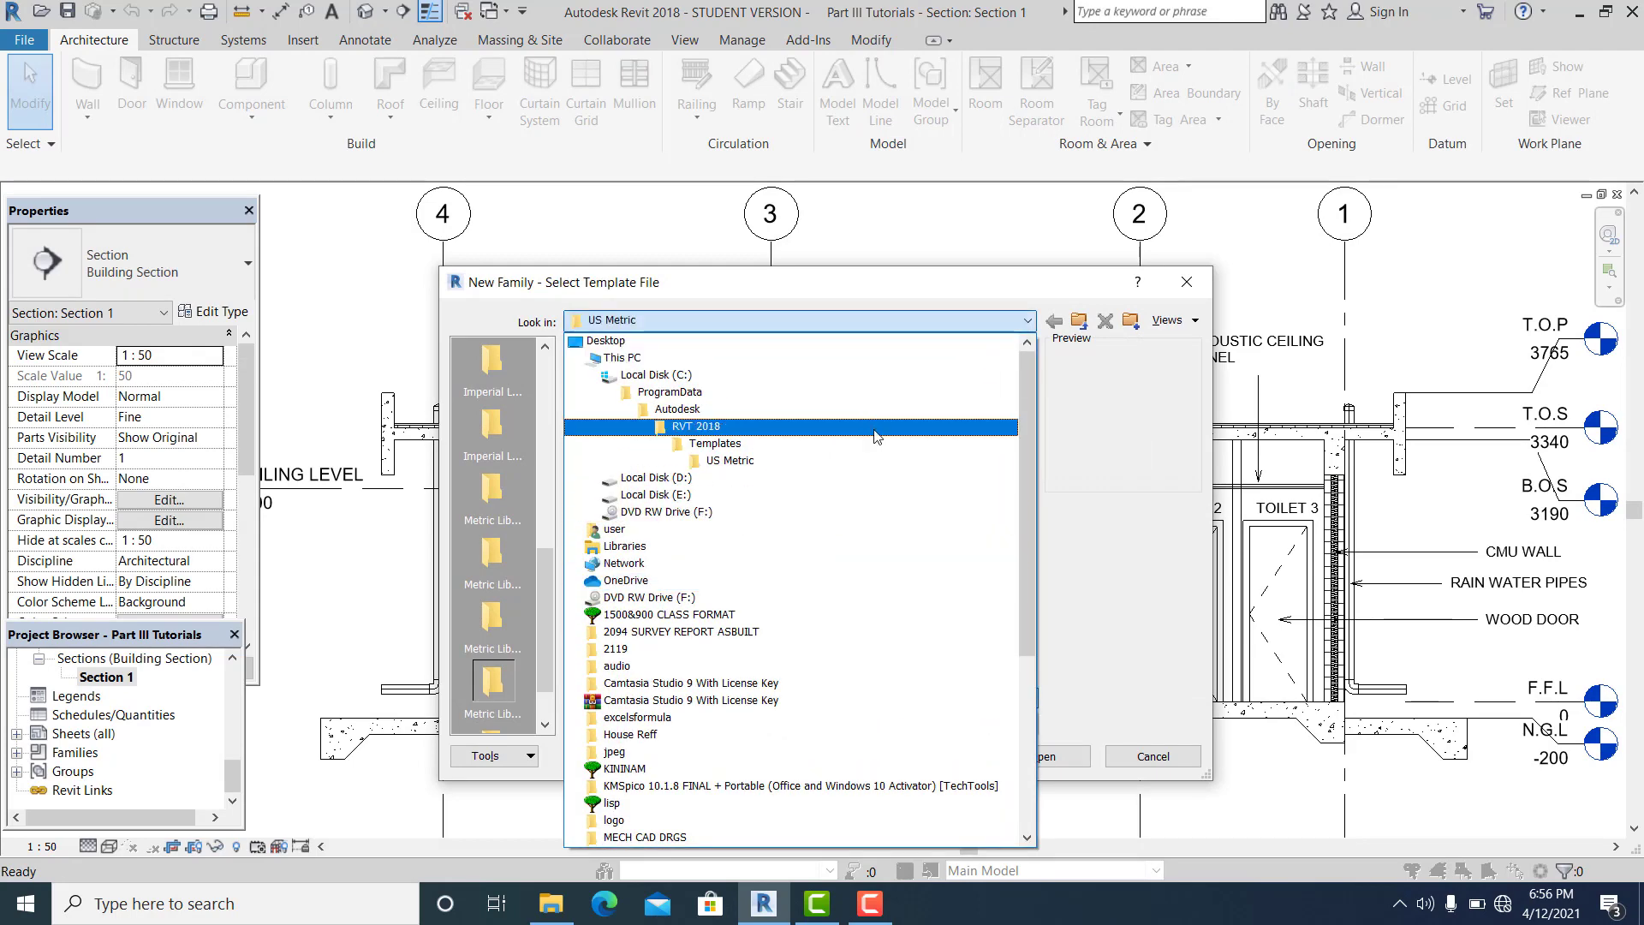
pyautogui.click(875, 436)
pyautogui.doubleClick(694, 499)
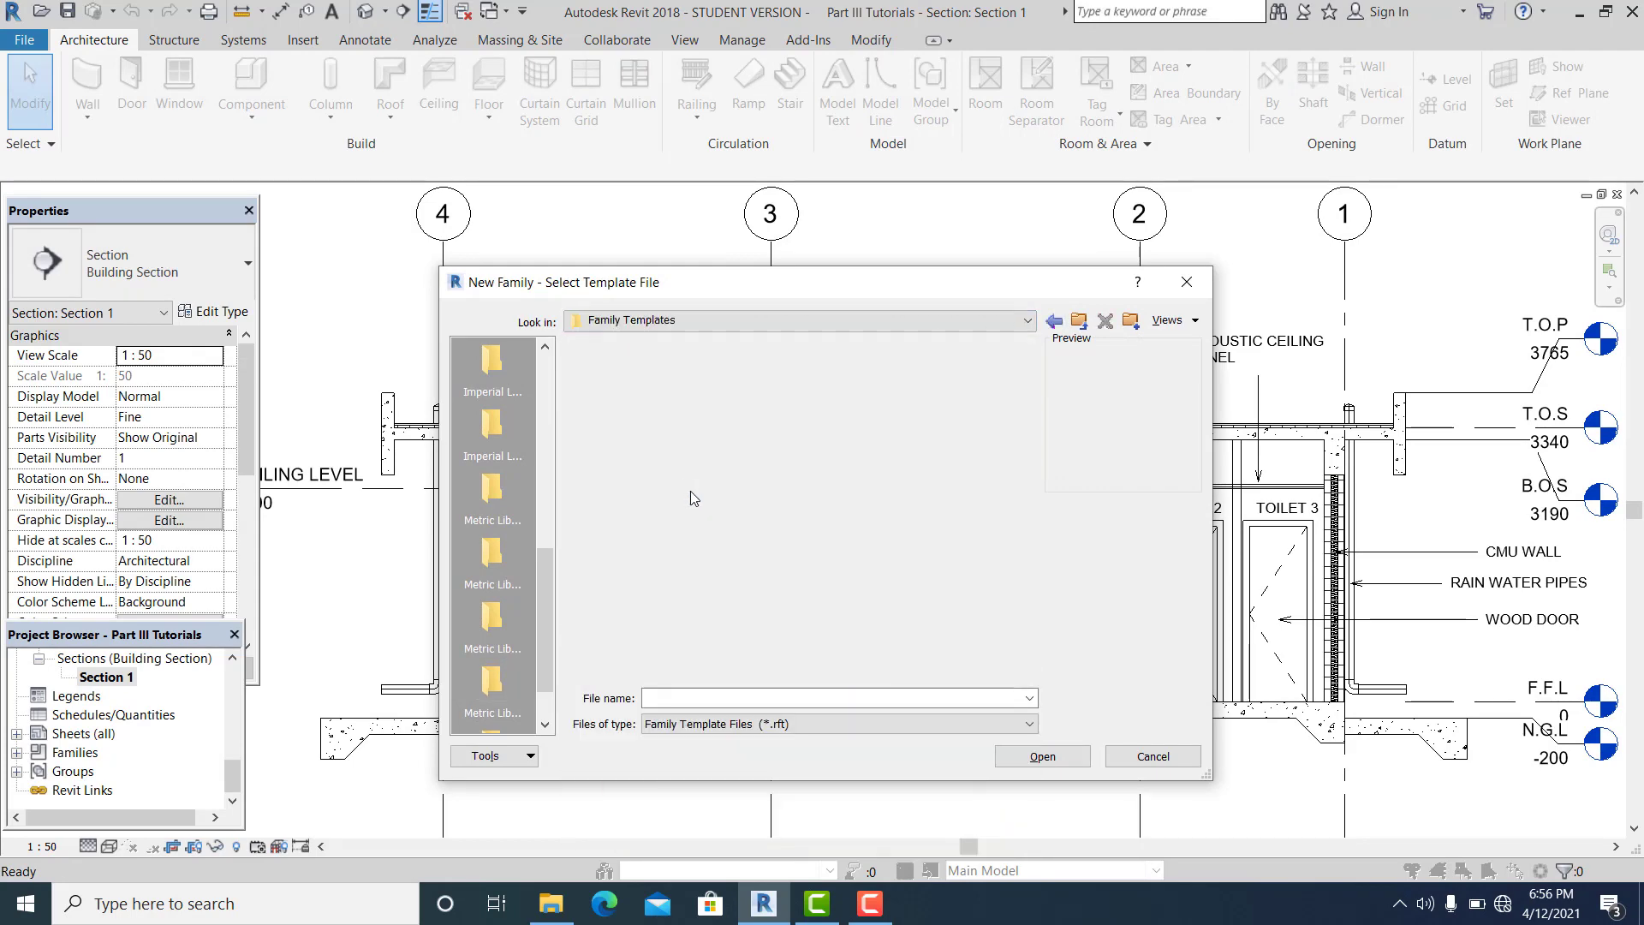
pyautogui.click(623, 597)
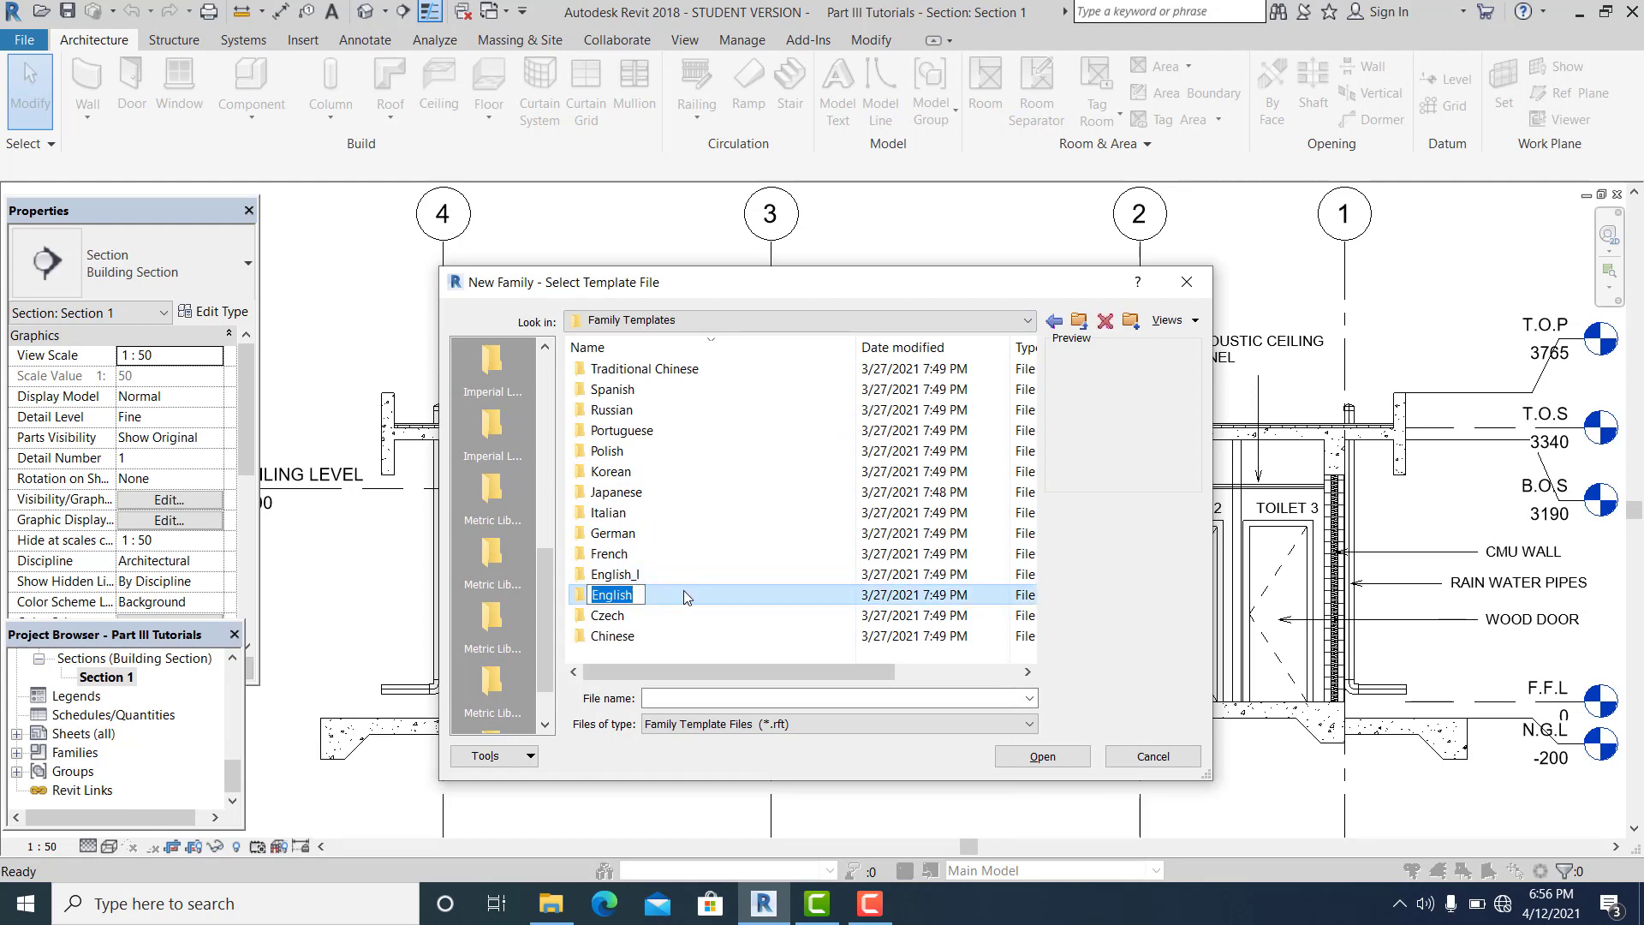
pyautogui.doubleClick(613, 595)
# - Create the new family from the Metric Generic Model template
pyautogui.scroll(-3, 753, 569)
pyautogui.scroll(-5, 765, 566)
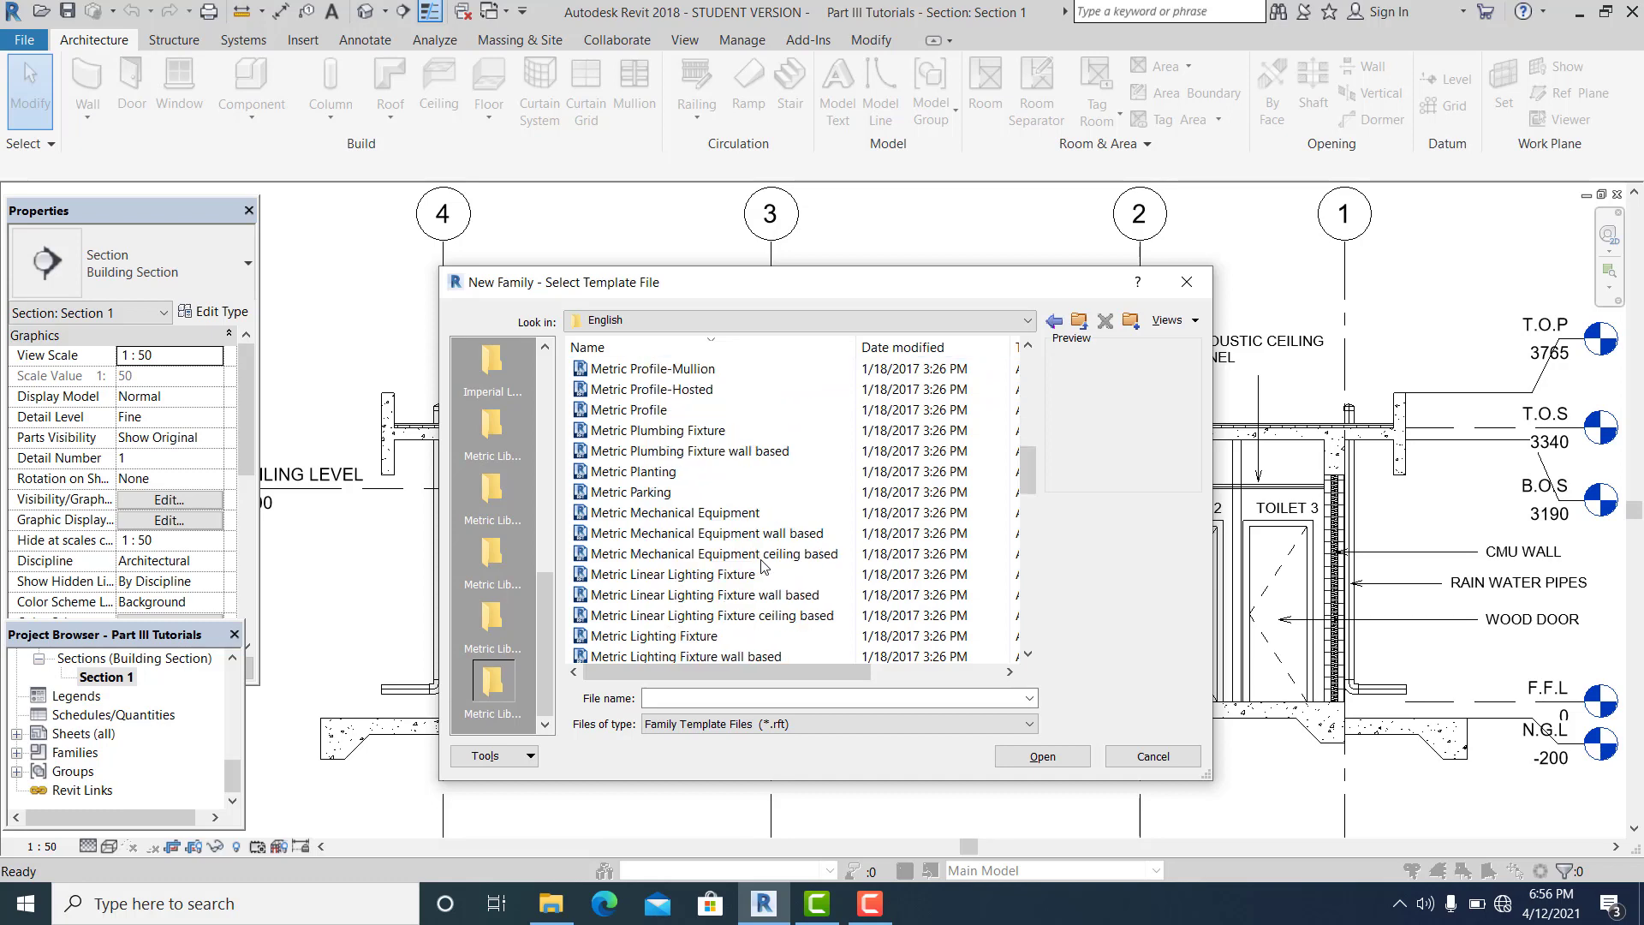
pyautogui.scroll(-3, 765, 566)
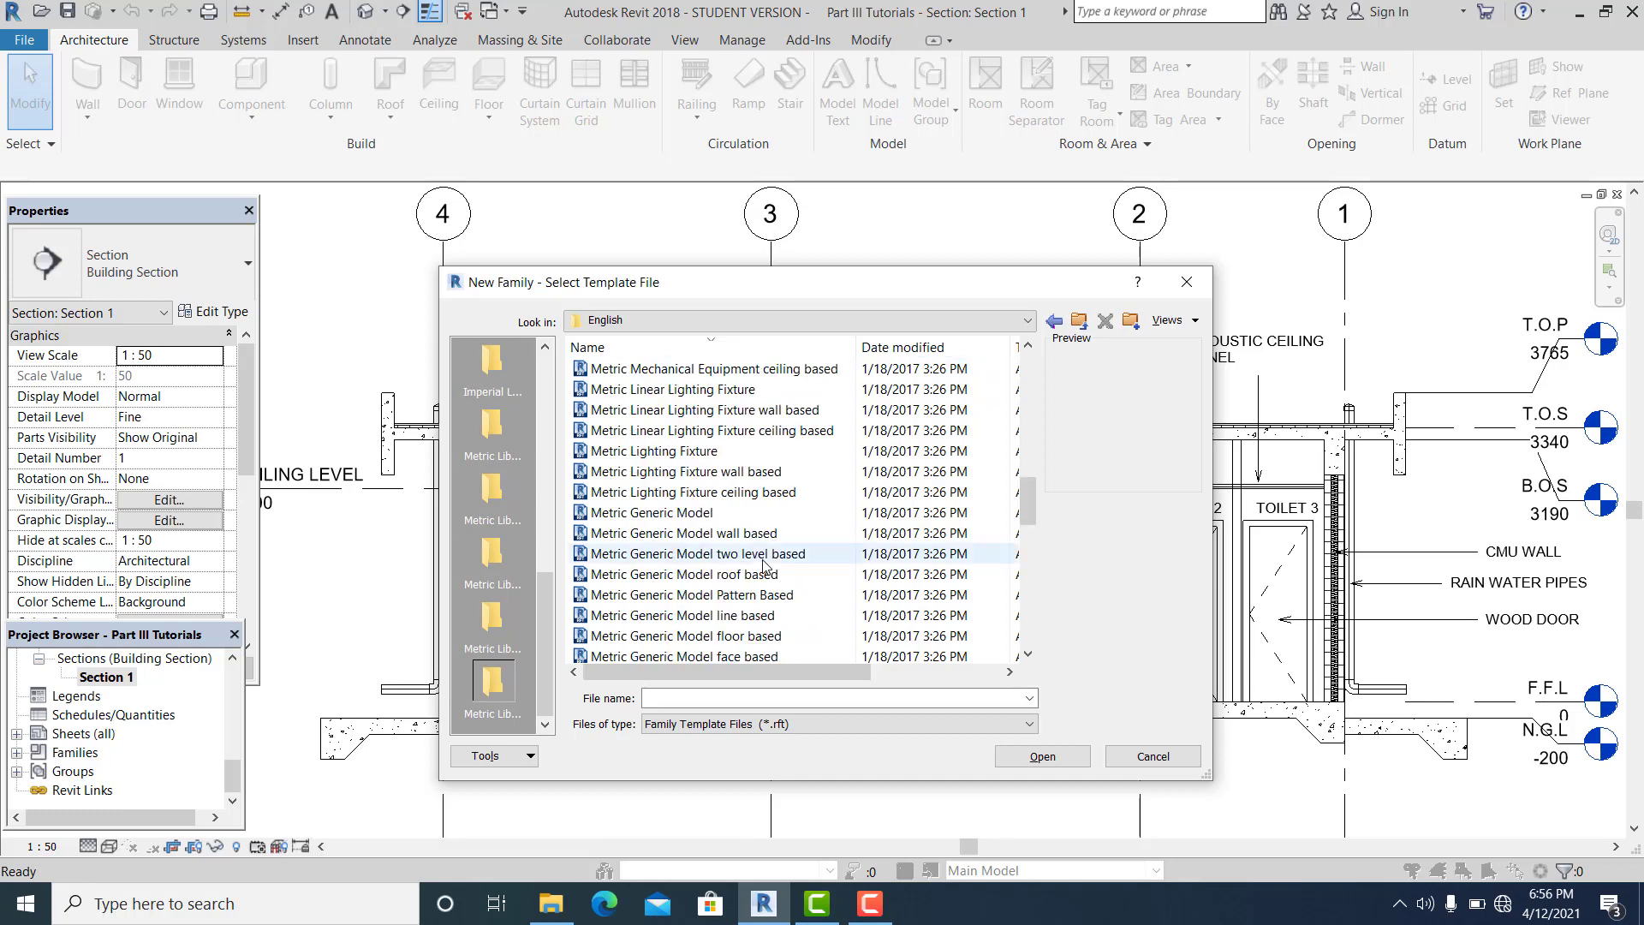
pyautogui.click(702, 515)
pyautogui.click(1042, 756)
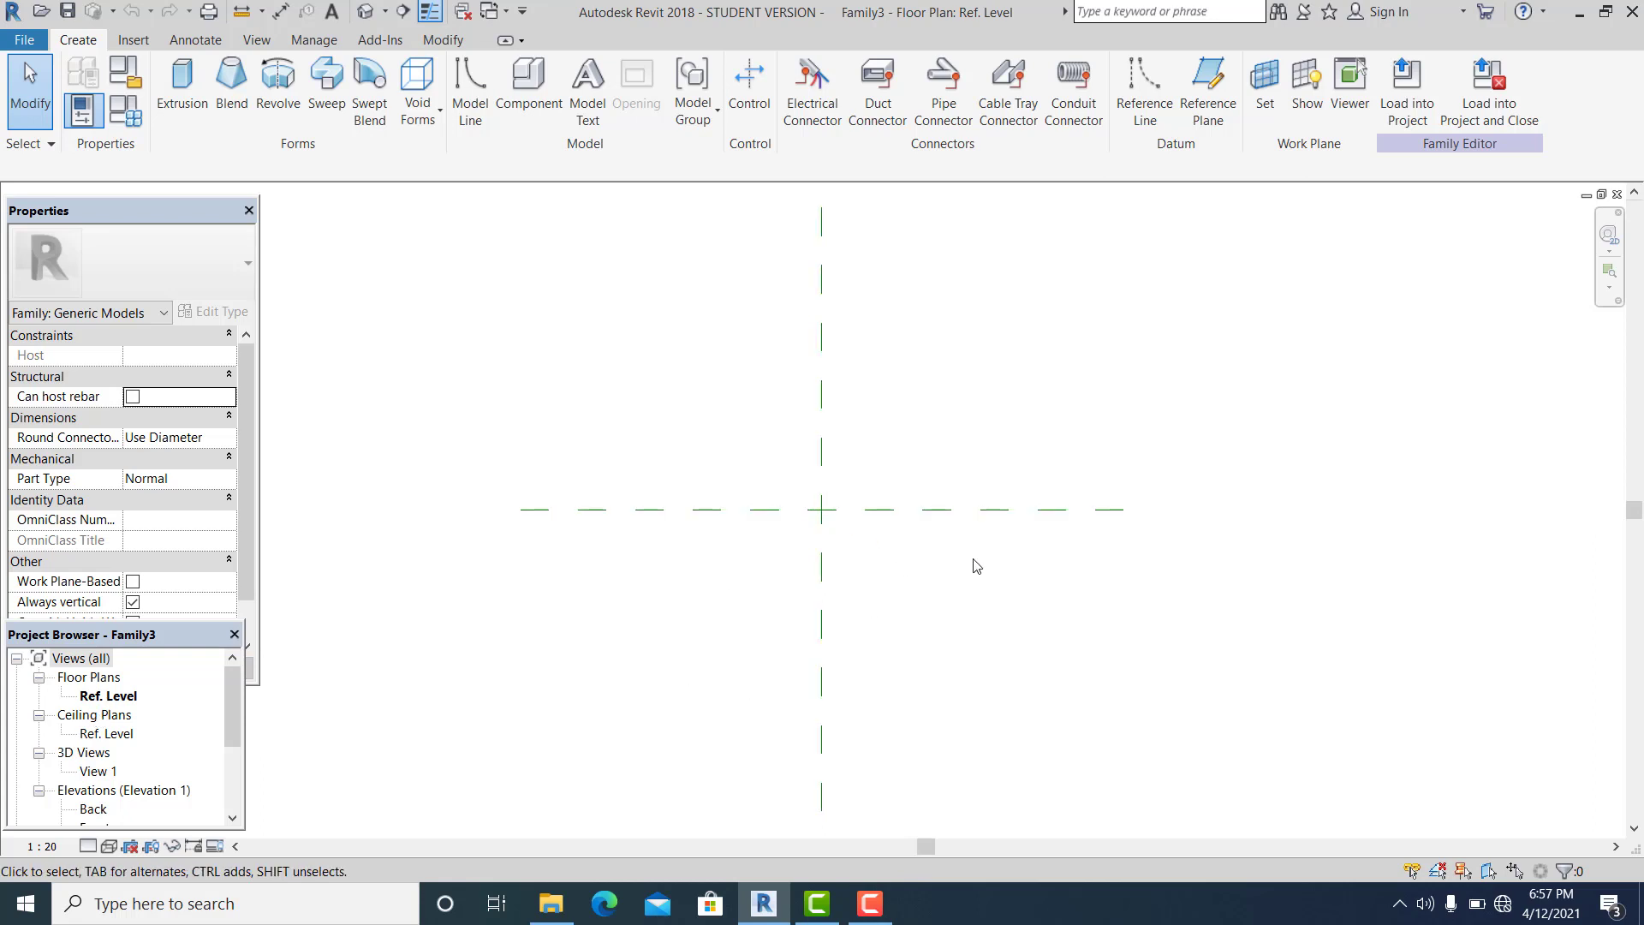
# - Sketch an extrusion rectangle about 400 mm deep around the reference plane intersection and set its width to 700 mm
pyautogui.moveTo(988, 583); pyautogui.dragTo(987, 606, button='middle')
pyautogui.scroll(1, 938, 567)
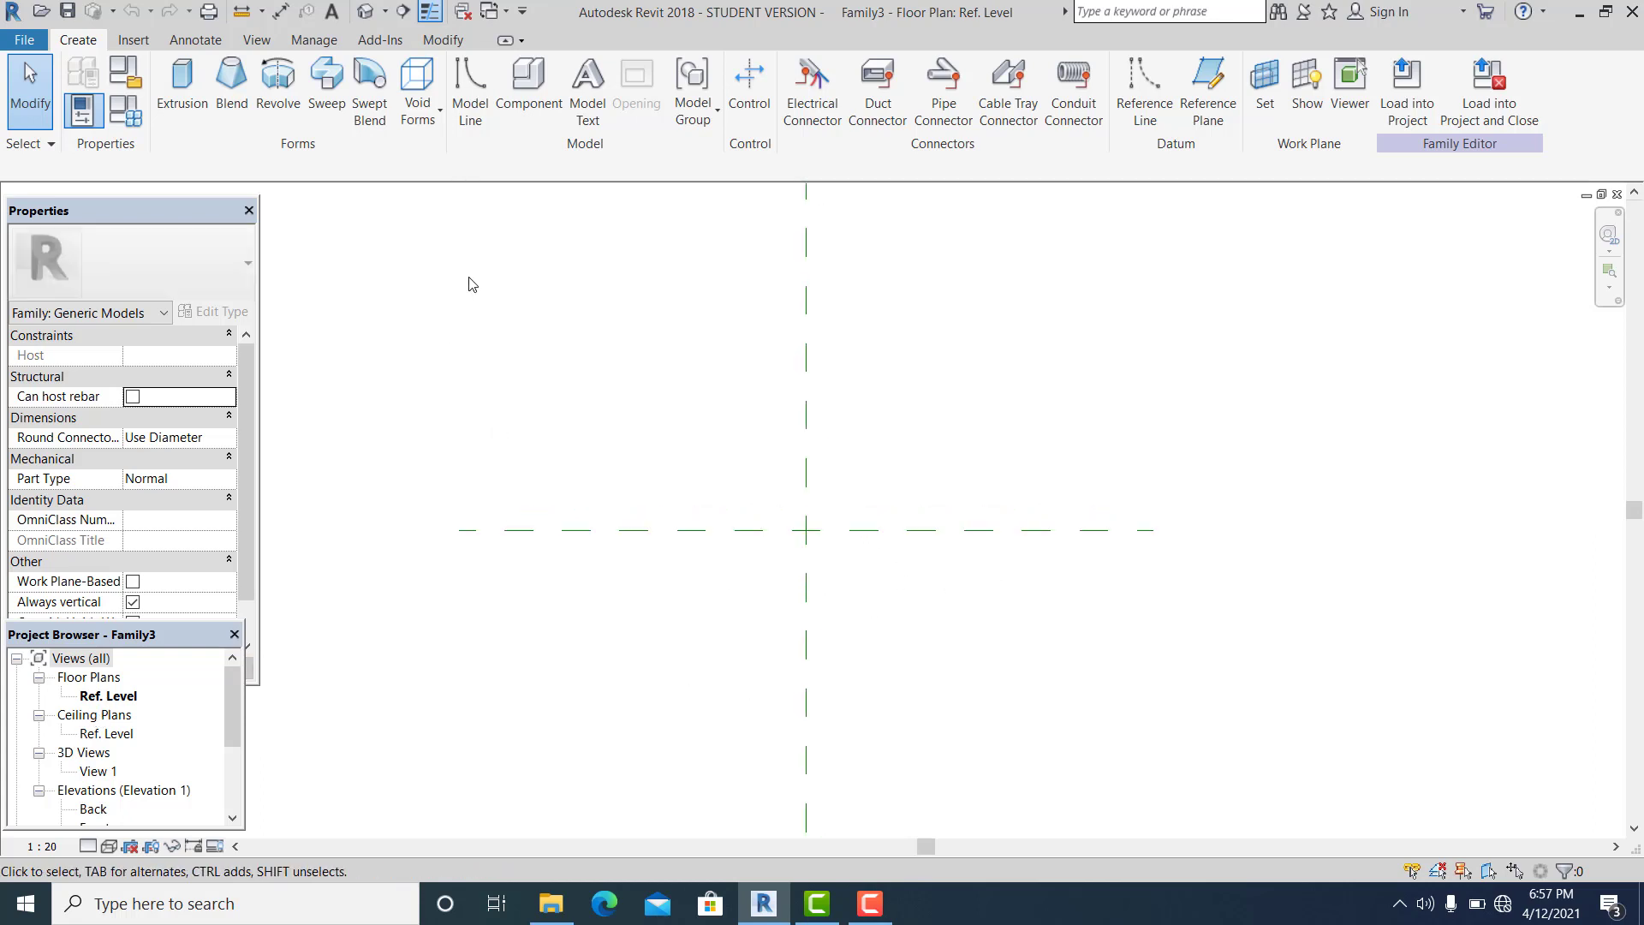
pyautogui.click(181, 77)
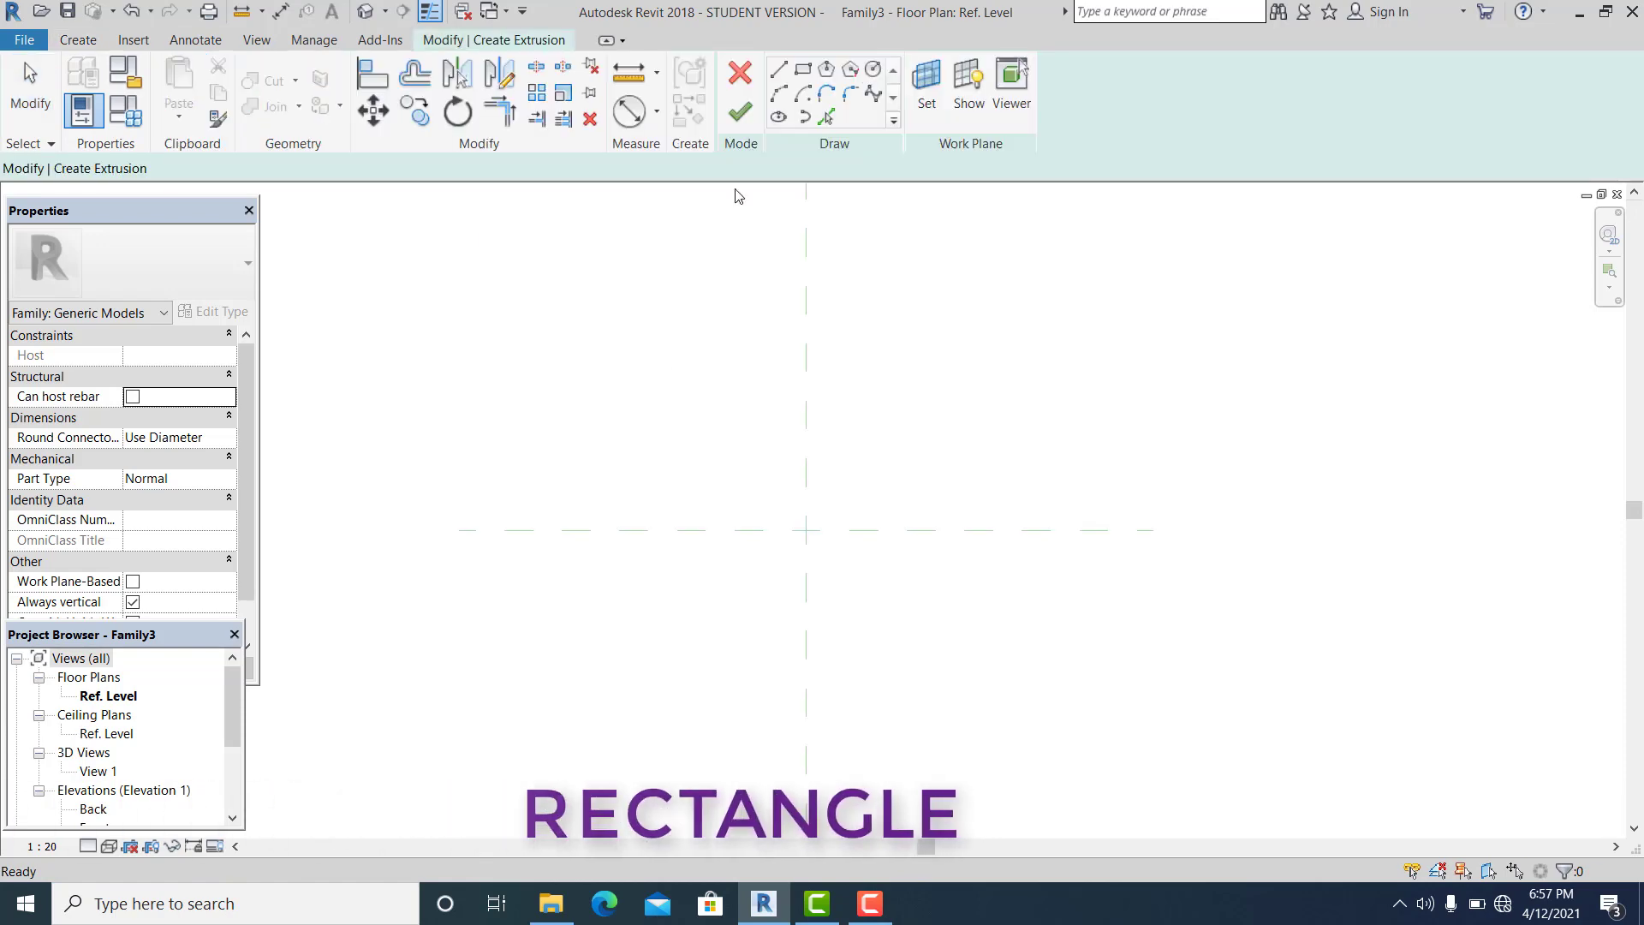
pyautogui.click(803, 69)
pyautogui.click(764, 498)
pyautogui.click(867, 567)
pyautogui.press('Escape')
pyautogui.press('Escape')
pyautogui.scroll(1, 891, 600)
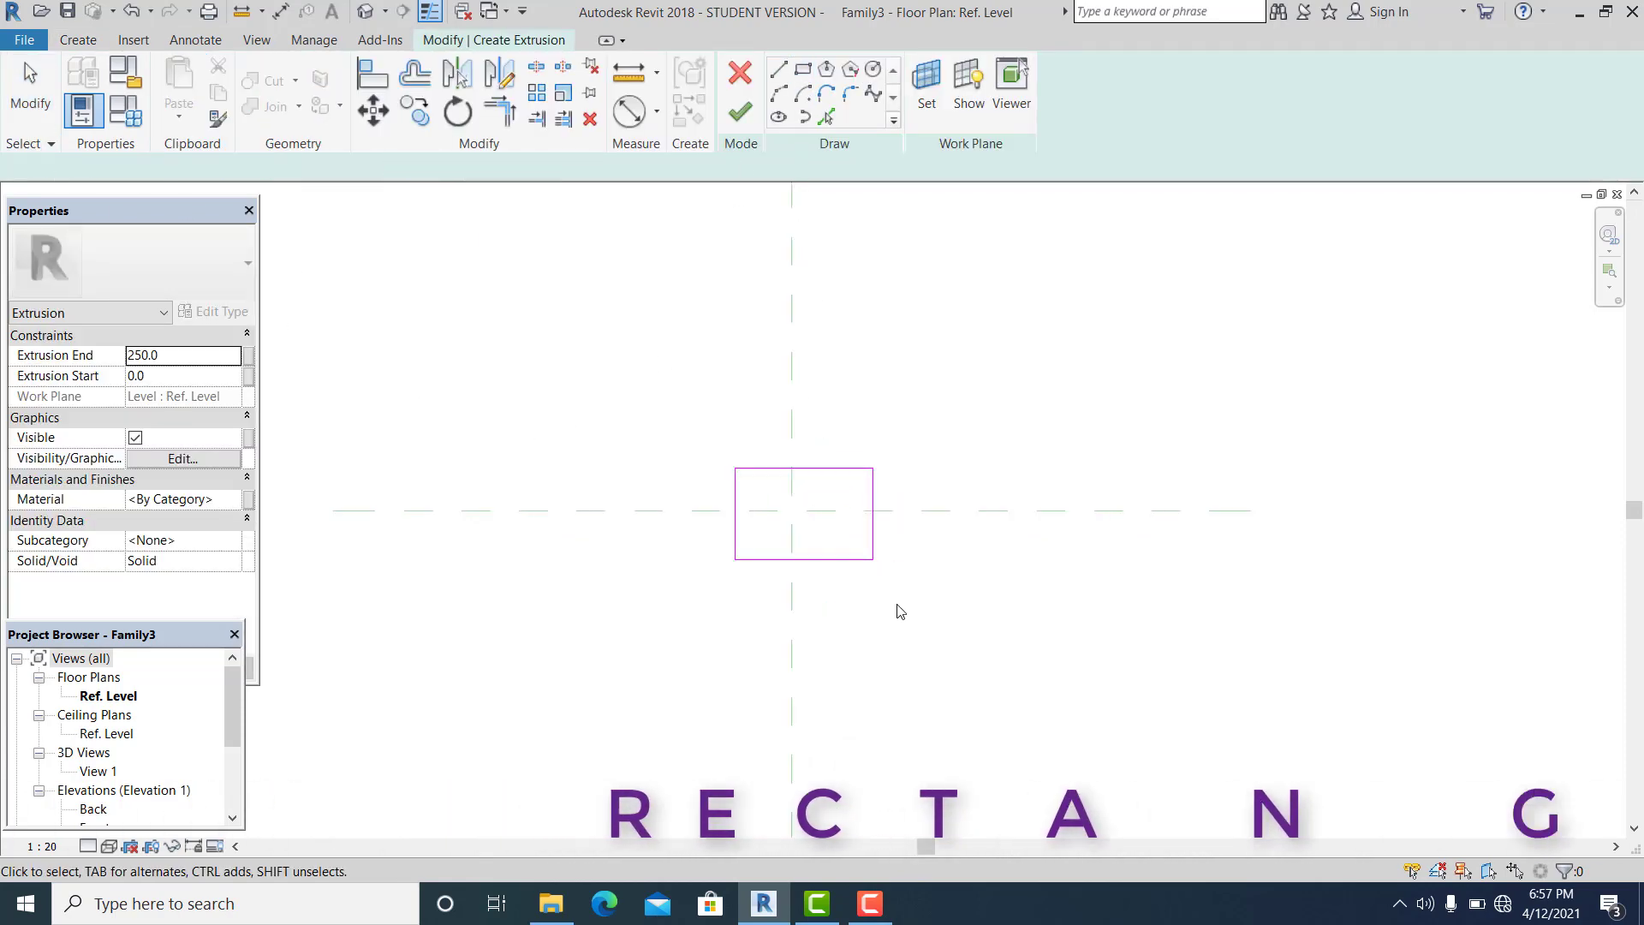
pyautogui.click(873, 499)
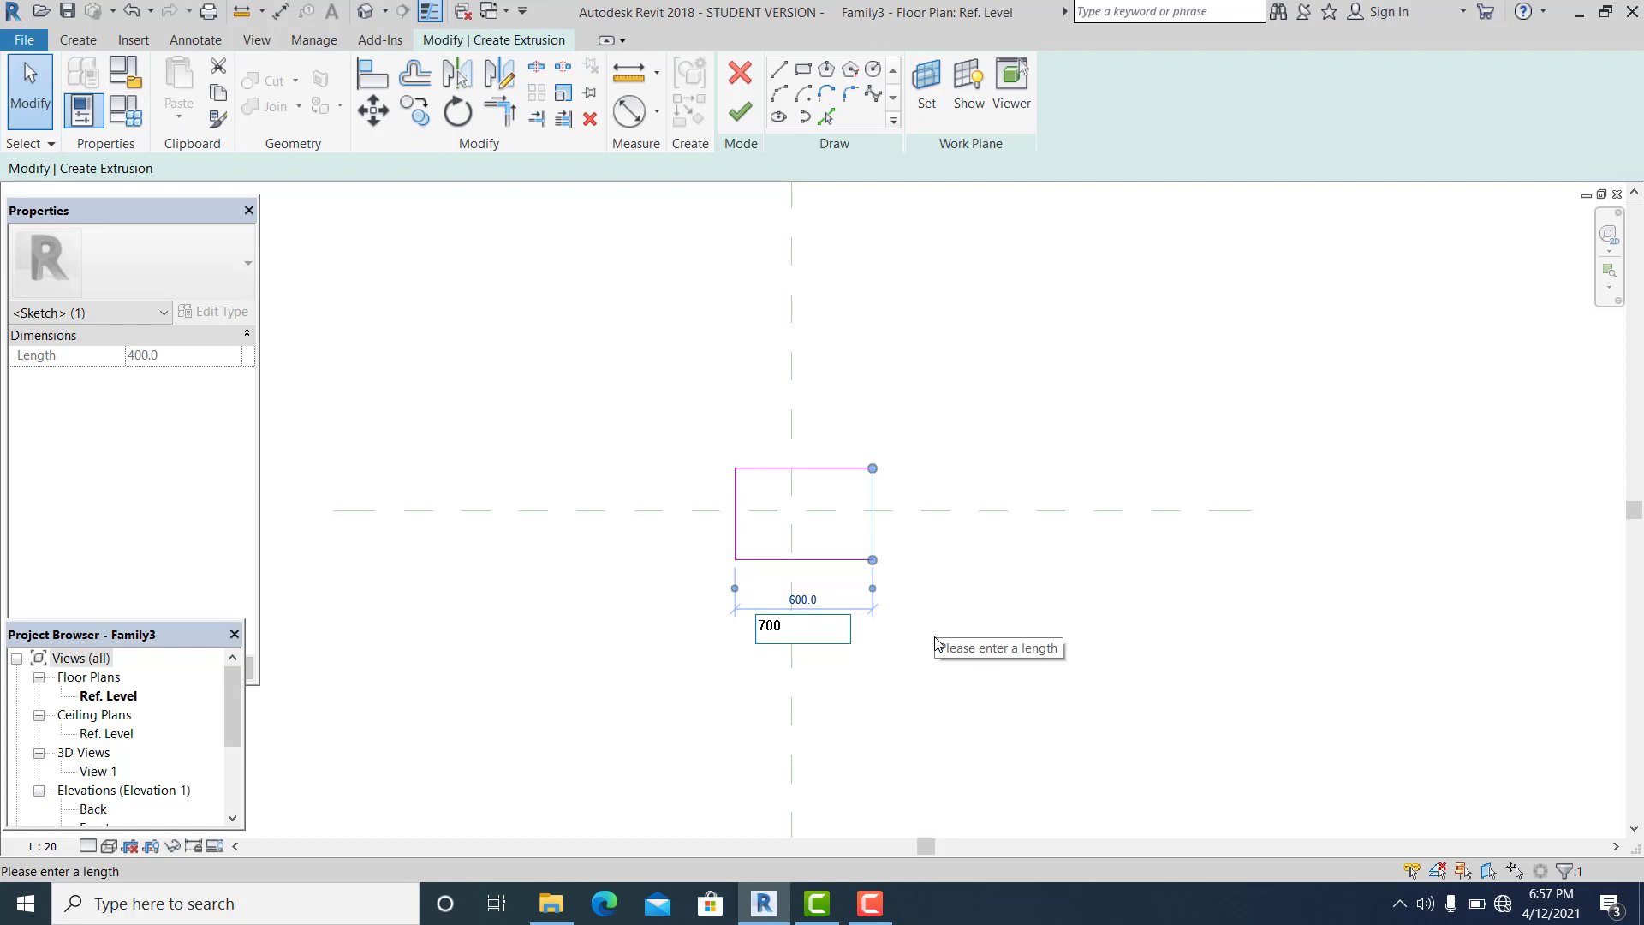
pyautogui.press('Return')
# - Move the whole rectangle sideways by its upper edge's midpoint to centre it on the vertical reference plane
pyautogui.moveTo(624, 390); pyautogui.dragTo(985, 602)
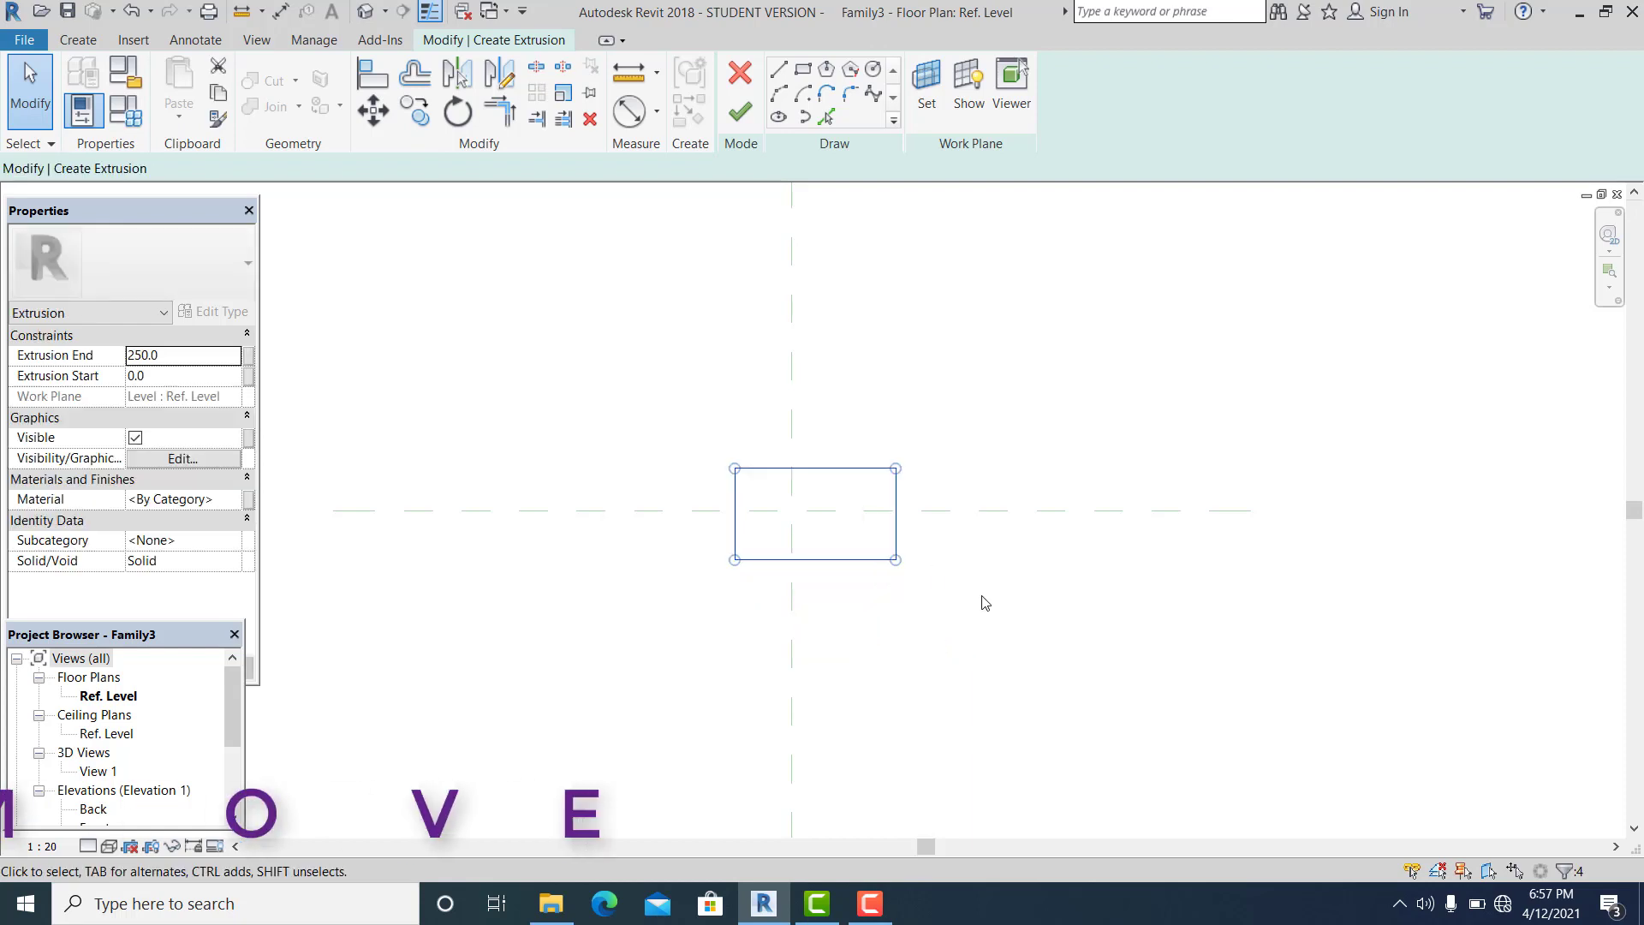
pyautogui.press('m')
pyautogui.press('v')
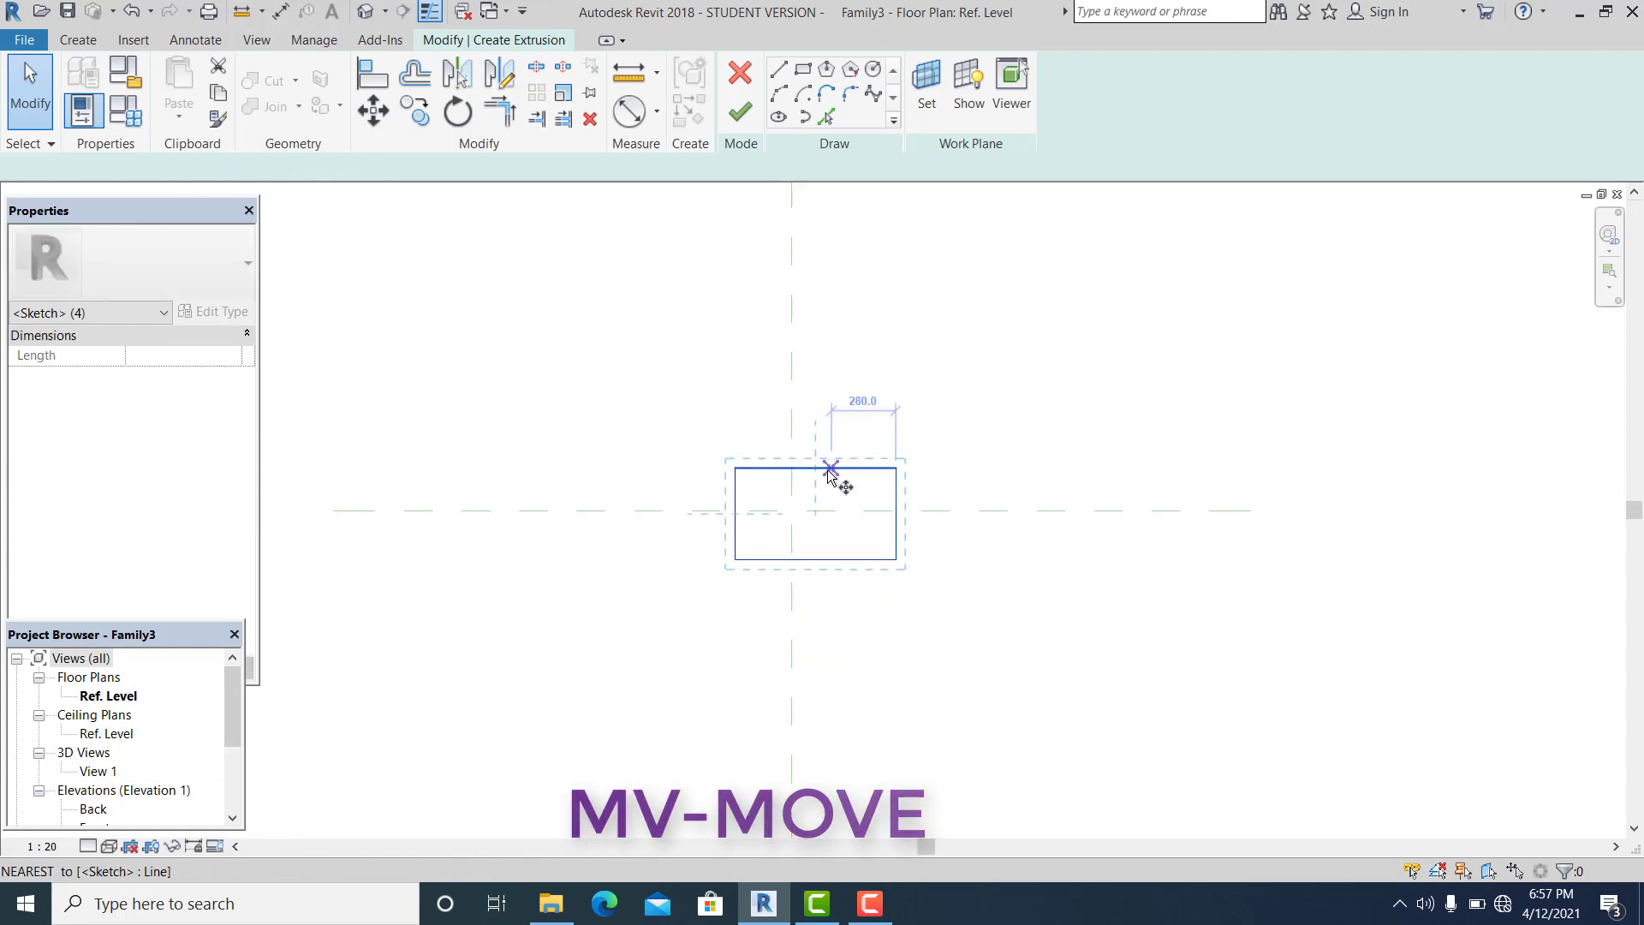
pyautogui.click(818, 471)
pyautogui.press('Escape')
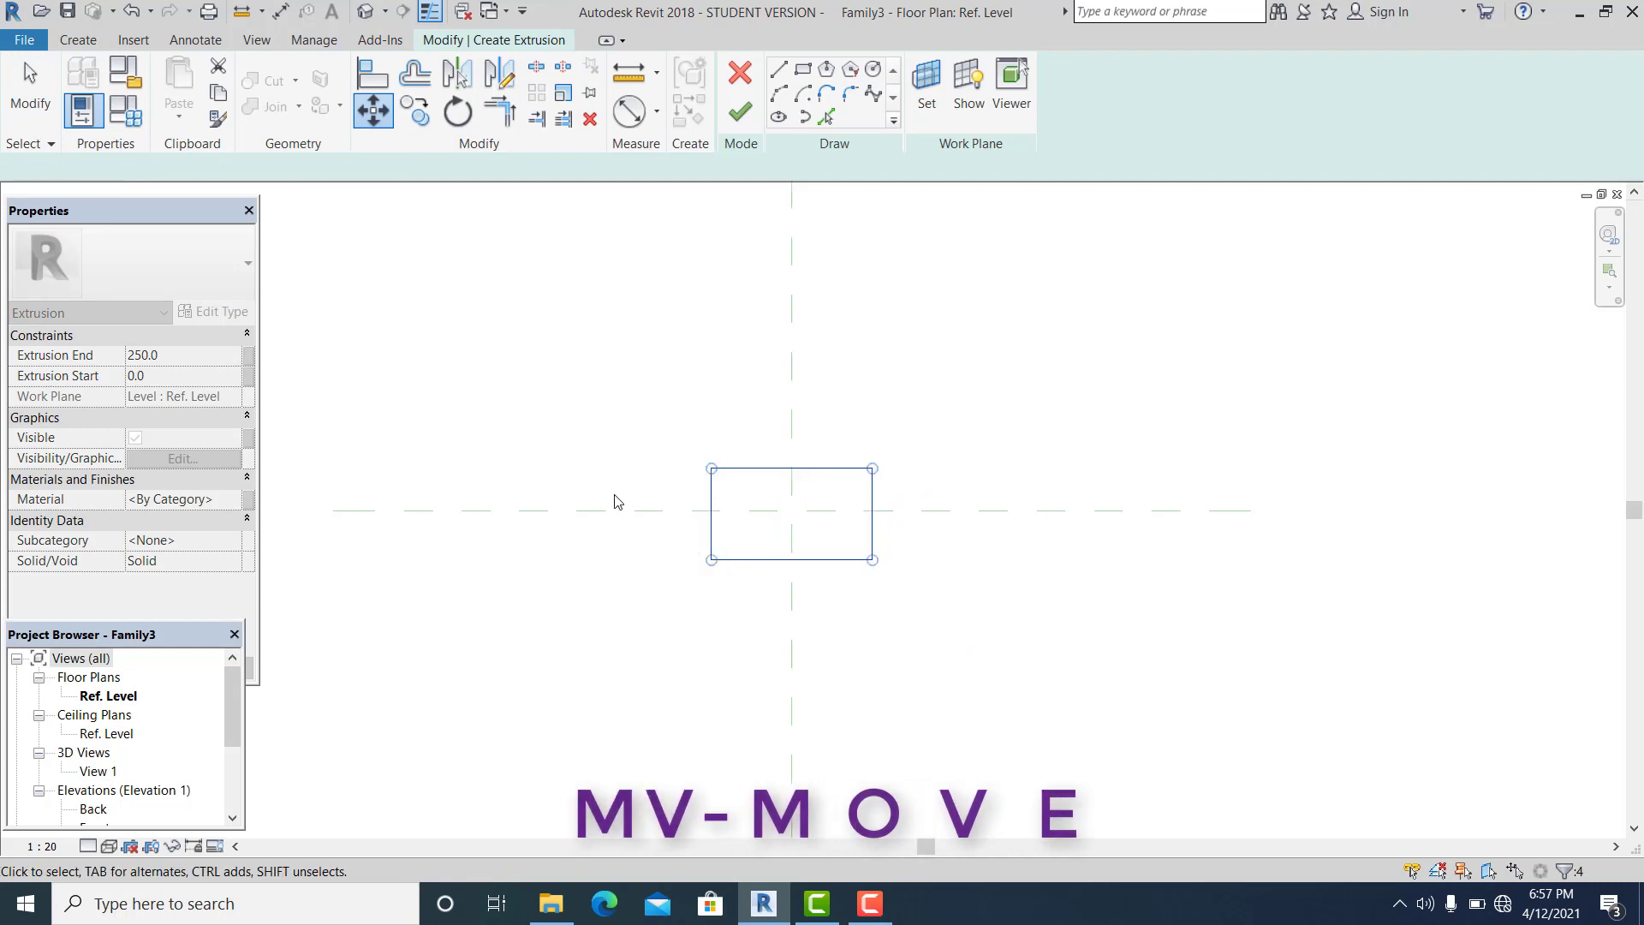
# - Move the whole rectangle by its side edge's midpoint to centre it on the horizontal reference plane
pyautogui.moveTo(613, 447); pyautogui.dragTo(1023, 613)
pyautogui.press('m')
pyautogui.press('v')
pyautogui.click(872, 514)
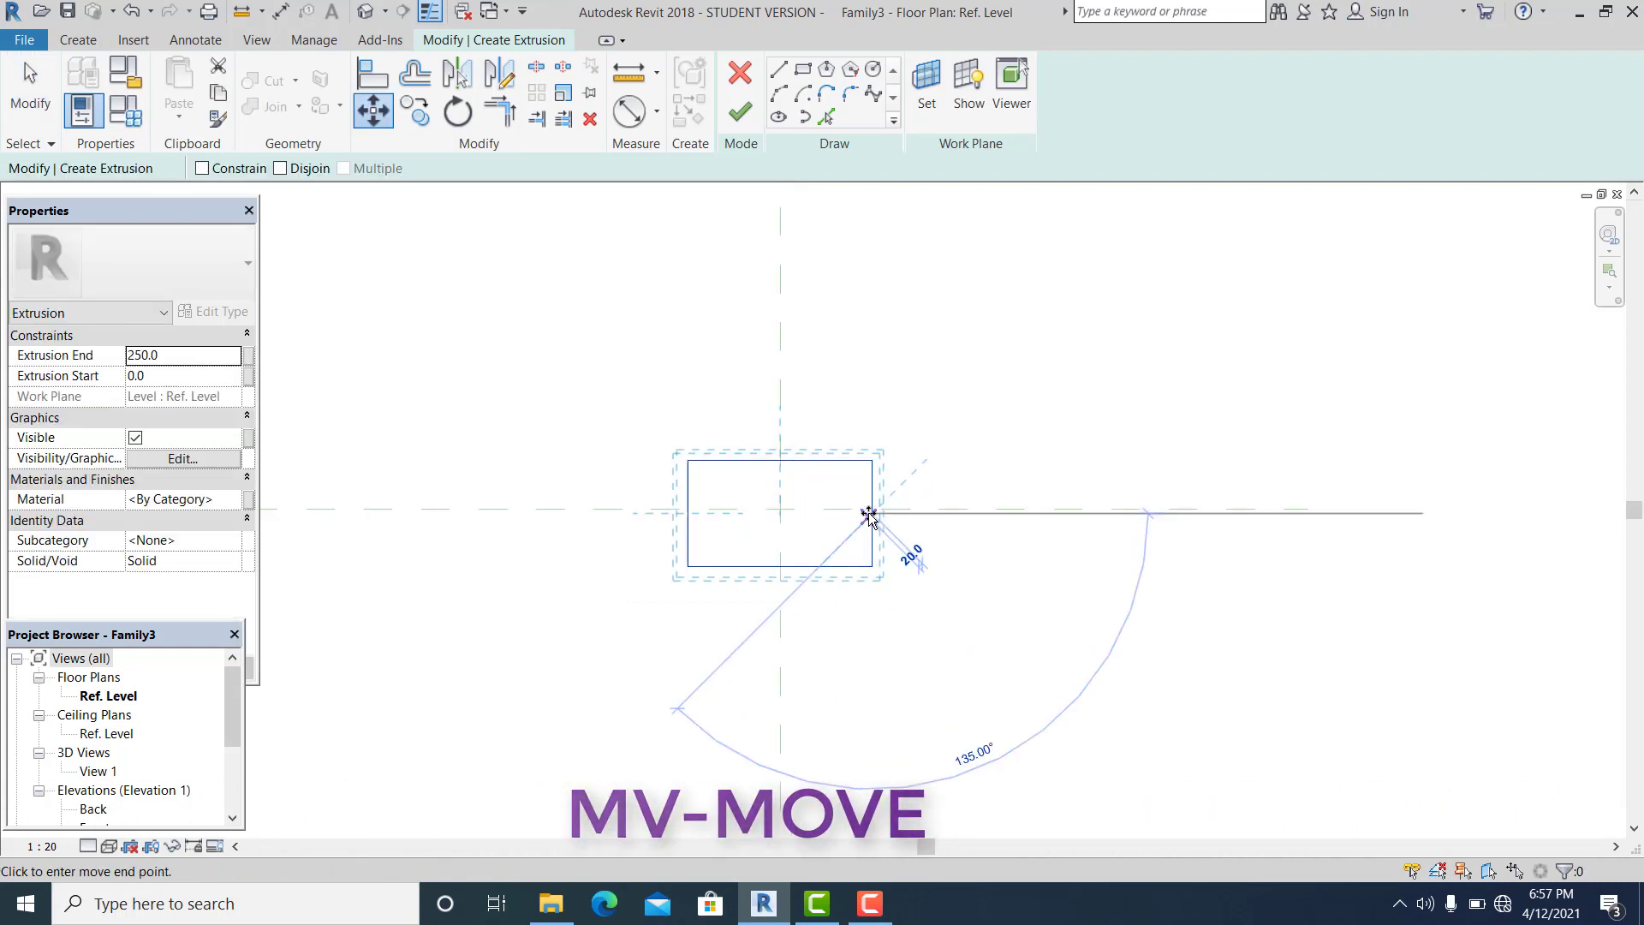
pyautogui.scroll(4, 872, 510)
pyautogui.click(874, 505)
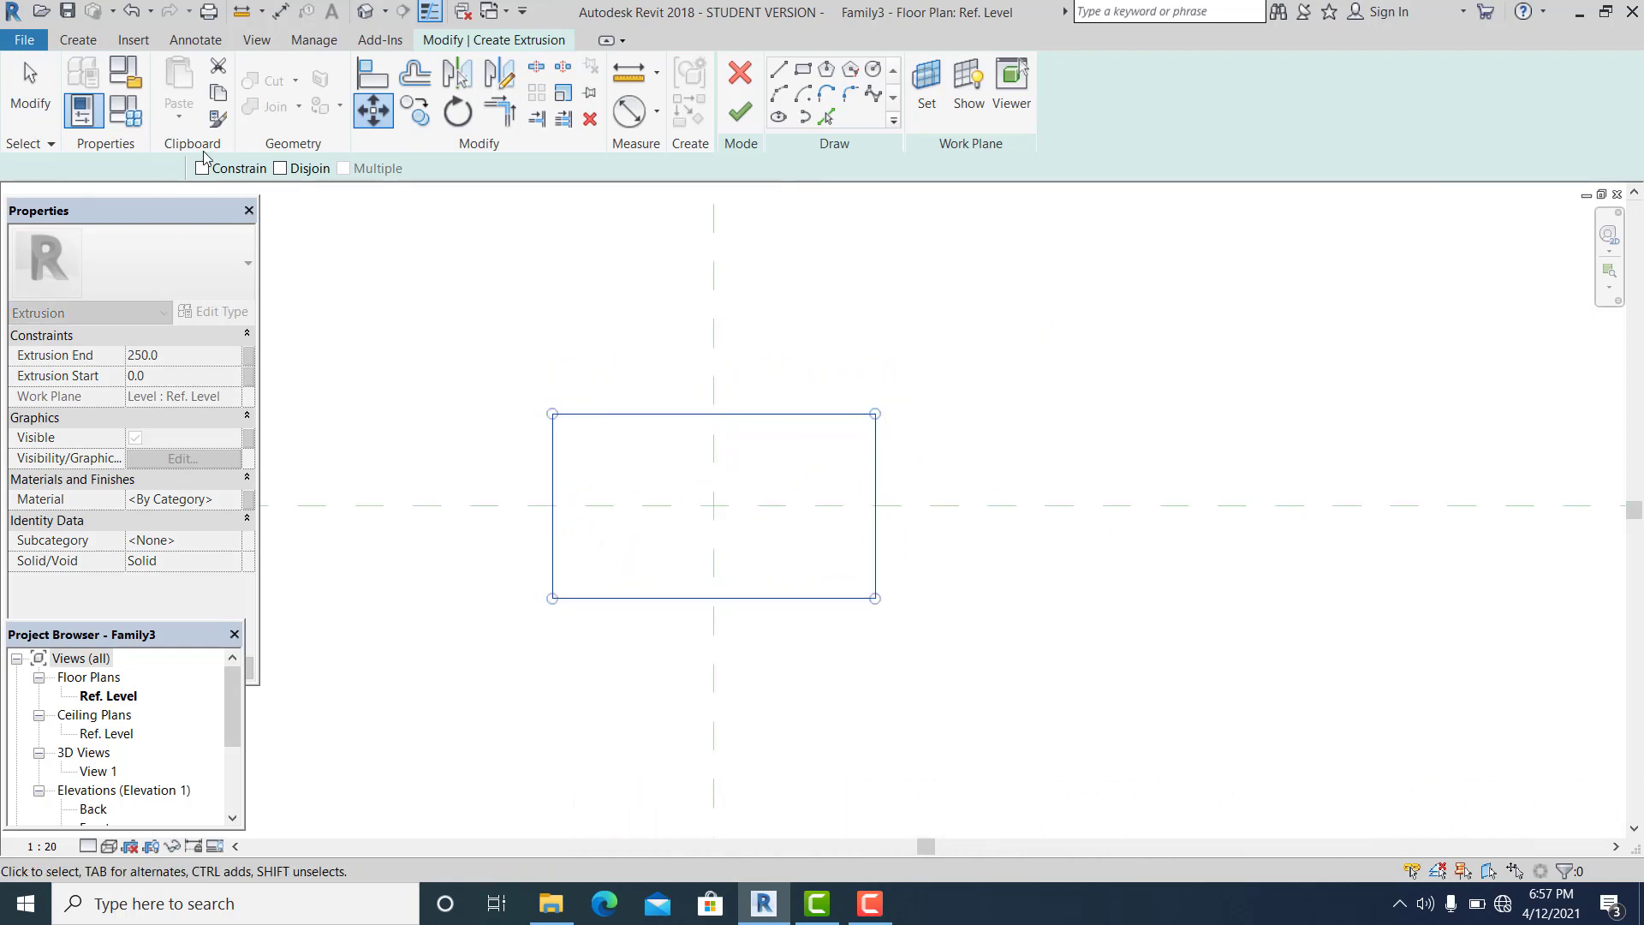
# - Deselect the centred rectangle and finish the extrusion sketch
pyautogui.click(1017, 430)
pyautogui.moveTo(1017, 429); pyautogui.dragTo(1147, 426, button='middle')
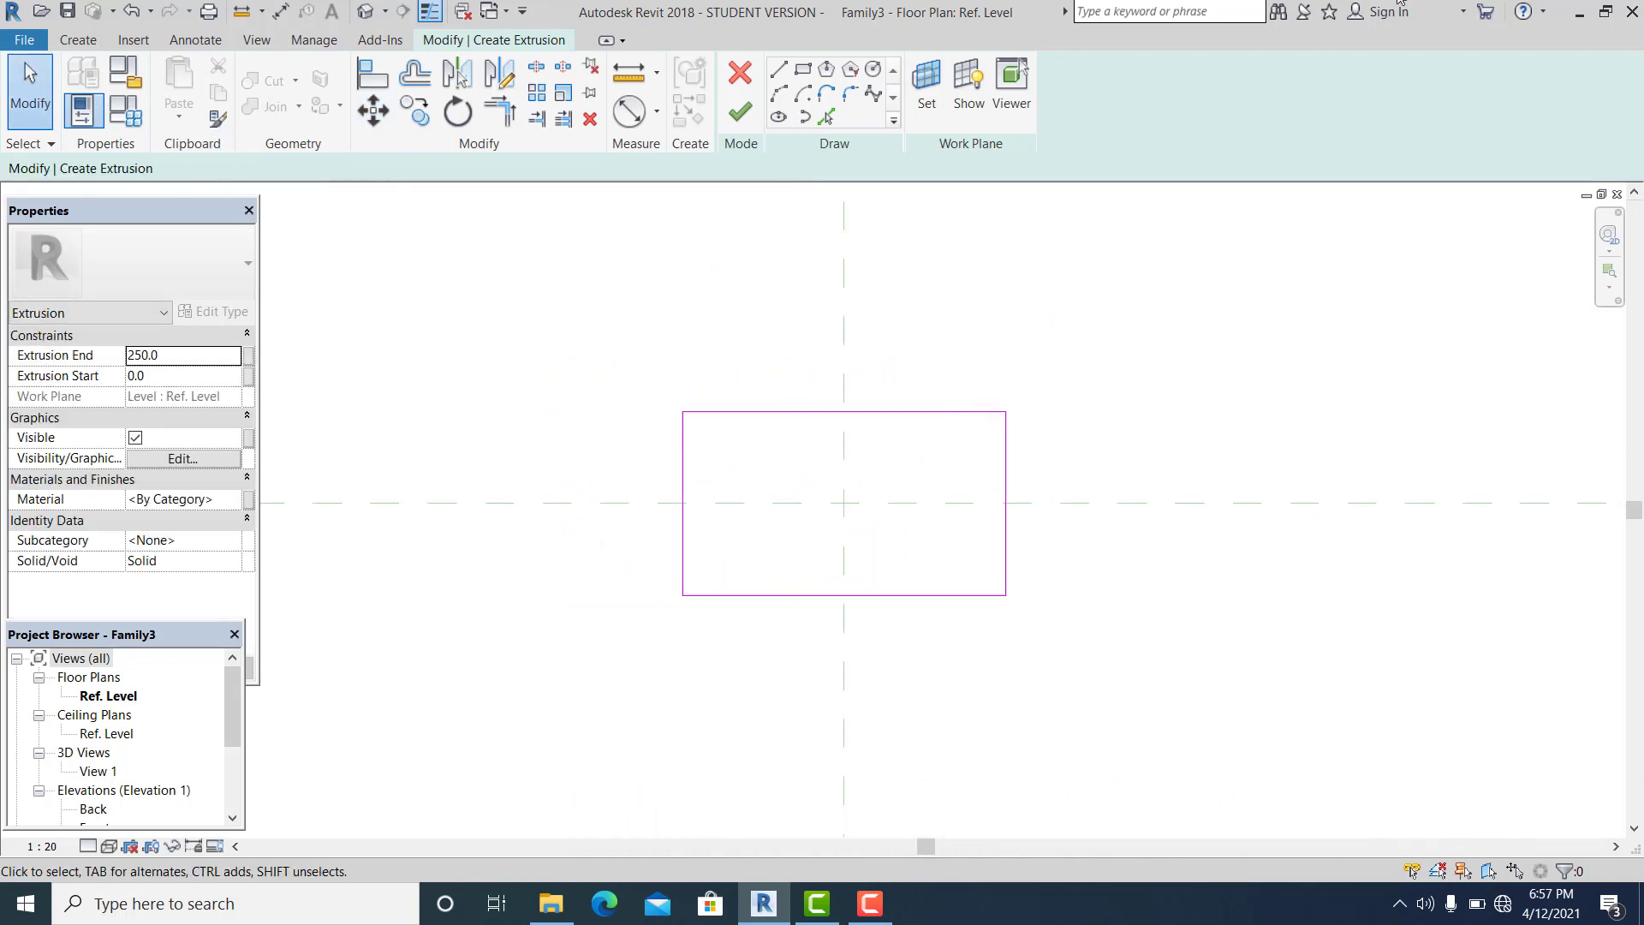
pyautogui.click(742, 113)
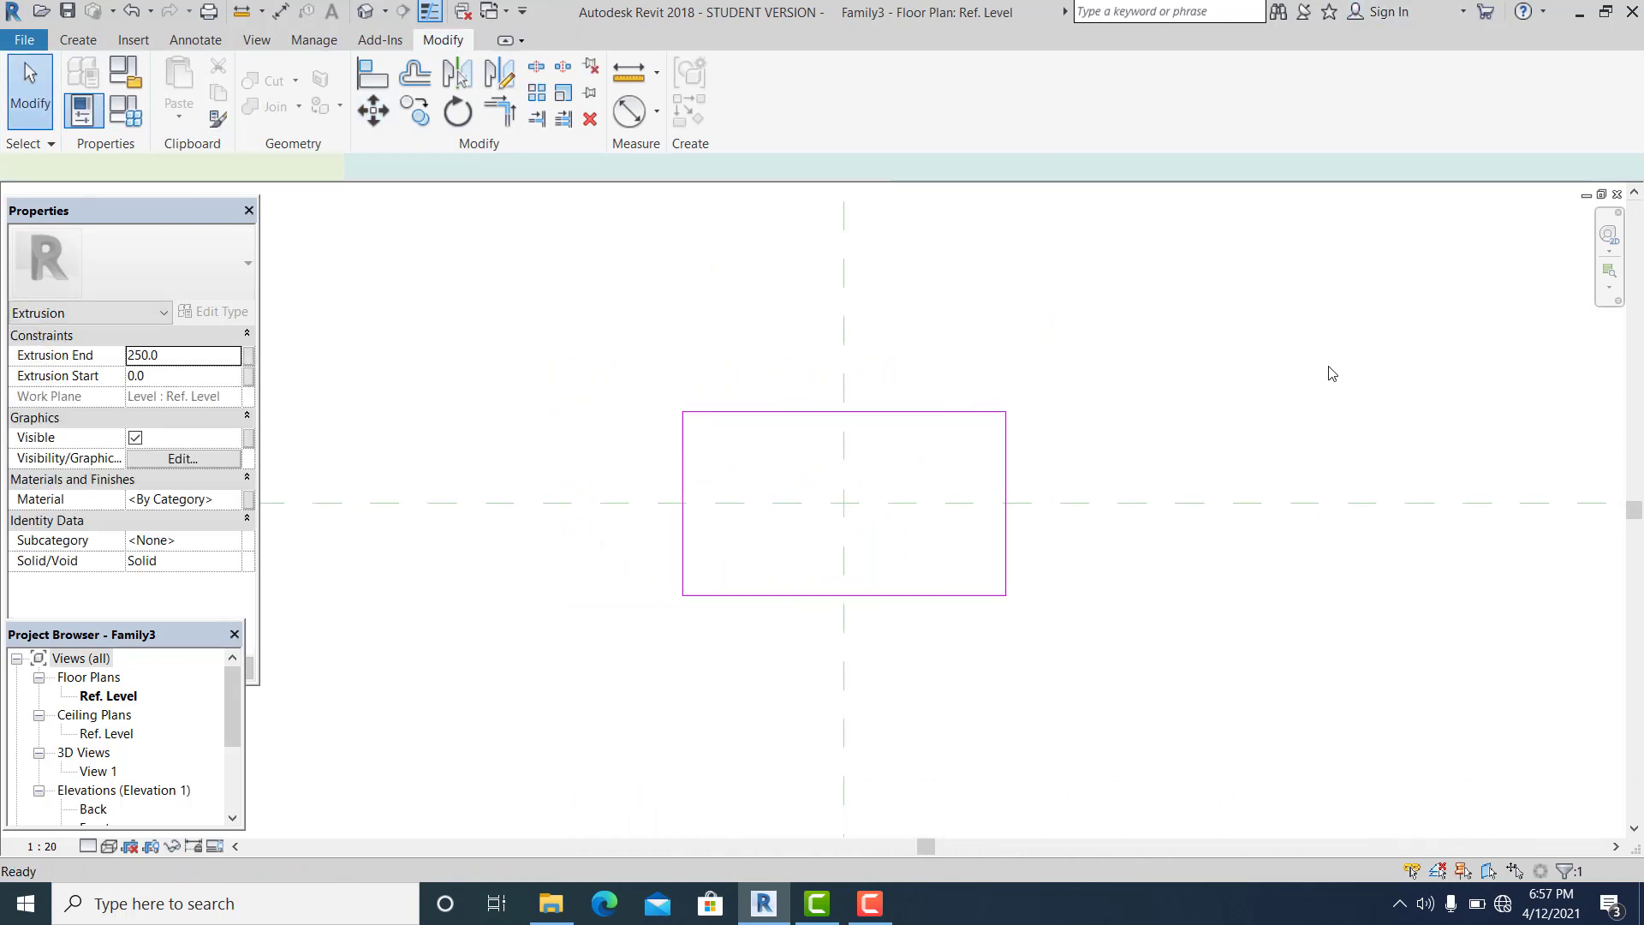
pyautogui.click(1277, 388)
# - Open the Front elevation view and fit the whole model in it
pyautogui.scroll(-1, 220, 710)
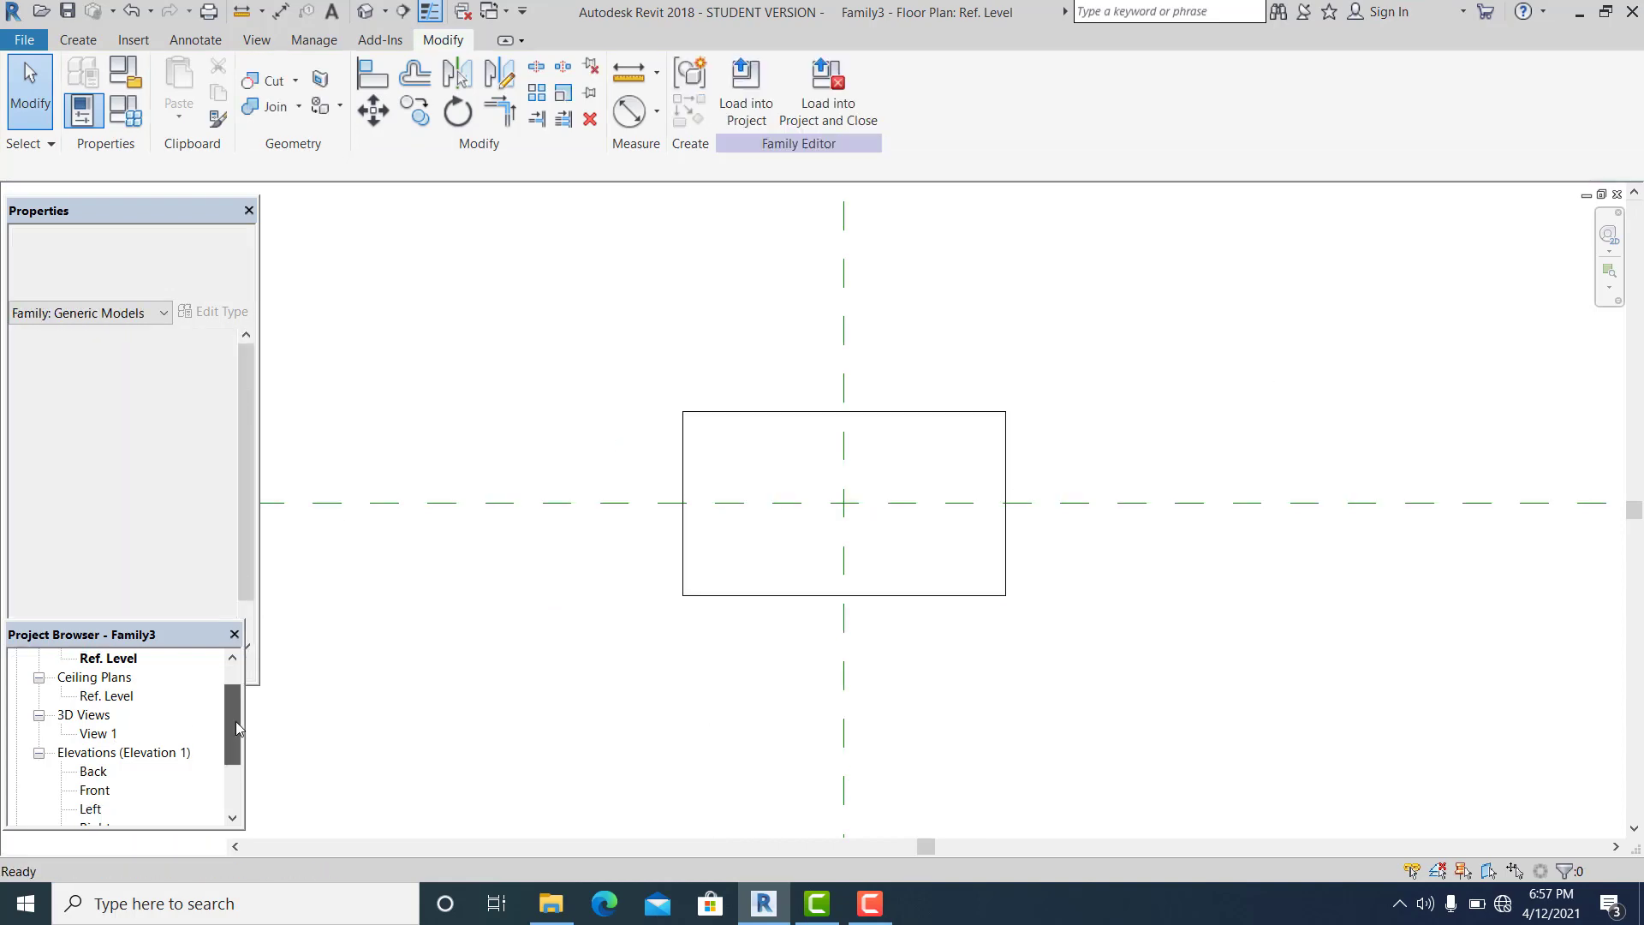
pyautogui.doubleClick(112, 789)
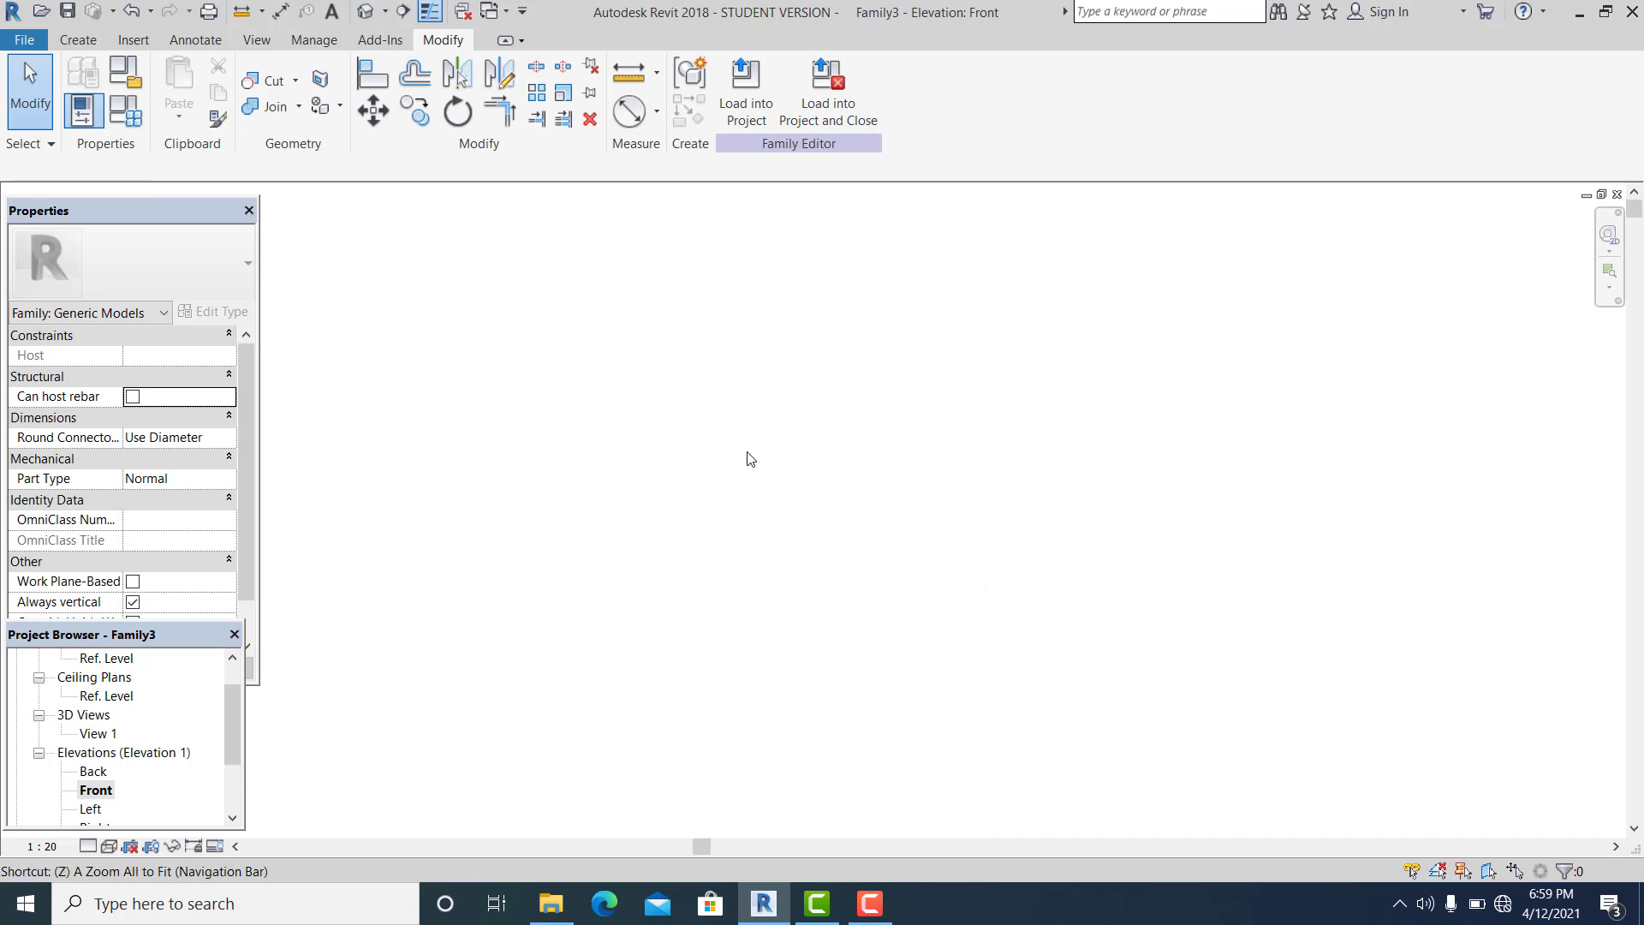
pyautogui.press('space')
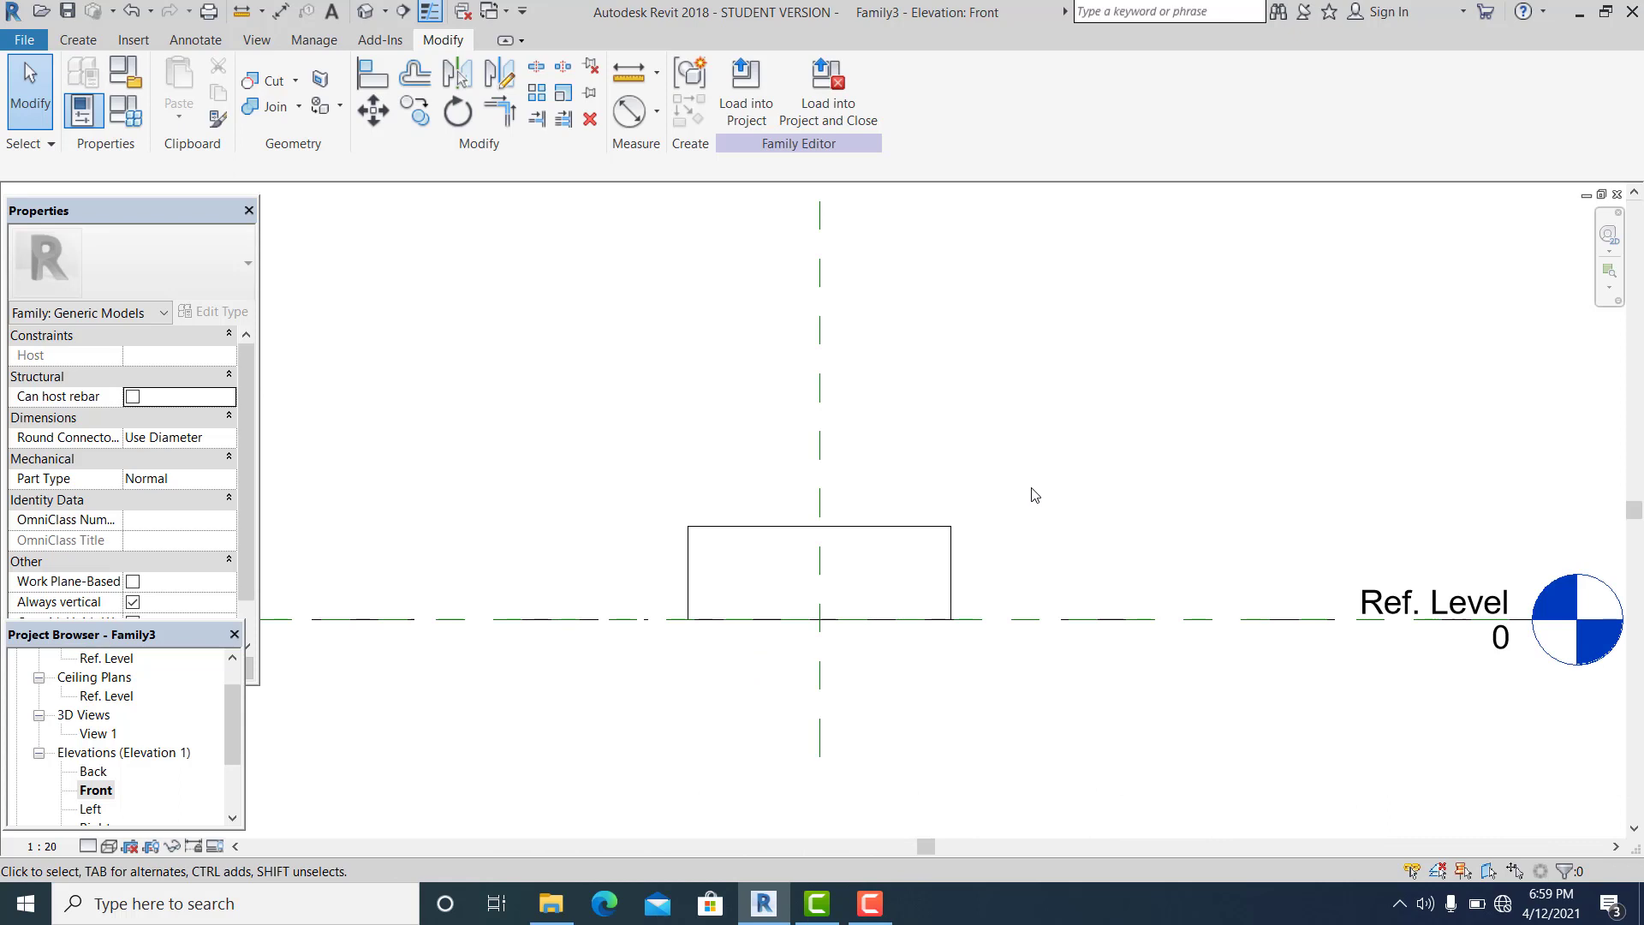
# - Draw a horizontal reference plane along the block's upper edge, extending past both of its sides
pyautogui.press('p')
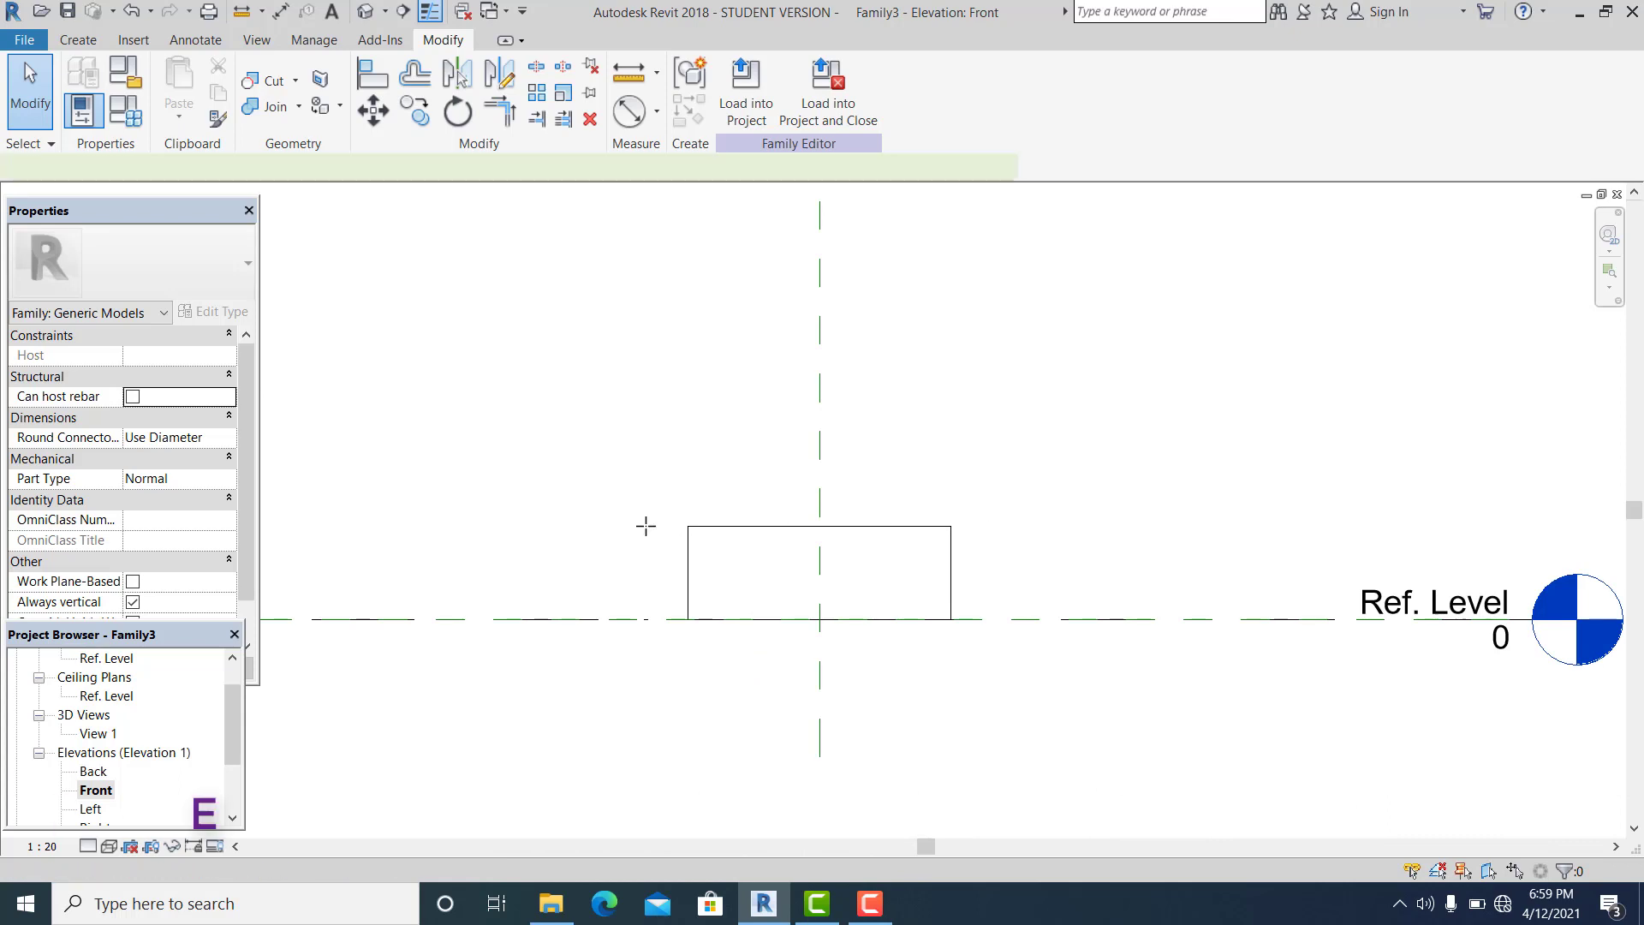
pyautogui.click(597, 526)
pyautogui.click(1214, 526)
pyautogui.click(30, 86)
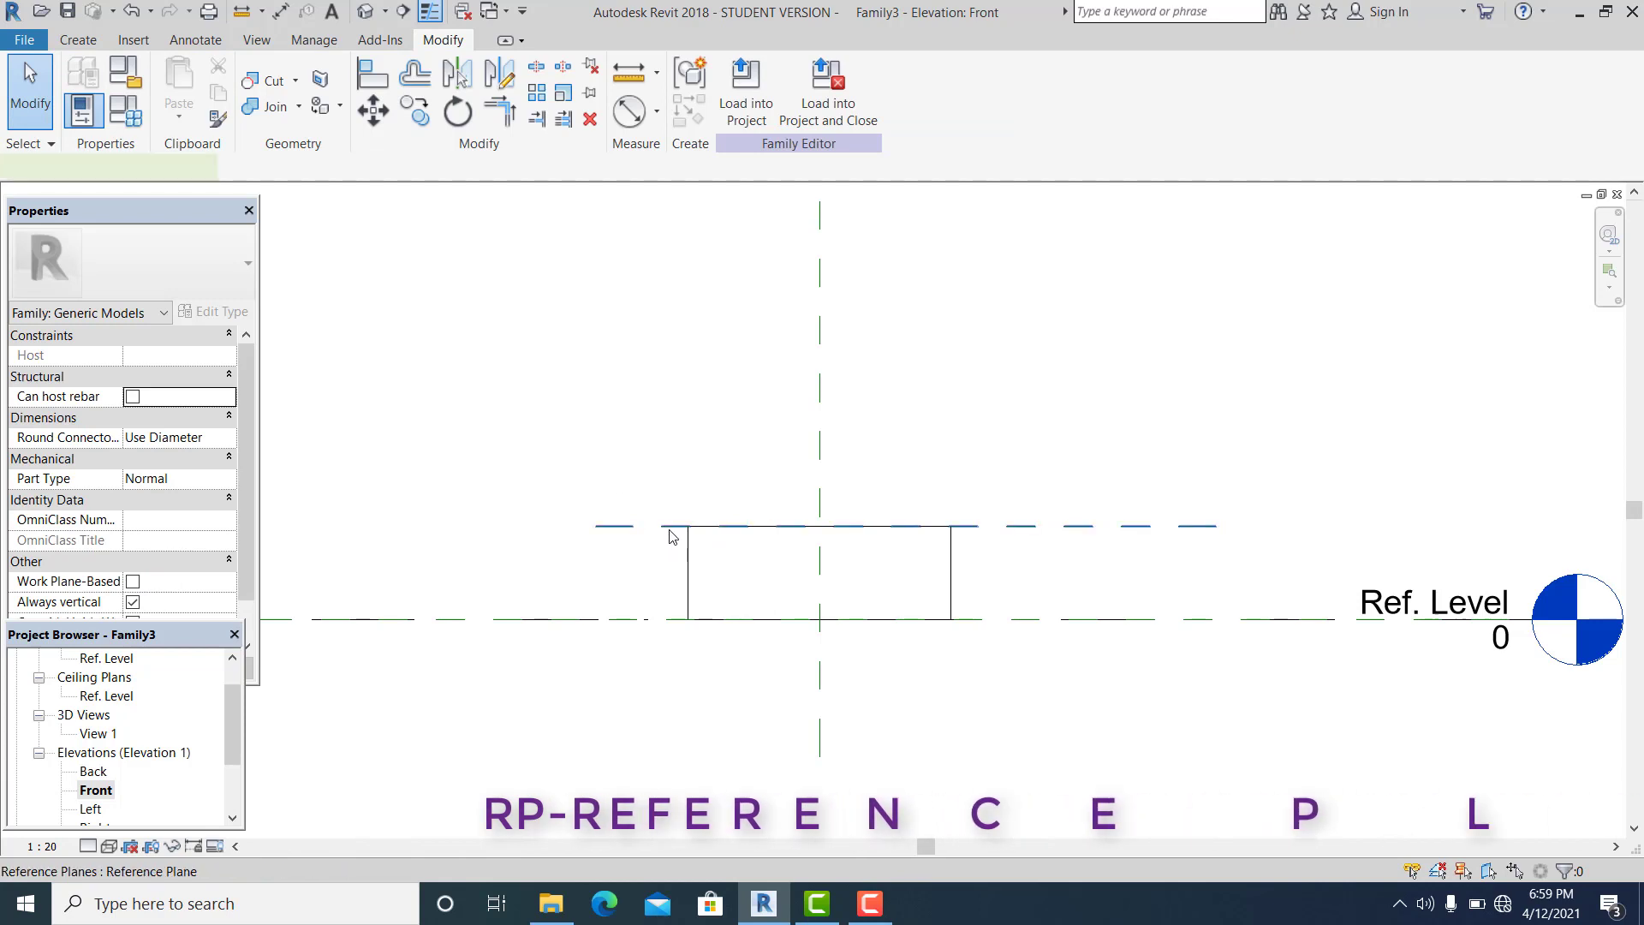
# - Set the new horizontal reference plane's height above Ref. Level to 200 mm
pyautogui.scroll(1, 670, 551)
pyautogui.click(724, 519)
pyautogui.click(720, 572)
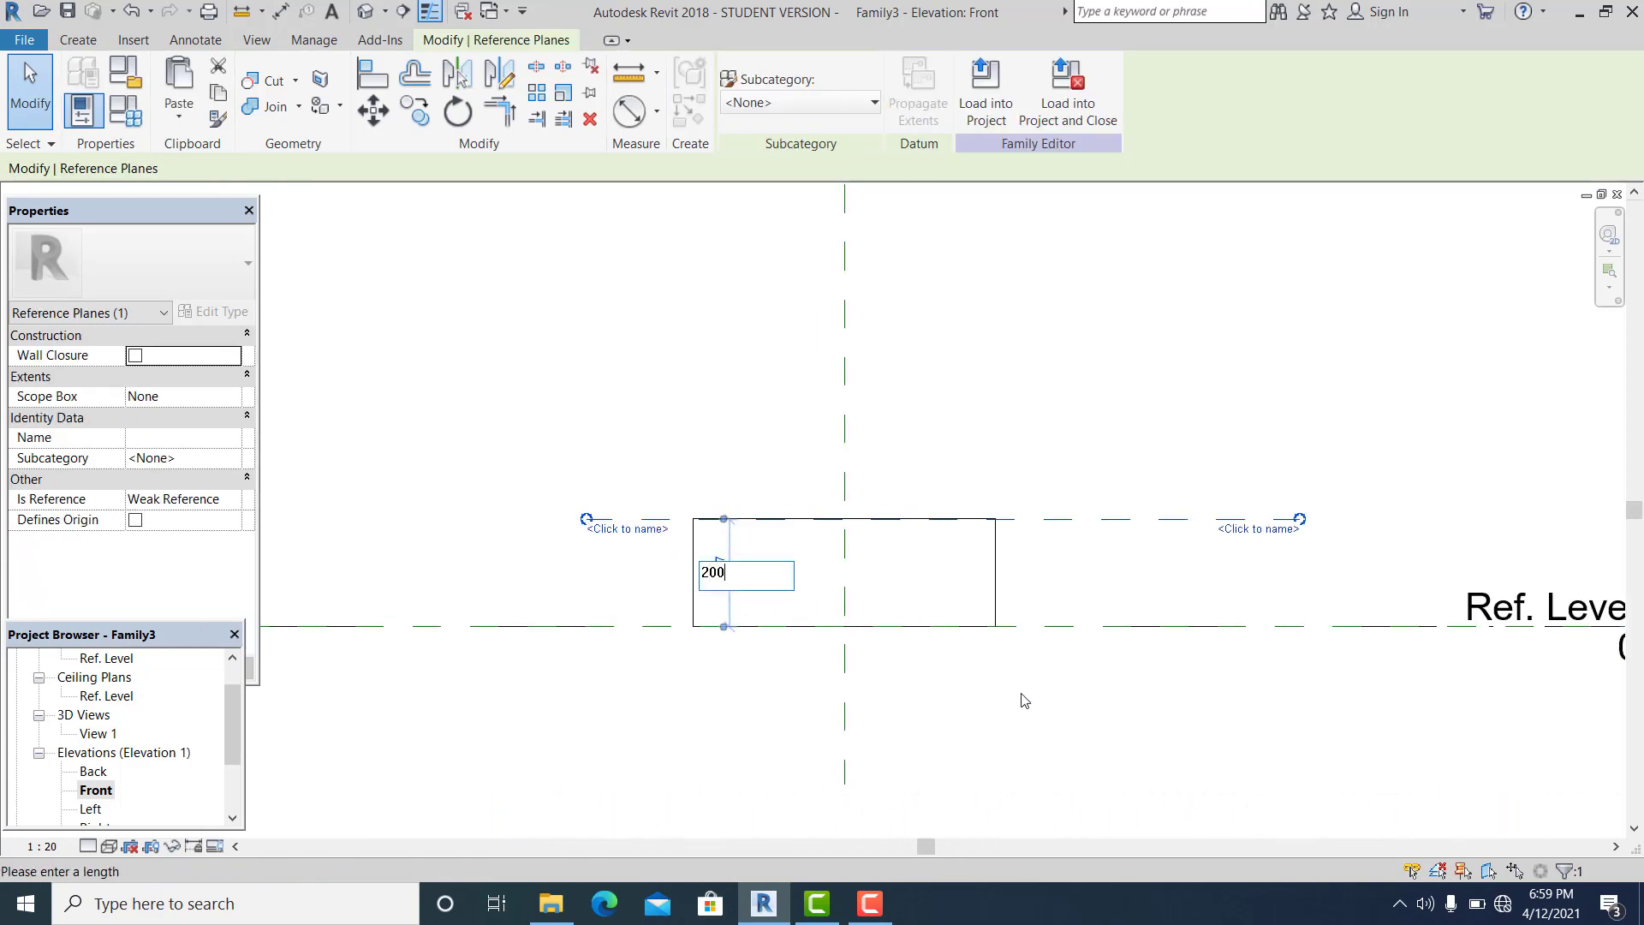
pyautogui.press('Return')
pyautogui.press('Escape')
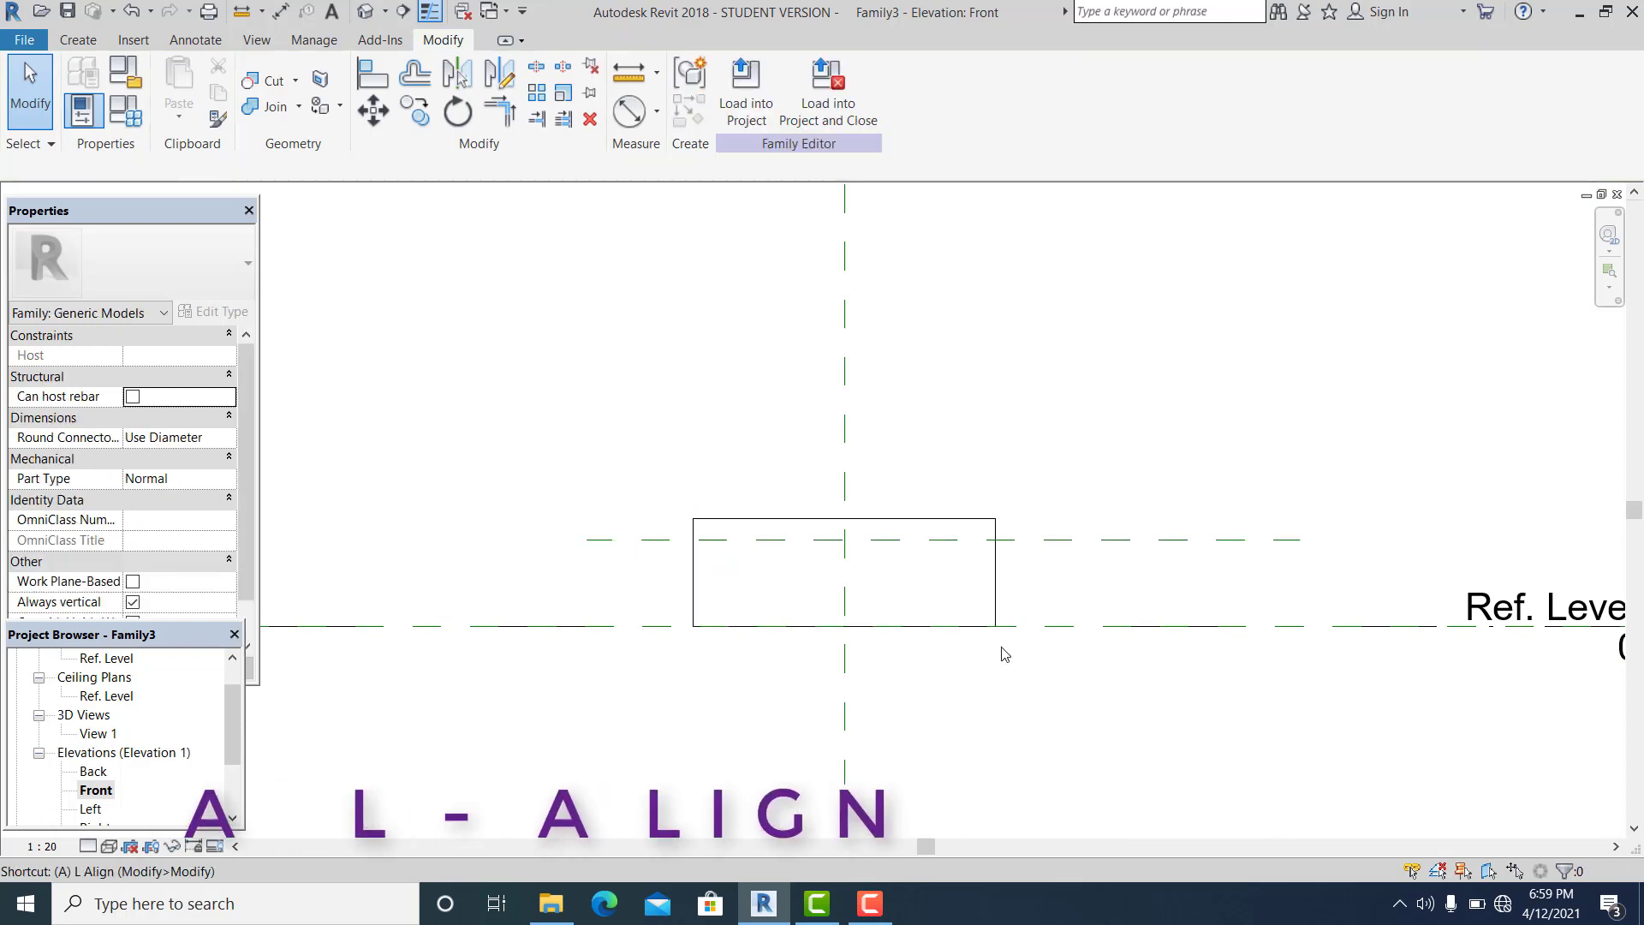
# - Align the block's upper edge to the horizontal reference plane
pyautogui.press('a')
pyautogui.press('l')
pyautogui.click(928, 533)
pyautogui.click(973, 518)
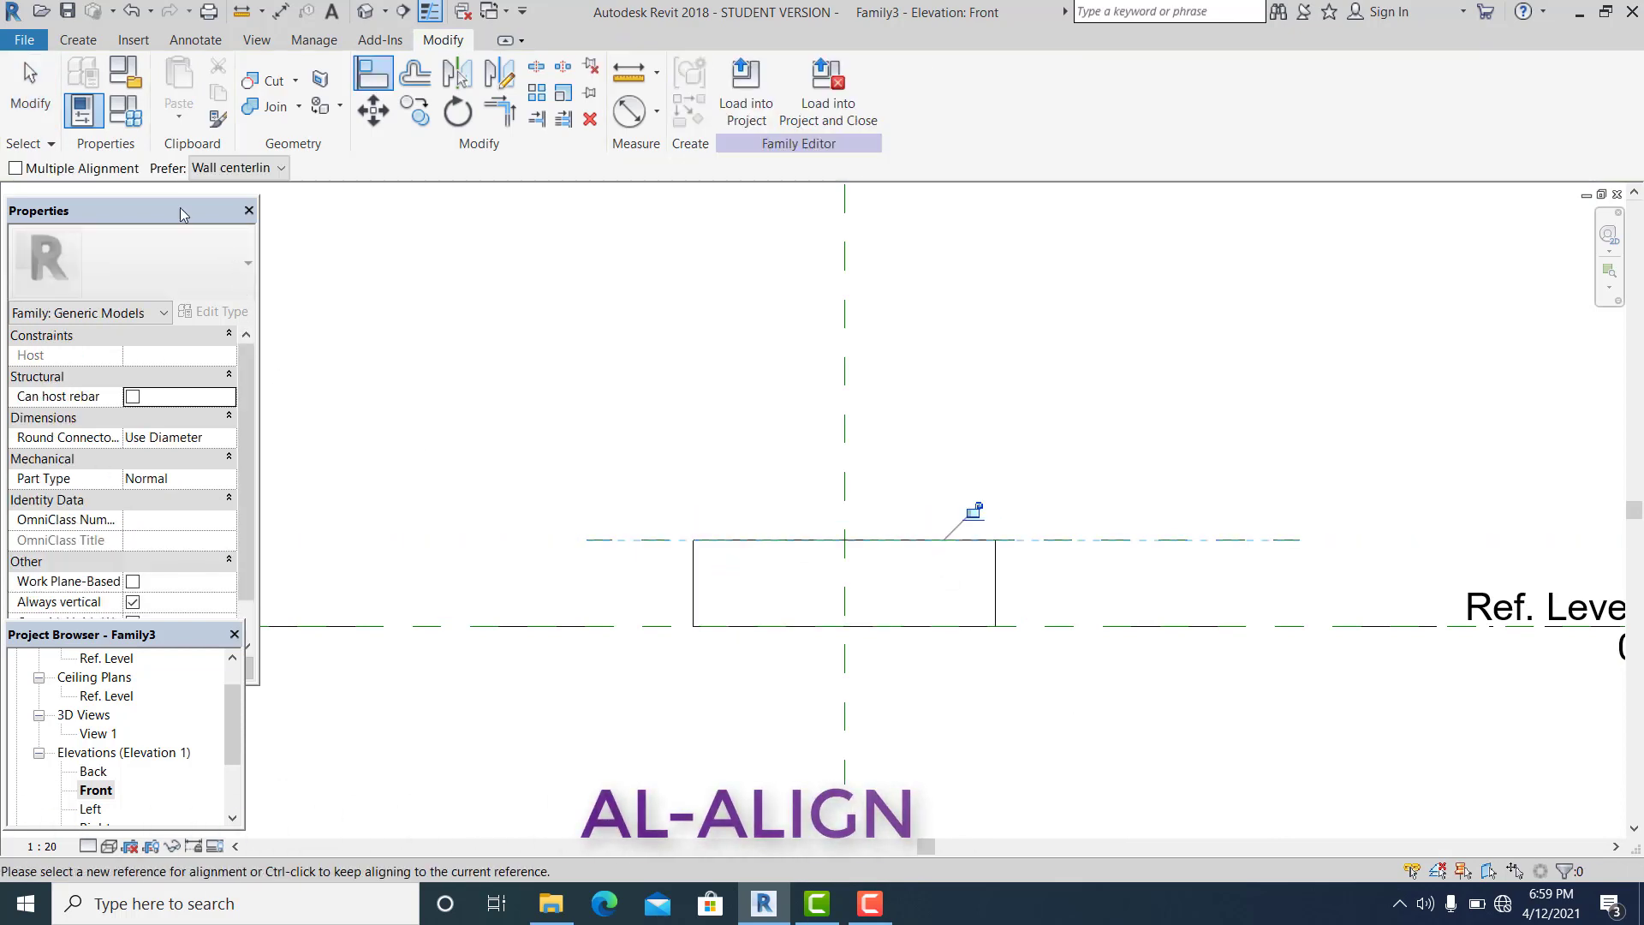
pyautogui.press('Escape')
pyautogui.press('Escape')
# - Start a void extrusion, sketching a sloped line from the block's side to its upper edge, about 320 mm up, about 680 mm across, and down
pyautogui.moveTo(589, 342); pyautogui.dragTo(495, 371, button='middle')
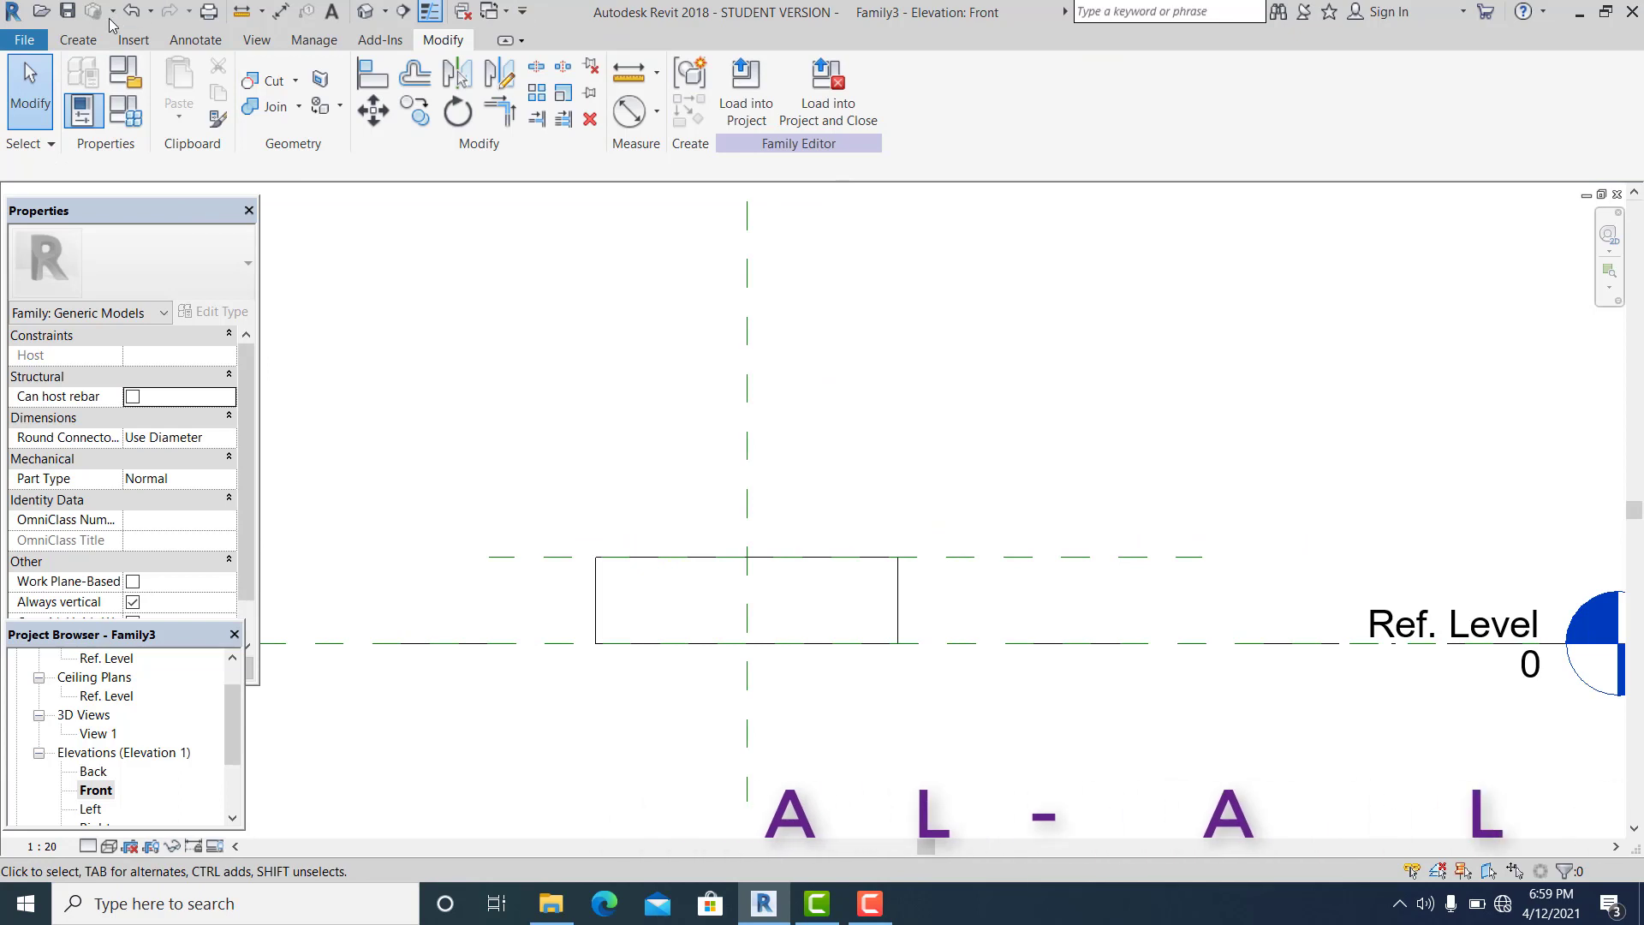
pyautogui.click(86, 41)
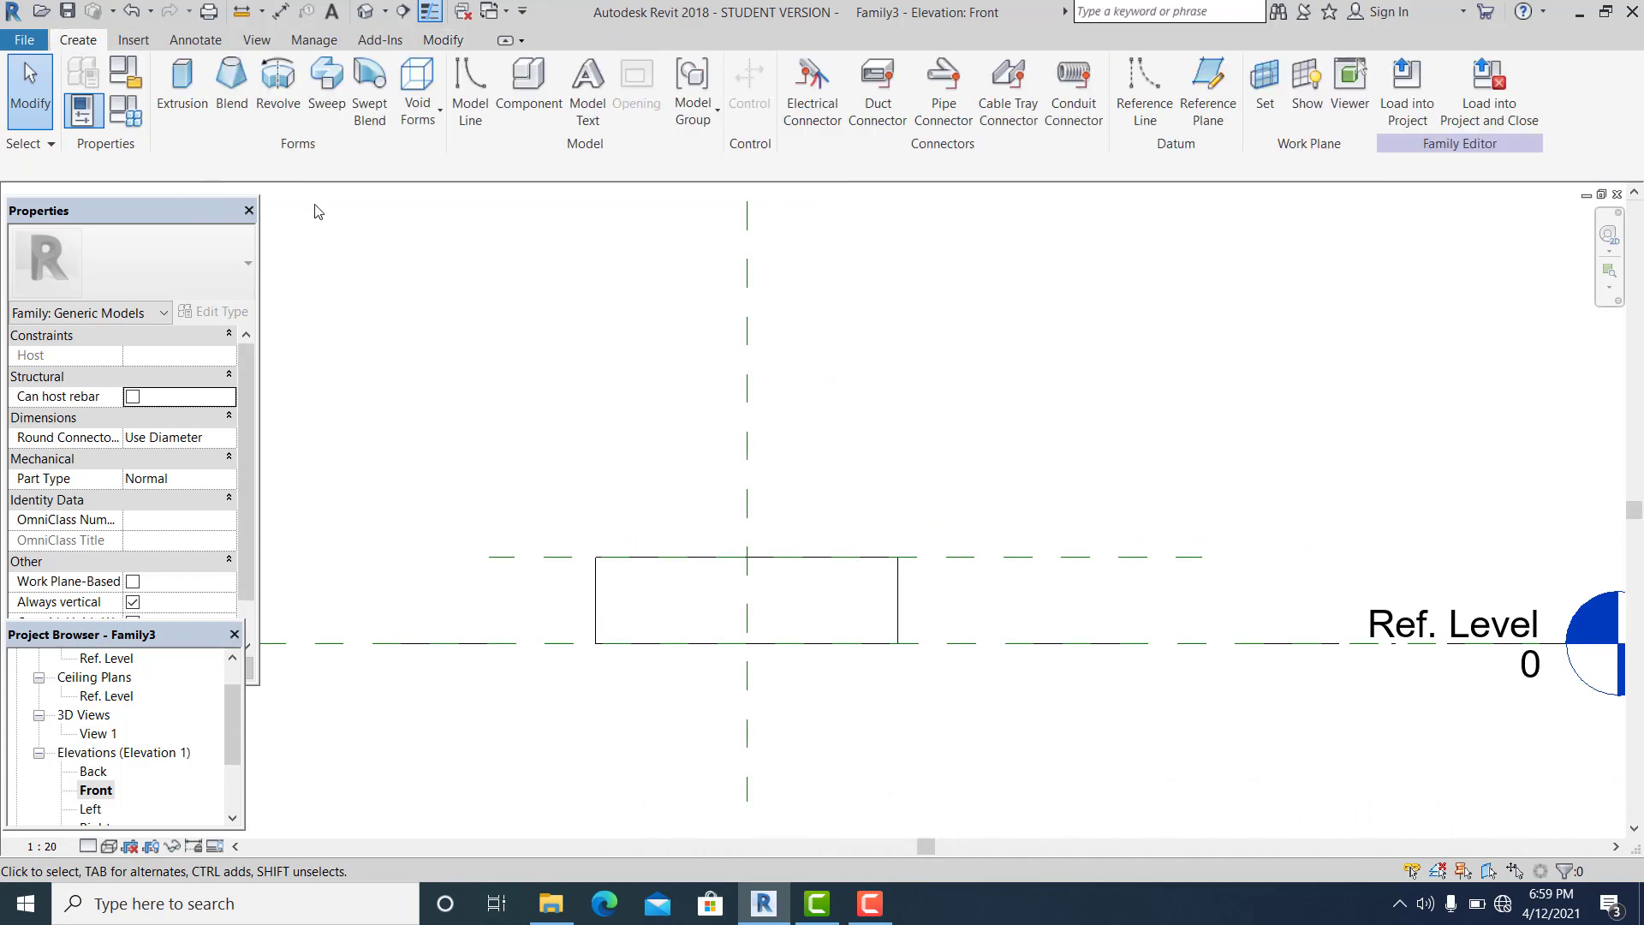
pyautogui.click(430, 117)
pyautogui.click(467, 154)
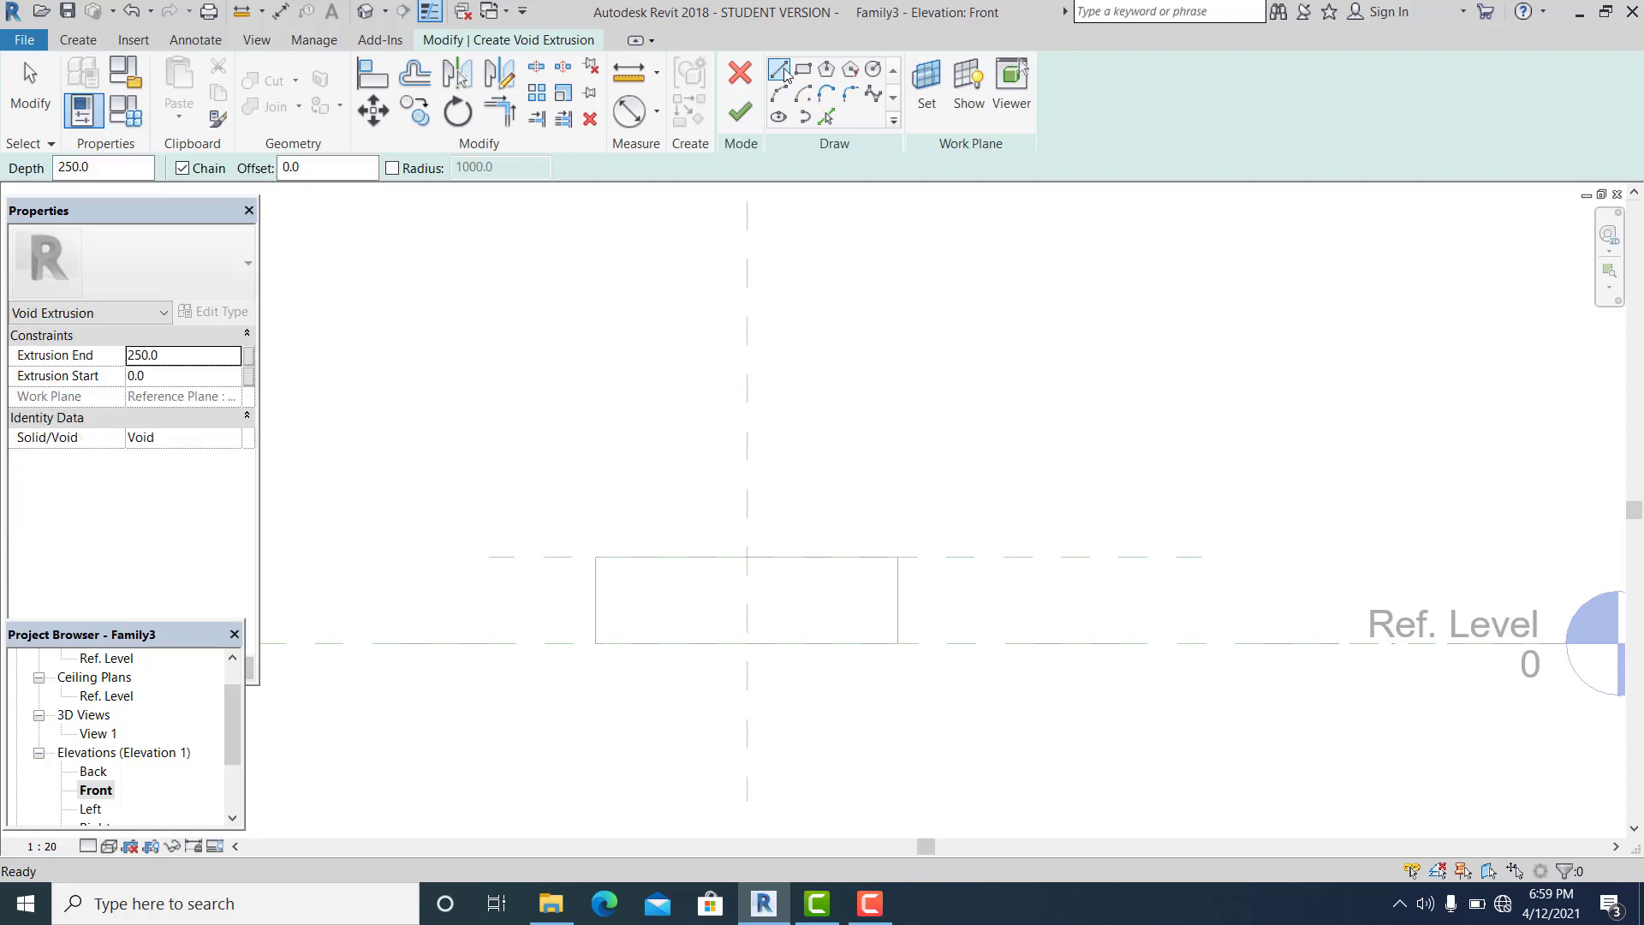
pyautogui.click(595, 617)
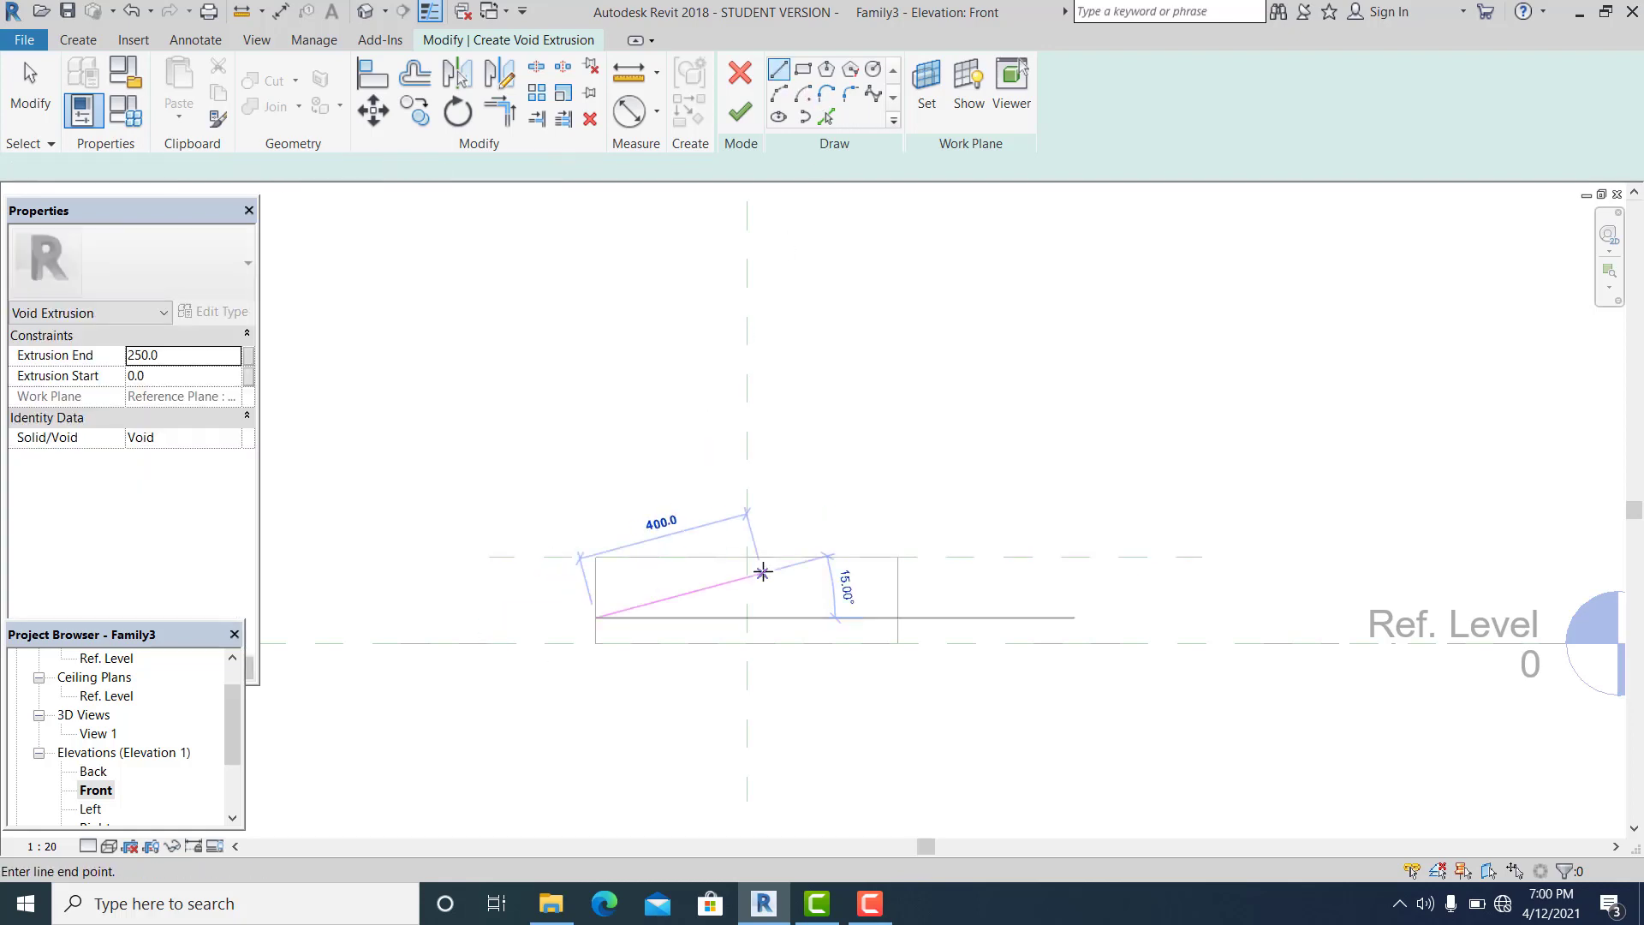
pyautogui.click(790, 558)
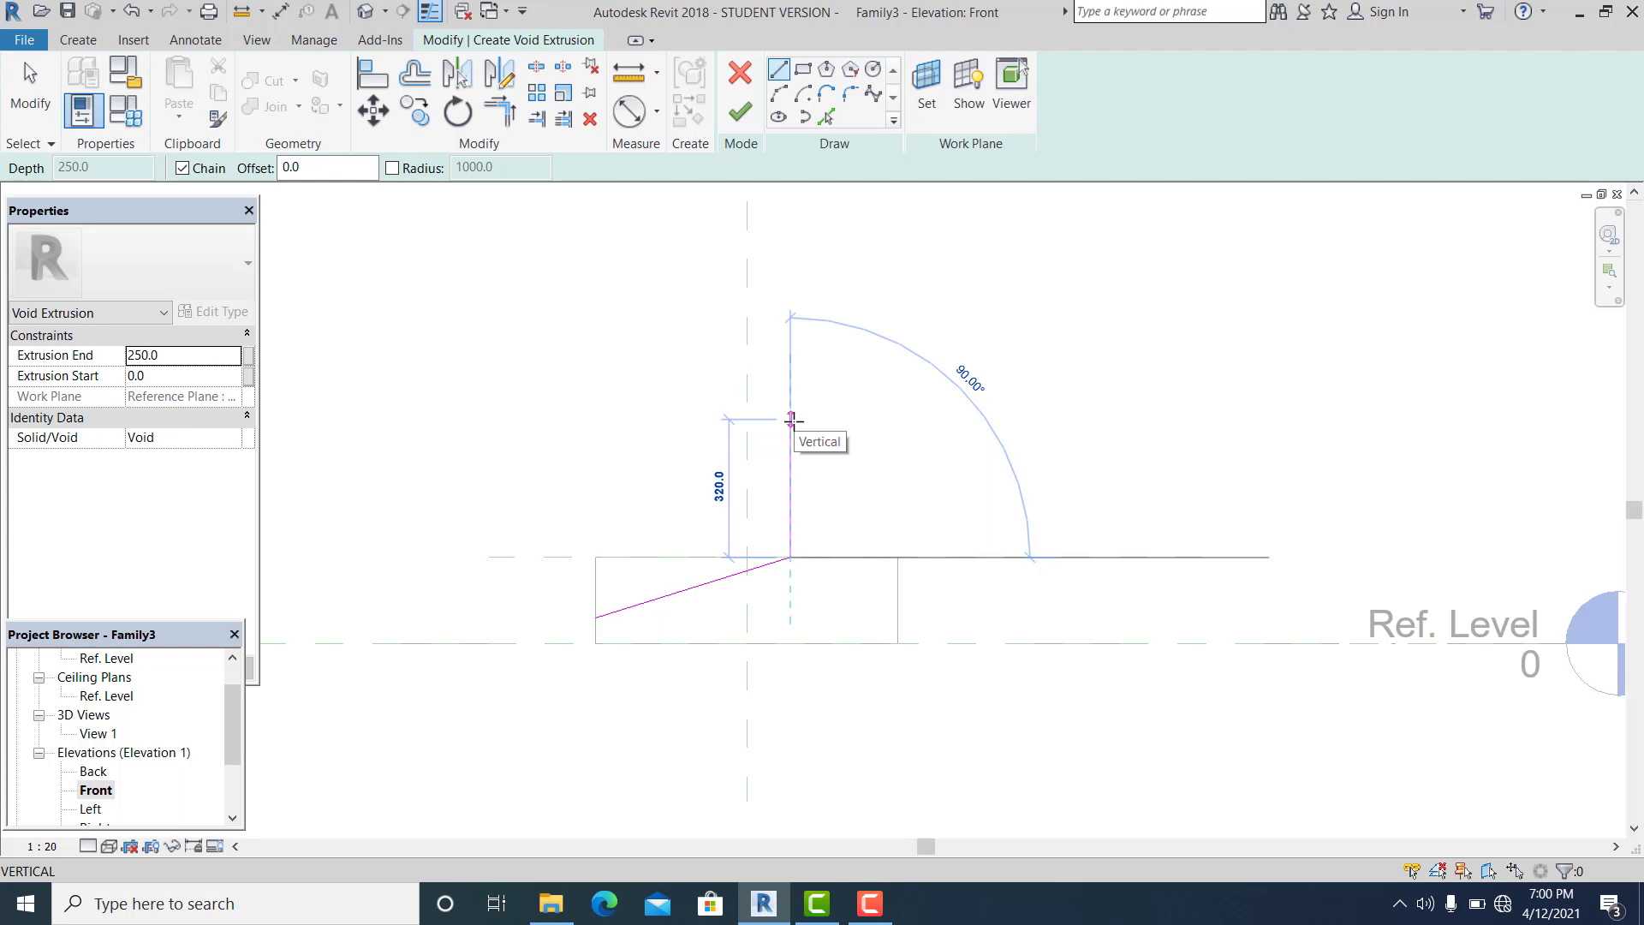
pyautogui.click(682, 423)
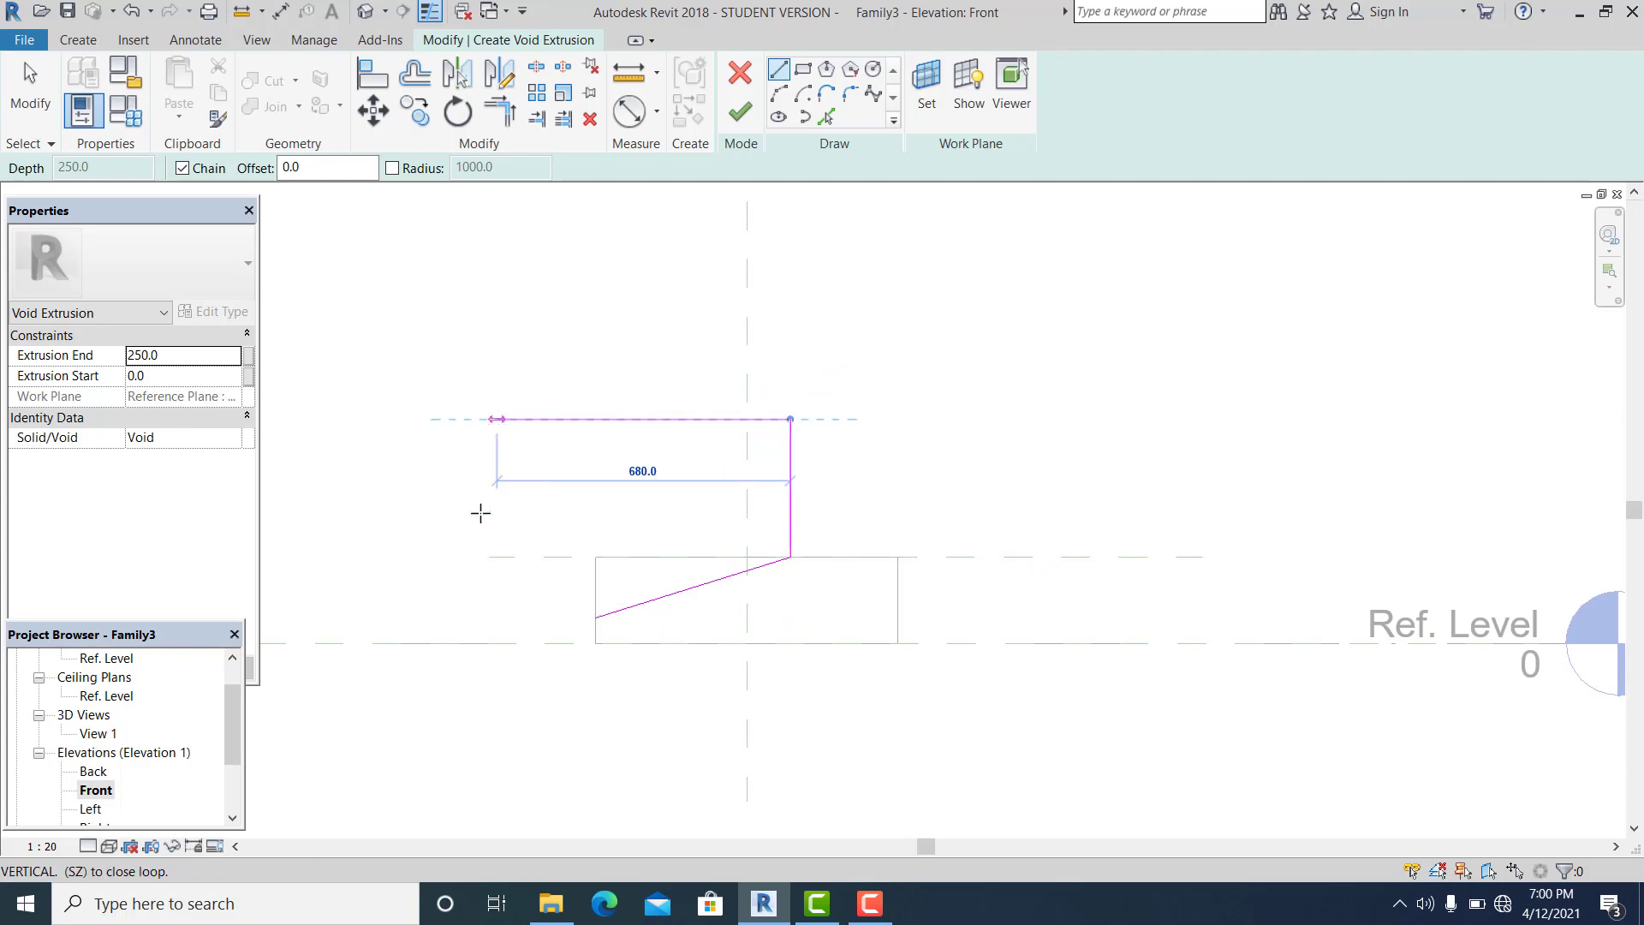
pyautogui.click(495, 622)
pyautogui.click(496, 617)
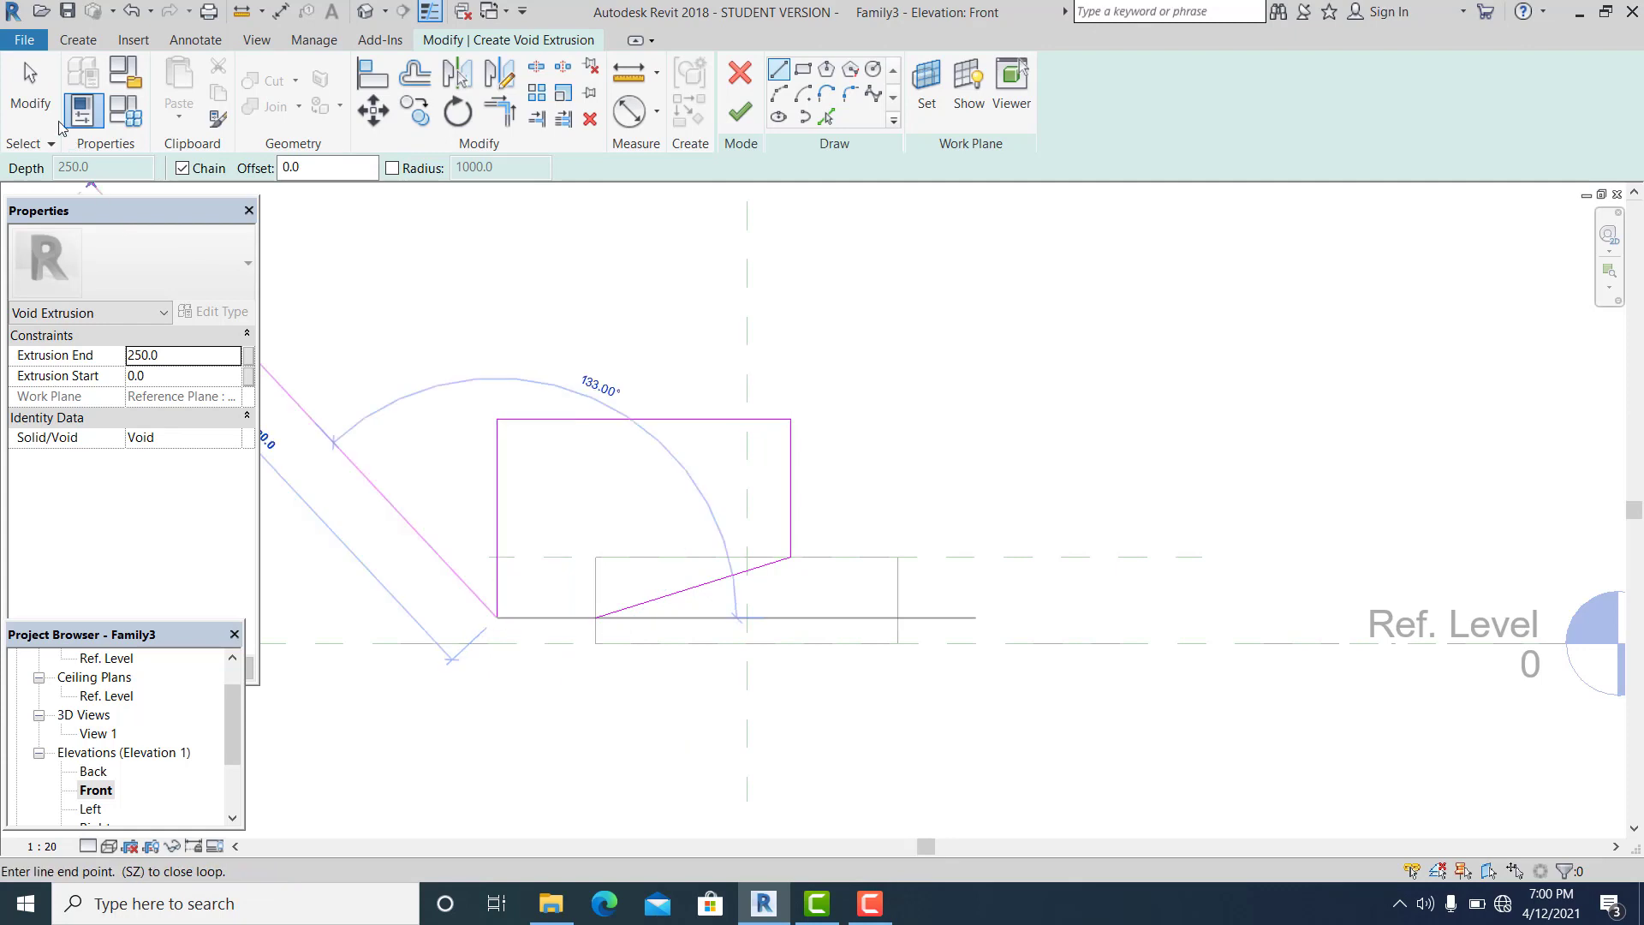
pyautogui.press('Escape')
pyautogui.press('Escape')
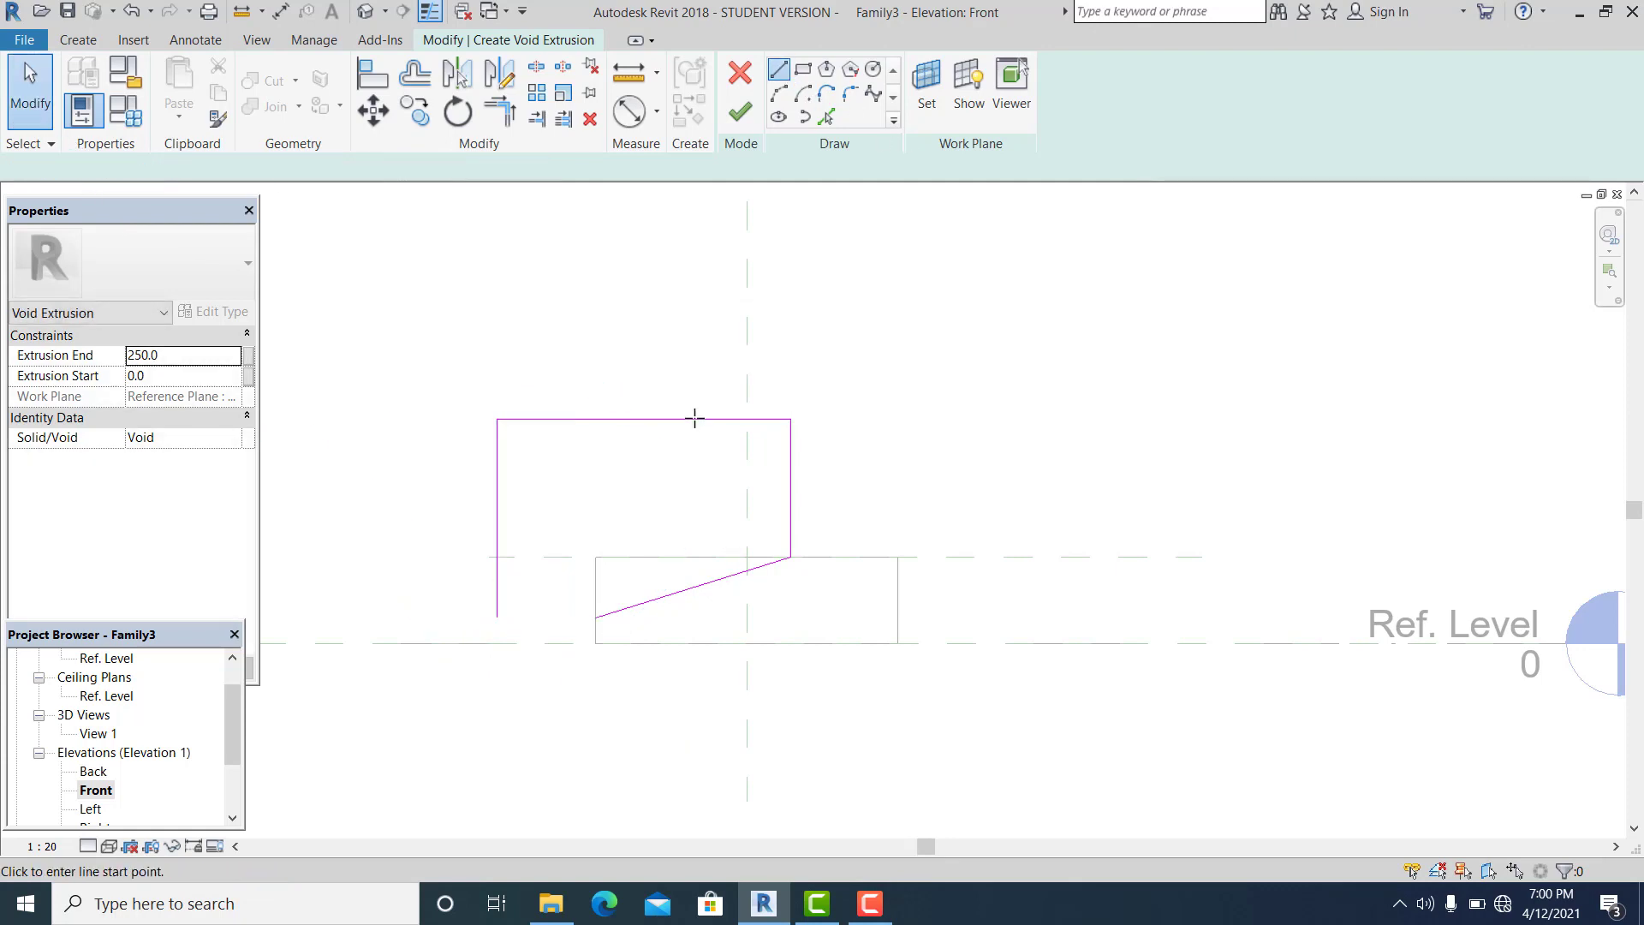
# - Close the void profile with a horizontal line about 229 mm long and finish the void extrusion
pyautogui.press('l')
pyautogui.press('i')
pyautogui.click(597, 617)
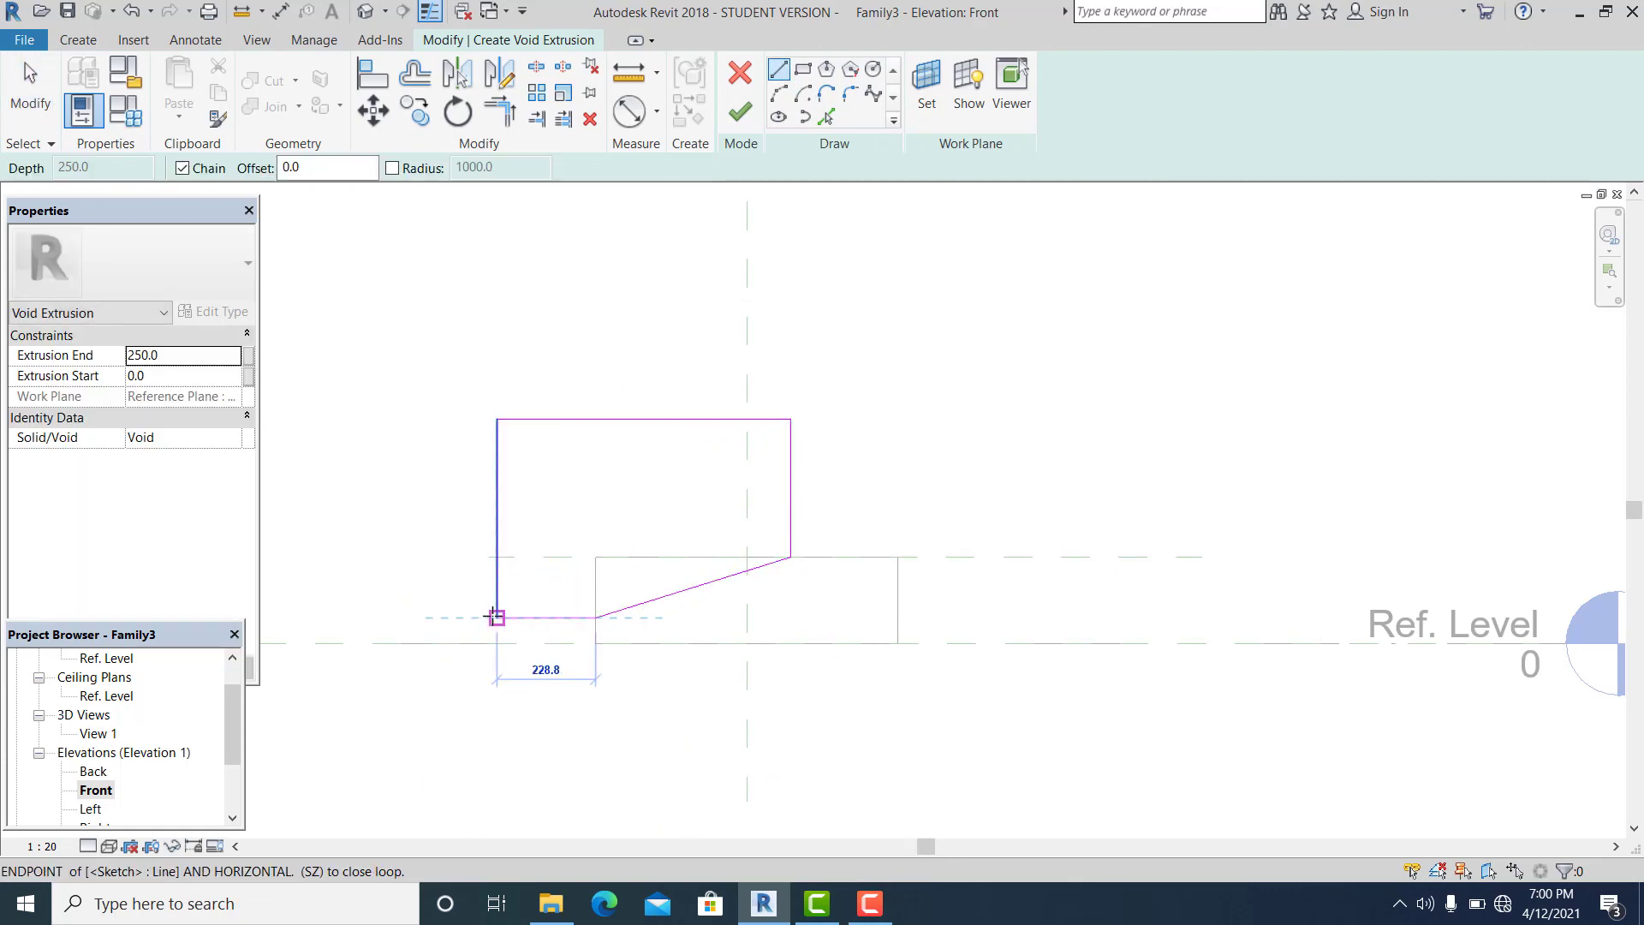
pyautogui.click(498, 617)
pyautogui.click(34, 95)
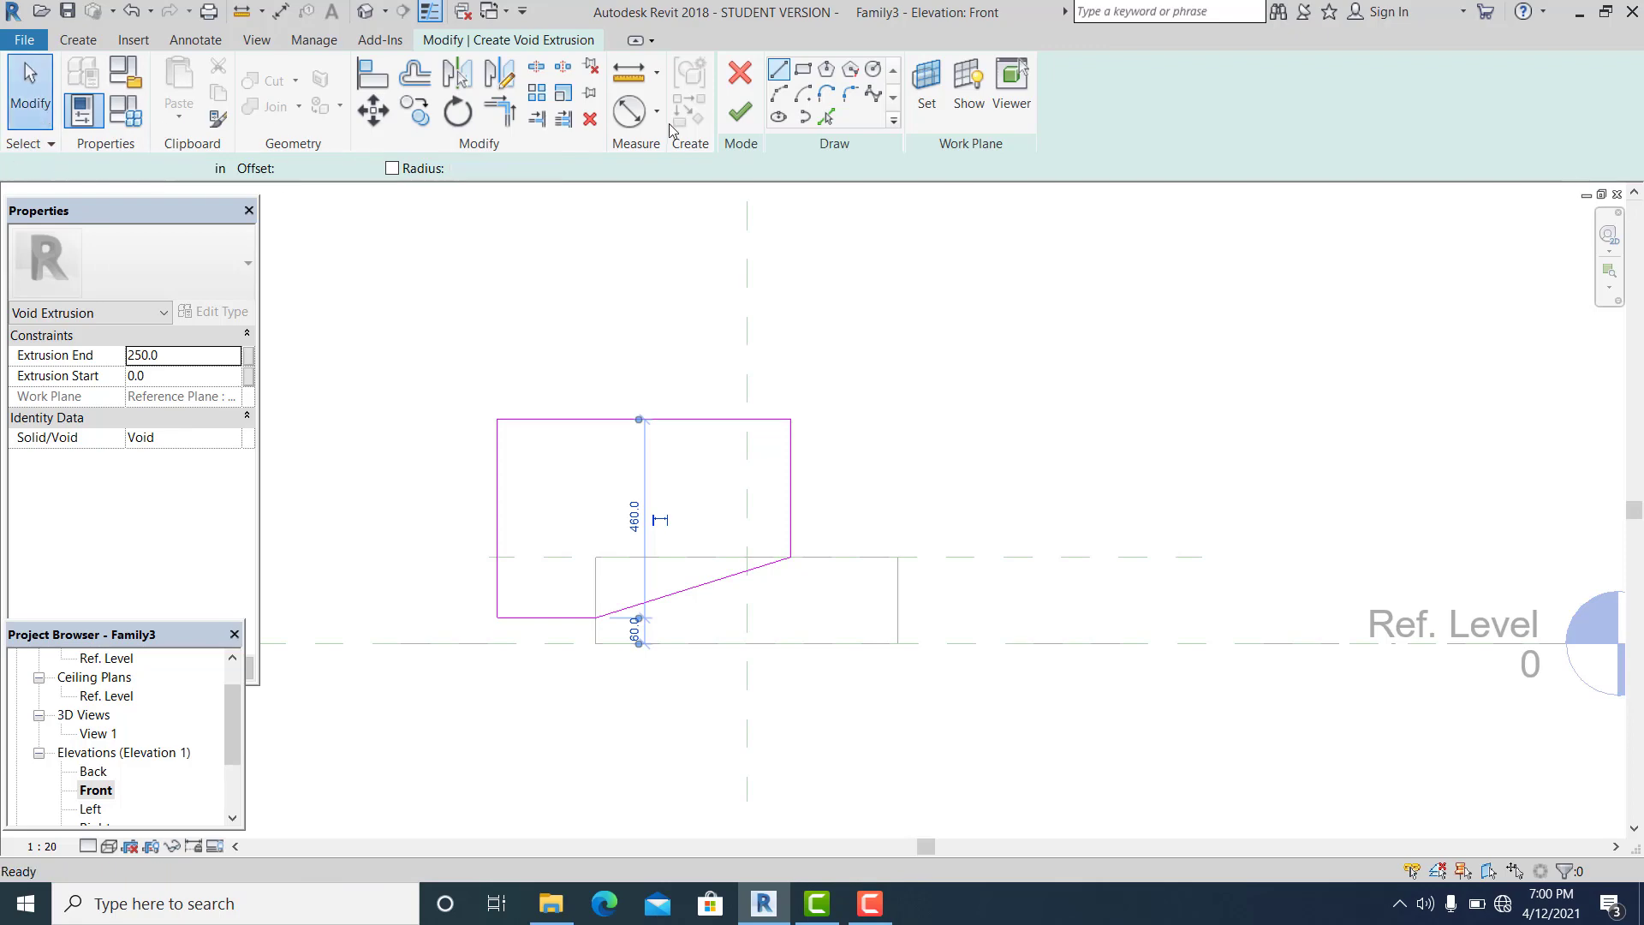
pyautogui.click(740, 112)
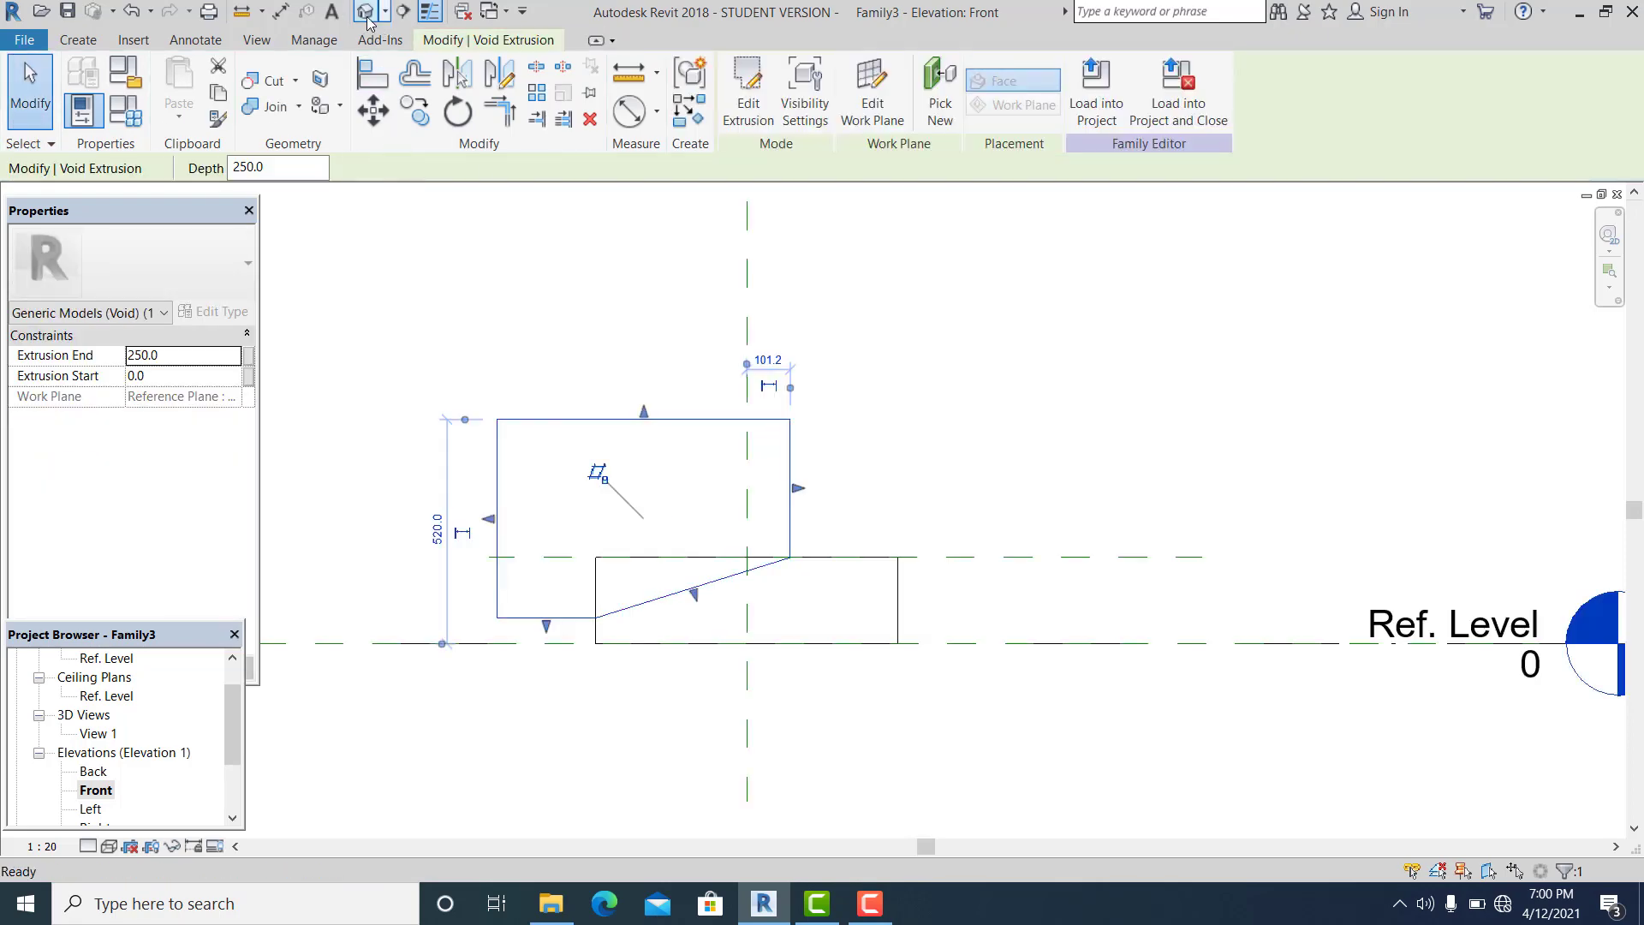
# - In the 3D view, stretch the sloped void past the block's uncut side to an extrusion start of about -390.5
pyautogui.click(366, 12)
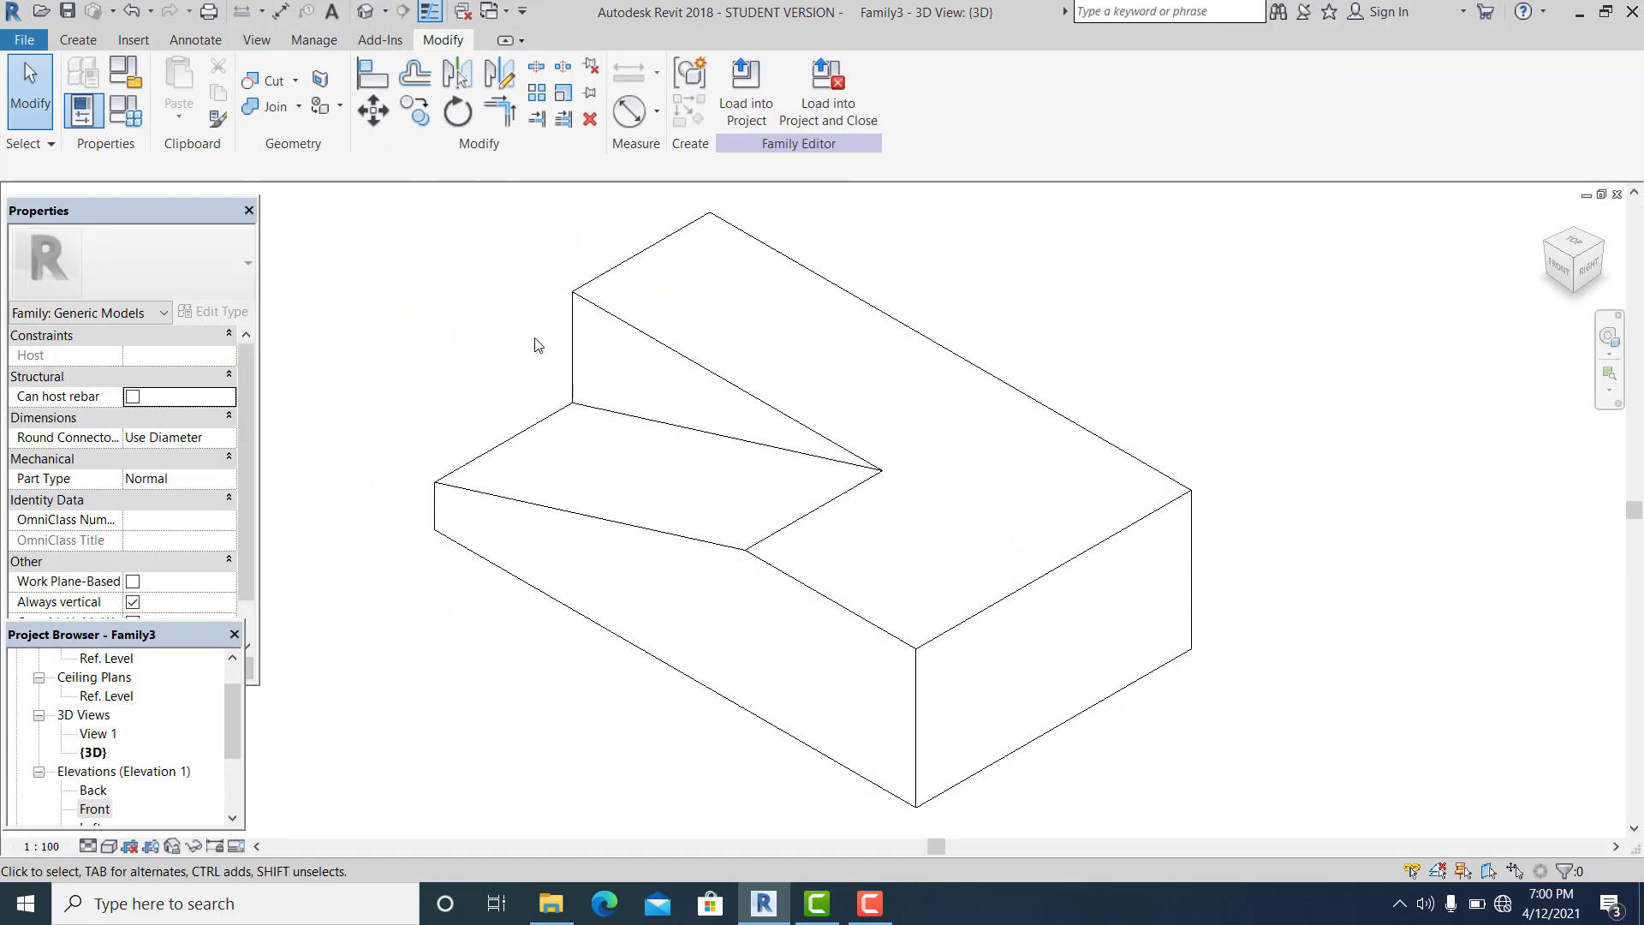
pyautogui.press('Tab')
pyautogui.click(579, 397)
pyautogui.moveTo(662, 264); pyautogui.dragTo(992, 241)
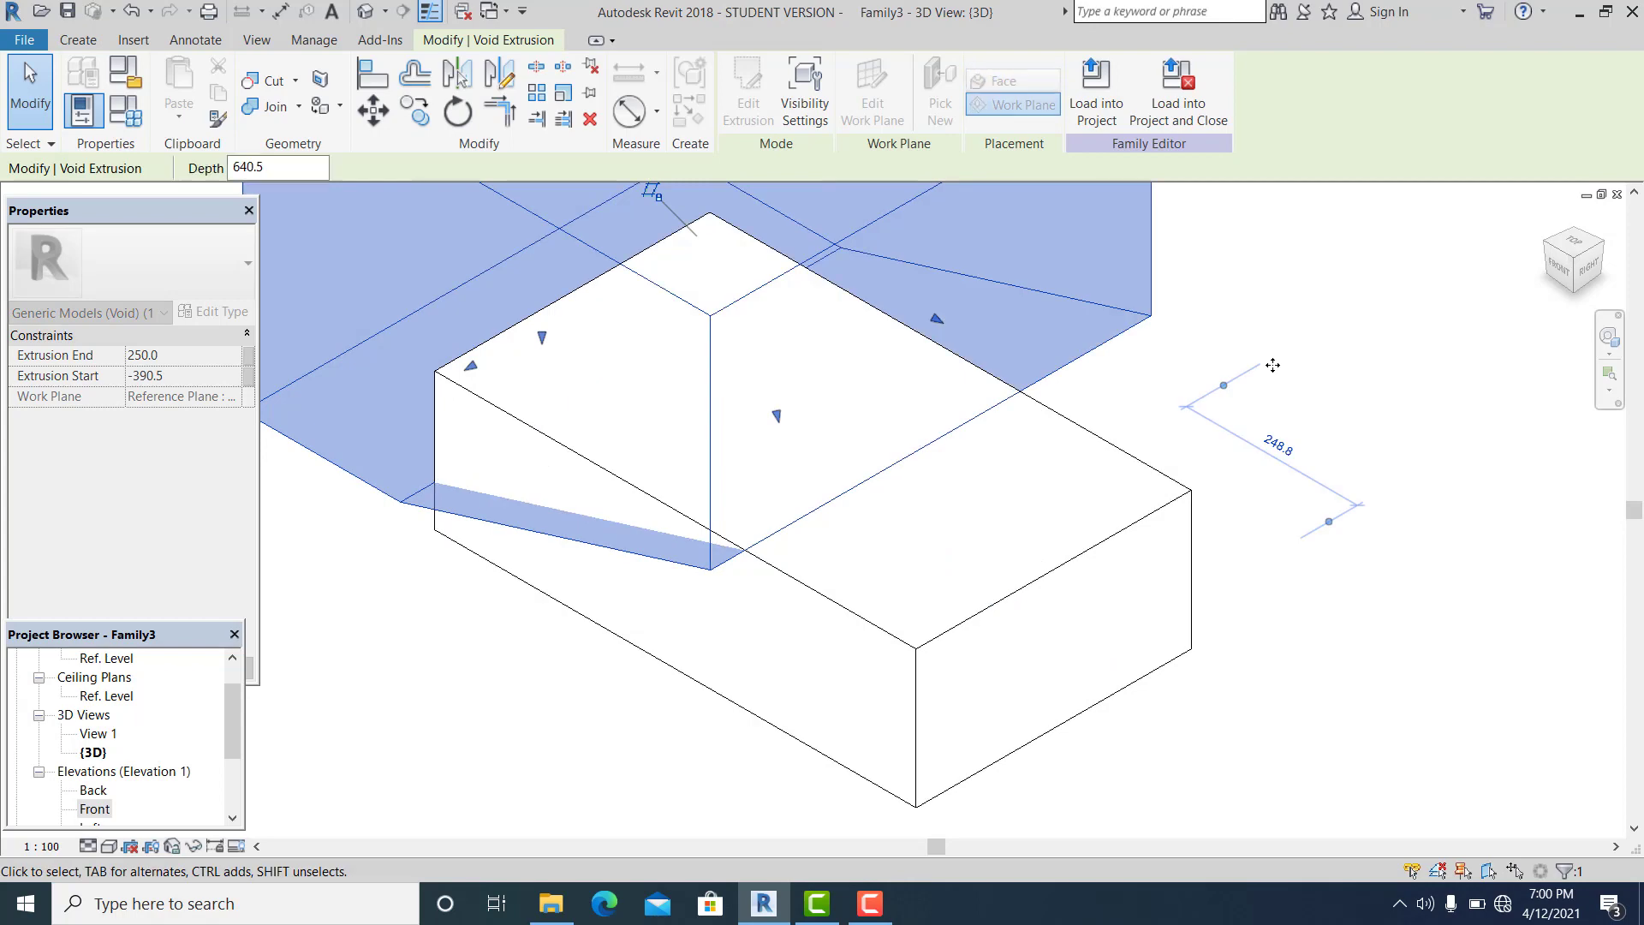
pyautogui.click(1275, 371)
pyautogui.keyDown('shift'); pyautogui.moveTo(1277, 374); pyautogui.dragTo(1197, 572, button='middle'); pyautogui.keyUp('shift')
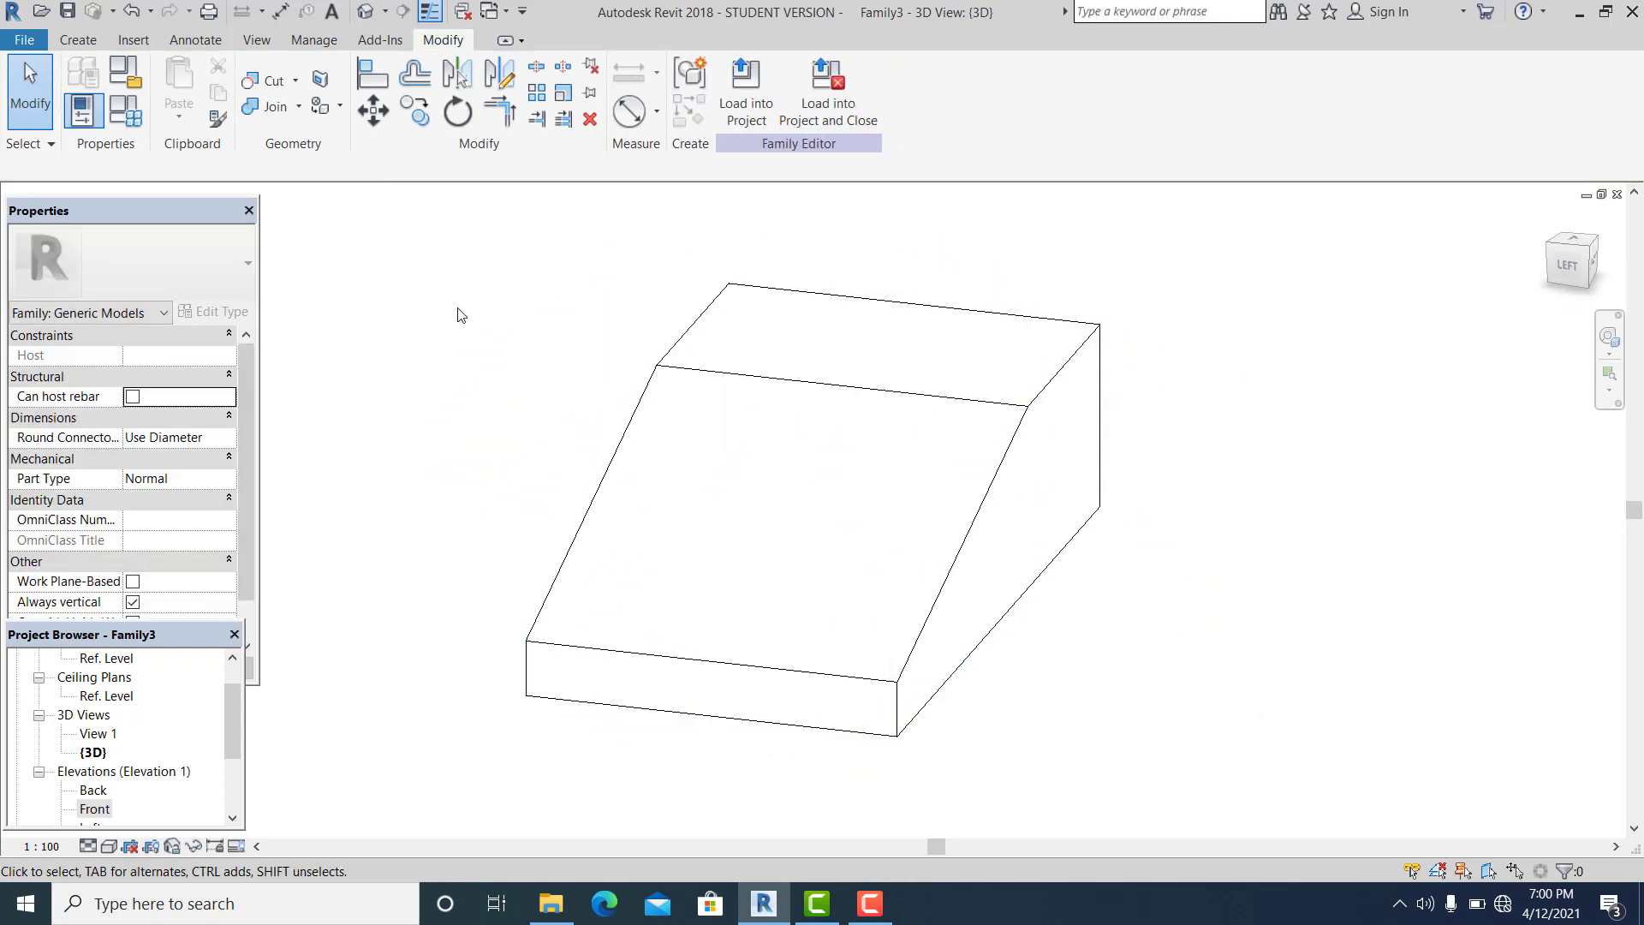
# - In the Ref. Level plan, create a rectangular void extrusion inset from three block edges and overrunning its low end, and show it in 3D
pyautogui.moveTo(230, 702); pyautogui.dragTo(259, 639)
pyautogui.doubleClick(86, 701)
pyautogui.scroll(2, 840, 586)
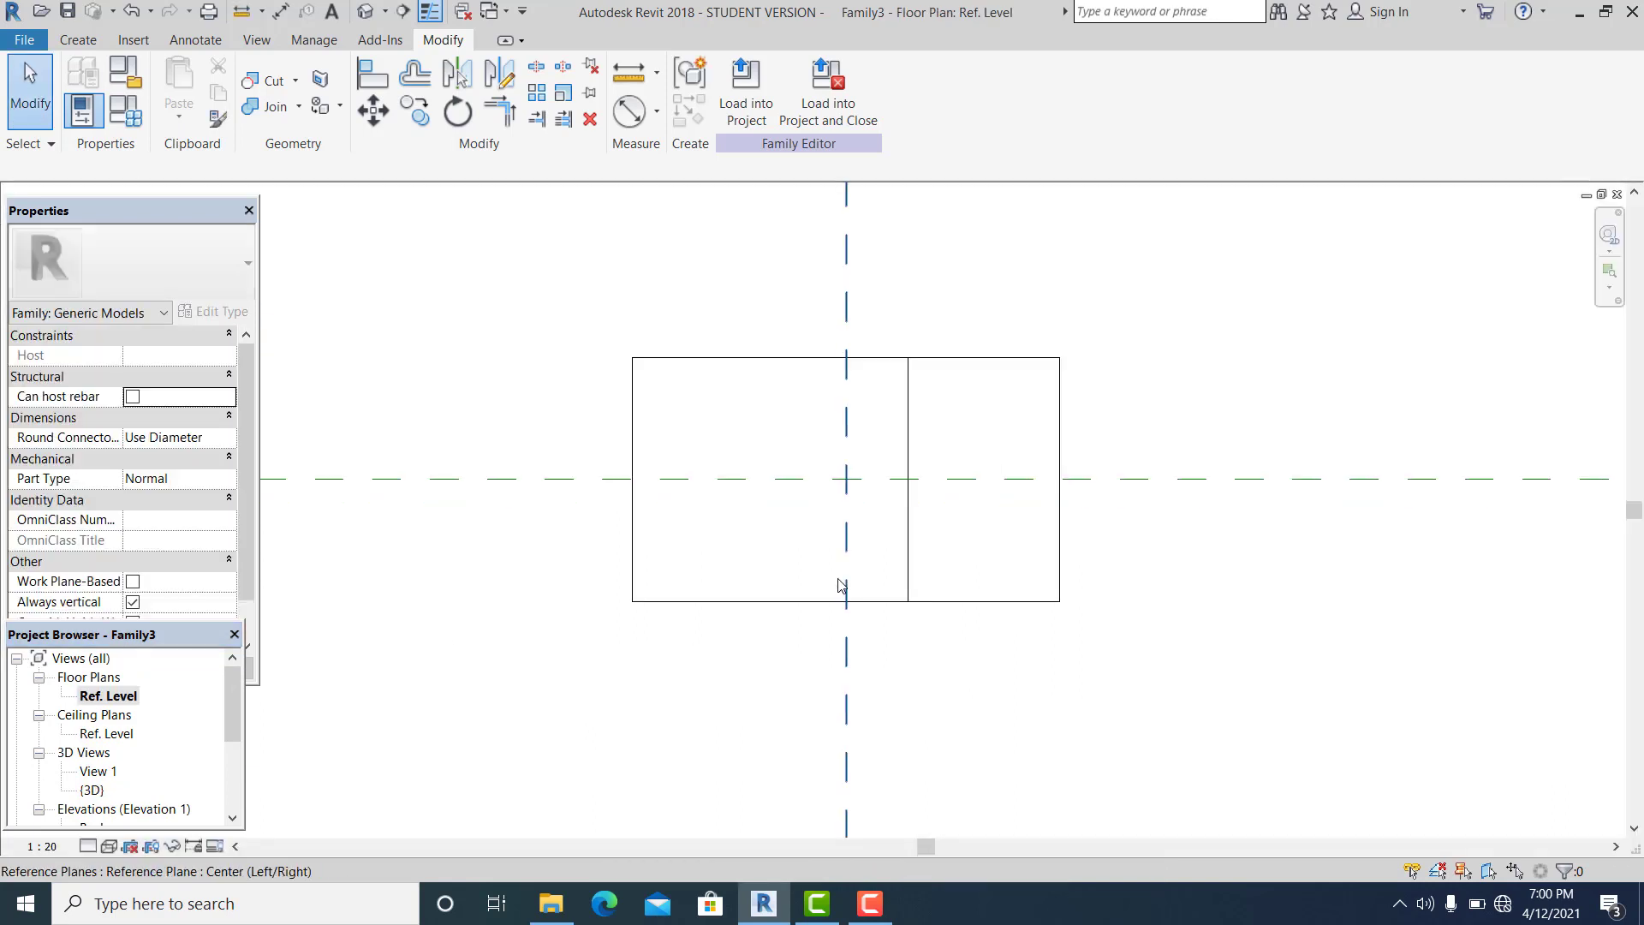
pyautogui.click(77, 40)
pyautogui.click(418, 95)
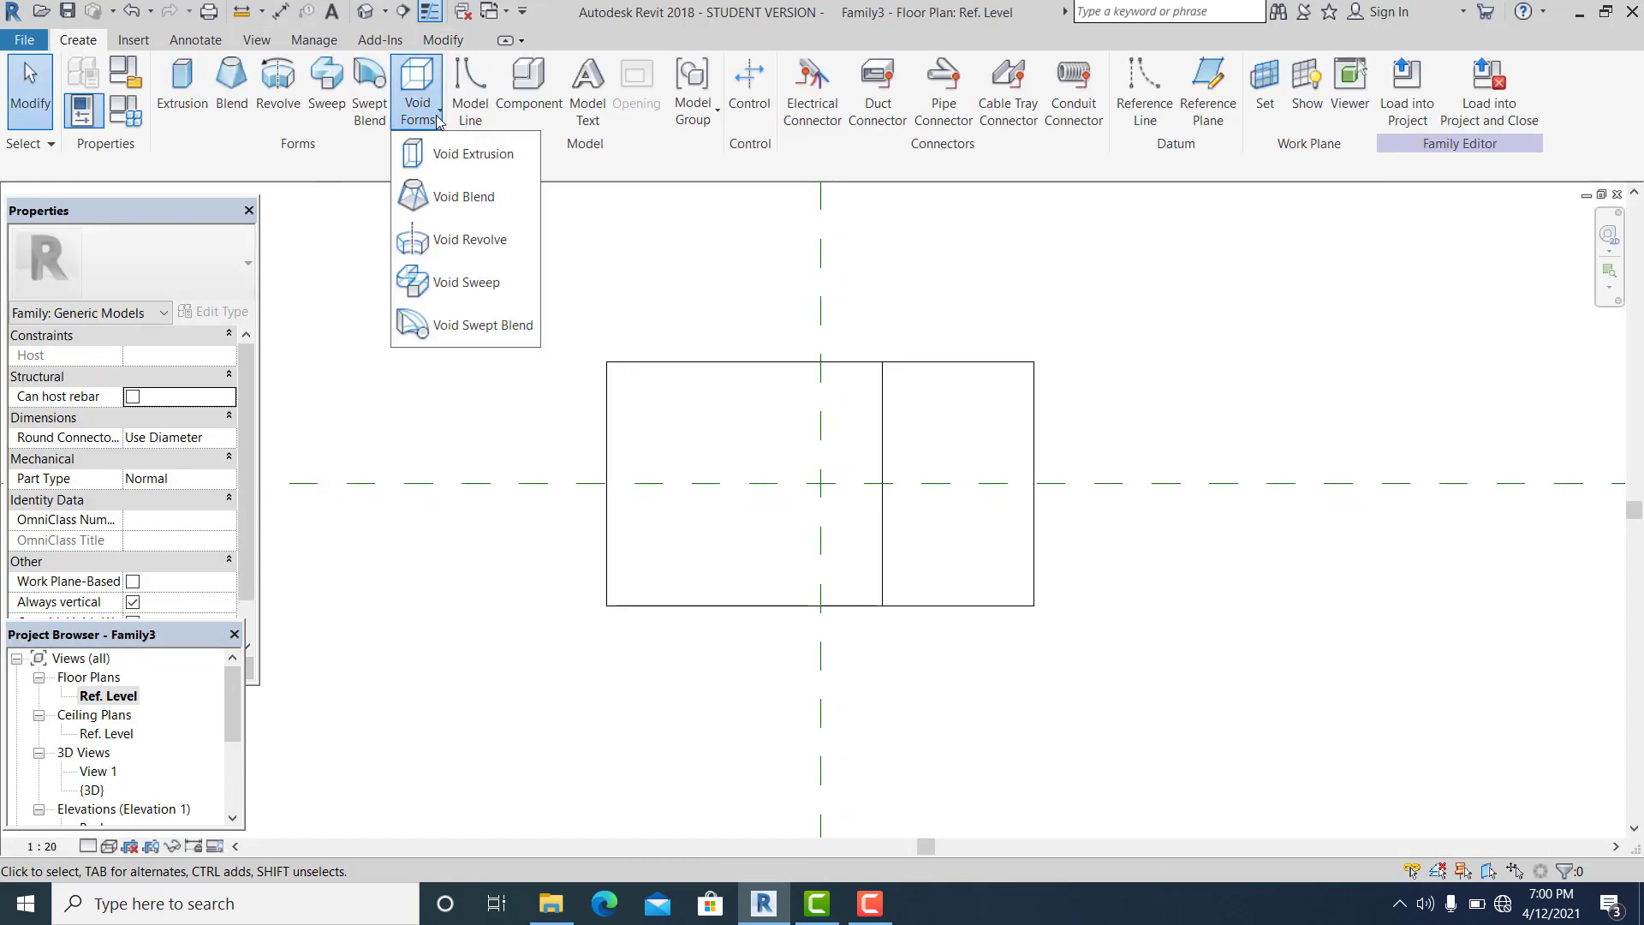
pyautogui.click(454, 164)
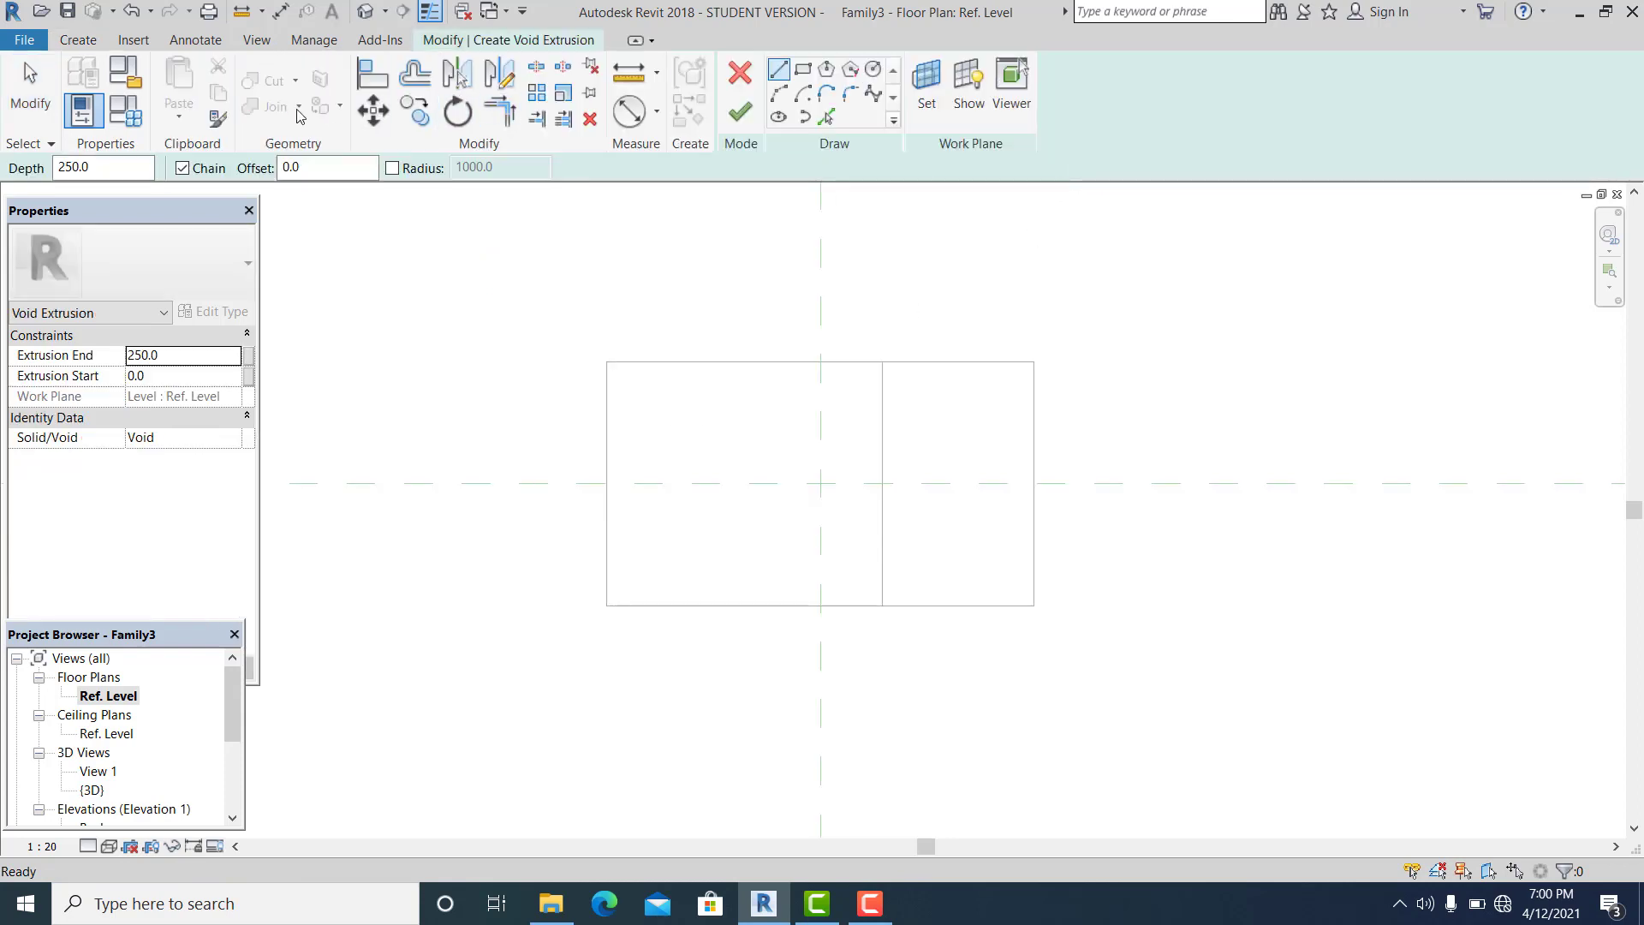
pyautogui.click(805, 73)
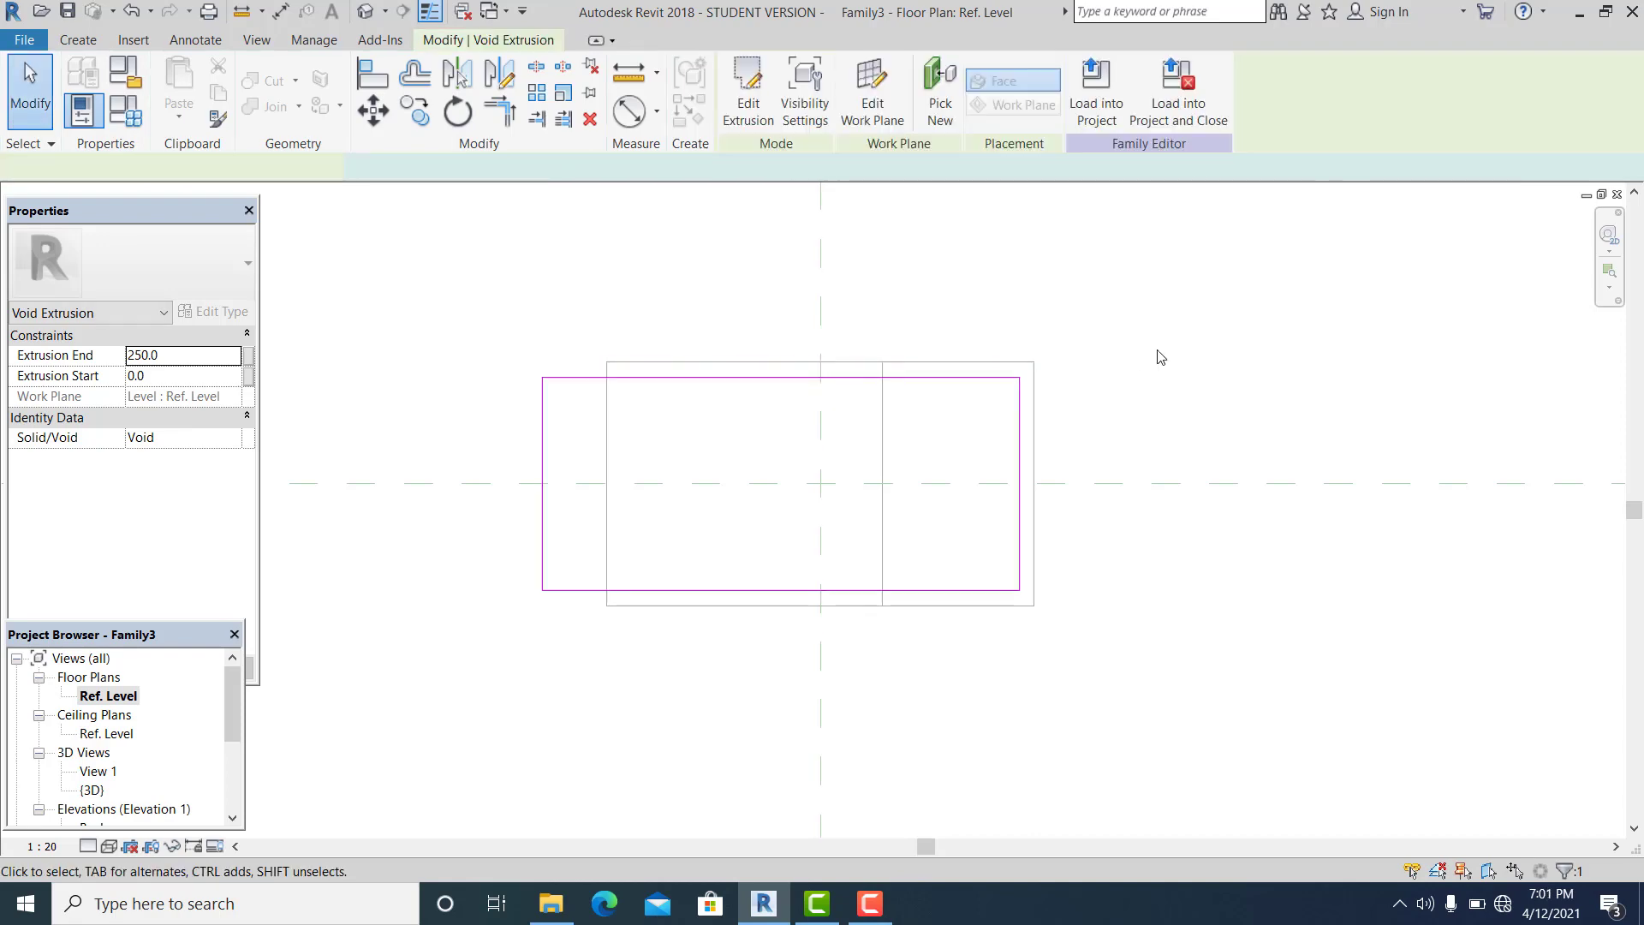
pyautogui.click(366, 12)
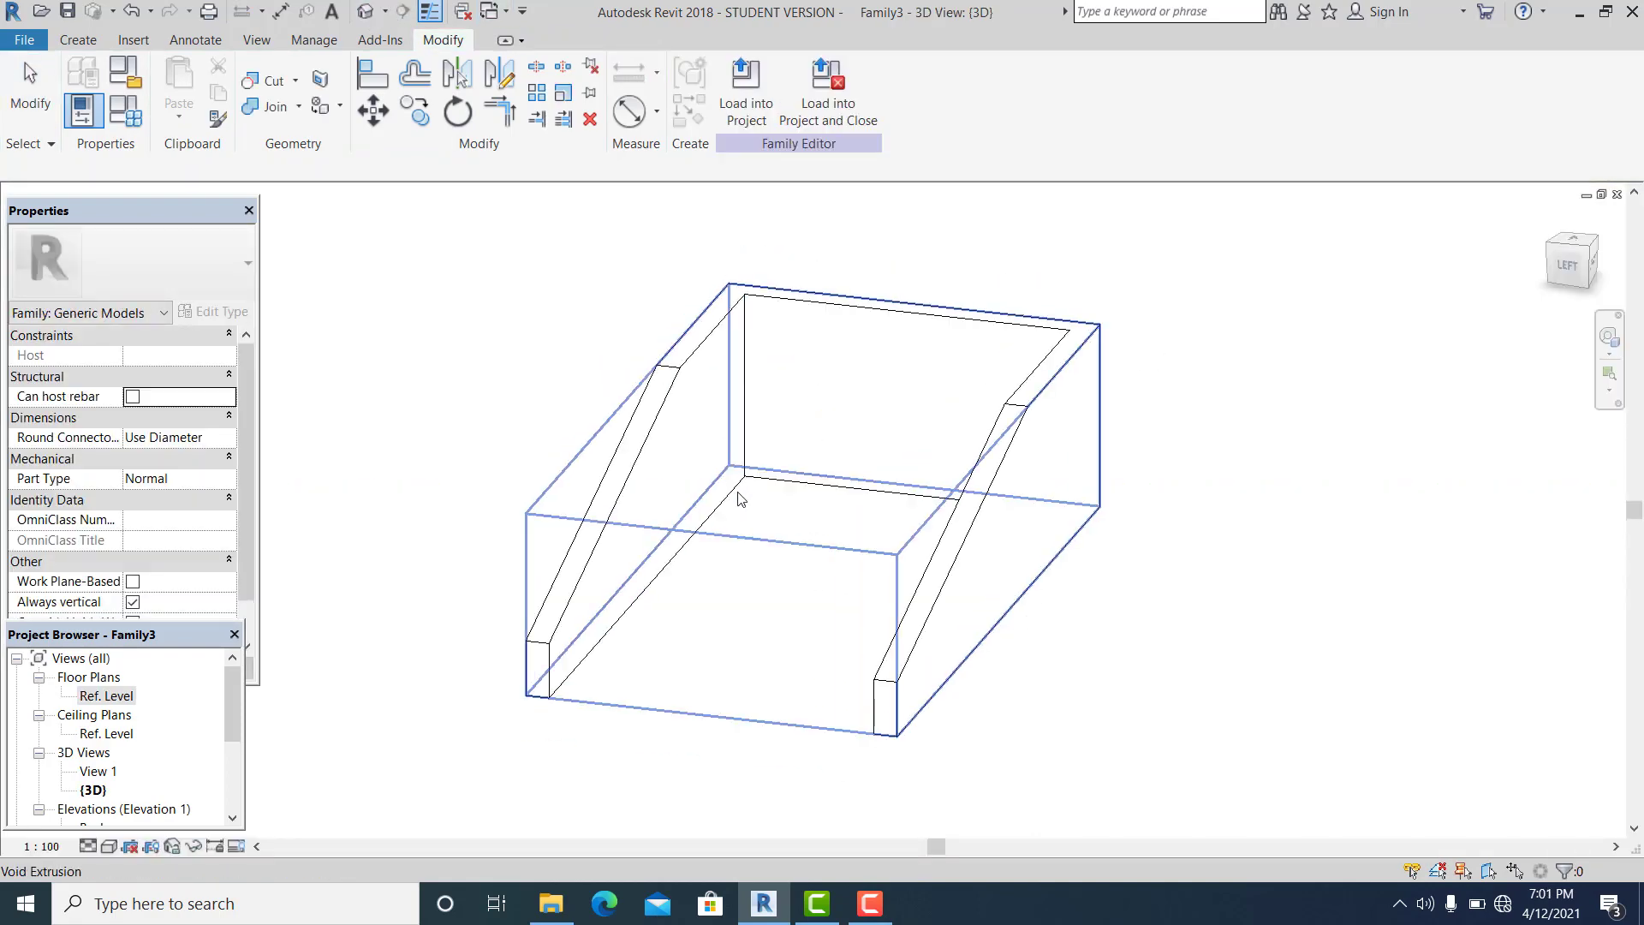
pyautogui.keyDown('shift'); pyautogui.moveTo(1129, 666); pyautogui.dragTo(1223, 534, button='middle'); pyautogui.keyUp('shift')
pyautogui.scroll(-2, 1248, 706)
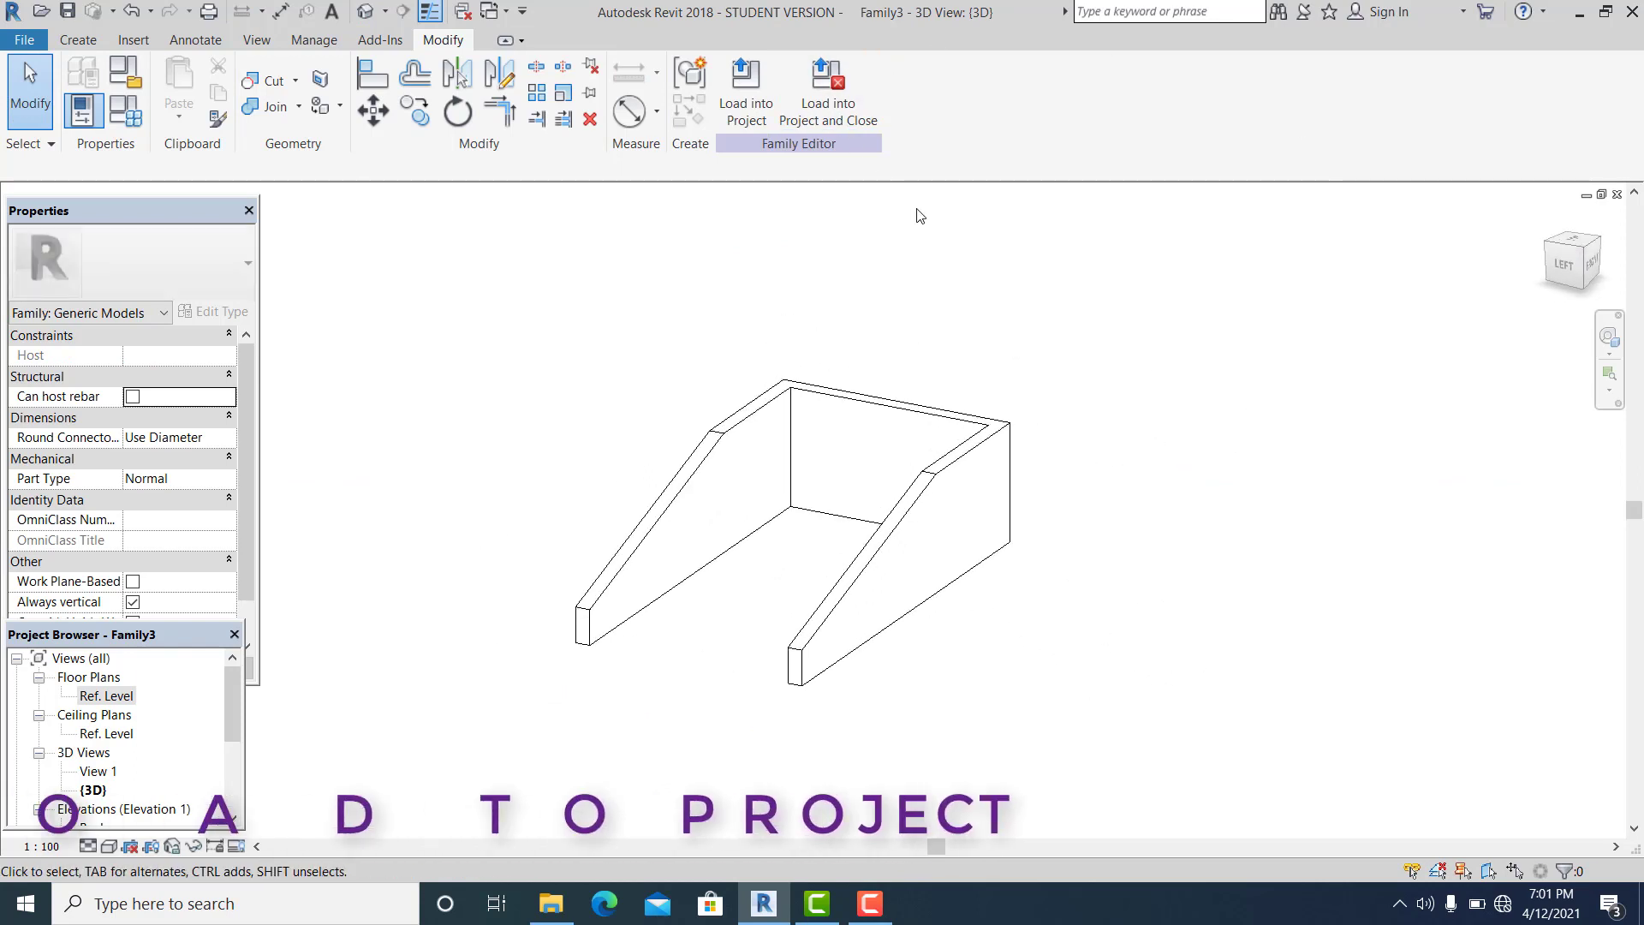
# - Load the family into the Part III Tutorials project and place it at the rainwater pipe elbow by the toilet's outer corner
pyautogui.click(773, 125)
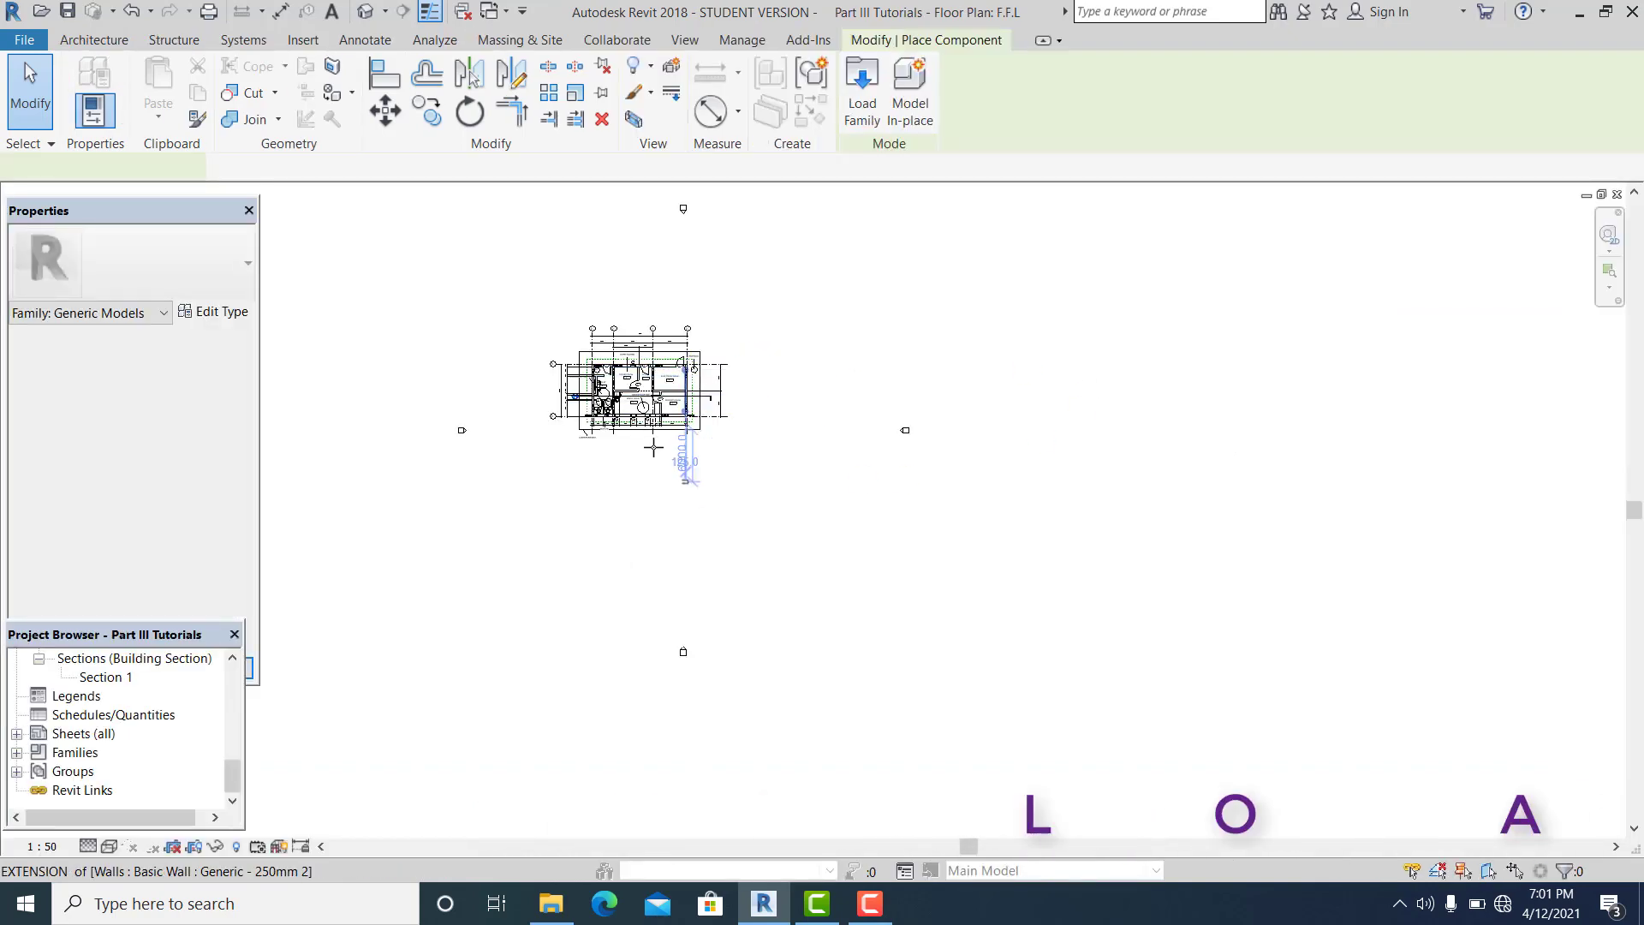
pyautogui.scroll(6, 573, 398)
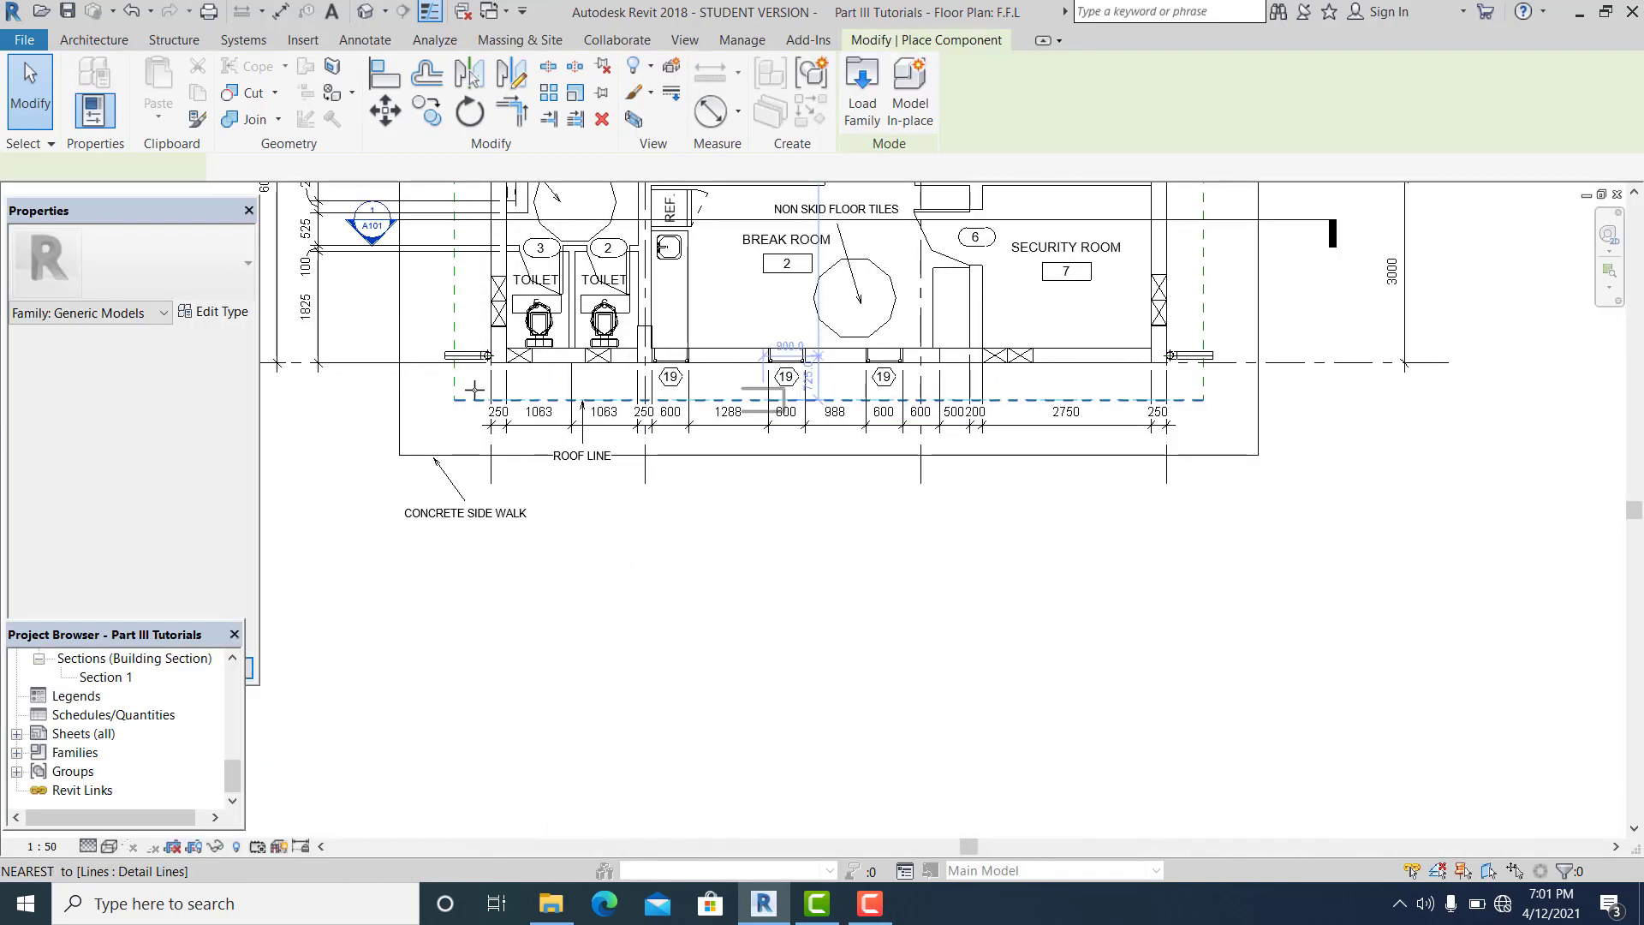
pyautogui.click(291, 288)
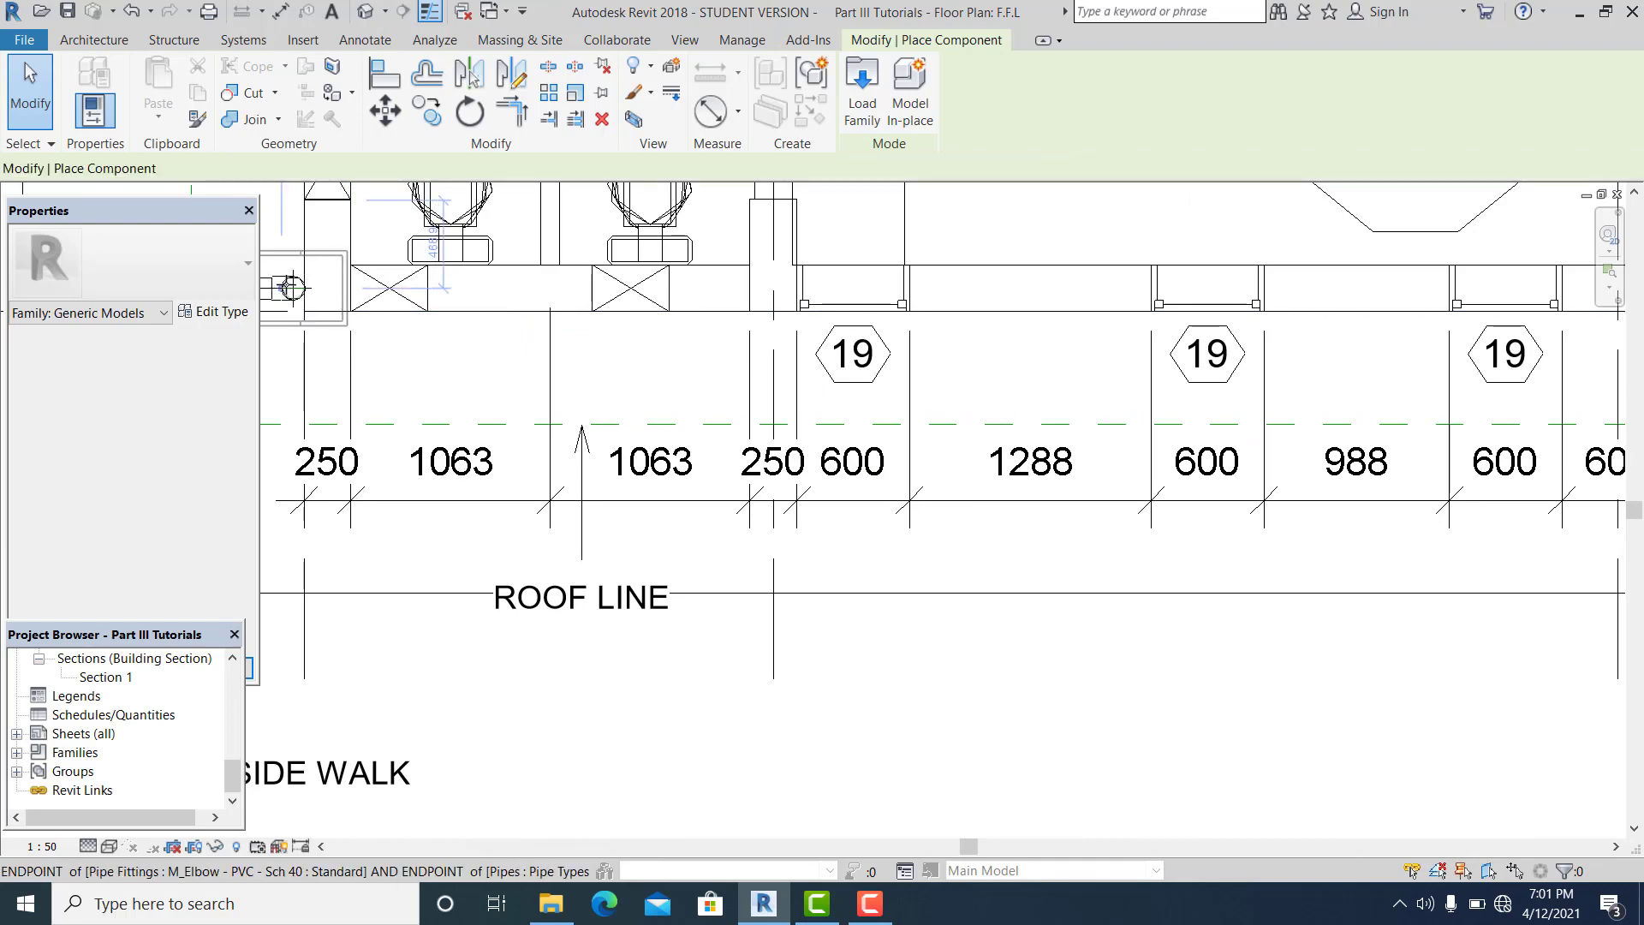
pyautogui.click(26, 77)
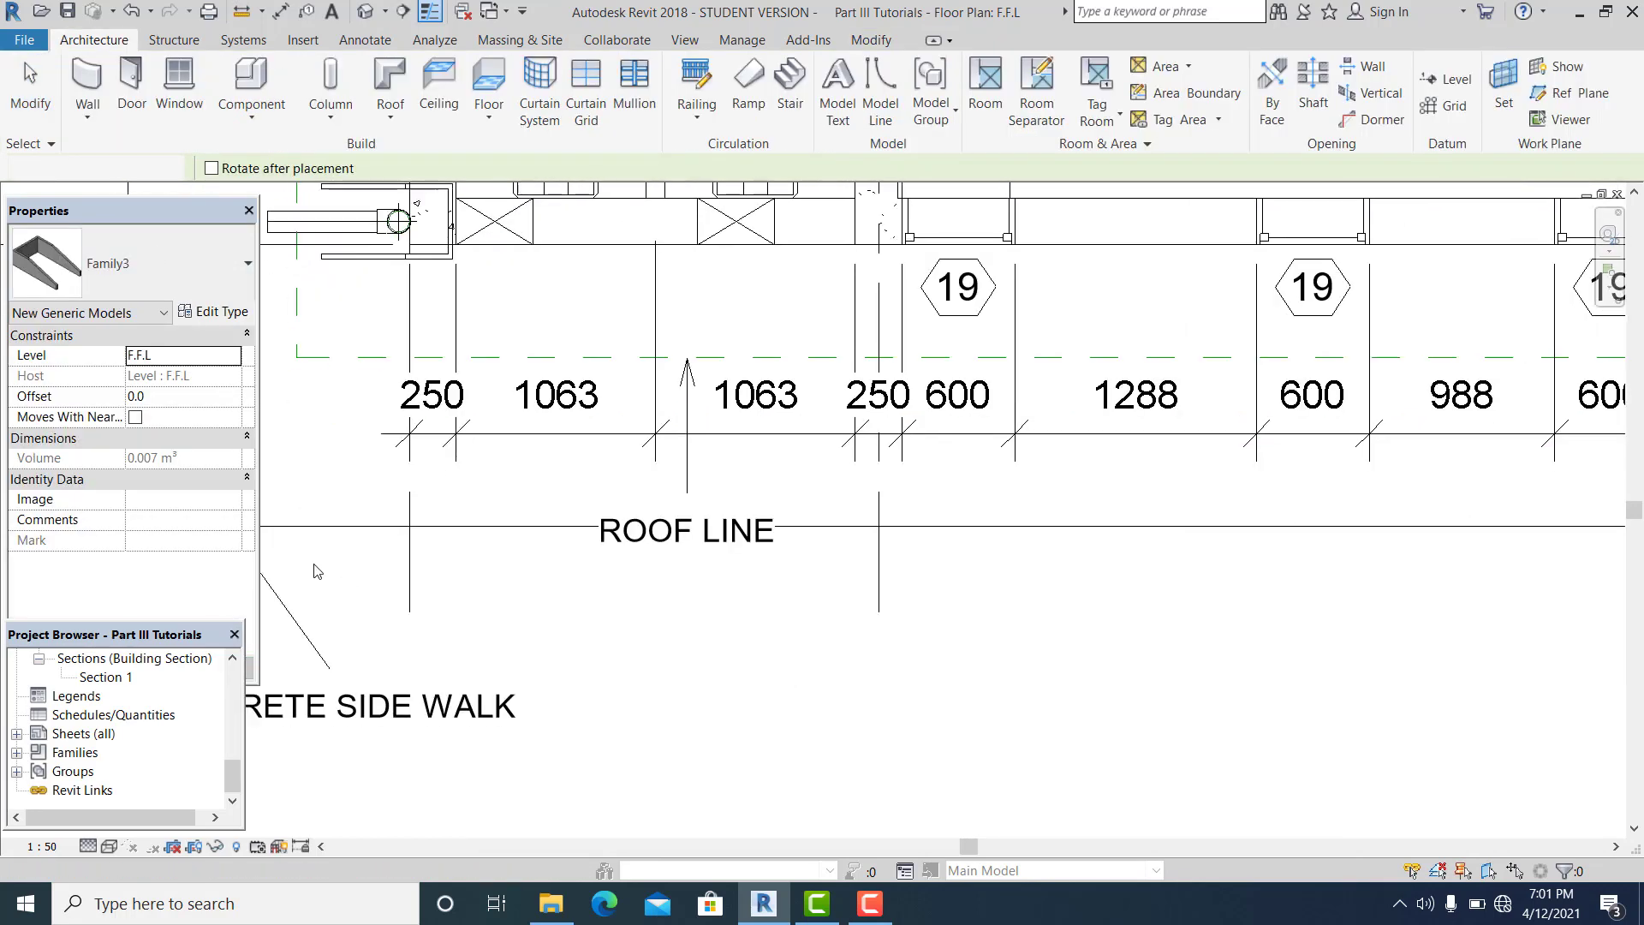
# - In Section 1, align the placed family's base to the side walk's upper surface and its back edge to the outer grid line
pyautogui.doubleClick(105, 676)
pyautogui.scroll(8, 985, 548)
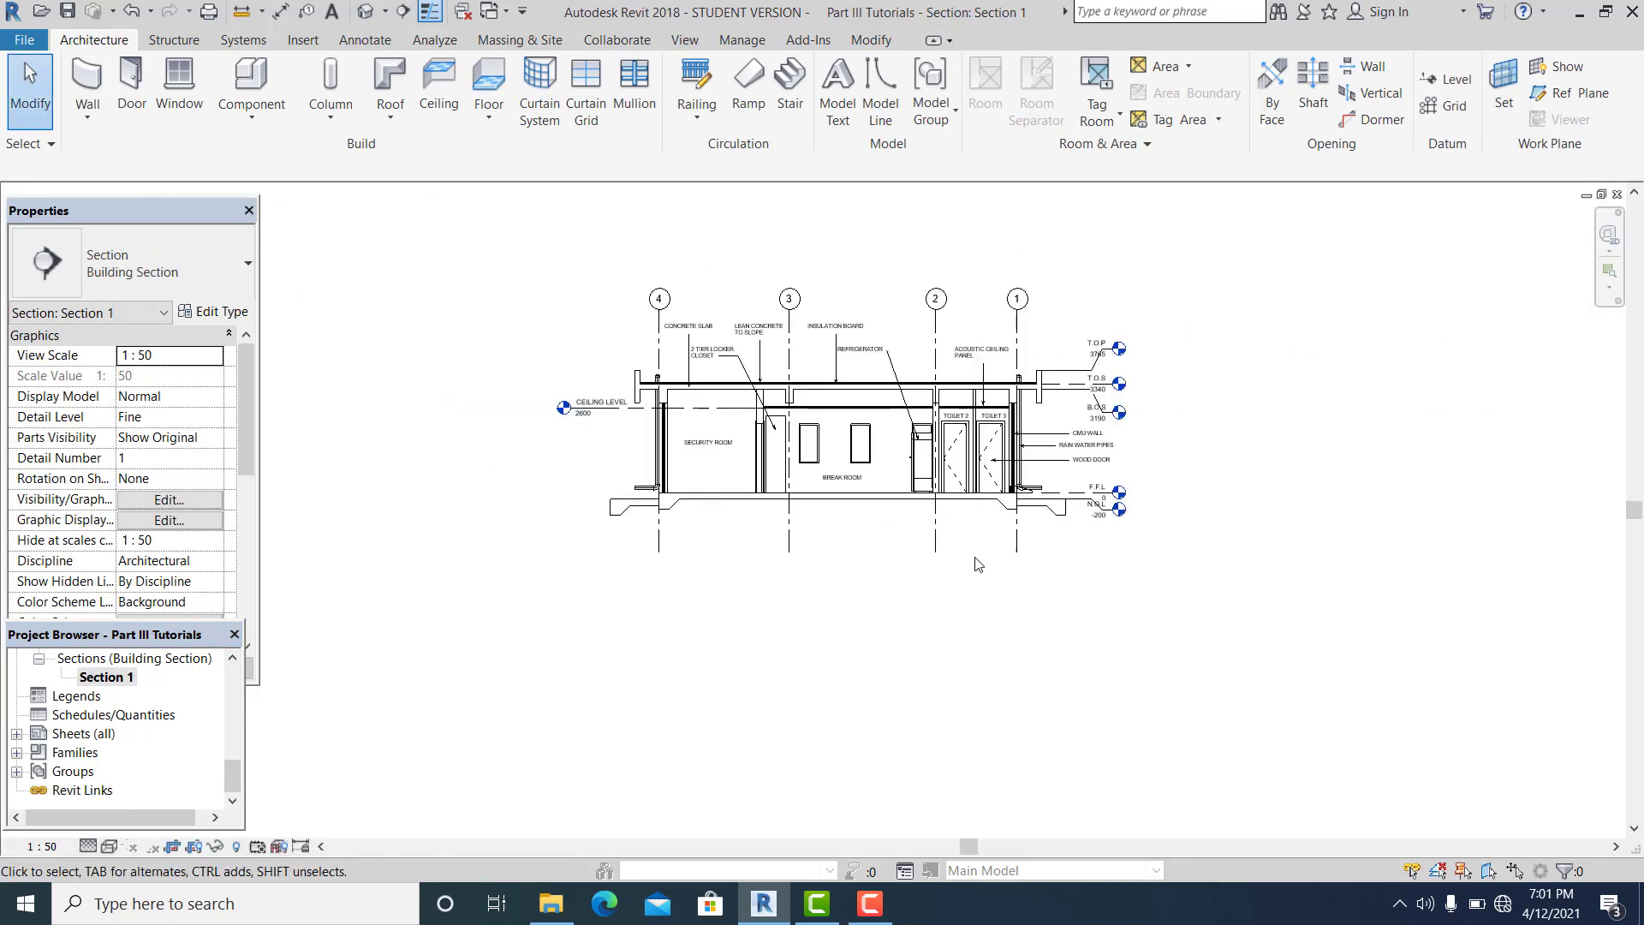
pyautogui.scroll(2, 984, 497)
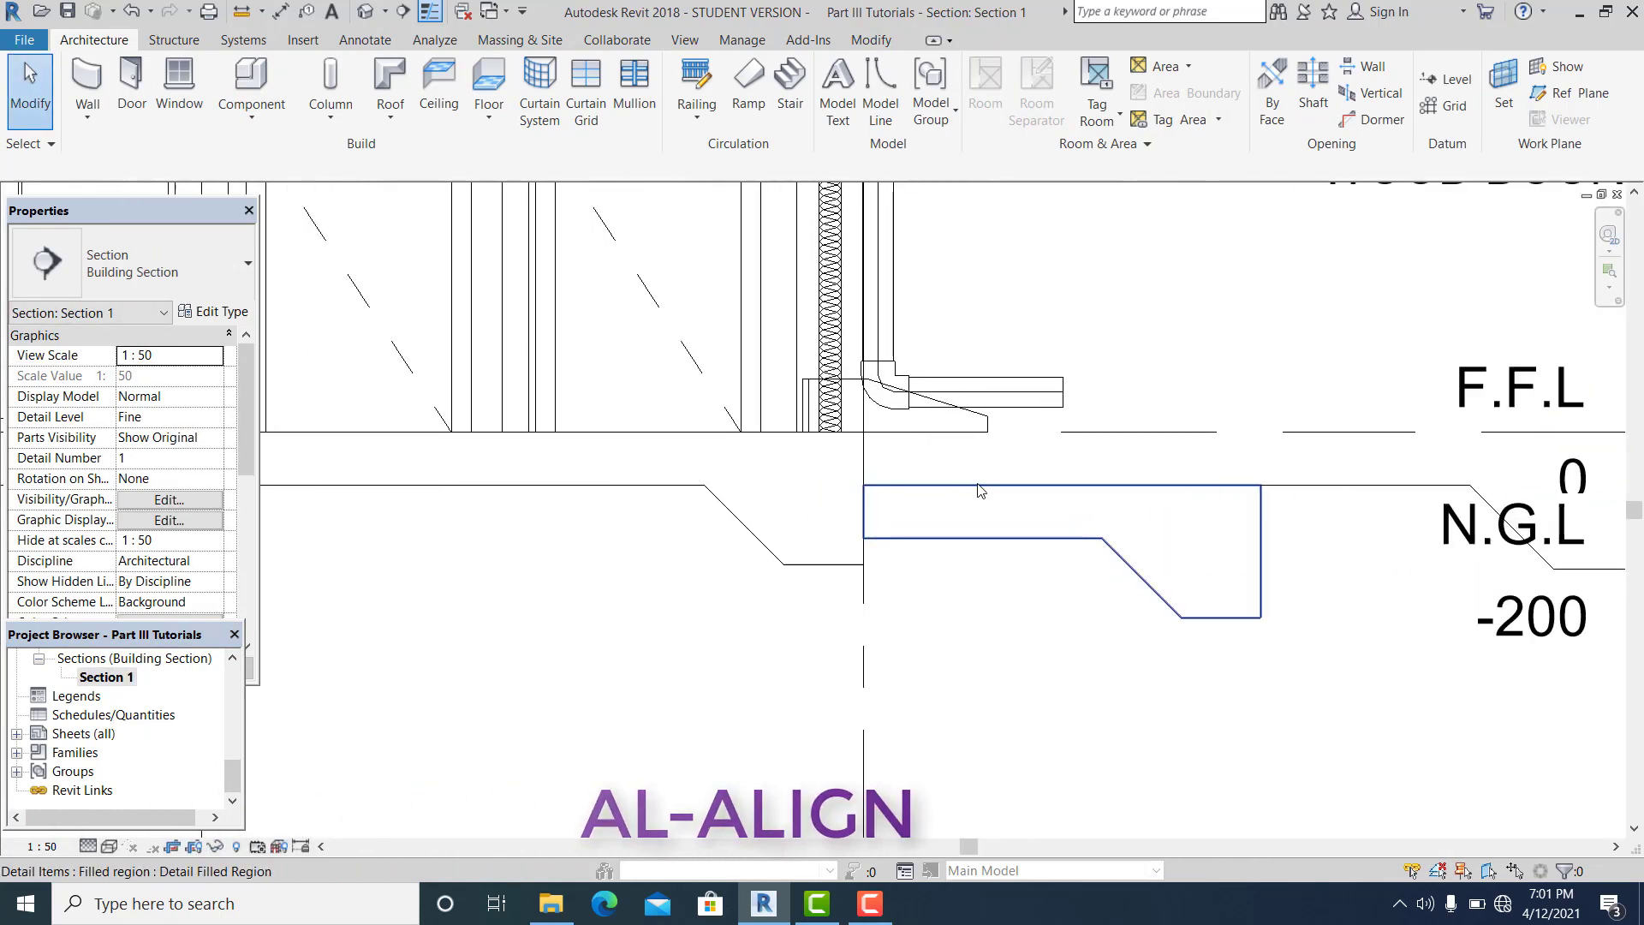
pyautogui.press('a')
pyautogui.press('l')
pyautogui.click(968, 485)
pyautogui.click(933, 431)
pyautogui.click(863, 610)
pyautogui.click(801, 479)
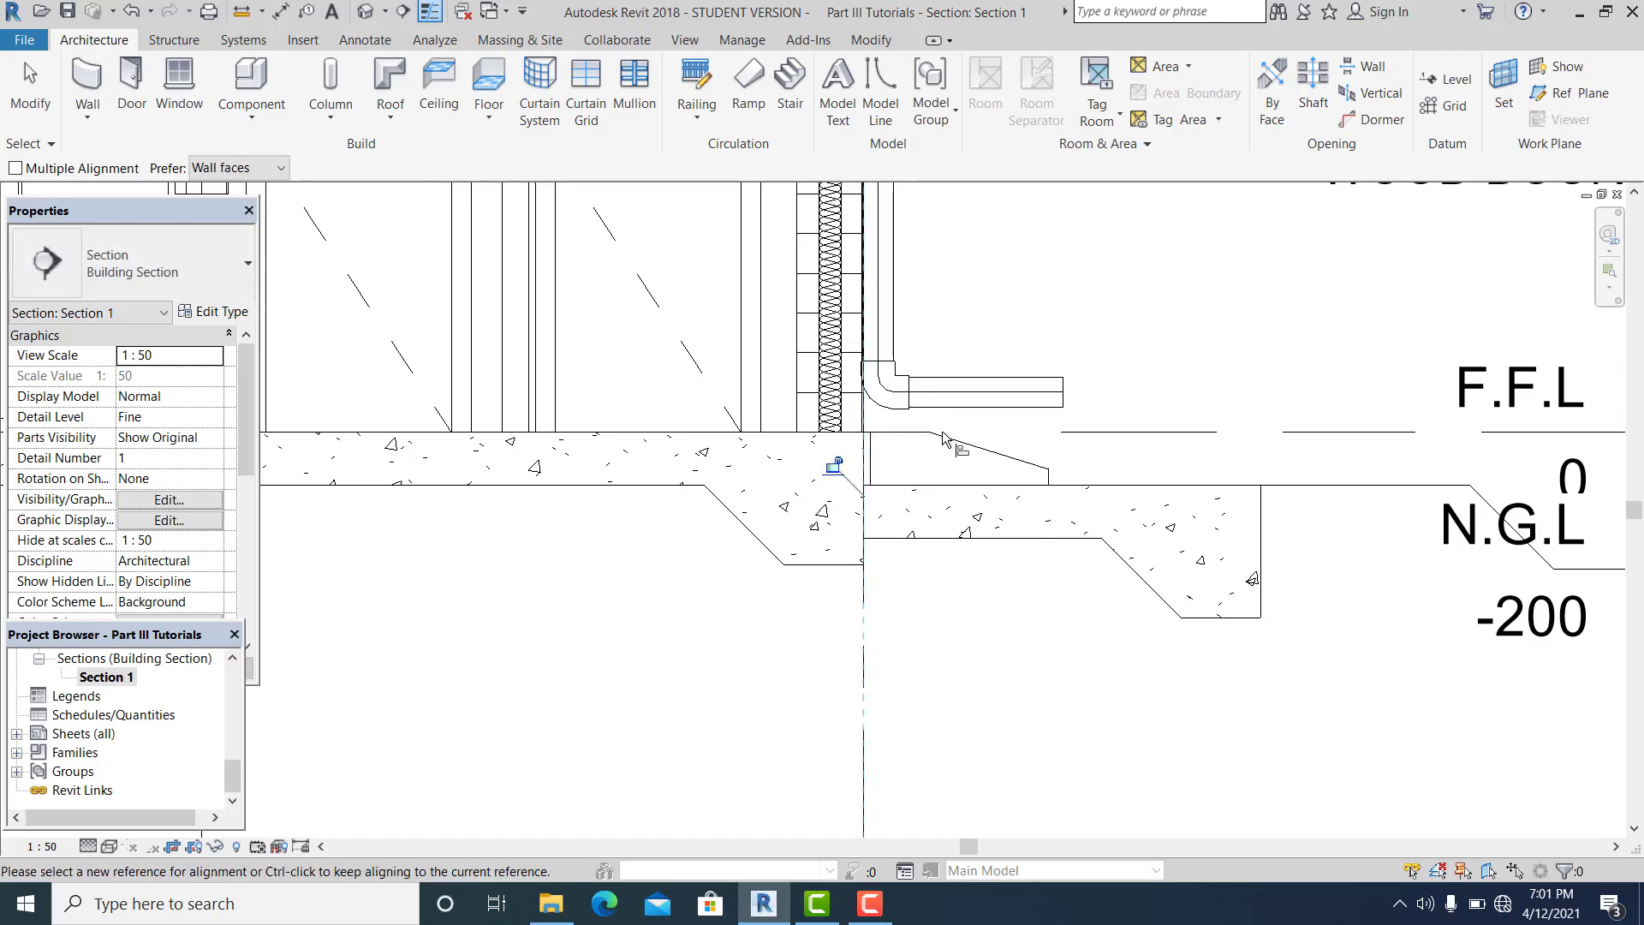
pyautogui.click(30, 85)
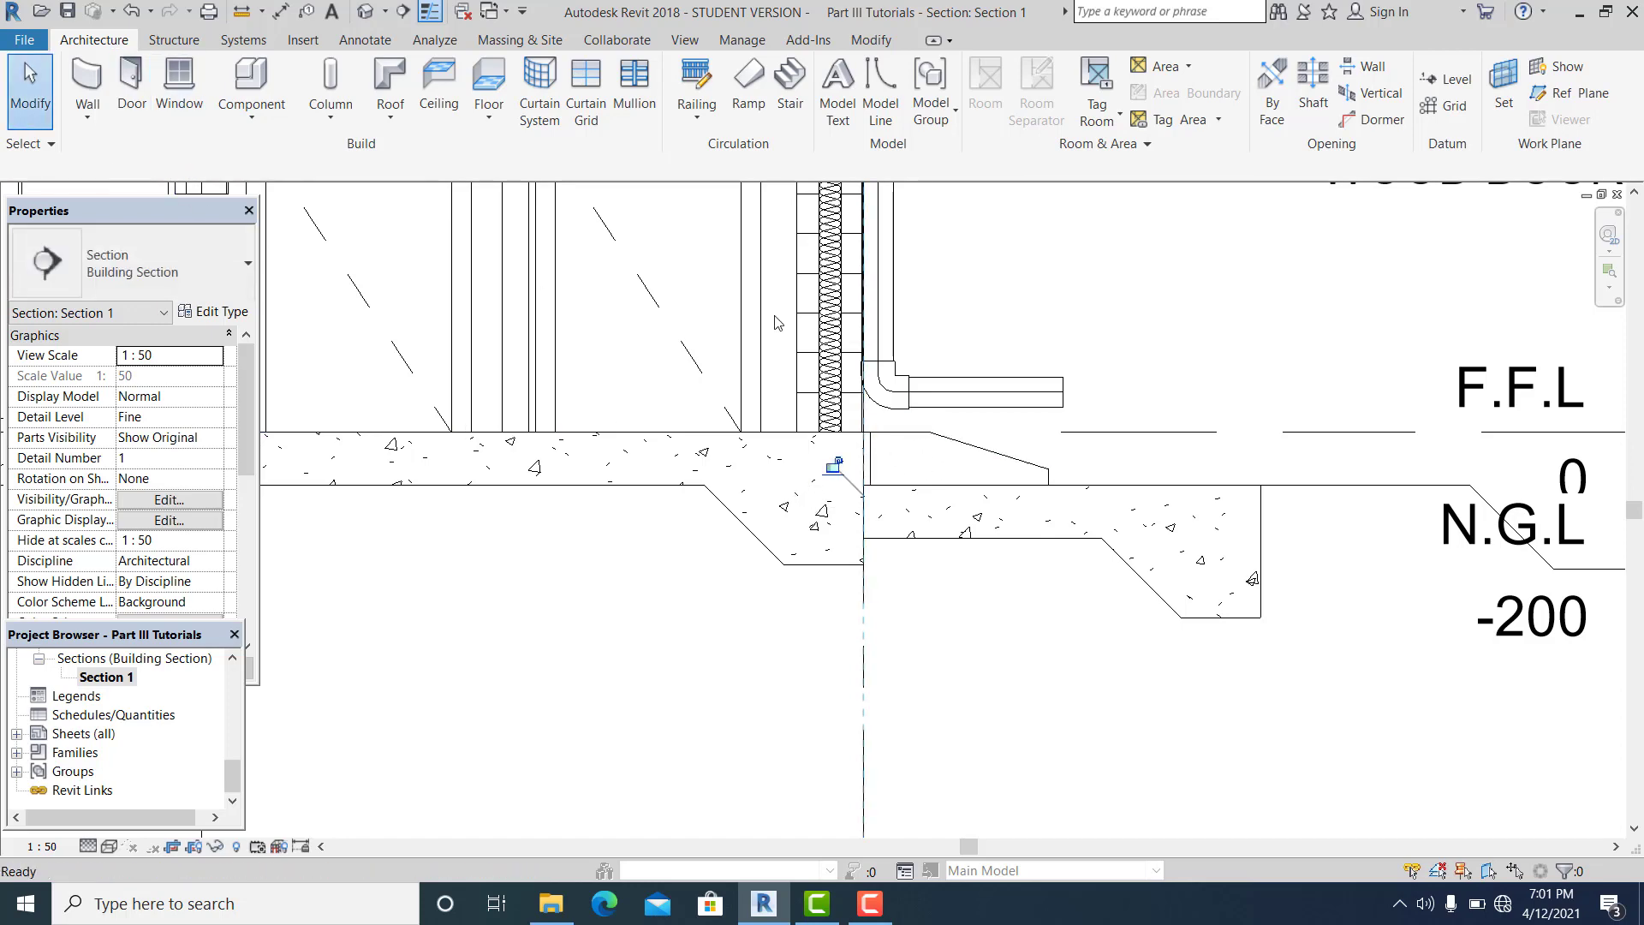
# - Shorten the horizontal pipe above the placed family to about 163 mm by moving its open end toward the elbow
pyautogui.click(1048, 390)
pyautogui.moveTo(998, 398); pyautogui.dragTo(952, 392)
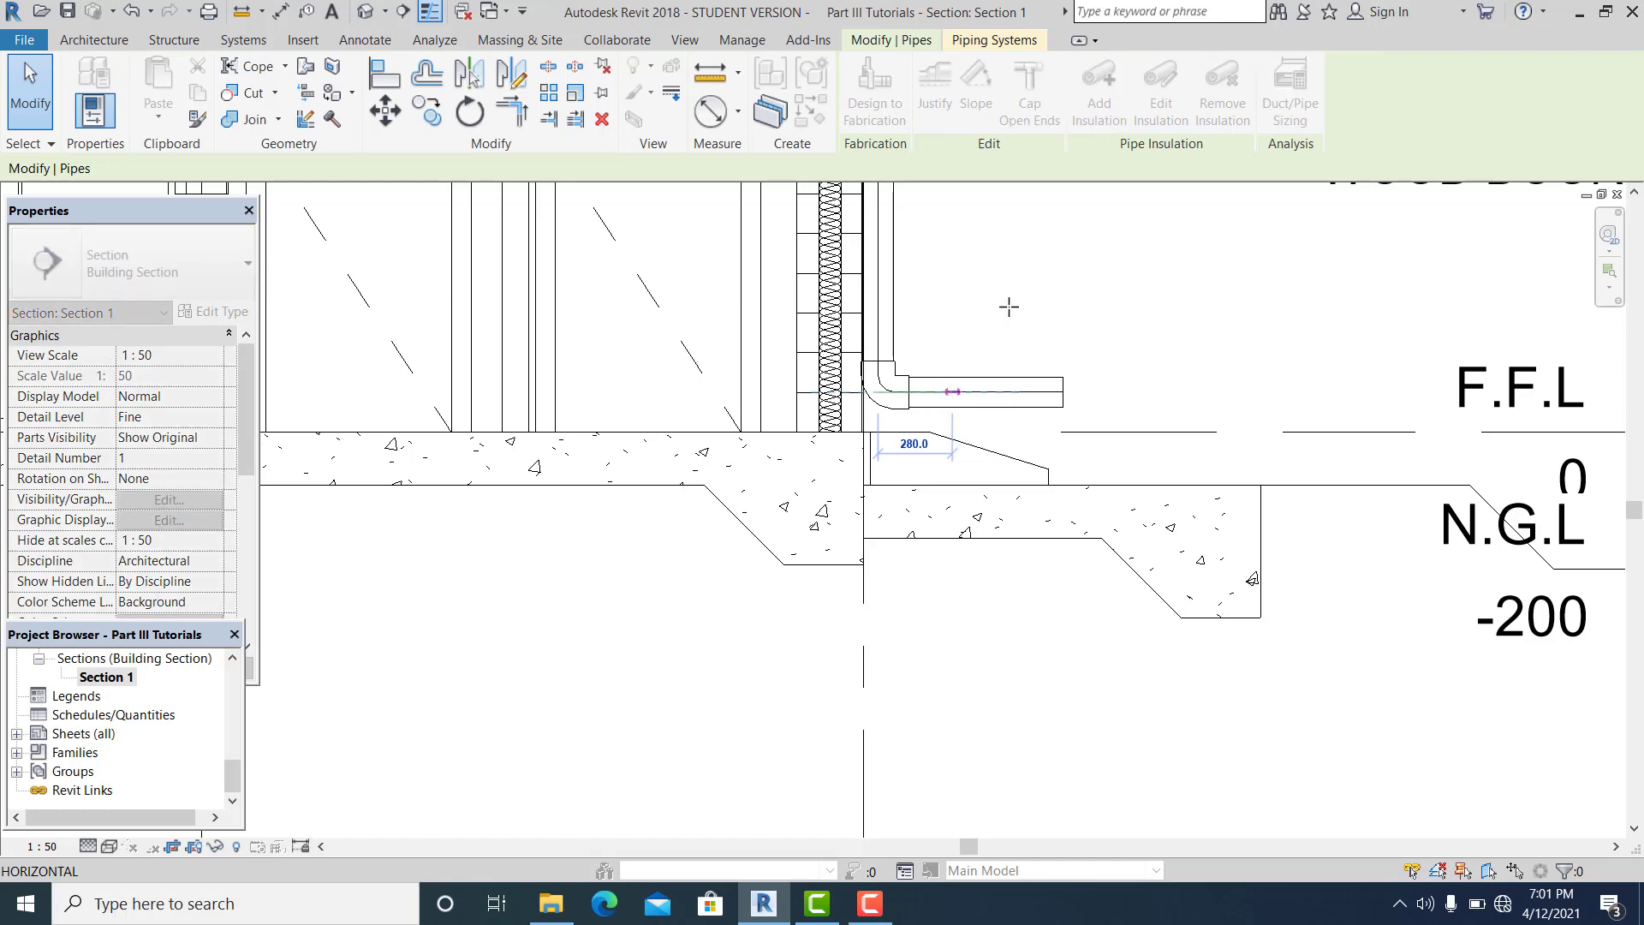
pyautogui.press('Escape')
pyautogui.scroll(2, 932, 402)
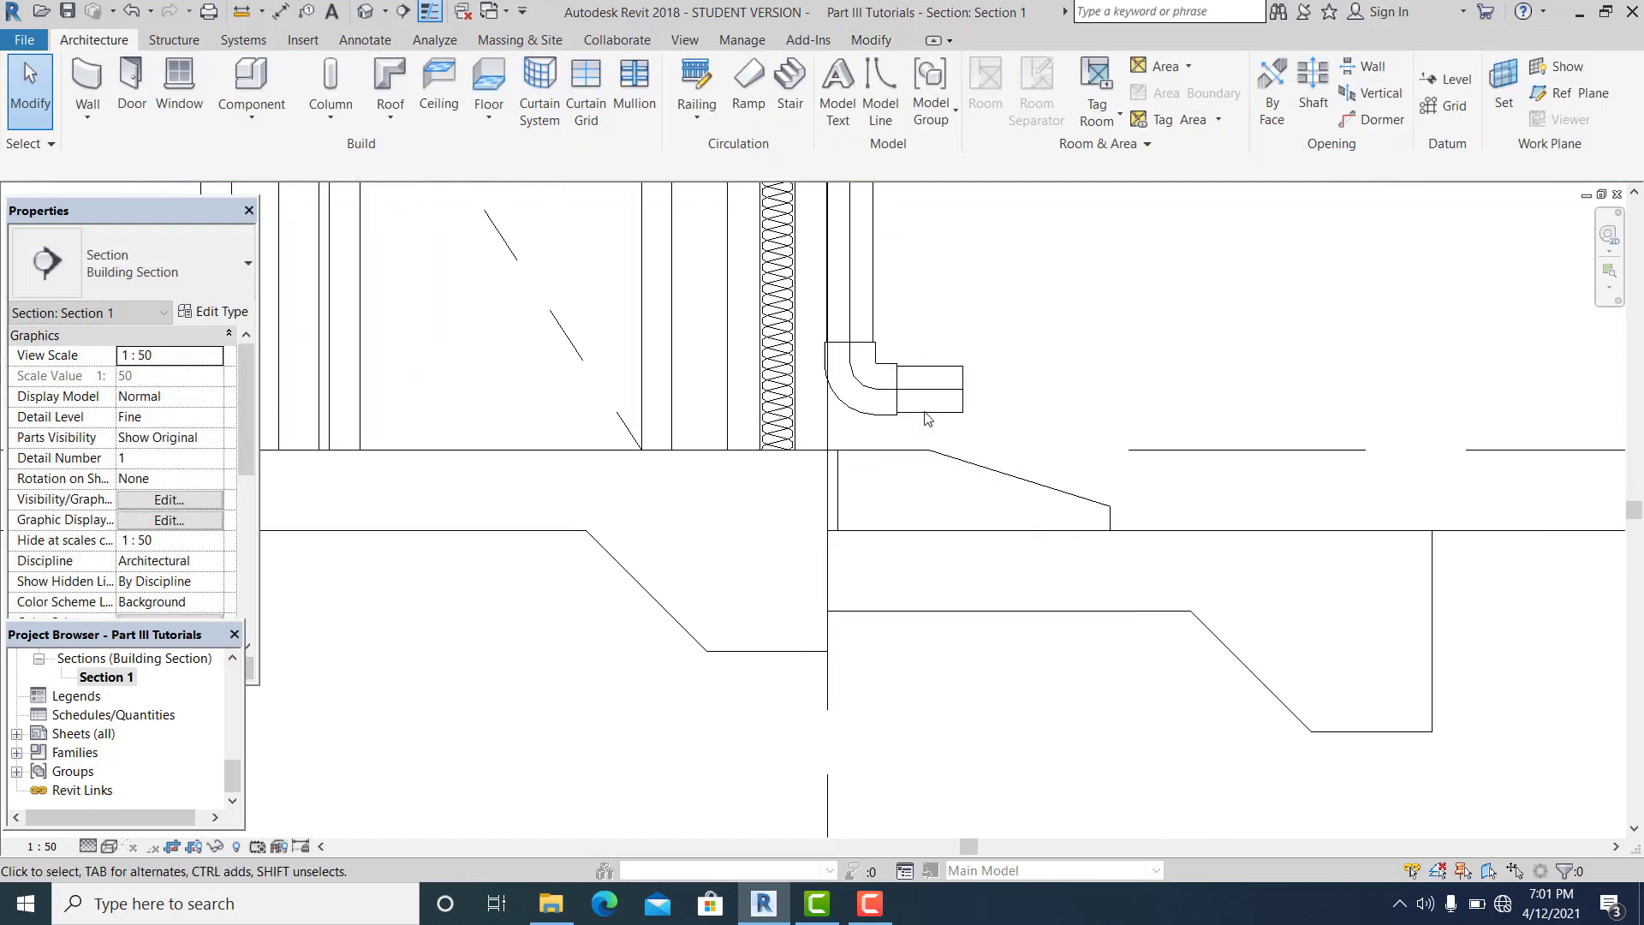
# - In Section 1, lower the elbow and short horizontal pipe together until they sit within the splash block's height
pyautogui.click(880, 370)
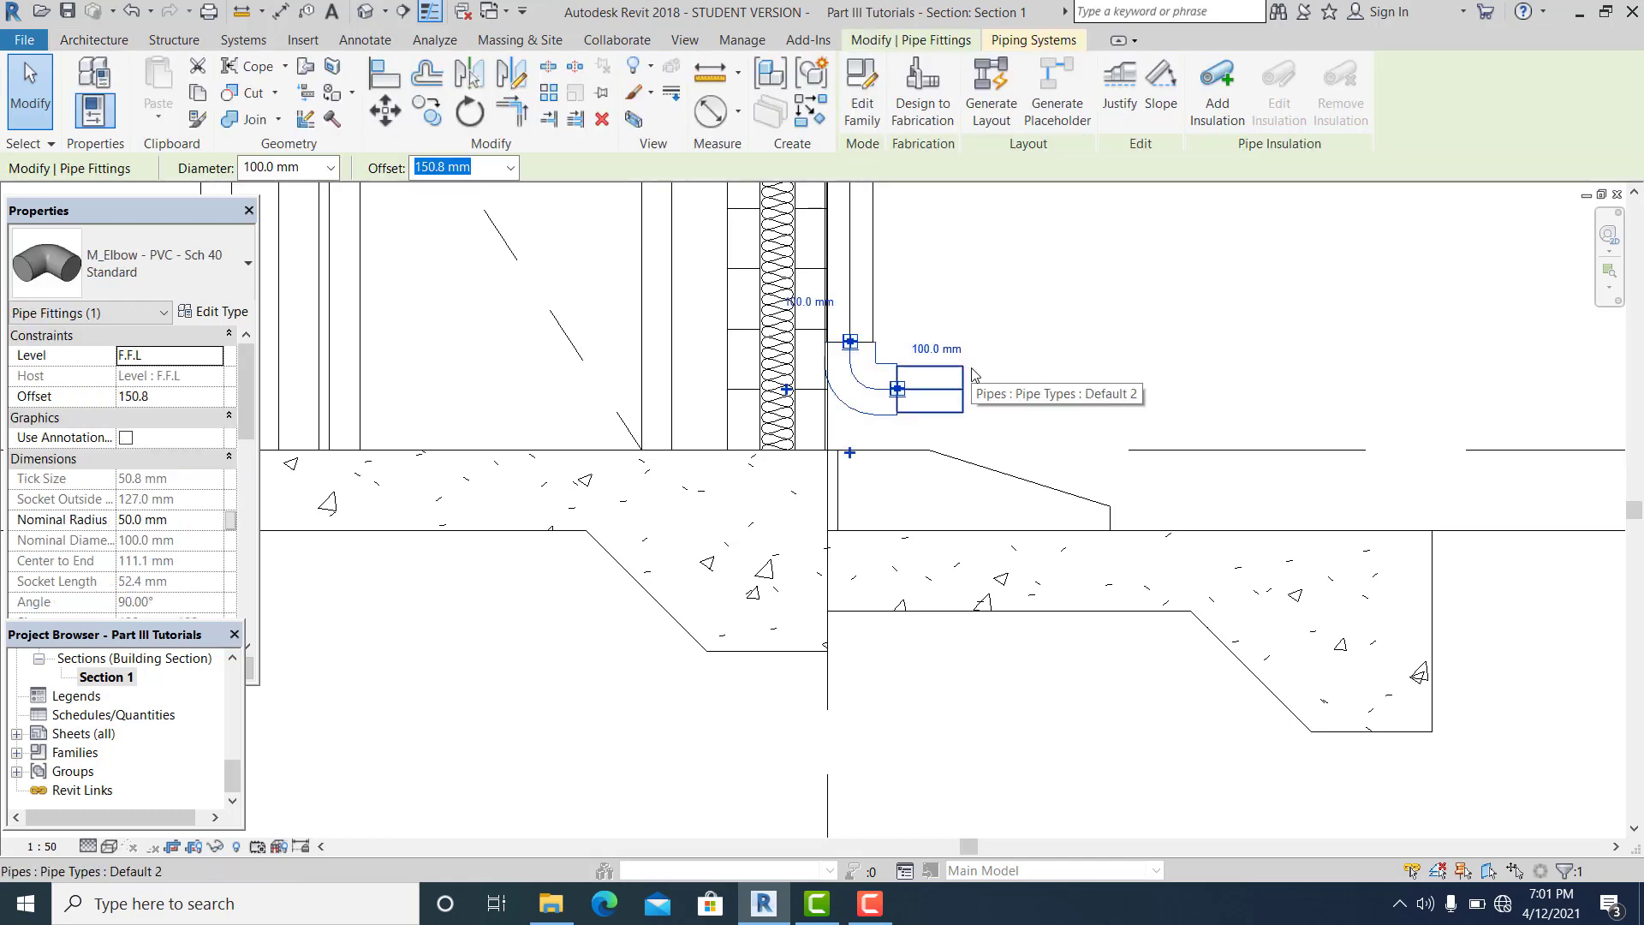
pyautogui.press('Escape')
pyautogui.click(934, 370)
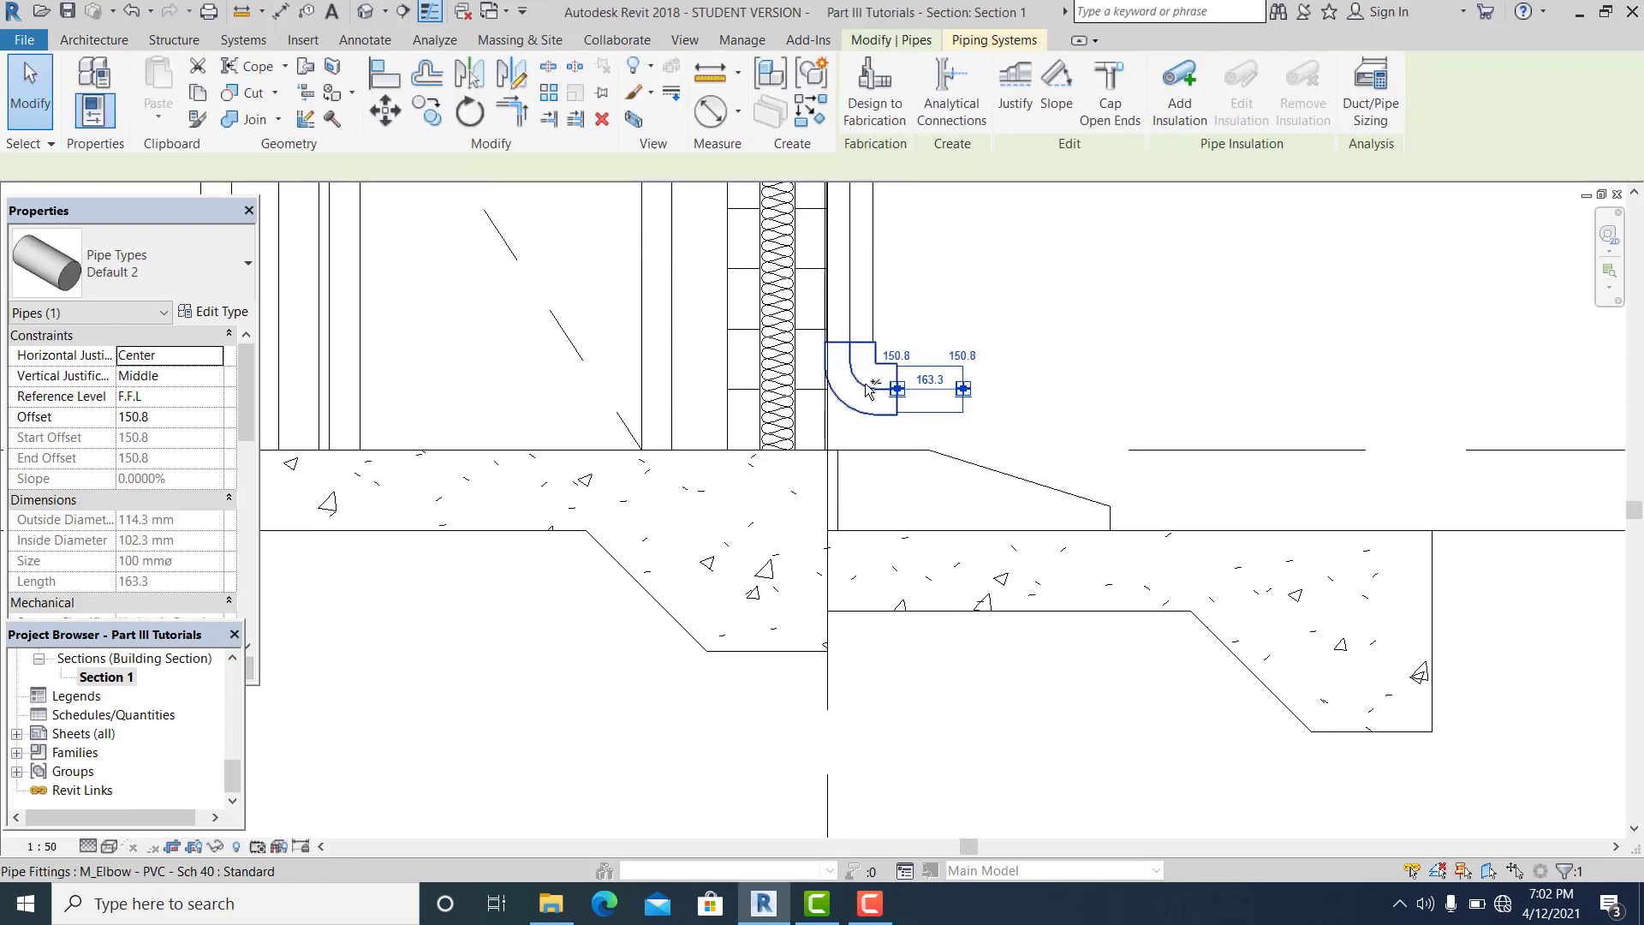
pyautogui.keyDown('ctrl'); pyautogui.click(868, 392); pyautogui.keyUp('ctrl')
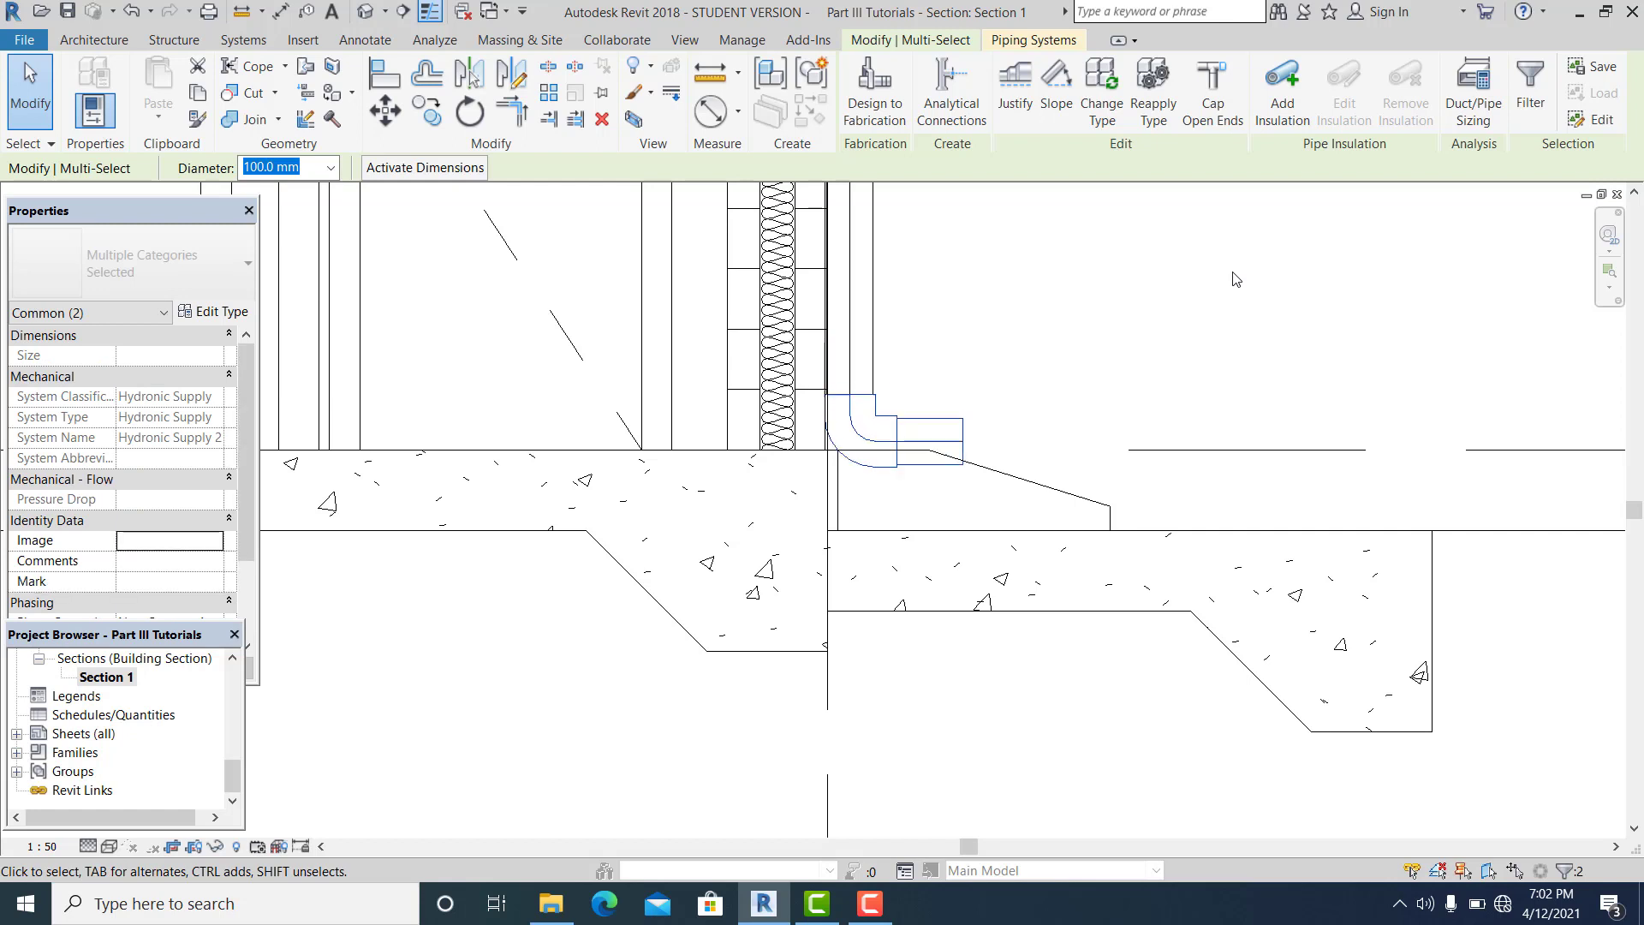
pyautogui.press('Down')
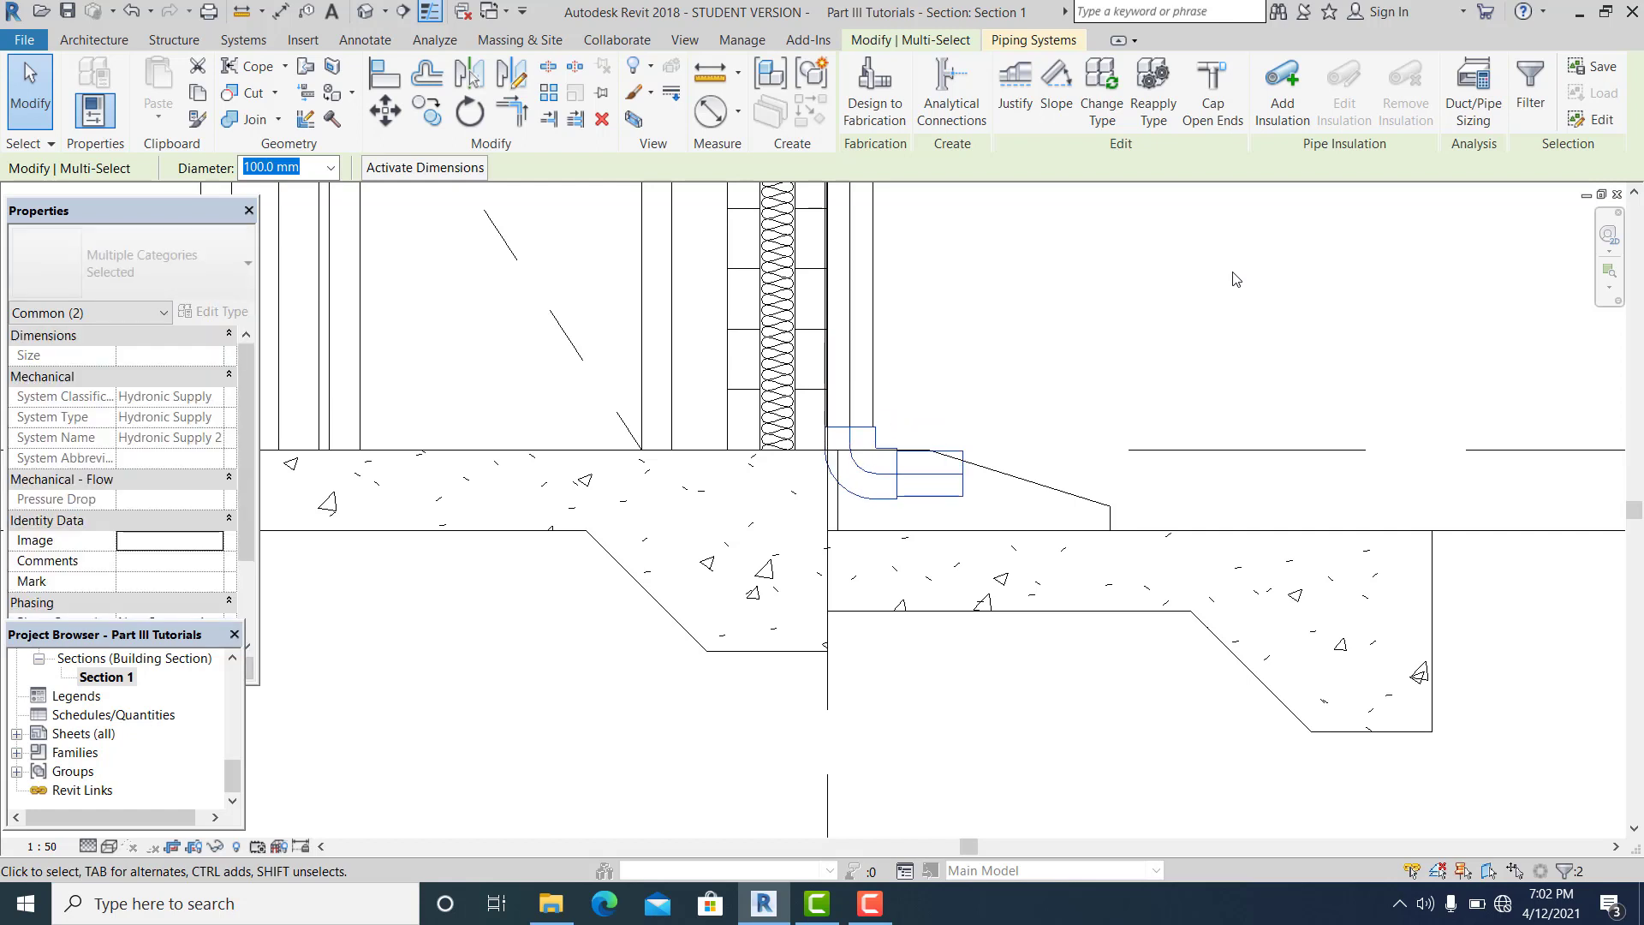
pyautogui.press('Down')
pyautogui.press('Escape')
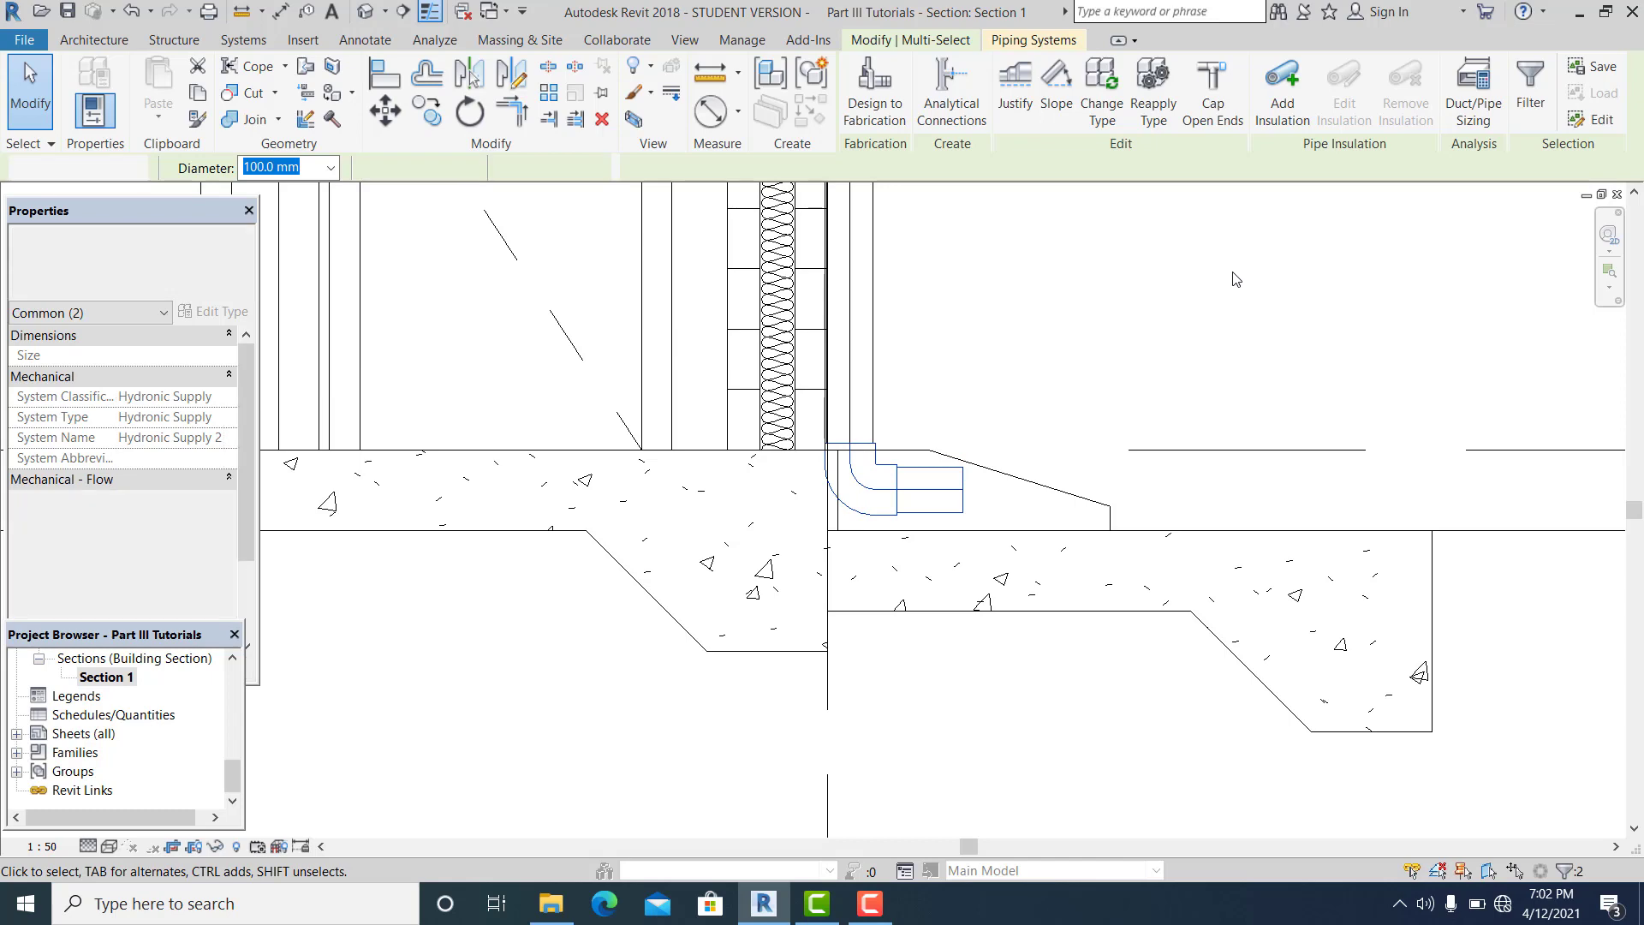
# - Review the whole of Section 1 and examine the rainwater pipe at the toilet corner in the F.F.L floor plan
pyautogui.scroll(-3, 1010, 410)
pyautogui.moveTo(1070, 550); pyautogui.dragTo(1125, 745, button='middle')
pyautogui.scroll(-3, 1069, 652)
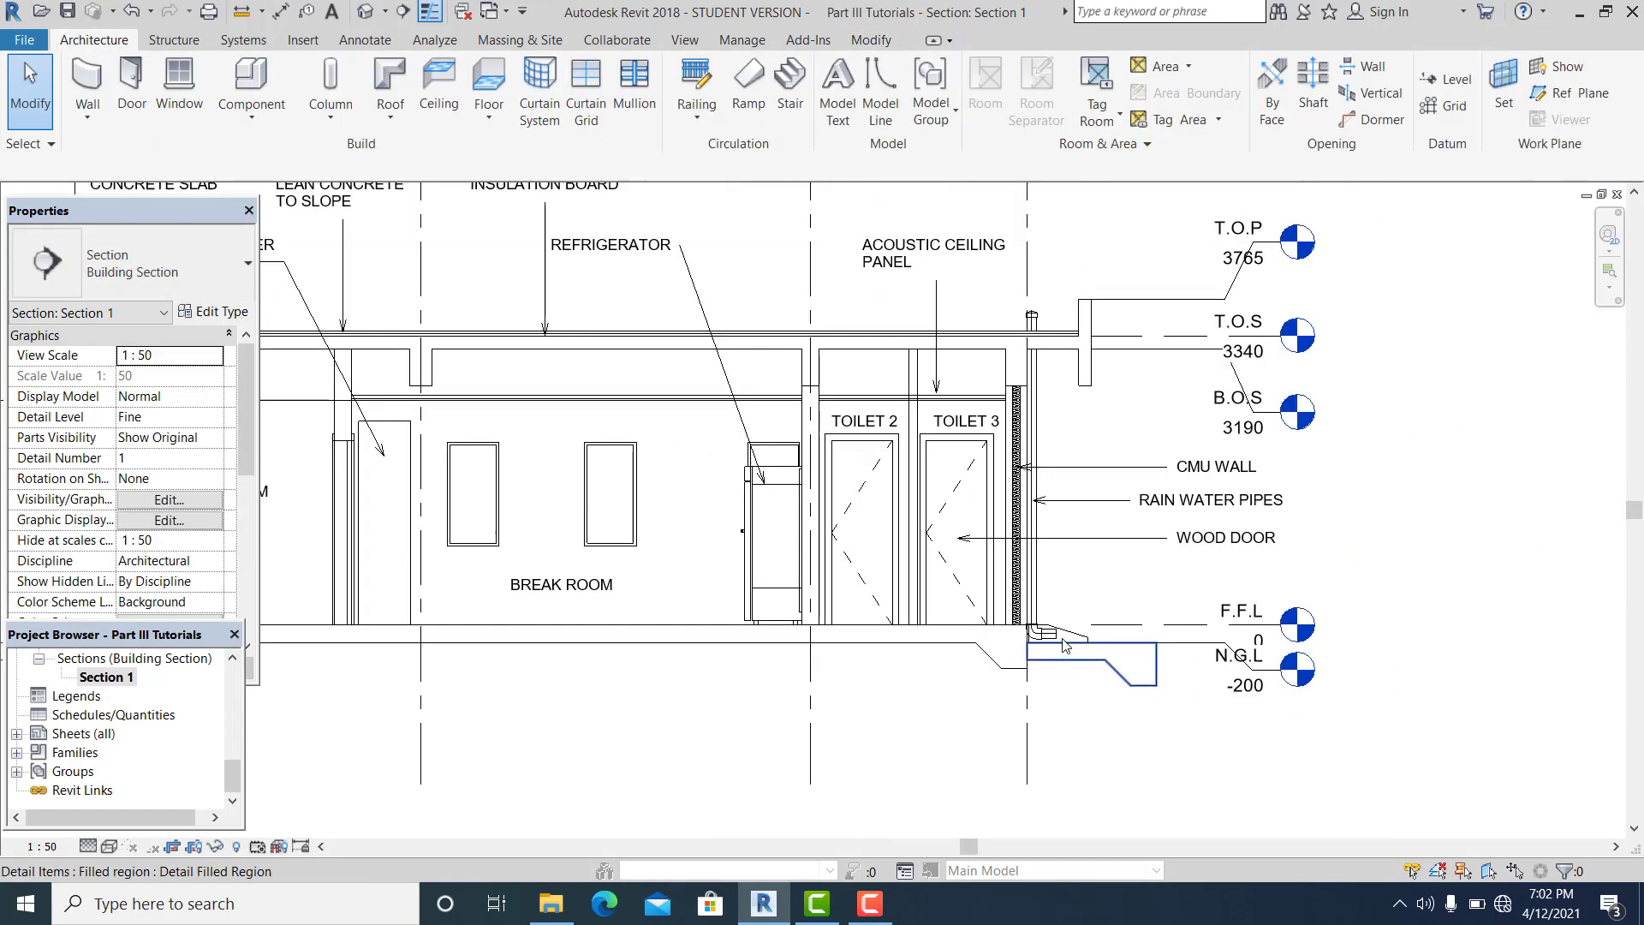
pyautogui.moveTo(1069, 660); pyautogui.dragTo(1131, 635, button='middle')
pyautogui.moveTo(943, 711); pyautogui.dragTo(1132, 702, button='middle')
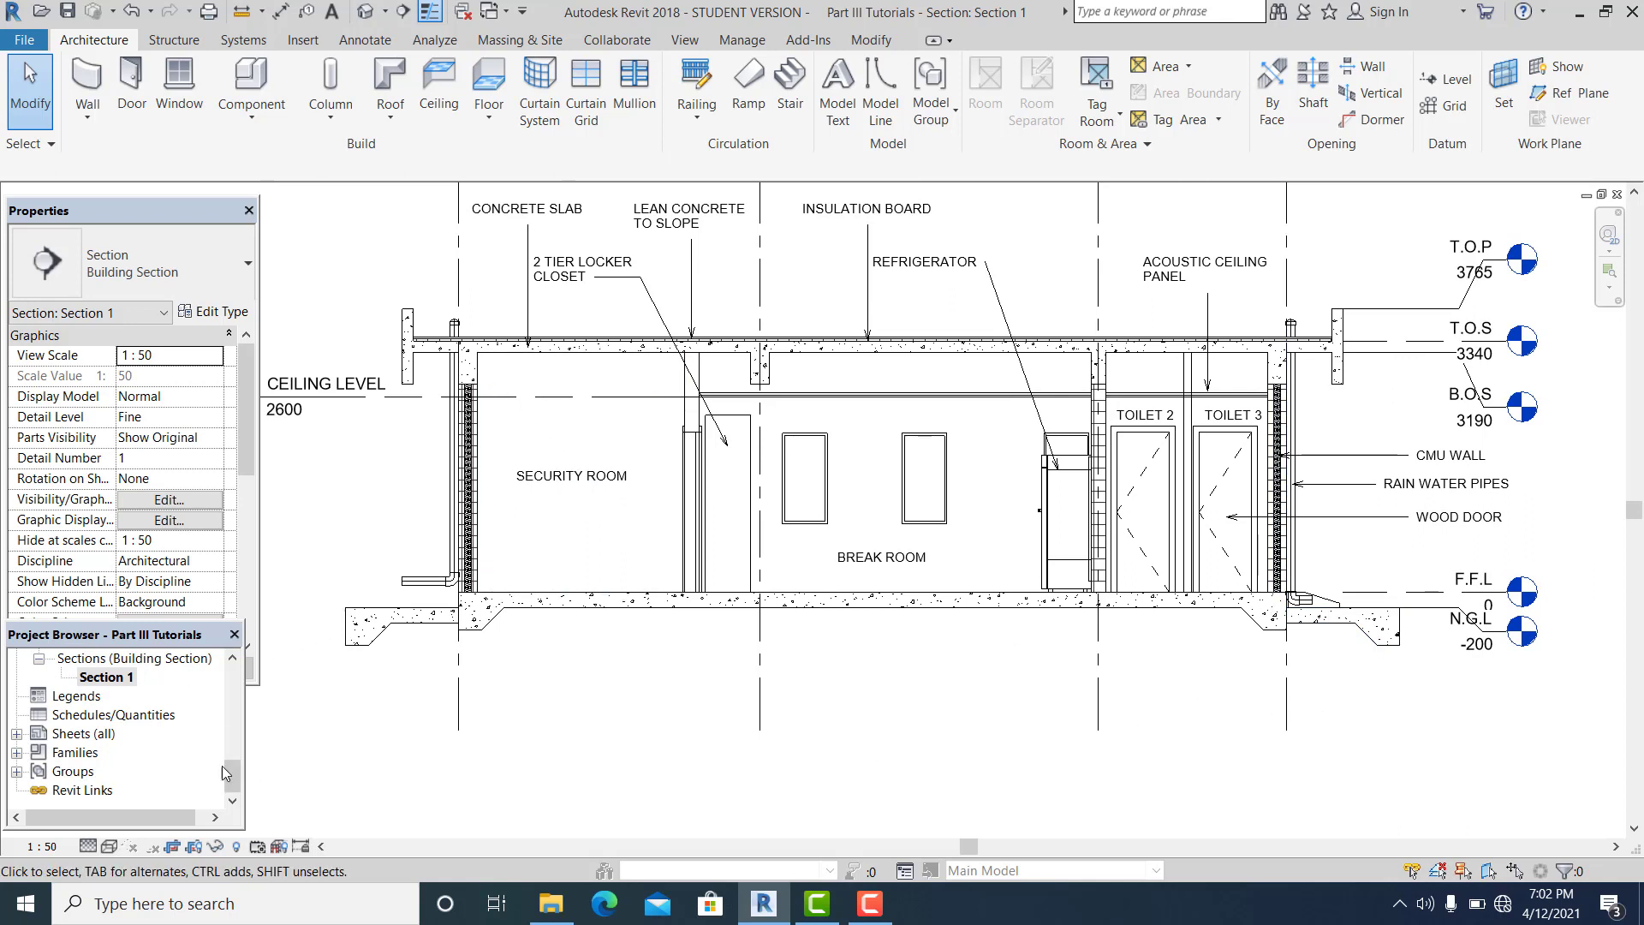
pyautogui.scroll(10, 231, 774)
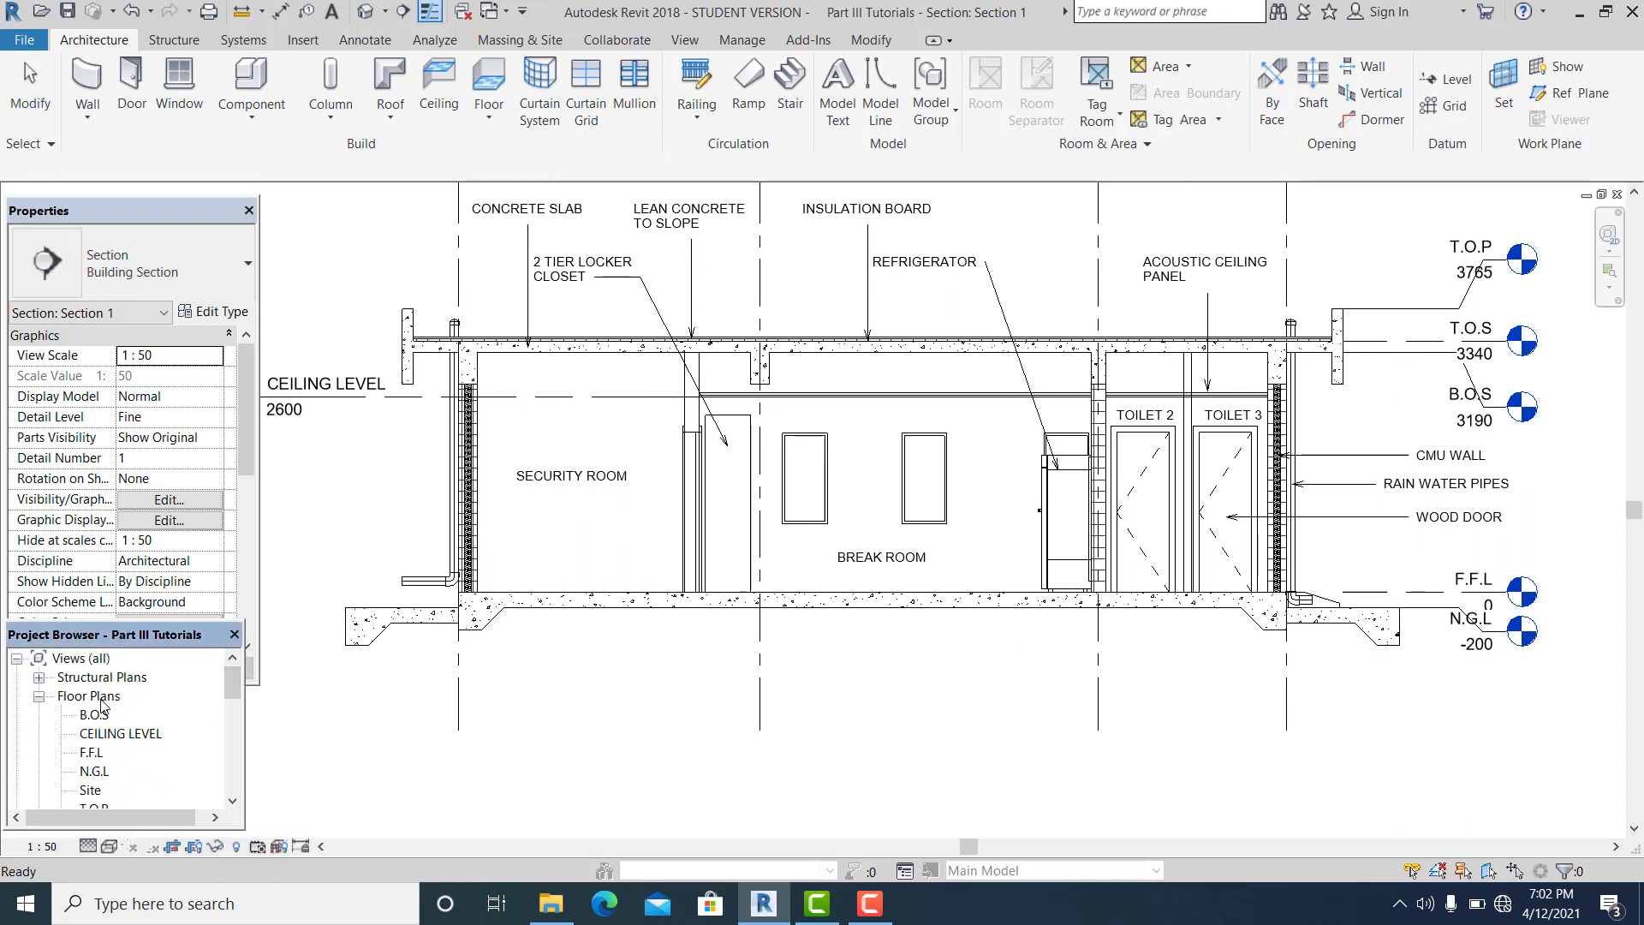
pyautogui.doubleClick(93, 753)
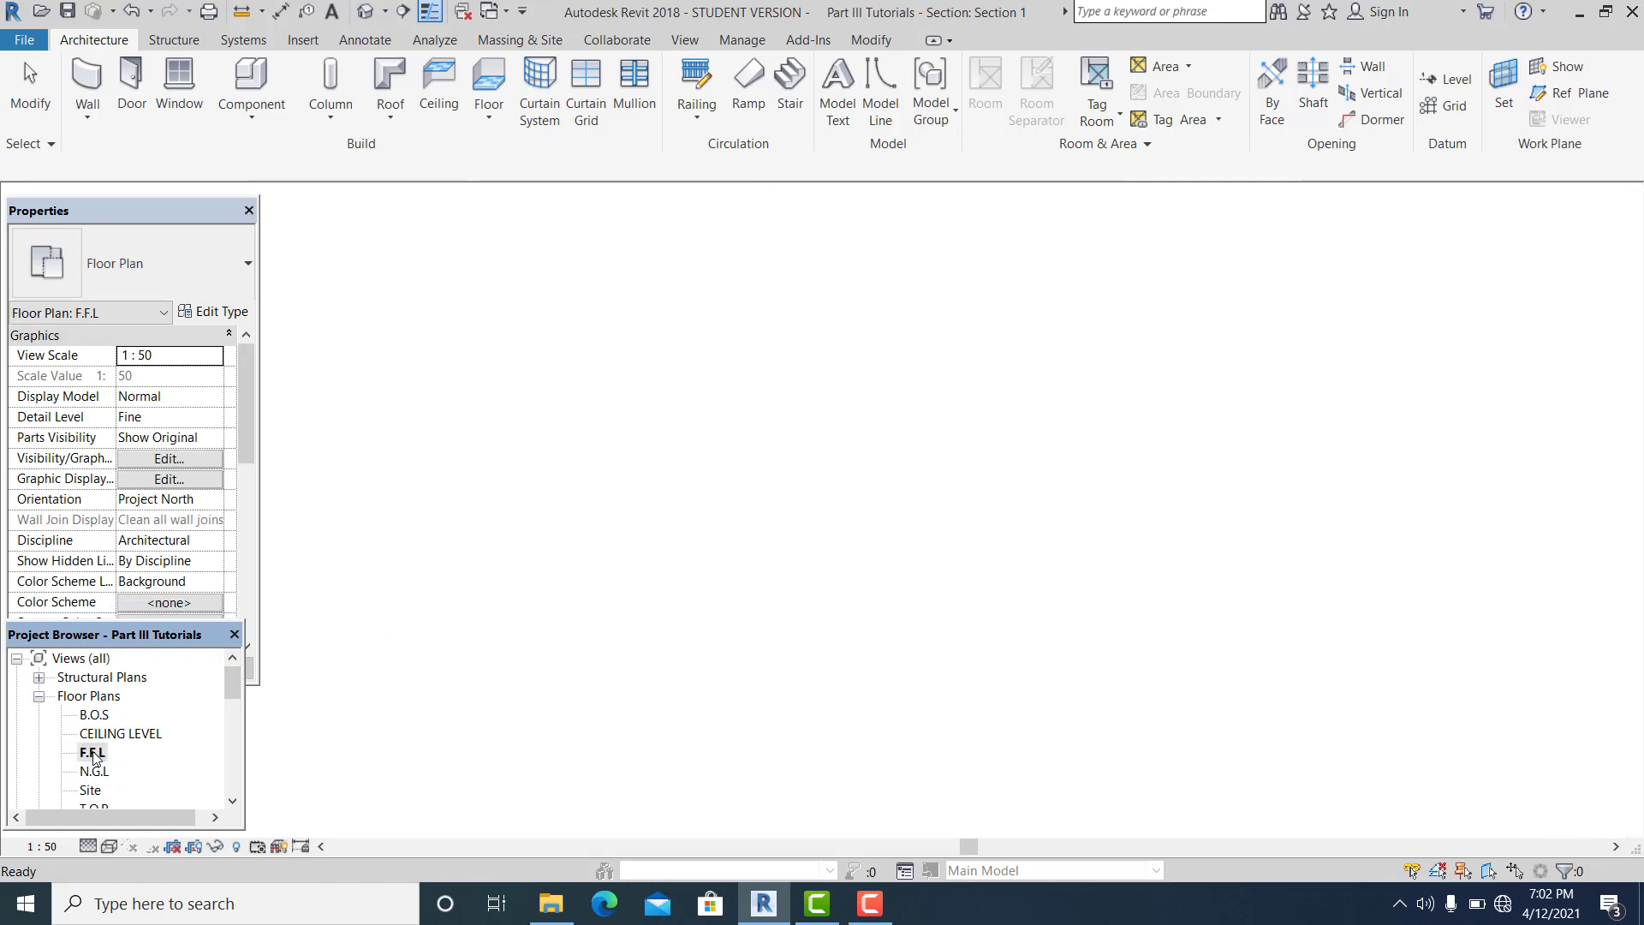
pyautogui.scroll(-10, 1034, 643)
pyautogui.moveTo(1263, 501); pyautogui.dragTo(1068, 542, button='middle')
pyautogui.scroll(2, 1068, 542)
pyautogui.scroll(3, 551, 621)
pyautogui.moveTo(714, 592); pyautogui.dragTo(245, 525, button='middle')
pyautogui.moveTo(472, 654); pyautogui.dragTo(1072, 662, button='middle')
pyautogui.scroll(3, 668, 560)
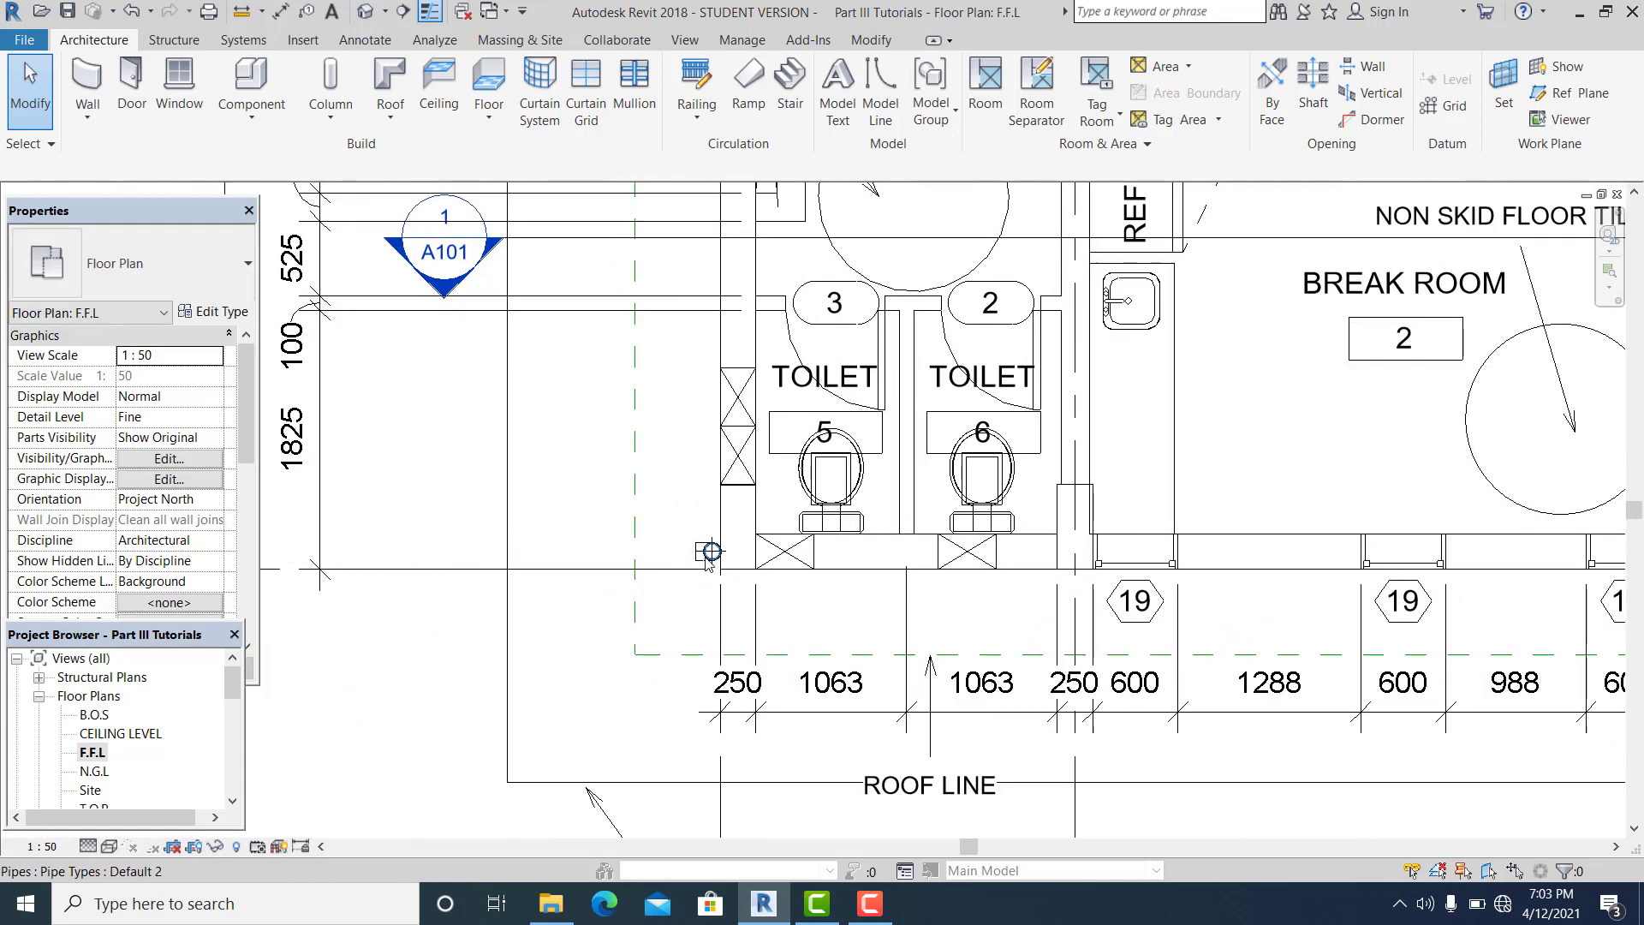
pyautogui.scroll(-2, 236, 704)
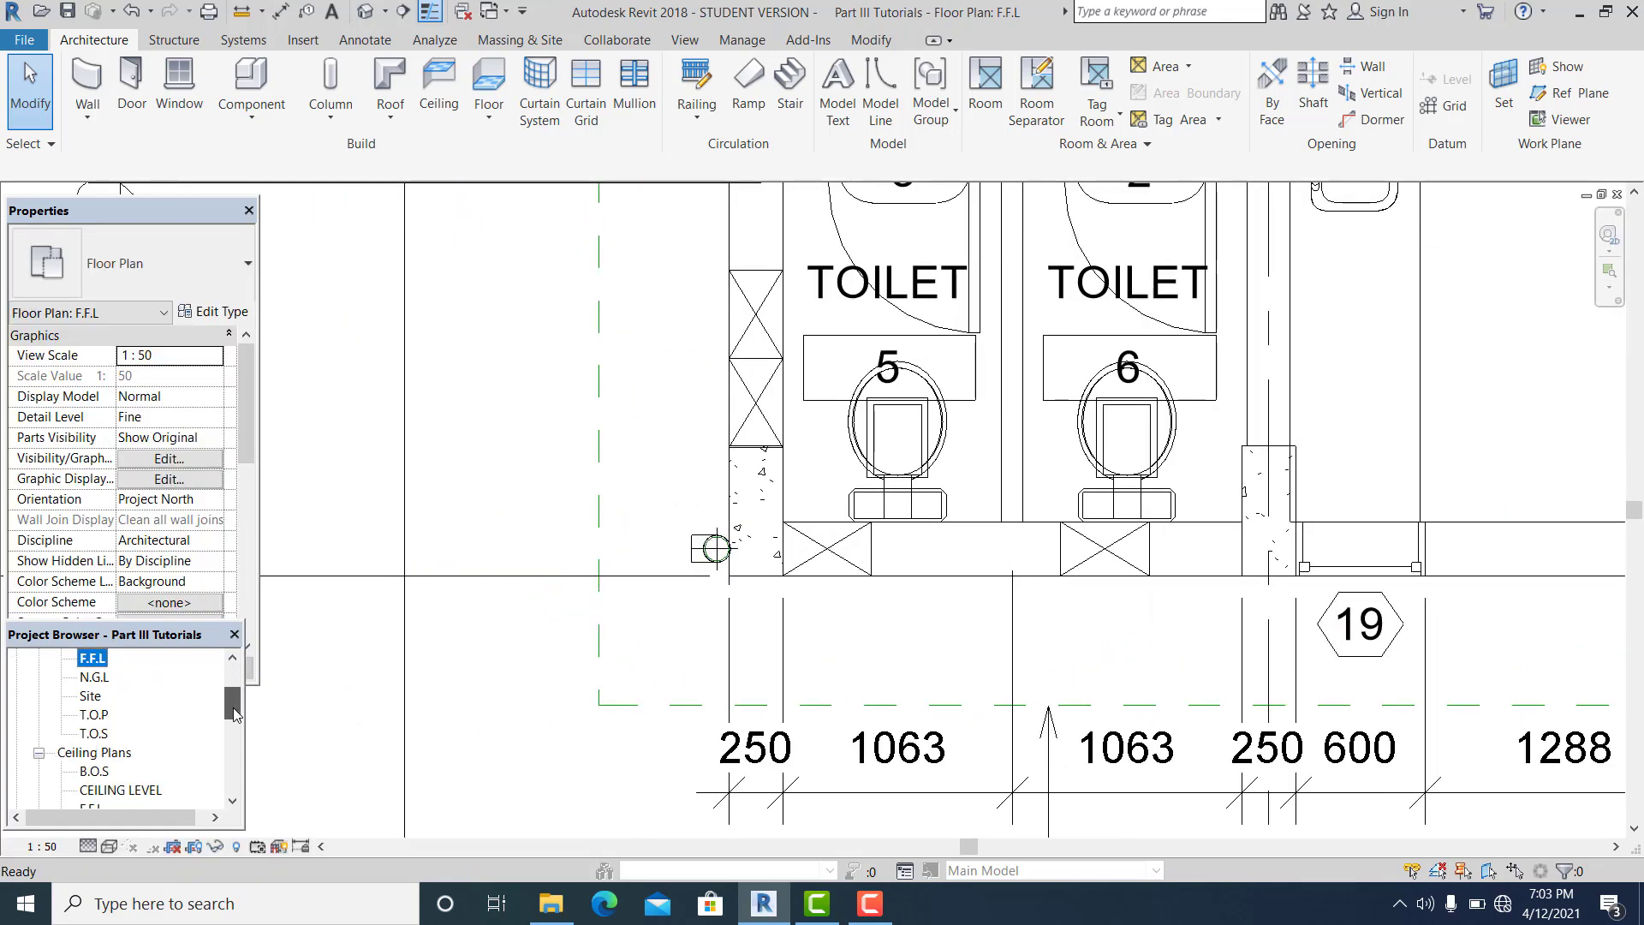
# - In the Site floor plan, delete the old rainwater pipe with its elbow and riser at the corner of grids 4 and 6
pyautogui.doubleClick(90, 696)
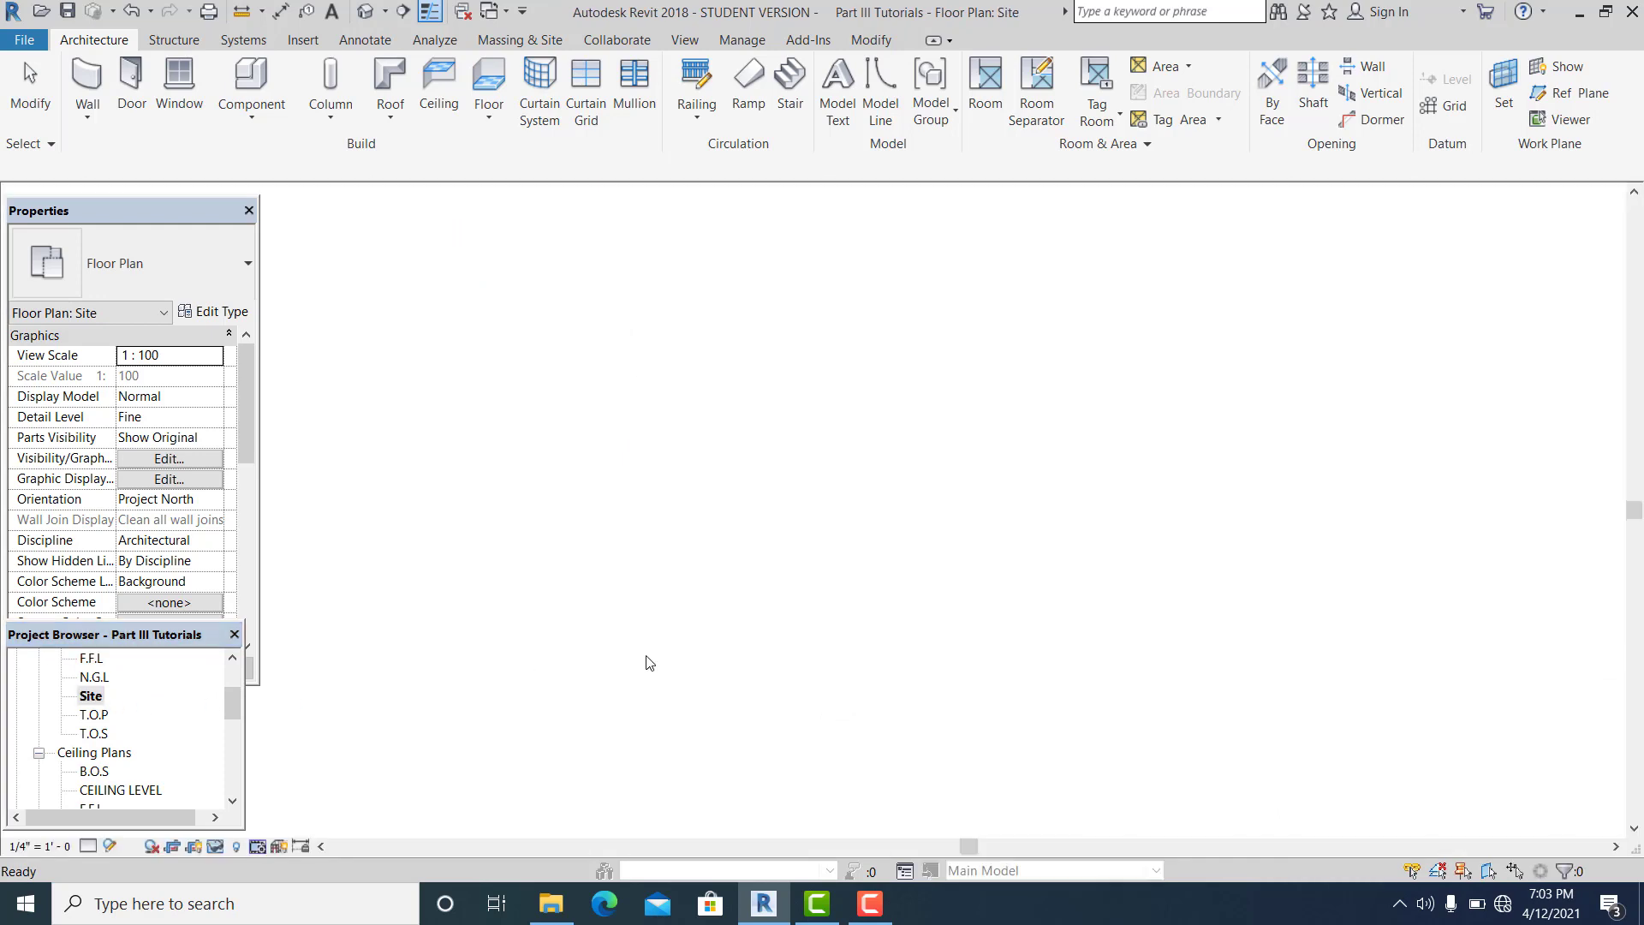
pyautogui.scroll(6, 708, 481)
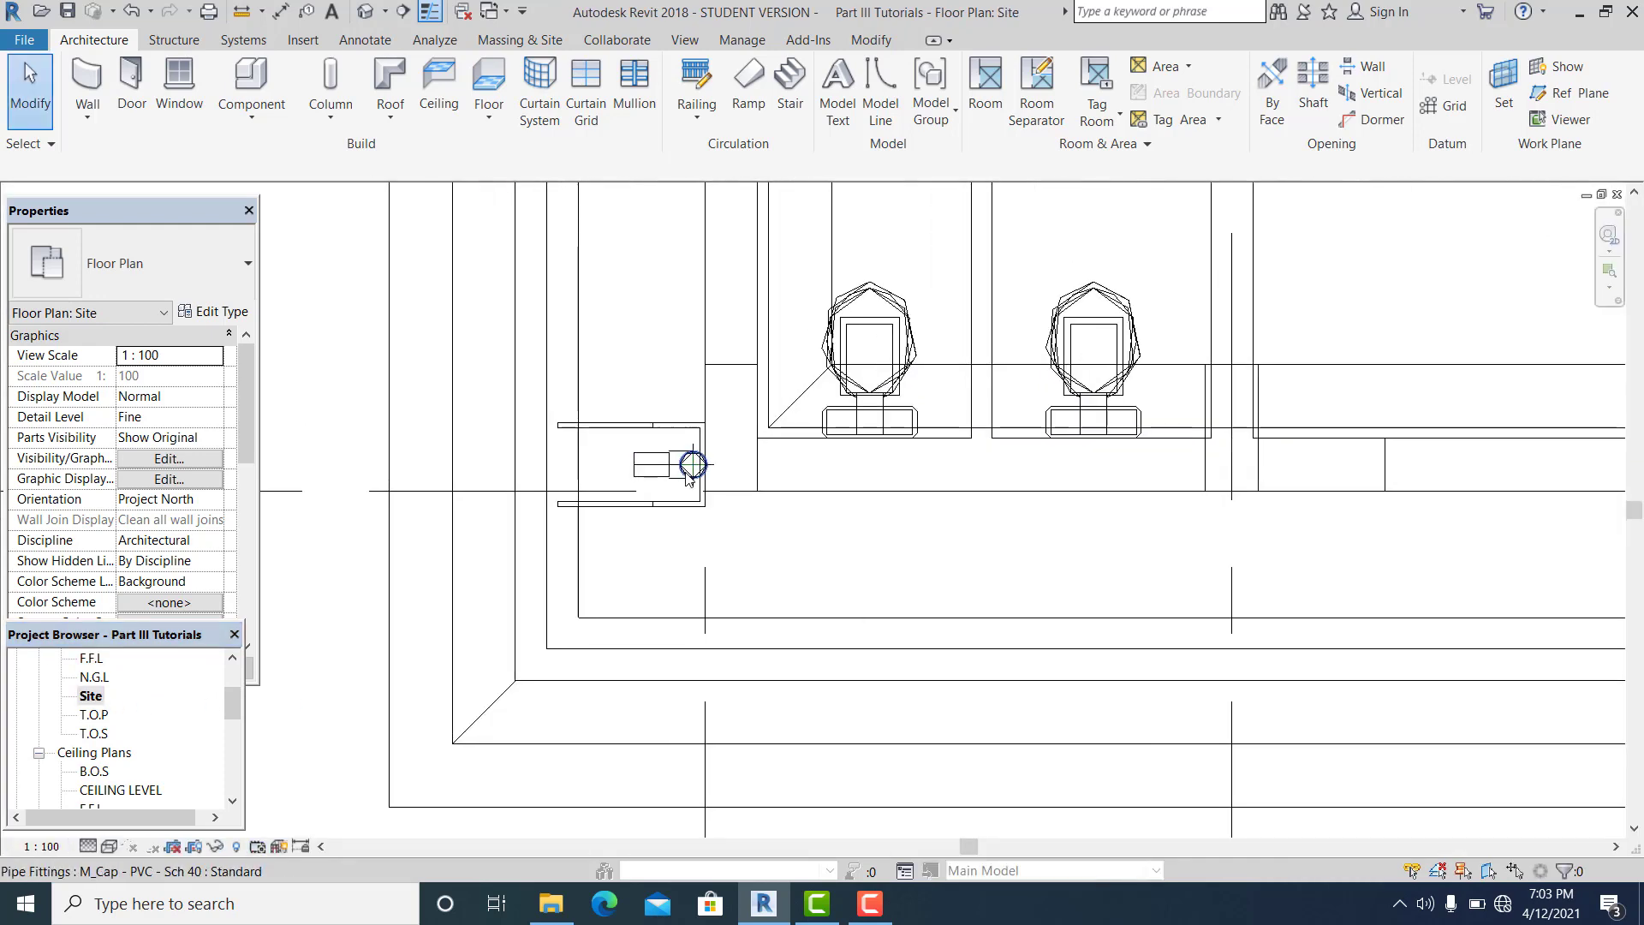
pyautogui.scroll(-4, 1156, 644)
pyautogui.moveTo(1167, 649); pyautogui.dragTo(581, 613, button='middle')
pyautogui.scroll(-2, 984, 573)
pyautogui.moveTo(1370, 572); pyautogui.dragTo(1024, 585, button='middle')
pyautogui.scroll(1, 1054, 577)
pyautogui.press('e')
pyautogui.press('d')
pyautogui.press('e')
pyautogui.scroll(3, 1071, 561)
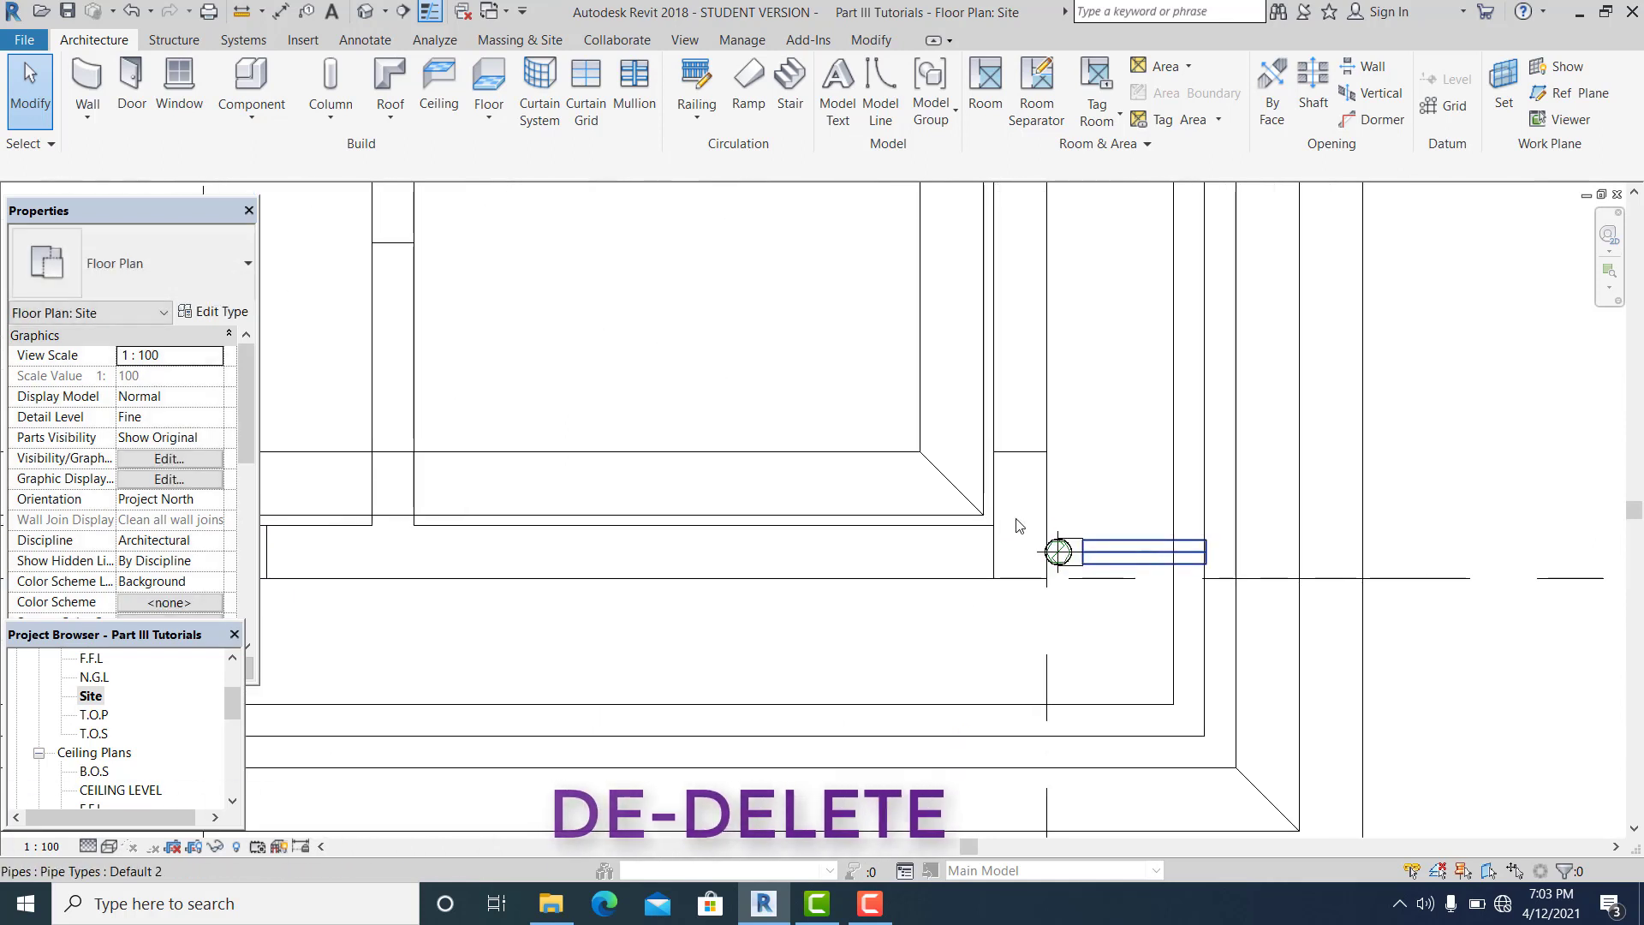
pyautogui.click(1117, 549)
pyautogui.press('d')
pyautogui.press('e')
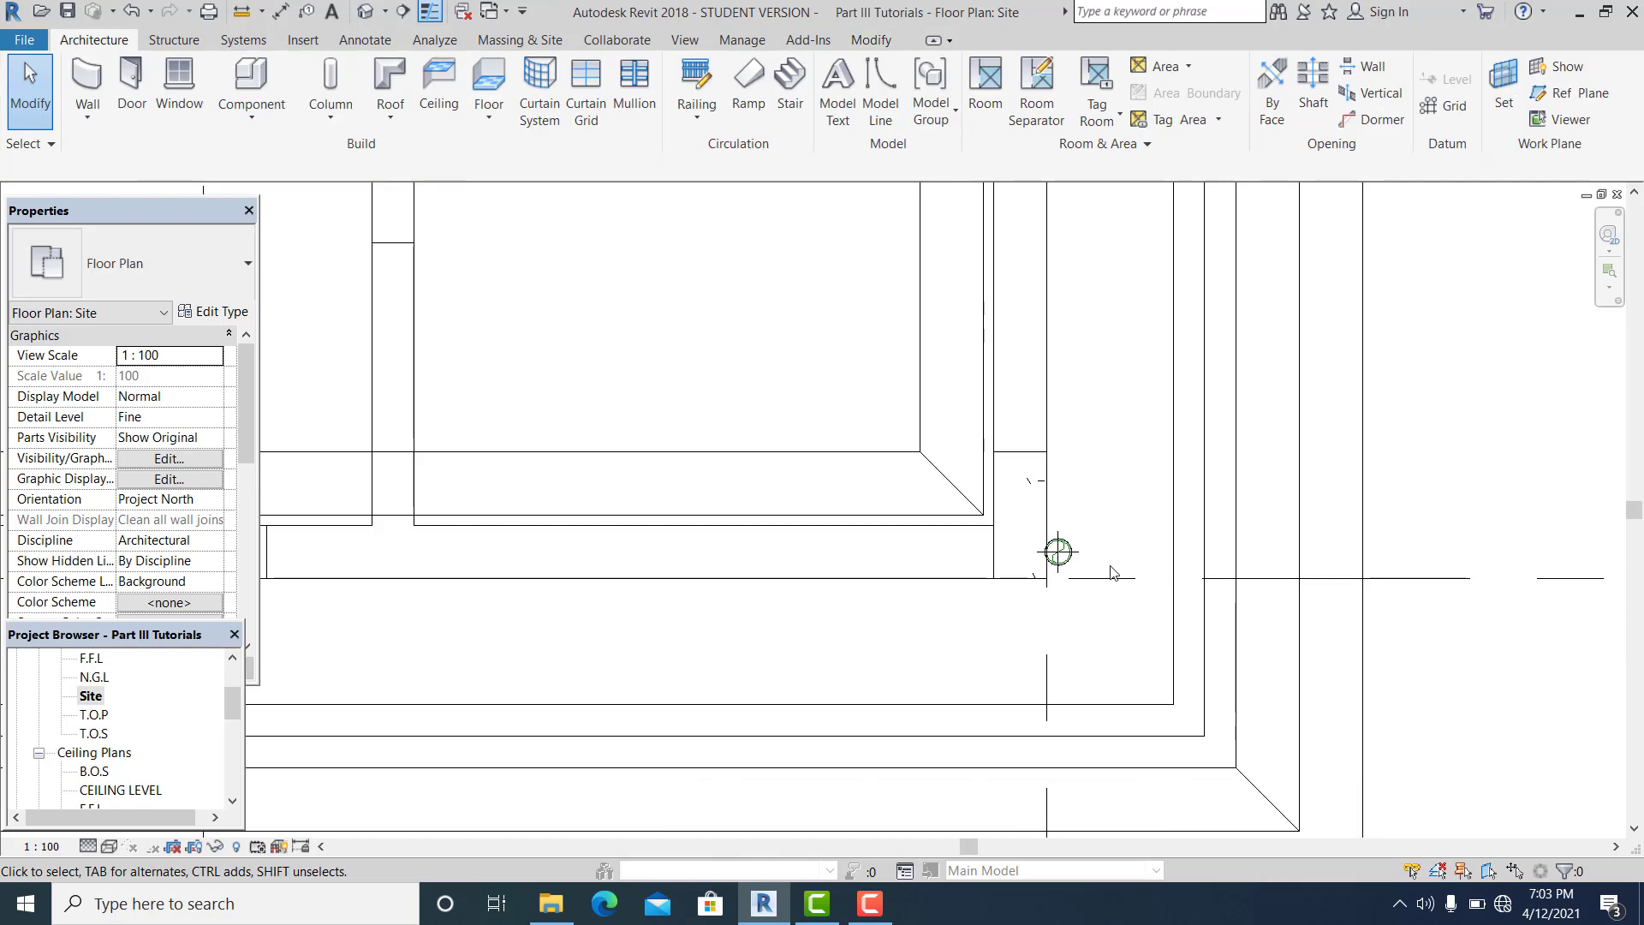
pyautogui.click(1084, 571)
pyautogui.press('Escape')
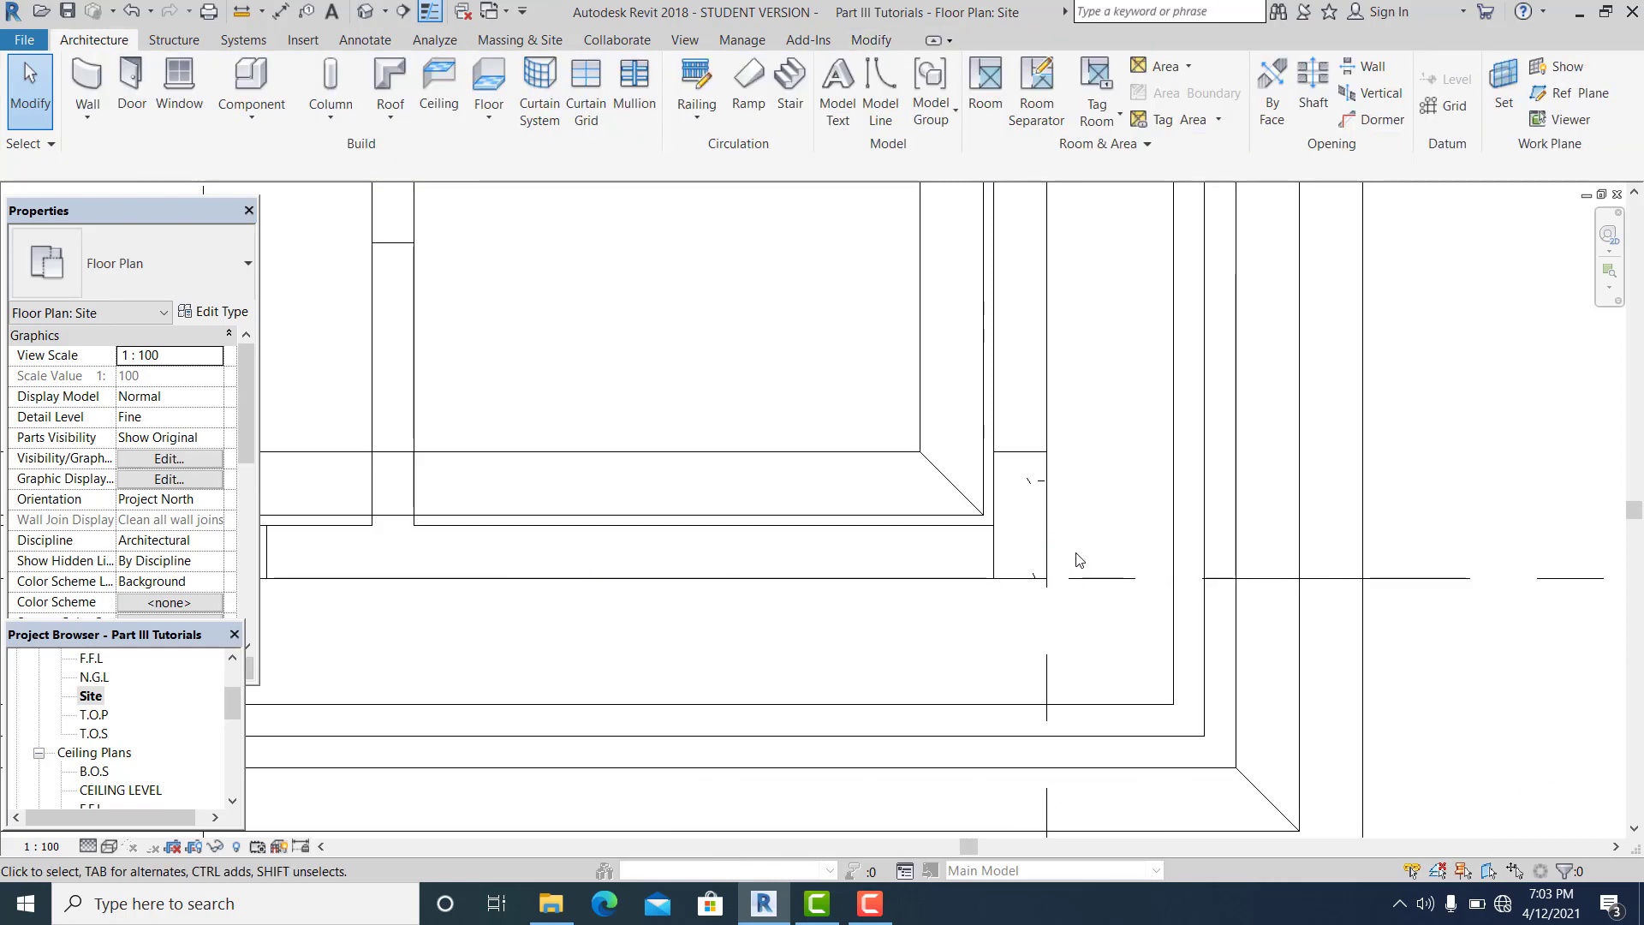
# - Mirror a copy of the splash block, rainwater pipe and fittings at grids 1 and 6 about a vertical axis drawn at the building's centre
pyautogui.scroll(-4, 1071, 562)
pyautogui.moveTo(711, 622); pyautogui.dragTo(1183, 625, button='middle')
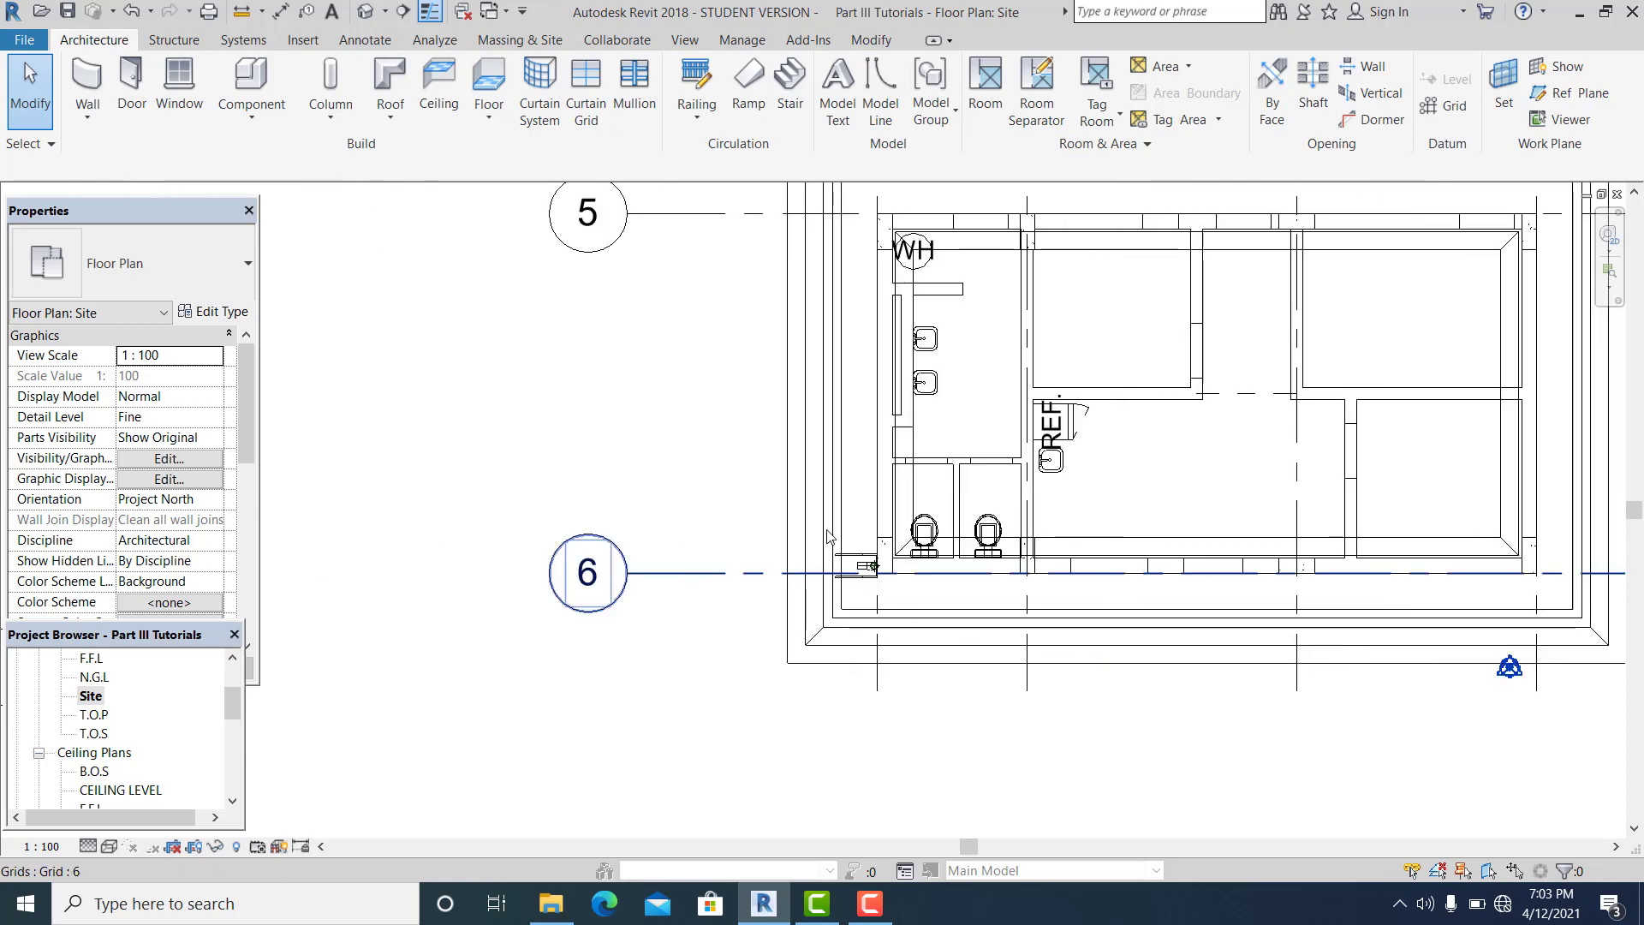
pyautogui.scroll(3, 742, 537)
pyautogui.moveTo(982, 601); pyautogui.dragTo(1067, 663)
pyautogui.scroll(-2, 1067, 666)
pyautogui.moveTo(1067, 668); pyautogui.dragTo(742, 677, button='middle')
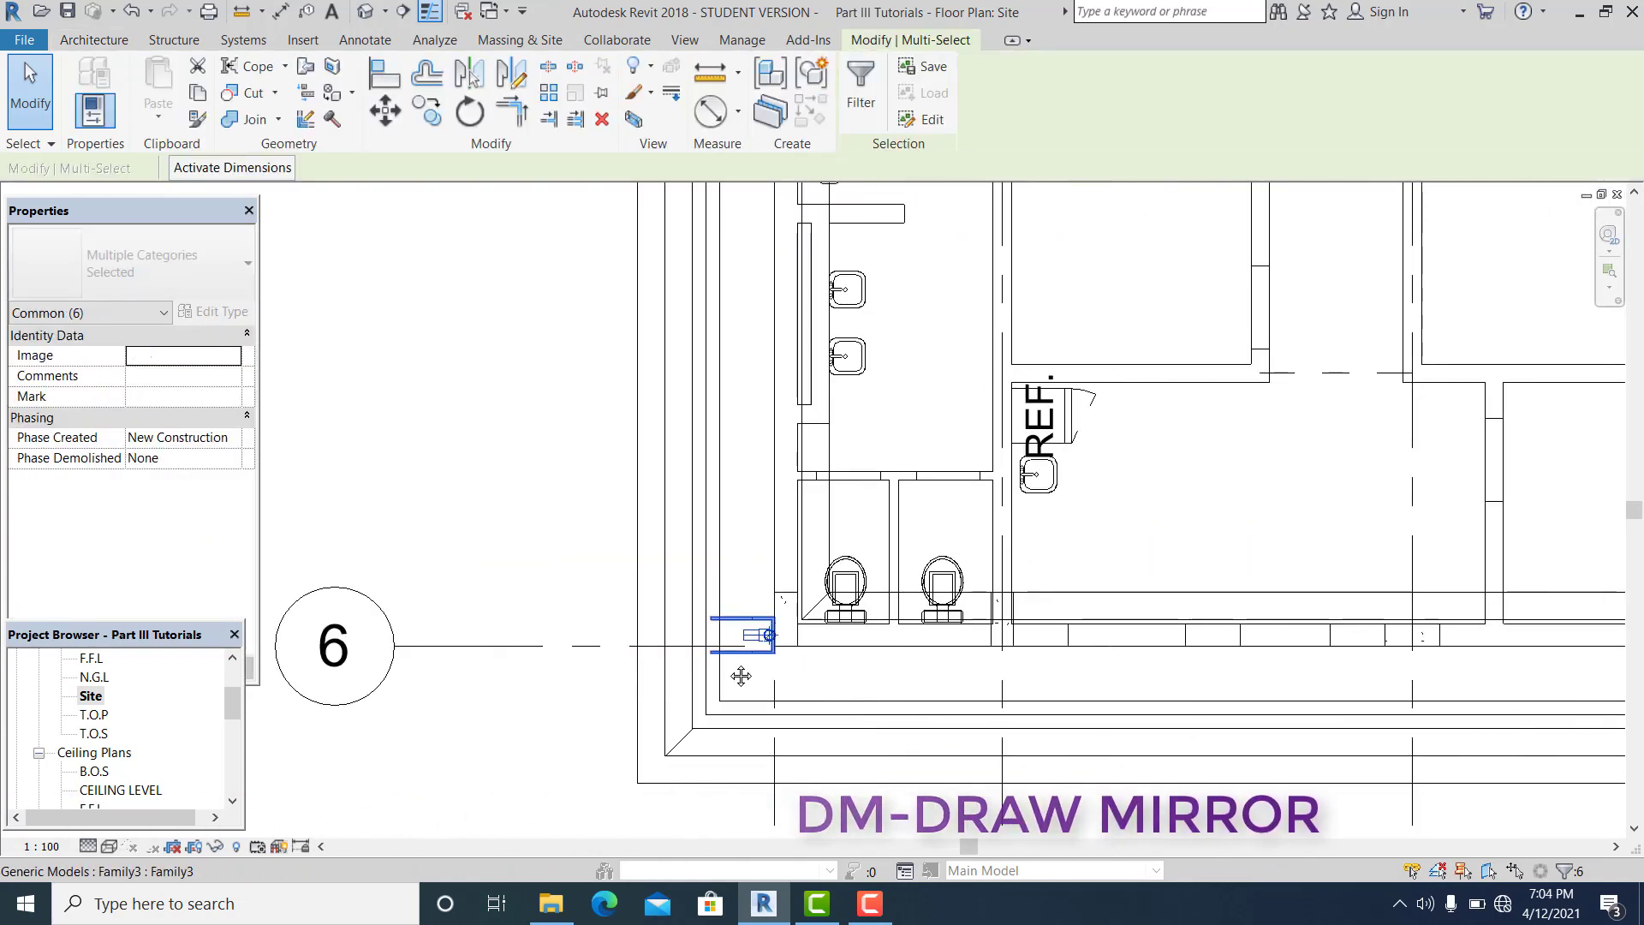
pyautogui.press('d')
pyautogui.press('m')
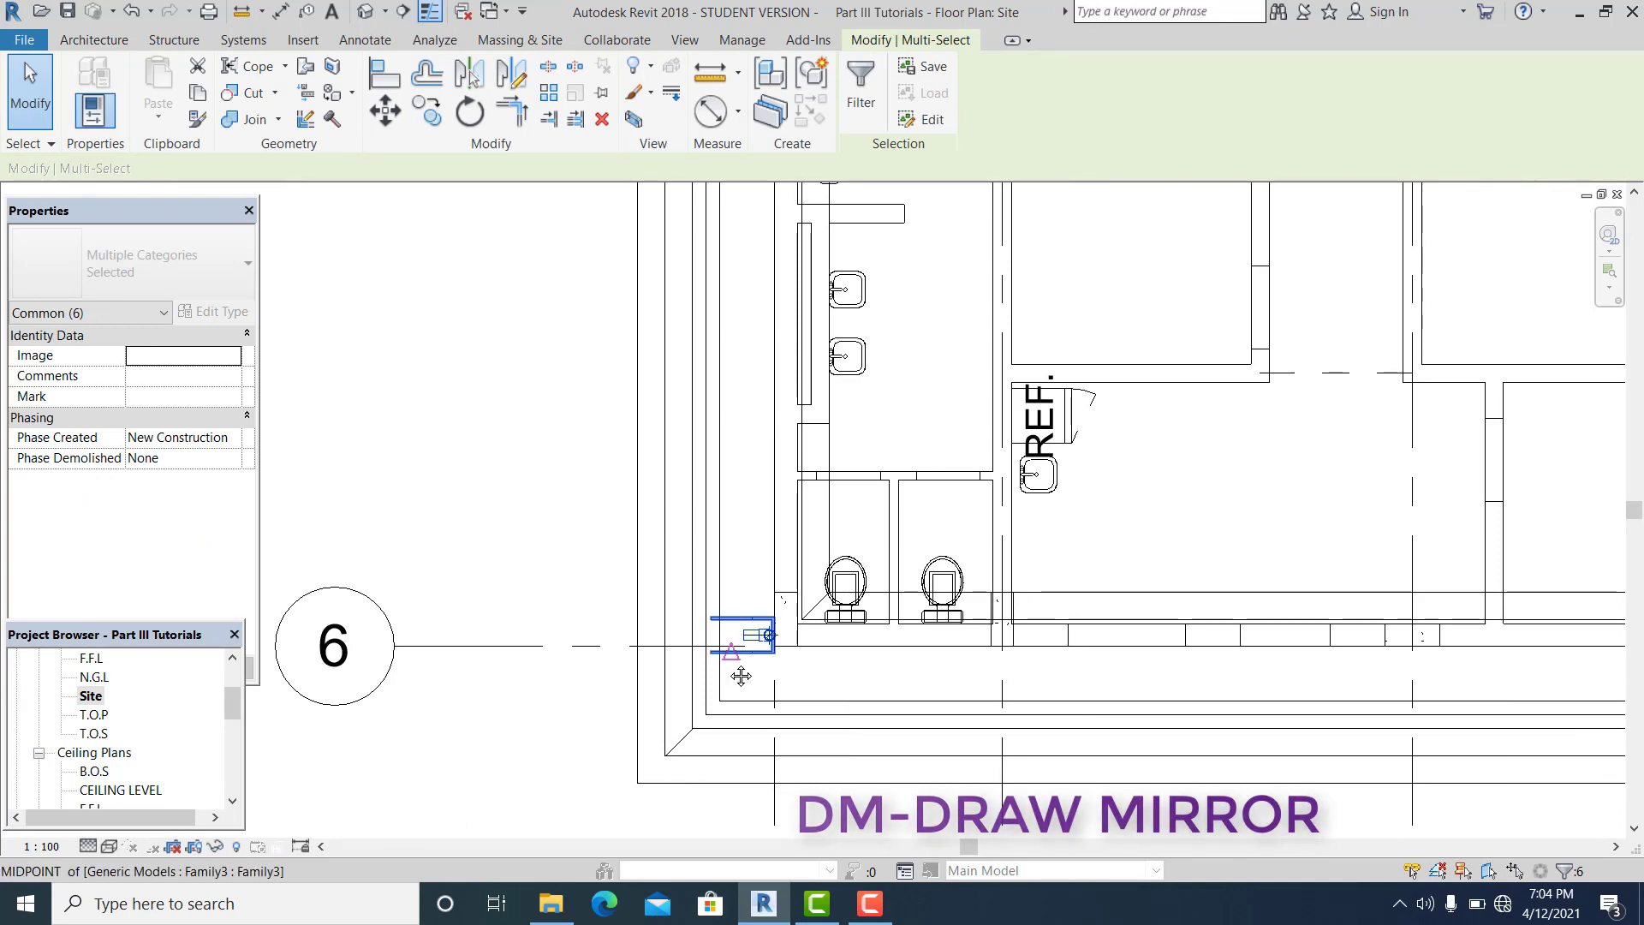
pyautogui.scroll(-5, 1019, 596)
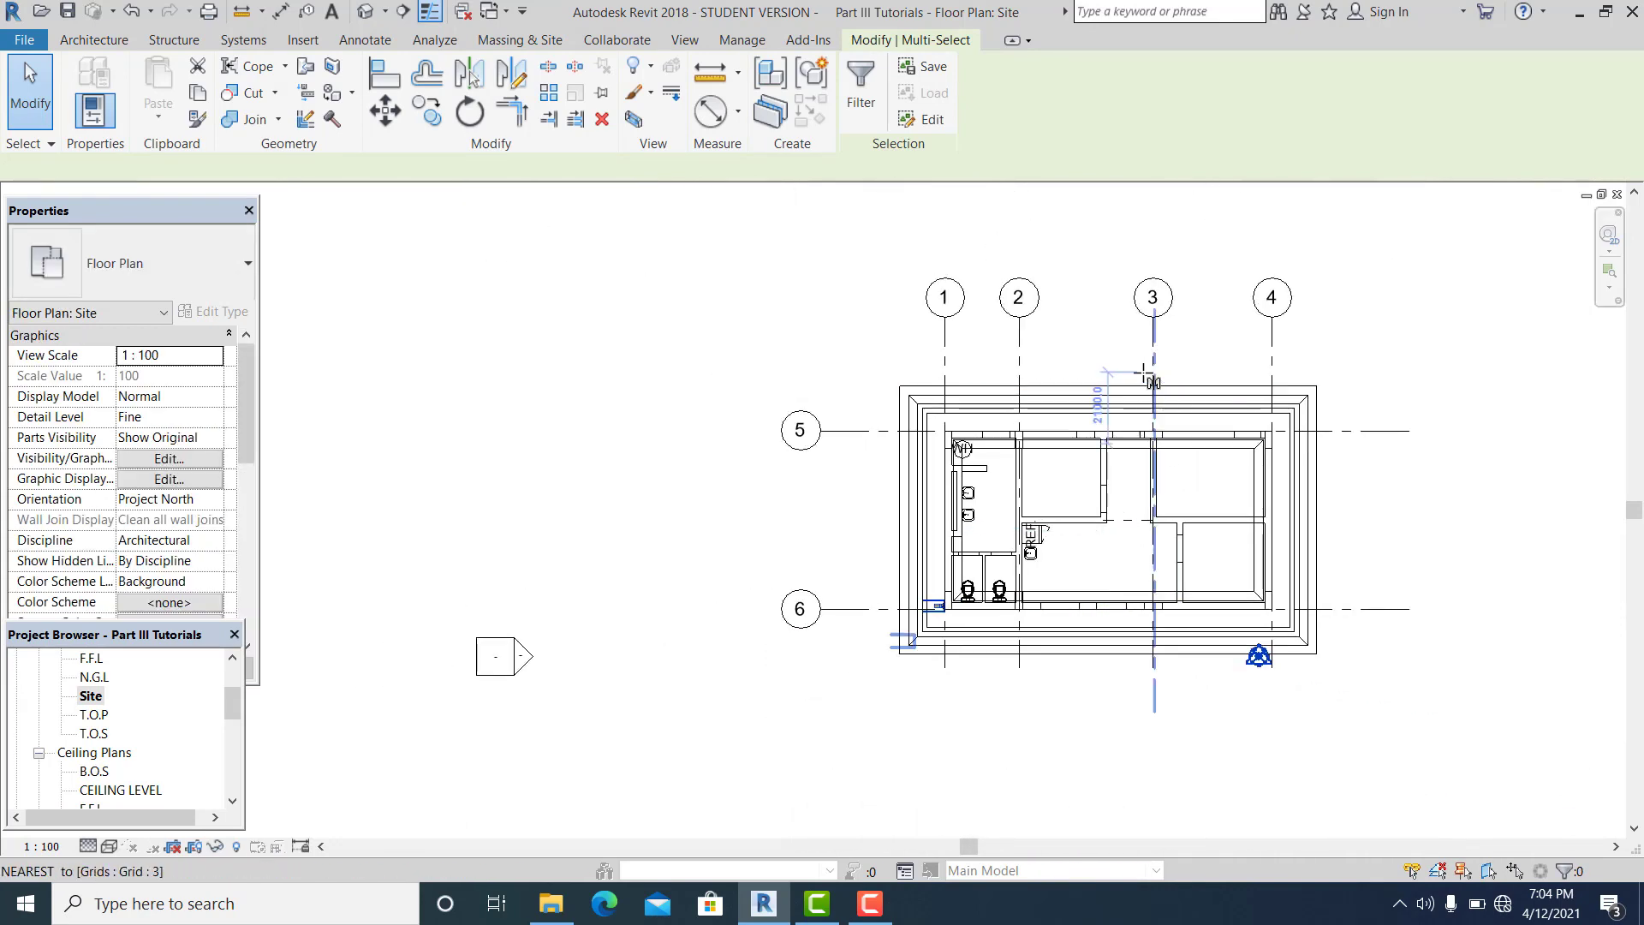
pyautogui.scroll(1, 1145, 377)
pyautogui.press('d')
pyautogui.press('m')
pyautogui.click(1097, 390)
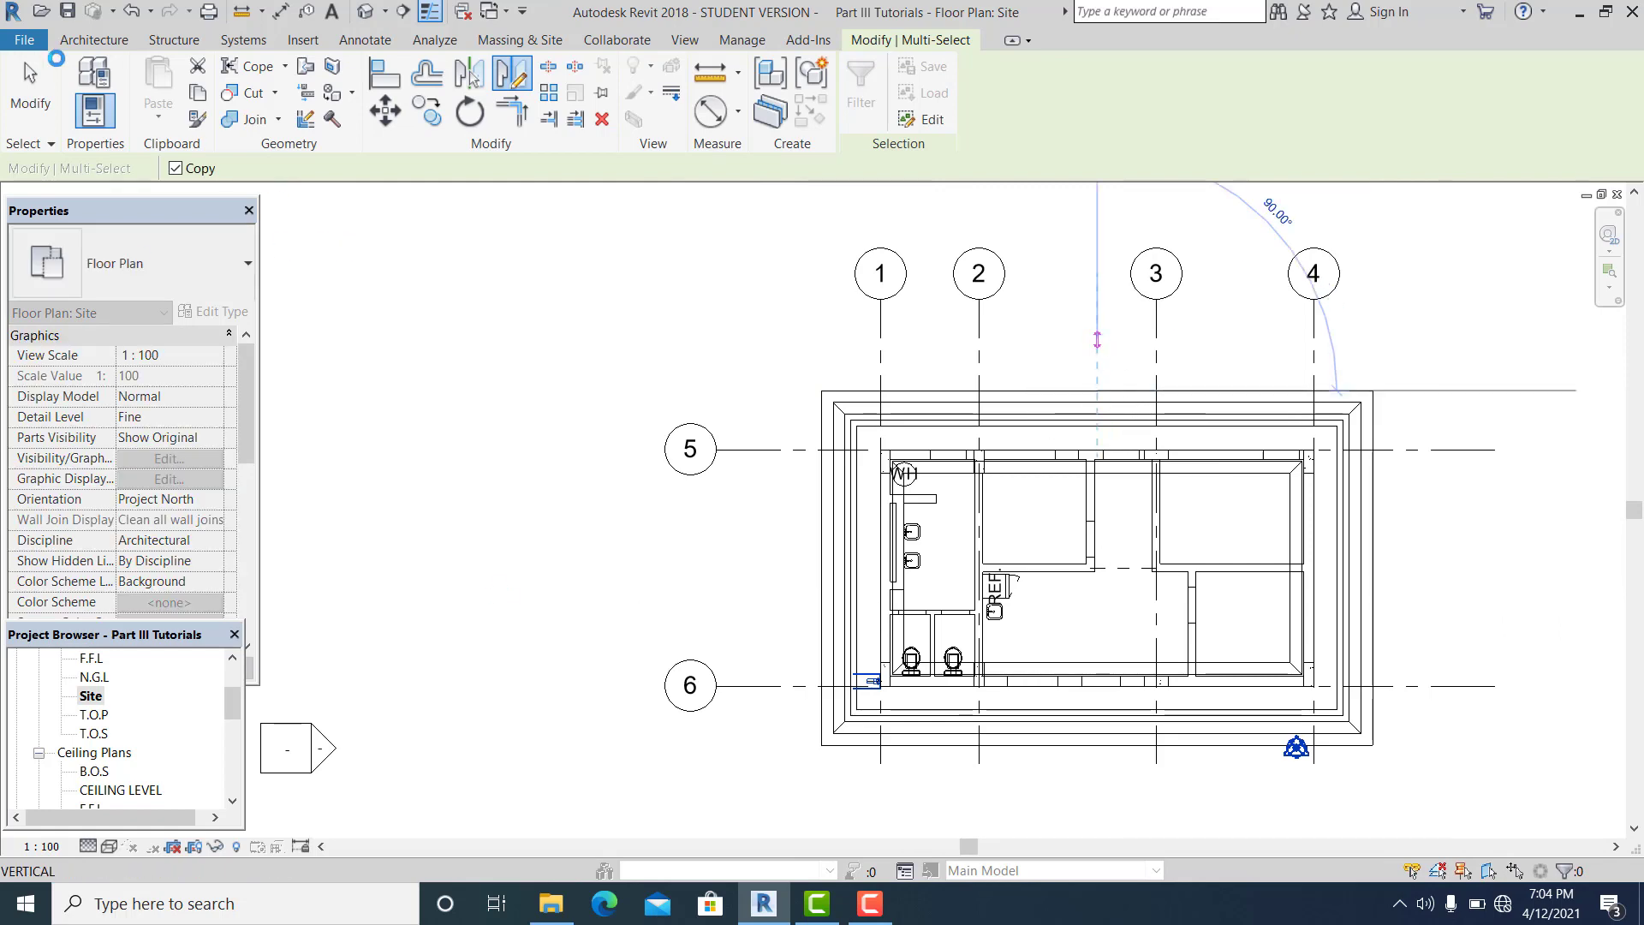
pyautogui.click(1097, 340)
pyautogui.press('Escape')
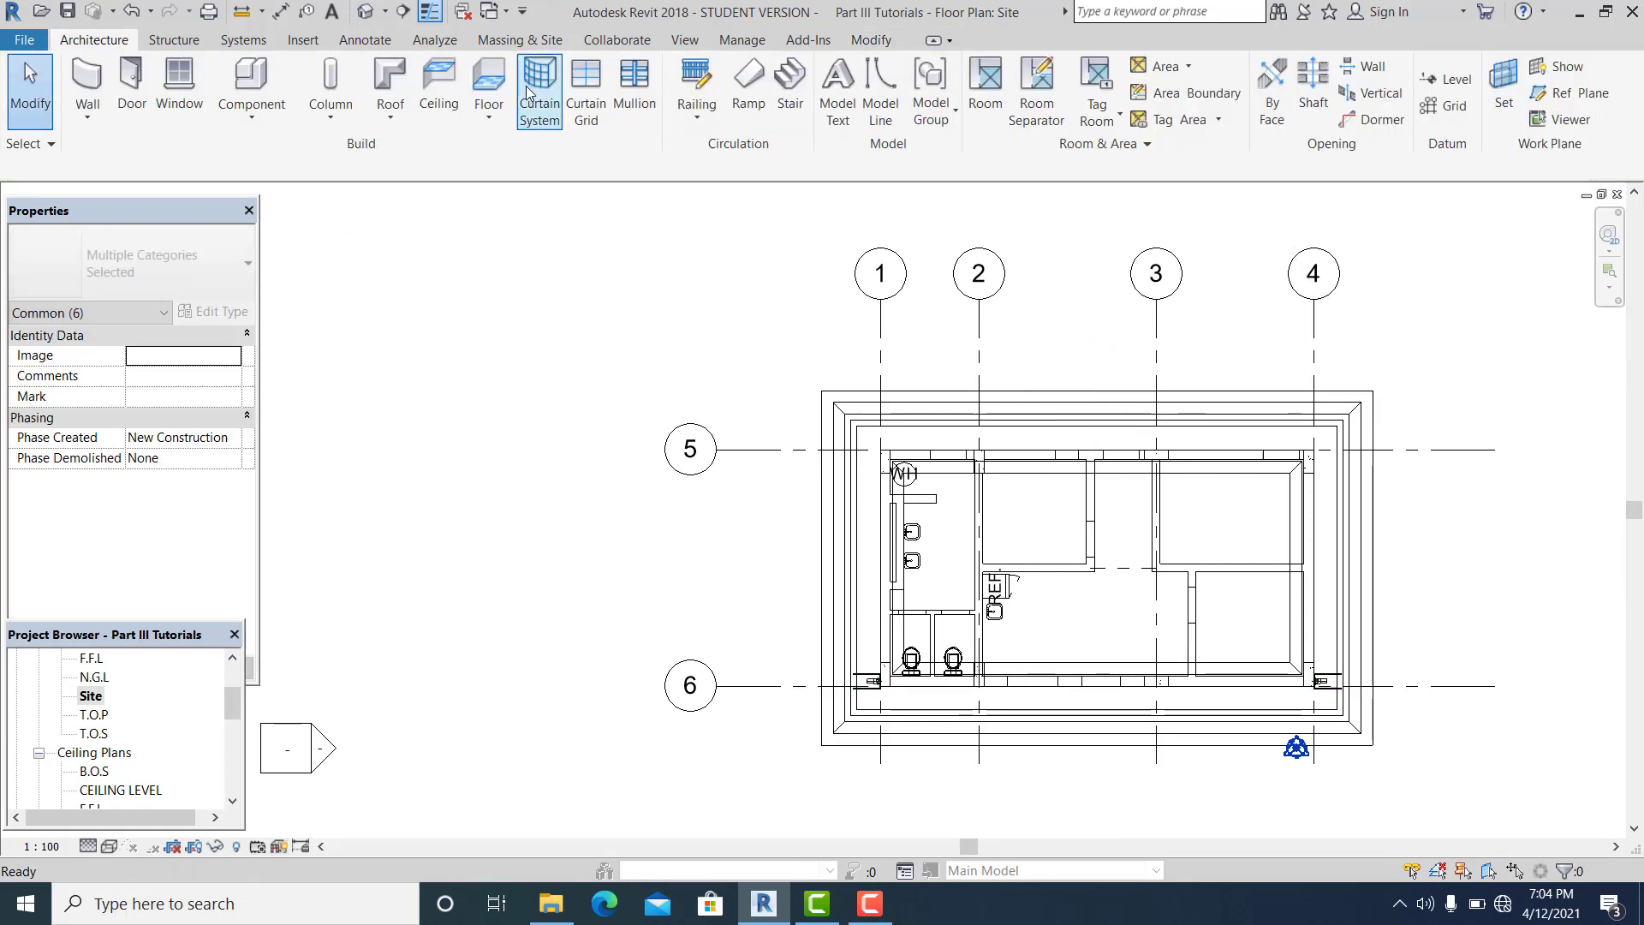
# - Show the building in 3D and inspect the mirrored splash block and pipe outlet at the corner
pyautogui.click(369, 14)
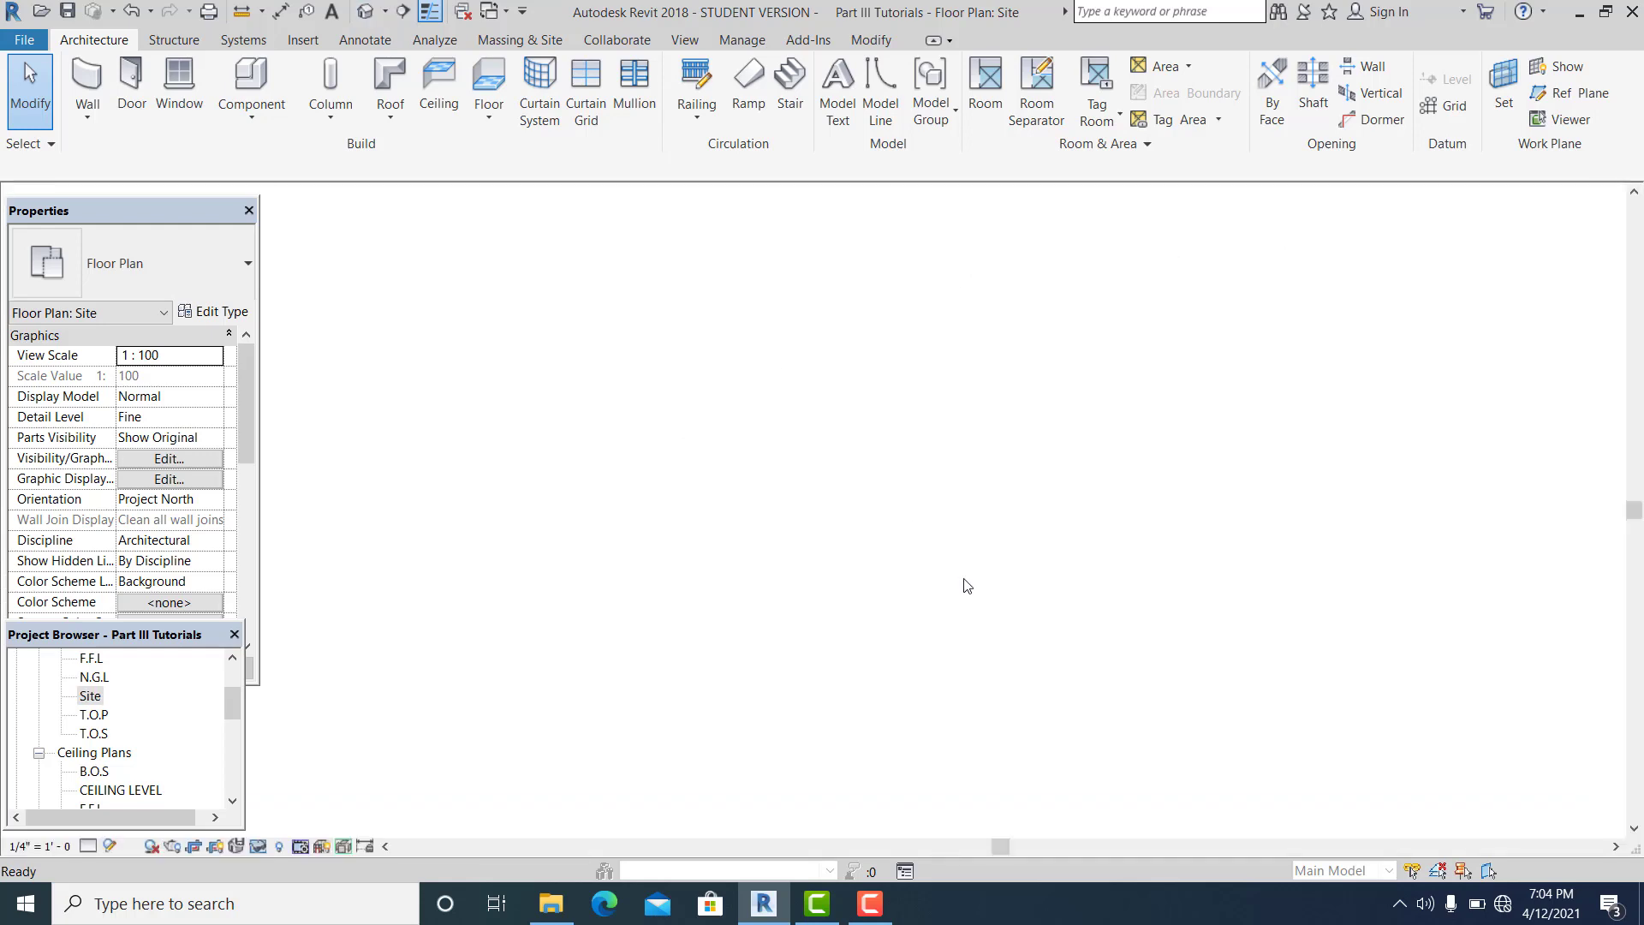
pyautogui.keyDown('shift'); pyautogui.moveTo(930, 675); pyautogui.dragTo(942, 822, button='middle'); pyautogui.keyUp('shift')
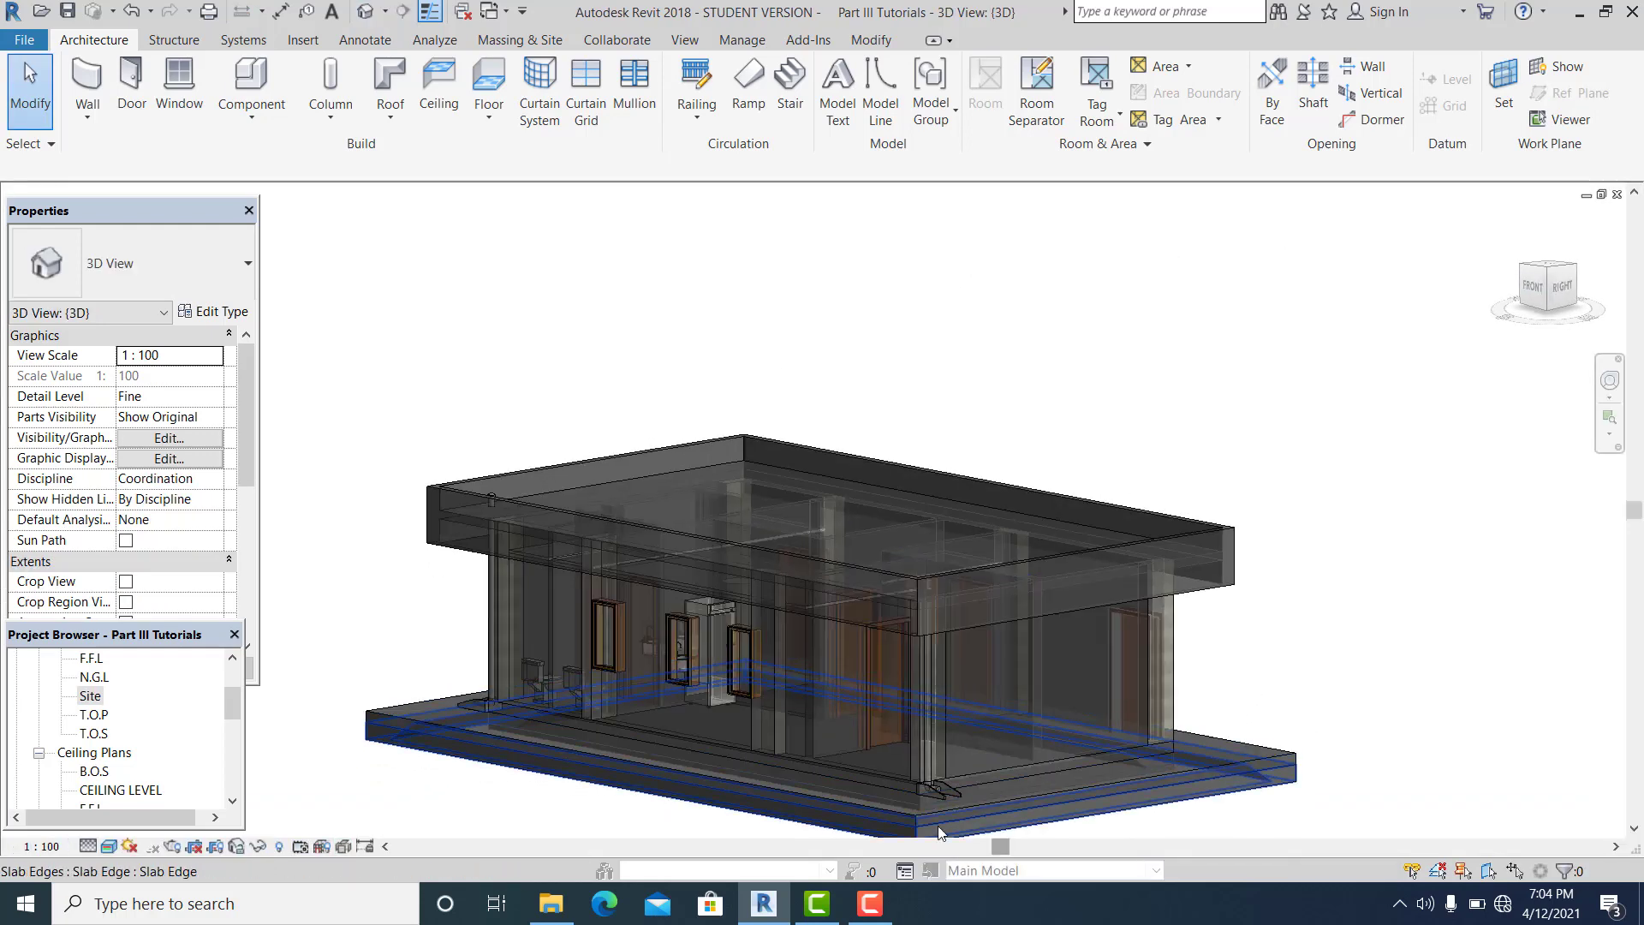
pyautogui.scroll(5, 949, 824)
pyautogui.scroll(2, 948, 825)
pyautogui.moveTo(1057, 789); pyautogui.dragTo(999, 746, button='middle')
pyautogui.scroll(4, 670, 699)
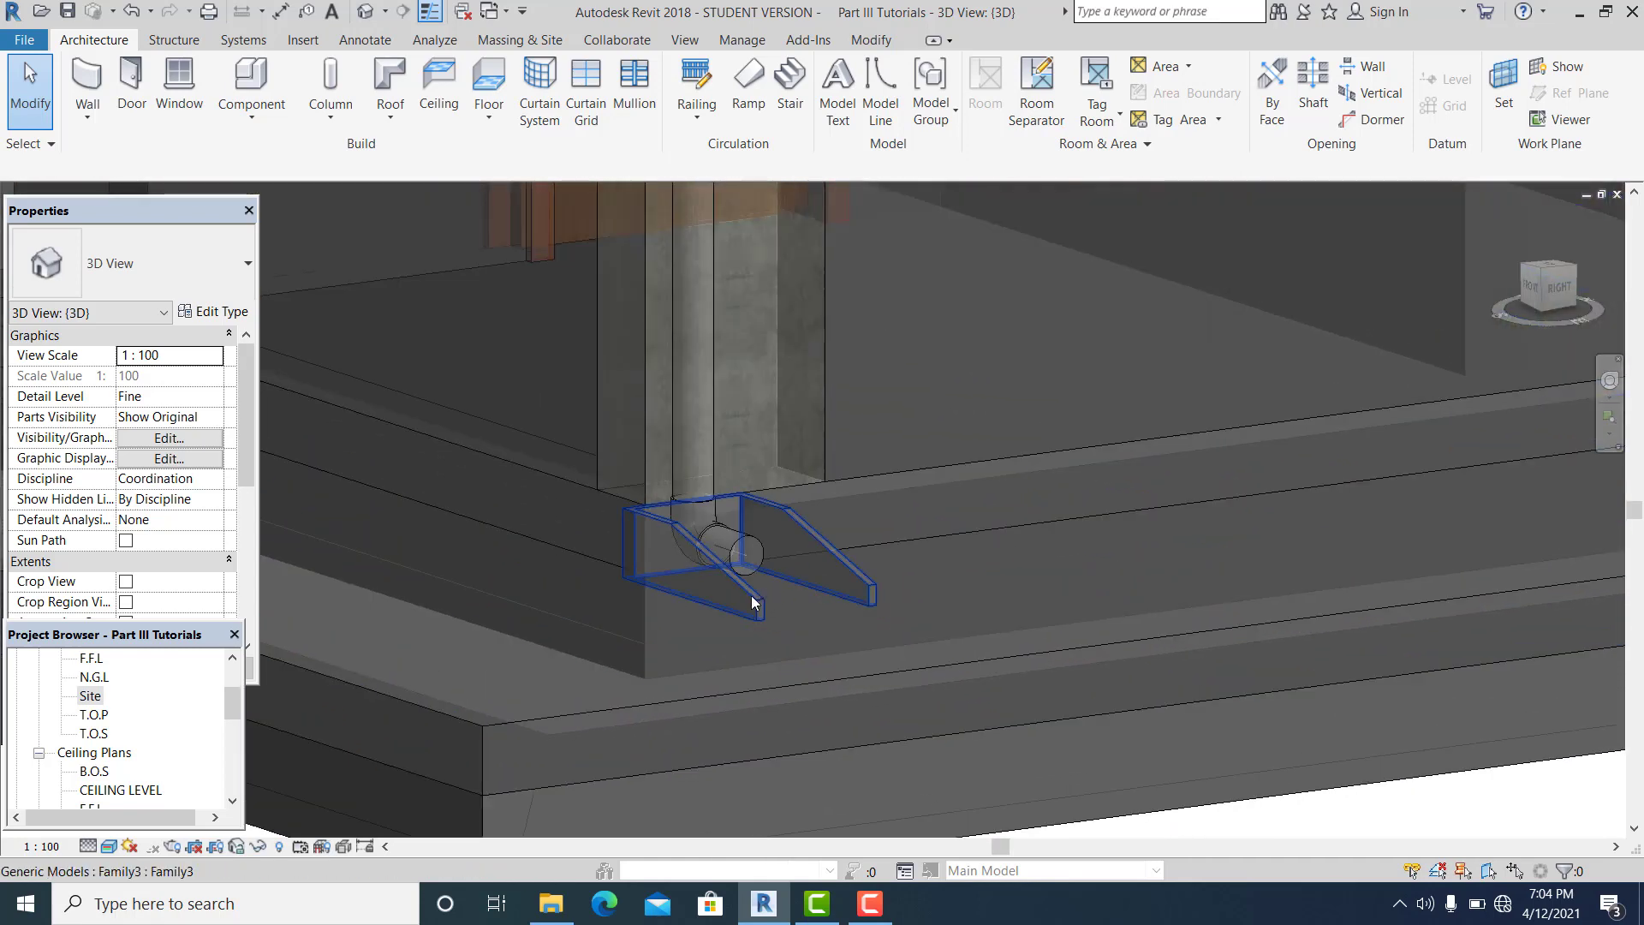
pyautogui.scroll(1, 756, 598)
pyautogui.scroll(-2, 742, 548)
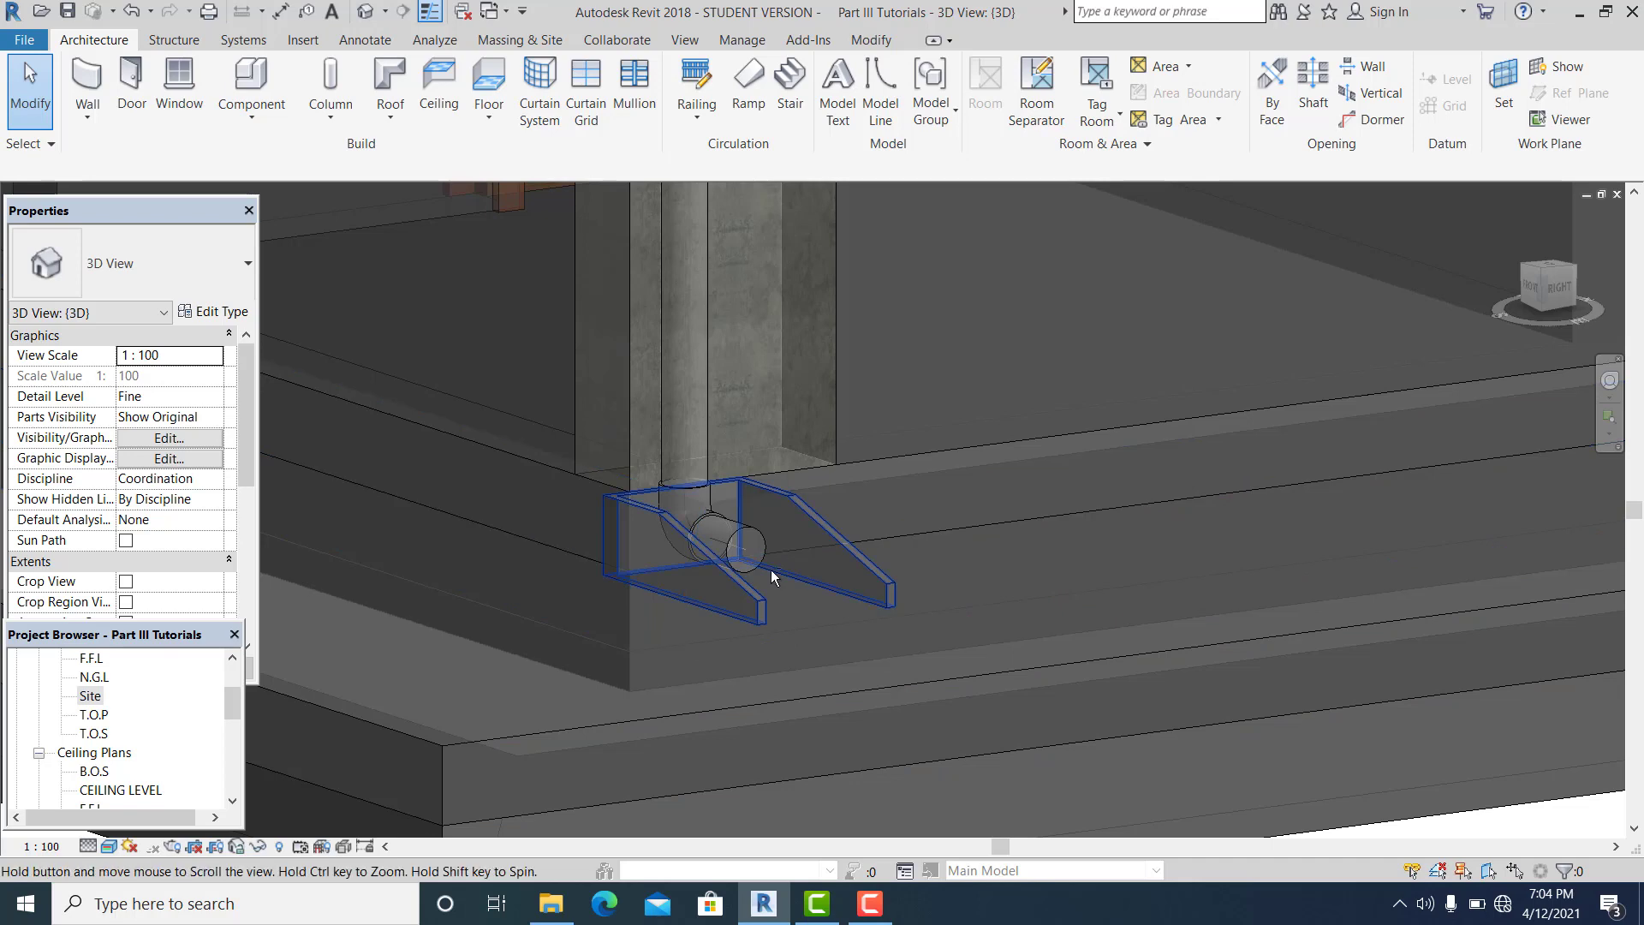
pyautogui.scroll(3, 771, 569)
pyautogui.keyDown('shift'); pyautogui.moveTo(778, 597); pyautogui.dragTo(874, 651, button='middle'); pyautogui.keyUp('shift')
# - Open the mirrored splash block's family for editing and show it in 3D
pyautogui.click(856, 600)
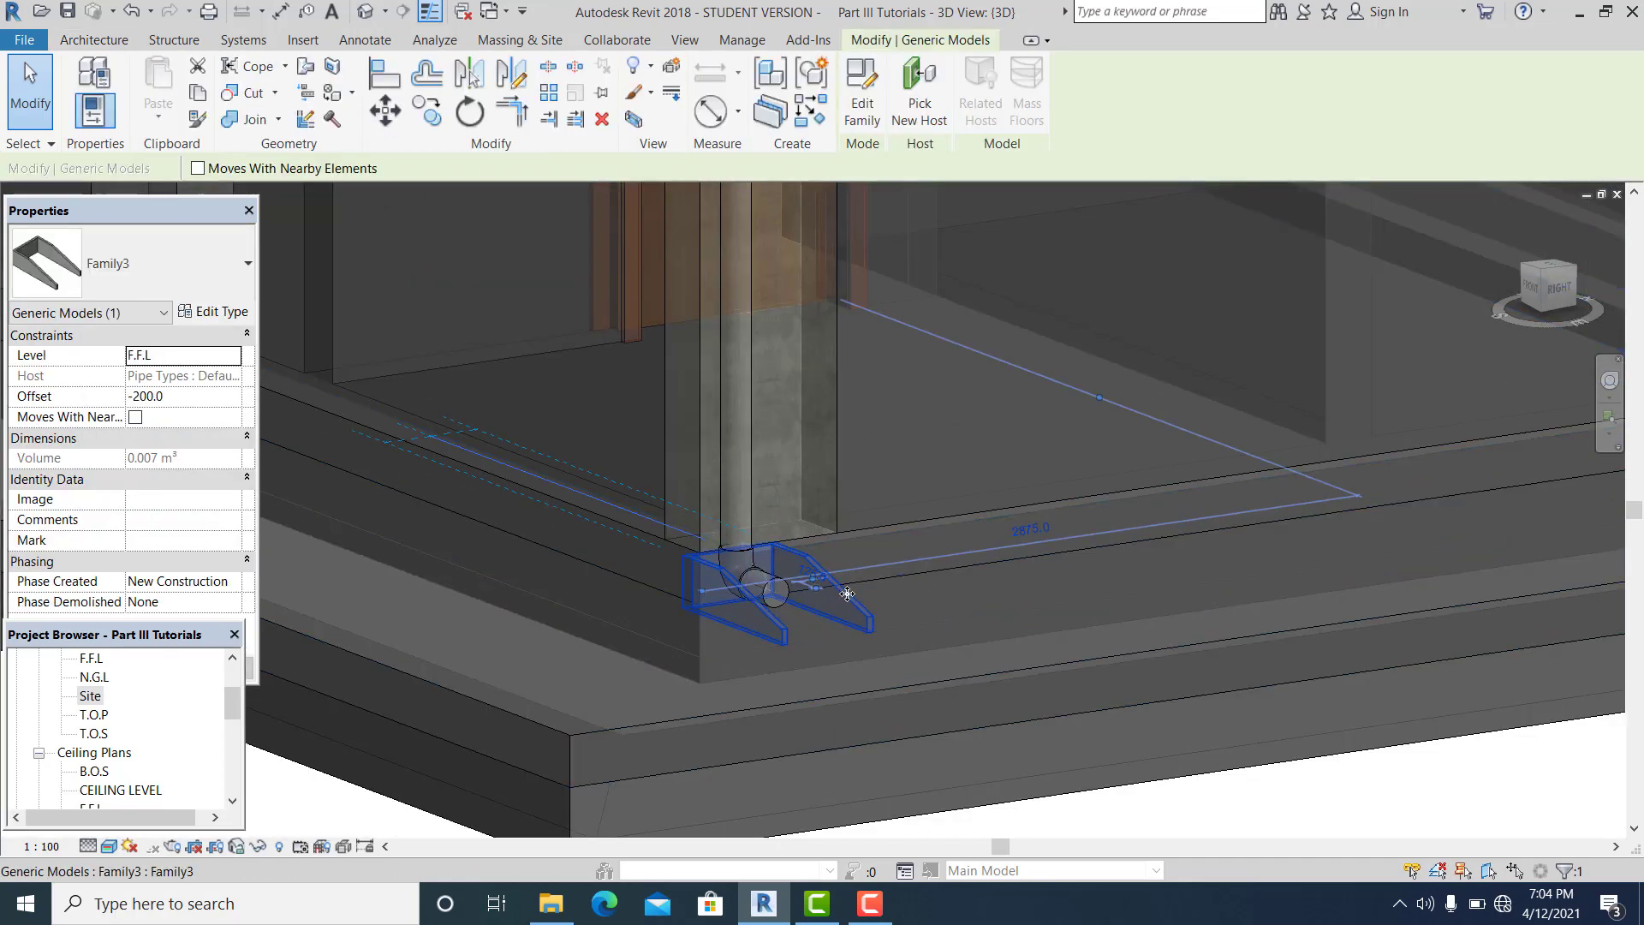
pyautogui.doubleClick(847, 594)
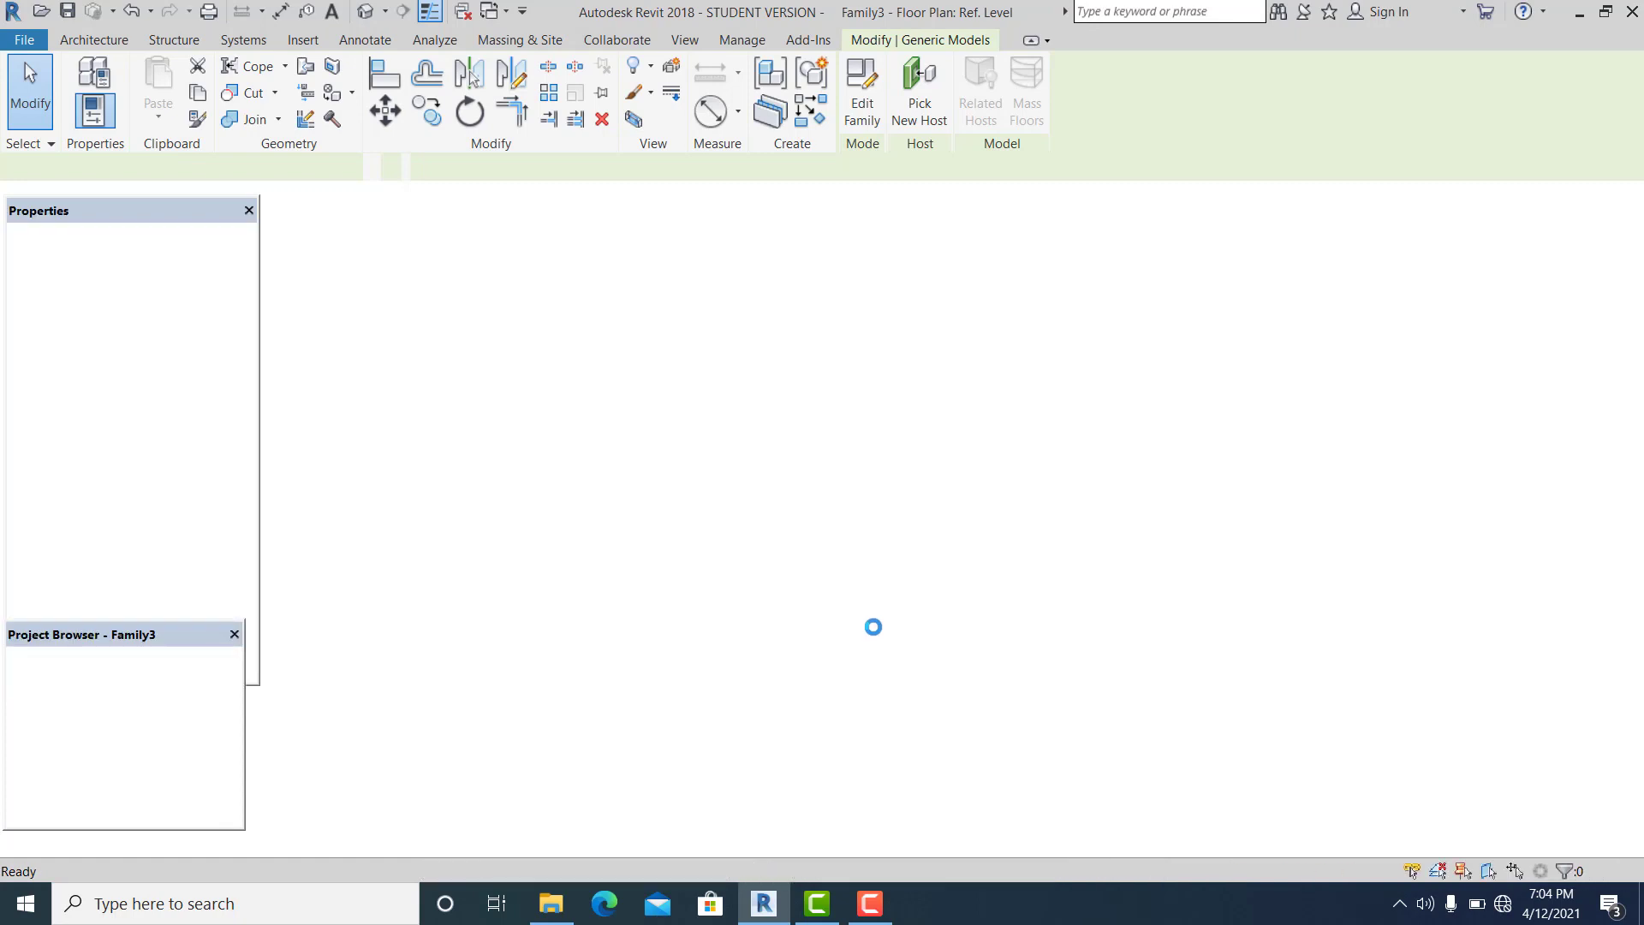
pyautogui.click(380, 21)
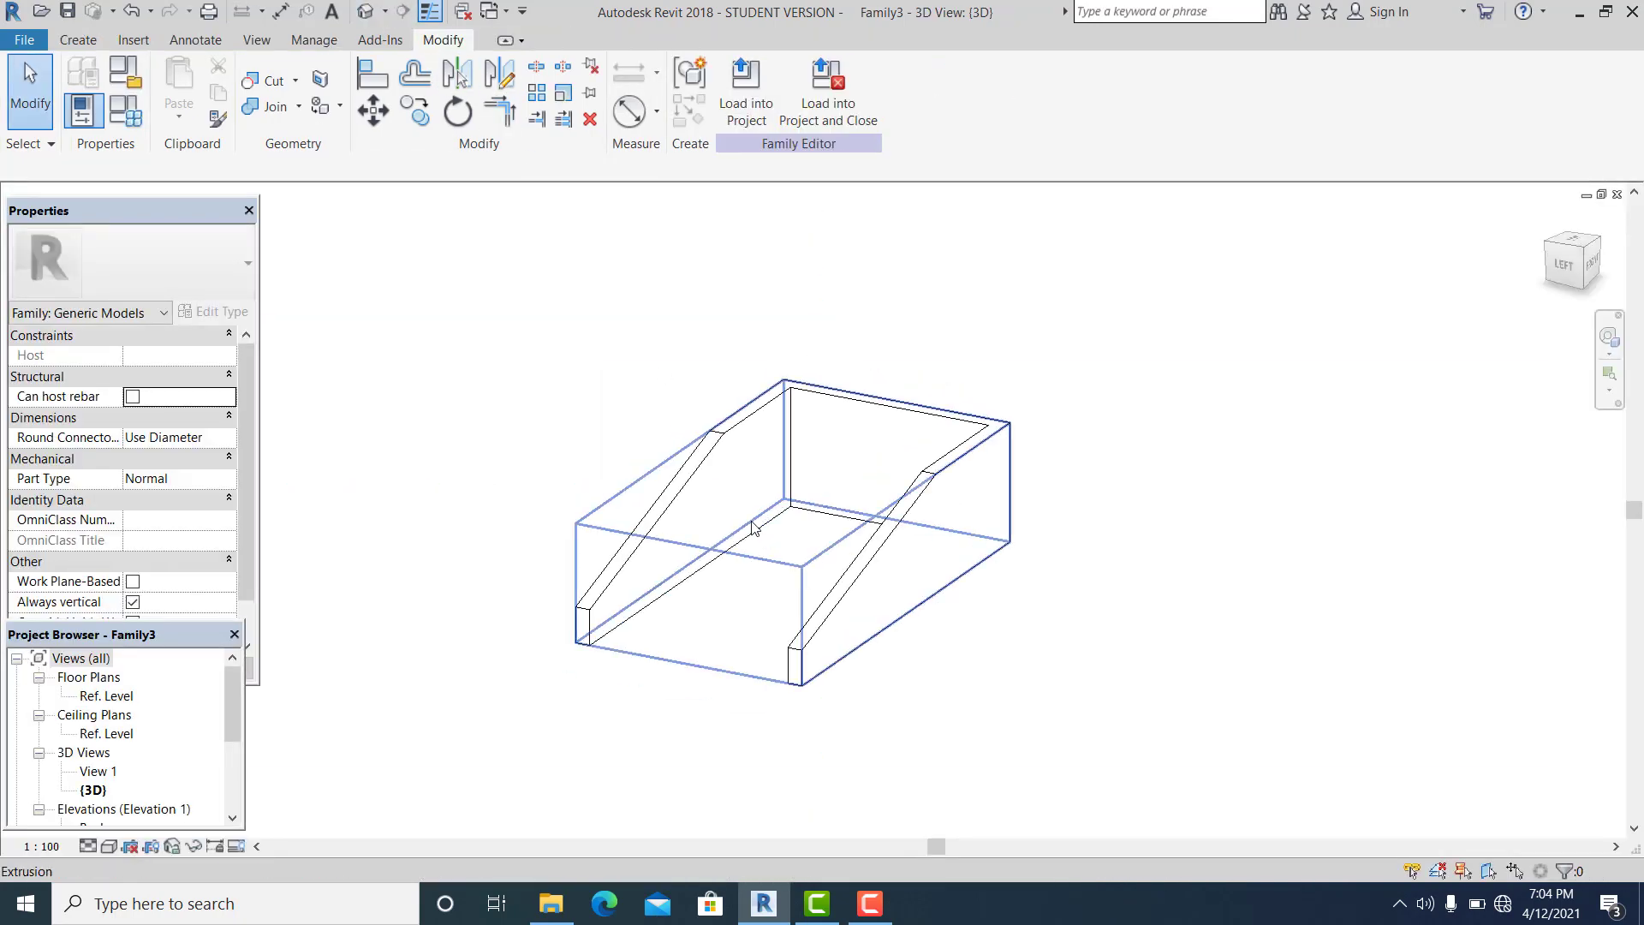
# - Raise the underside of the rectangular void to about 28 mm above the Ref. Level, leaving a solid floor in the block
pyautogui.click(692, 494)
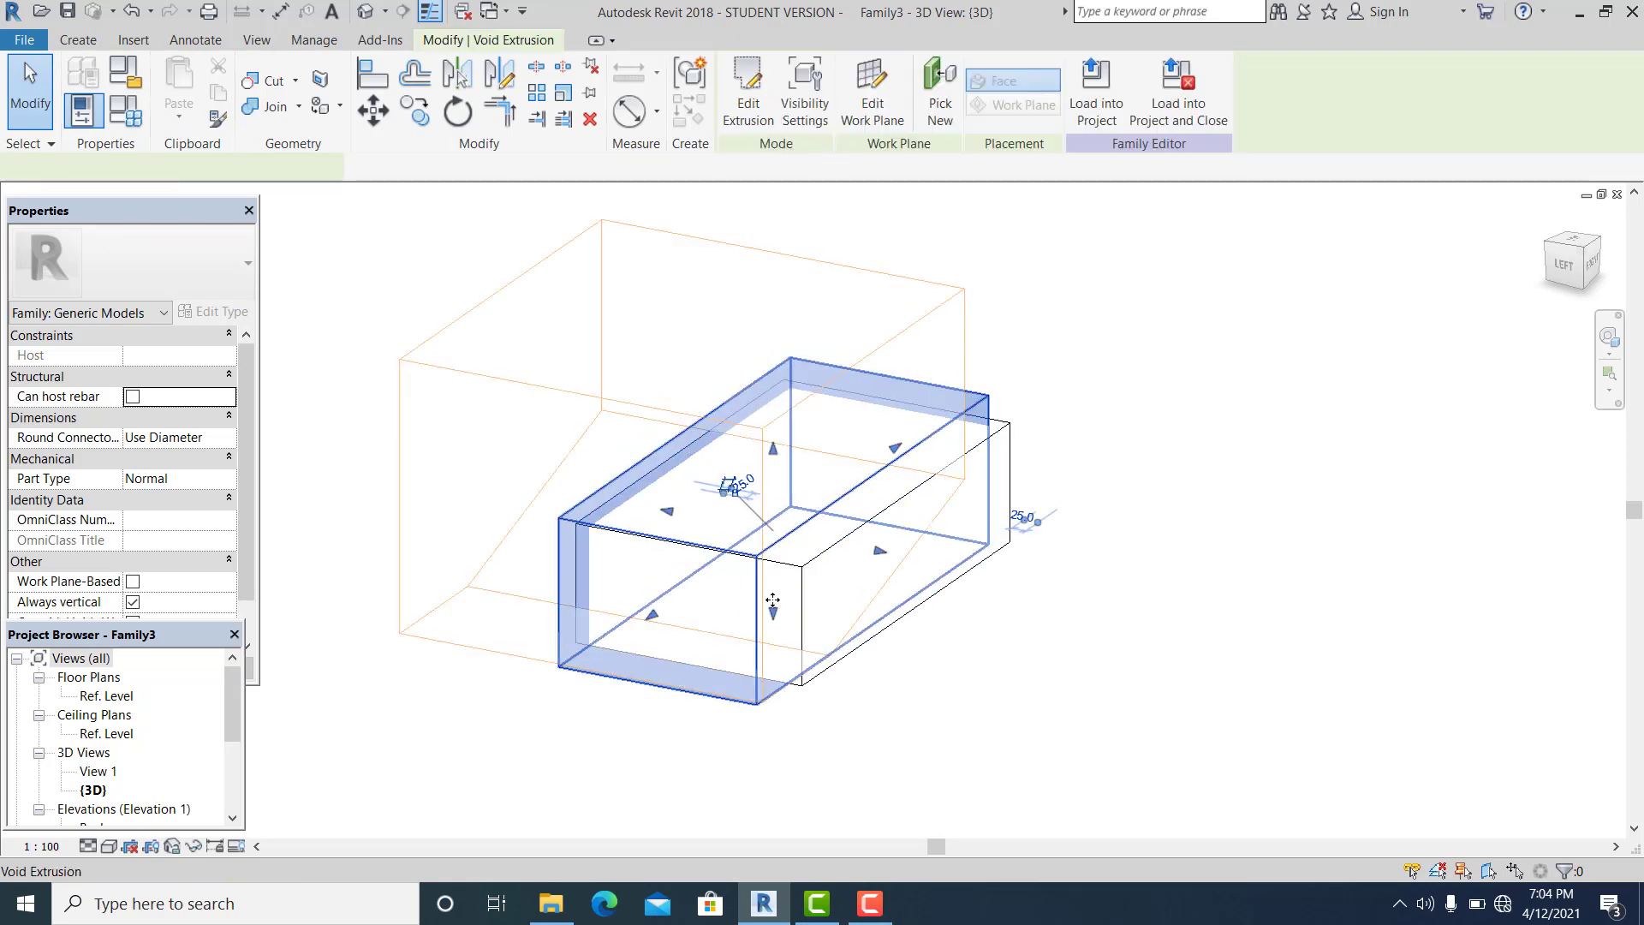
pyautogui.moveTo(775, 594); pyautogui.dragTo(776, 595)
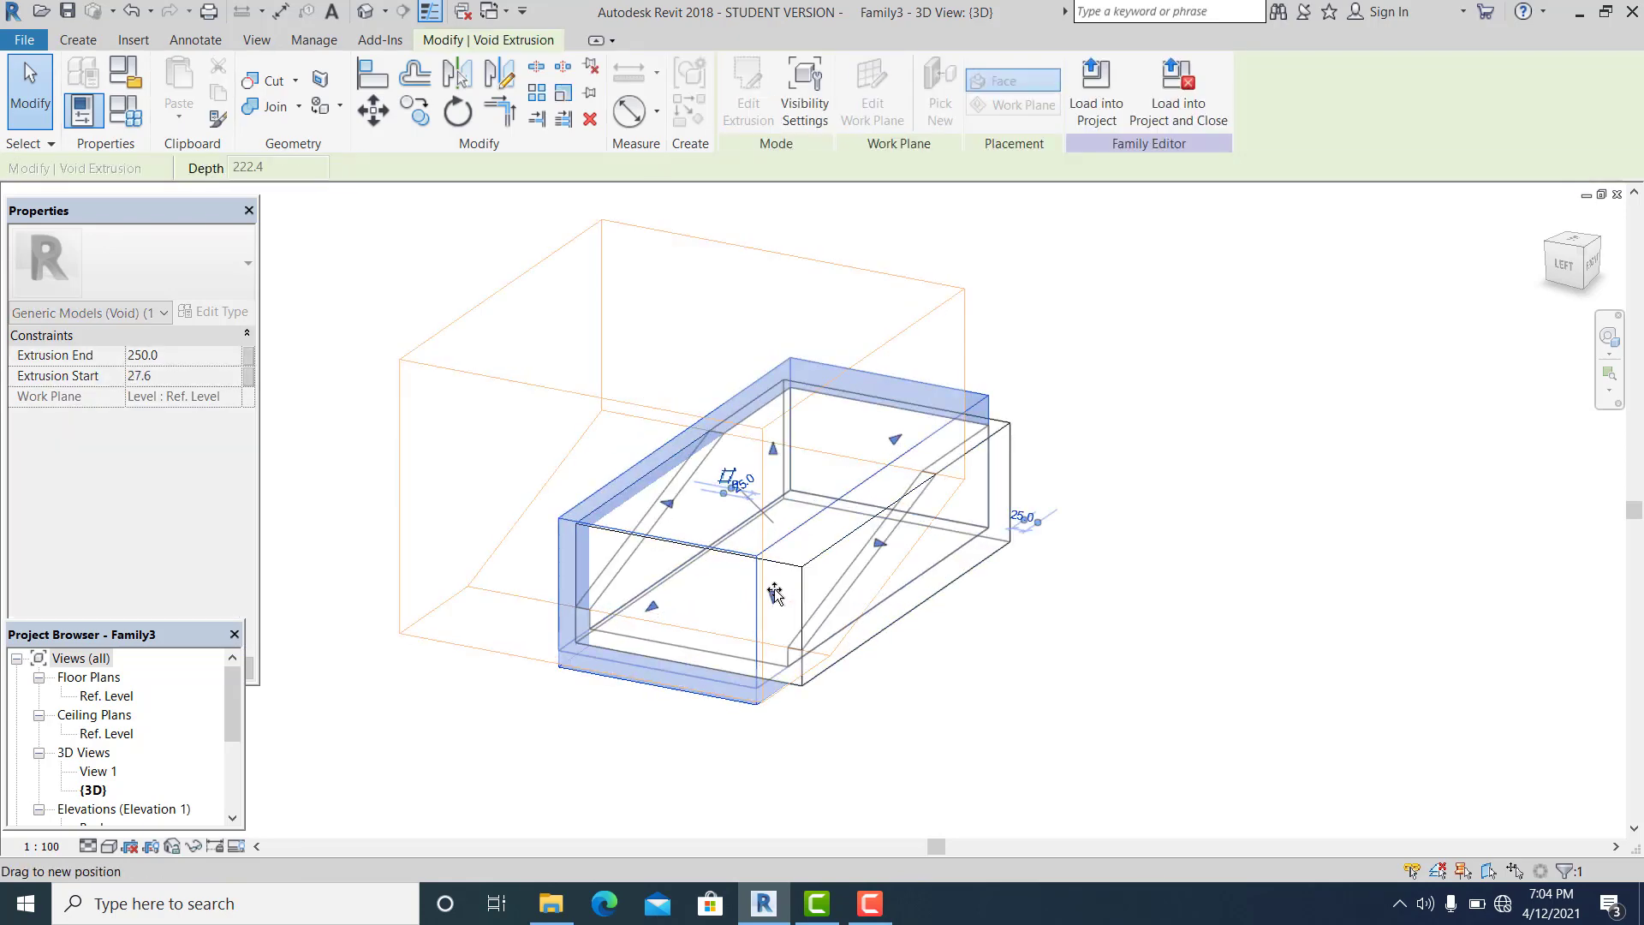
pyautogui.click(1236, 758)
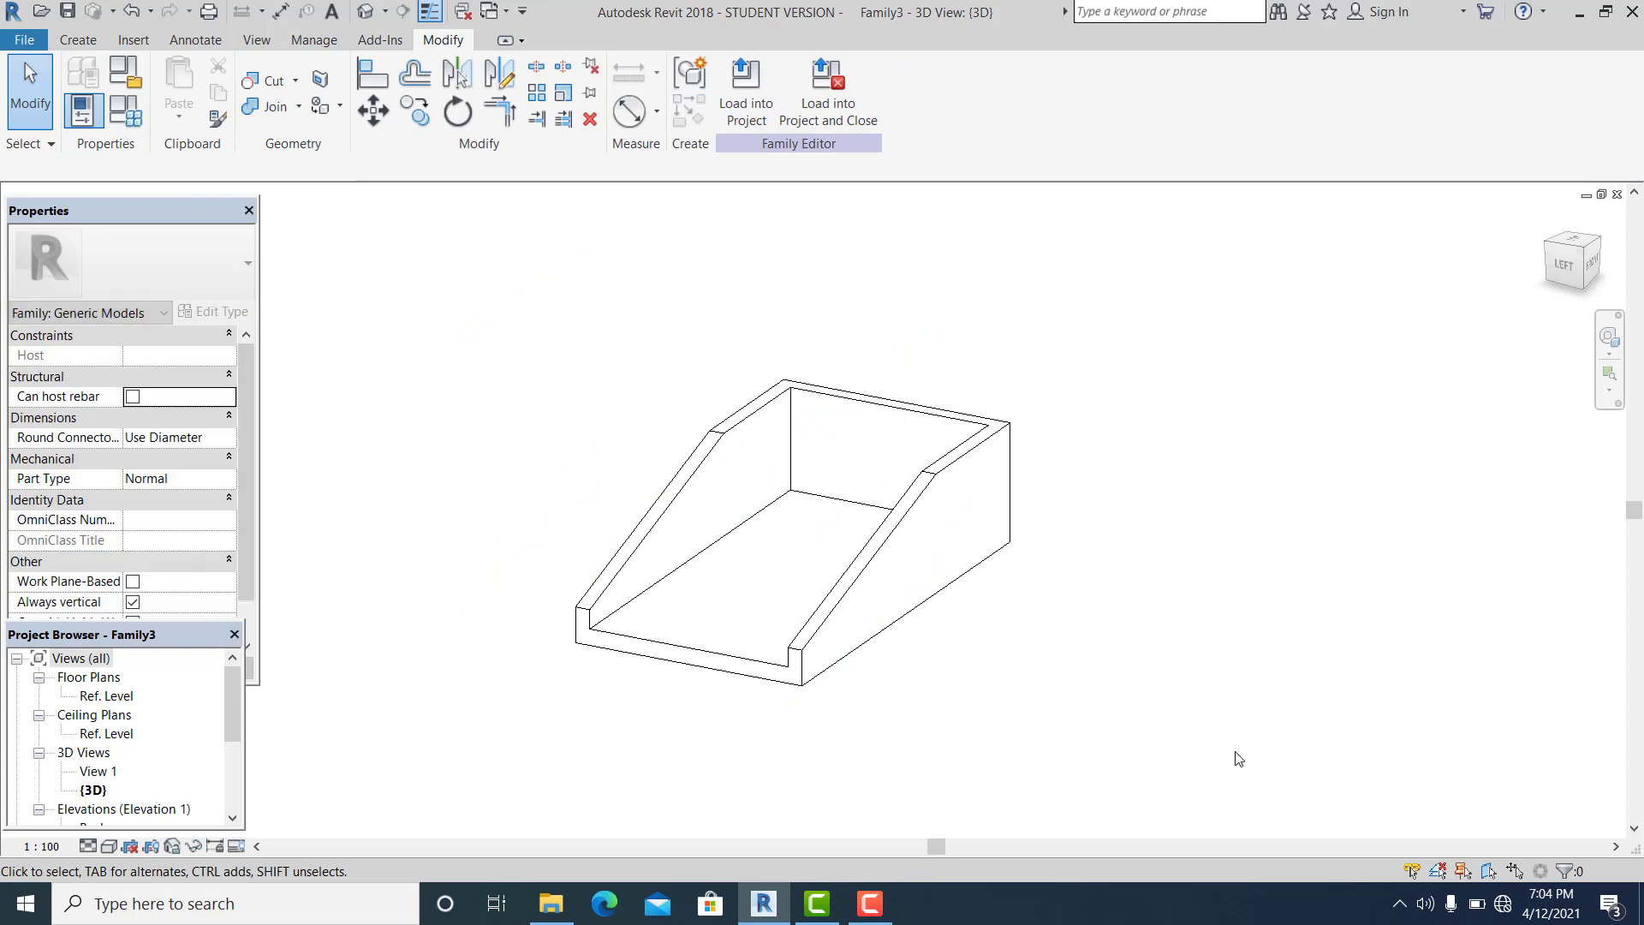
# - Load the edited family back into the project, overwriting the existing version and its parameter values, and view the block in 3D
pyautogui.click(761, 104)
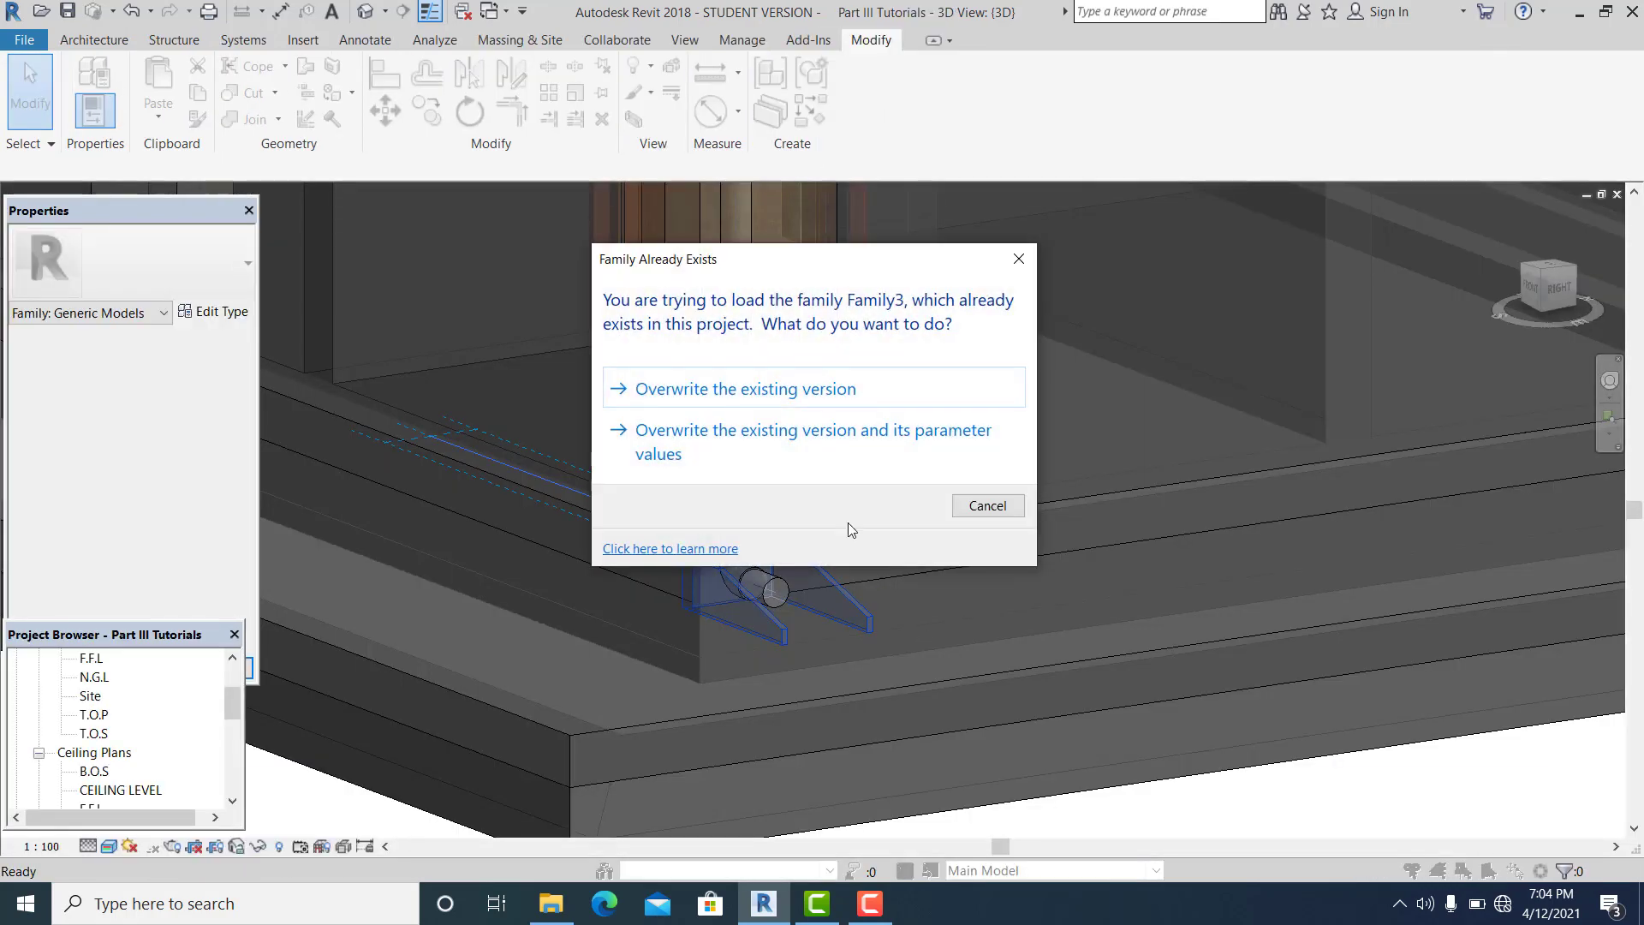
pyautogui.click(775, 445)
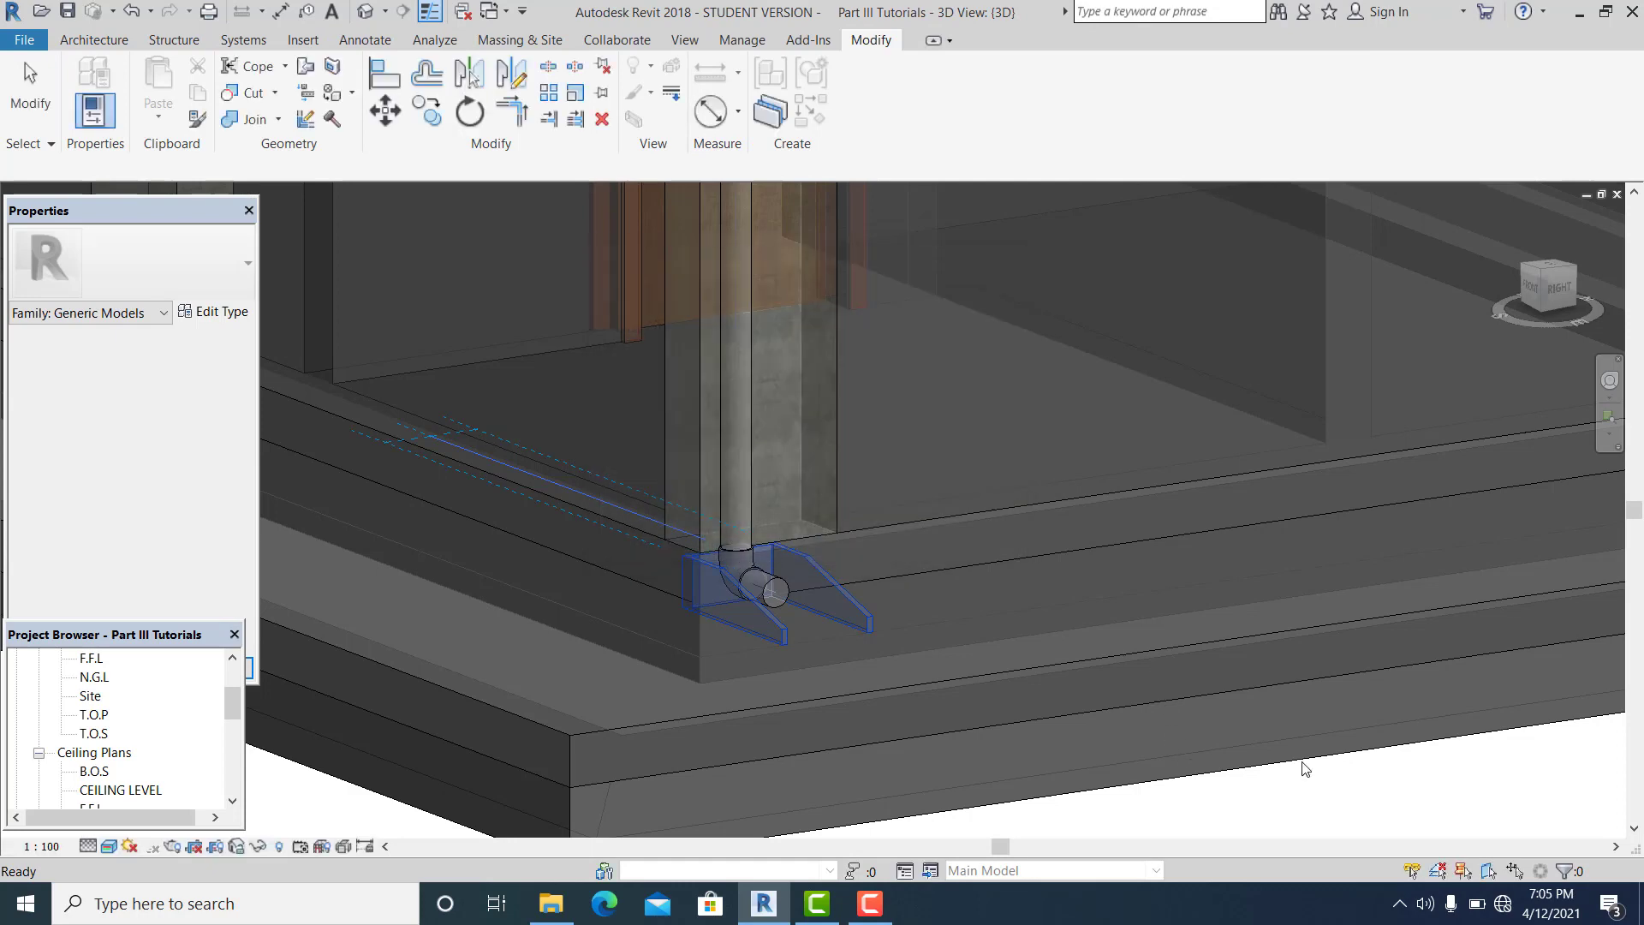
pyautogui.keyDown('shift'); pyautogui.moveTo(1062, 717); pyautogui.dragTo(1021, 725, button='middle'); pyautogui.keyUp('shift')
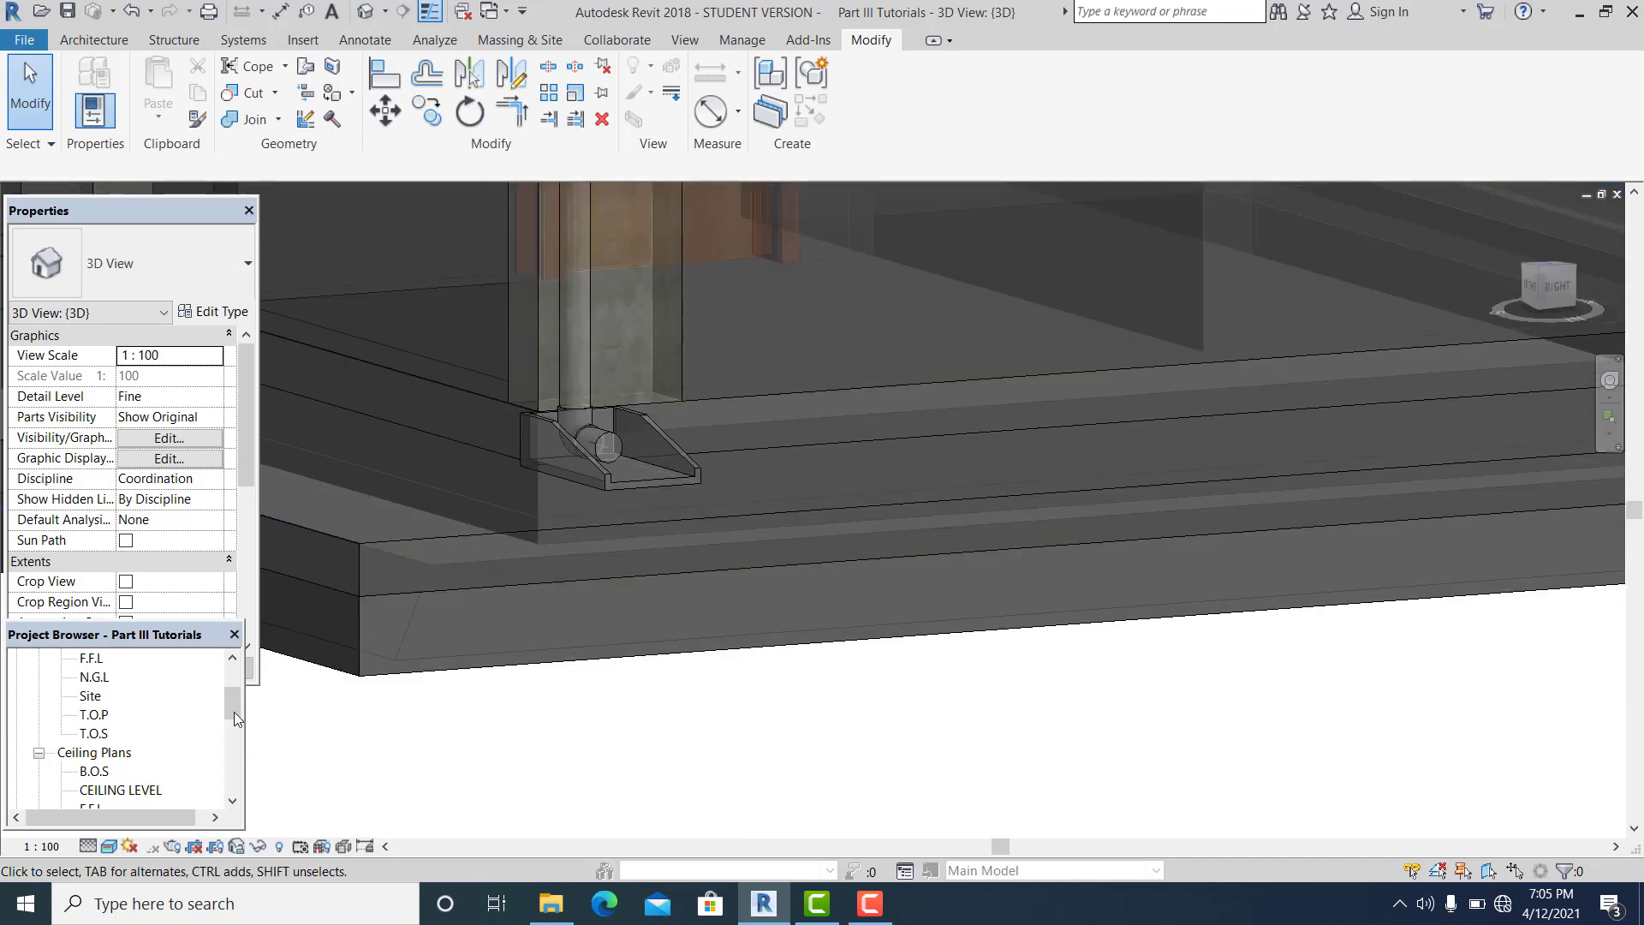
# - Open the Section 1 view and examine the splash blocks and rainwater pipe outlets at both ends of the building
pyautogui.moveTo(233, 711); pyautogui.dragTo(231, 772)
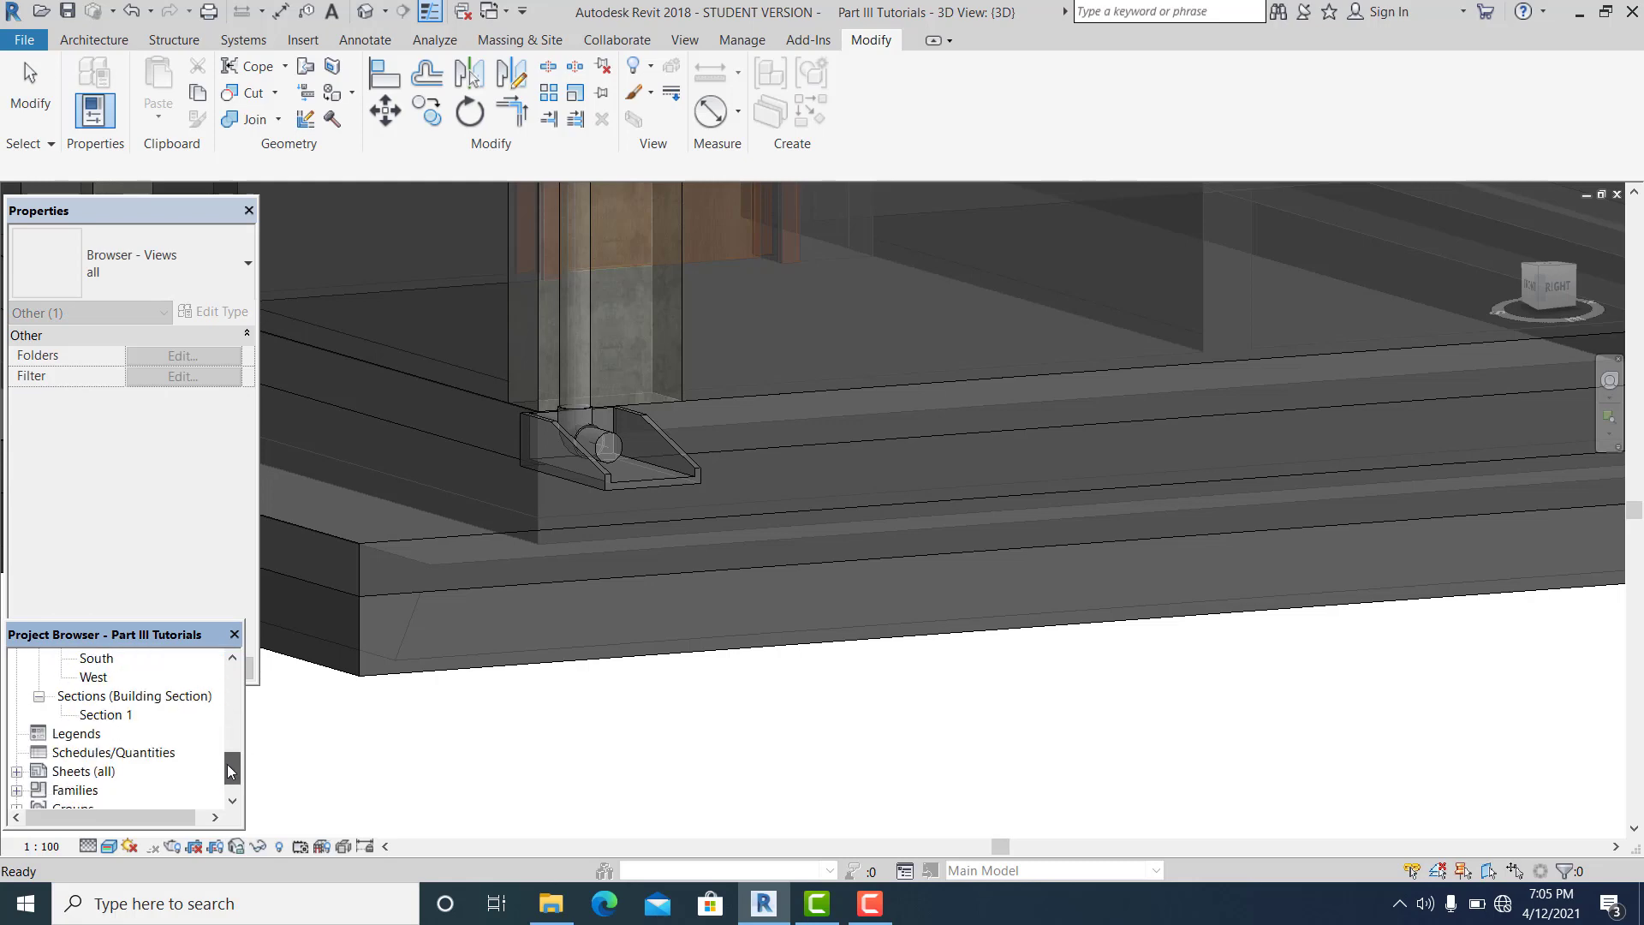
pyautogui.doubleClick(103, 715)
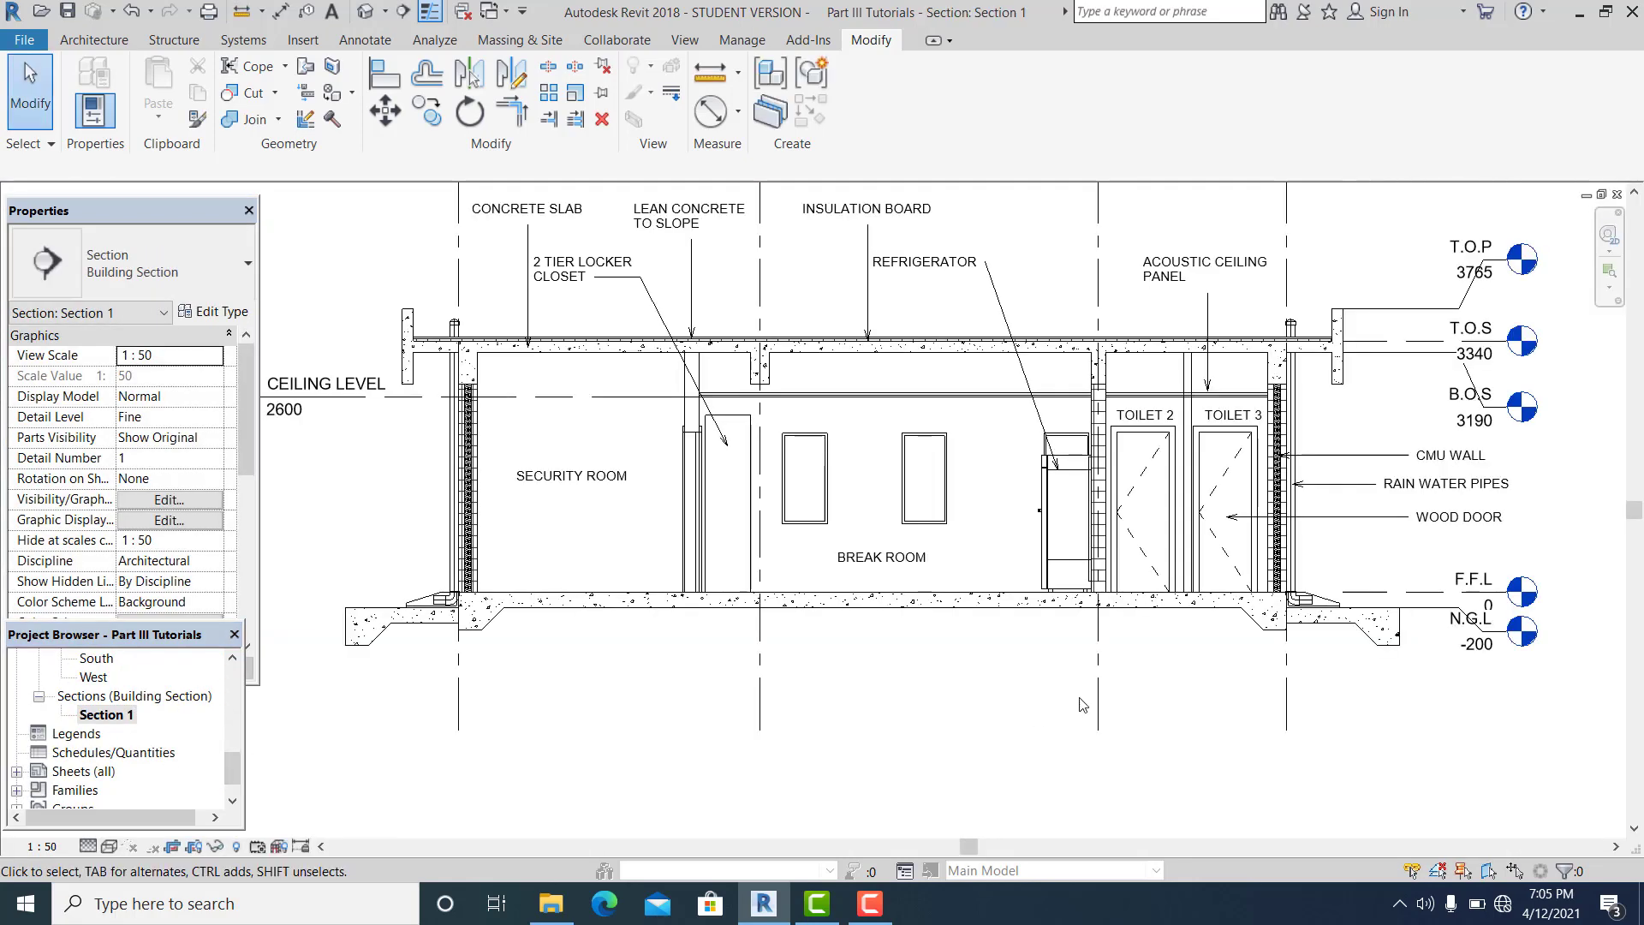
pyautogui.scroll(6, 1229, 631)
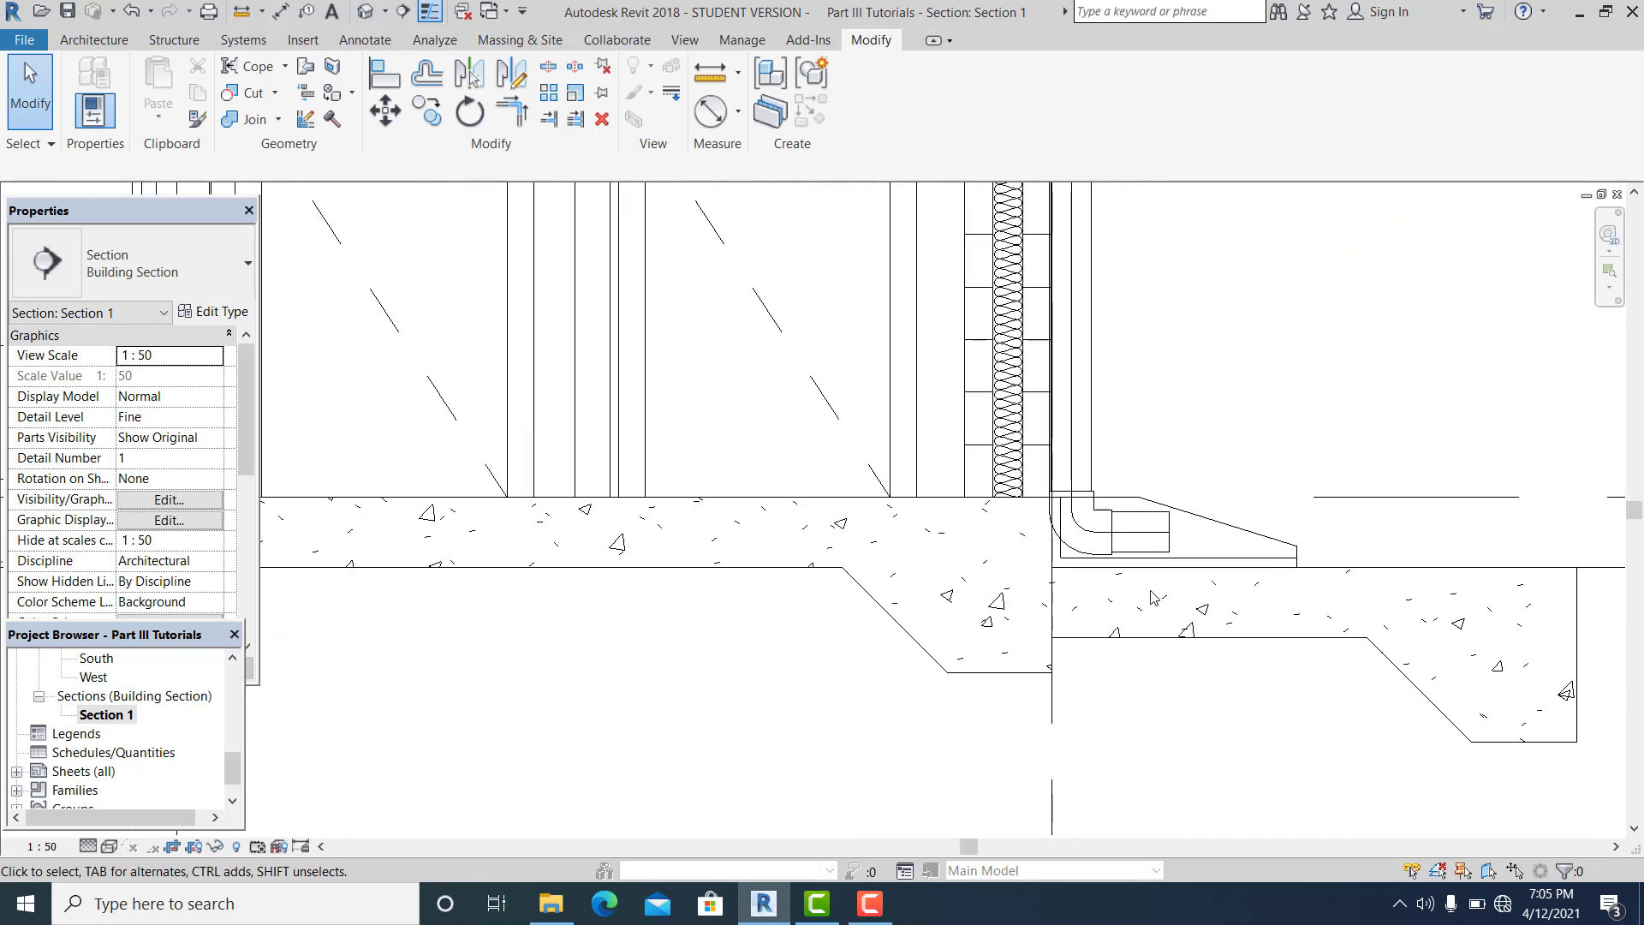
pyautogui.scroll(-4, 1189, 591)
pyautogui.moveTo(1153, 699); pyautogui.dragTo(1626, 701, button='middle')
pyautogui.moveTo(299, 591); pyautogui.dragTo(675, 594, button='middle')
pyautogui.scroll(5, 548, 590)
pyautogui.scroll(-1, 561, 587)
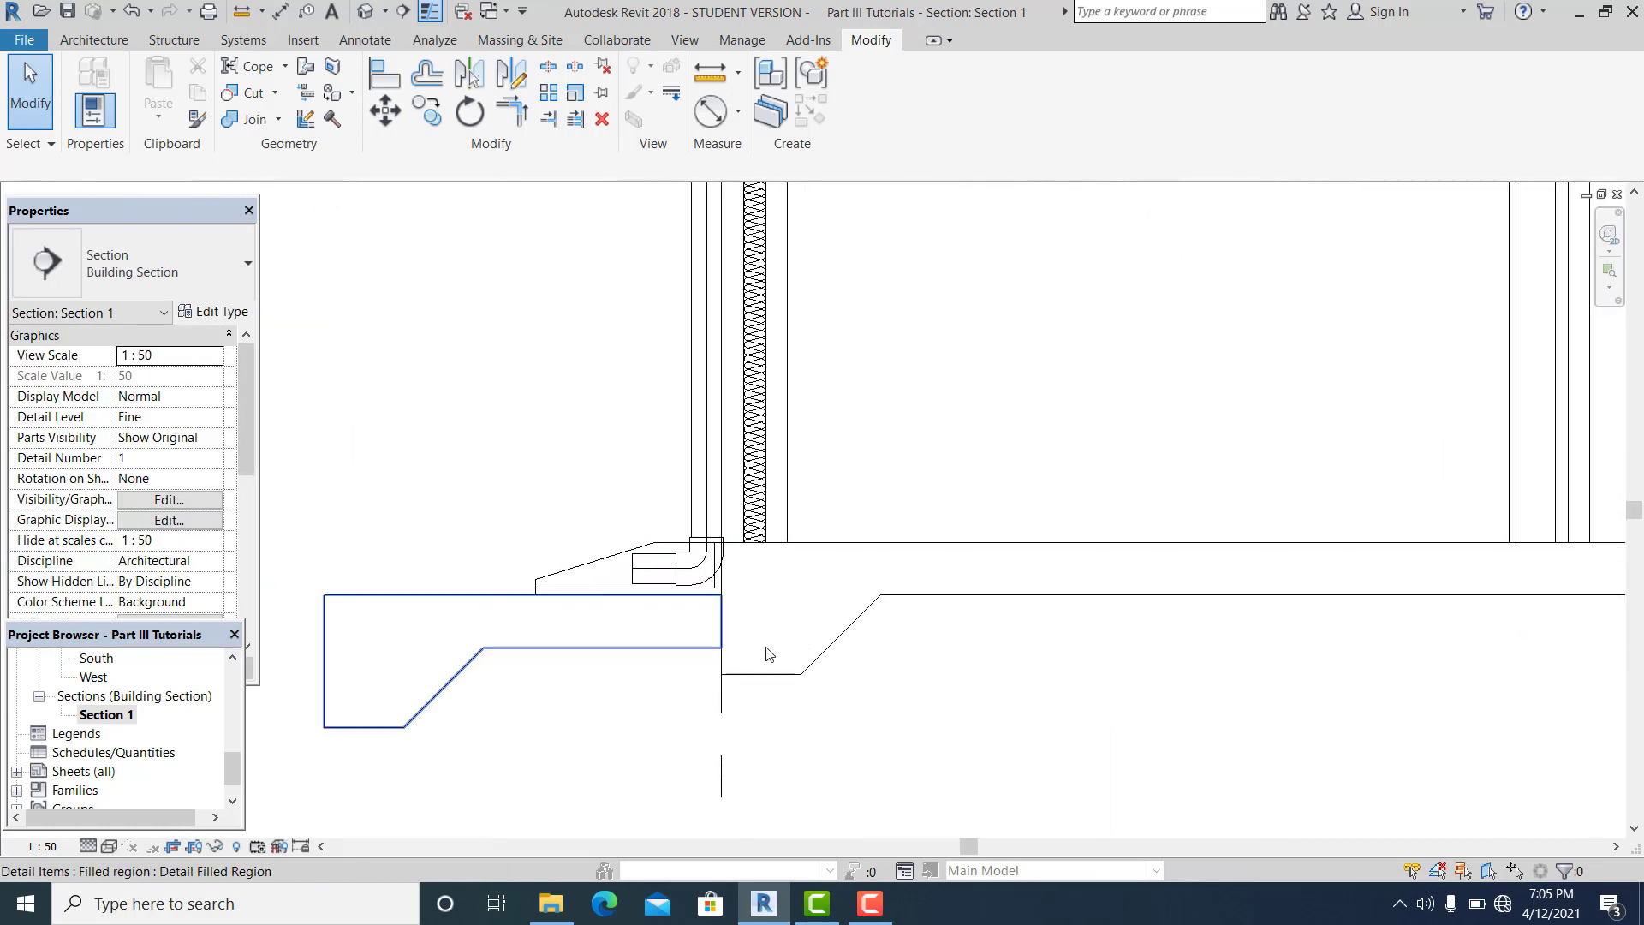
pyautogui.scroll(-4, 801, 666)
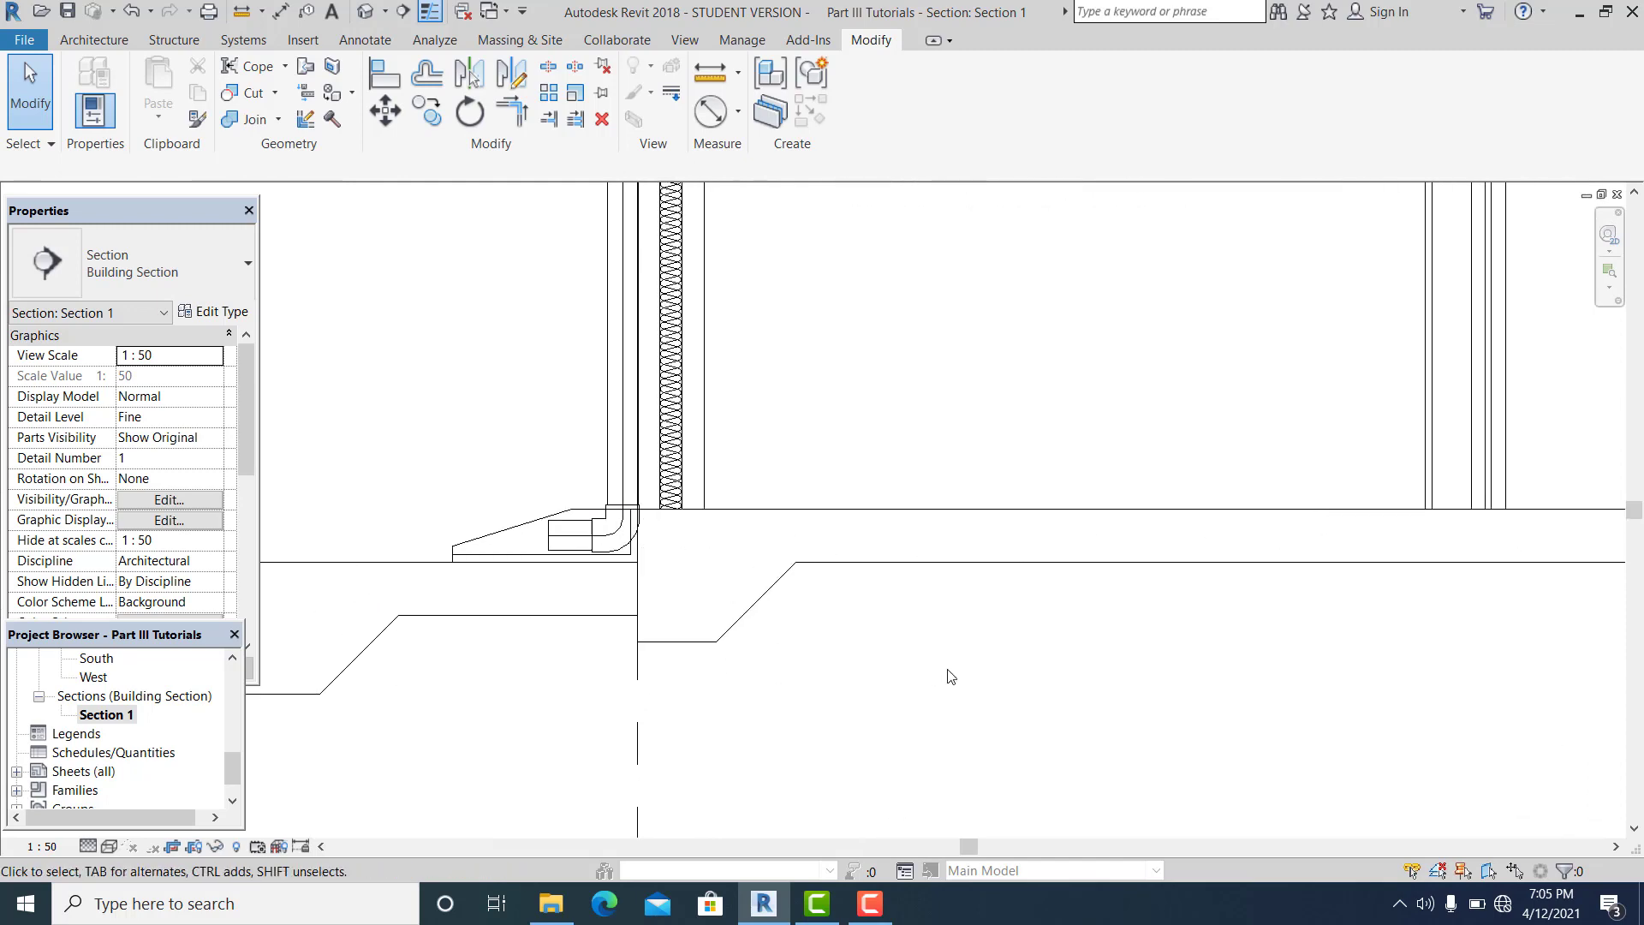
pyautogui.scroll(-5, 840, 707)
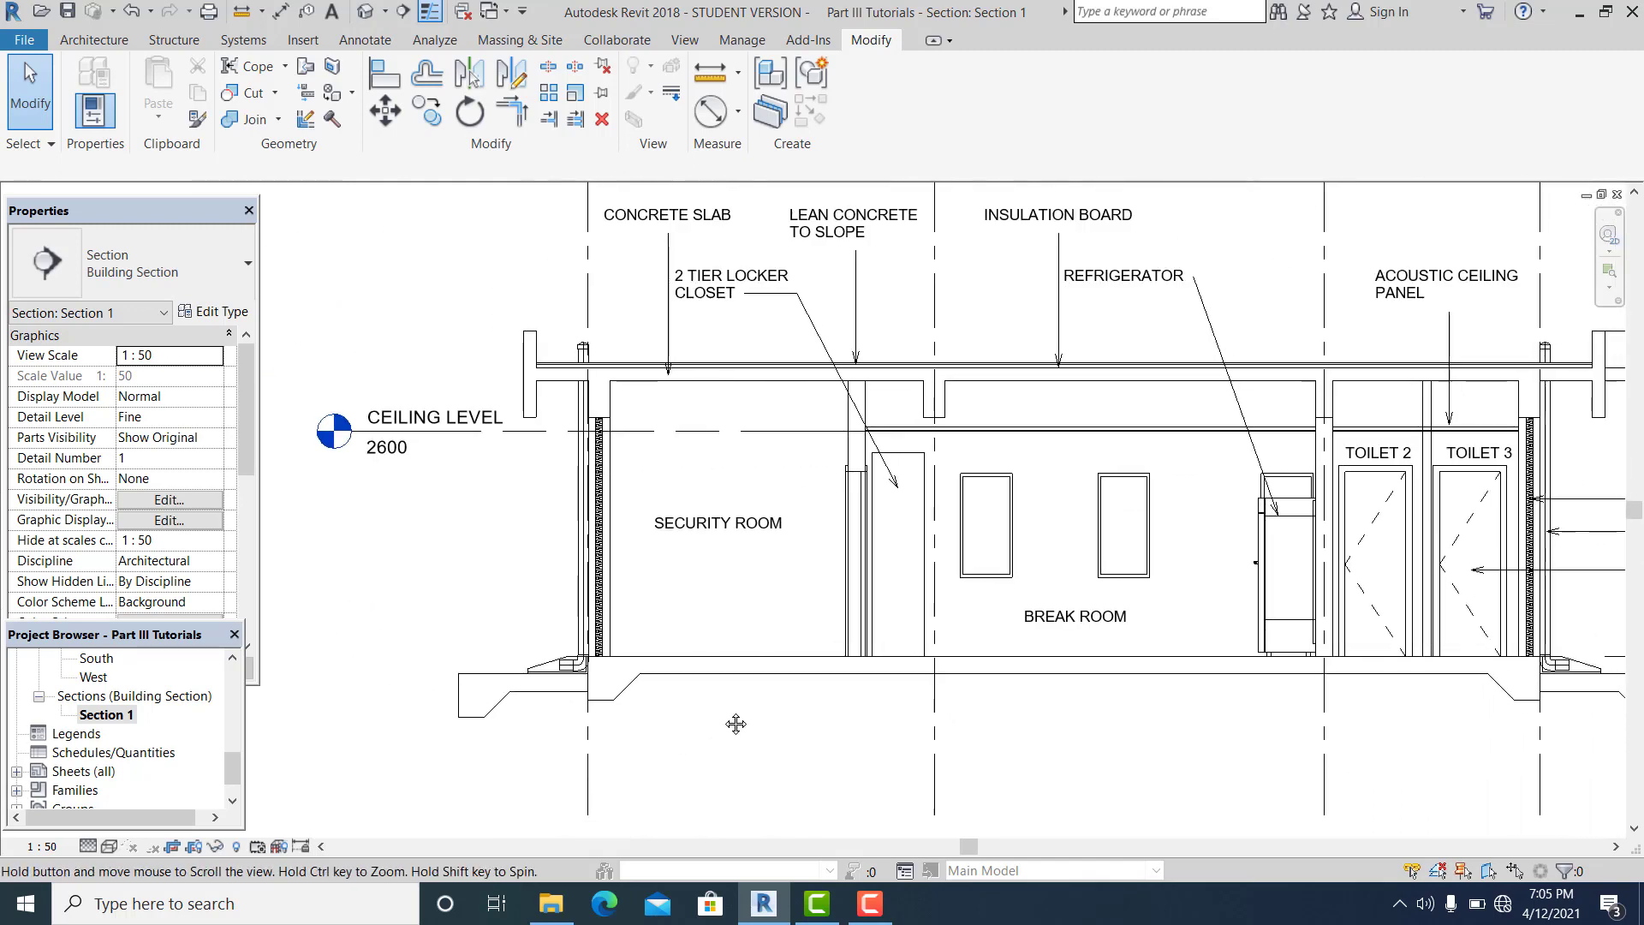
pyautogui.scroll(1, 863, 728)
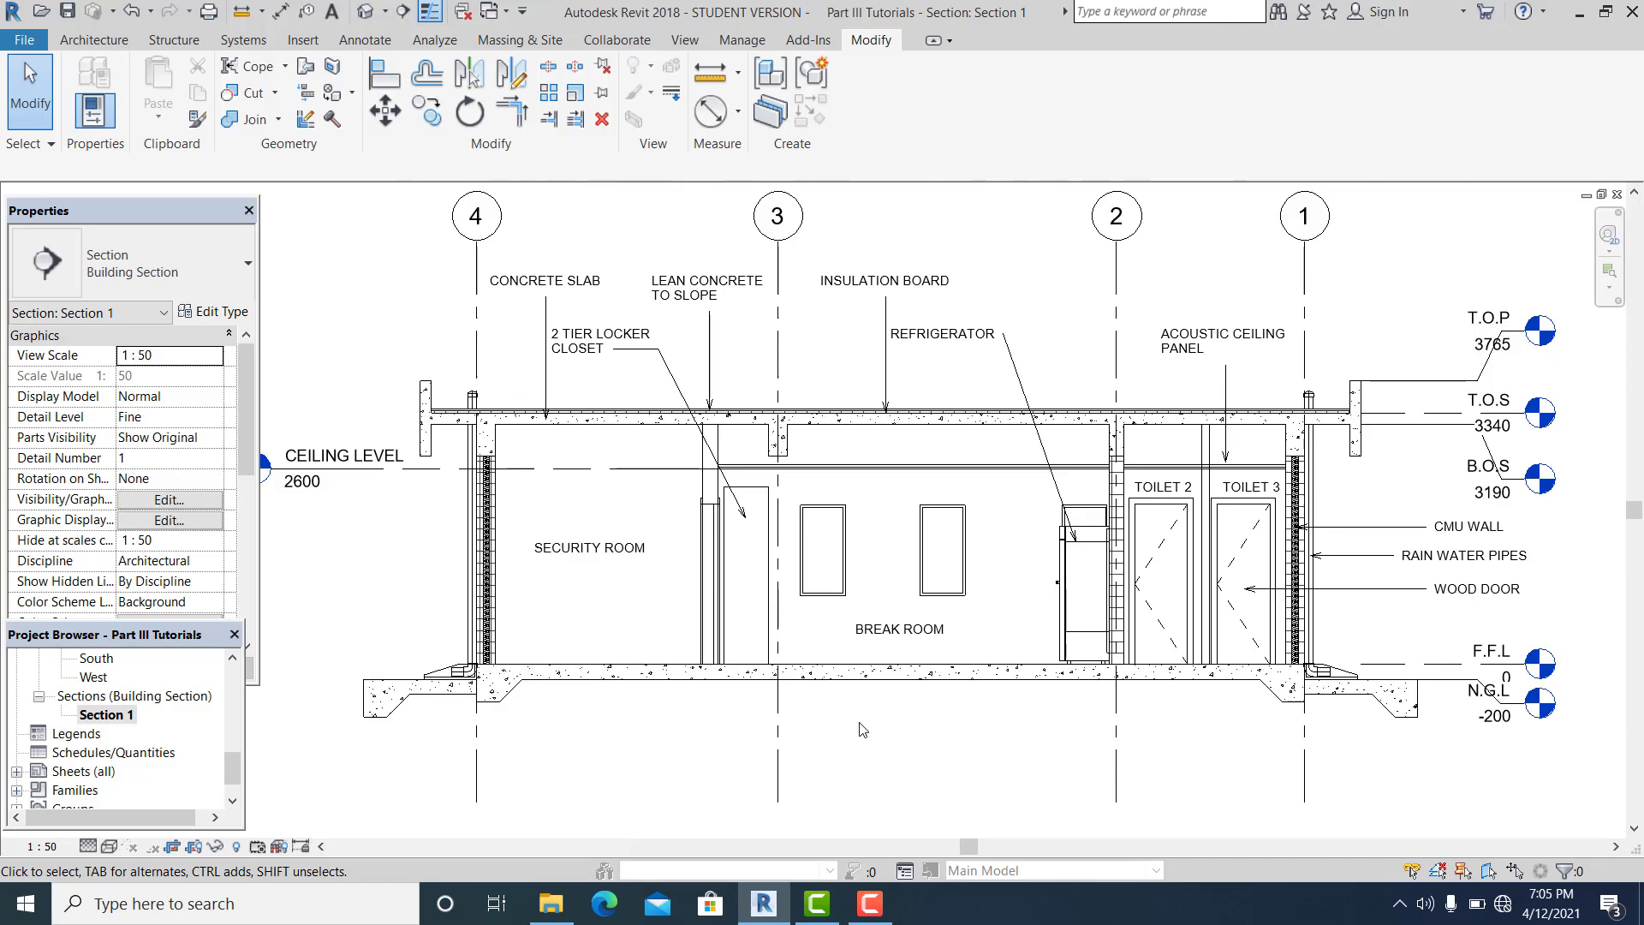
pyautogui.moveTo(967, 775); pyautogui.dragTo(1032, 777, button='middle')
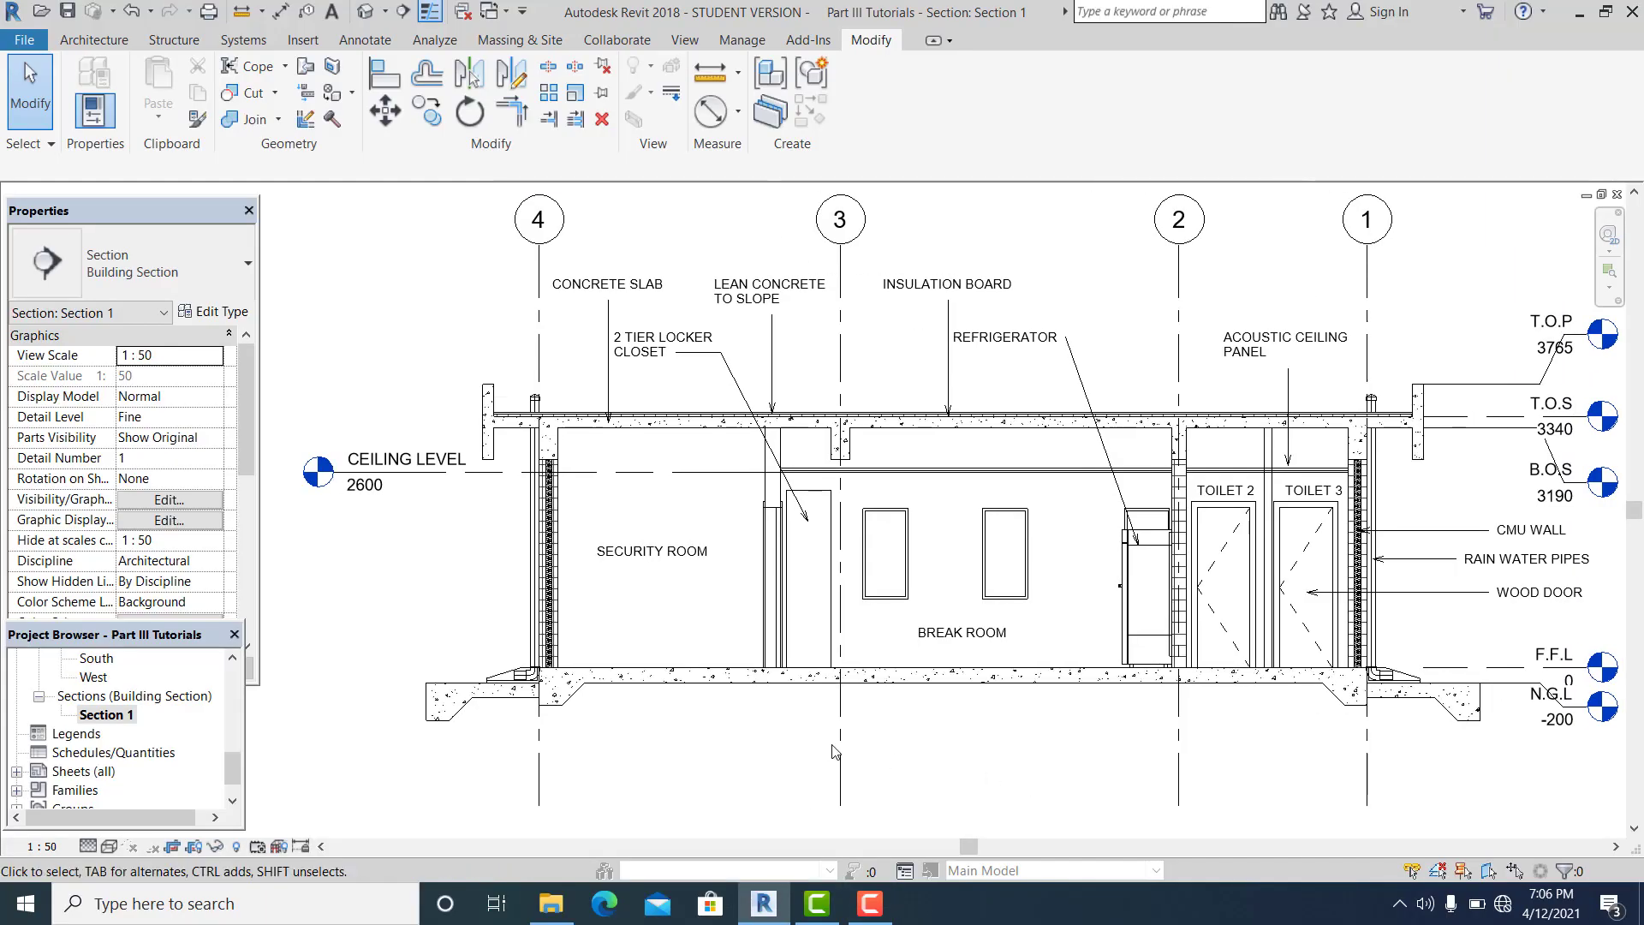
pyautogui.scroll(4, 836, 752)
pyautogui.scroll(3, 550, 741)
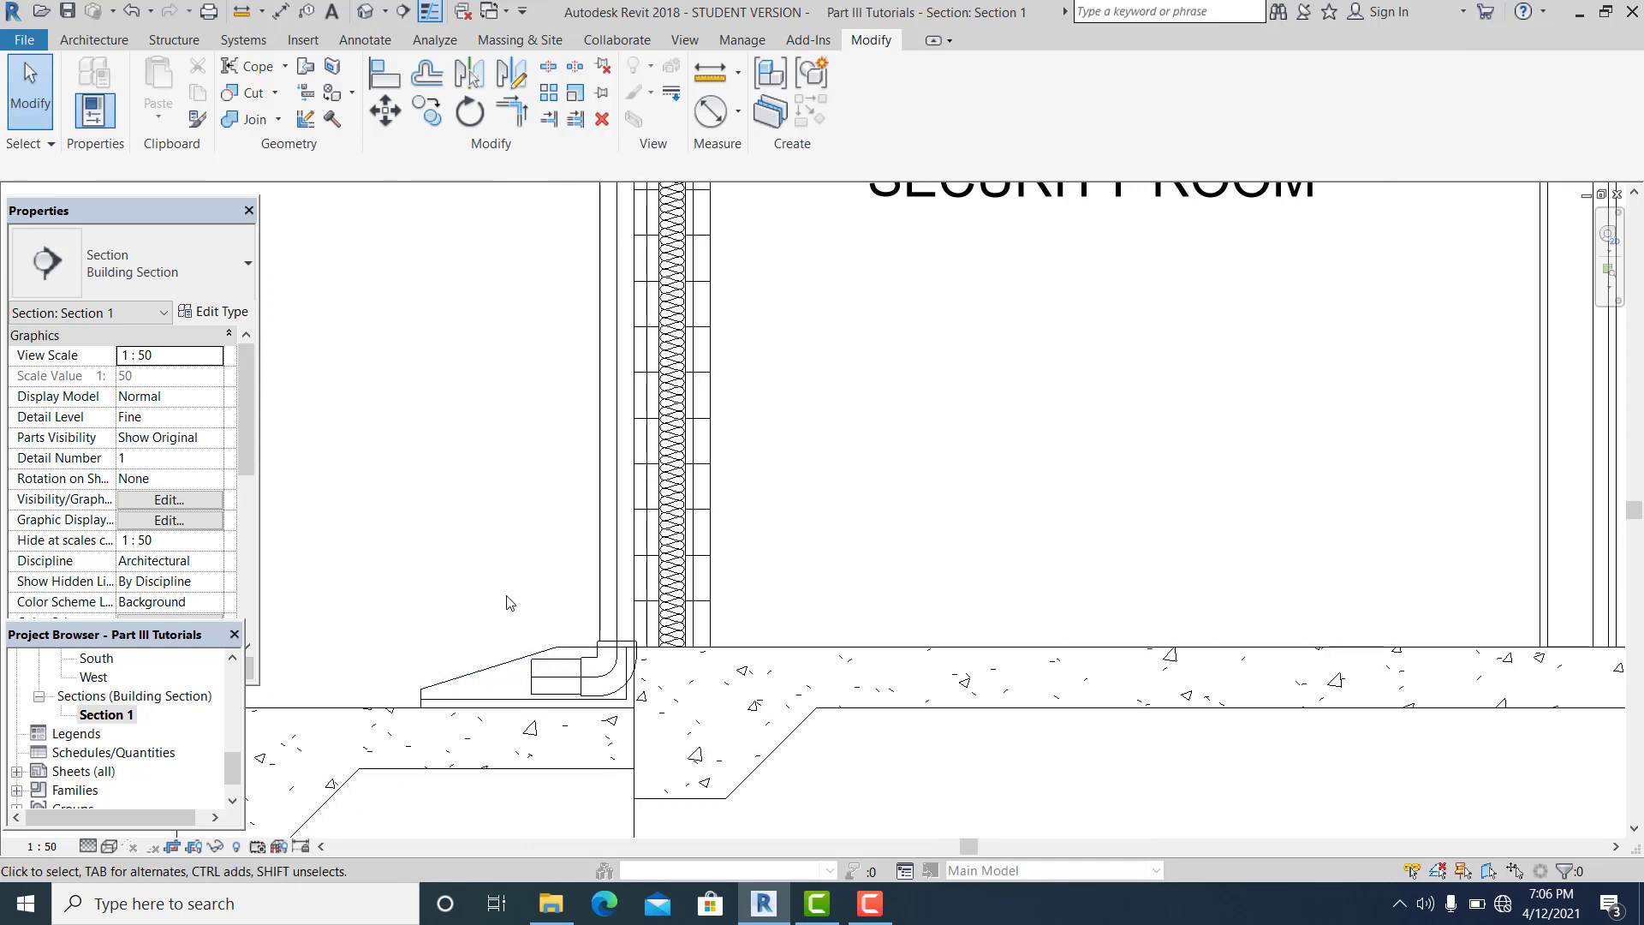
pyautogui.scroll(-5, 506, 604)
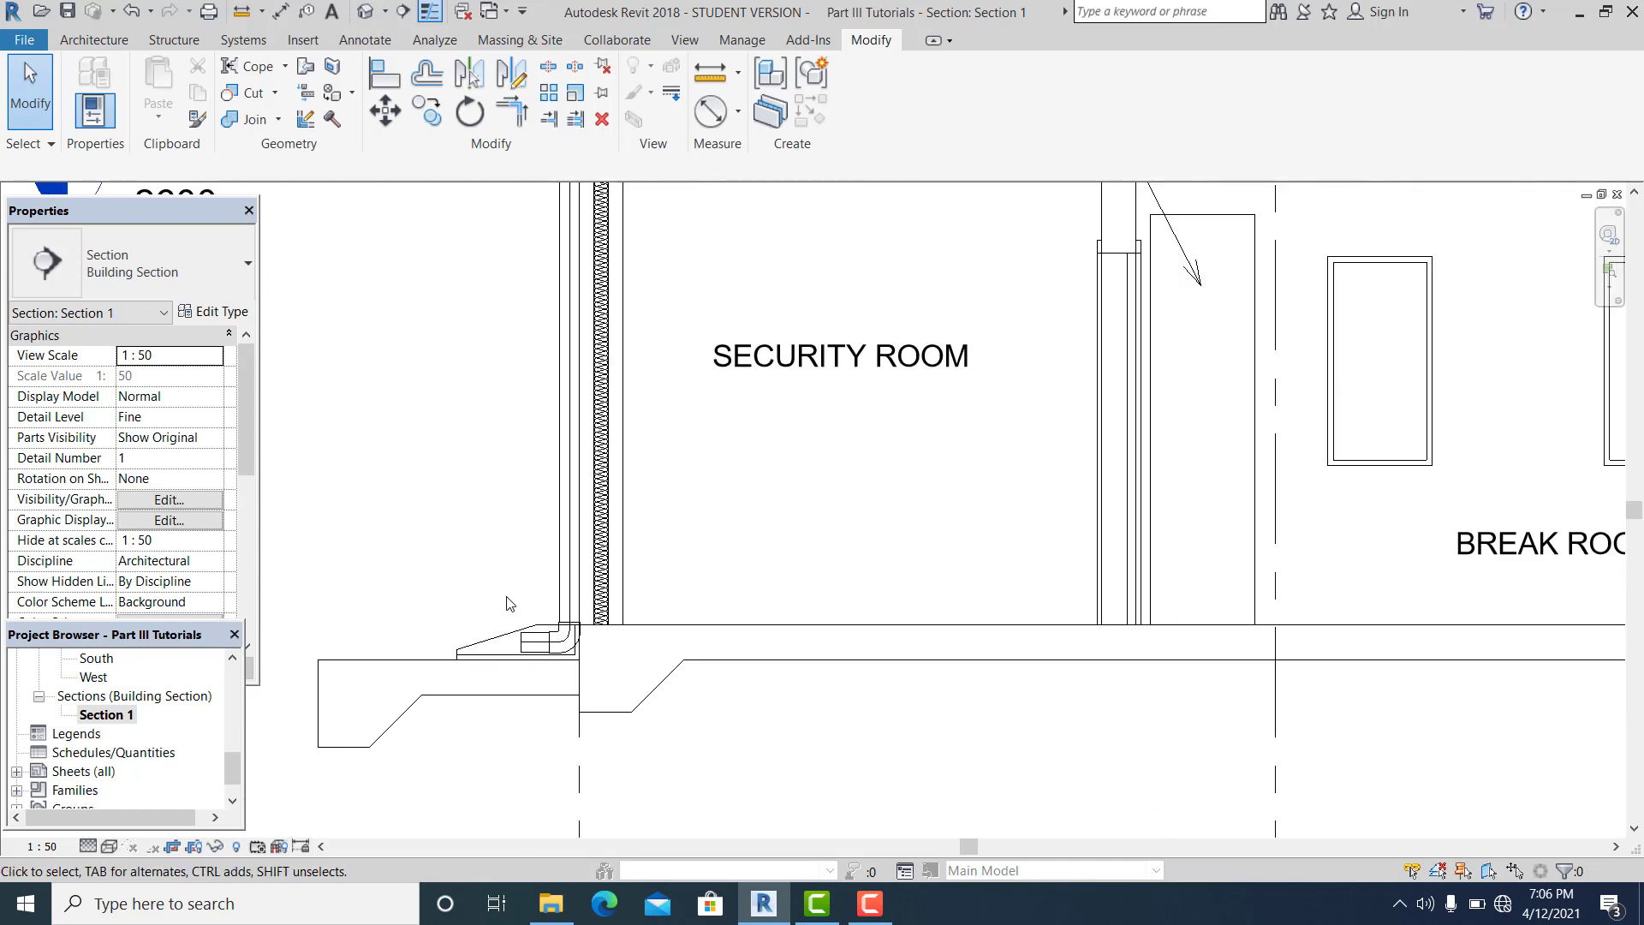
# - Start a filled region and duplicate the BEAM 6 type as PRECAST, keeping the Concrete [Drafting] fill pattern
pyautogui.scroll(3, 530, 674)
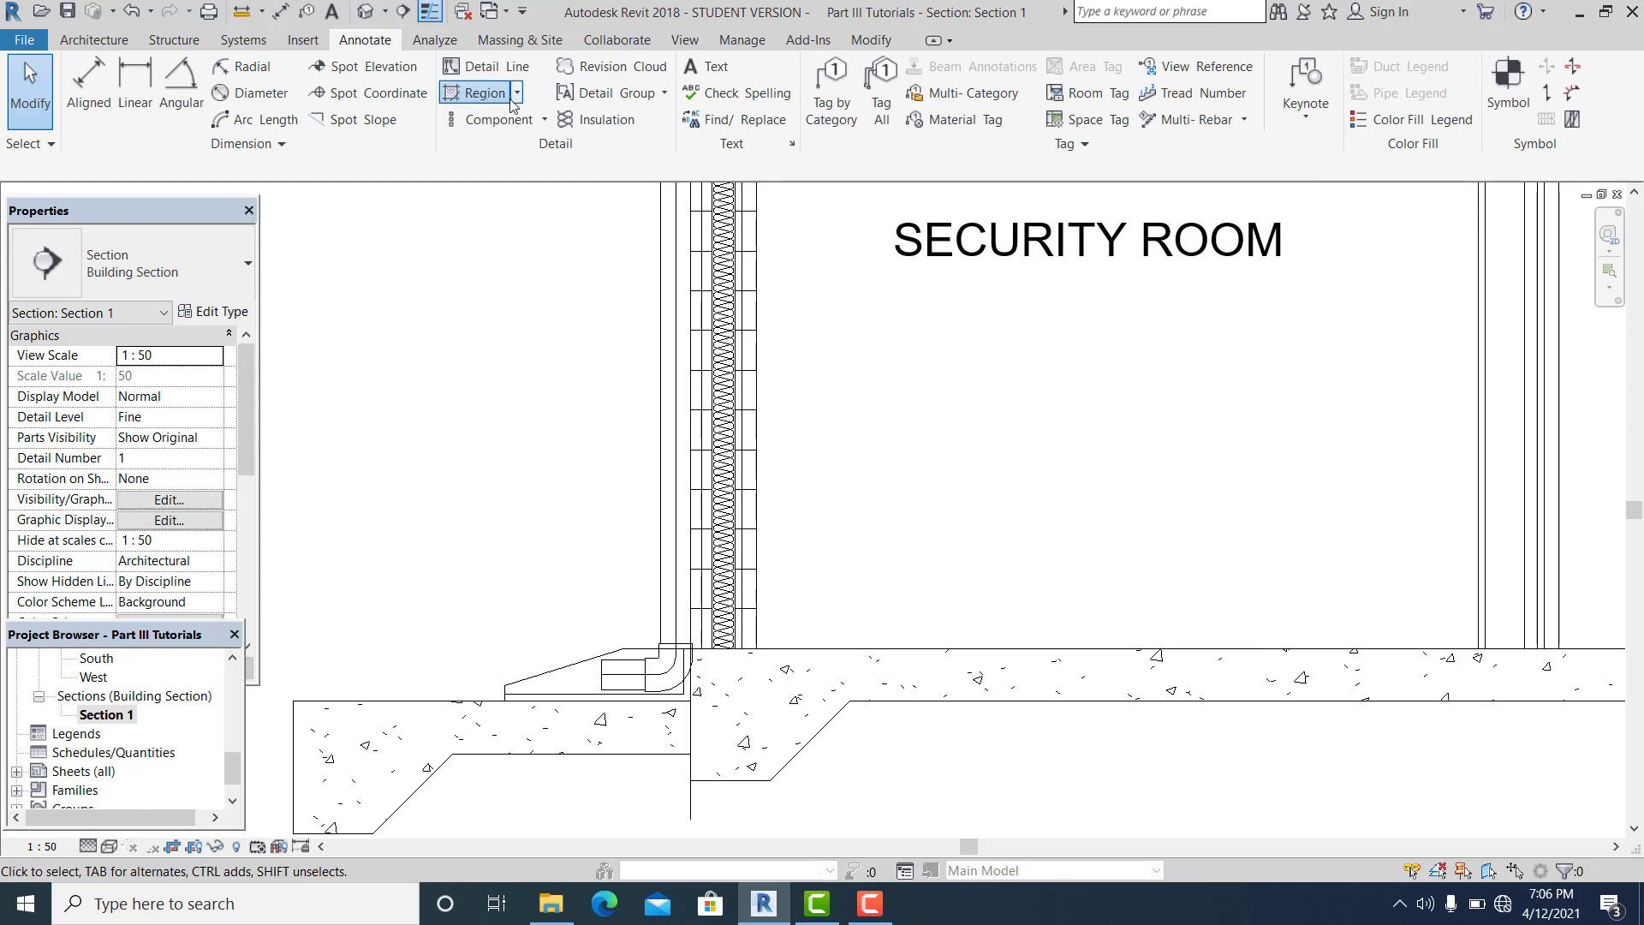
pyautogui.click(516, 92)
pyautogui.click(506, 129)
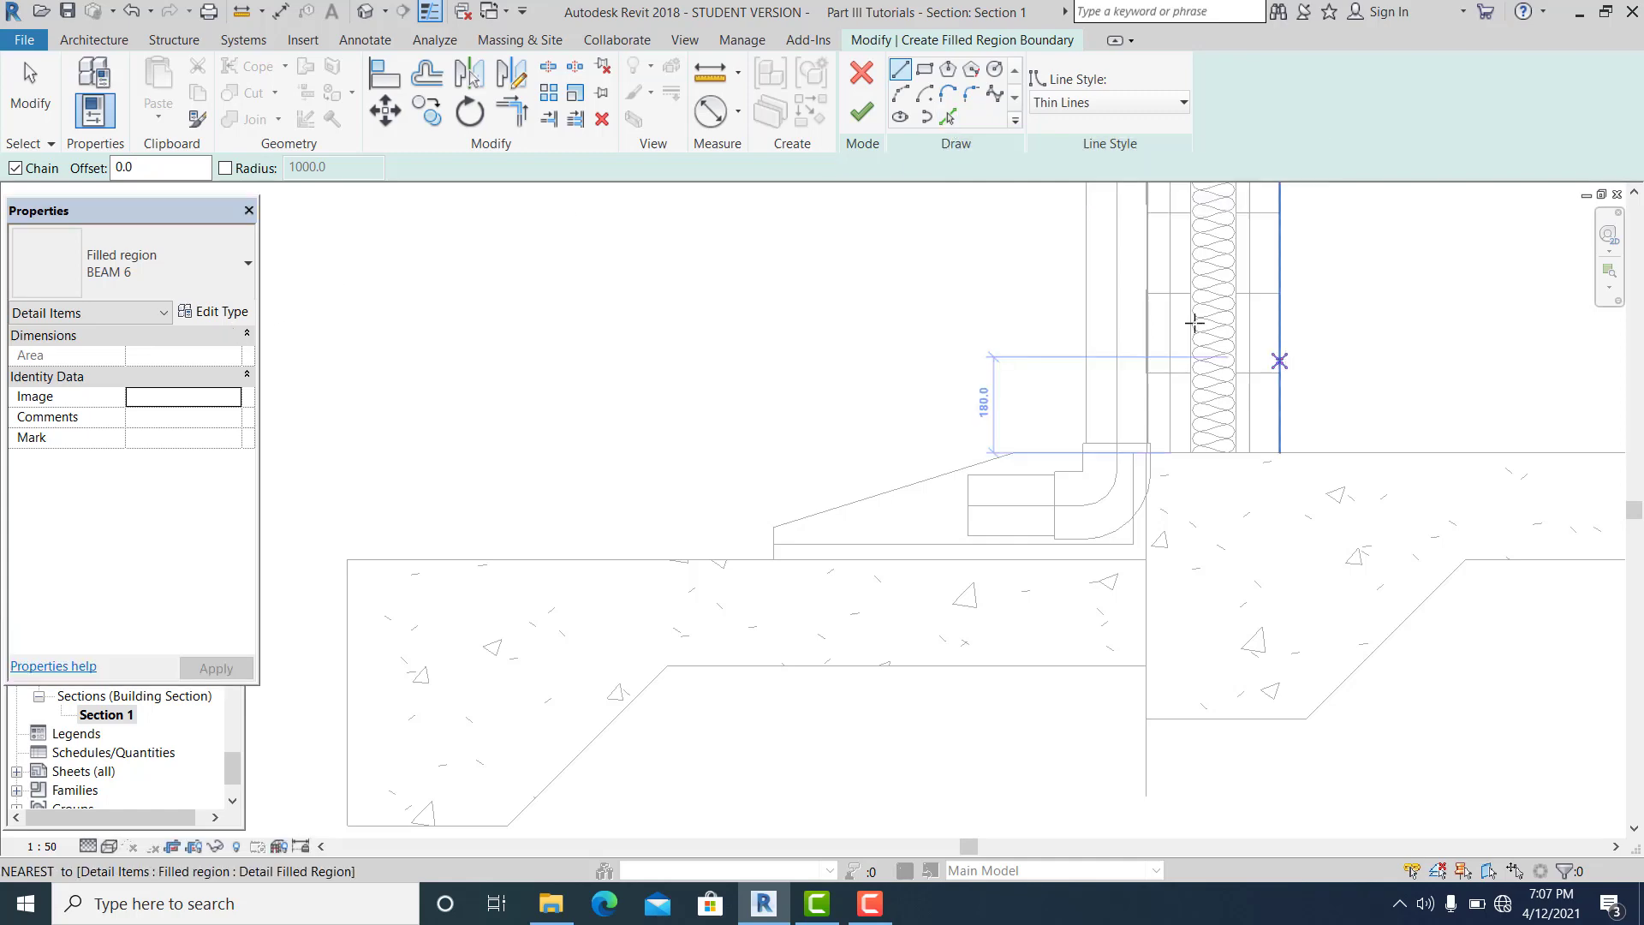
pyautogui.click(215, 315)
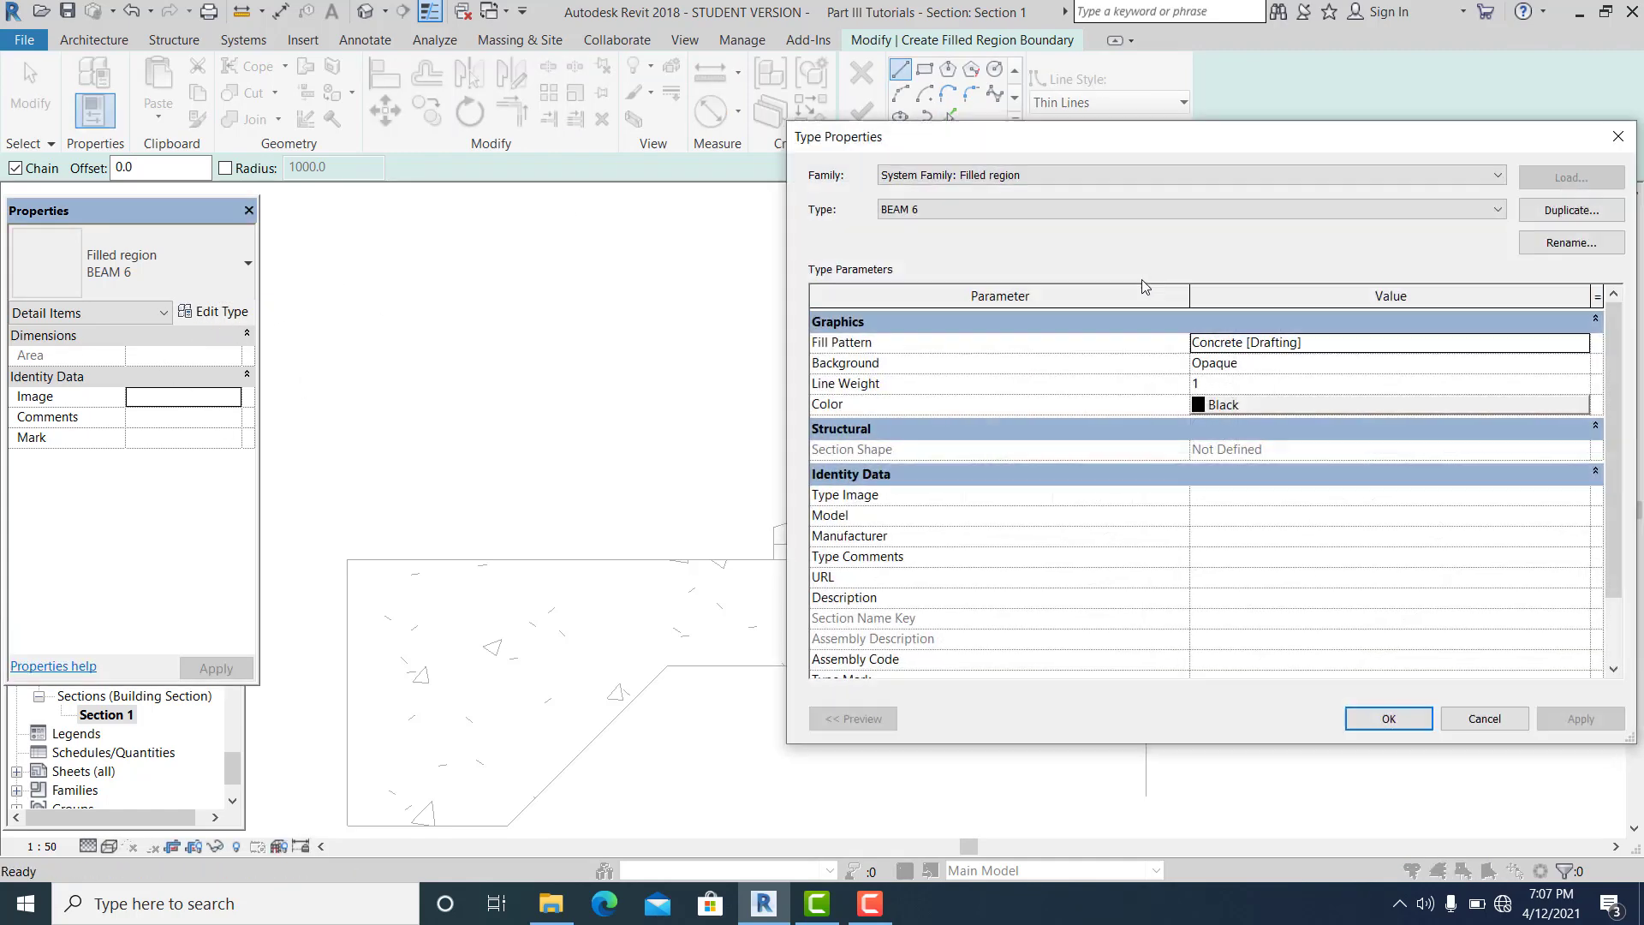
pyautogui.click(1572, 211)
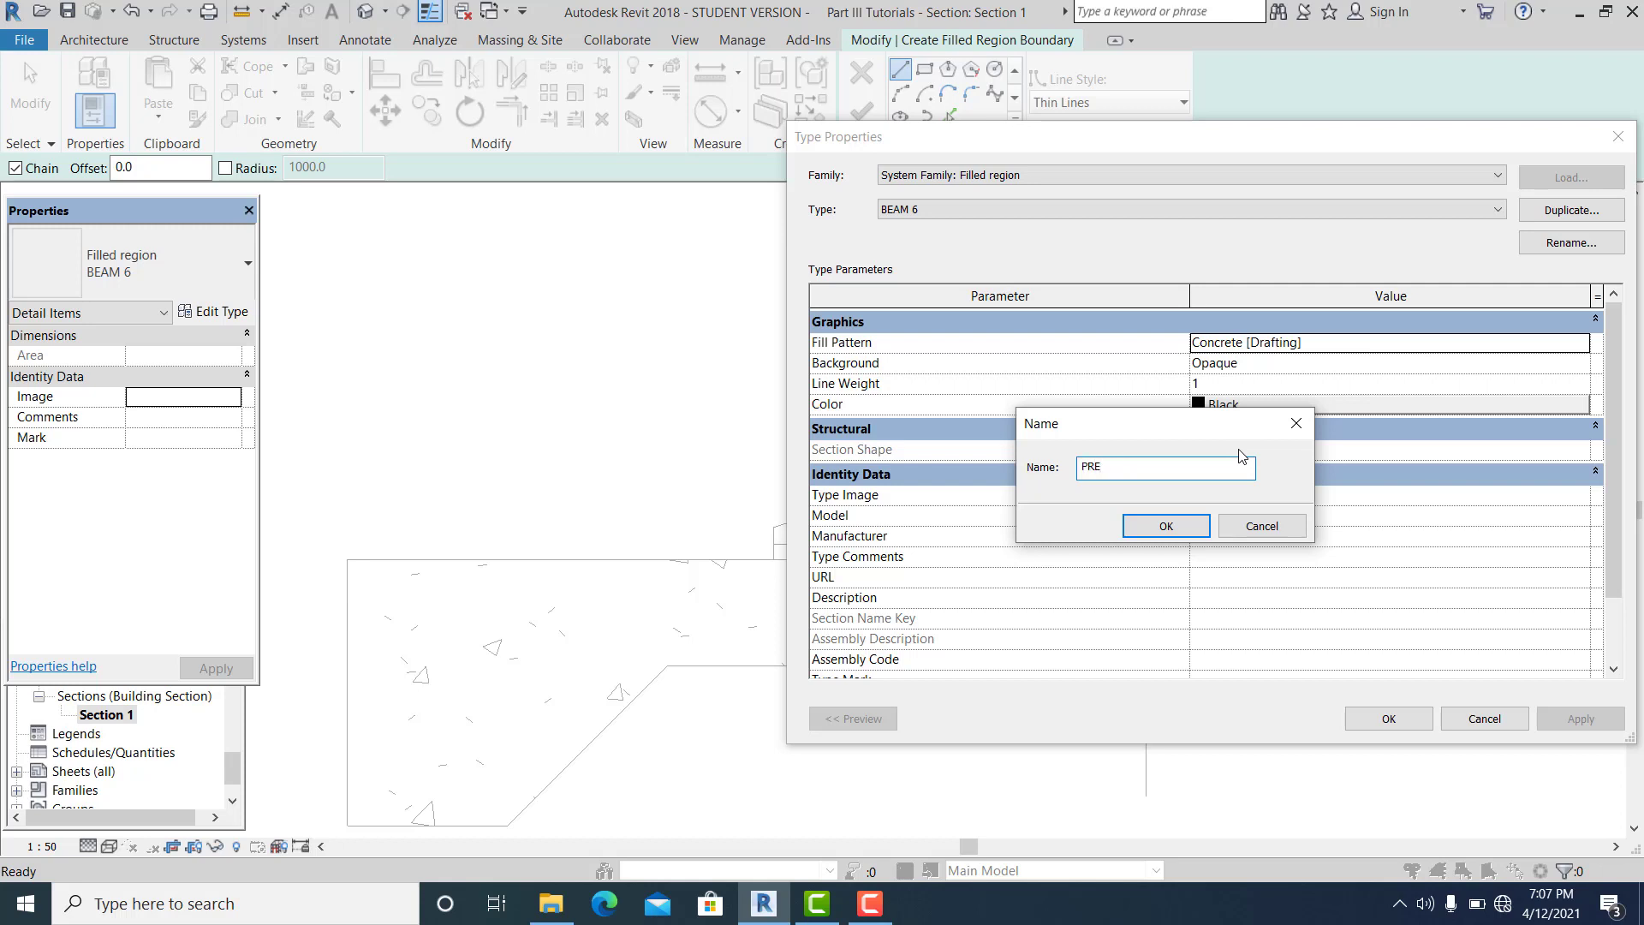
pyautogui.click(1171, 526)
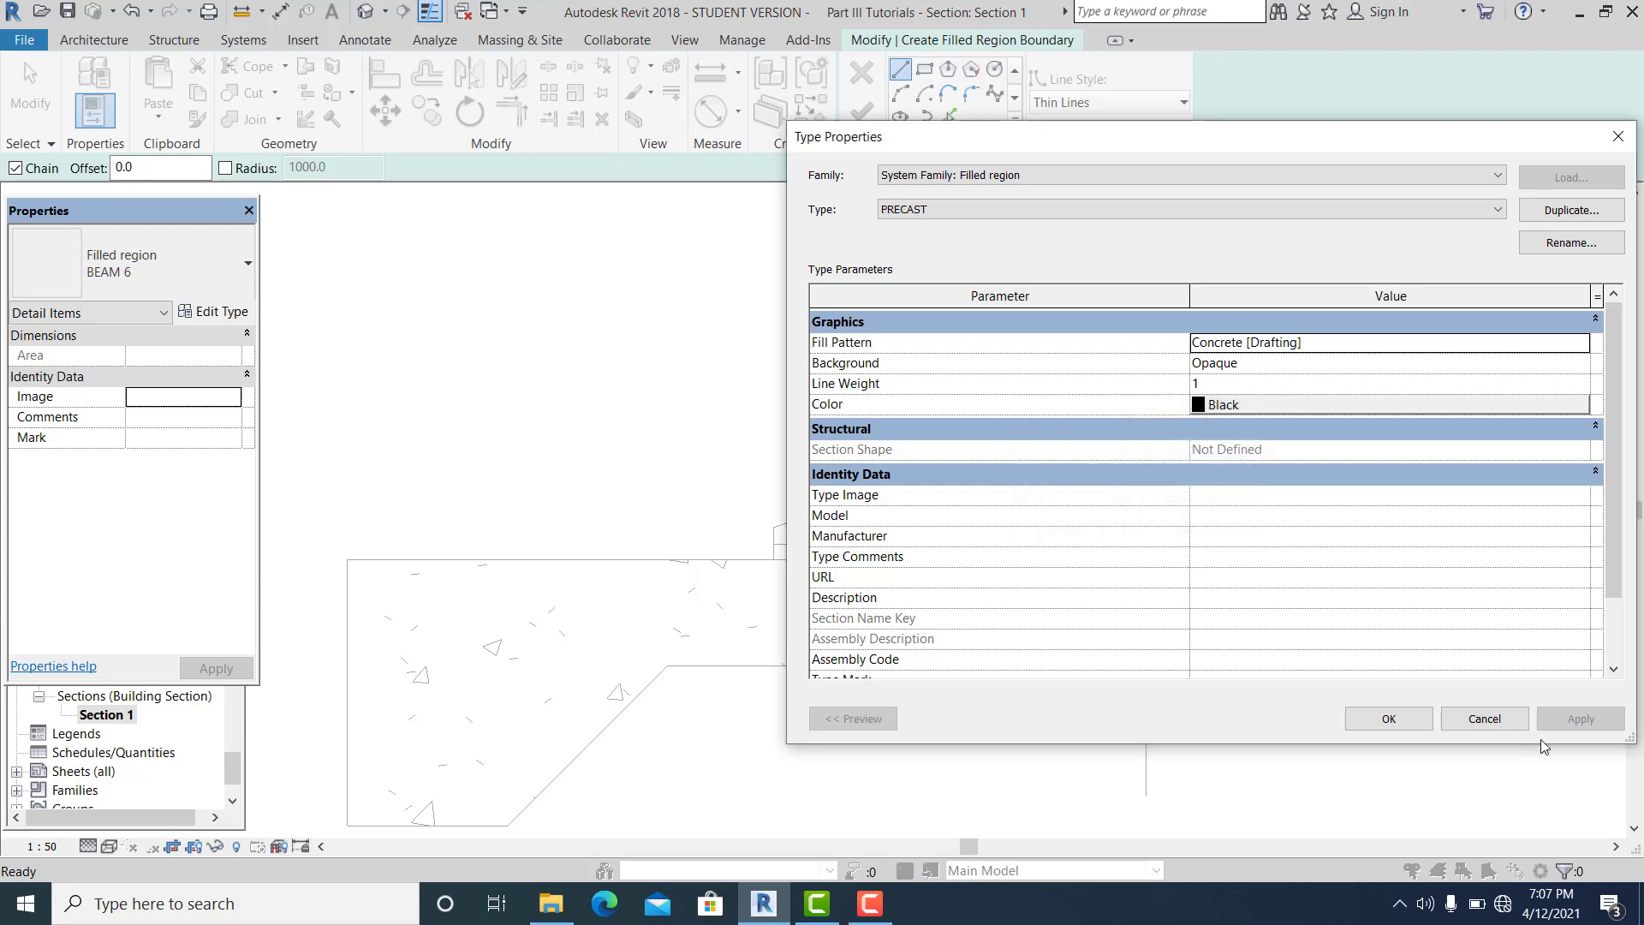
pyautogui.click(1404, 721)
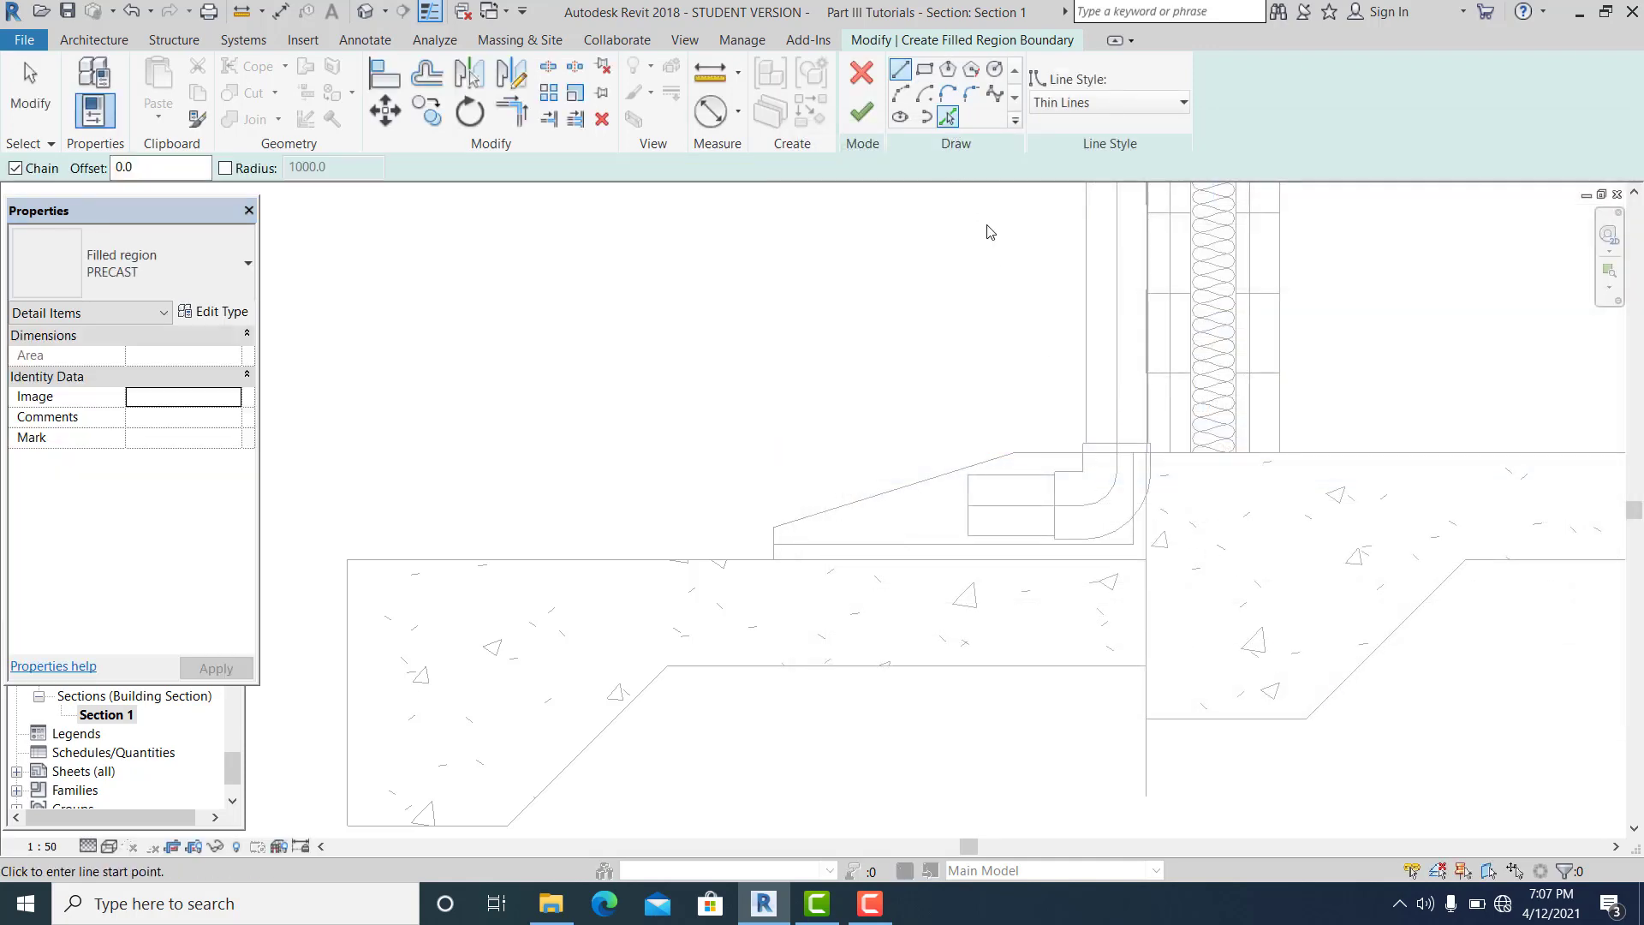
# - Trace the outline of the splash block beside the security room with picked lines and finish the PRECAST filled region
pyautogui.click(947, 118)
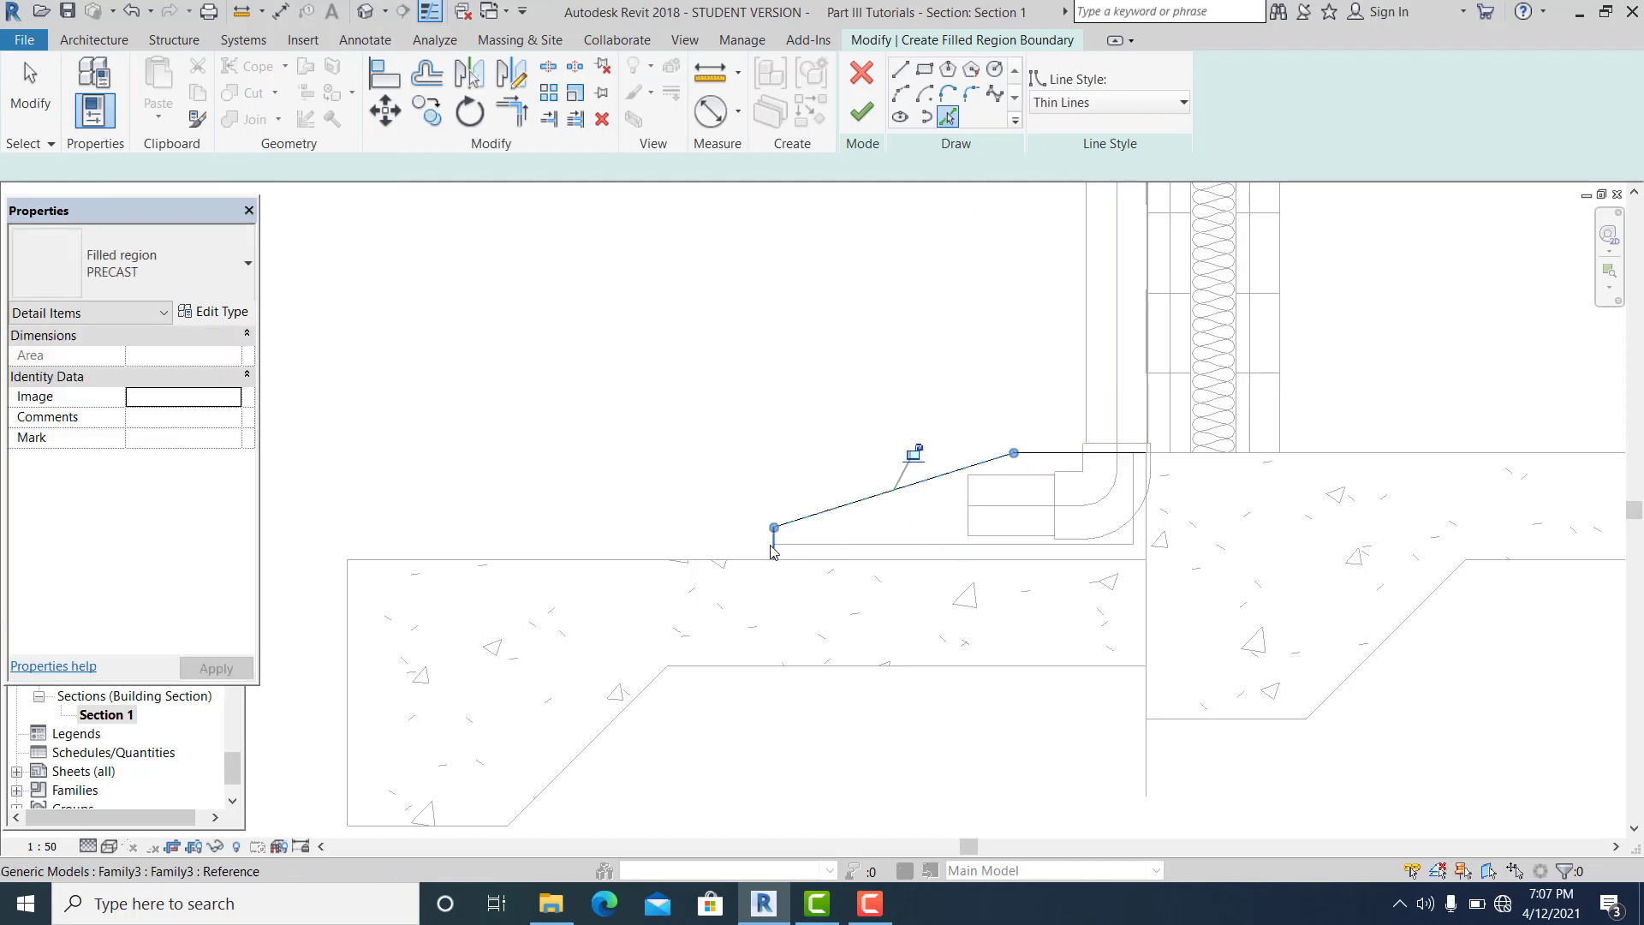
pyautogui.click(831, 562)
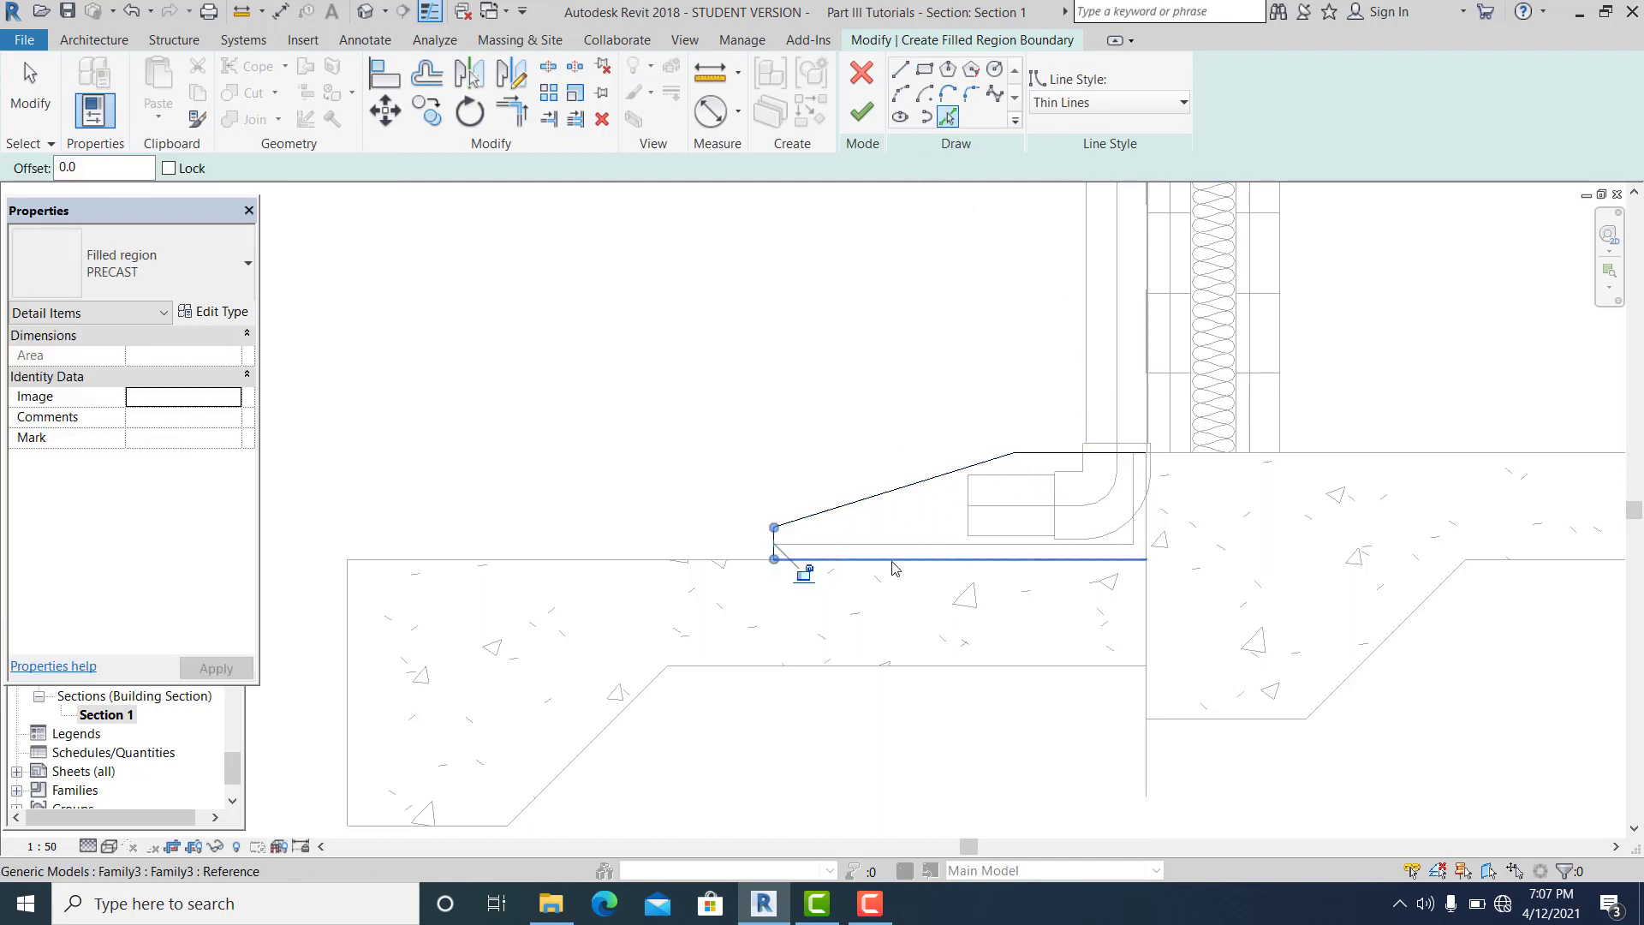
pyautogui.click(1151, 526)
pyautogui.click(861, 113)
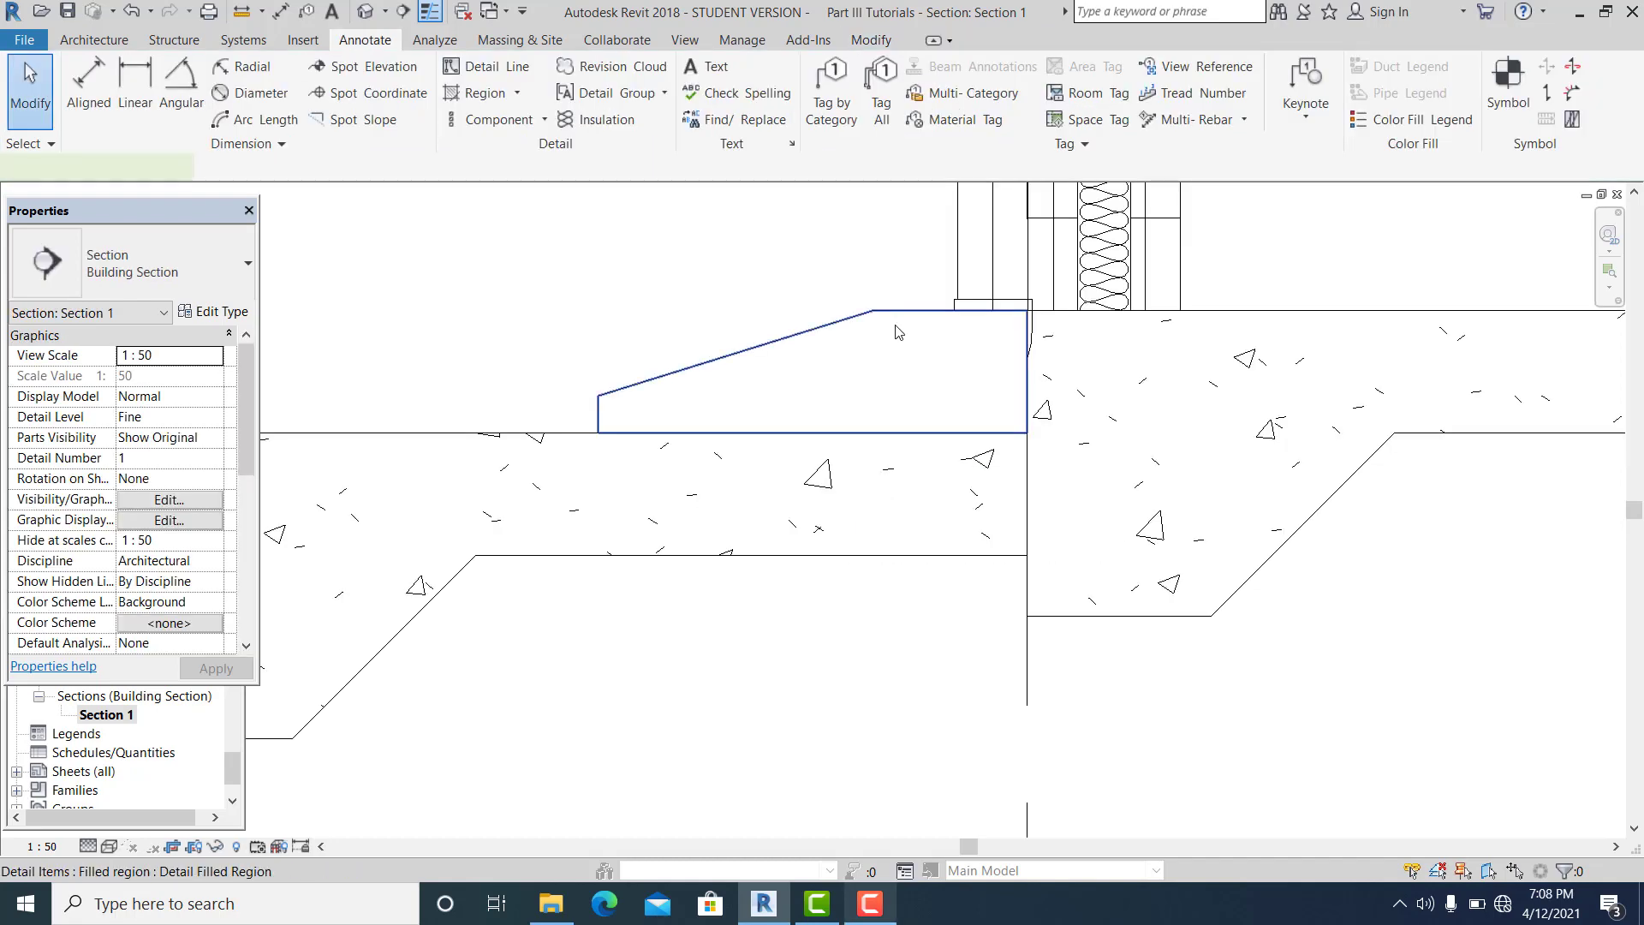
# - Mirror the PRECAST filled region about a drawn vertical axis at mid-building onto the splash block beside grid 1
pyautogui.click(896, 331)
pyautogui.scroll(-7, 865, 548)
pyautogui.moveTo(1067, 612); pyautogui.dragTo(890, 631, button='middle')
pyautogui.scroll(-1, 890, 631)
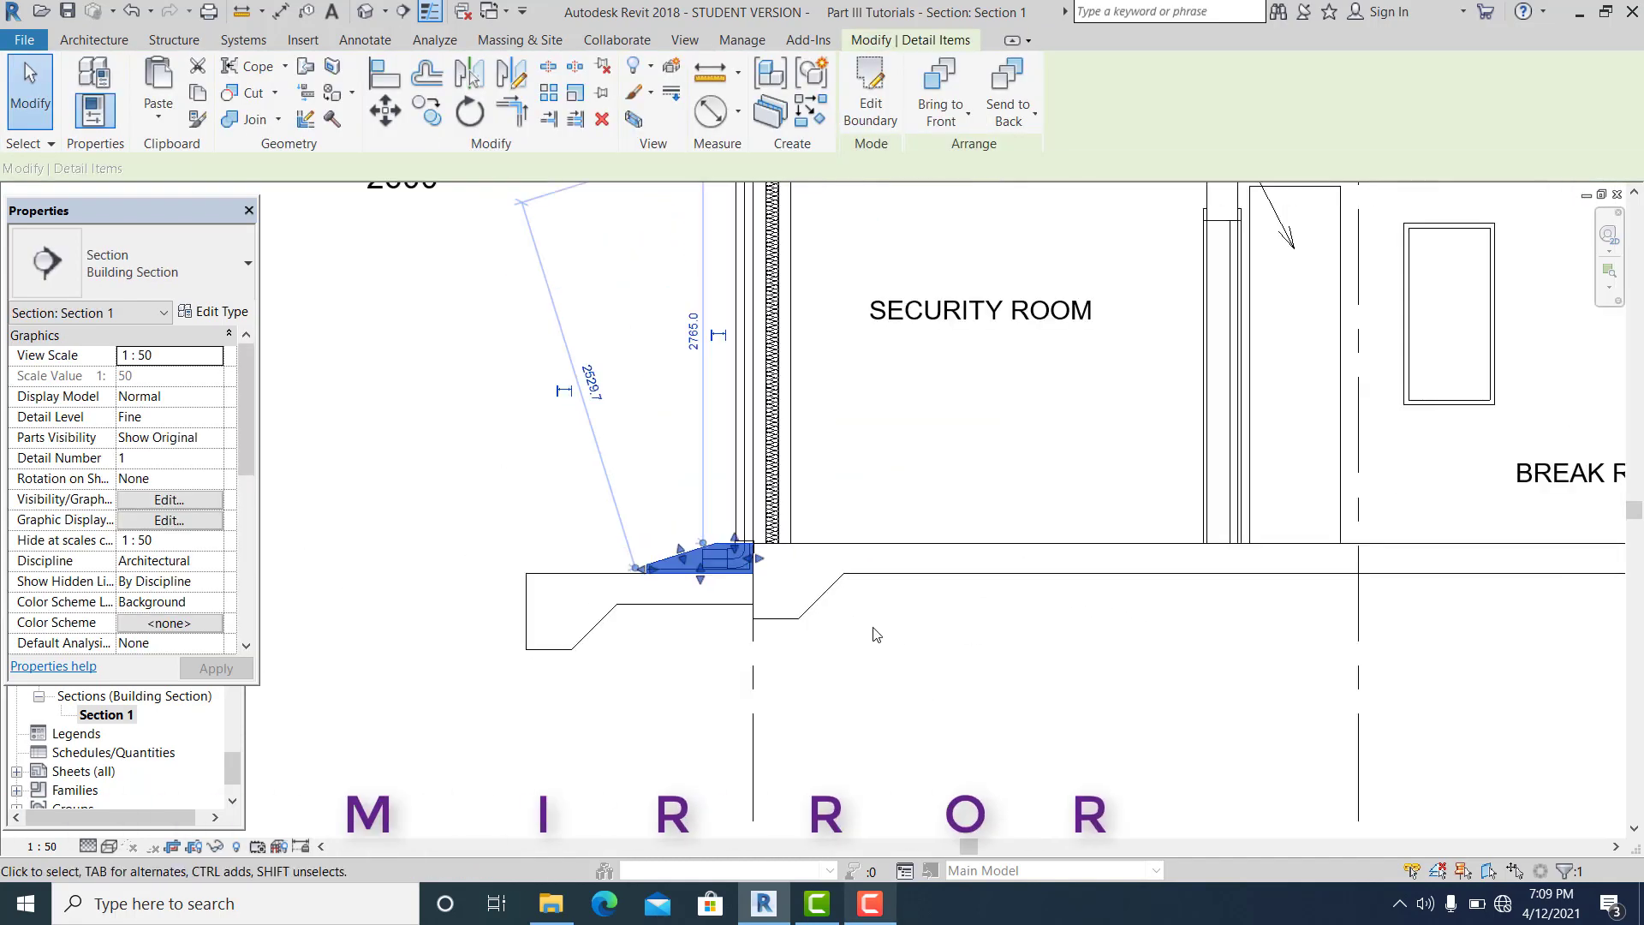
pyautogui.press('d')
pyautogui.press('m')
pyautogui.scroll(-3, 1133, 623)
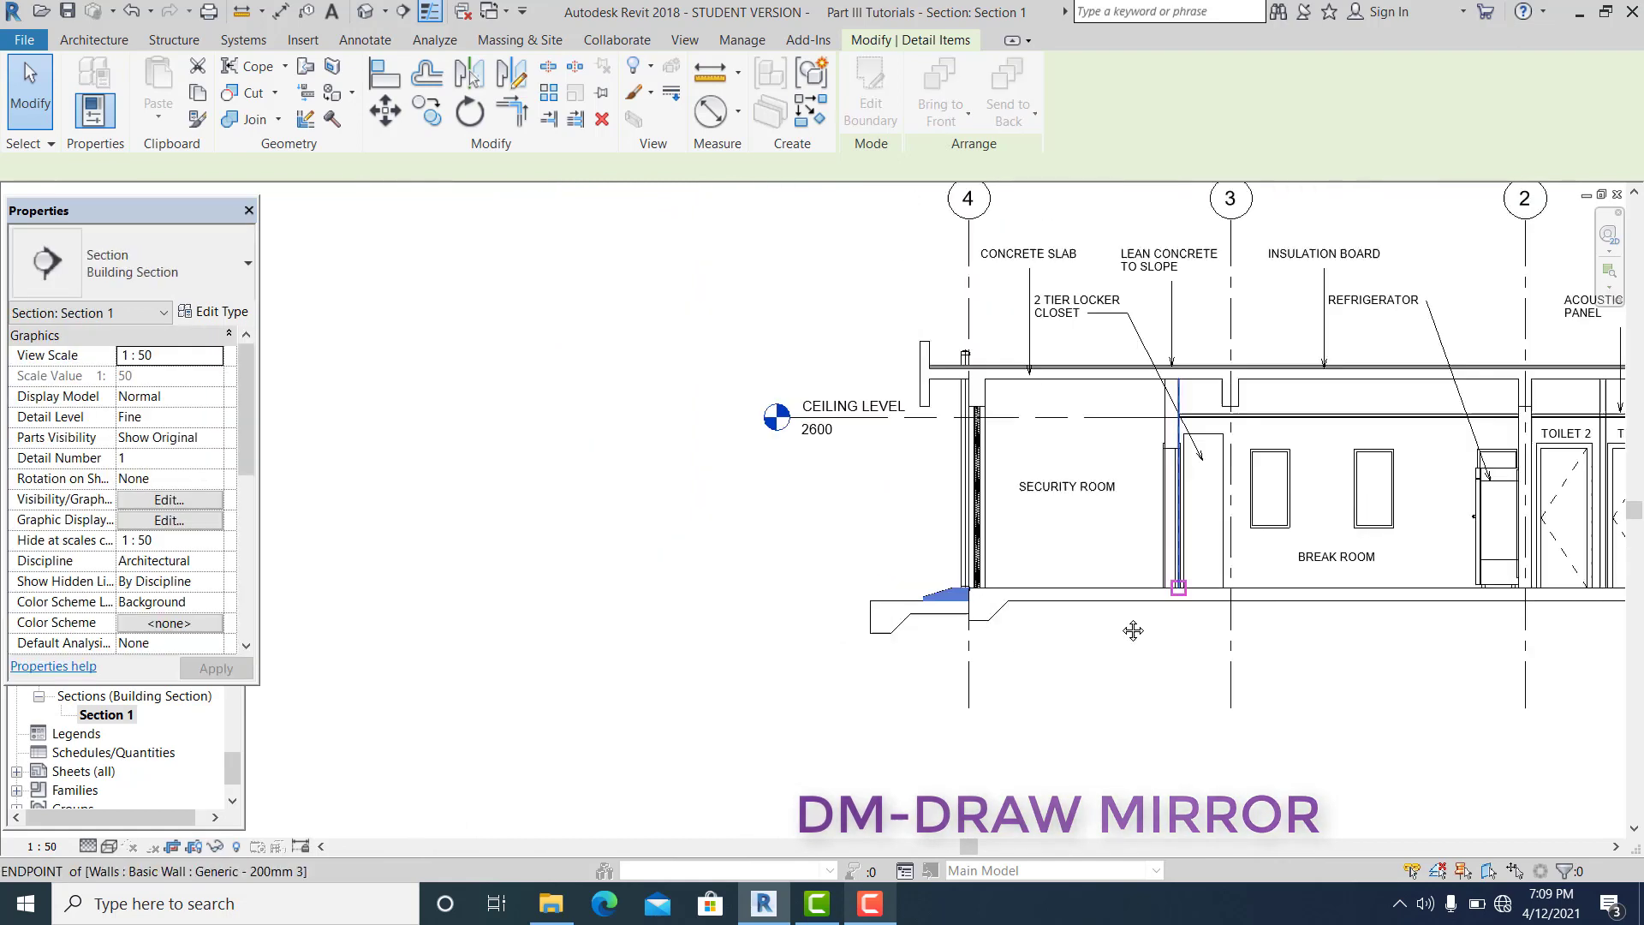
pyautogui.moveTo(1134, 631); pyautogui.dragTo(1039, 668, button='middle')
pyautogui.moveTo(1395, 465); pyautogui.dragTo(1208, 561, button='middle')
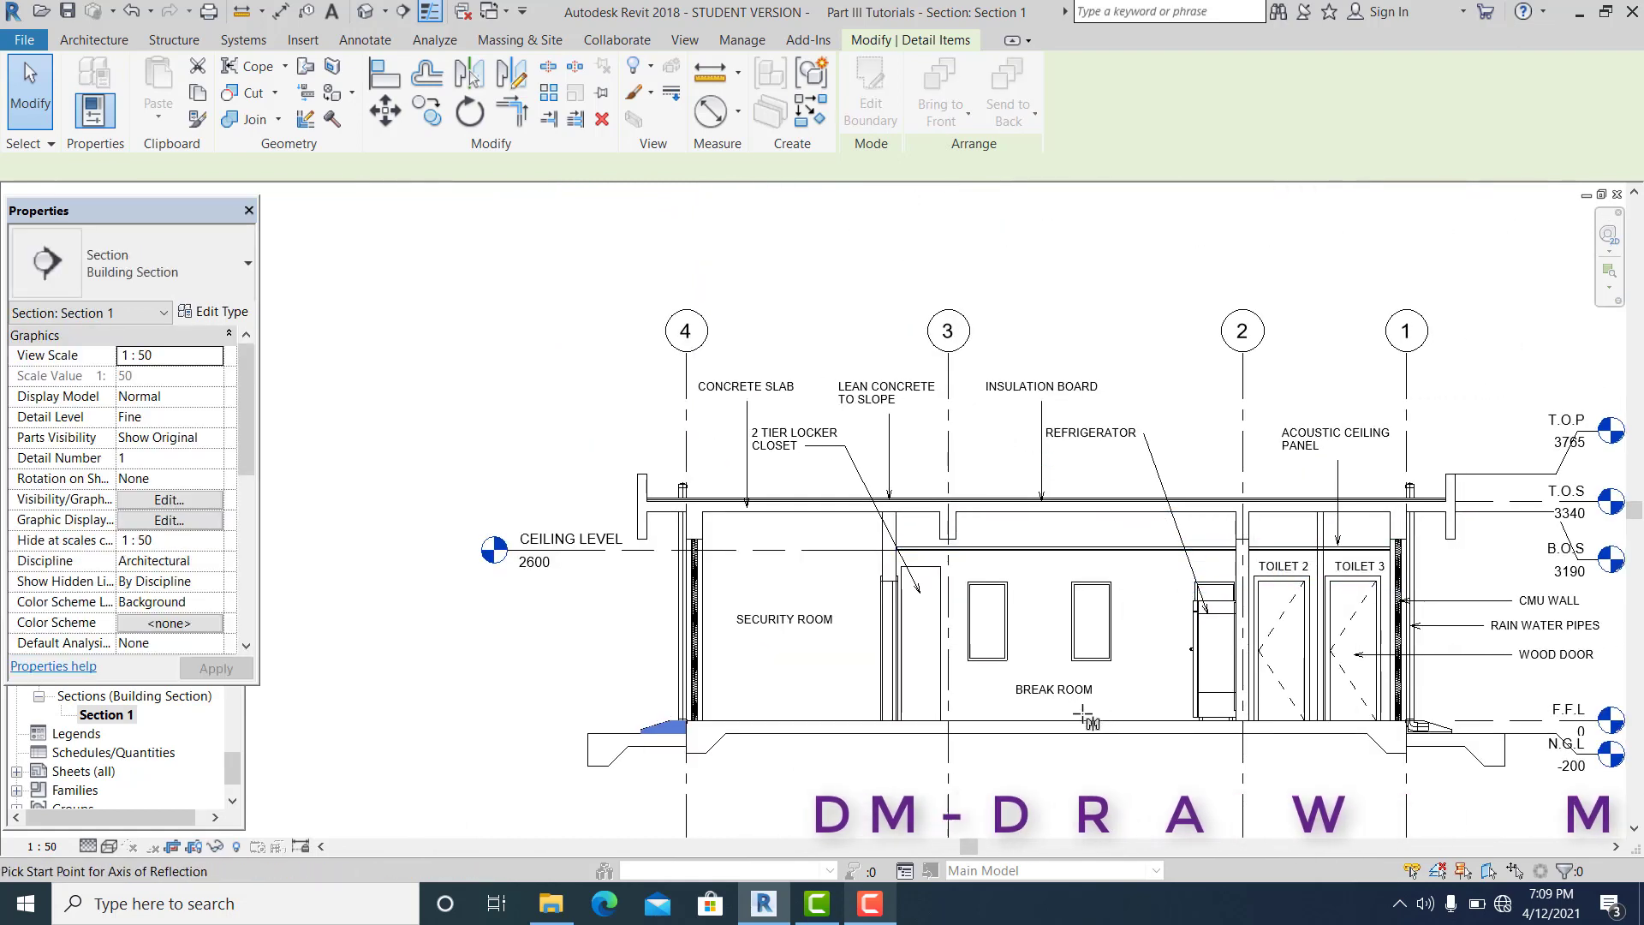
pyautogui.click(1046, 779)
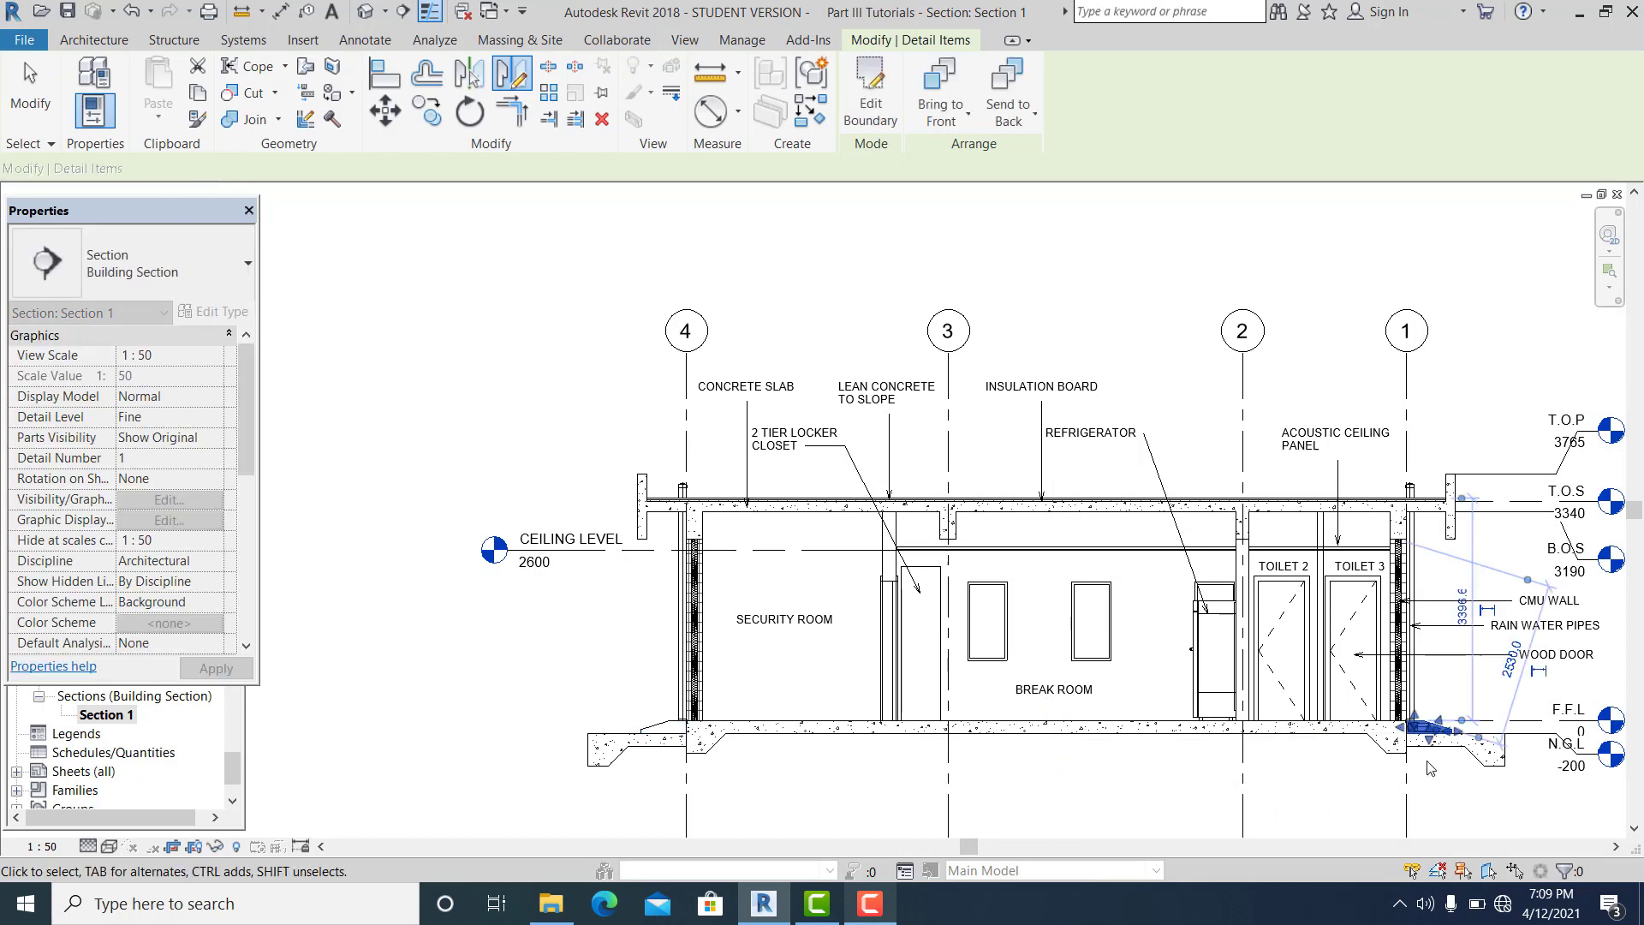
pyautogui.press('Escape')
pyautogui.scroll(1, 1166, 601)
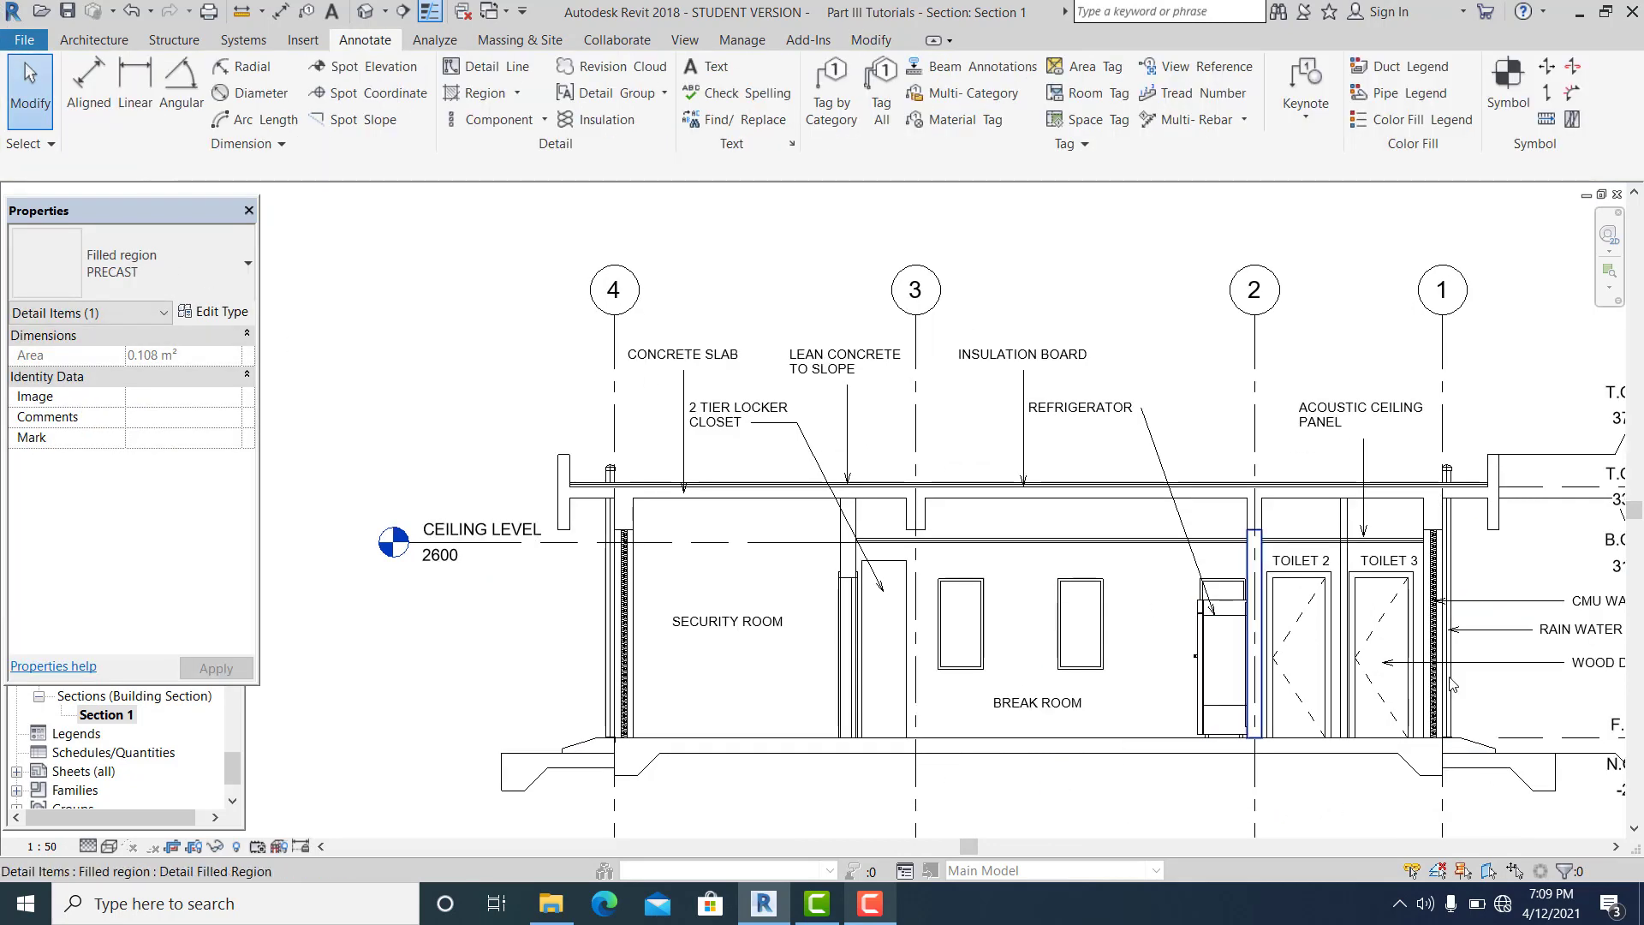
pyautogui.scroll(5, 1454, 685)
pyautogui.press('Escape')
pyautogui.scroll(3, 987, 496)
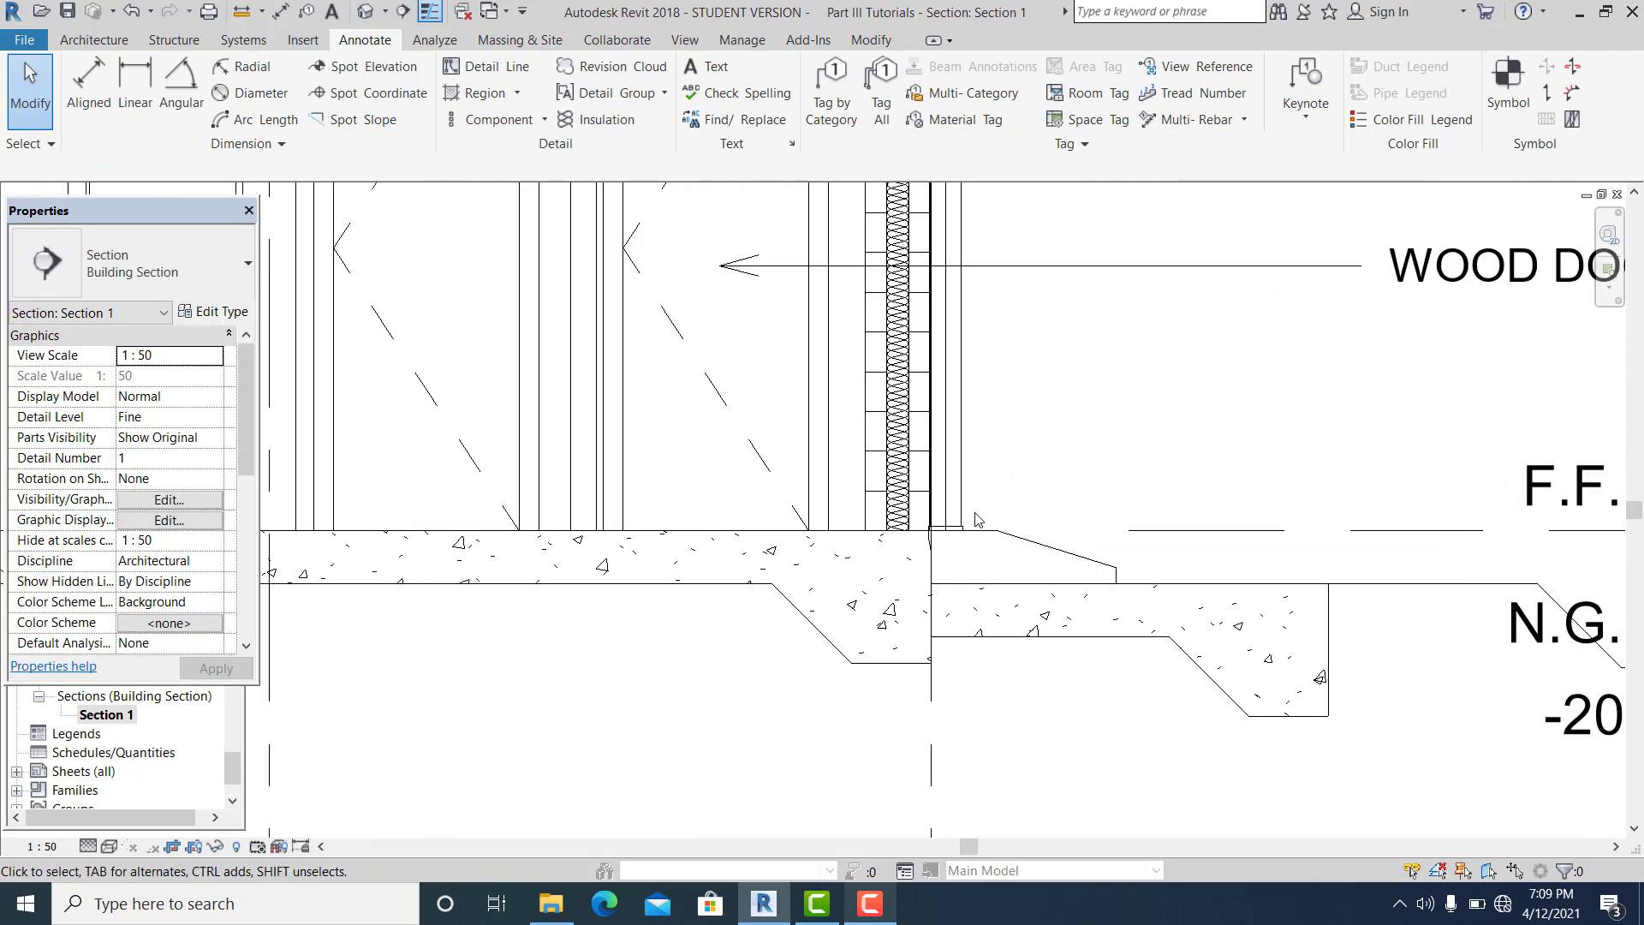
# - Wrap the RAIN WATER PIPES note onto two lines and shift it away from the wall towards the neighbouring notes' alignment
pyautogui.scroll(-4, 979, 520)
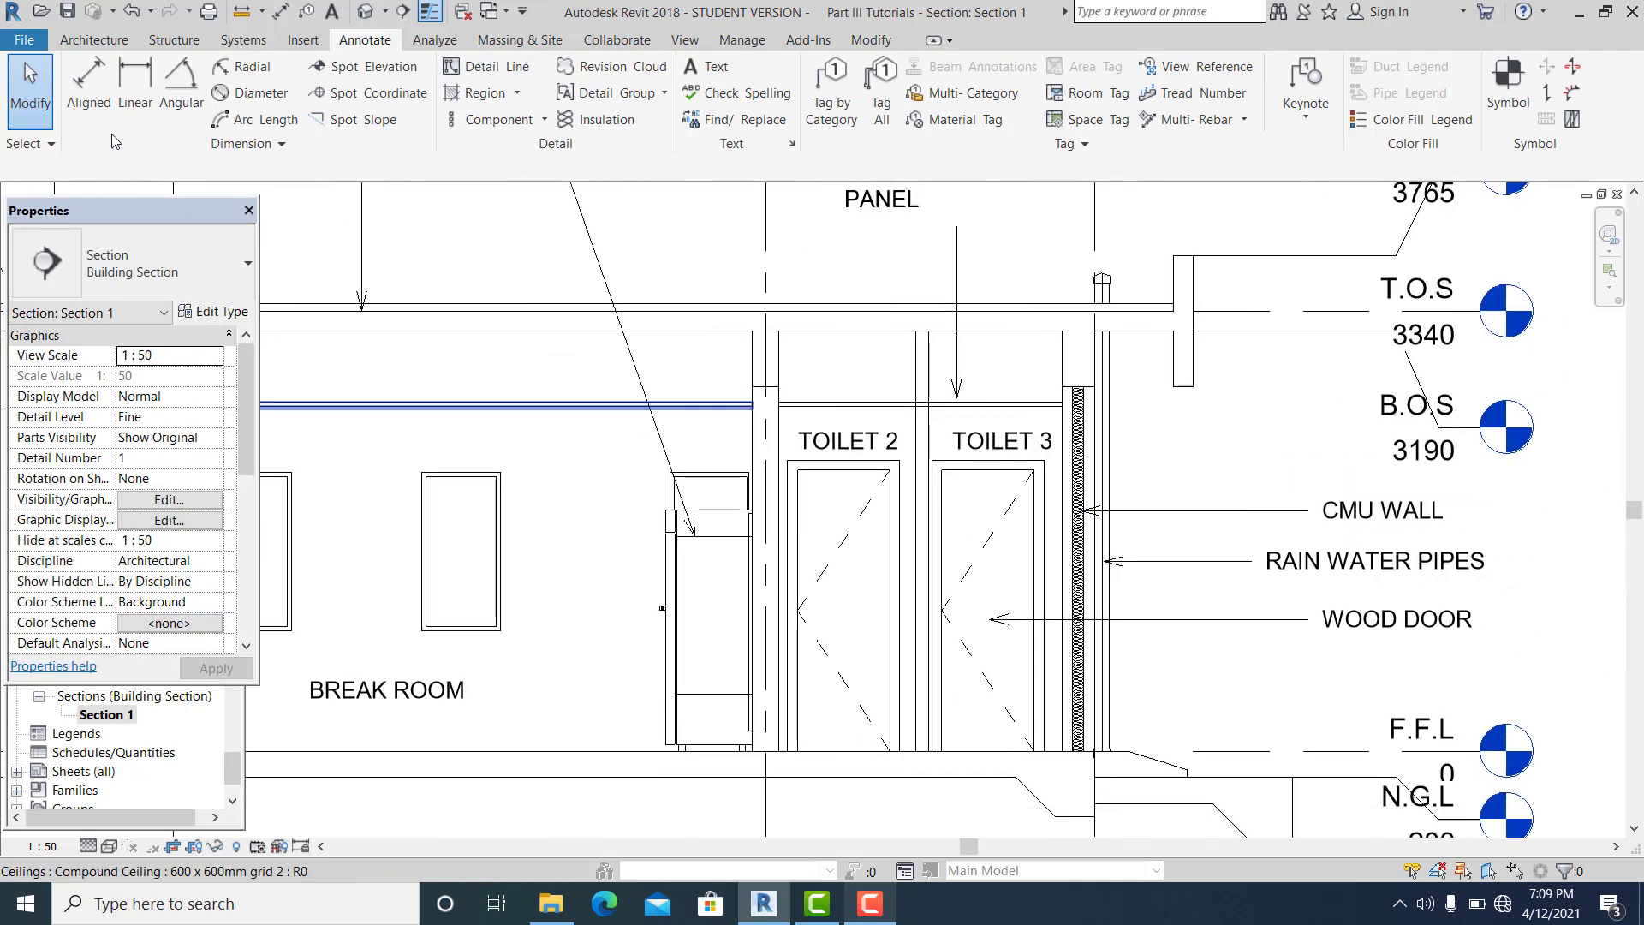
pyautogui.moveTo(1103, 514); pyautogui.dragTo(1131, 491, button='middle')
pyautogui.moveTo(1277, 441); pyautogui.dragTo(1191, 403, button='middle')
pyautogui.scroll(1, 1282, 433)
pyautogui.scroll(1, 1215, 492)
pyautogui.moveTo(1368, 525); pyautogui.dragTo(1167, 481, button='middle')
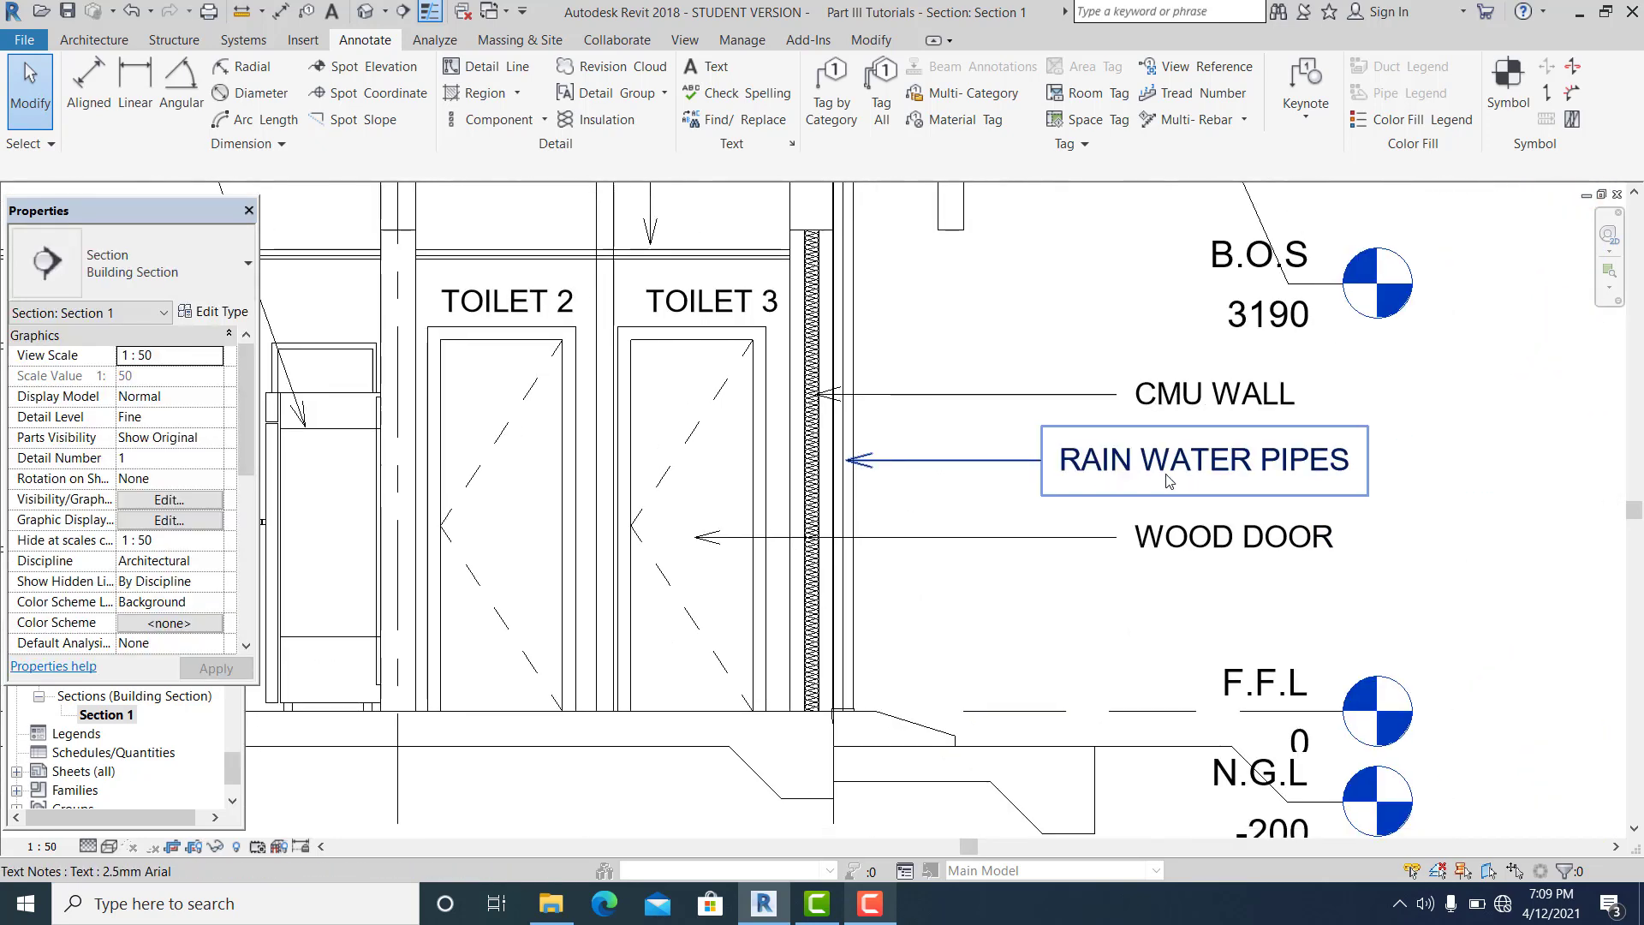
pyautogui.doubleClick(1262, 463)
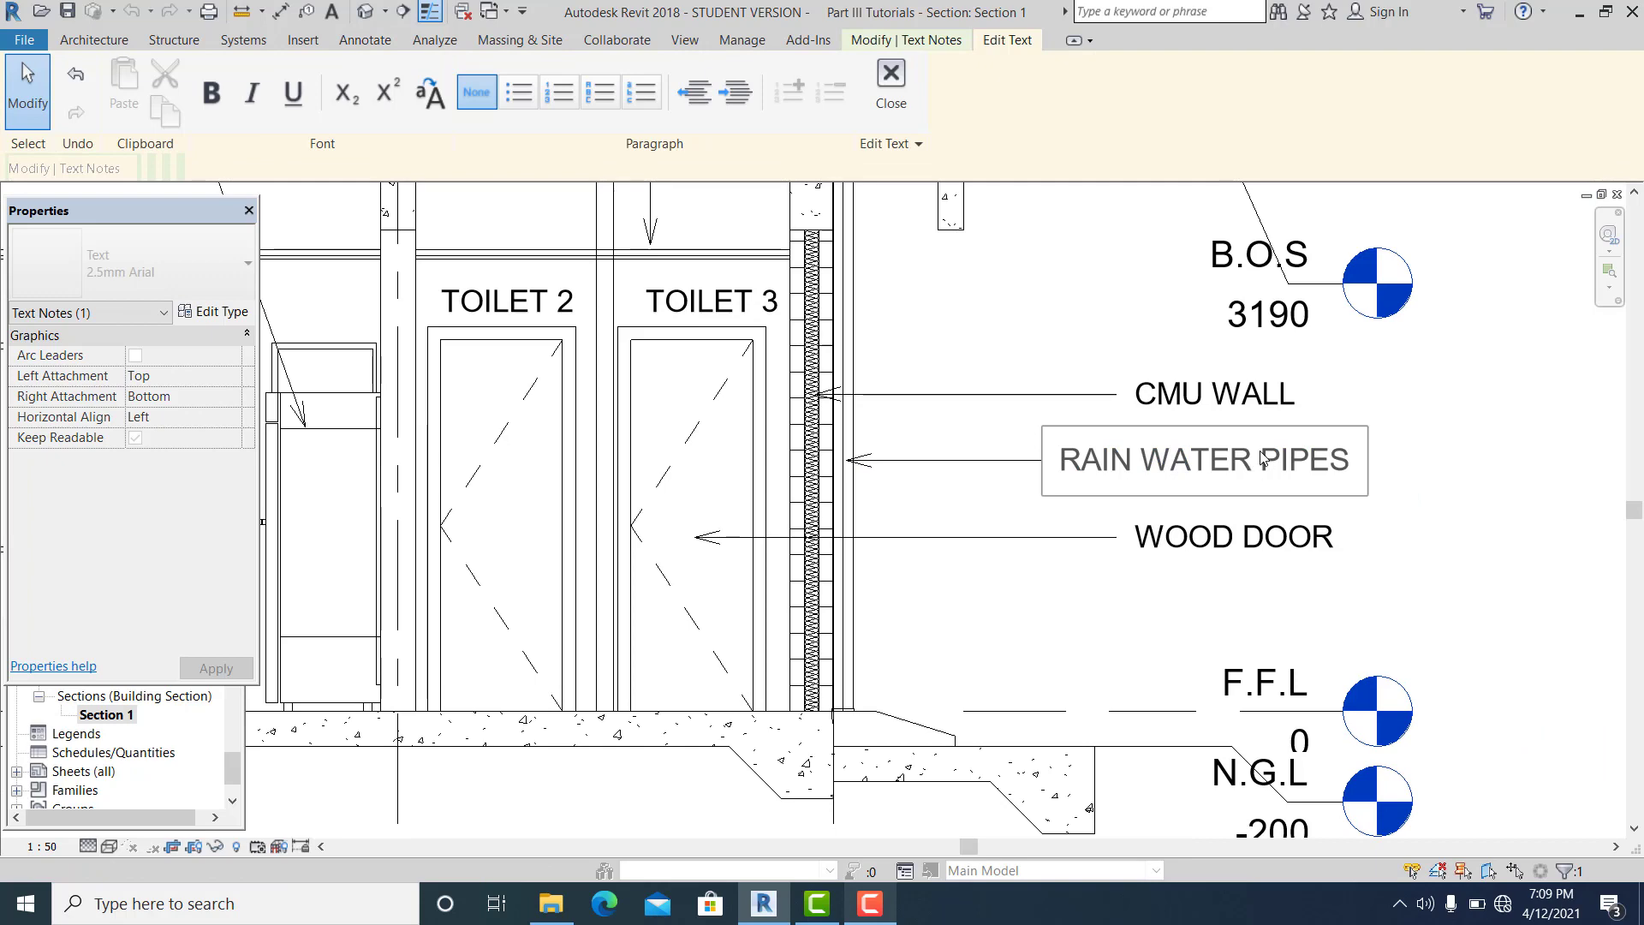
pyautogui.click(1012, 476)
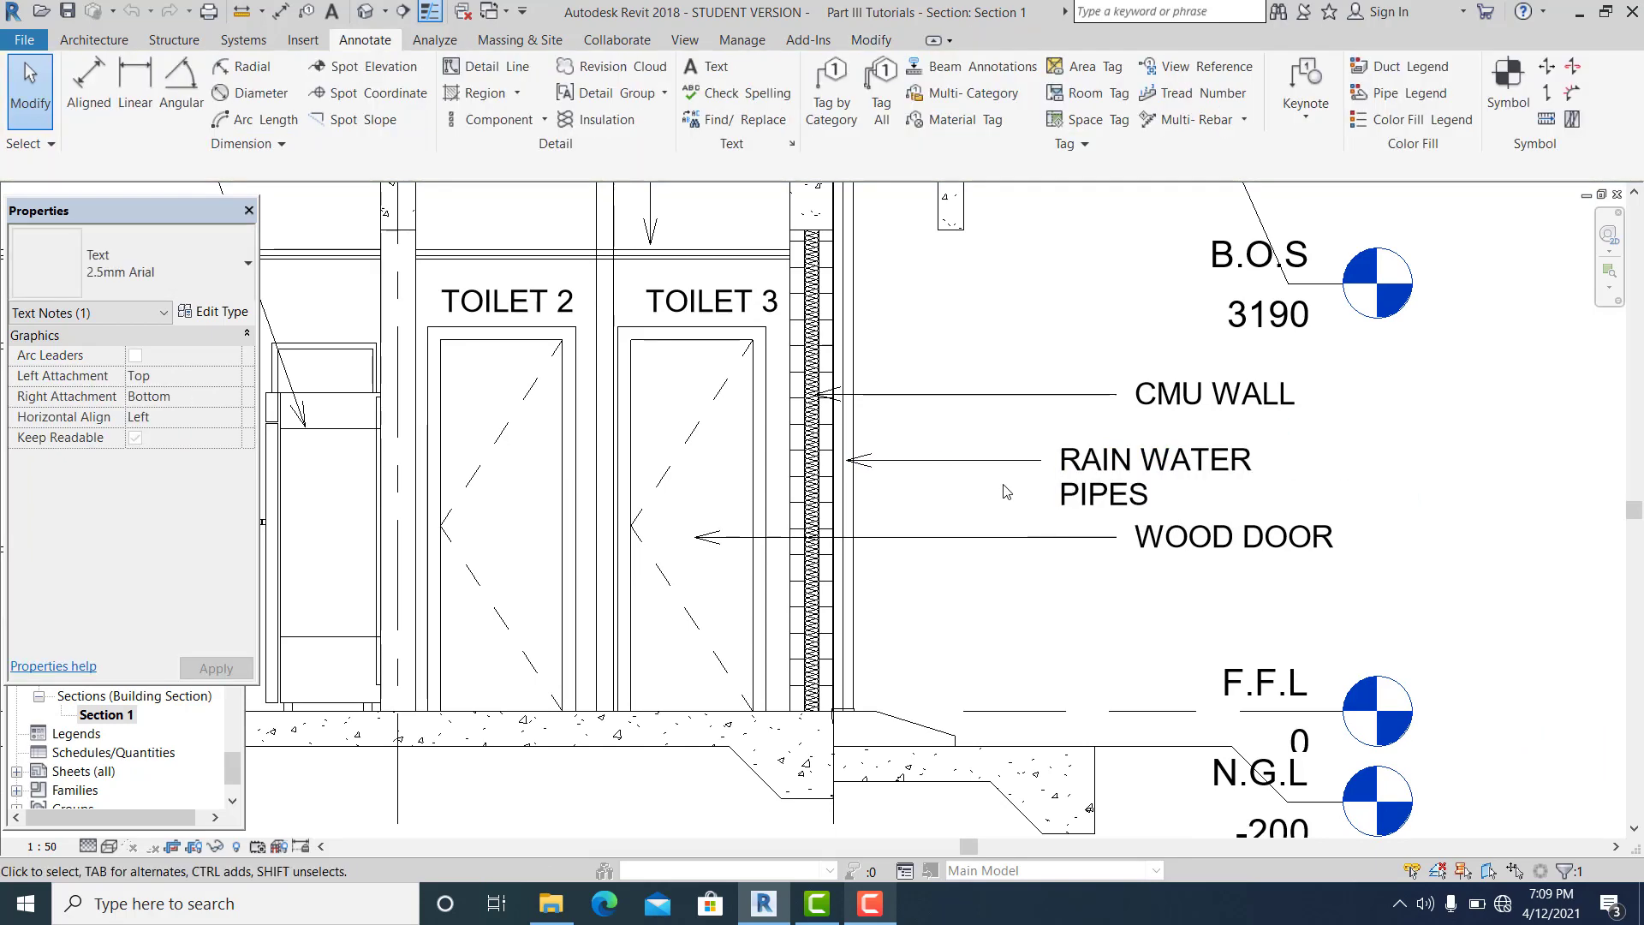
pyautogui.click(1060, 447)
pyautogui.moveTo(1061, 447); pyautogui.dragTo(1145, 433)
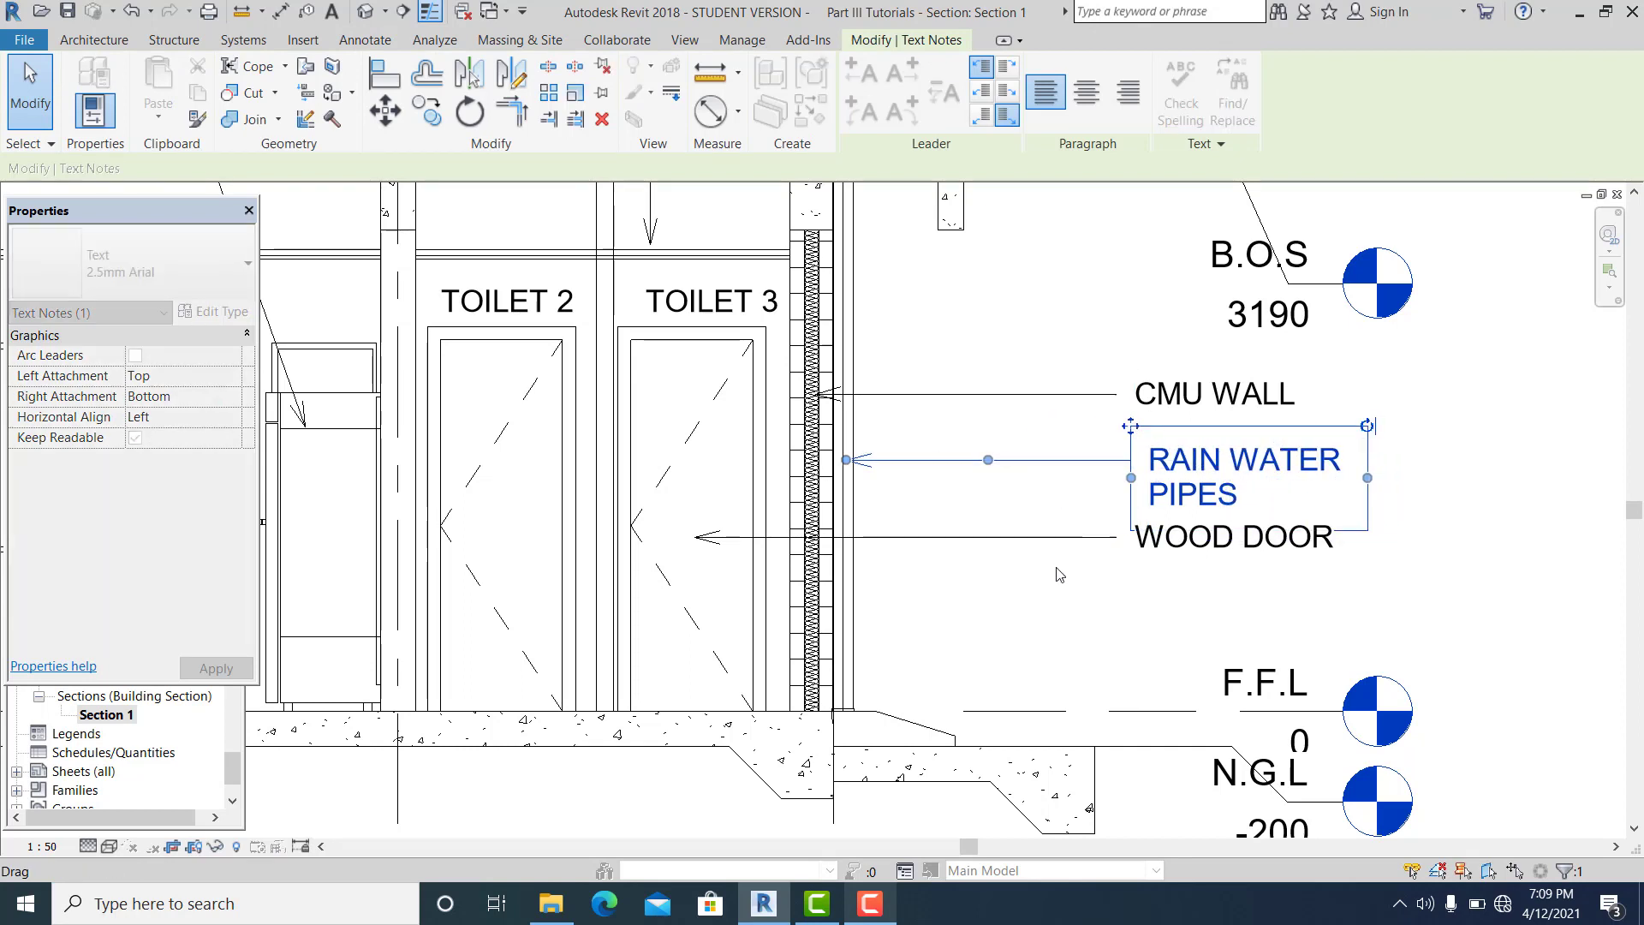
pyautogui.click(1119, 624)
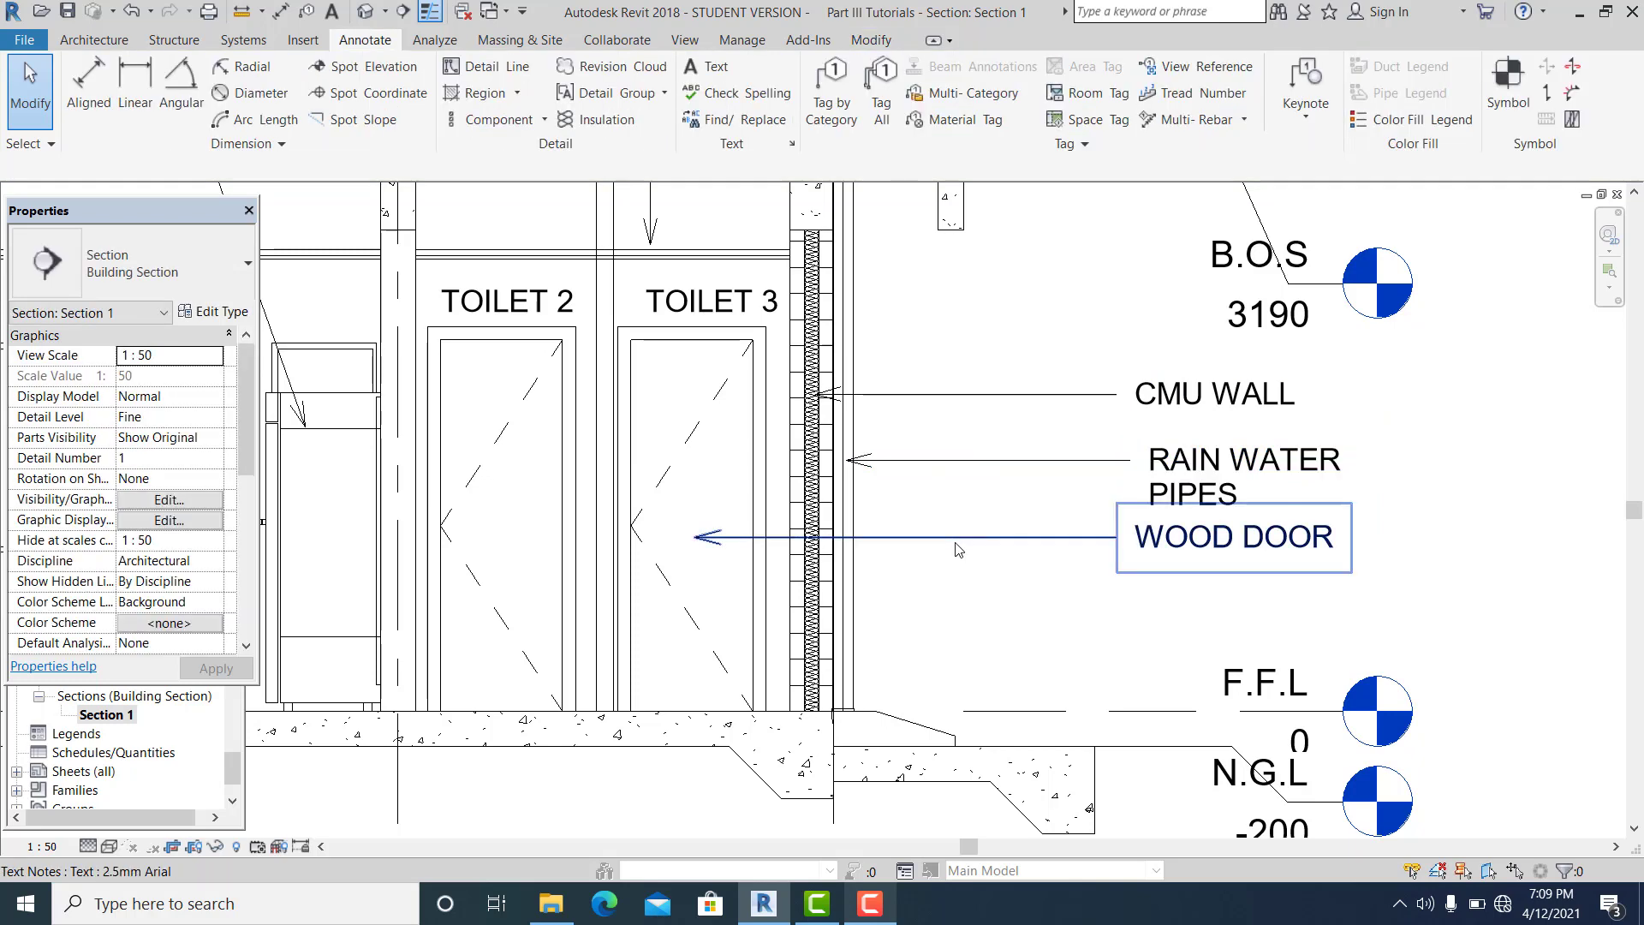
# - Nudge the WOOD DOOR note and its leader down, clear of the two-line RAIN WATER PIPES note
pyautogui.click(956, 544)
pyautogui.press('Down')
pyautogui.press('Down')
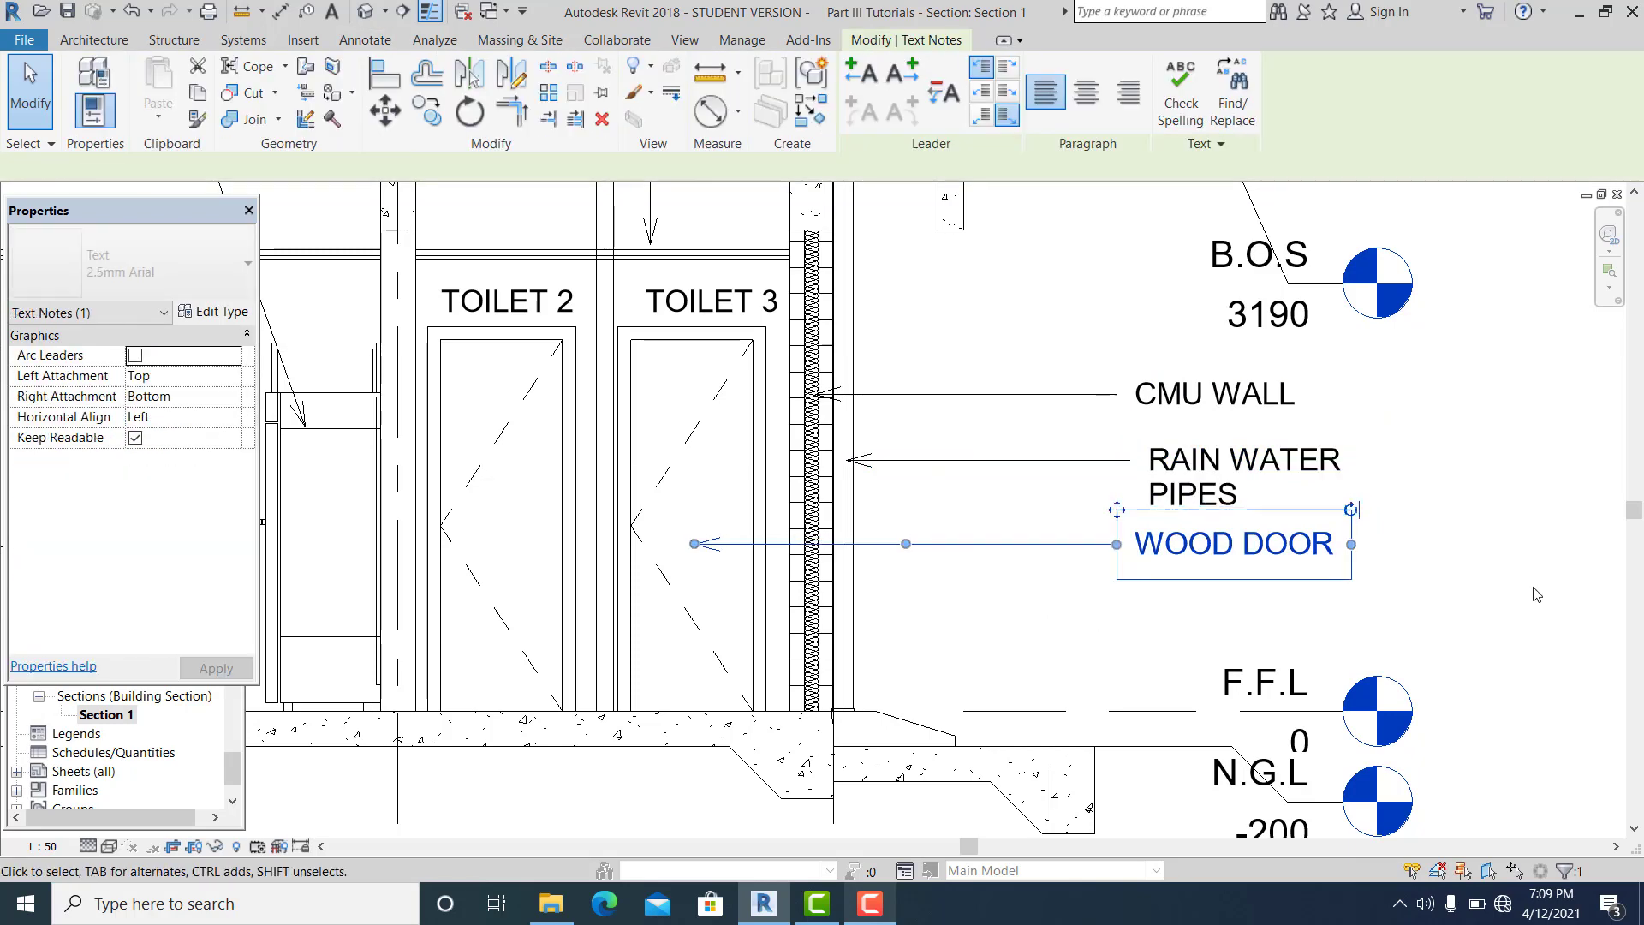
pyautogui.press('Down')
pyautogui.press('Down')
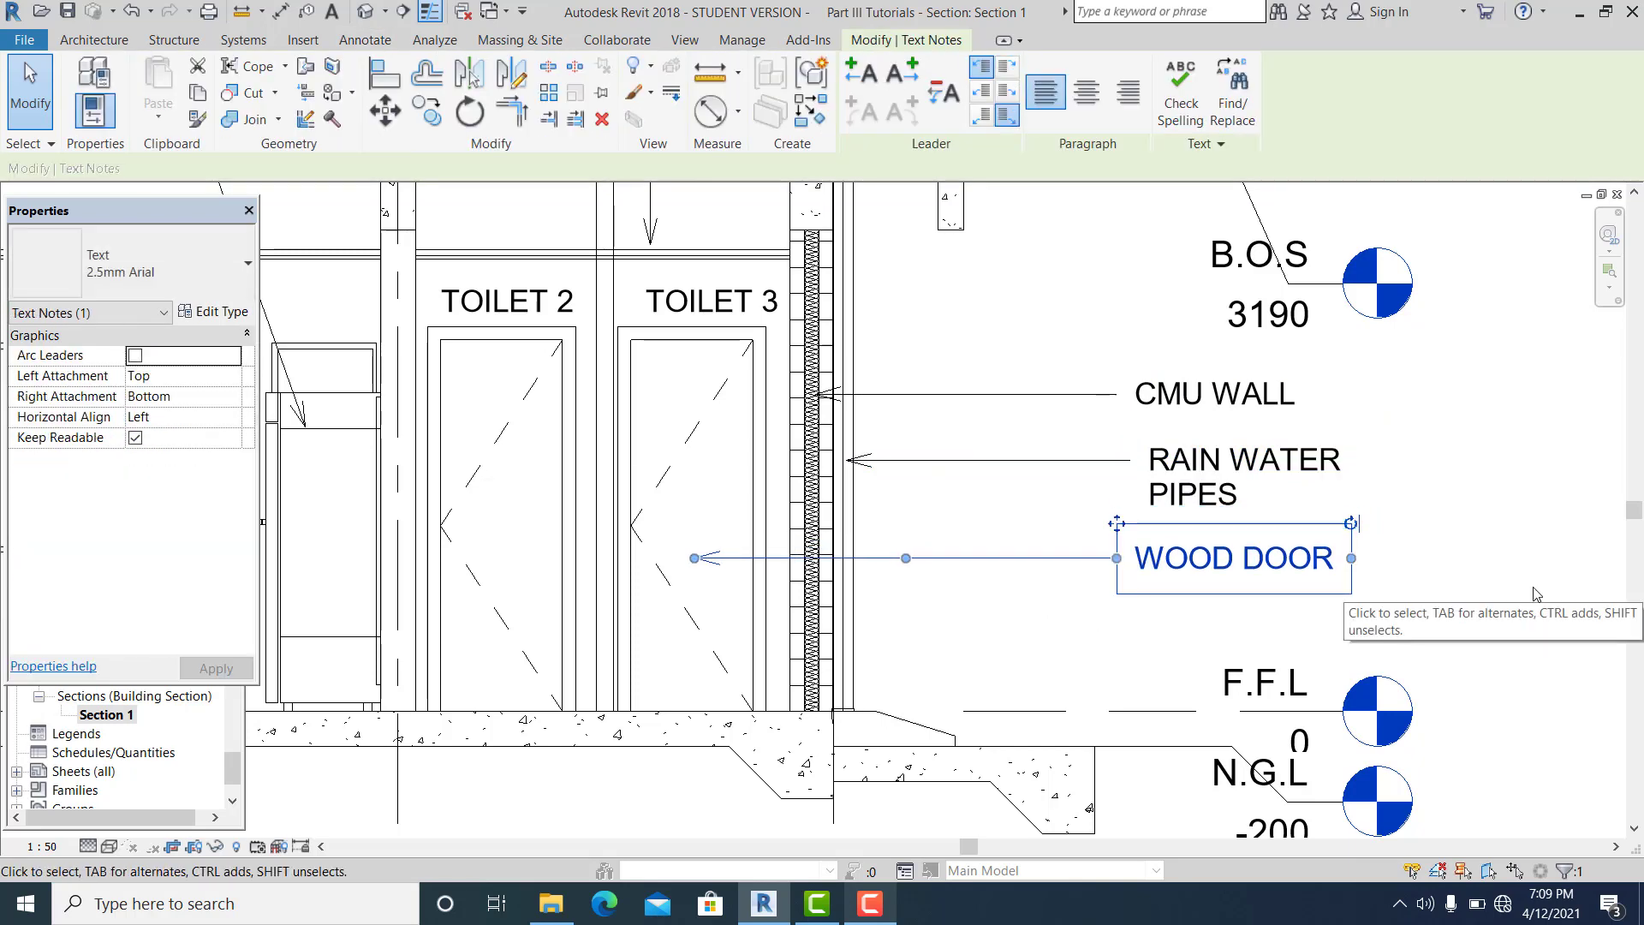
pyautogui.press('Down')
pyautogui.click(1534, 591)
# - Nudge the RAIN WATER PIPES note slightly towards the wall to line it up with the CMU WALL and WOOD DOOR notes
pyautogui.click(1073, 472)
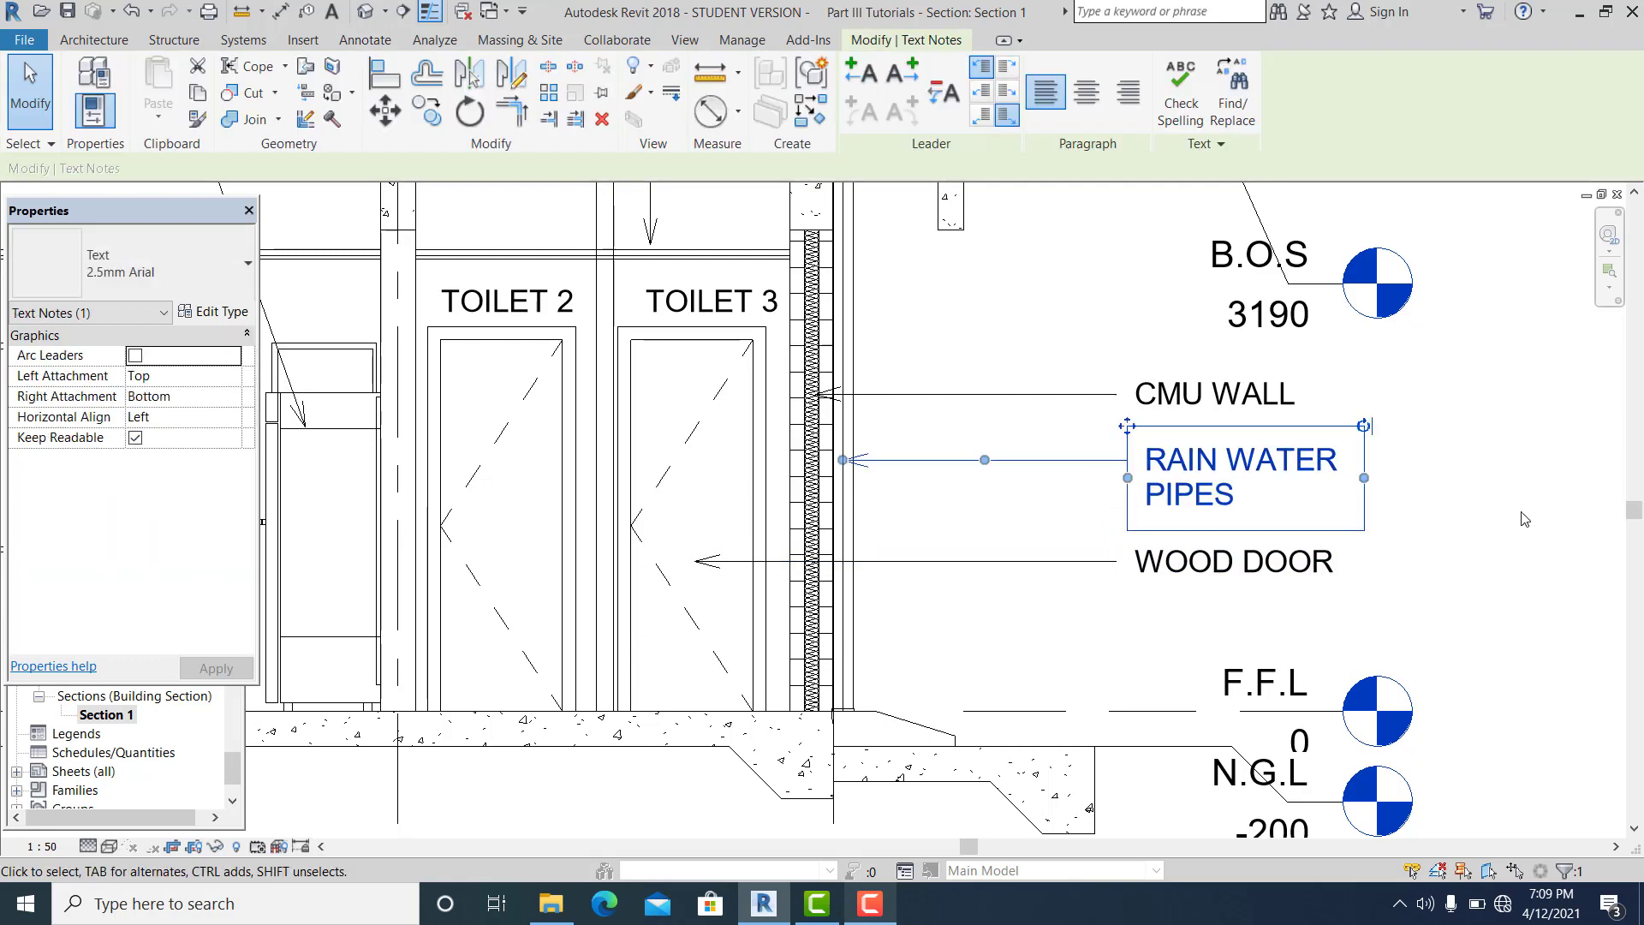
pyautogui.click(1429, 529)
pyautogui.scroll(-3, 1250, 552)
pyautogui.moveTo(913, 607); pyautogui.dragTo(1141, 613, button='middle')
pyautogui.moveTo(582, 606); pyautogui.dragTo(993, 608, button='middle')
pyautogui.scroll(1, 661, 713)
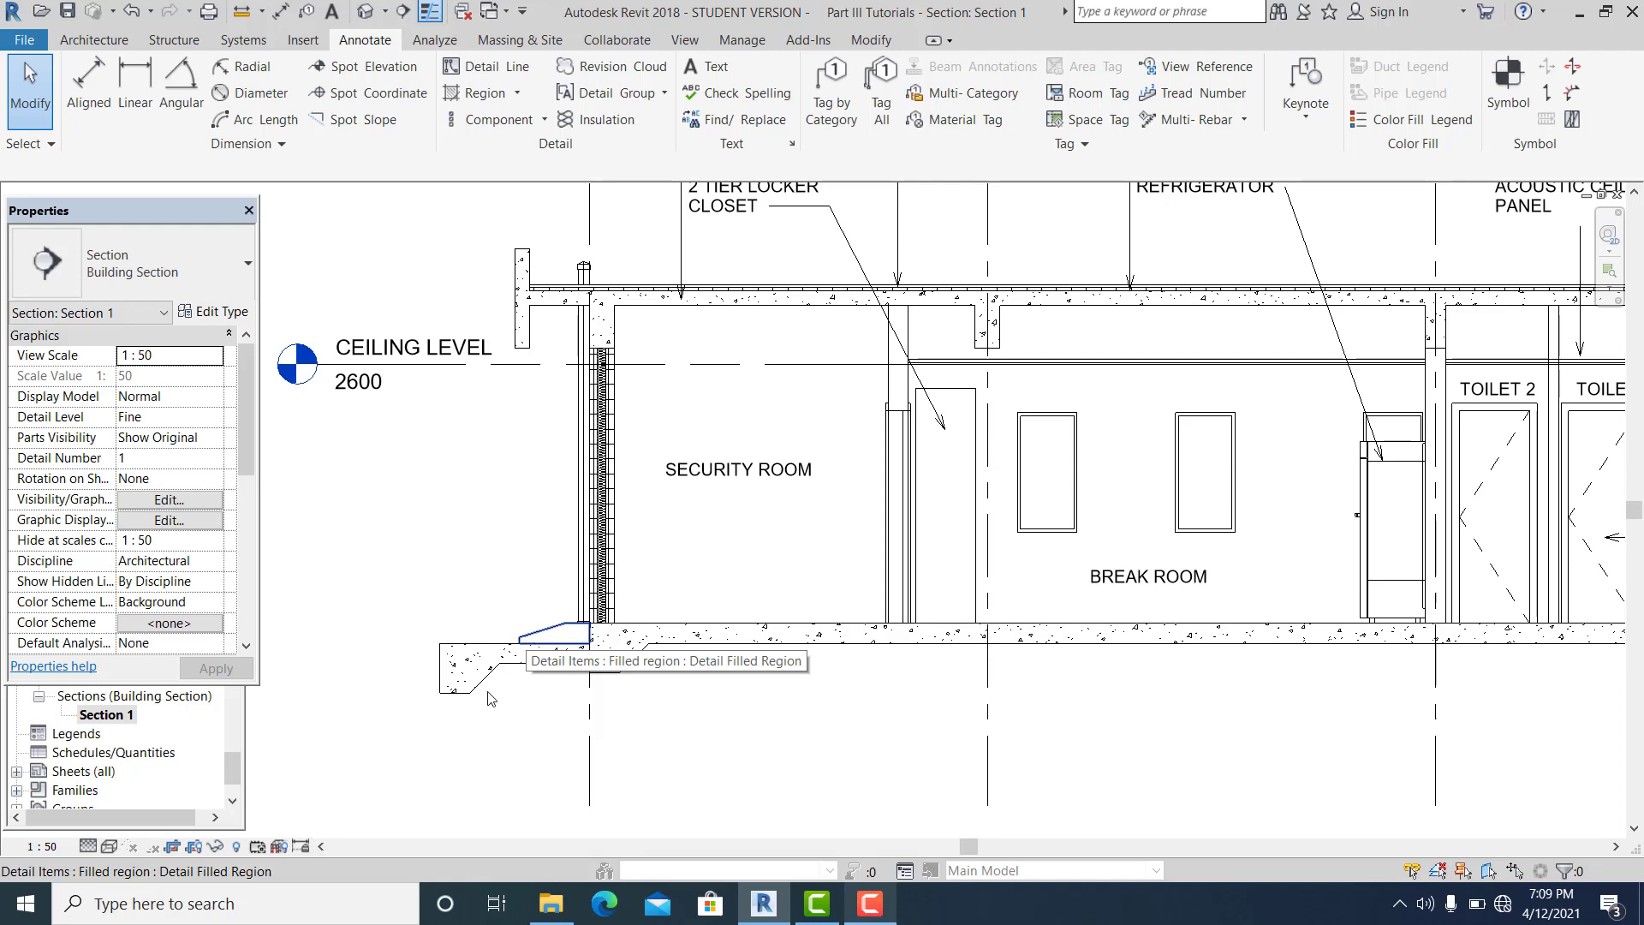
# - Start a PRECAST filled region and draw a rectangle over the rainwater pipe at grid 4, from the slab underside to the pipe's lower end
pyautogui.scroll(3, 527, 404)
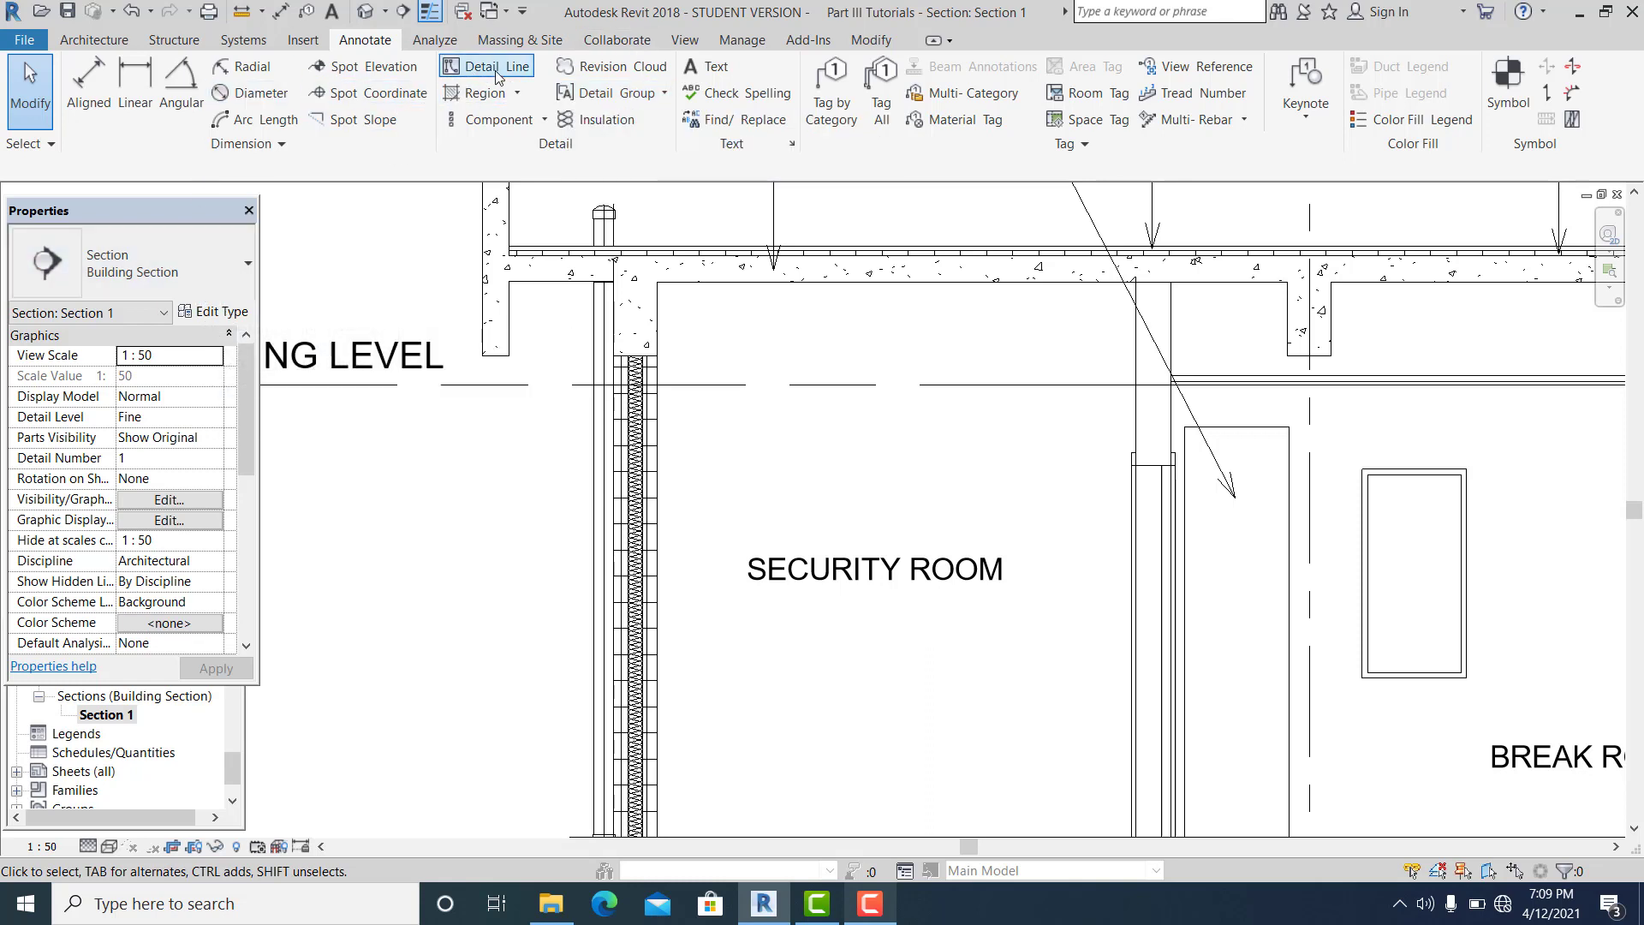
pyautogui.click(516, 94)
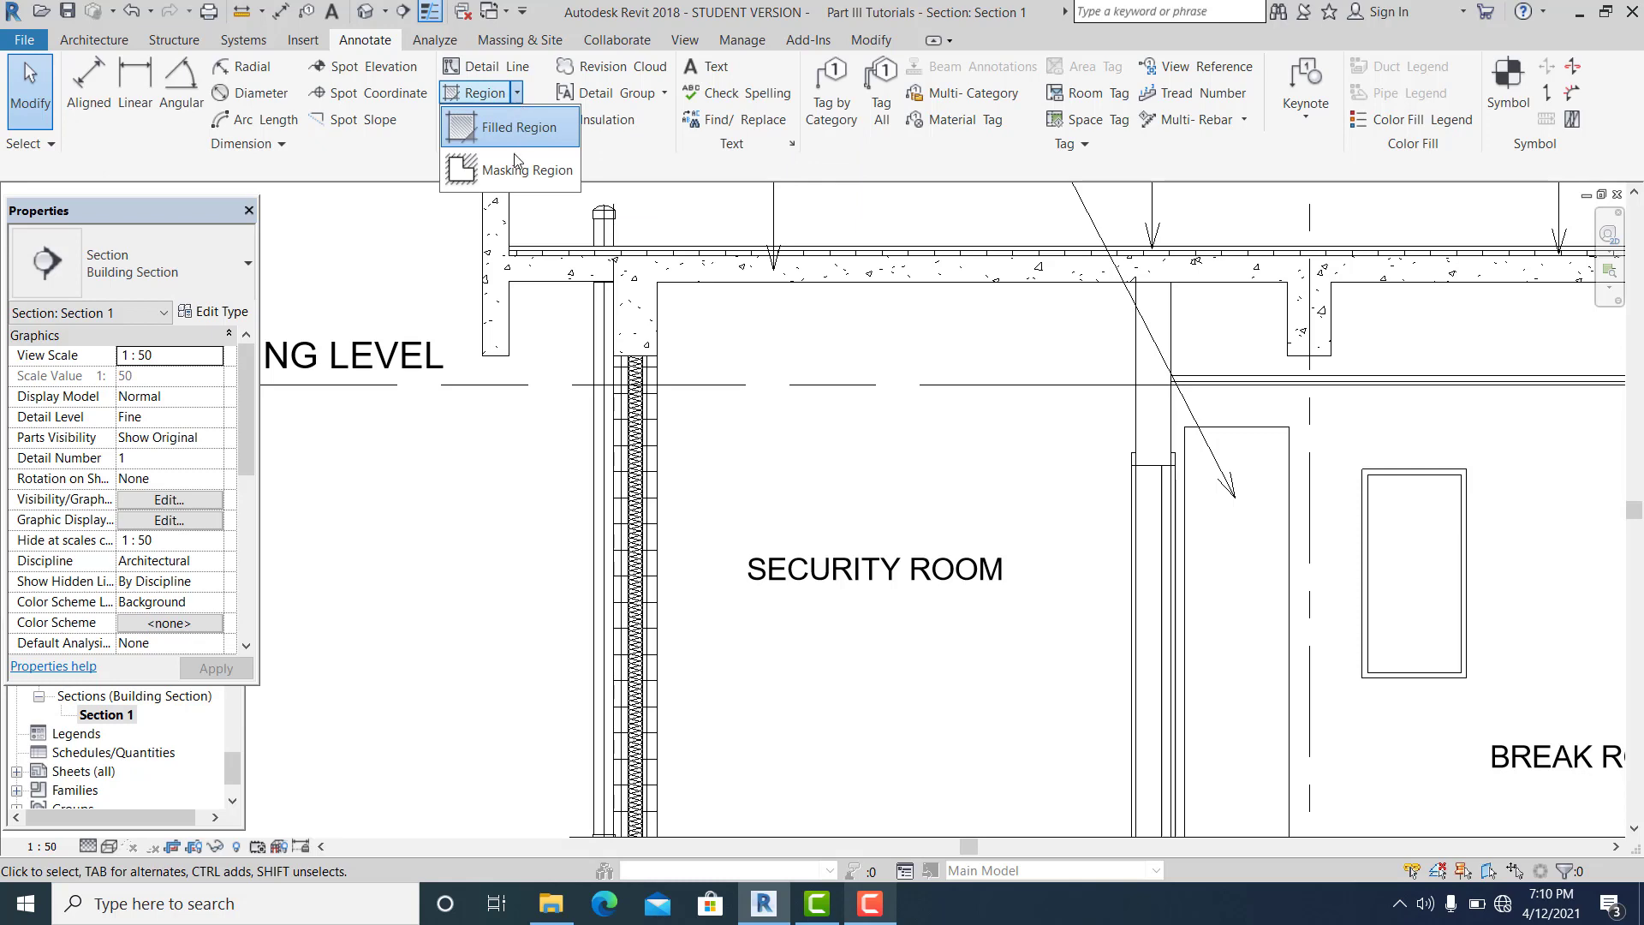
pyautogui.click(524, 133)
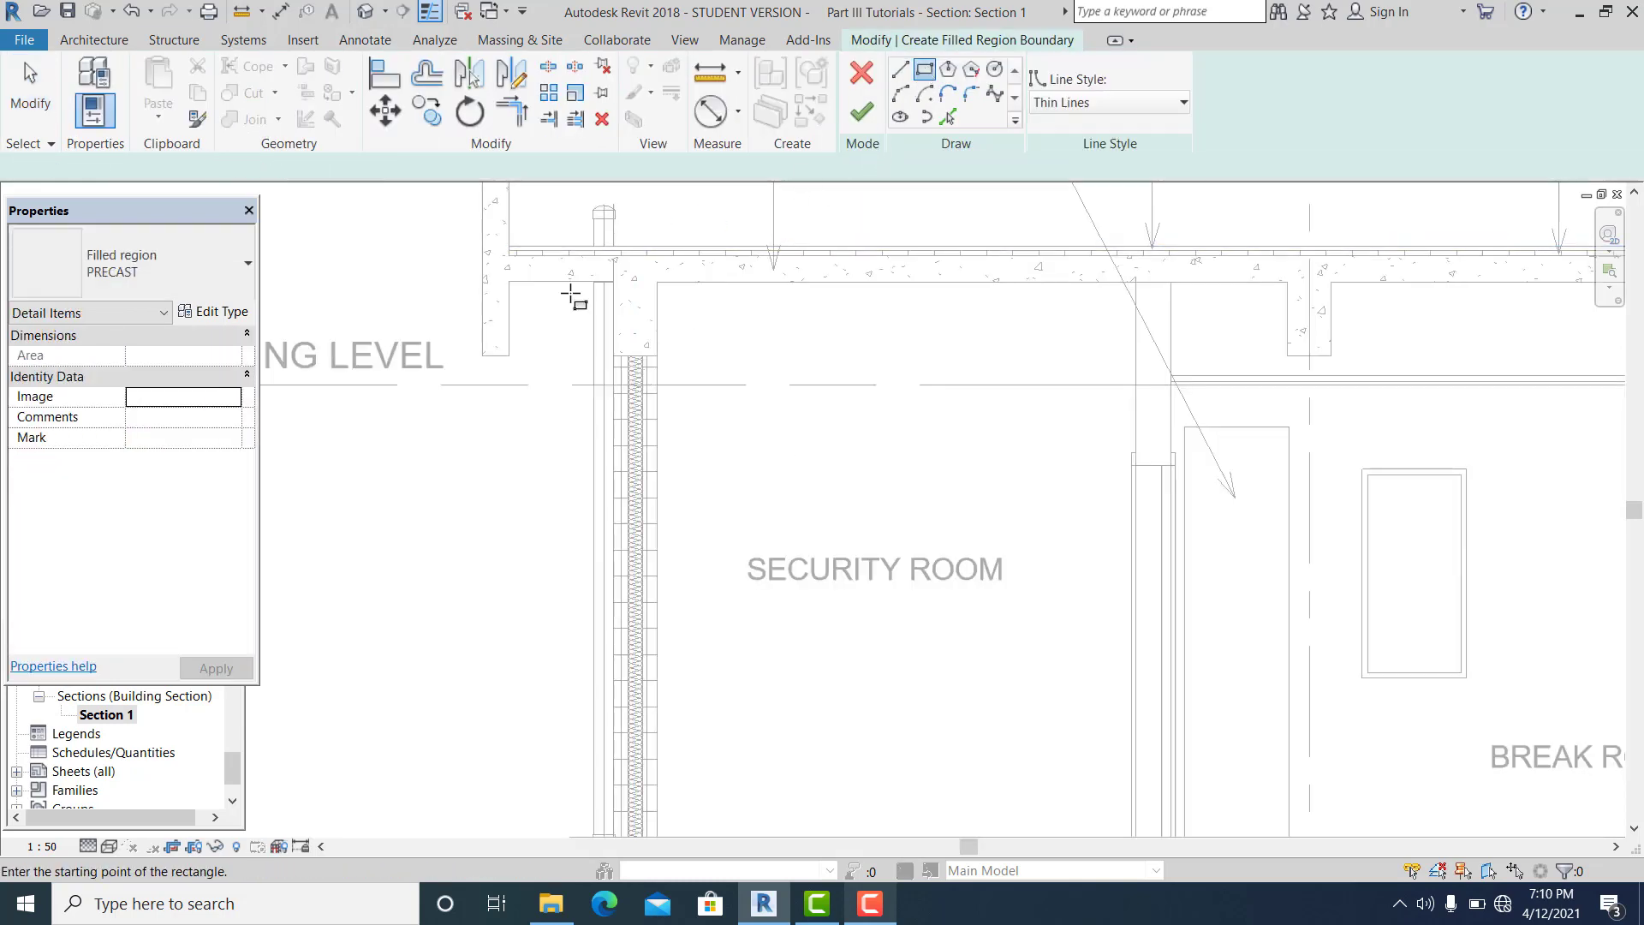
pyautogui.scroll(2, 571, 293)
pyautogui.click(630, 270)
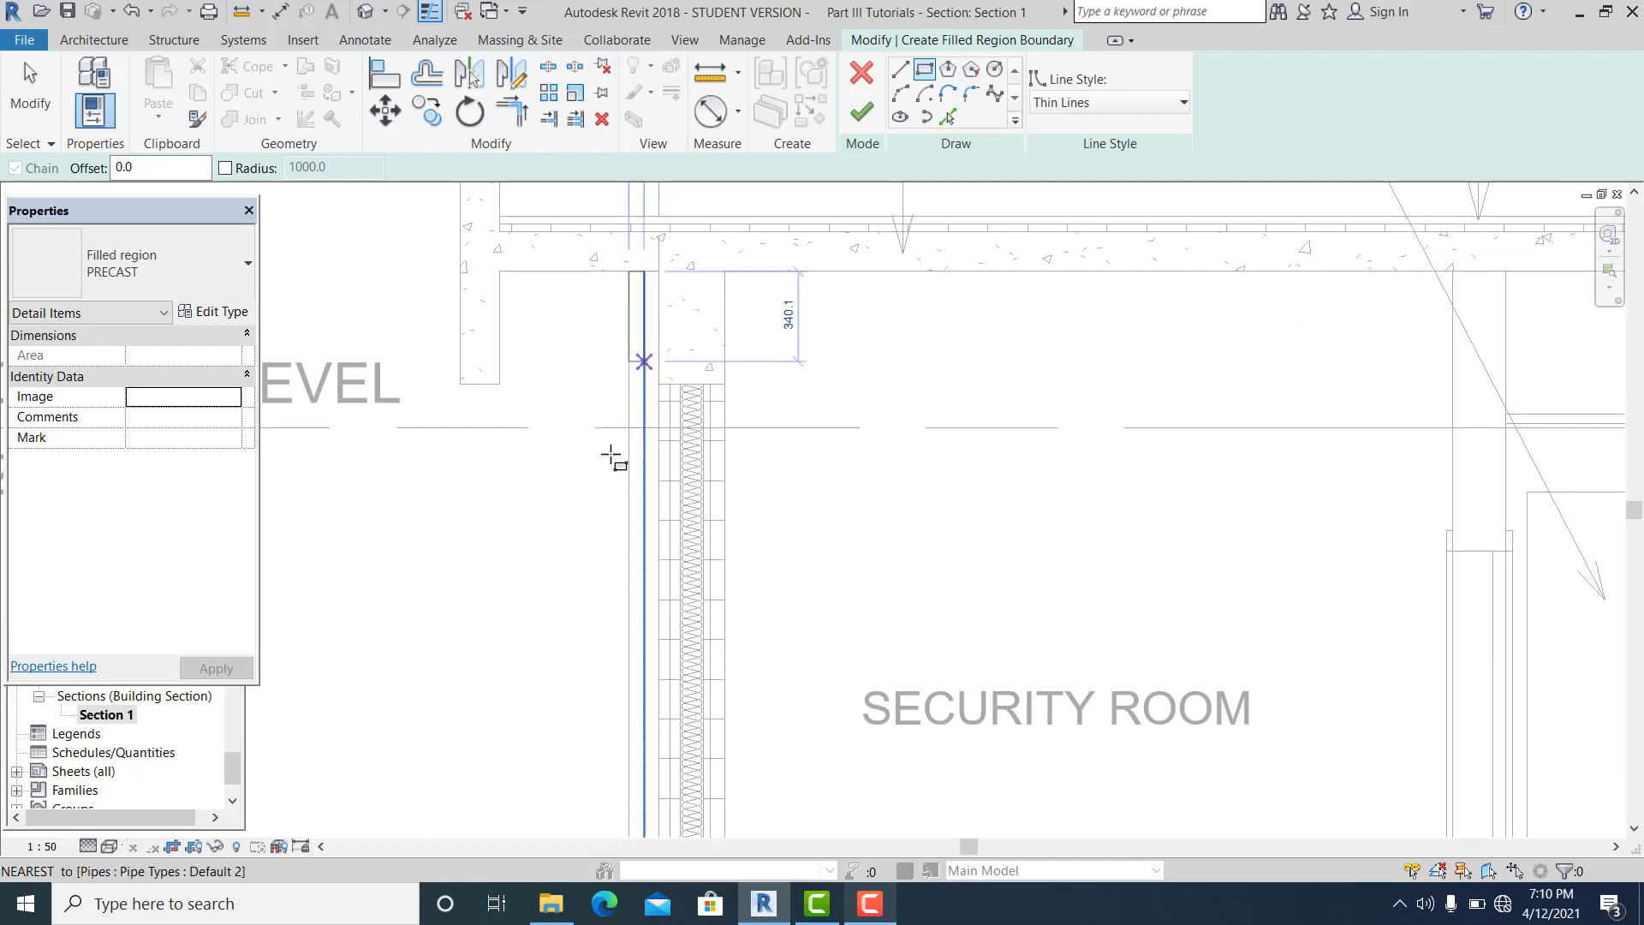
pyautogui.scroll(-2, 544, 775)
pyautogui.moveTo(544, 775); pyautogui.dragTo(675, 254, button='middle')
pyautogui.scroll(4, 732, 470)
pyautogui.click(761, 469)
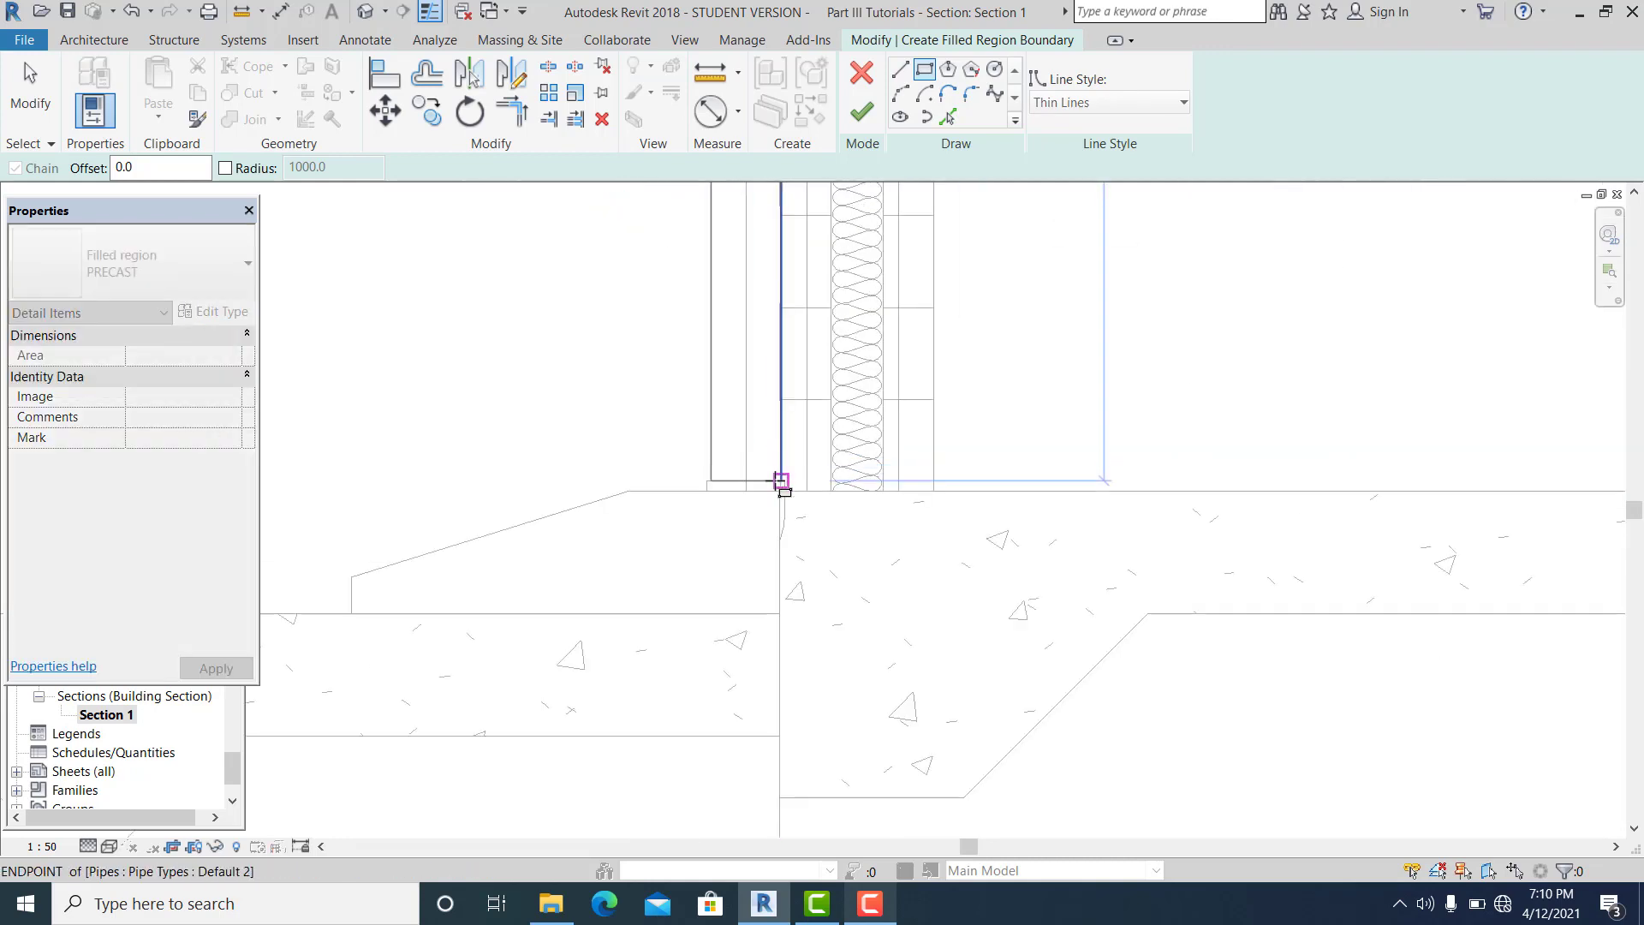
# - Draw a second boundary rectangle, 126.5 by 17.5 mm, over the collar at the pipe's base
pyautogui.scroll(3, 782, 480)
pyautogui.click(663, 471)
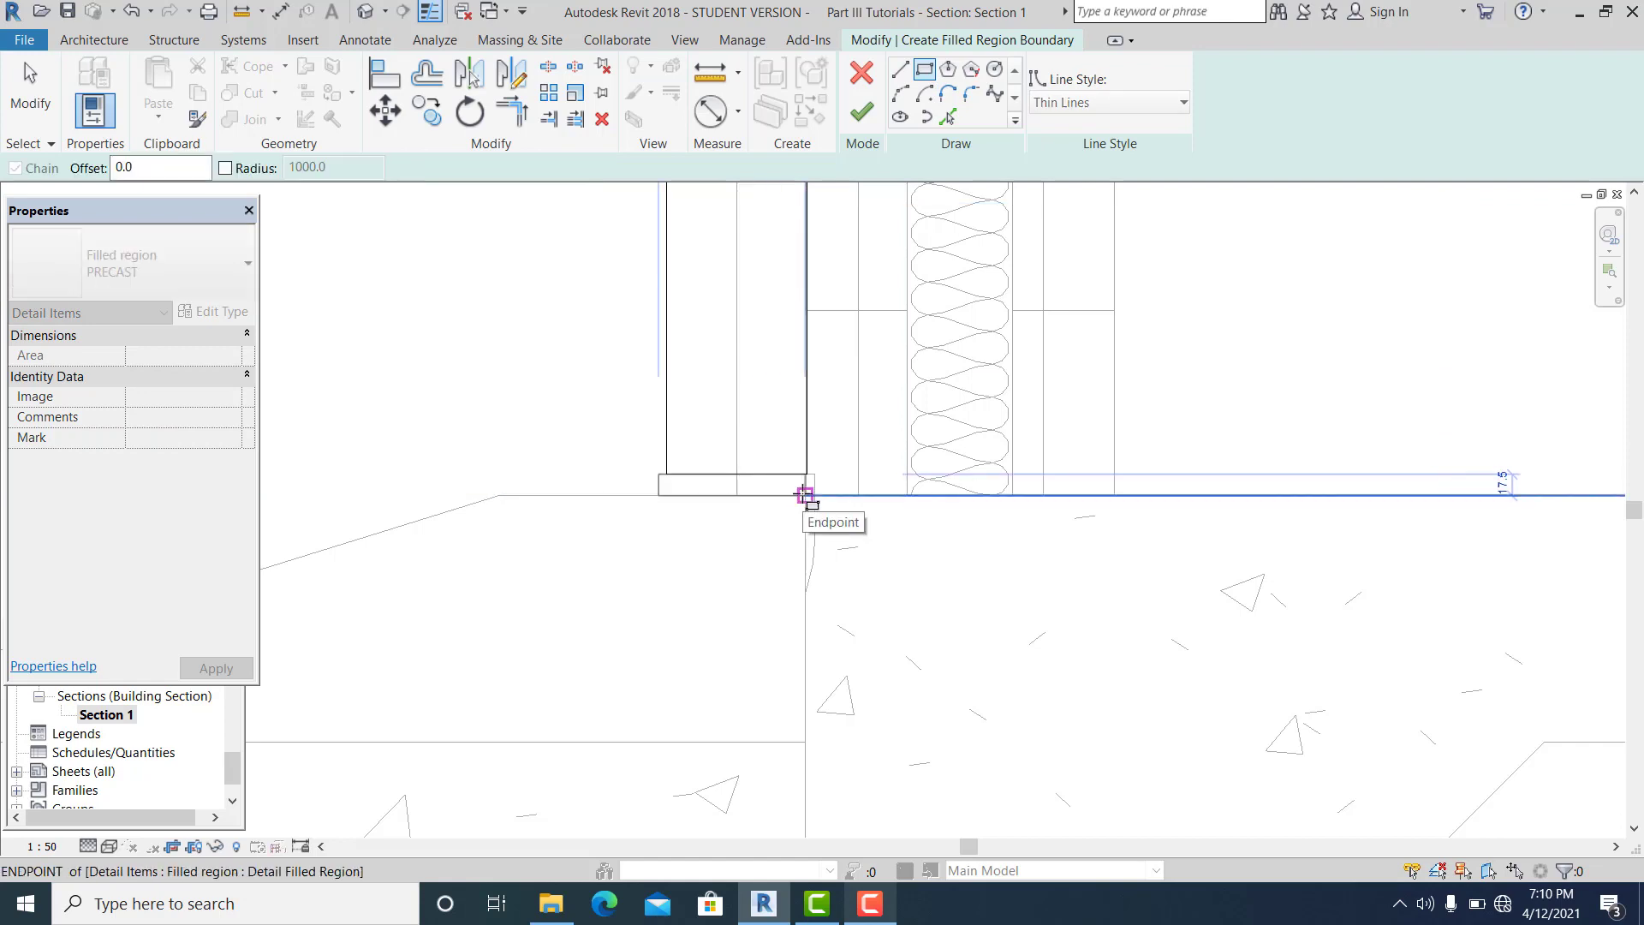
pyautogui.scroll(2, 807, 495)
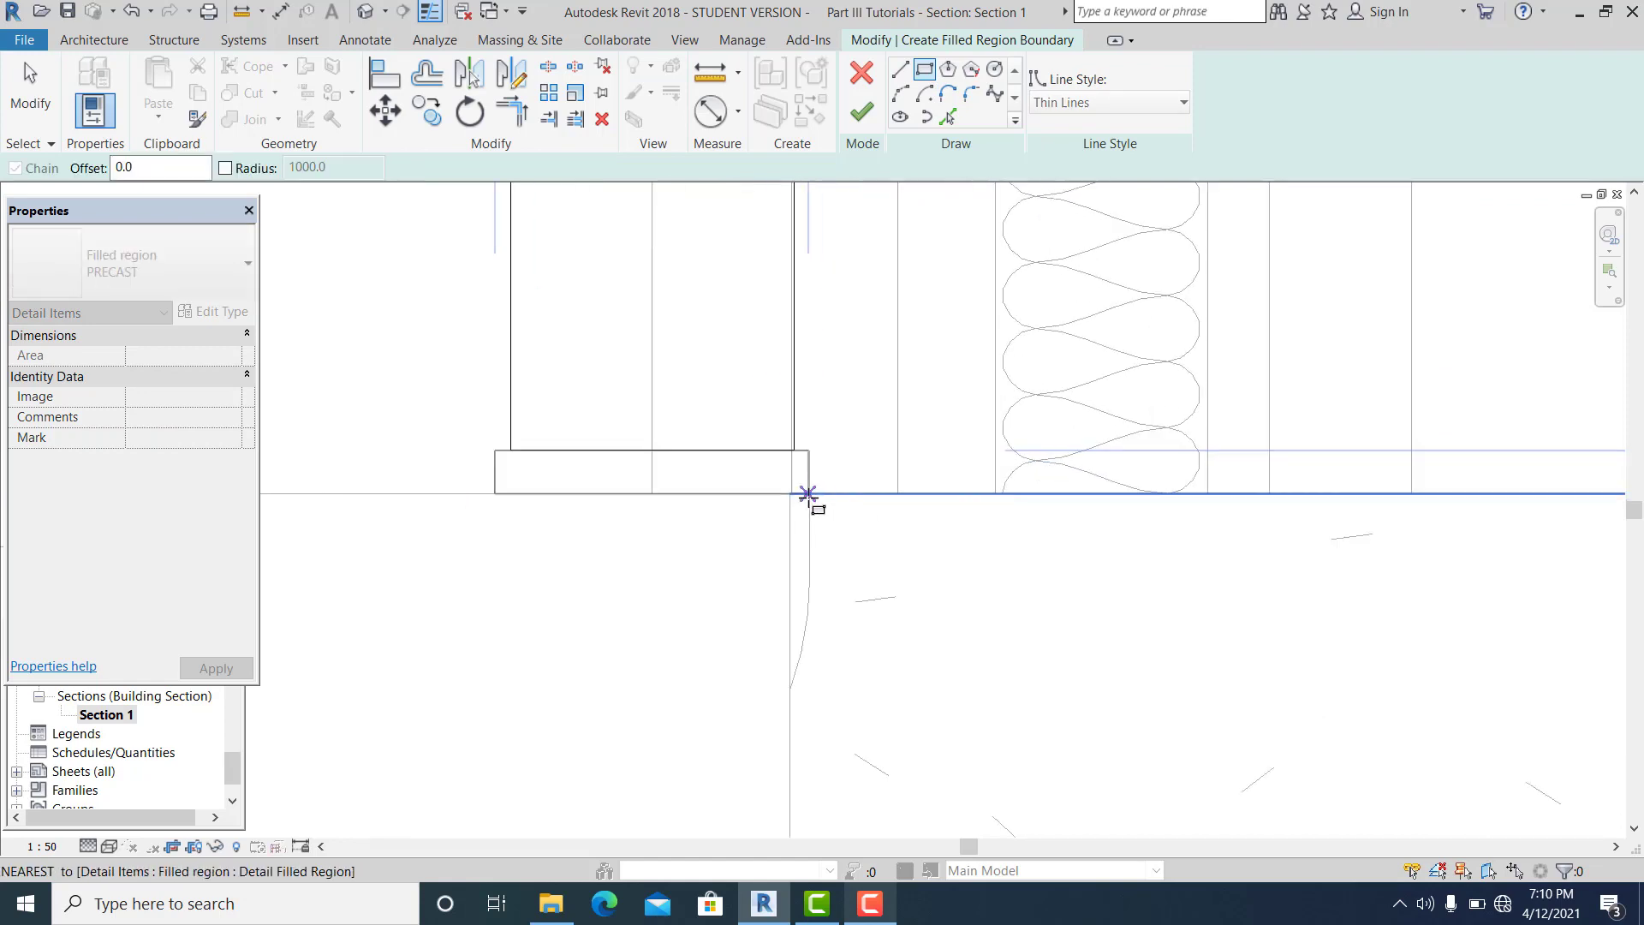
pyautogui.click(807, 495)
pyautogui.moveTo(768, 543); pyautogui.dragTo(674, 497, button='middle')
pyautogui.press('Escape')
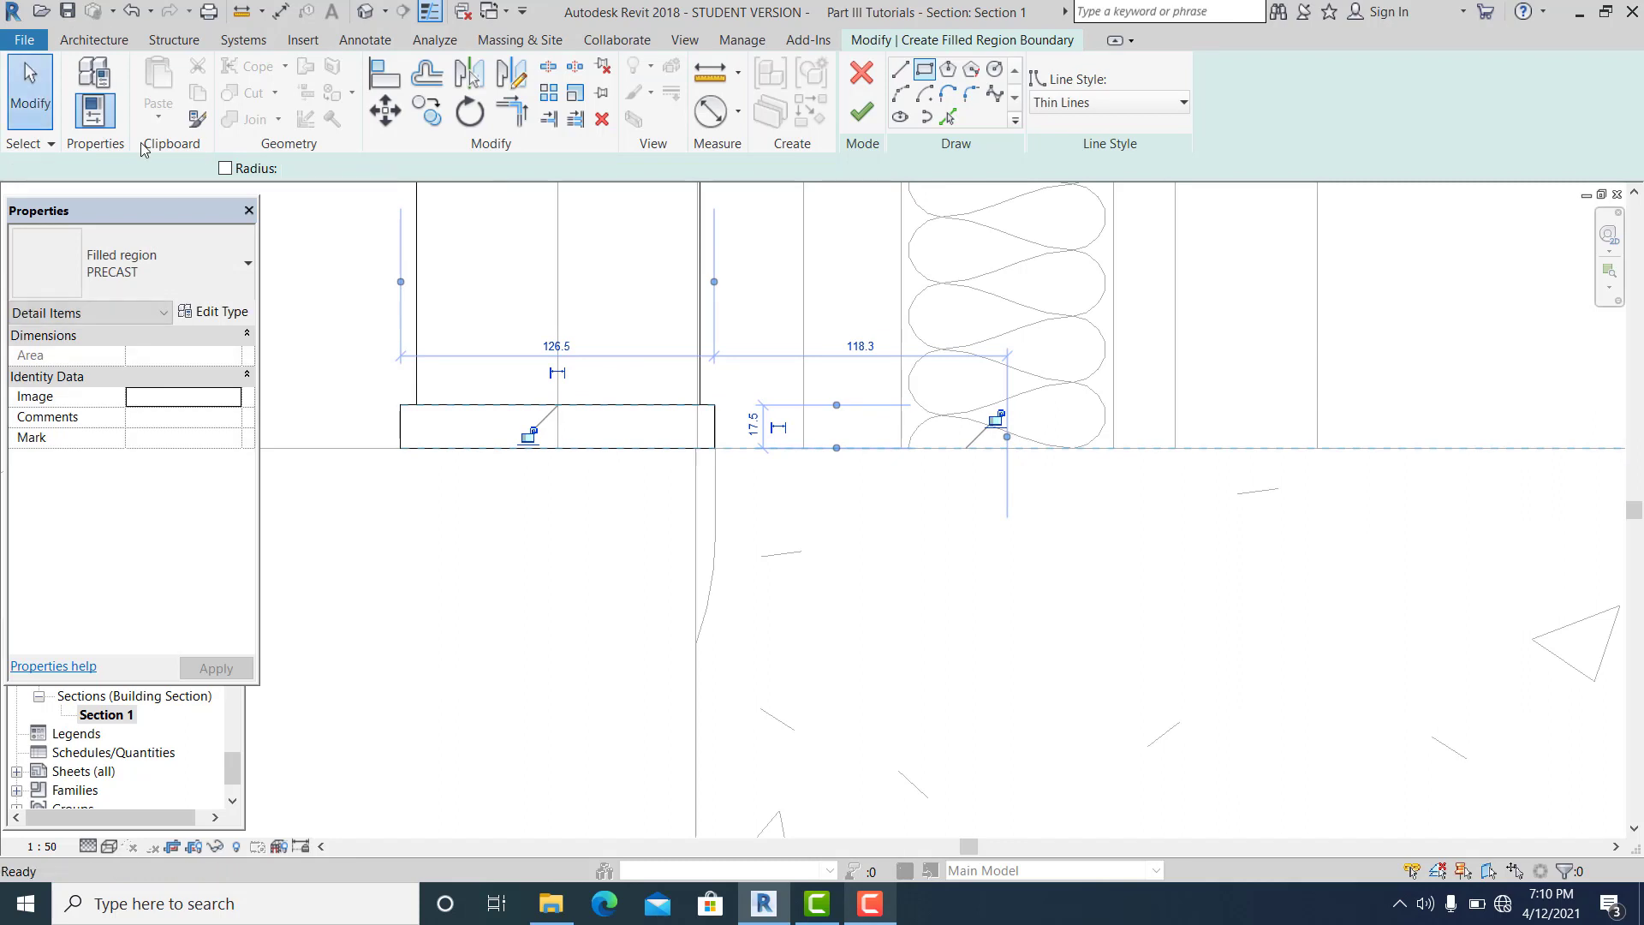
pyautogui.press('Escape')
pyautogui.scroll(-3, 857, 514)
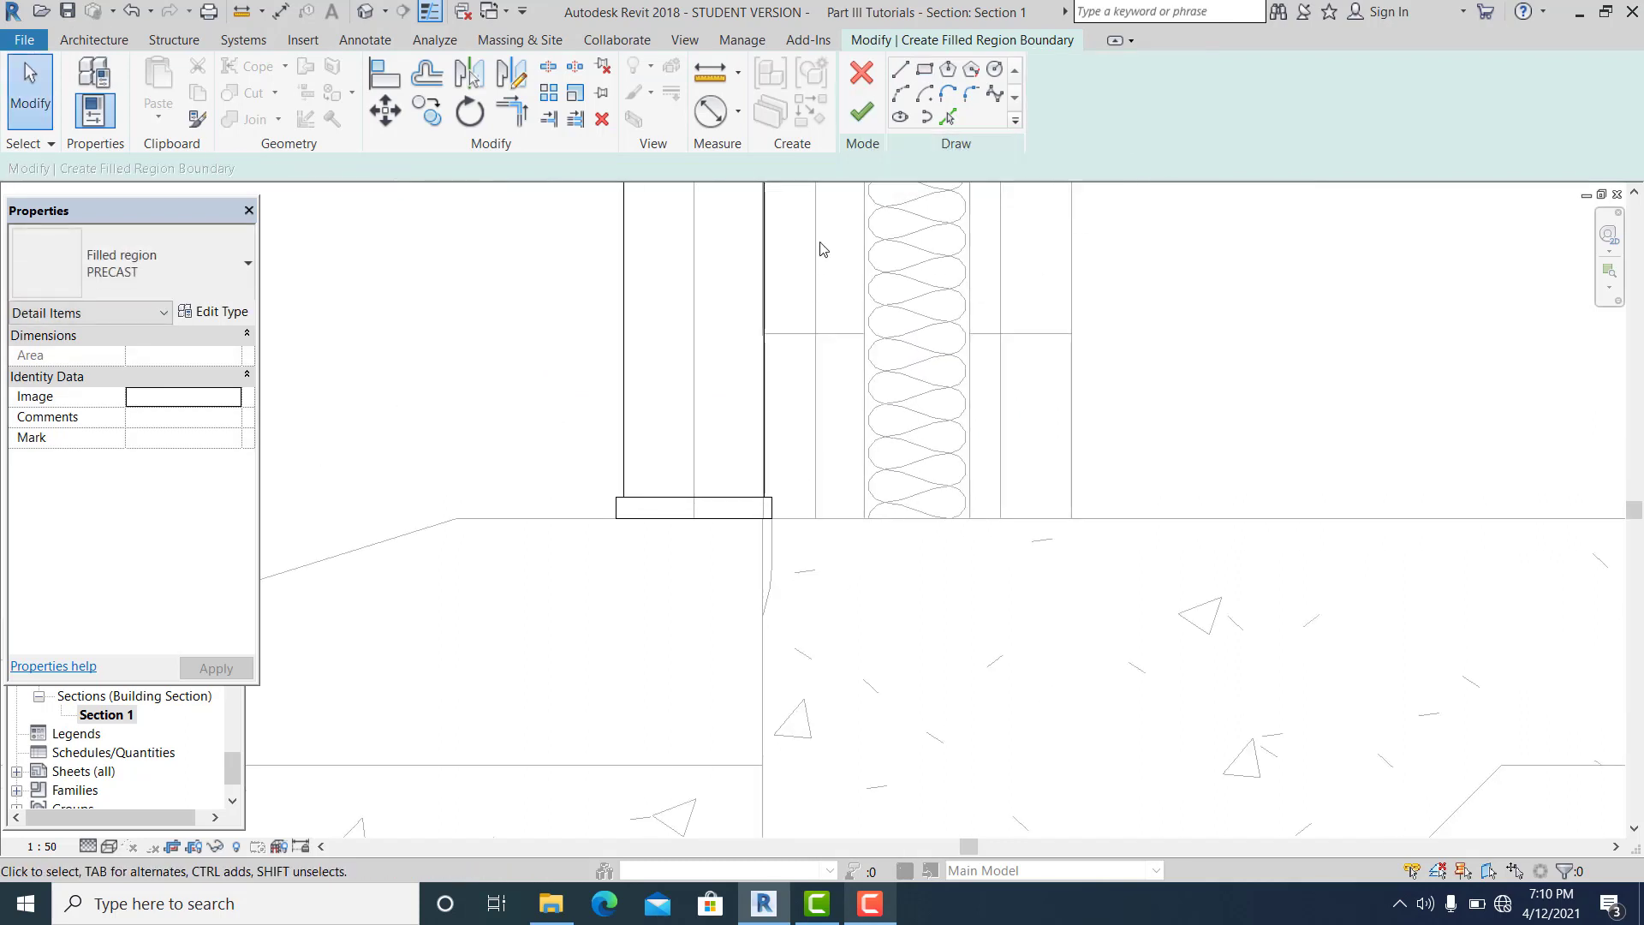
# - Delete the overlapping lines between the pipe and collar rectangles and try to finish the filled region
pyautogui.press('Return')
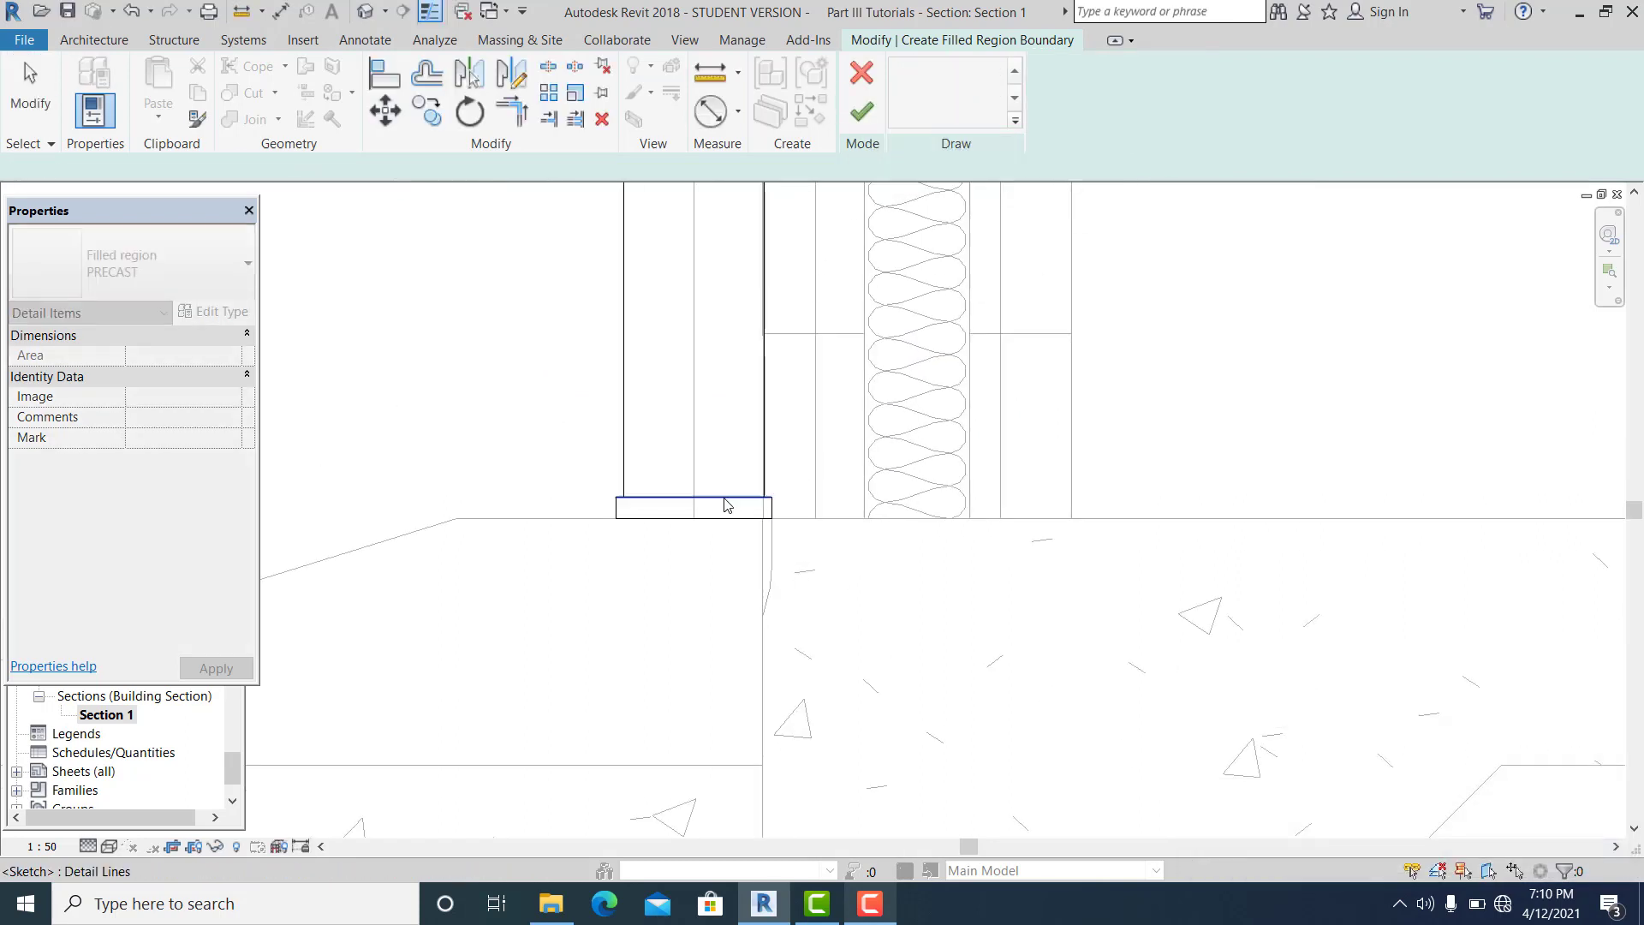
pyautogui.click(735, 505)
pyautogui.press('Delete')
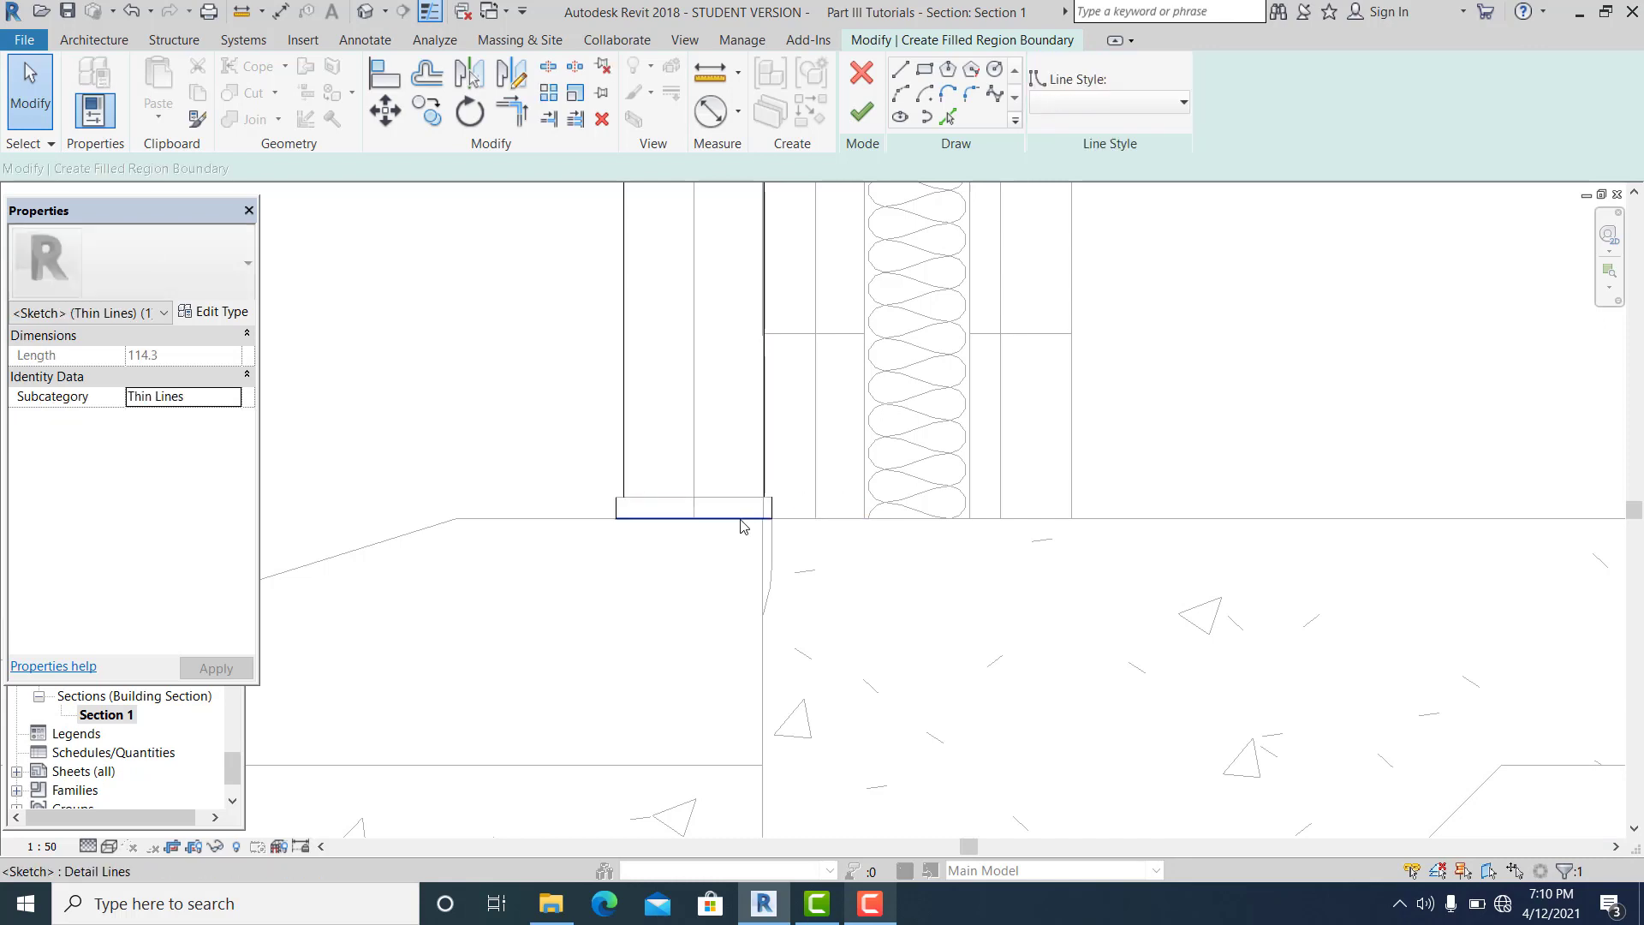
pyautogui.click(756, 519)
pyautogui.scroll(1, 735, 513)
pyautogui.click(862, 110)
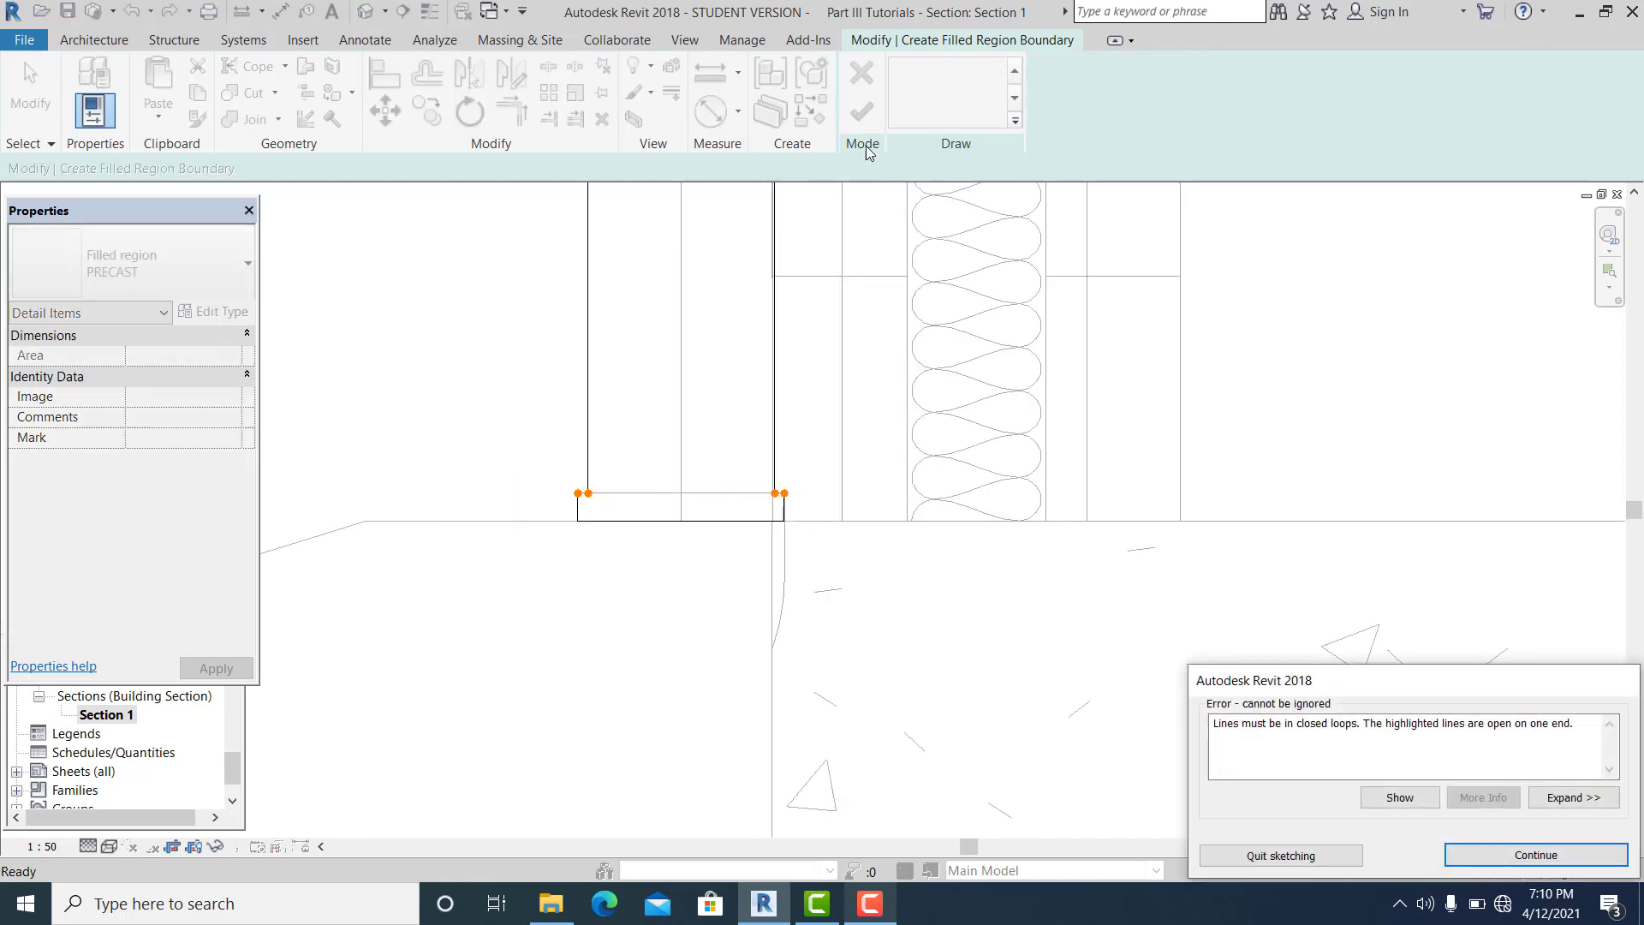
pyautogui.press('Return')
# - Close the boundary with short shoulder lines between pipe and collar on both sides and finish the filled region
pyautogui.scroll(1, 754, 437)
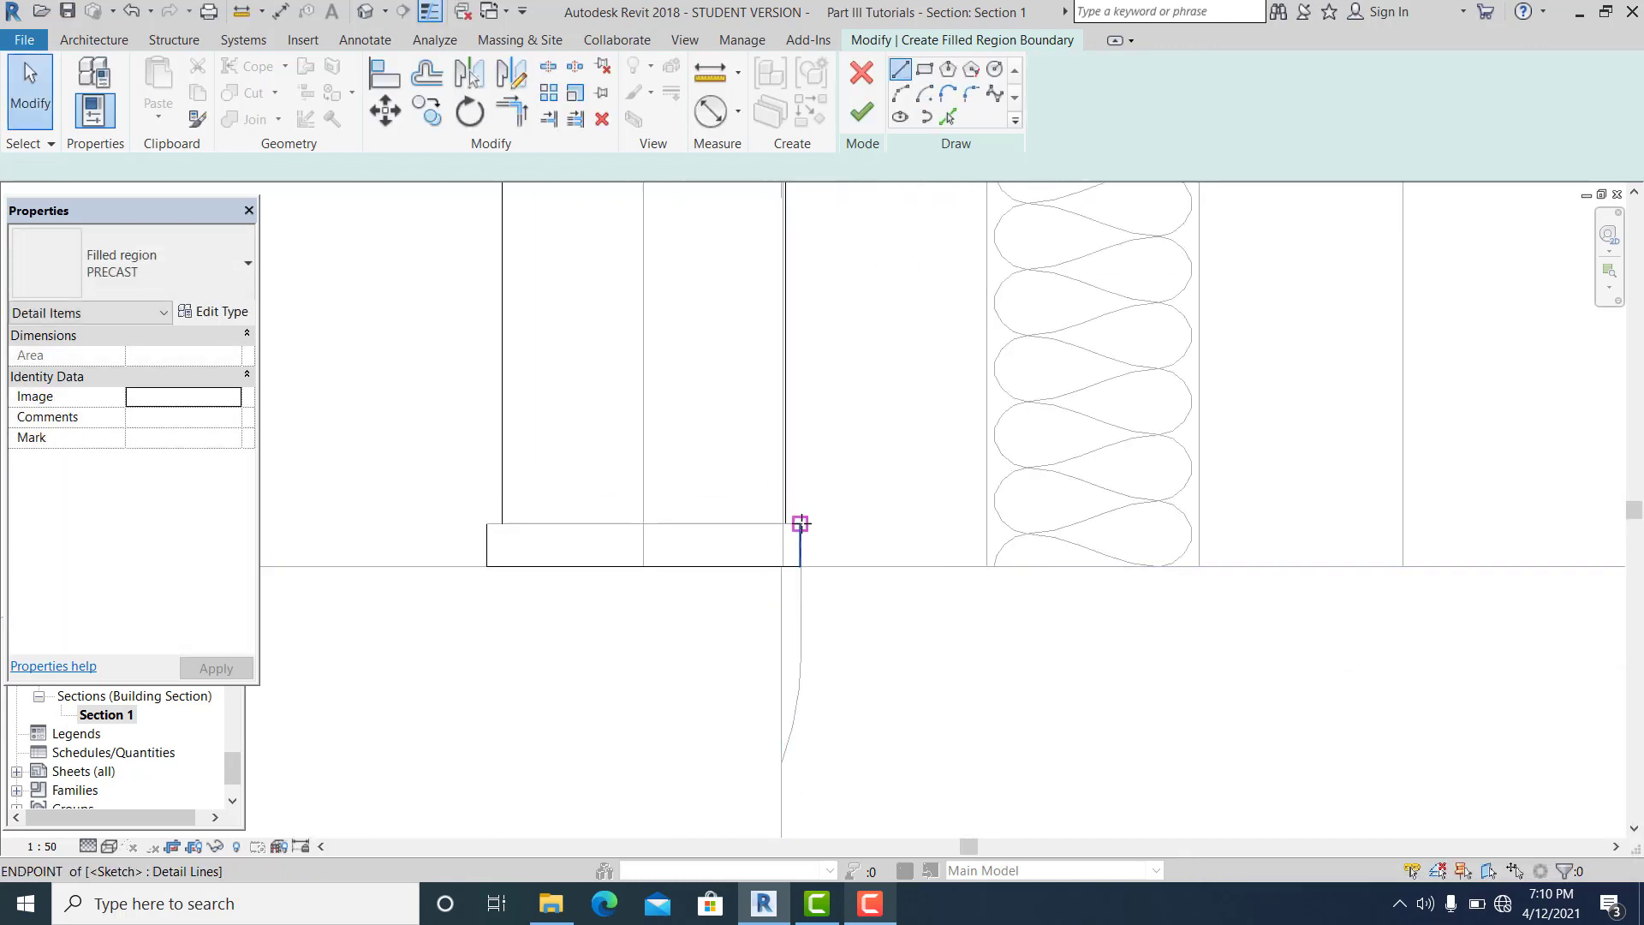
pyautogui.click(786, 524)
pyautogui.click(502, 524)
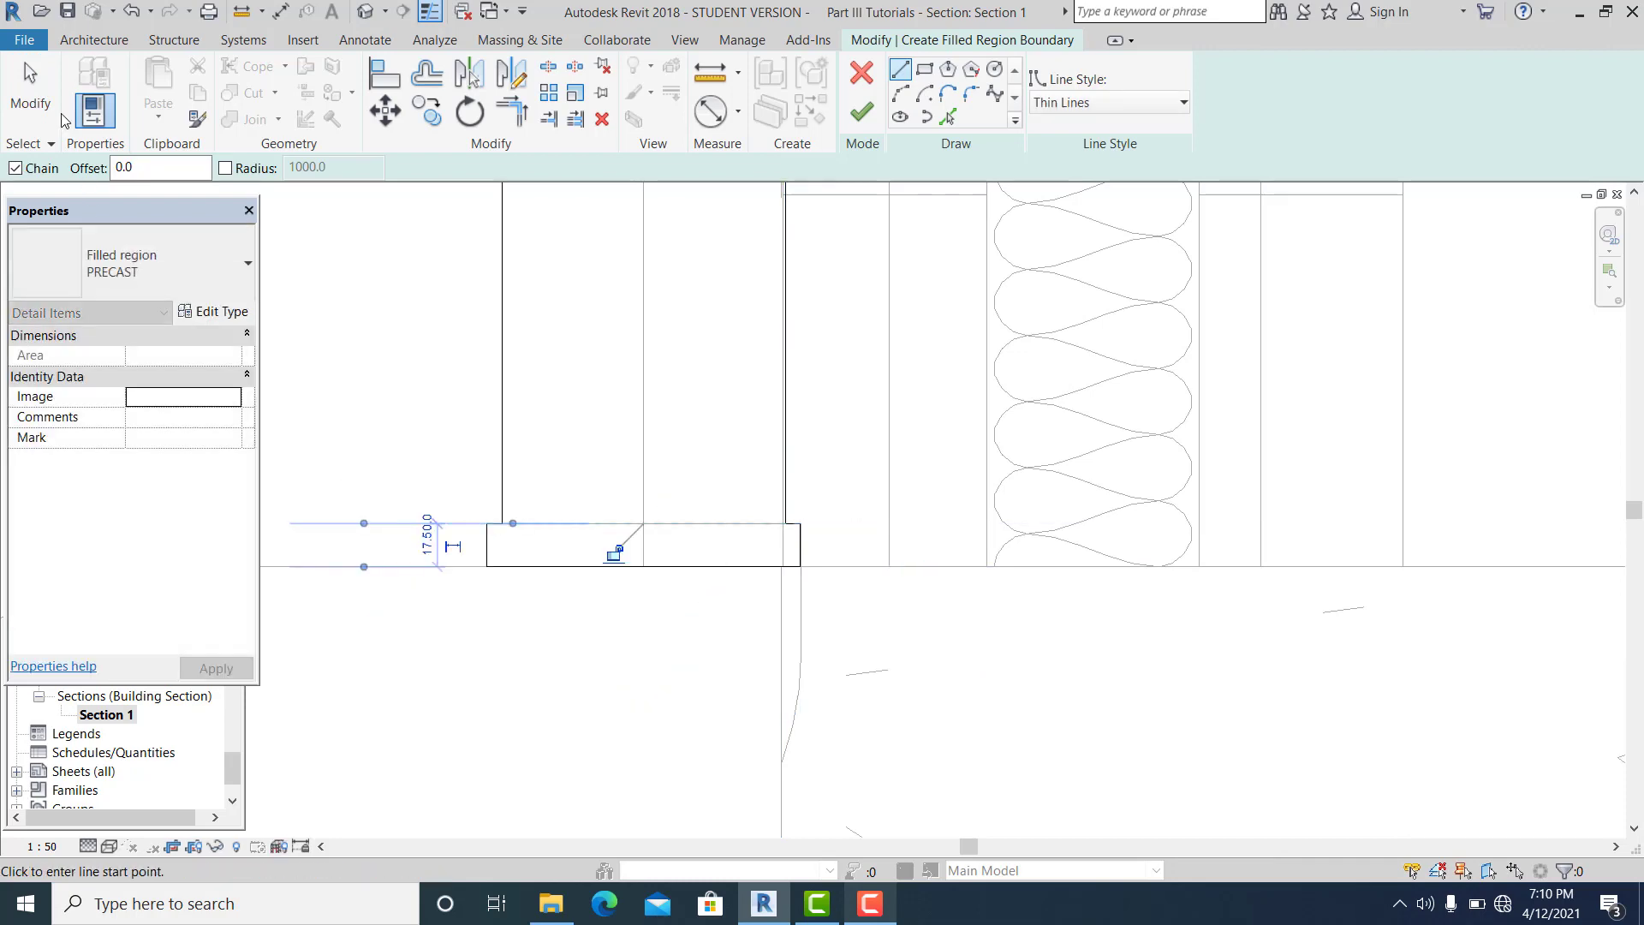
pyautogui.press('Escape')
pyautogui.click(863, 111)
pyautogui.click(891, 663)
# - Hide the elbow pipe fitting below the rainwater pipe at grid 4 in this view
pyautogui.scroll(-3, 891, 669)
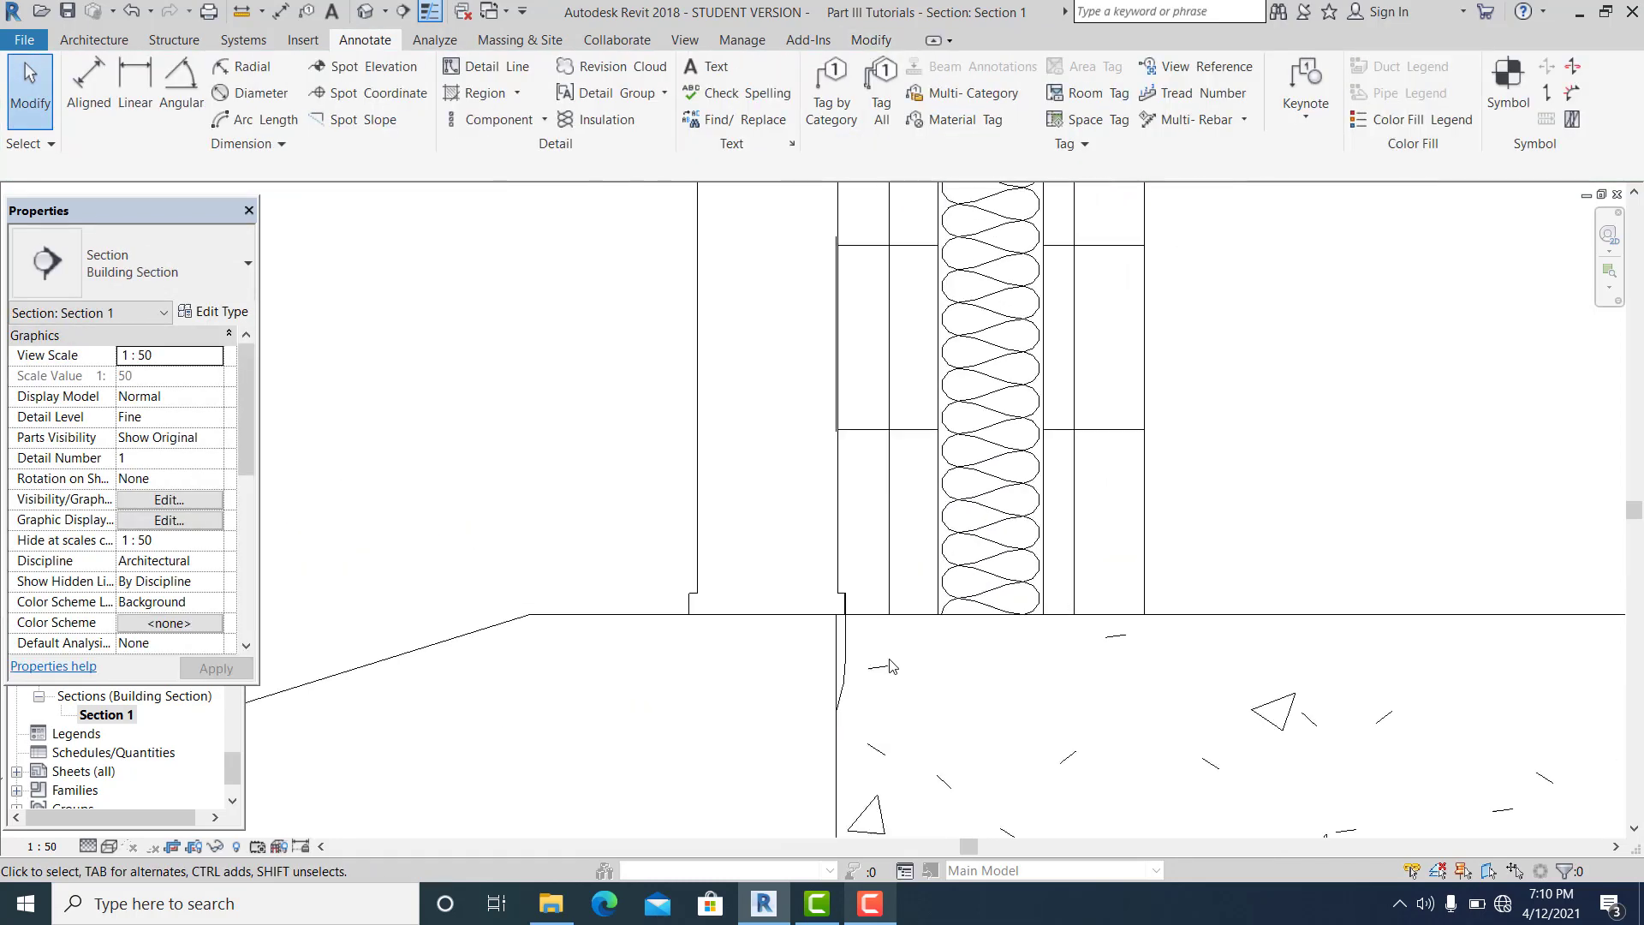
pyautogui.click(832, 640)
pyautogui.rightClick(832, 638)
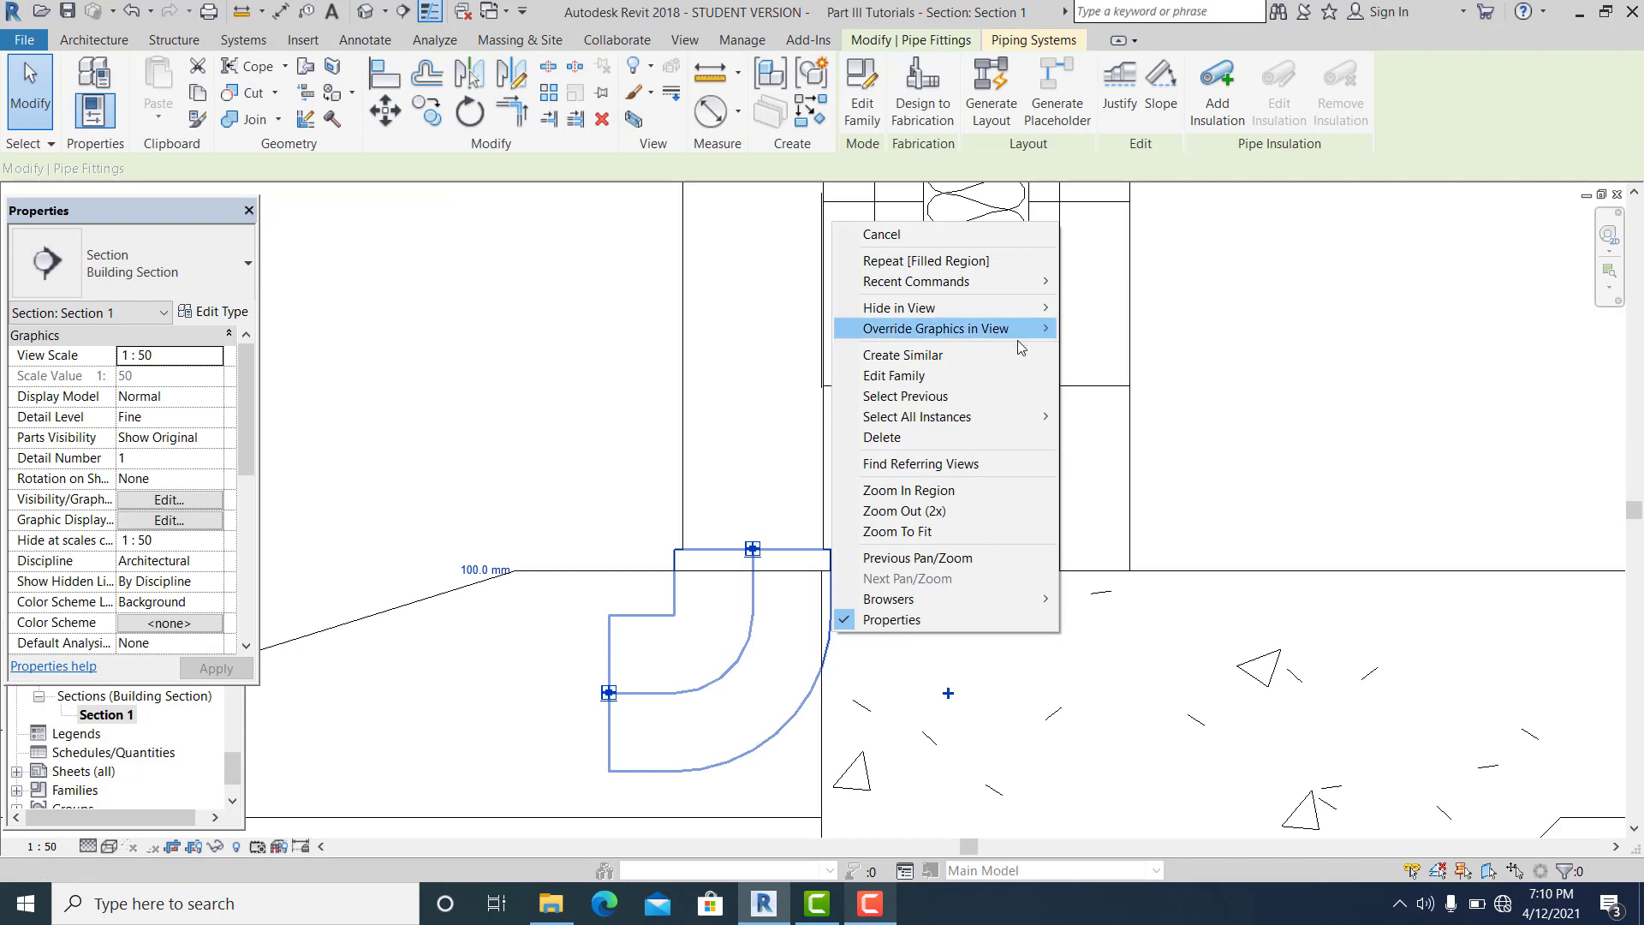
pyautogui.moveTo(1029, 310)
pyautogui.click(1150, 310)
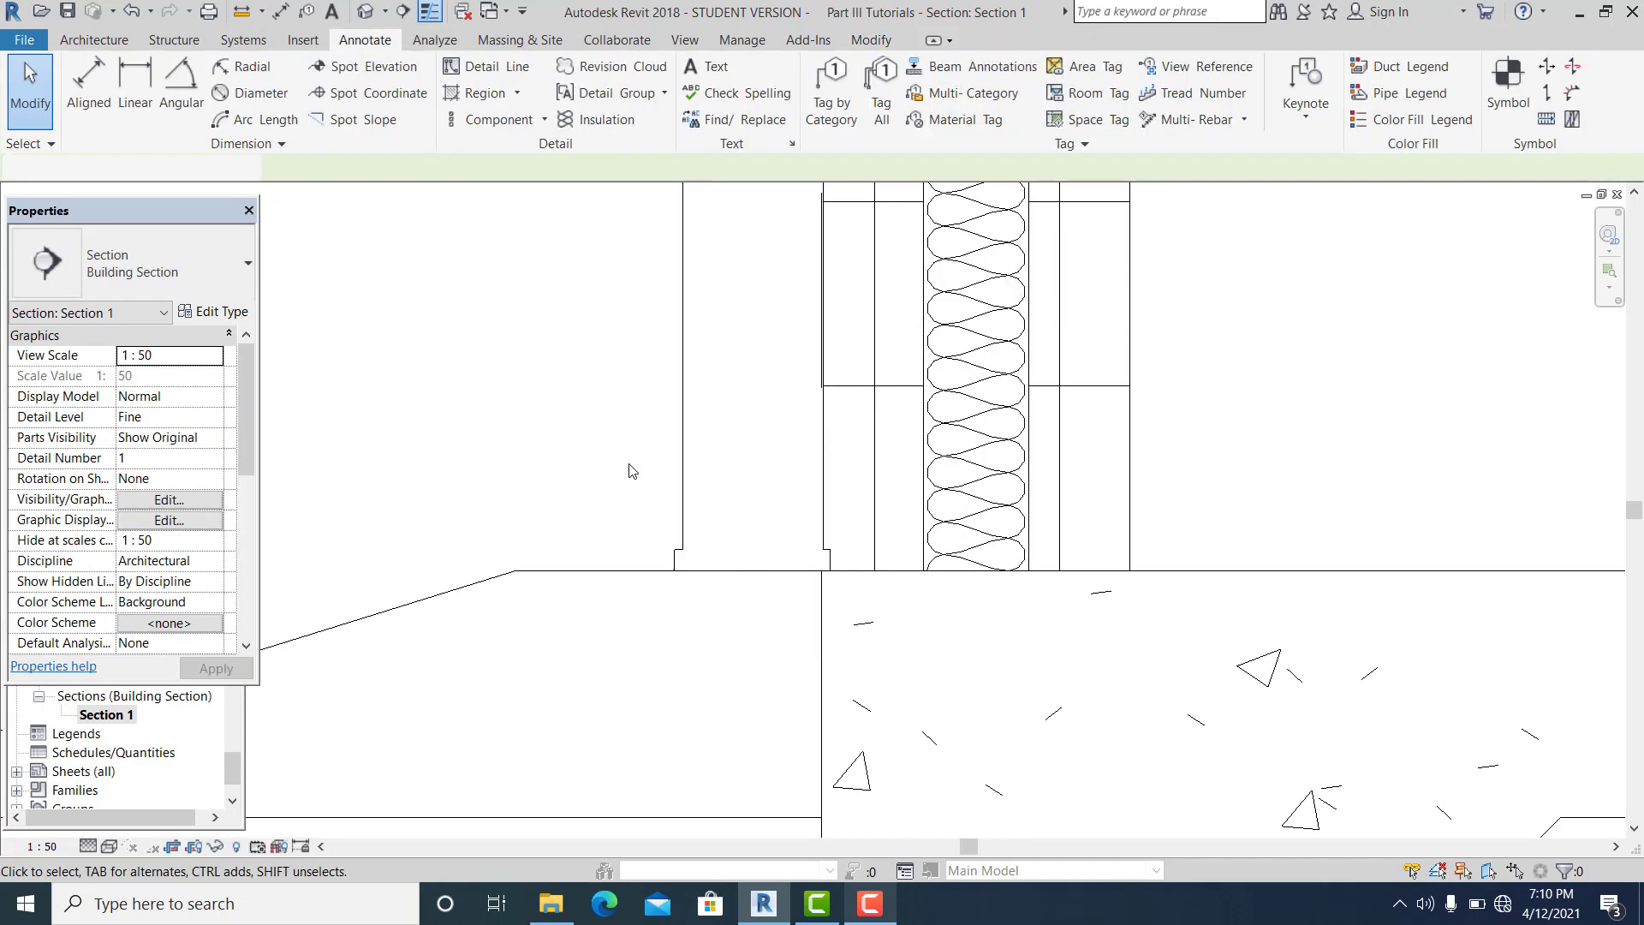
# - Mirror the rainwater pipe's filled region about a drawn vertical axis at mid-building onto the pipe at grid 1
pyautogui.scroll(-4, 771, 600)
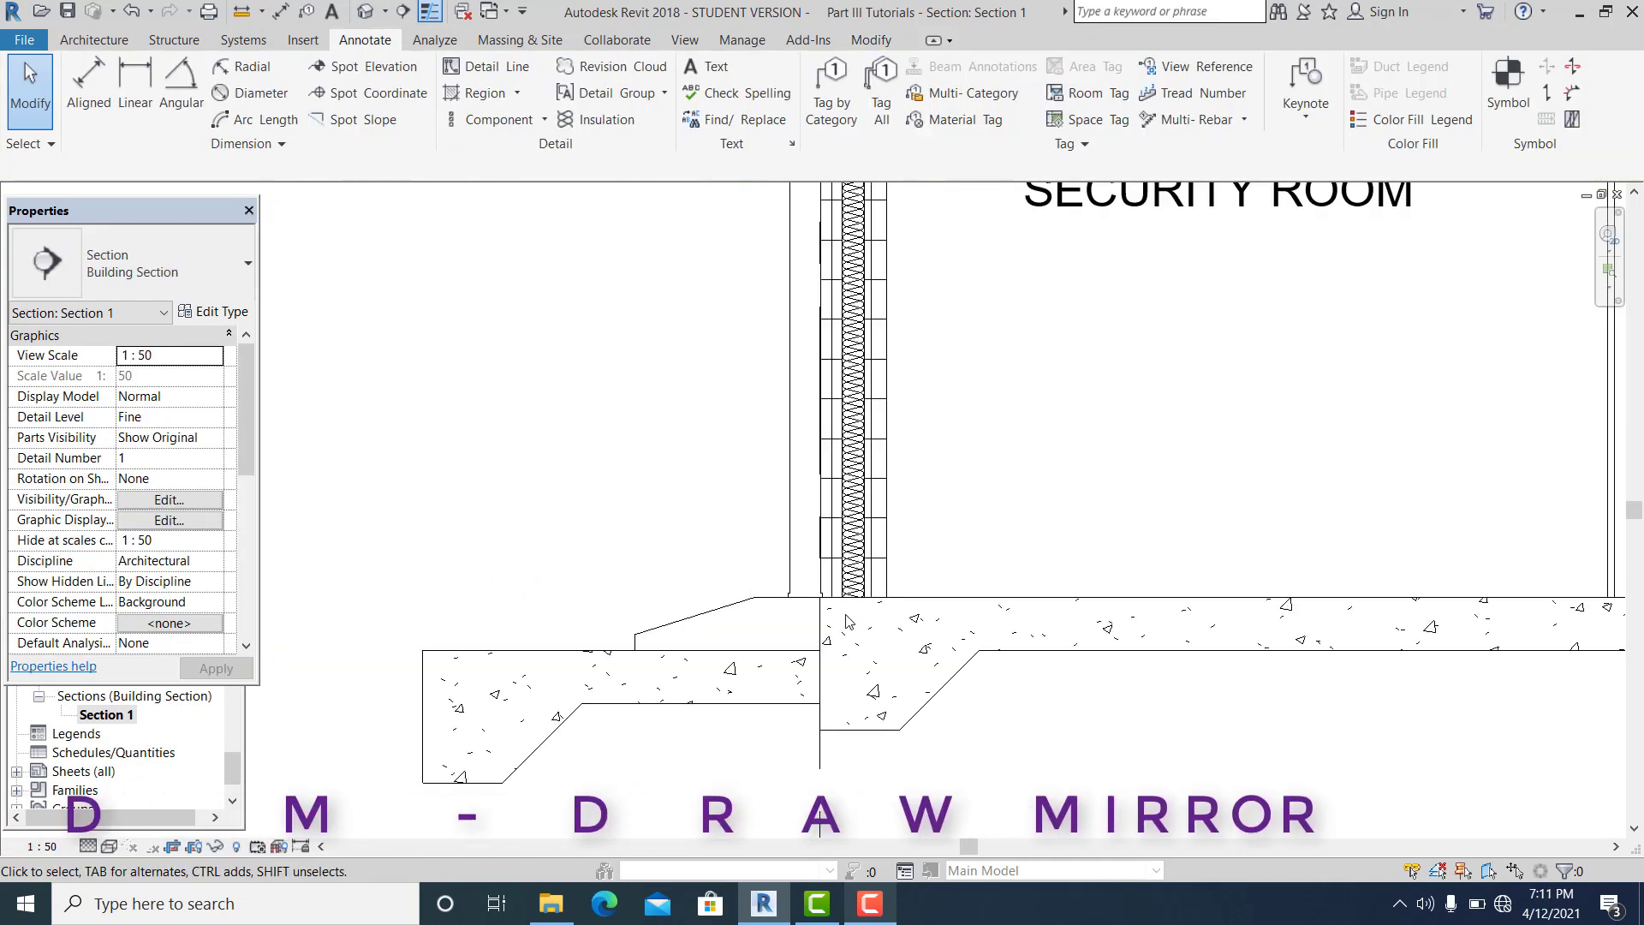
pyautogui.click(812, 486)
pyautogui.scroll(-2, 813, 557)
pyautogui.moveTo(1187, 632); pyautogui.dragTo(1024, 729, button='middle')
pyautogui.press('d')
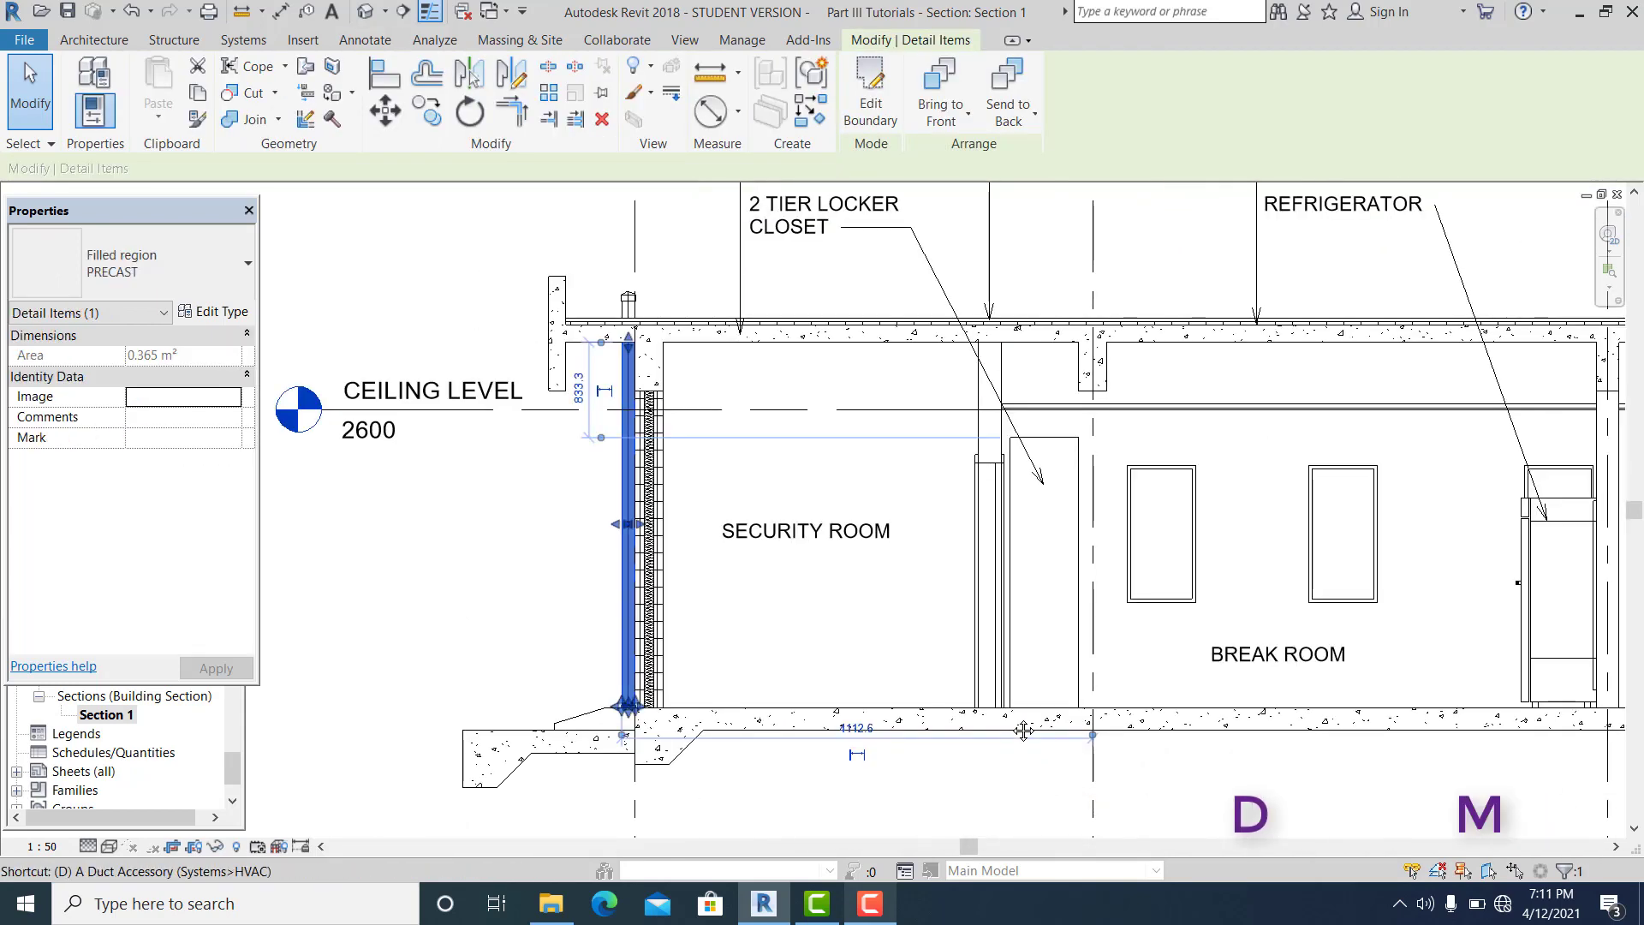
pyautogui.press('m')
pyautogui.scroll(-4, 1285, 600)
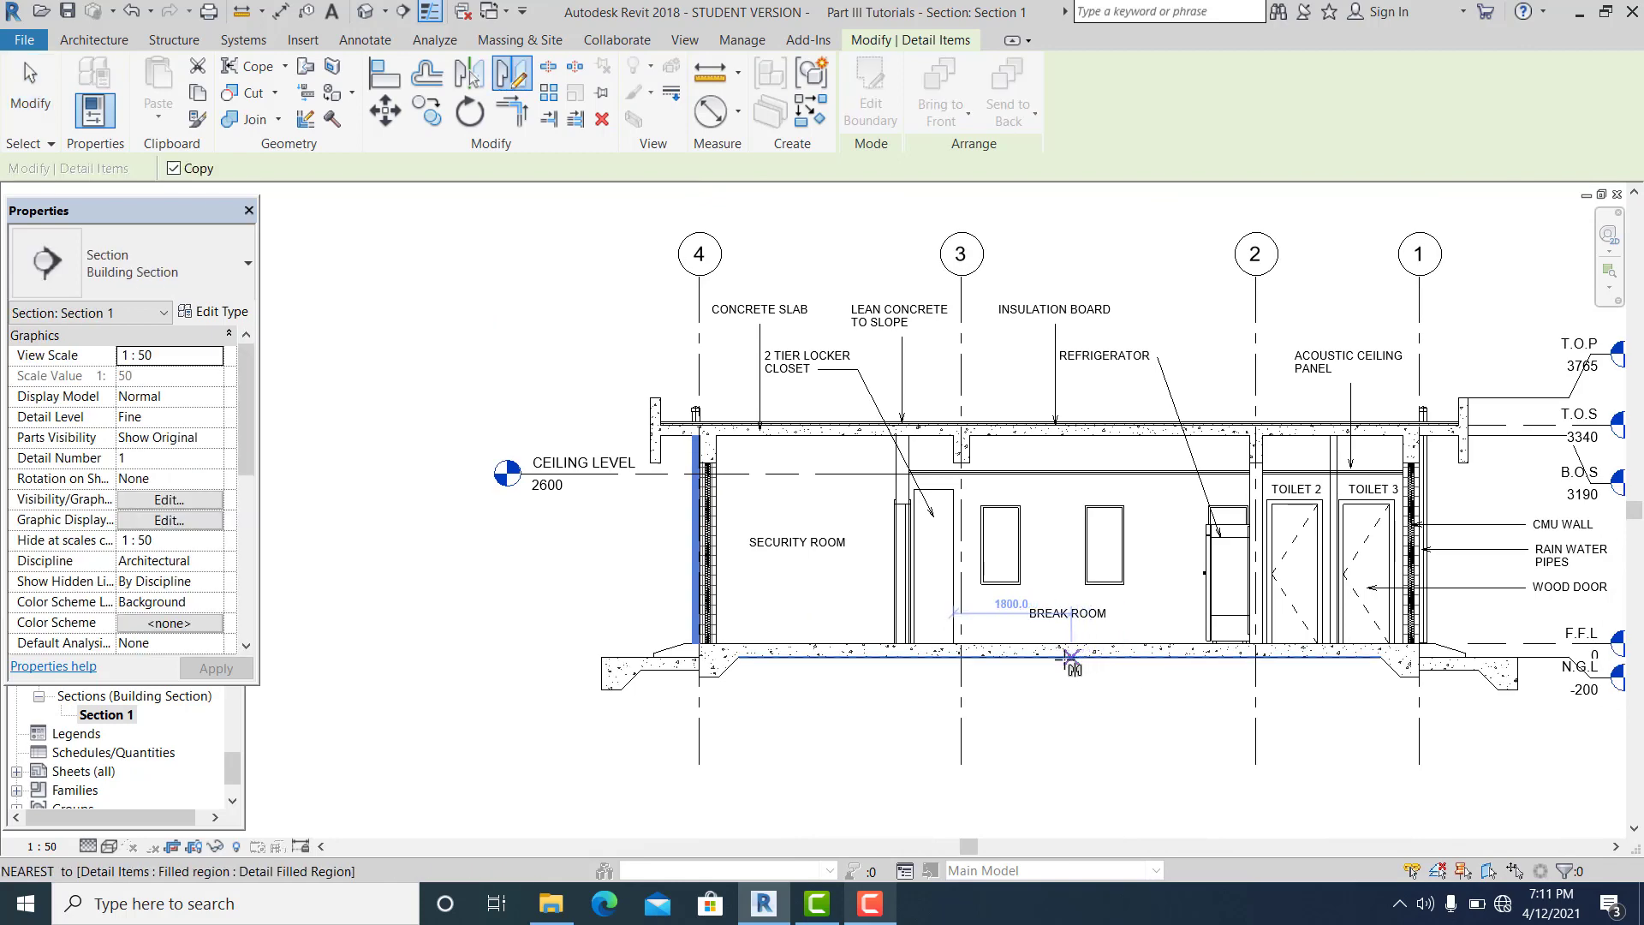
pyautogui.click(1059, 657)
pyautogui.click(1061, 691)
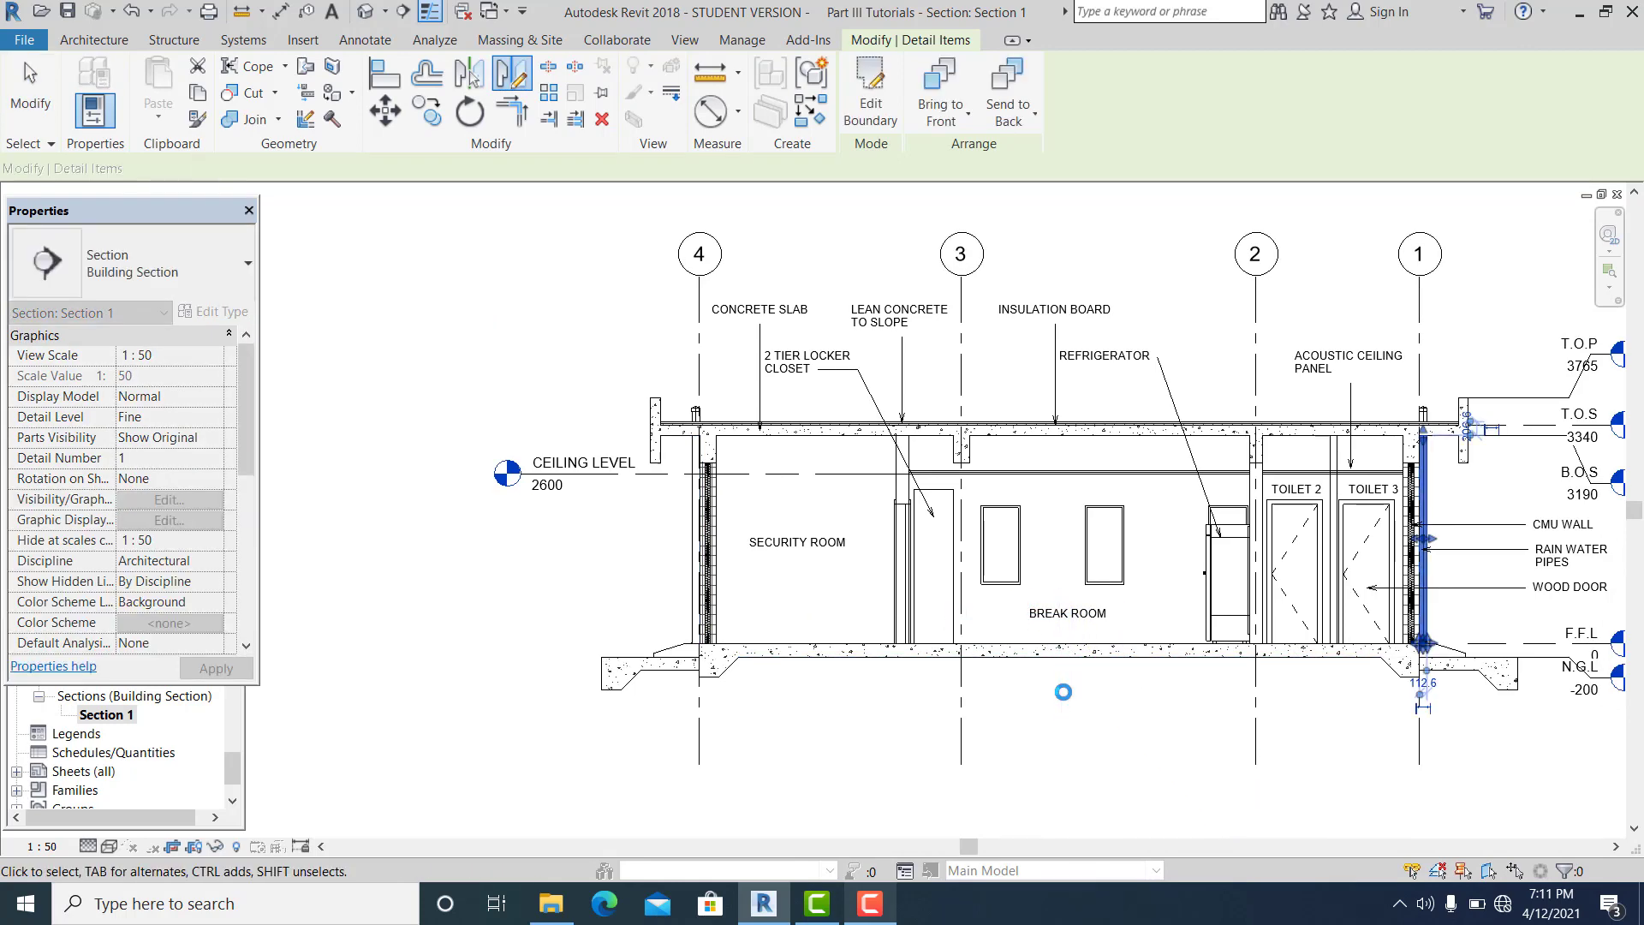
pyautogui.press('Escape')
pyautogui.press('Escape')
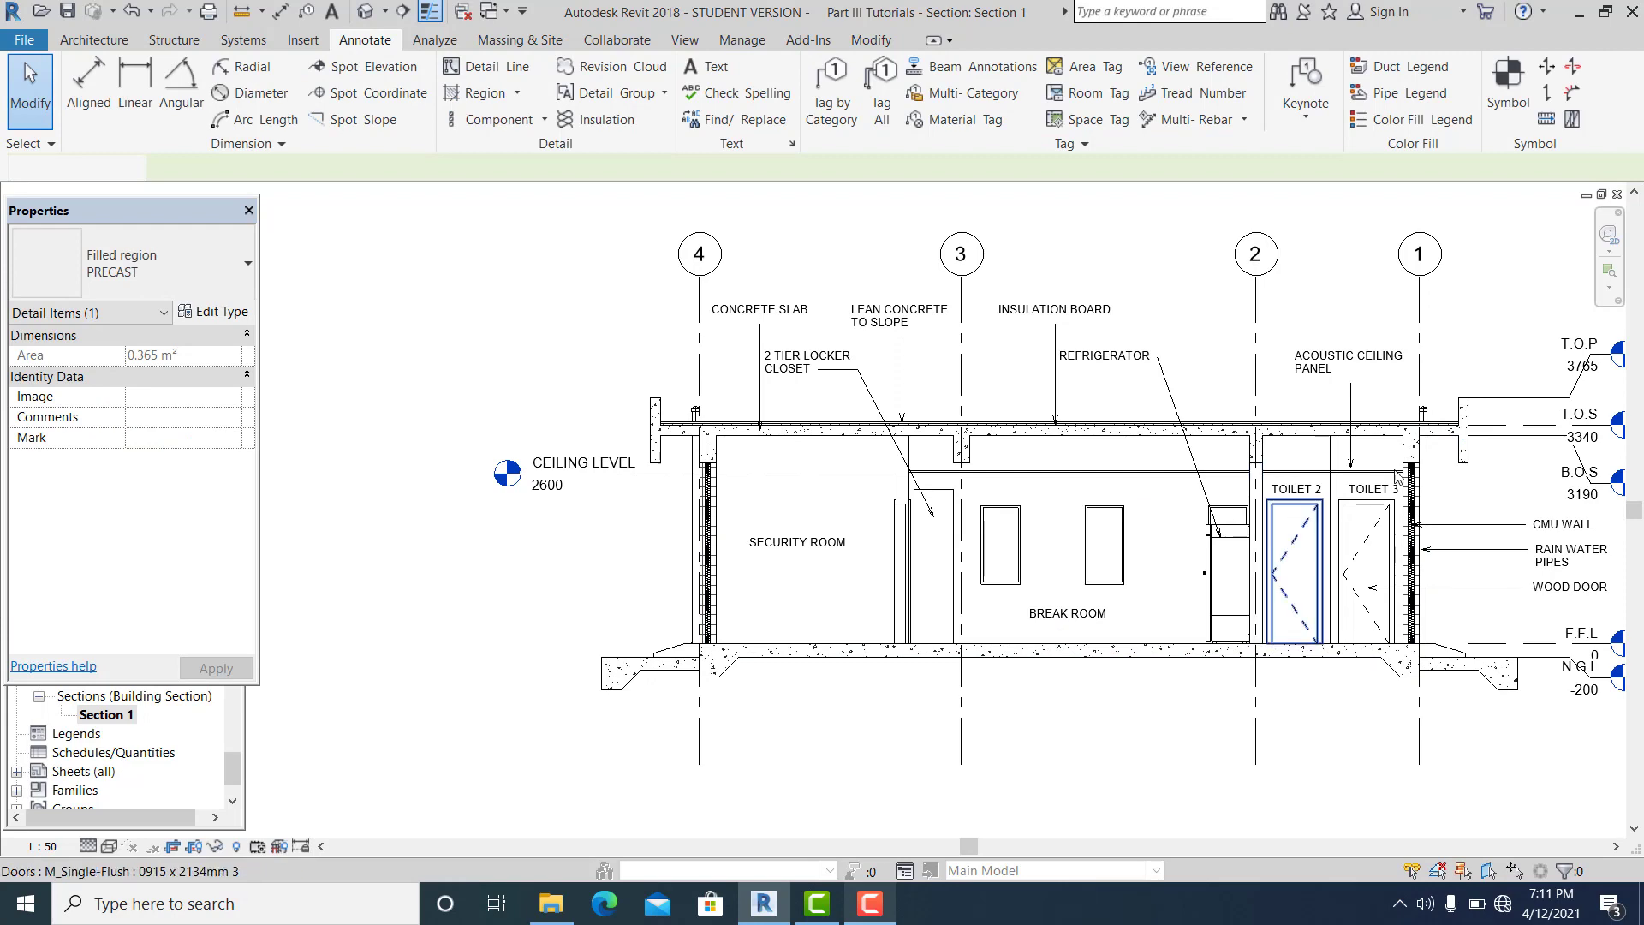
# - Start a PRECAST filled region and draw a rectangle about 154 mm high over the pipe stub above the roof at grid 4
pyautogui.scroll(3, 1366, 494)
pyautogui.moveTo(1575, 519); pyautogui.dragTo(1433, 393, button='middle')
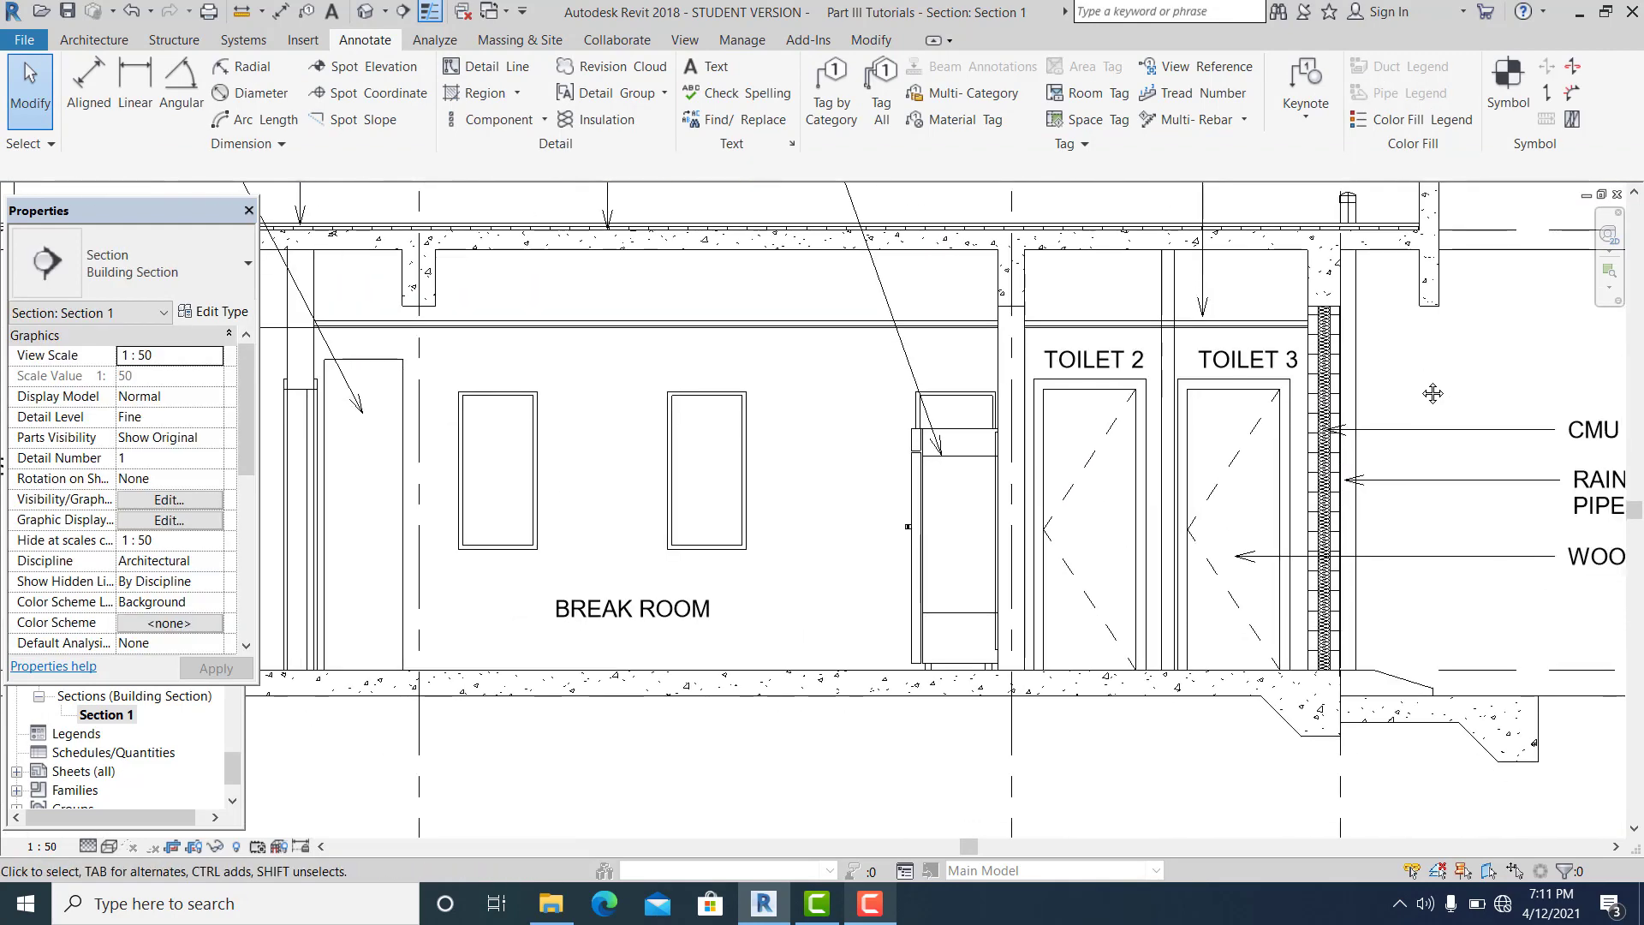
pyautogui.scroll(-1, 1421, 382)
pyautogui.moveTo(722, 578); pyautogui.dragTo(1325, 633, button='middle')
pyautogui.moveTo(740, 362); pyautogui.dragTo(769, 534, button='middle')
pyautogui.scroll(4, 723, 473)
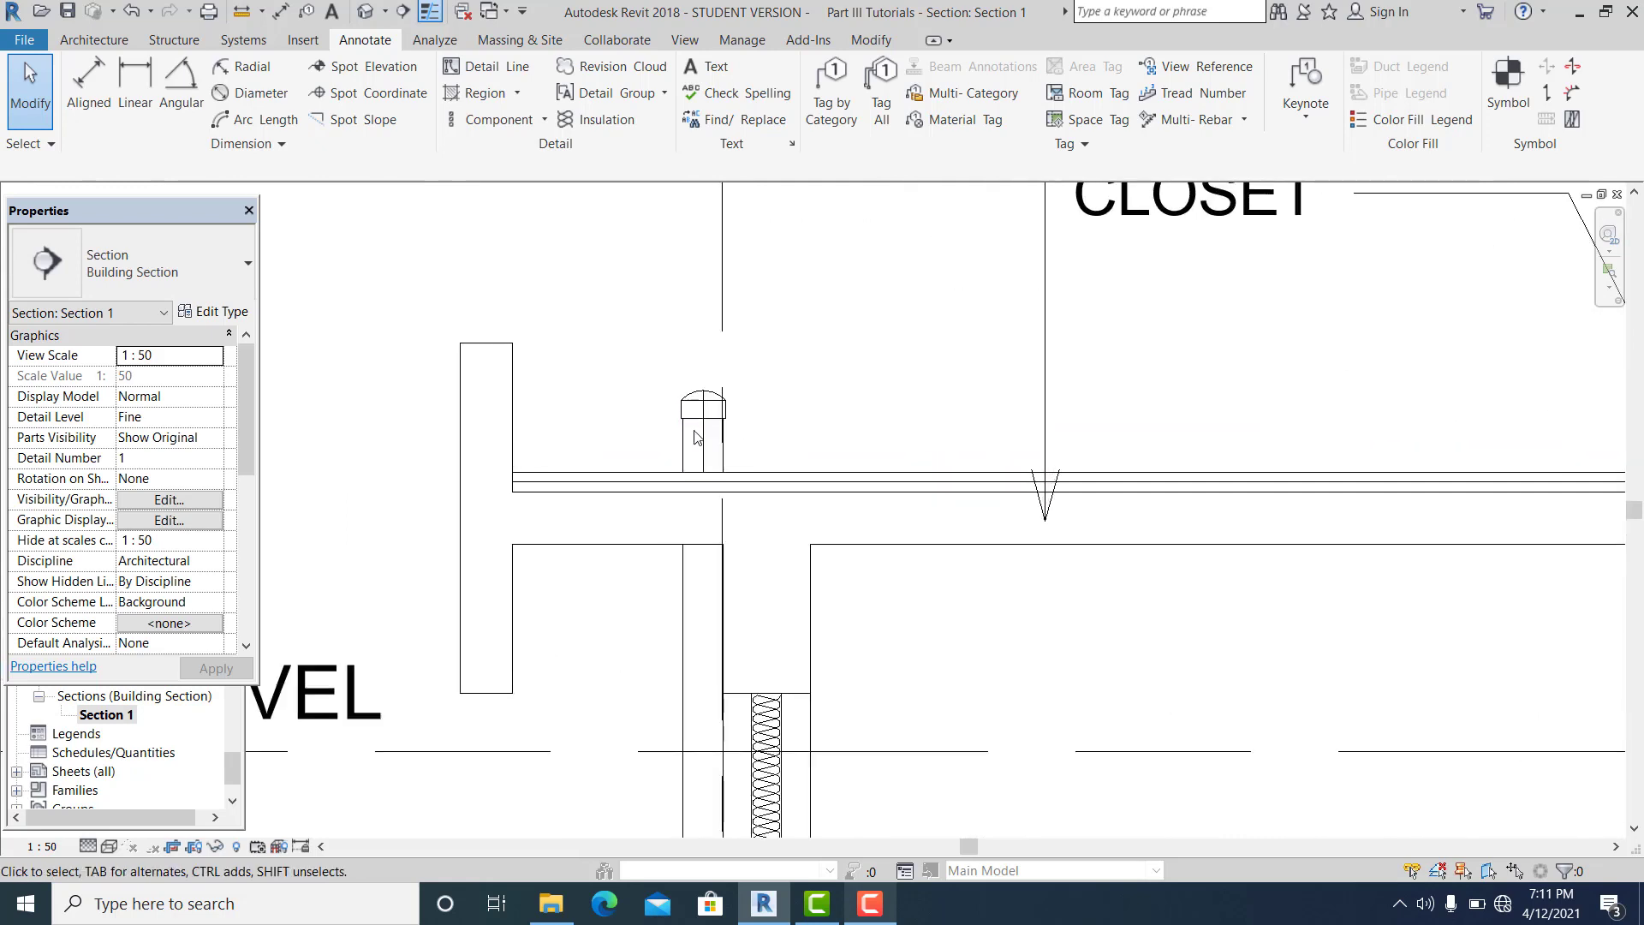
pyautogui.scroll(3, 776, 426)
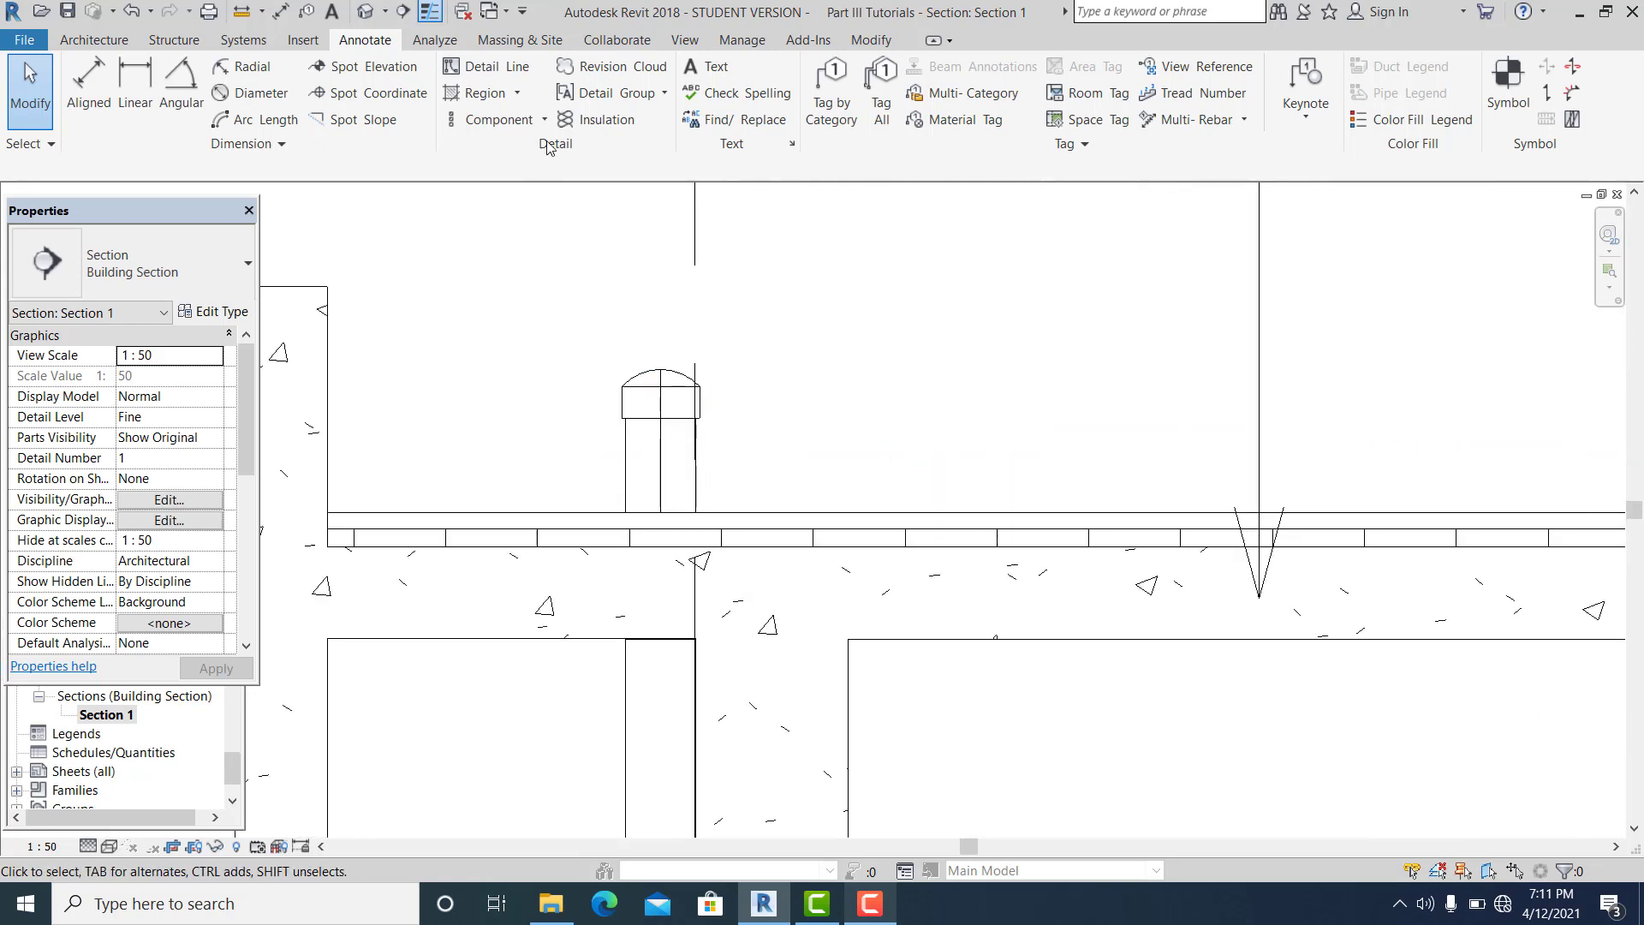
pyautogui.scroll(2, 635, 440)
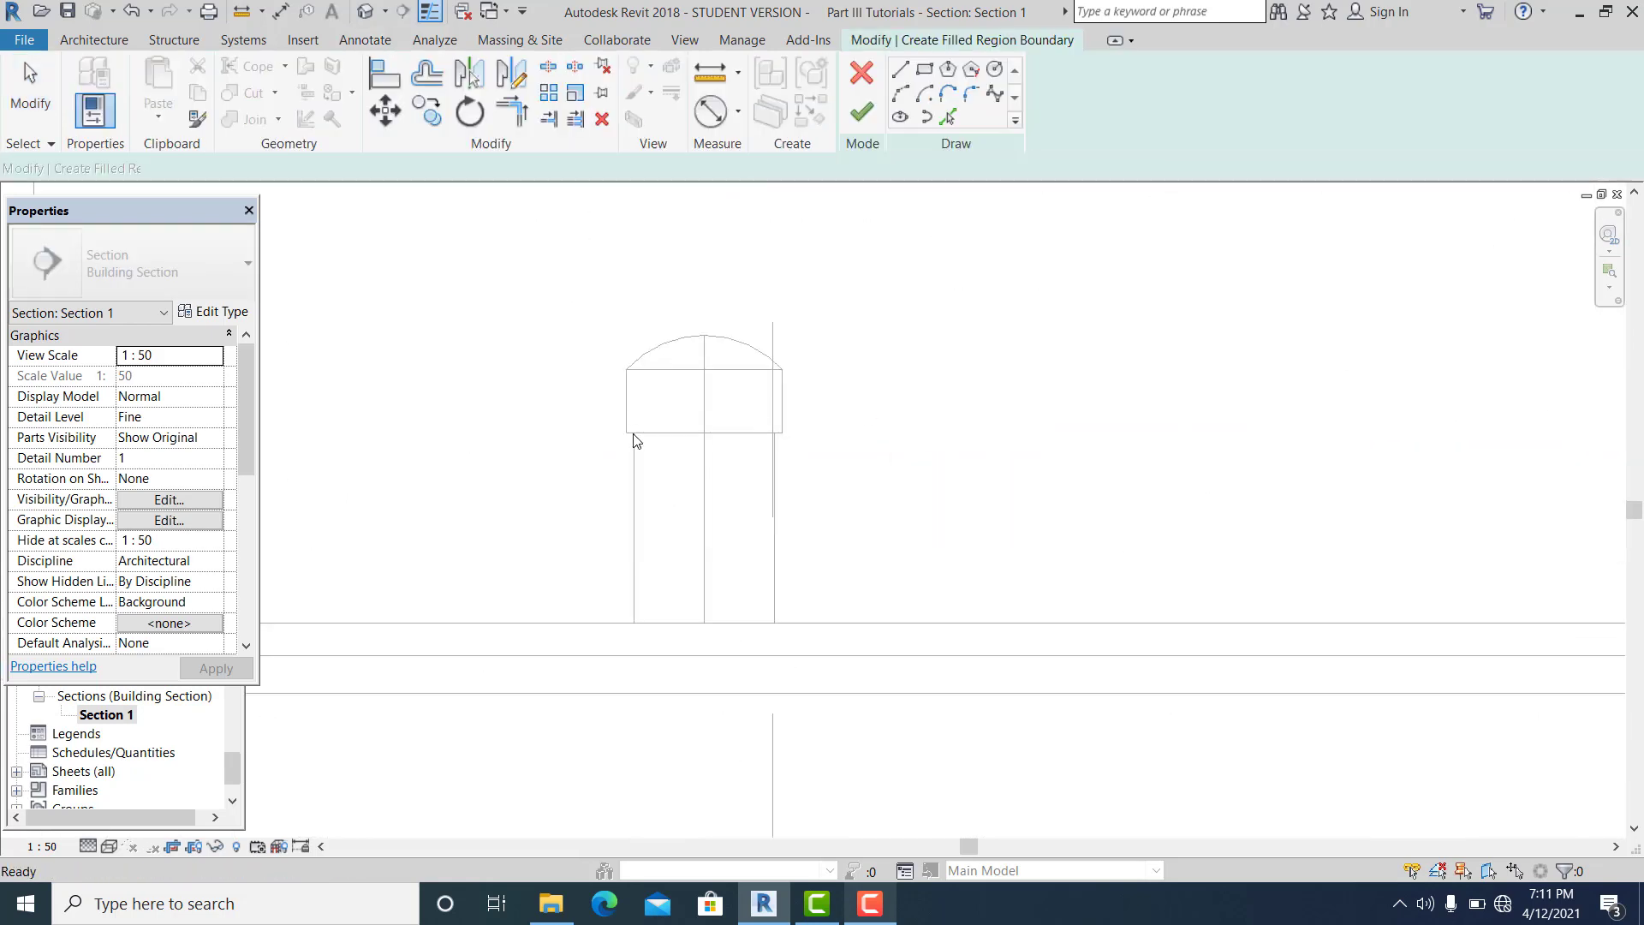
pyautogui.click(634, 434)
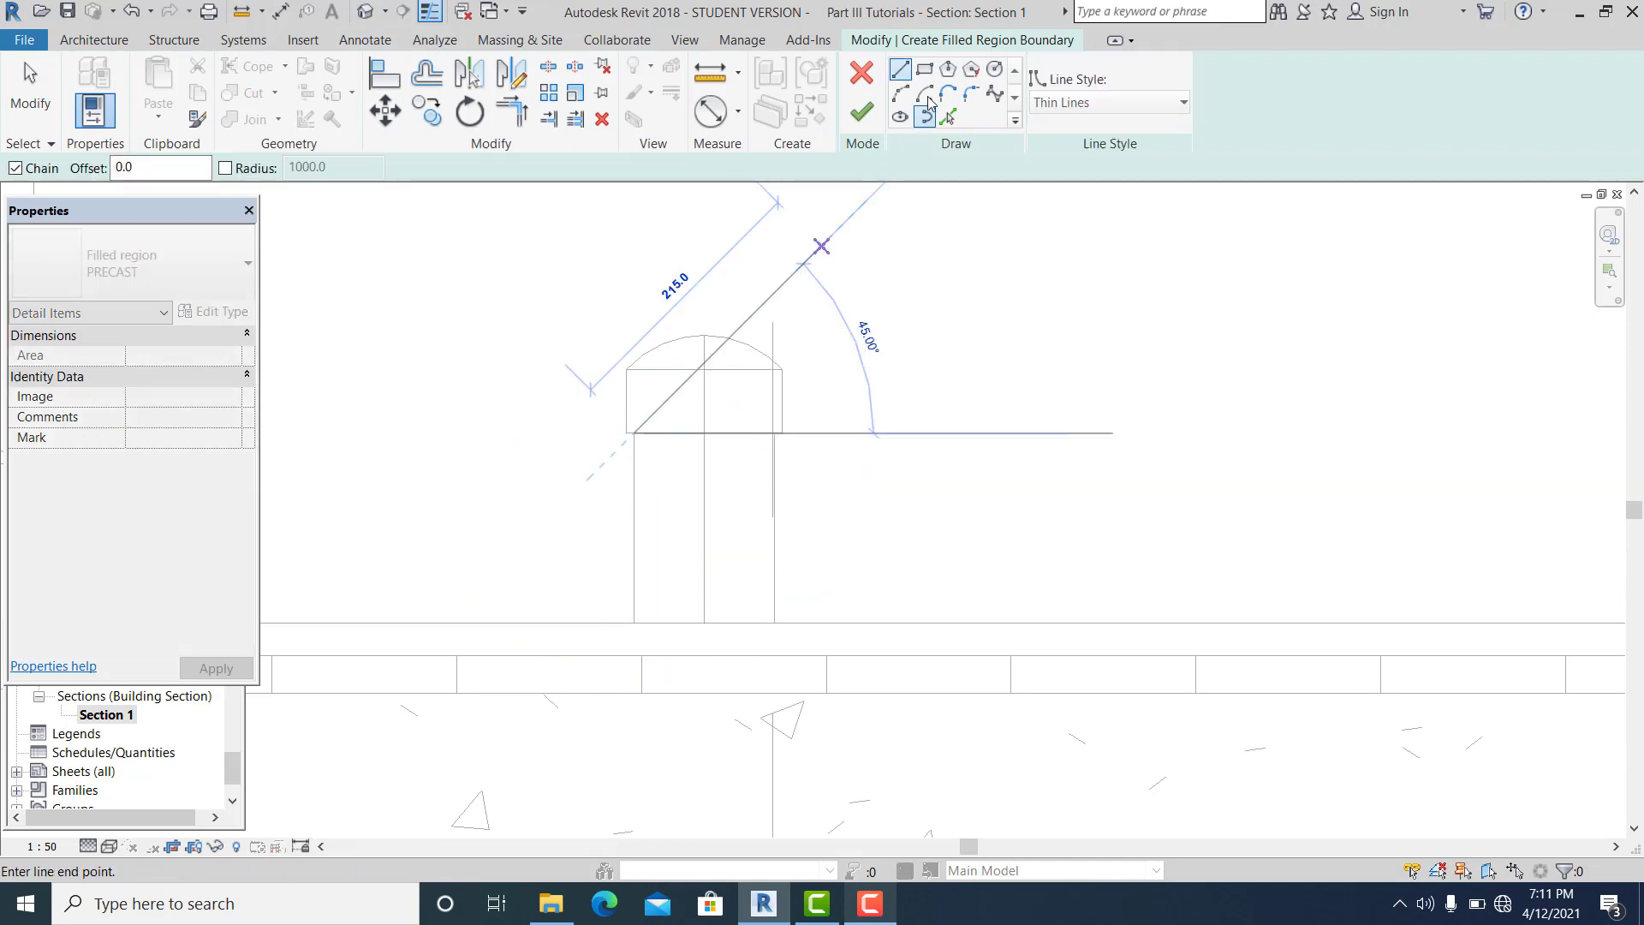
pyautogui.click(924, 68)
pyautogui.click(634, 434)
pyautogui.click(774, 622)
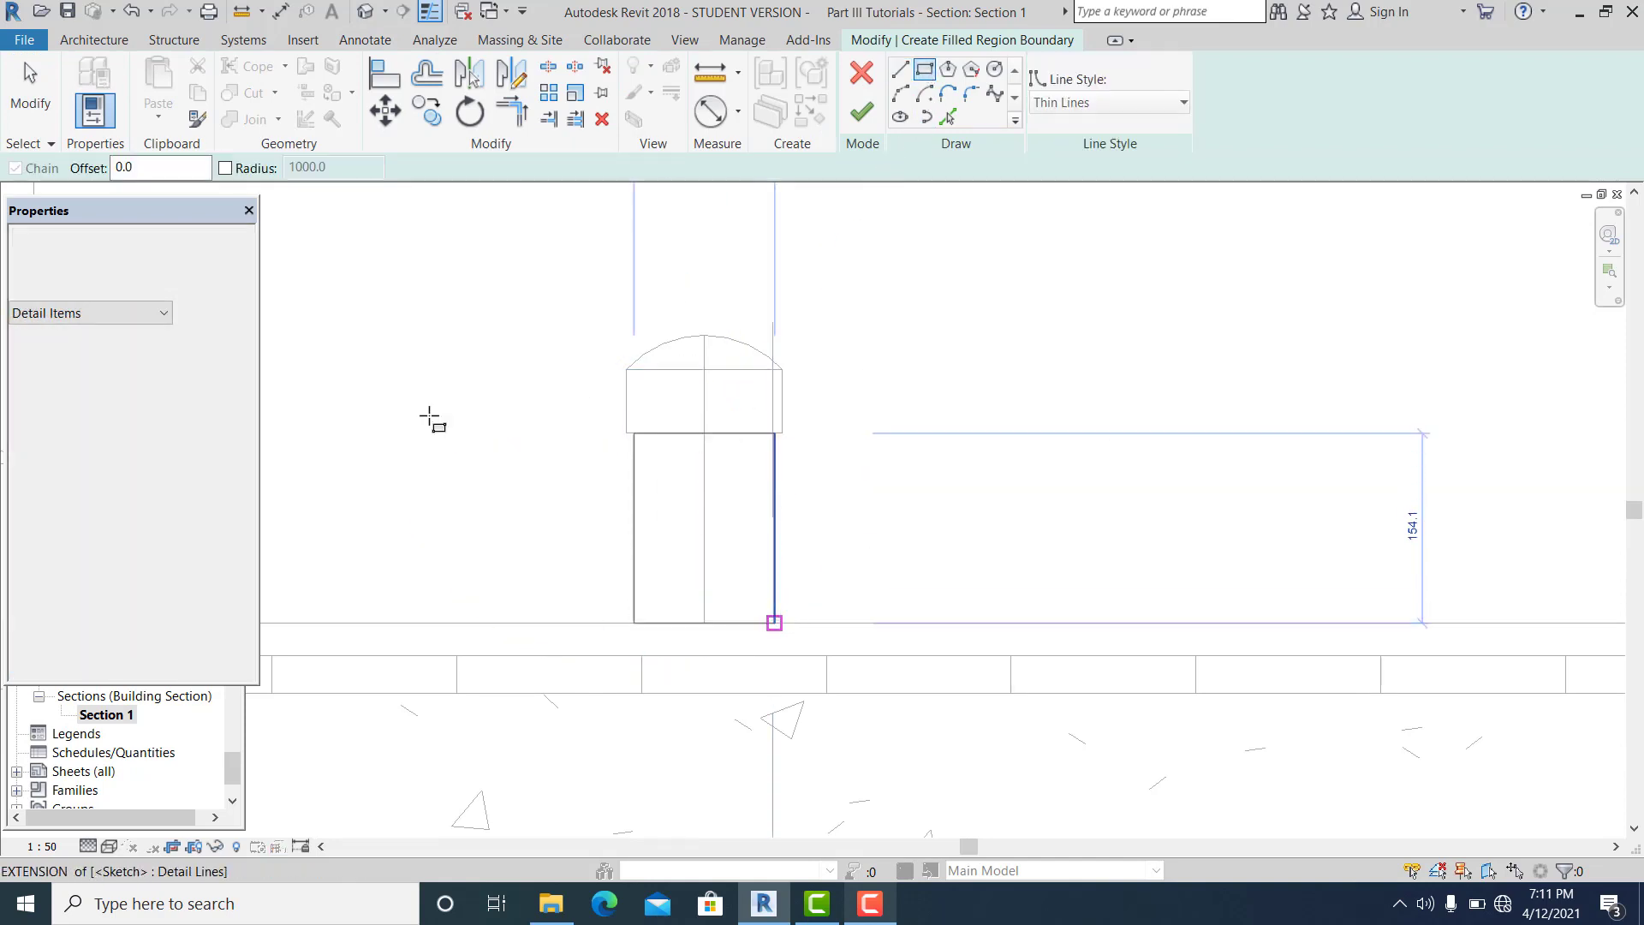
pyautogui.press('Escape')
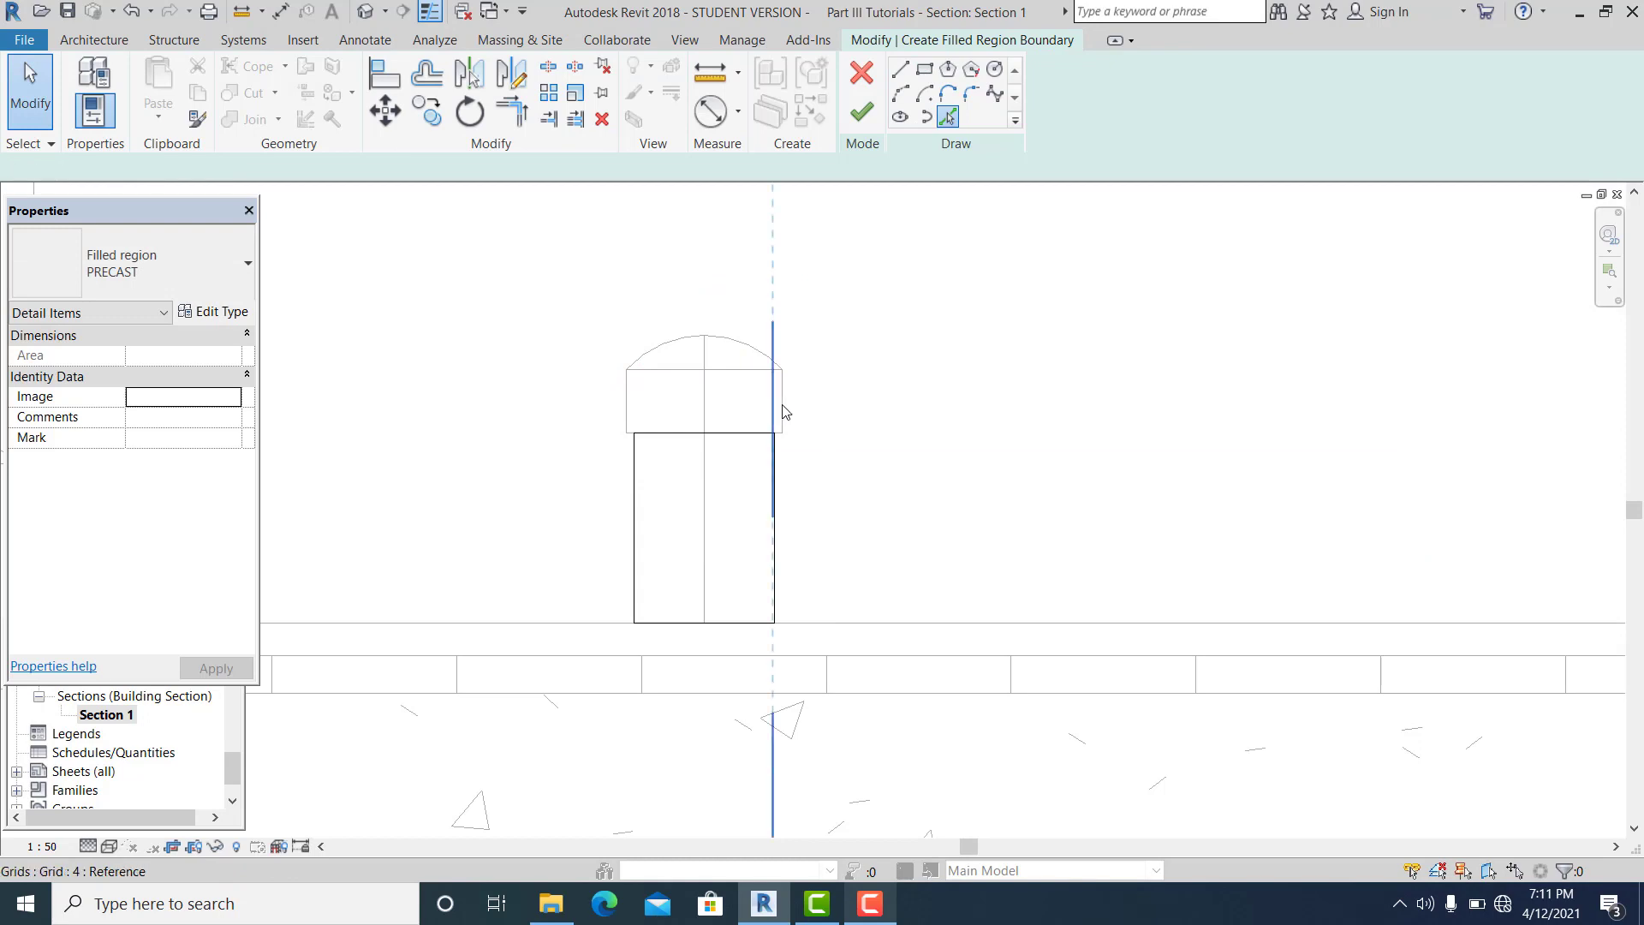
# - Trace the pipe cap's shoulder and vertical side on the grid 4 side as boundary lines
pyautogui.scroll(1, 782, 412)
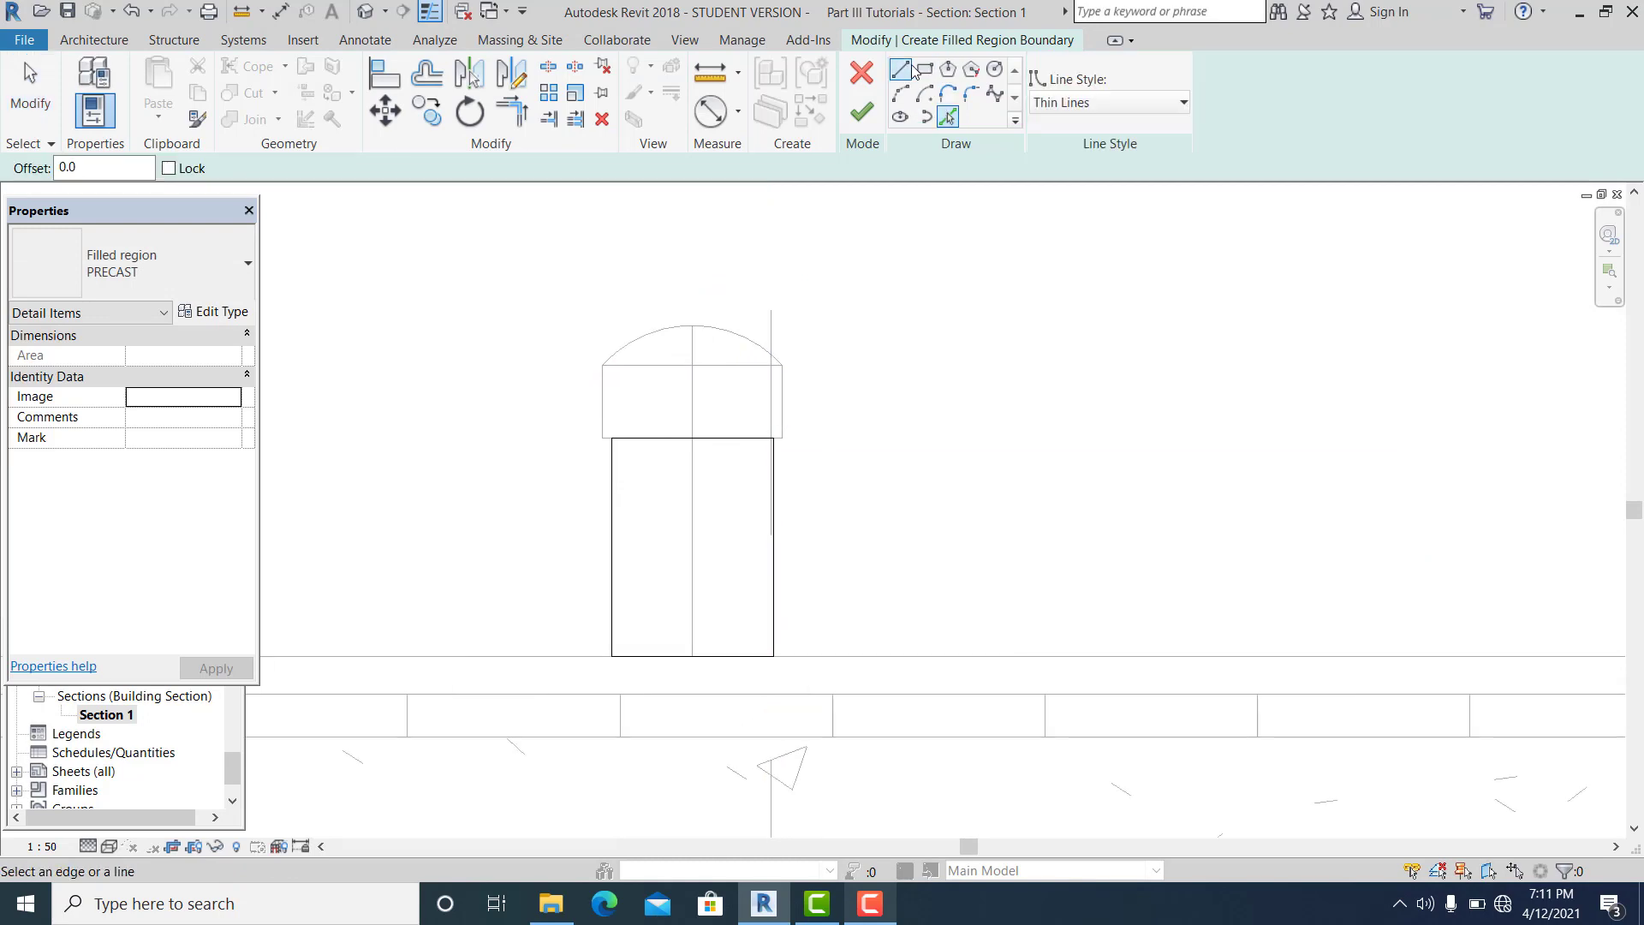
pyautogui.scroll(1, 775, 437)
pyautogui.click(773, 438)
pyautogui.click(30, 90)
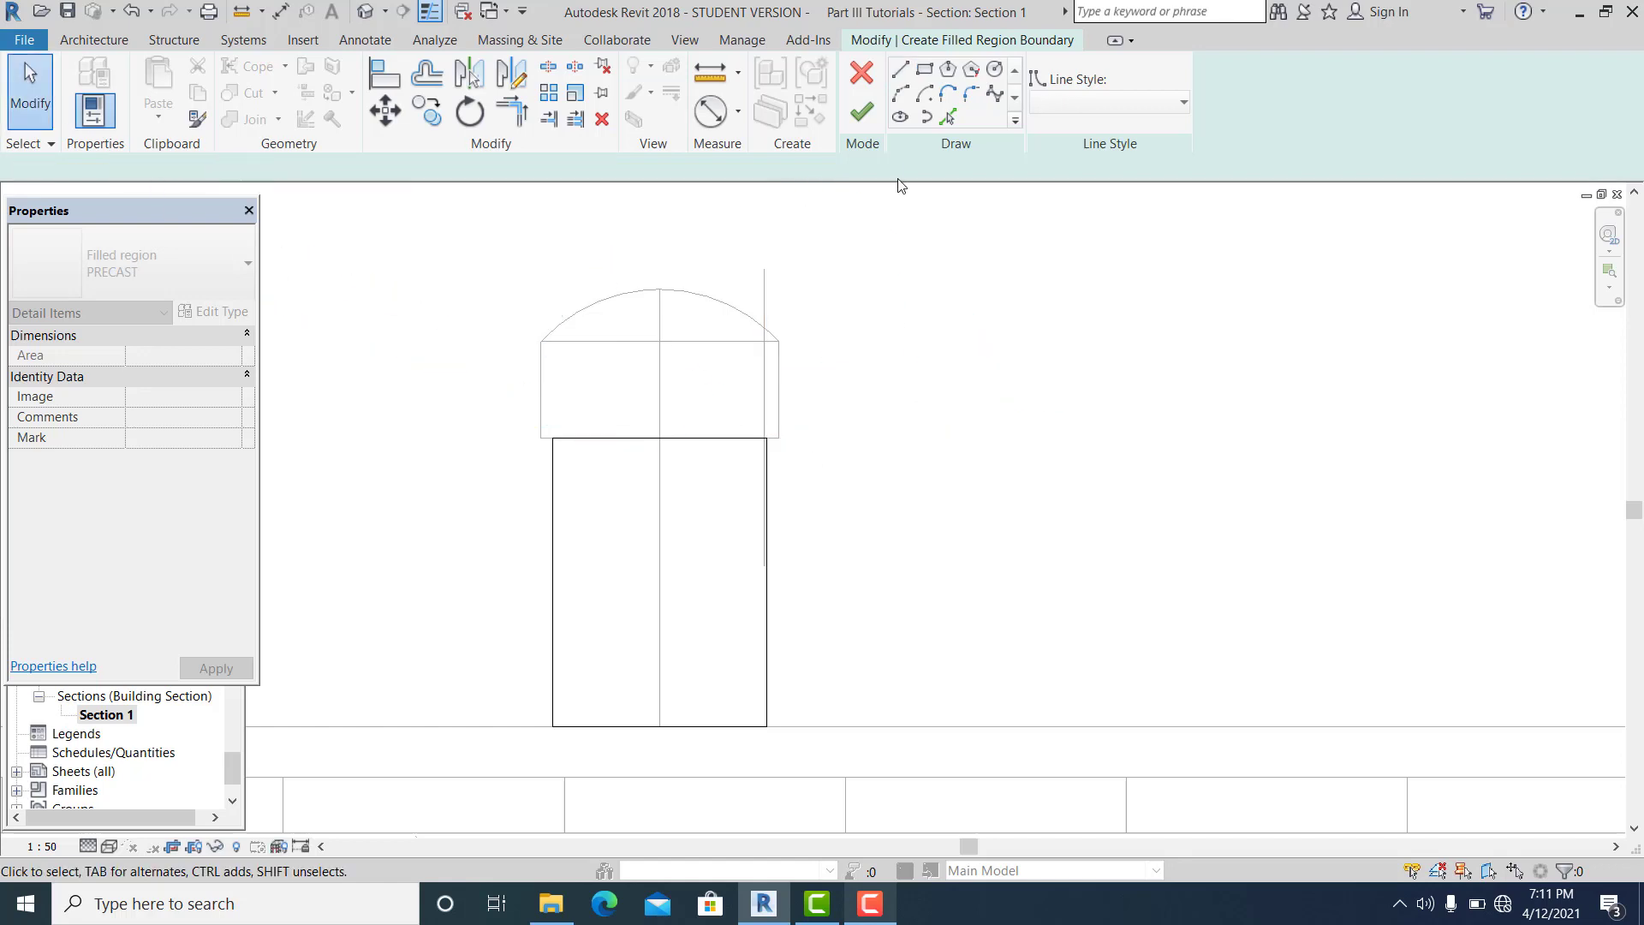
pyautogui.click(788, 439)
pyautogui.scroll(1, 790, 440)
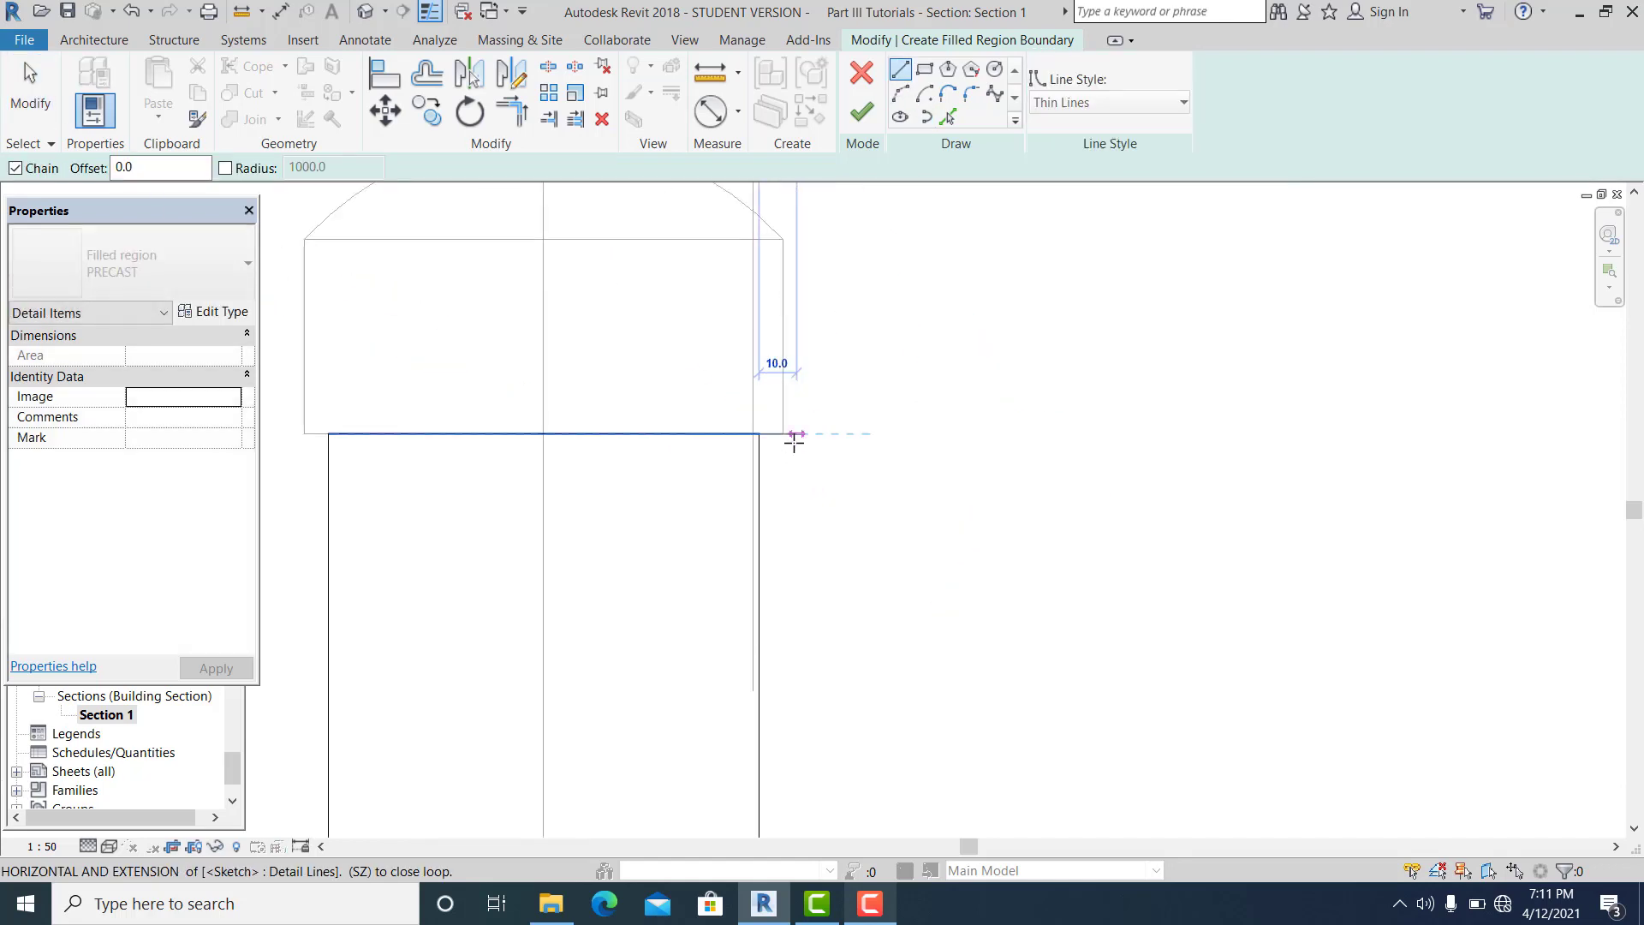
pyautogui.press('Escape')
pyautogui.press('Escape')
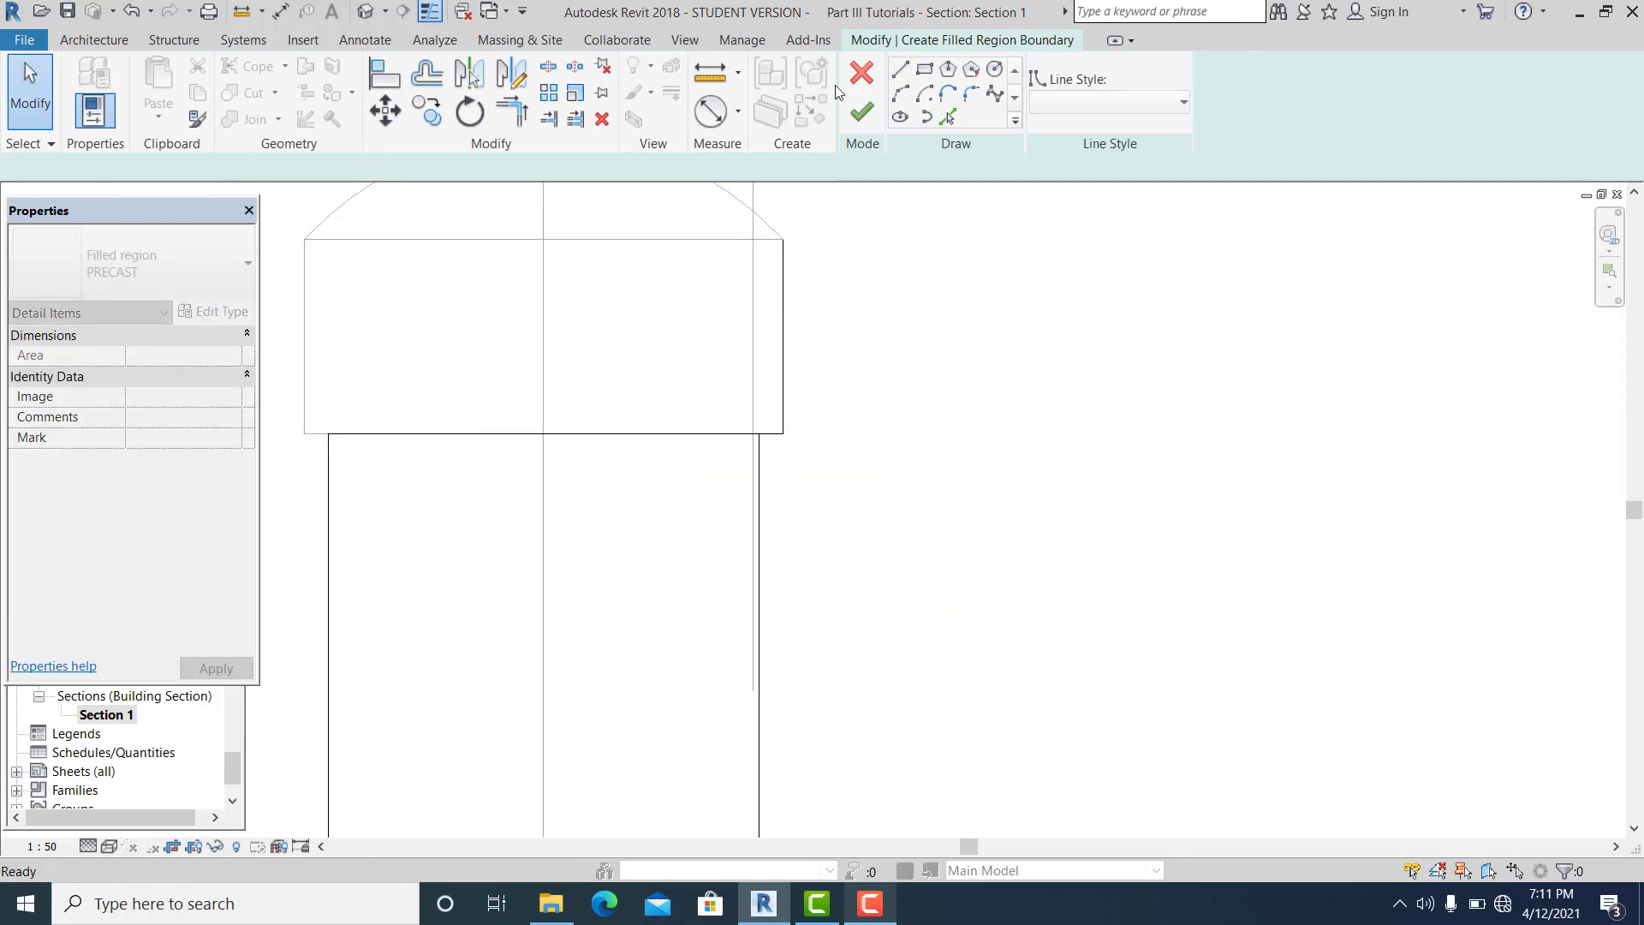
# - Complete the pipe cap's boundary along its underside and vertical side, closing the dome with a three-point arc at grid 4
pyautogui.scroll(-1, 933, 386)
pyautogui.moveTo(549, 470); pyautogui.dragTo(685, 491, button='middle')
pyautogui.click(615, 443)
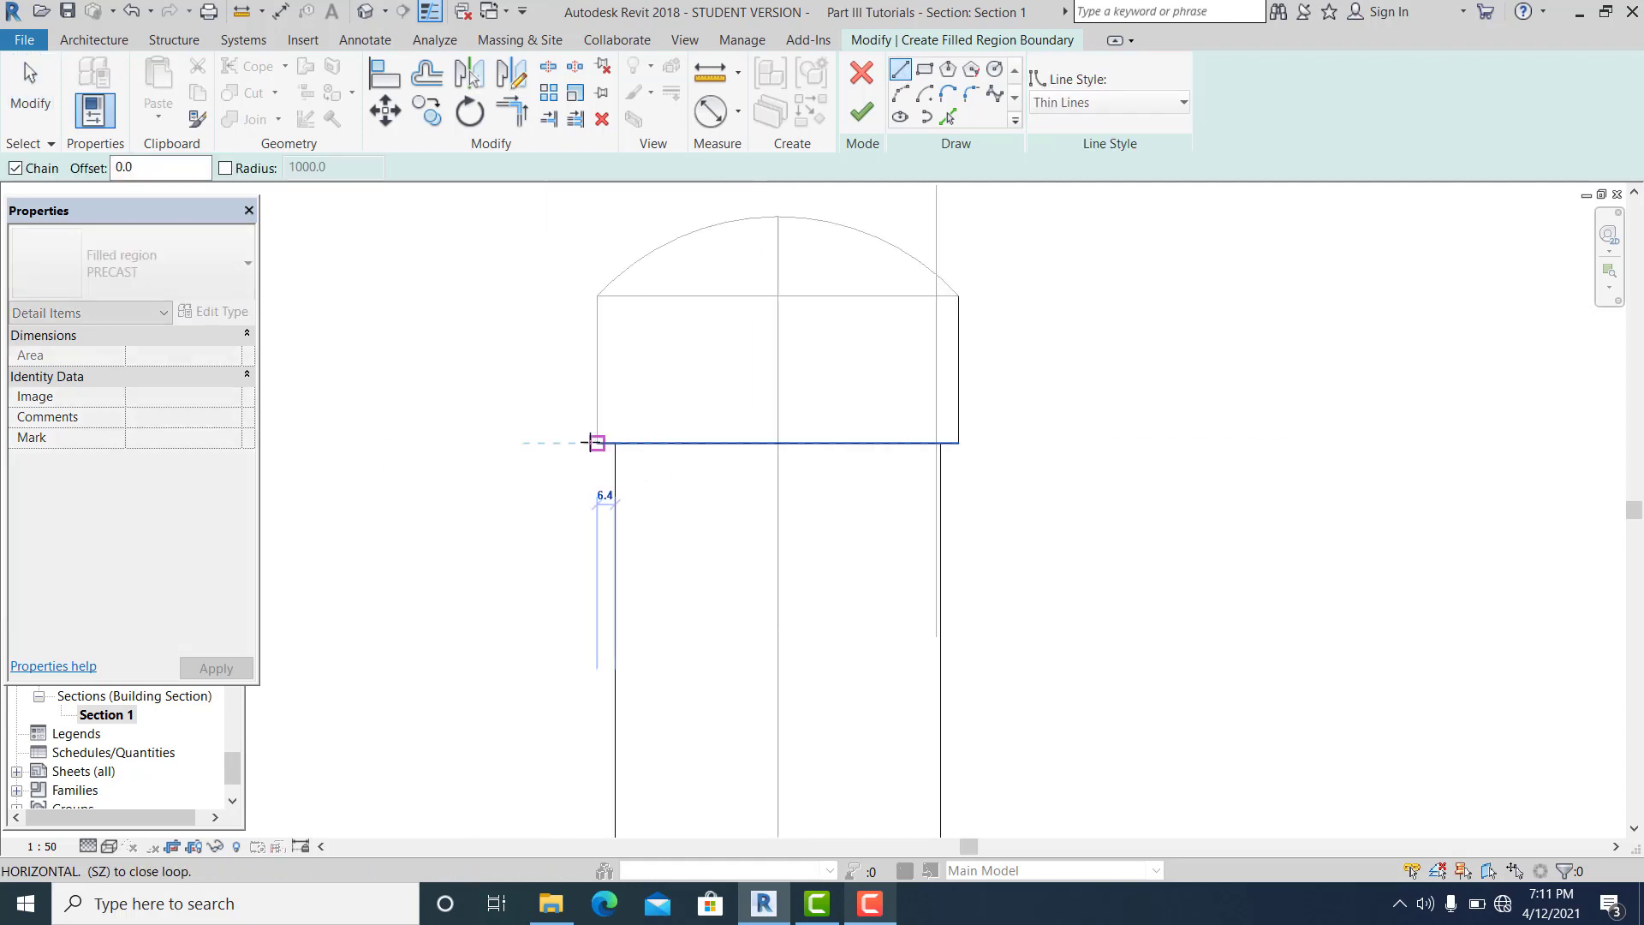
pyautogui.click(901, 95)
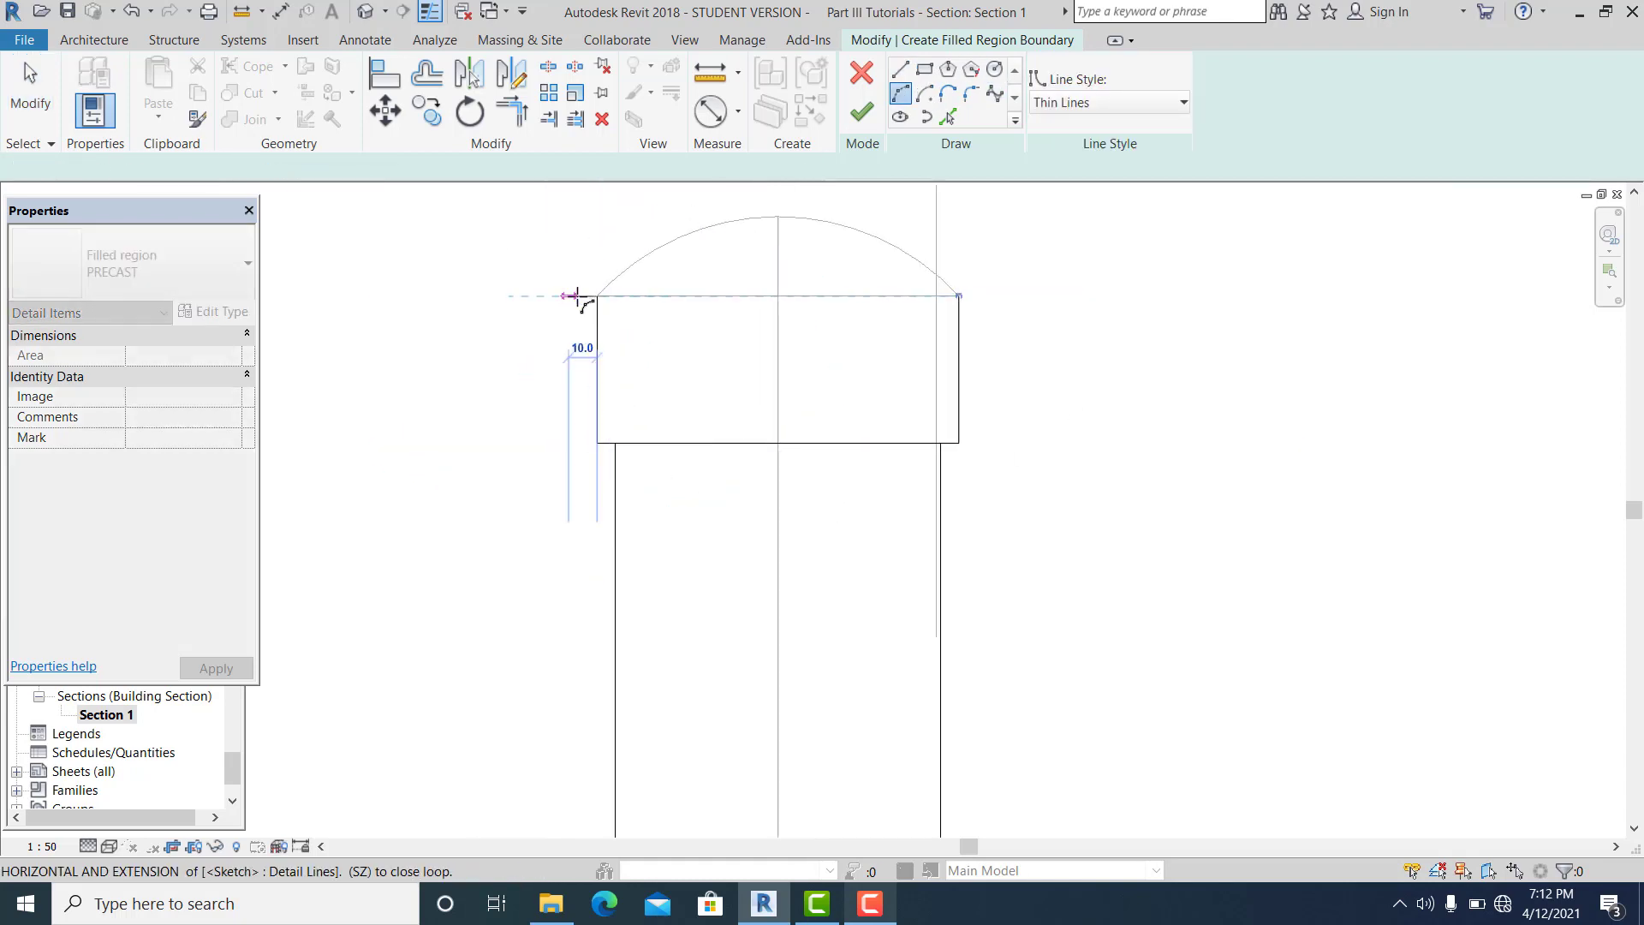
pyautogui.click(597, 295)
pyautogui.click(959, 296)
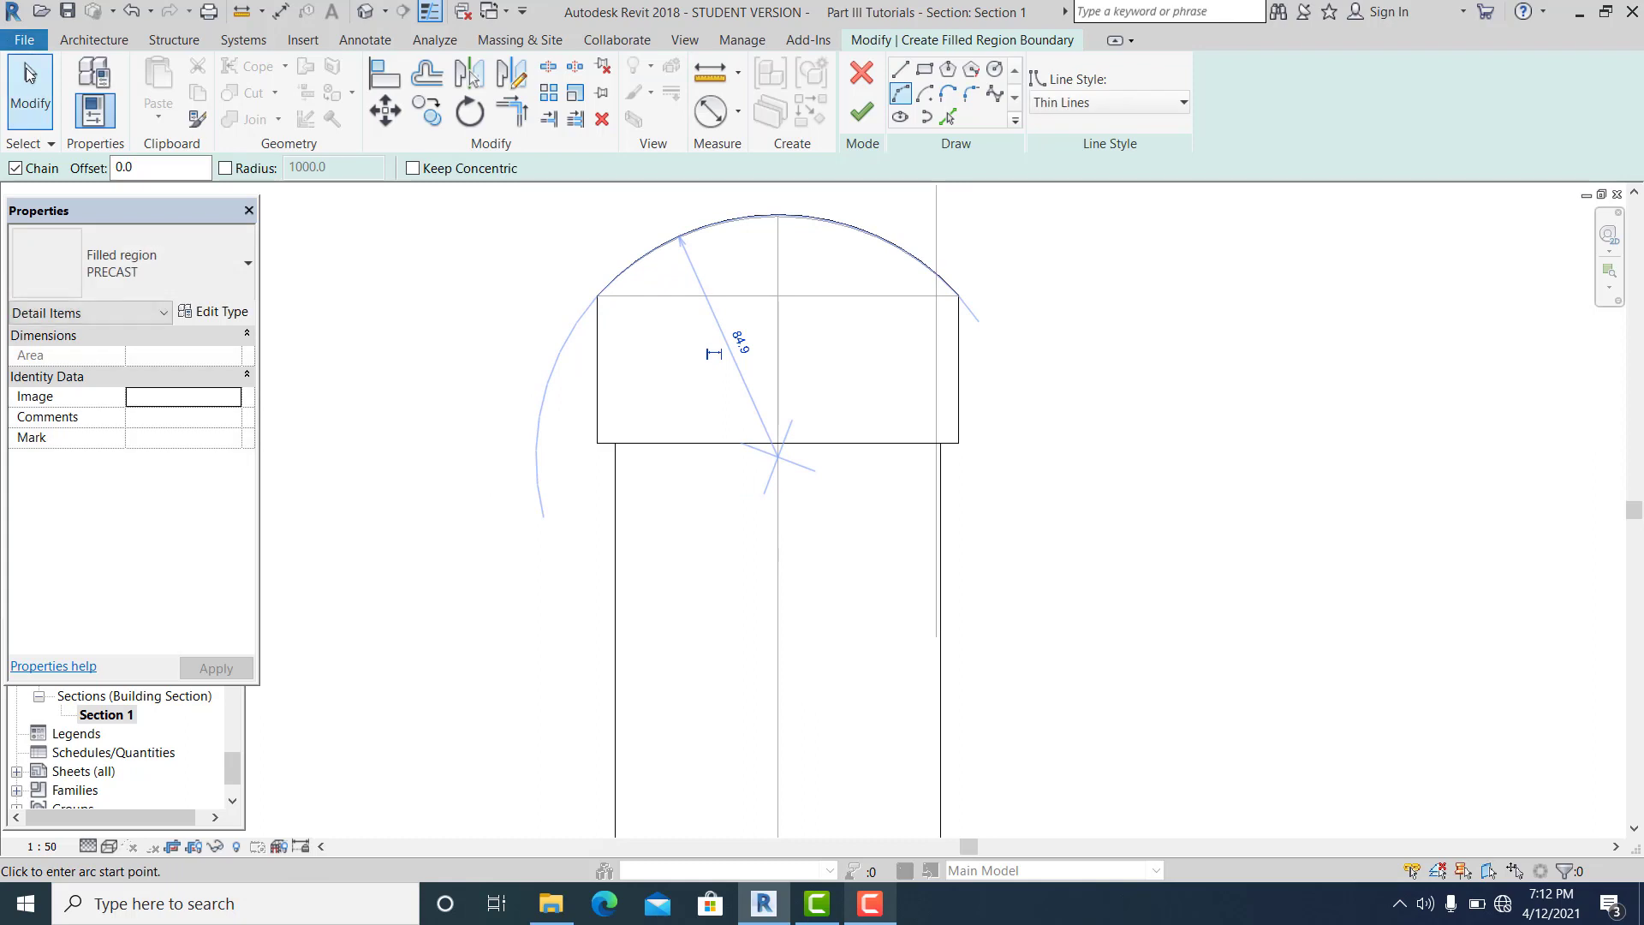
pyautogui.click(782, 230)
pyautogui.scroll(2, 932, 461)
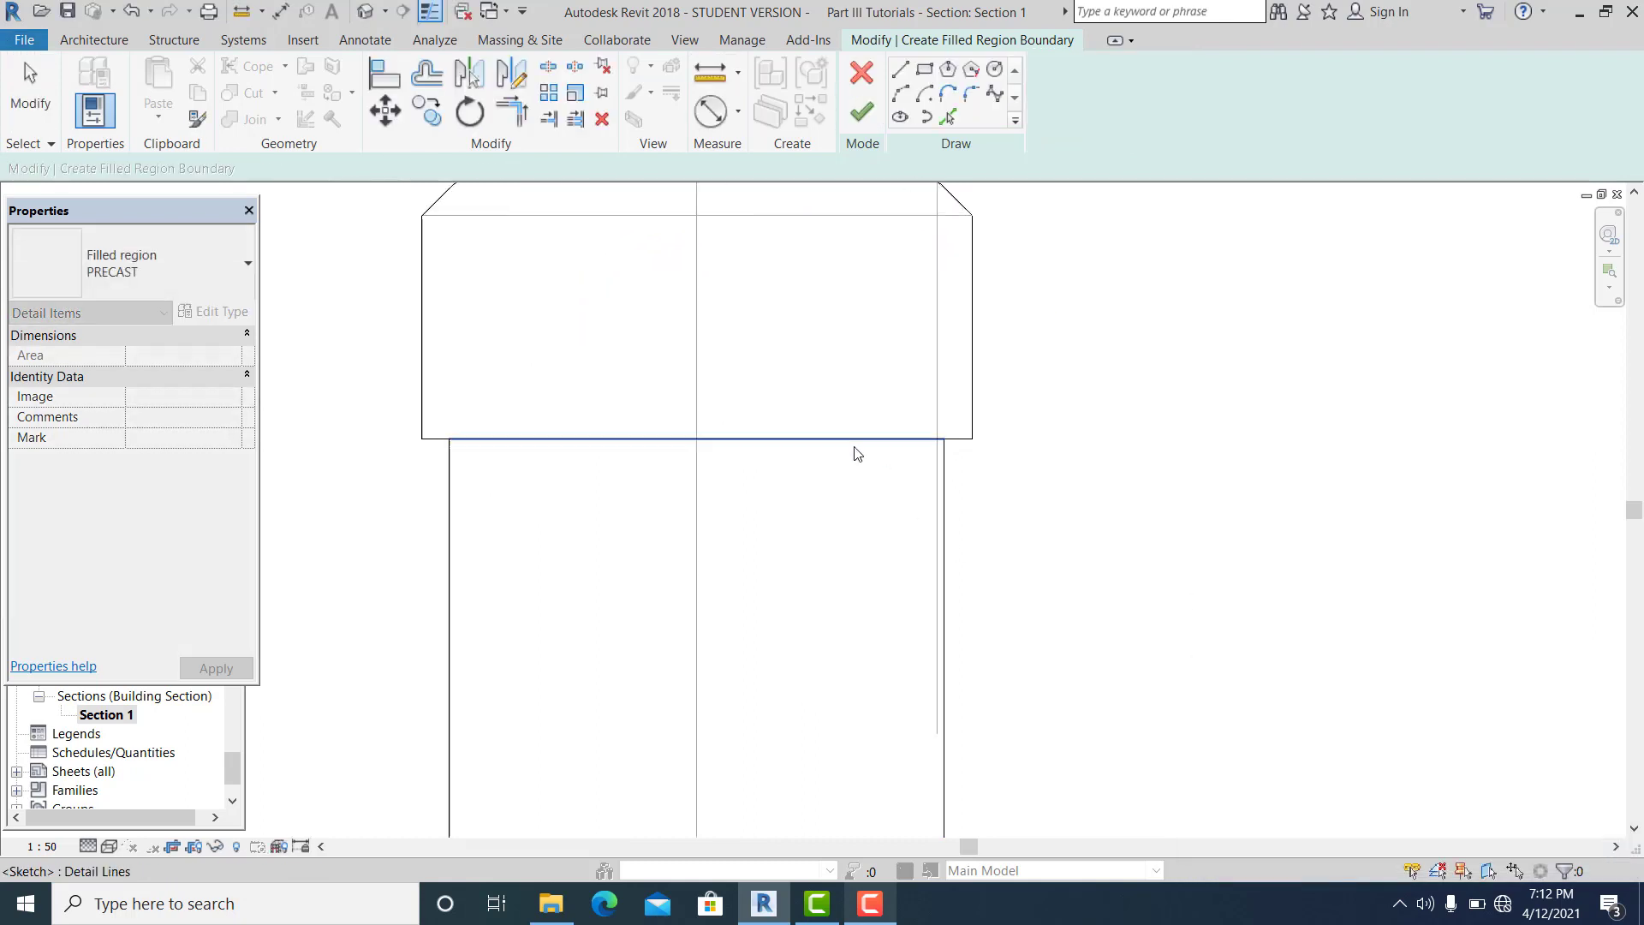
# - Delete the boundary line separating the cap from the pipe stub and finish the PRECAST filled region
pyautogui.click(852, 444)
pyautogui.click(844, 493)
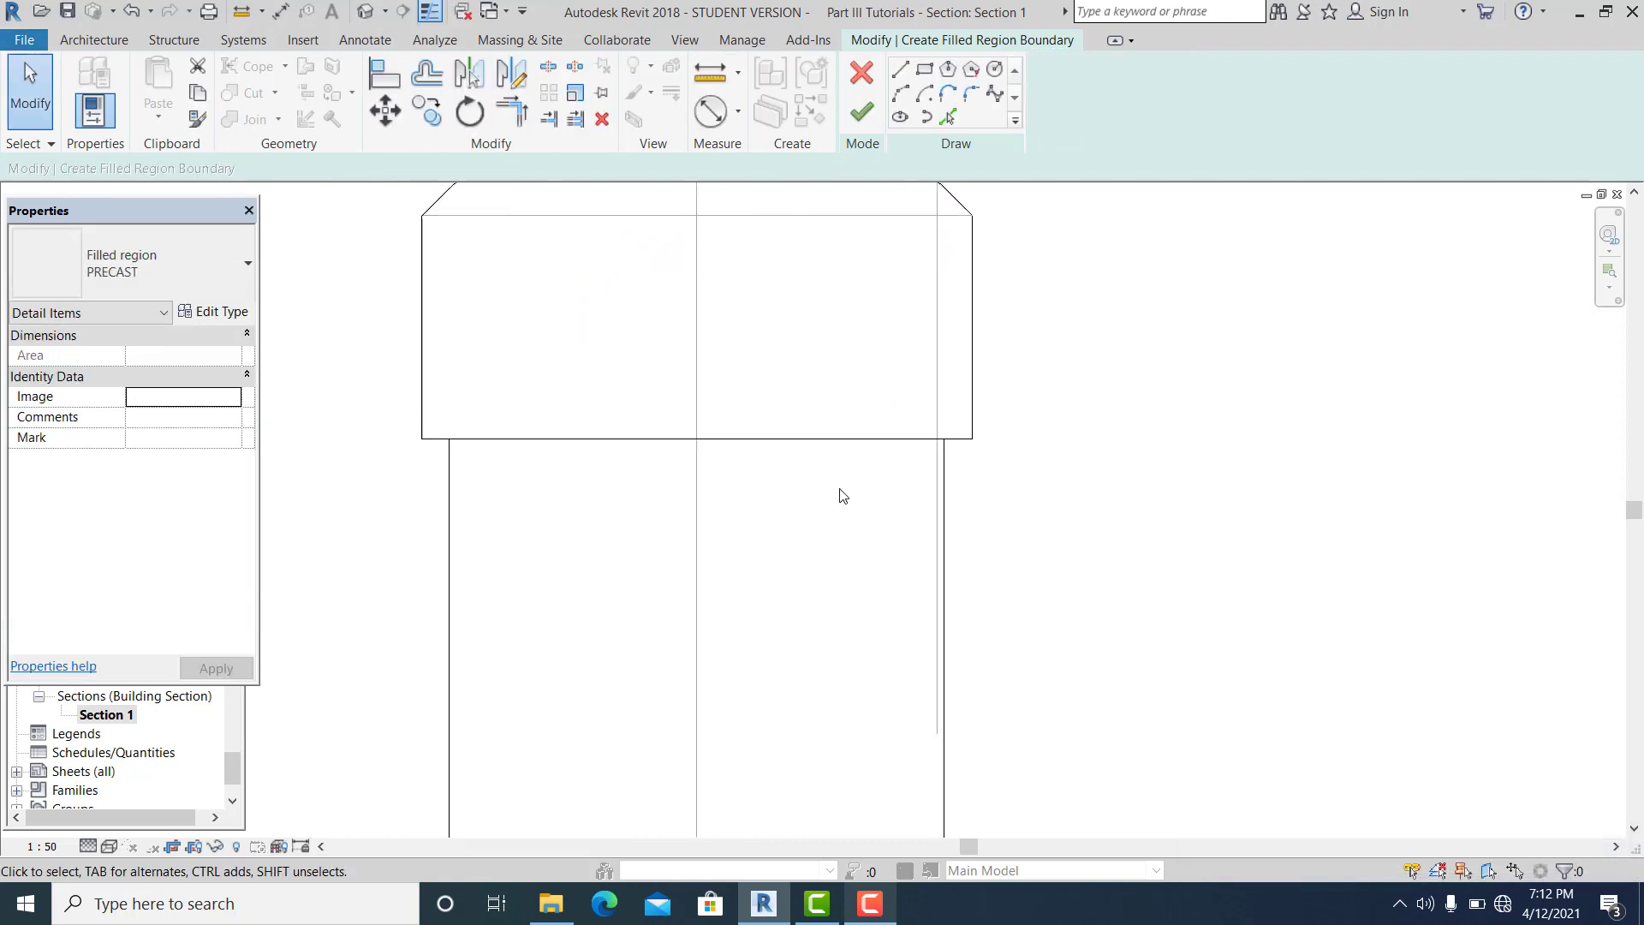
pyautogui.click(839, 443)
pyautogui.press('Delete')
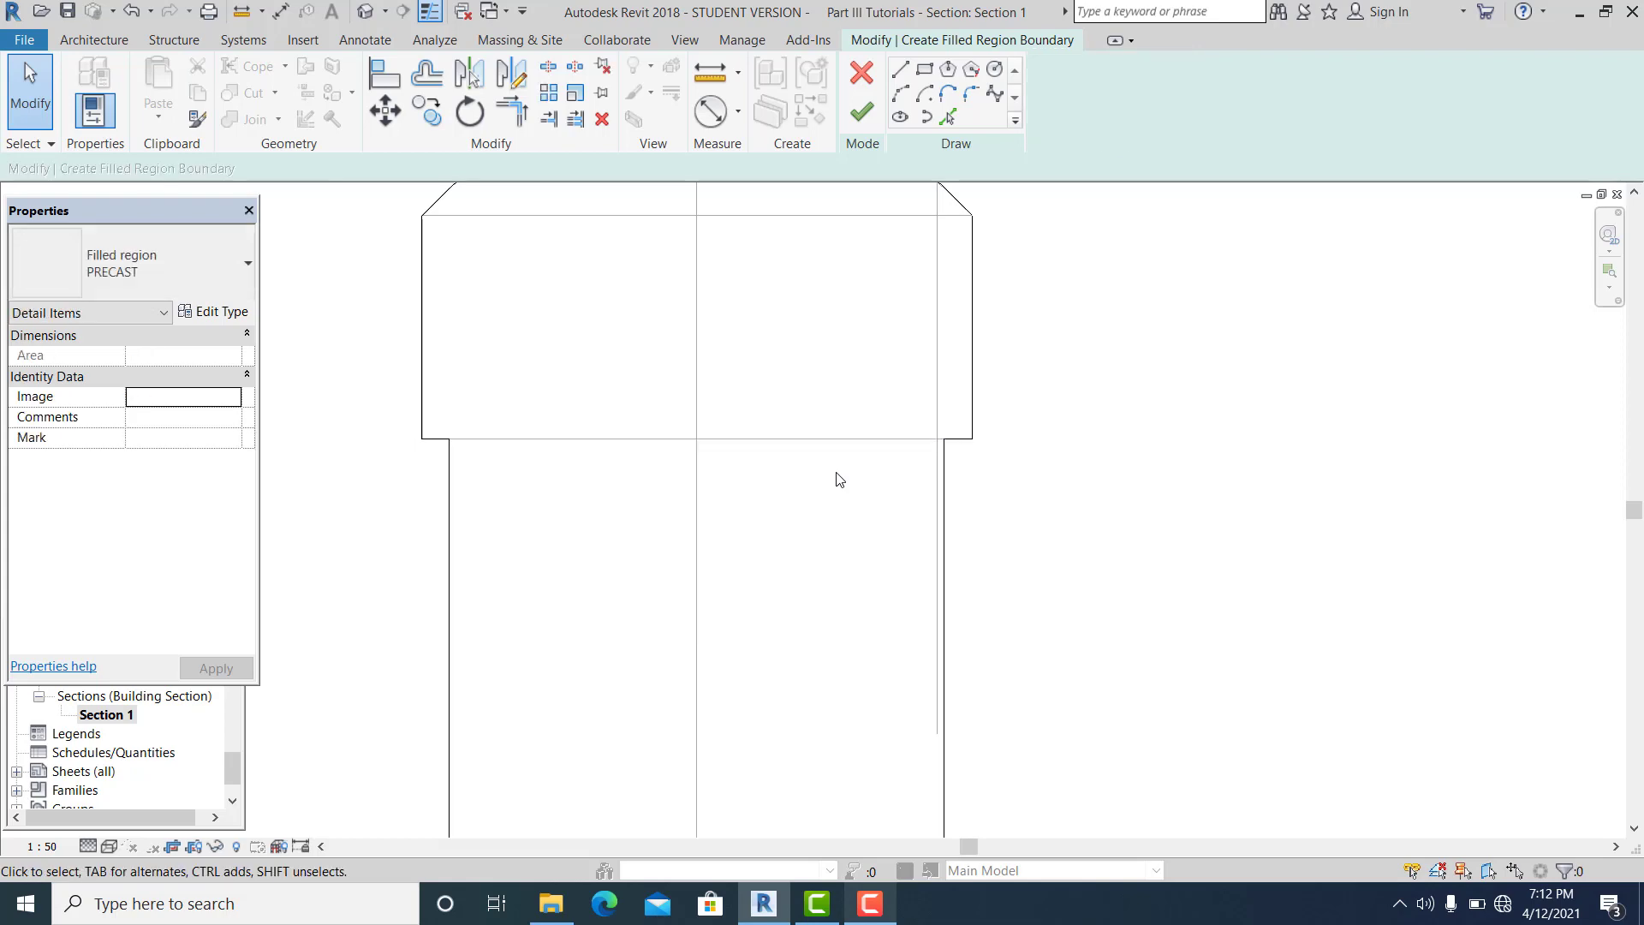
pyautogui.click(864, 117)
pyautogui.click(1097, 525)
# - Mirror a copy of the roof pipe stub's filled region from grid 4 to grid 1 about a drawn vertical axis at mid-building
pyautogui.scroll(-3, 923, 458)
pyautogui.scroll(-5, 921, 458)
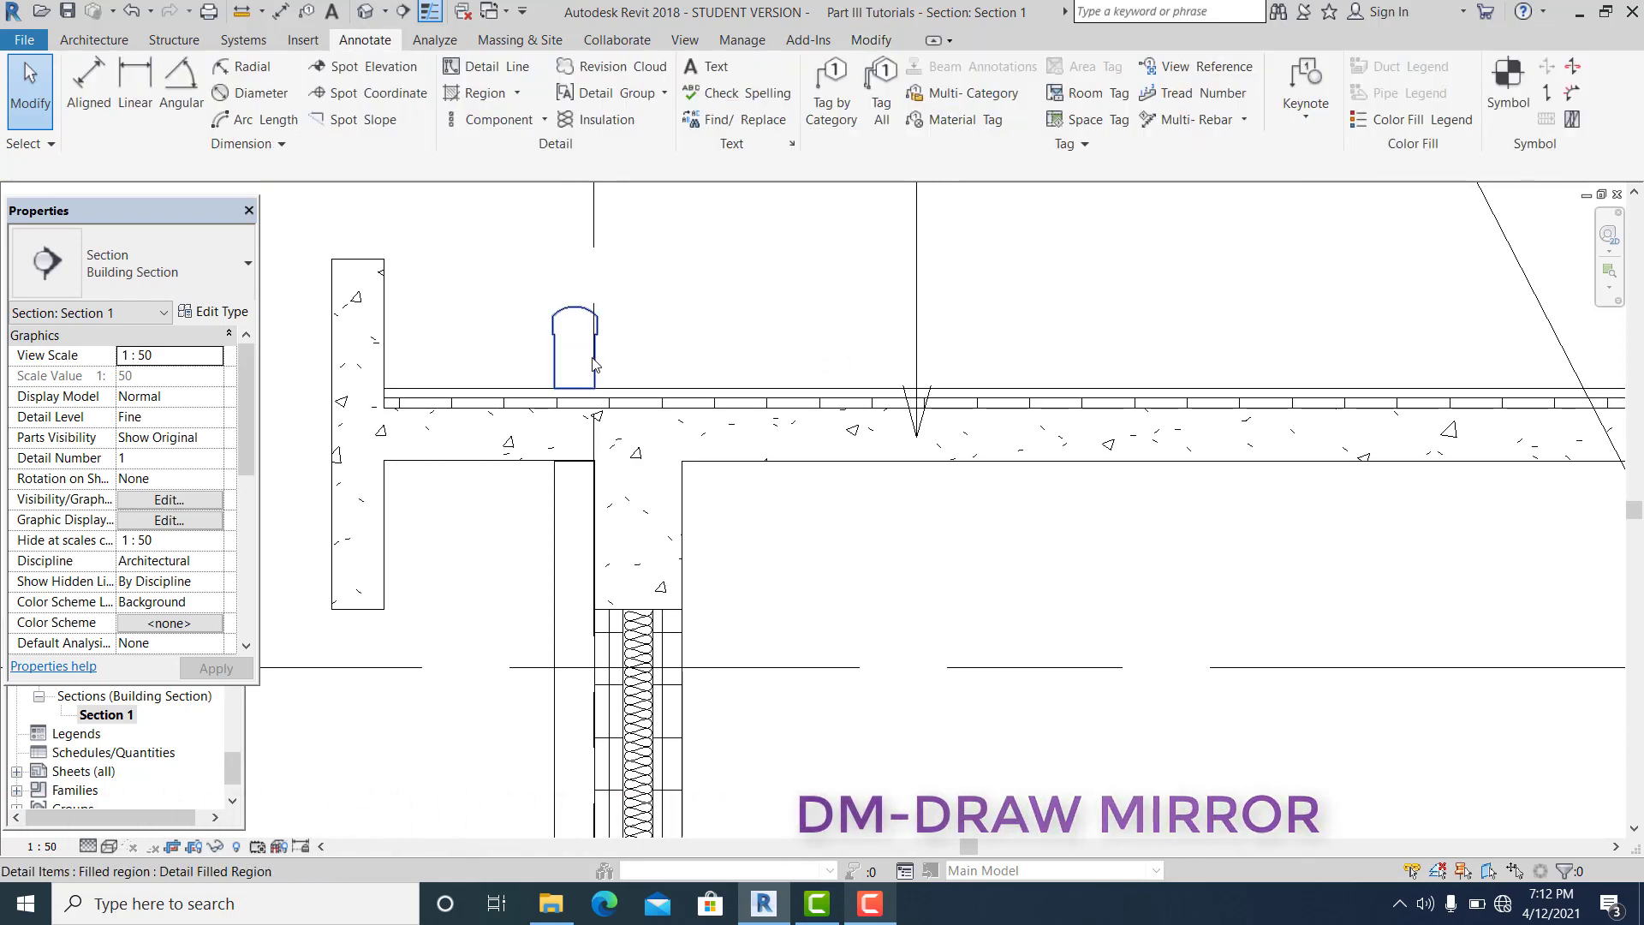
pyautogui.click(597, 361)
pyautogui.scroll(-4, 604, 355)
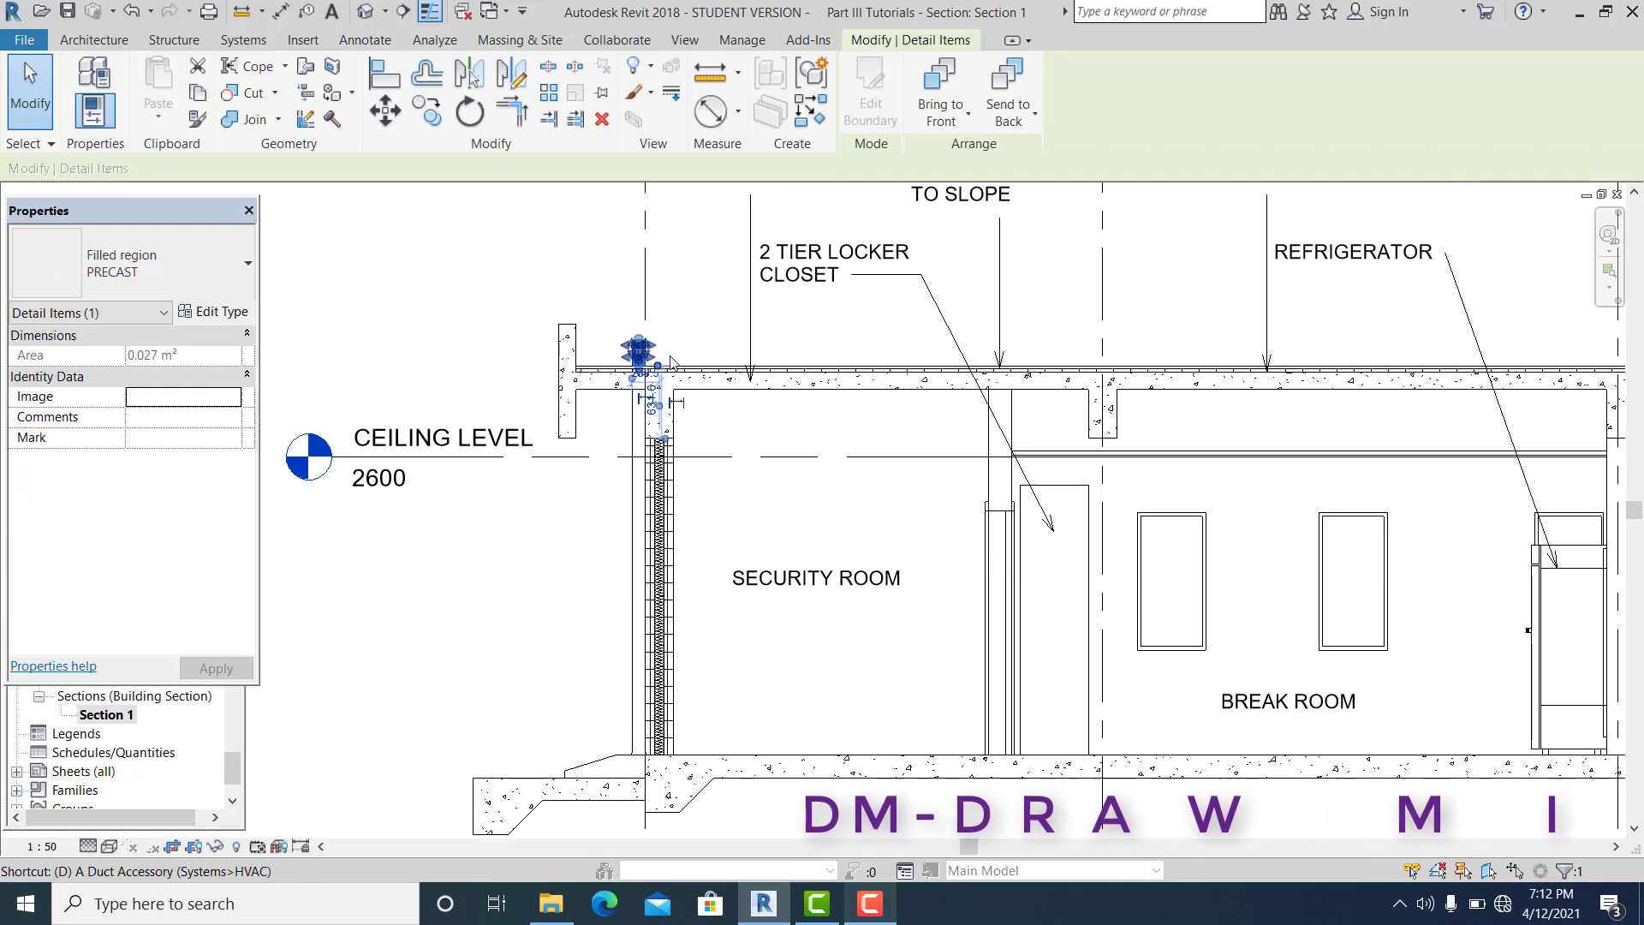
pyautogui.scroll(-4, 663, 358)
pyautogui.press('d')
pyautogui.press('m')
pyautogui.click(982, 574)
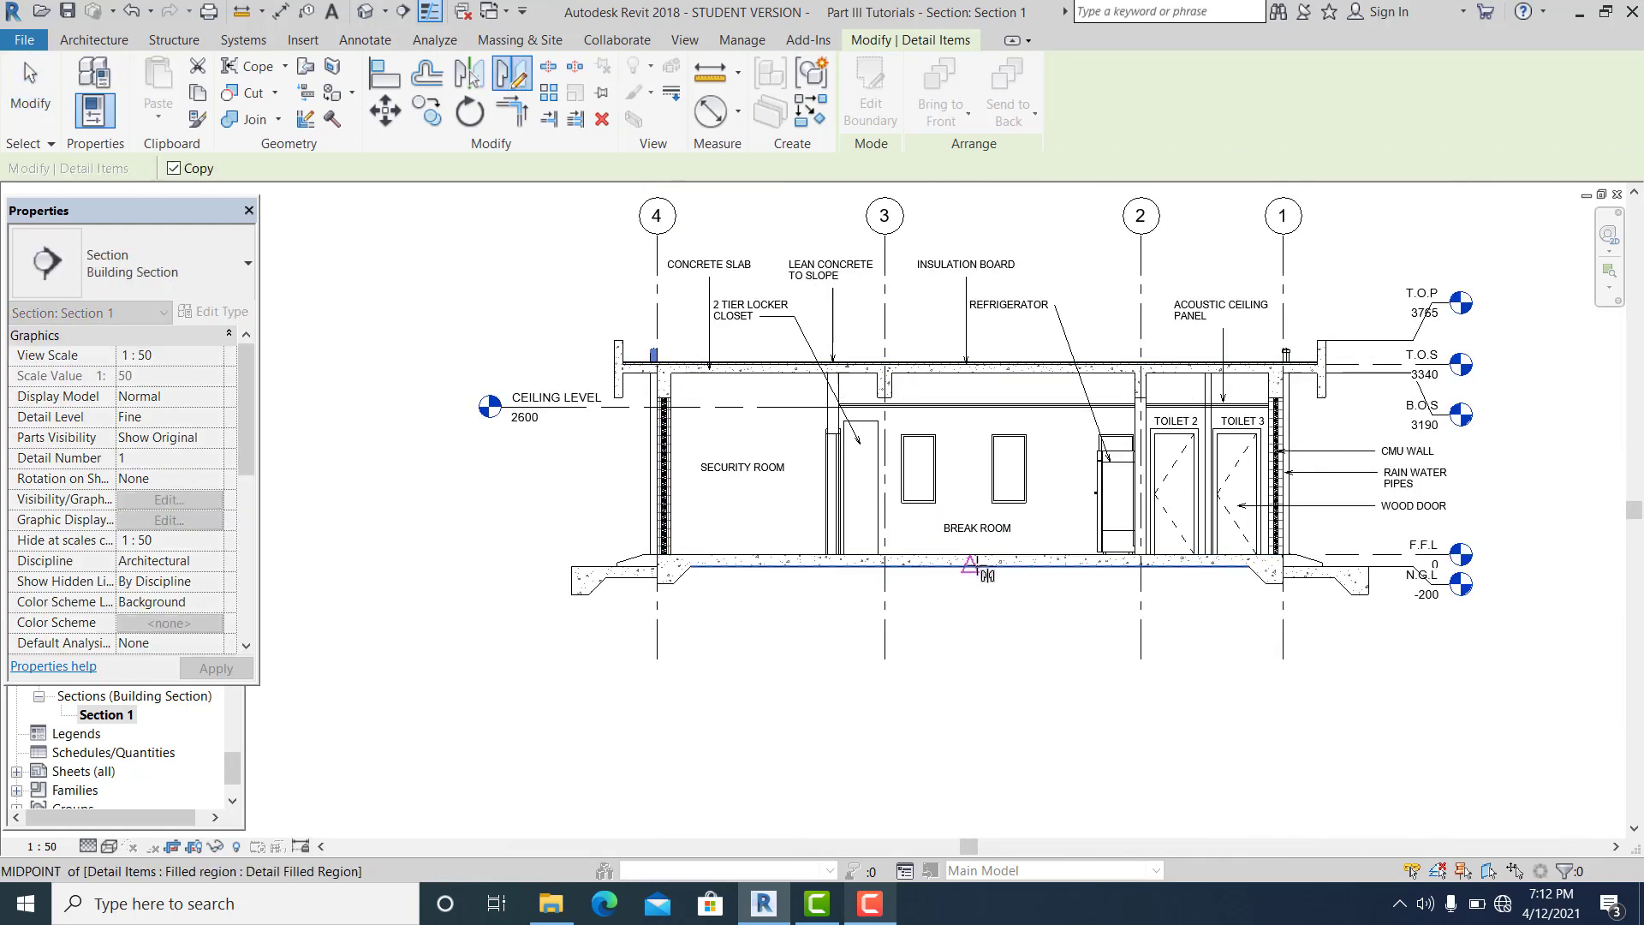
pyautogui.click(968, 621)
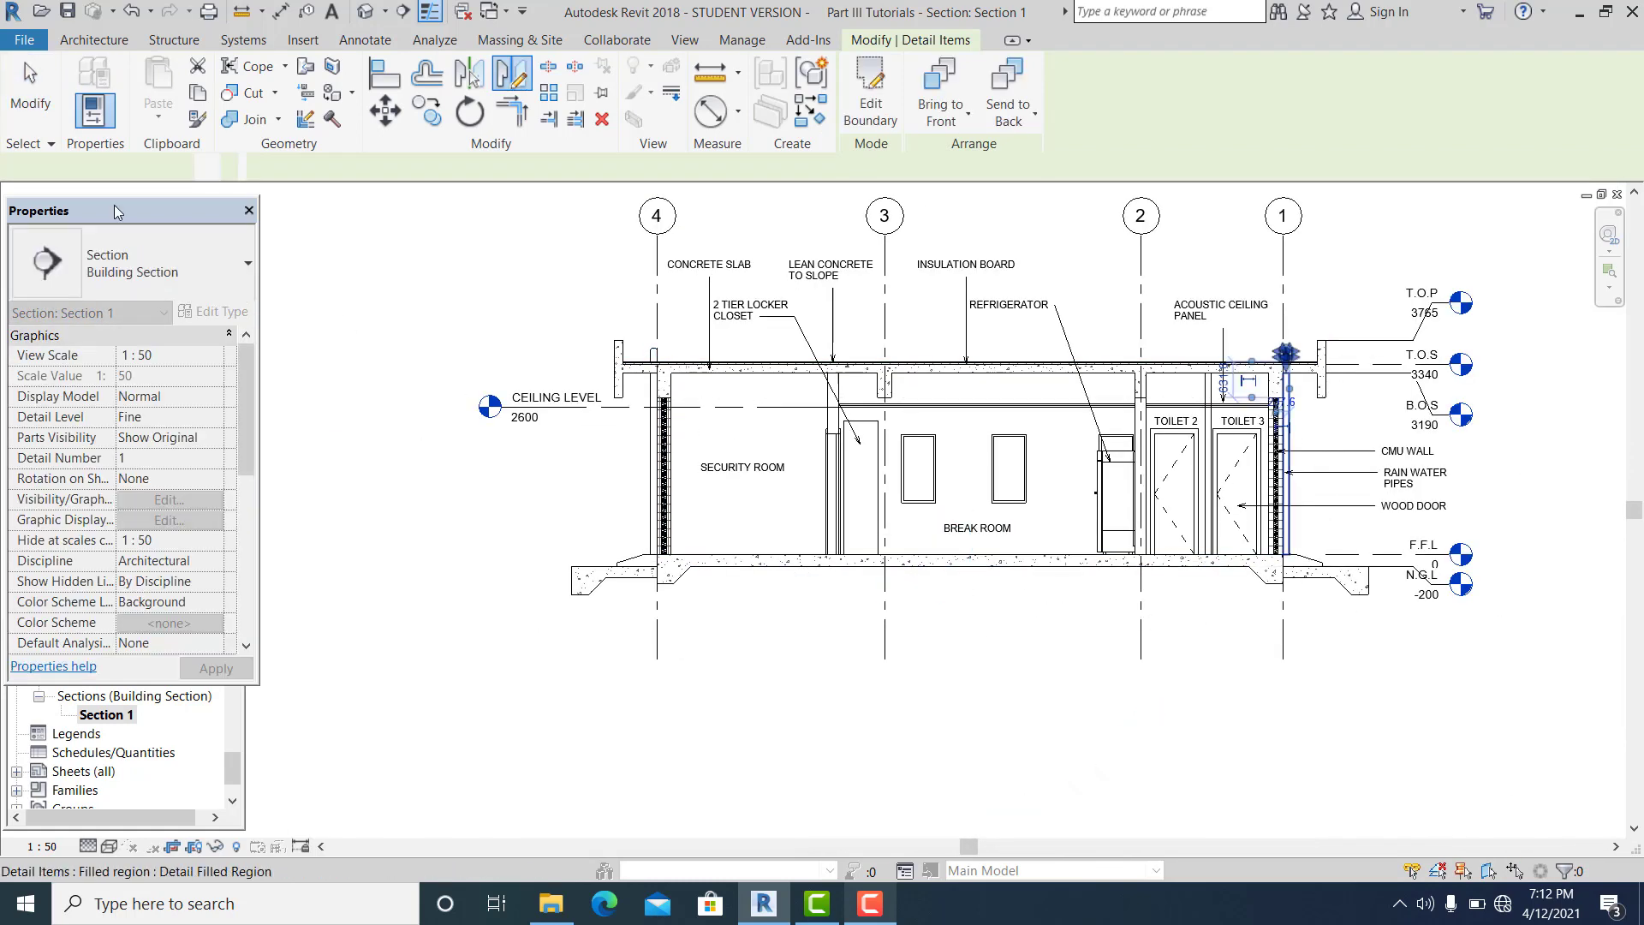
pyautogui.click(1599, 499)
pyautogui.scroll(2, 1598, 500)
pyautogui.moveTo(1307, 626); pyautogui.dragTo(1312, 706, button='middle')
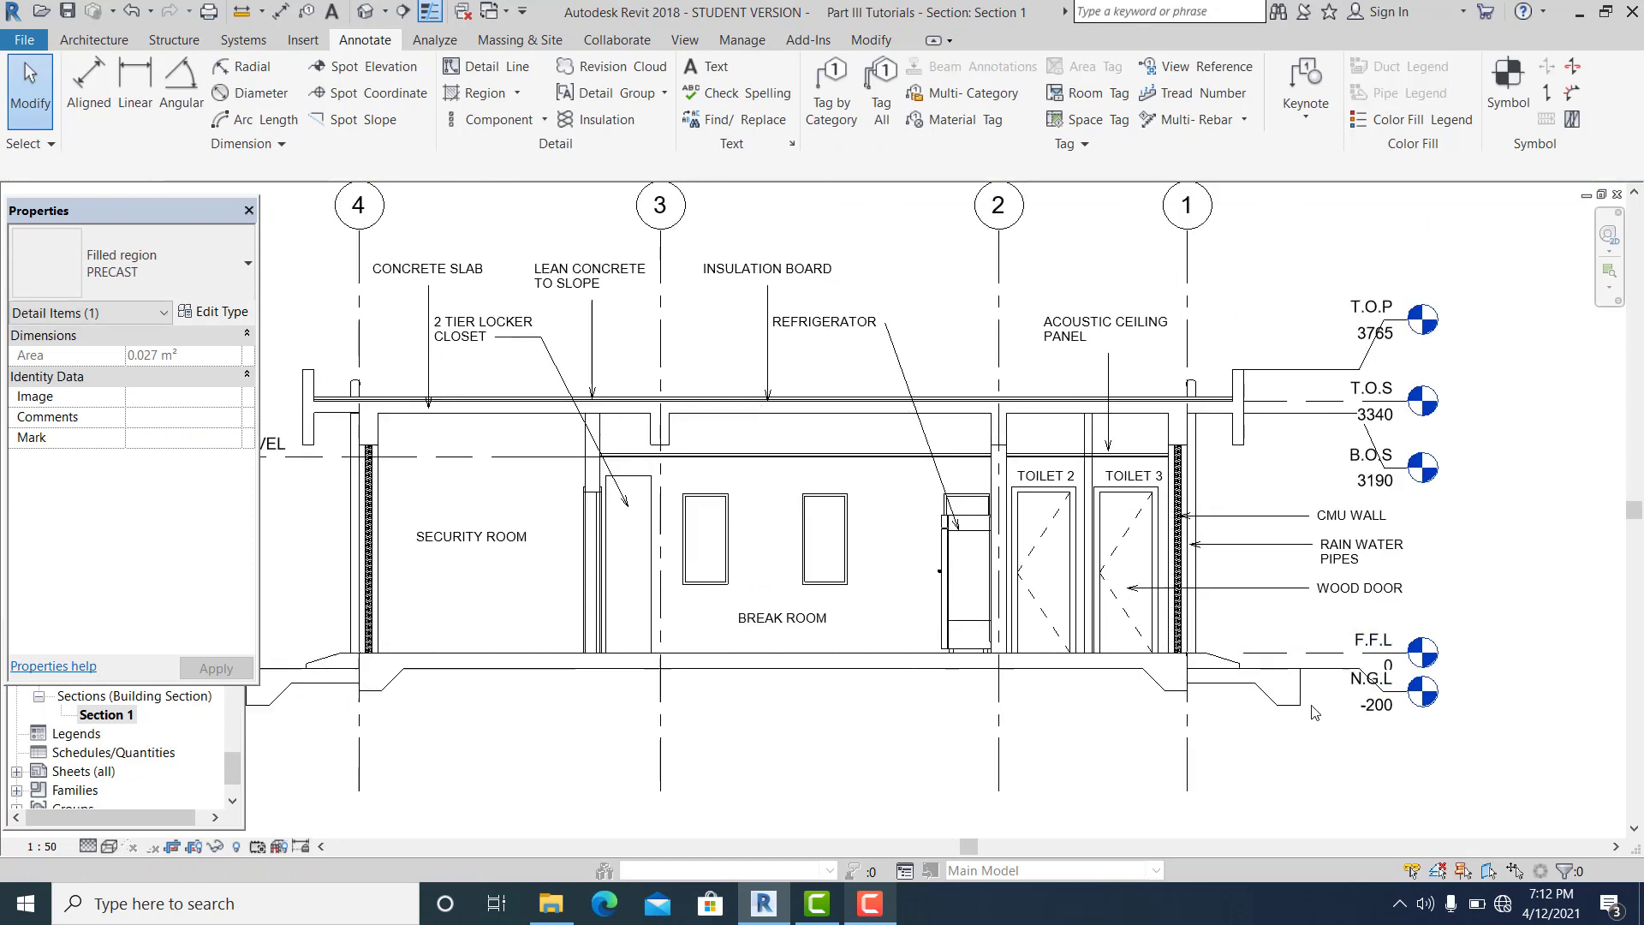
pyautogui.press('Escape')
# - Move the REFRIGERATOR note toward grid 2 so its leader runs vertically down to the refrigerator
pyautogui.scroll(3, 1193, 372)
pyautogui.scroll(-3, 1152, 430)
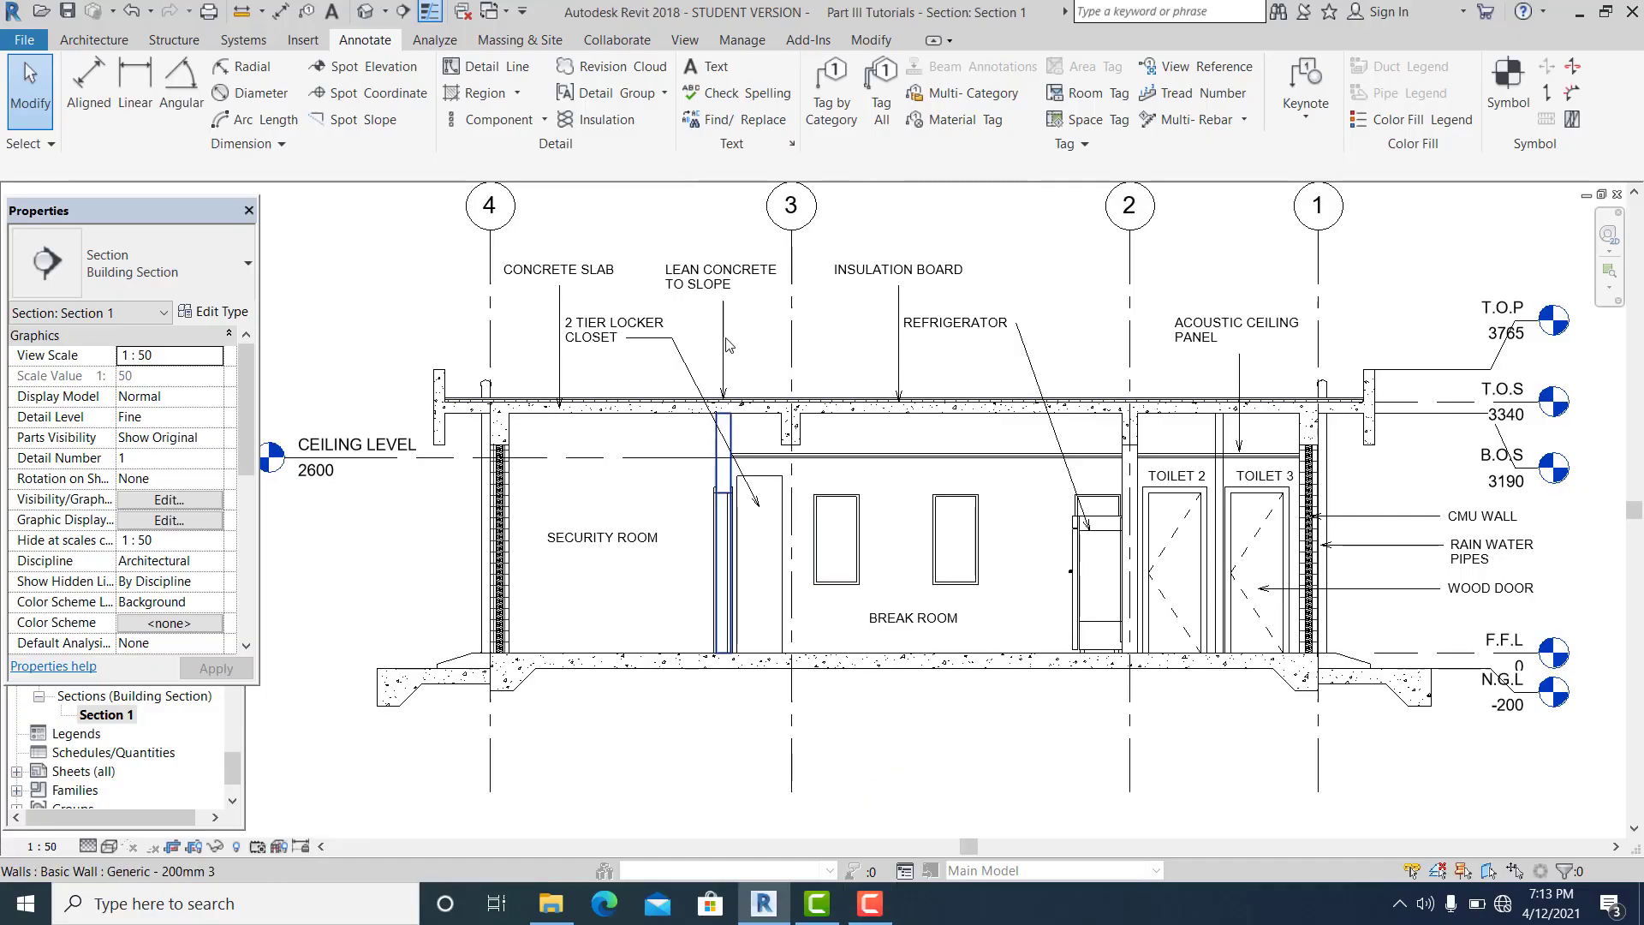
pyautogui.scroll(2, 762, 351)
pyautogui.moveTo(1021, 468); pyautogui.dragTo(968, 477, button='middle')
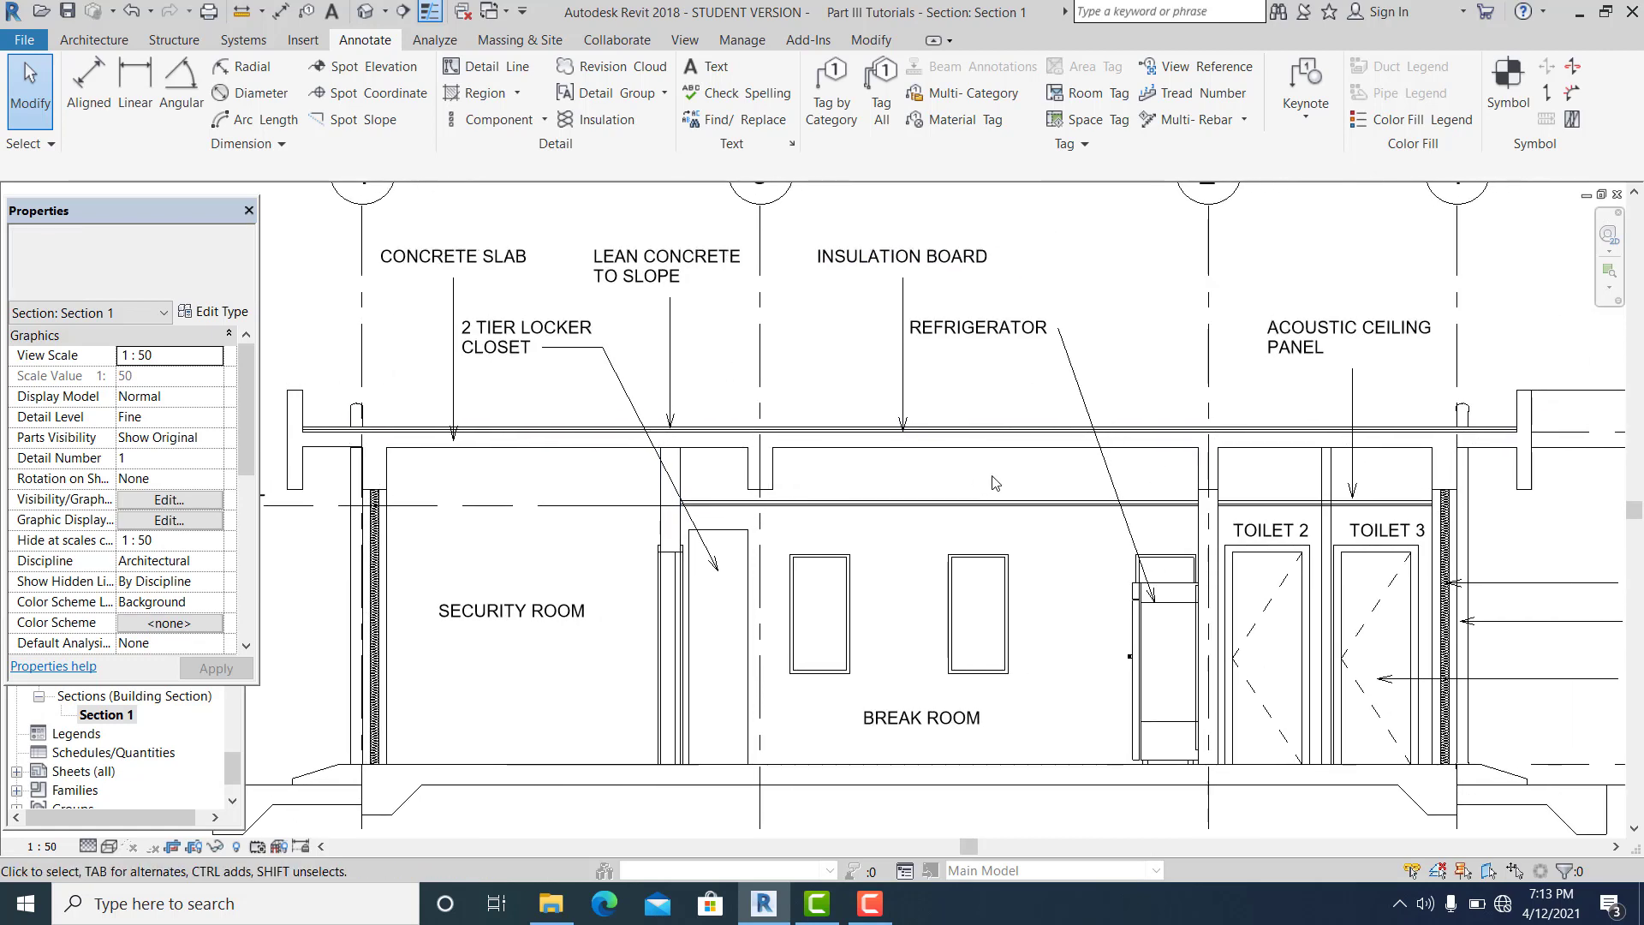
pyautogui.click(1070, 343)
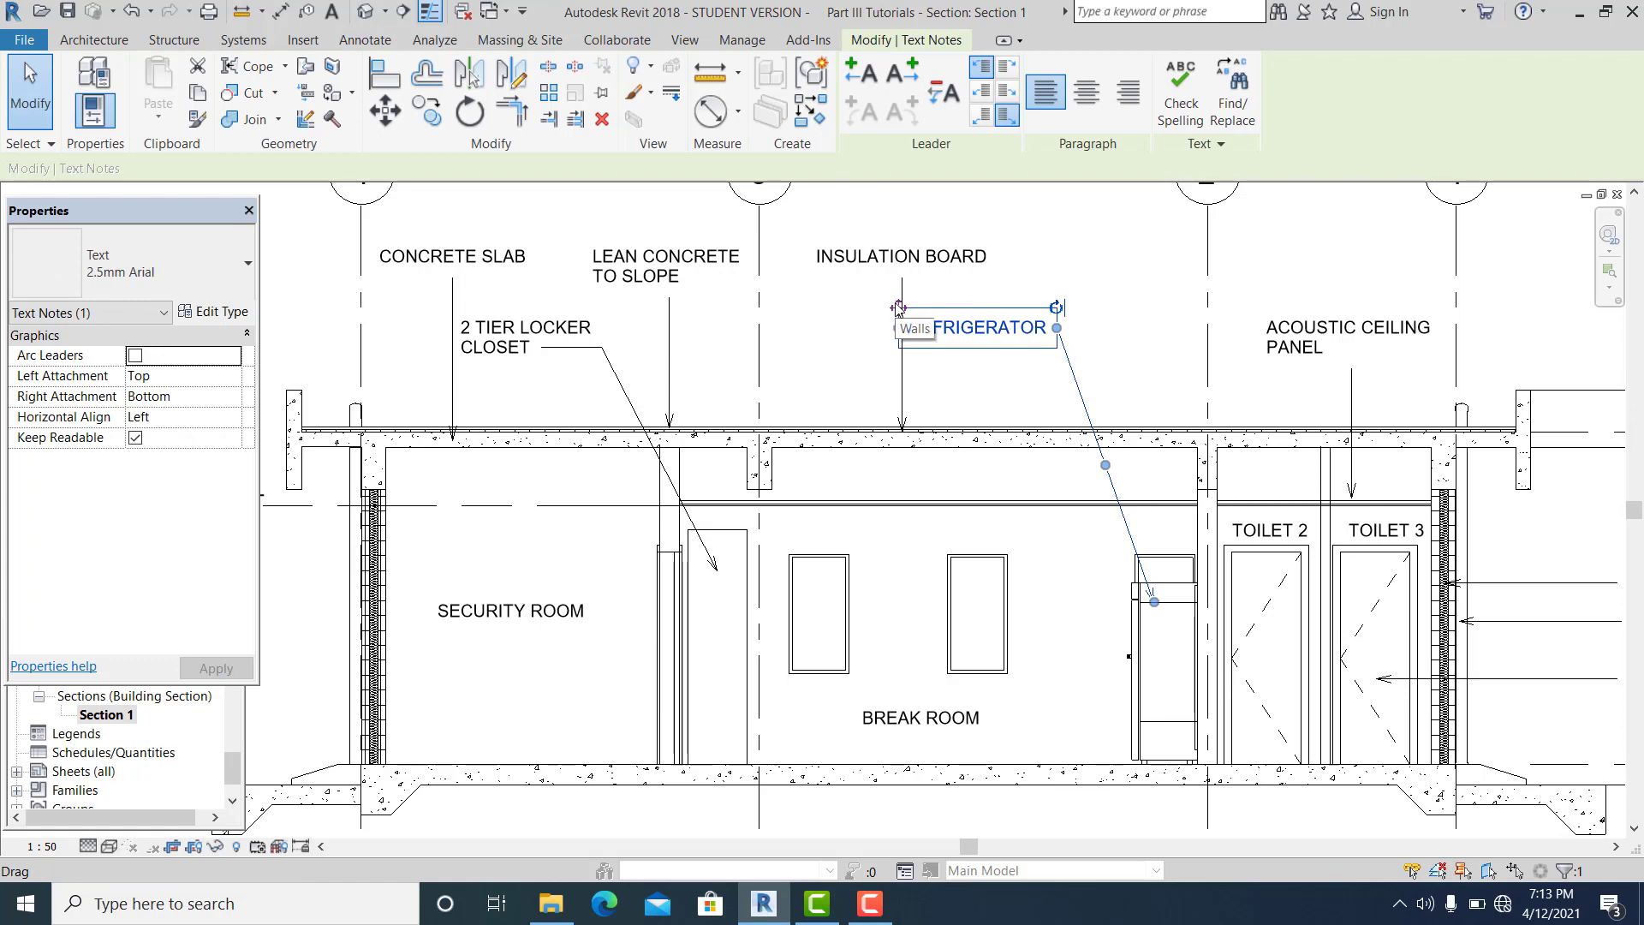
pyautogui.moveTo(1015, 306); pyautogui.dragTo(991, 306)
pyautogui.scroll(4, 1056, 470)
pyautogui.click(1267, 484)
pyautogui.scroll(-5, 1271, 480)
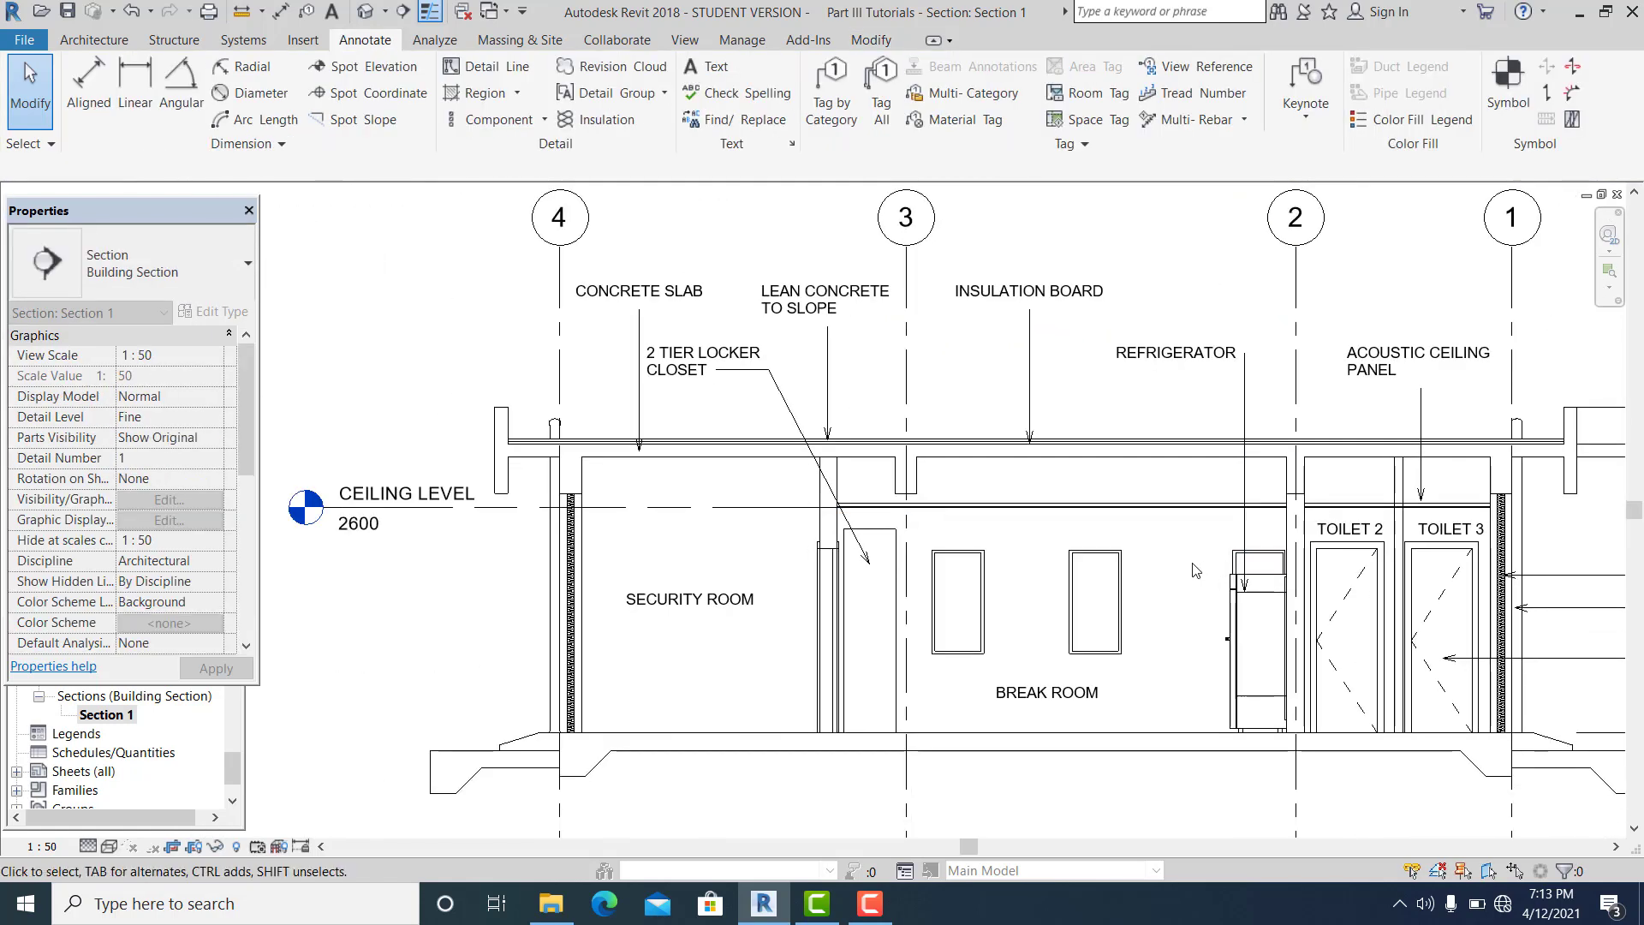
# - Nudge the INSULATION BOARD note with its leader slightly toward grid 3
pyautogui.moveTo(1162, 493); pyautogui.dragTo(1218, 509, button='middle')
pyautogui.click(1088, 398)
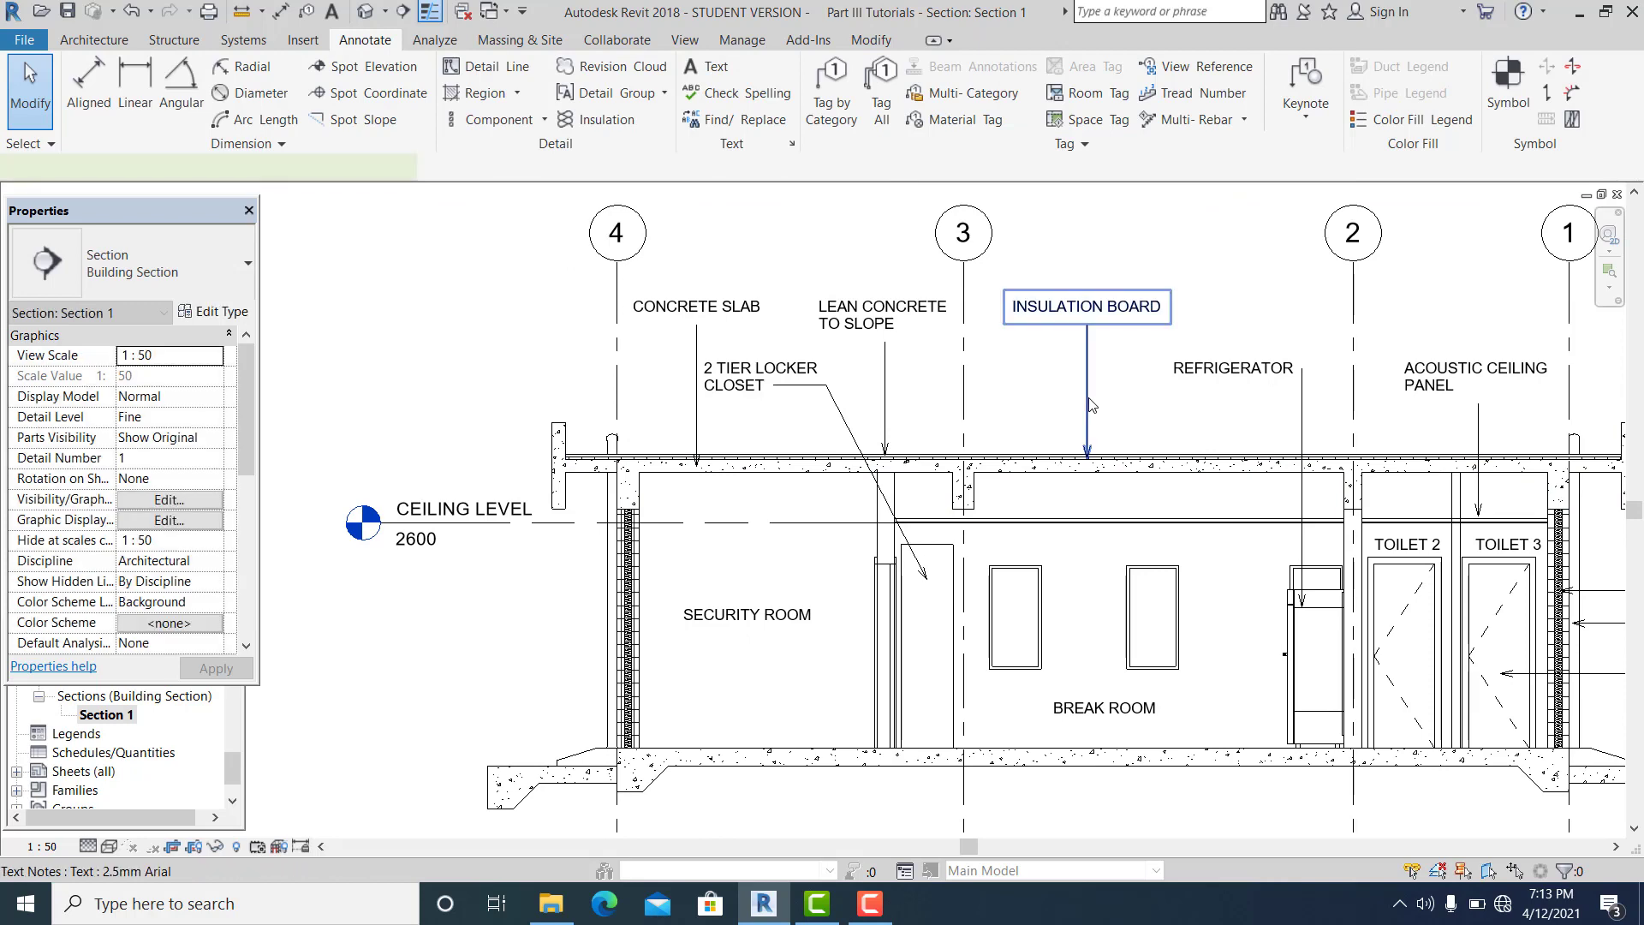
pyautogui.press('Left')
pyautogui.press('Left')
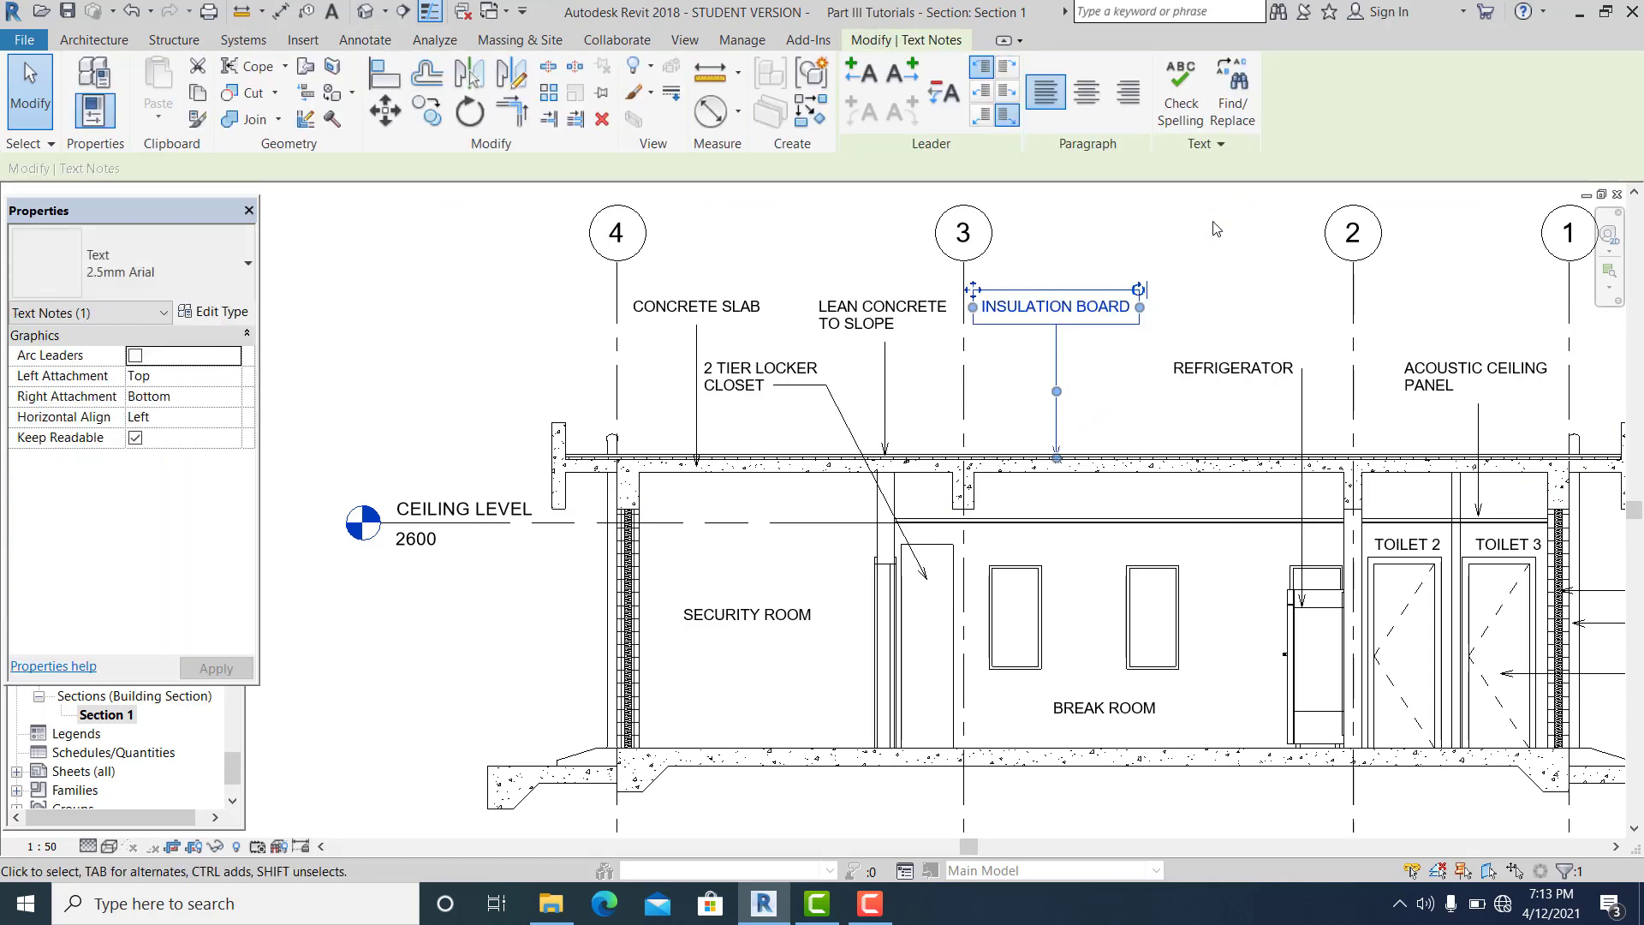
pyautogui.press('Escape')
# - Raise the REFRIGERATOR note into line with the INSULATION BOARD note
pyautogui.scroll(2, 1237, 368)
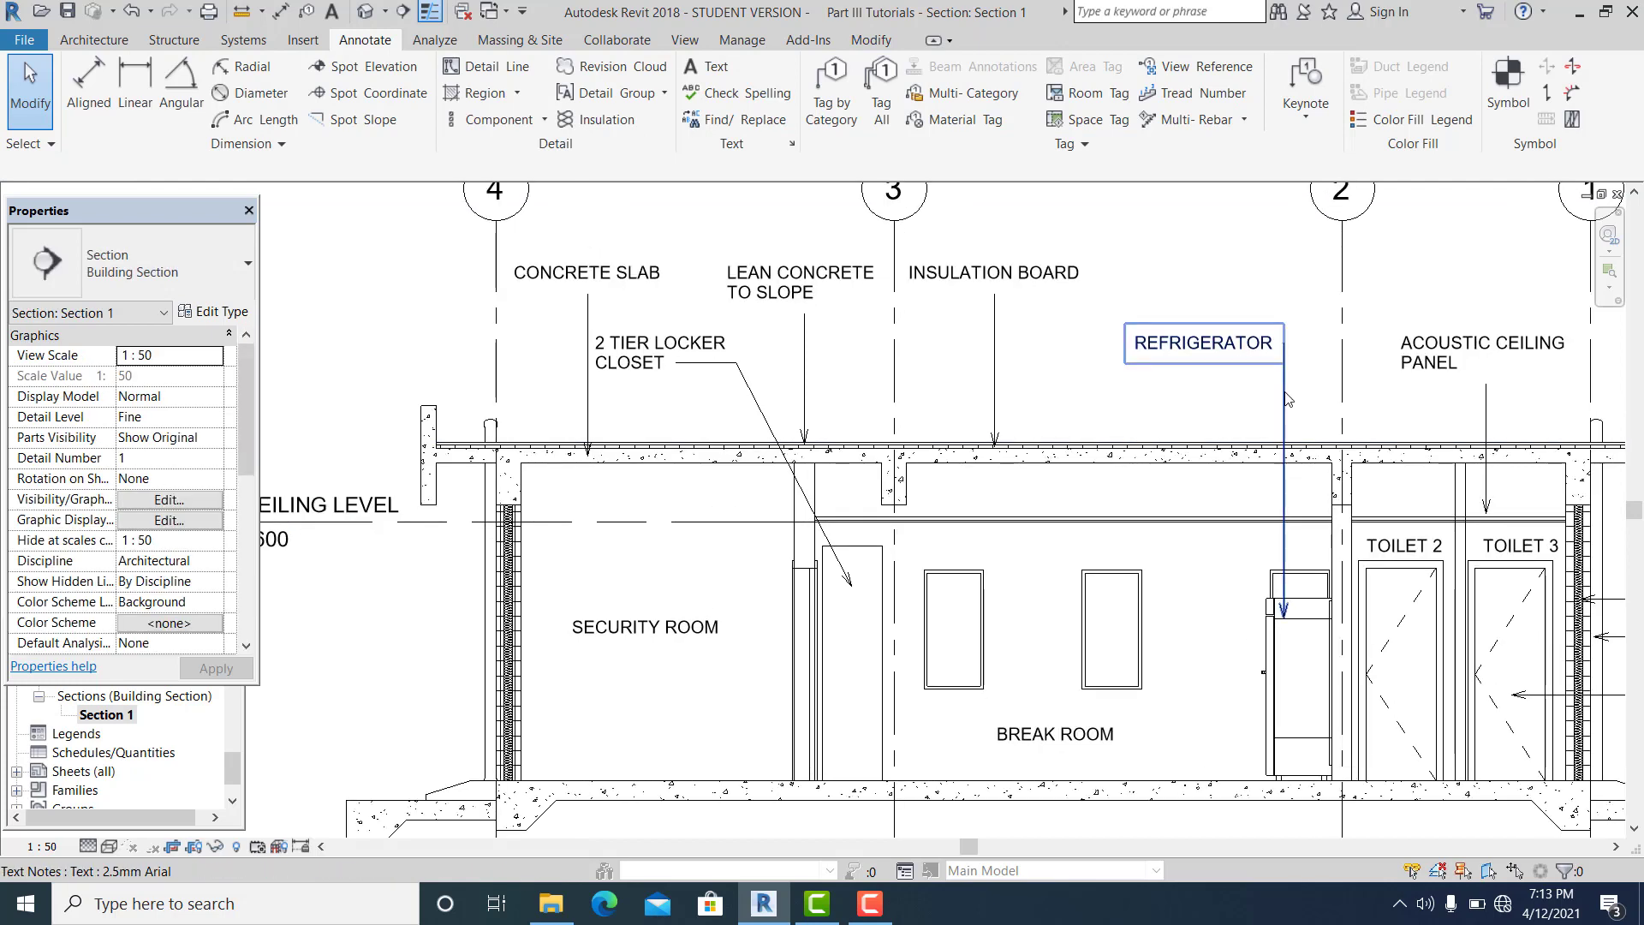
pyautogui.click(1284, 346)
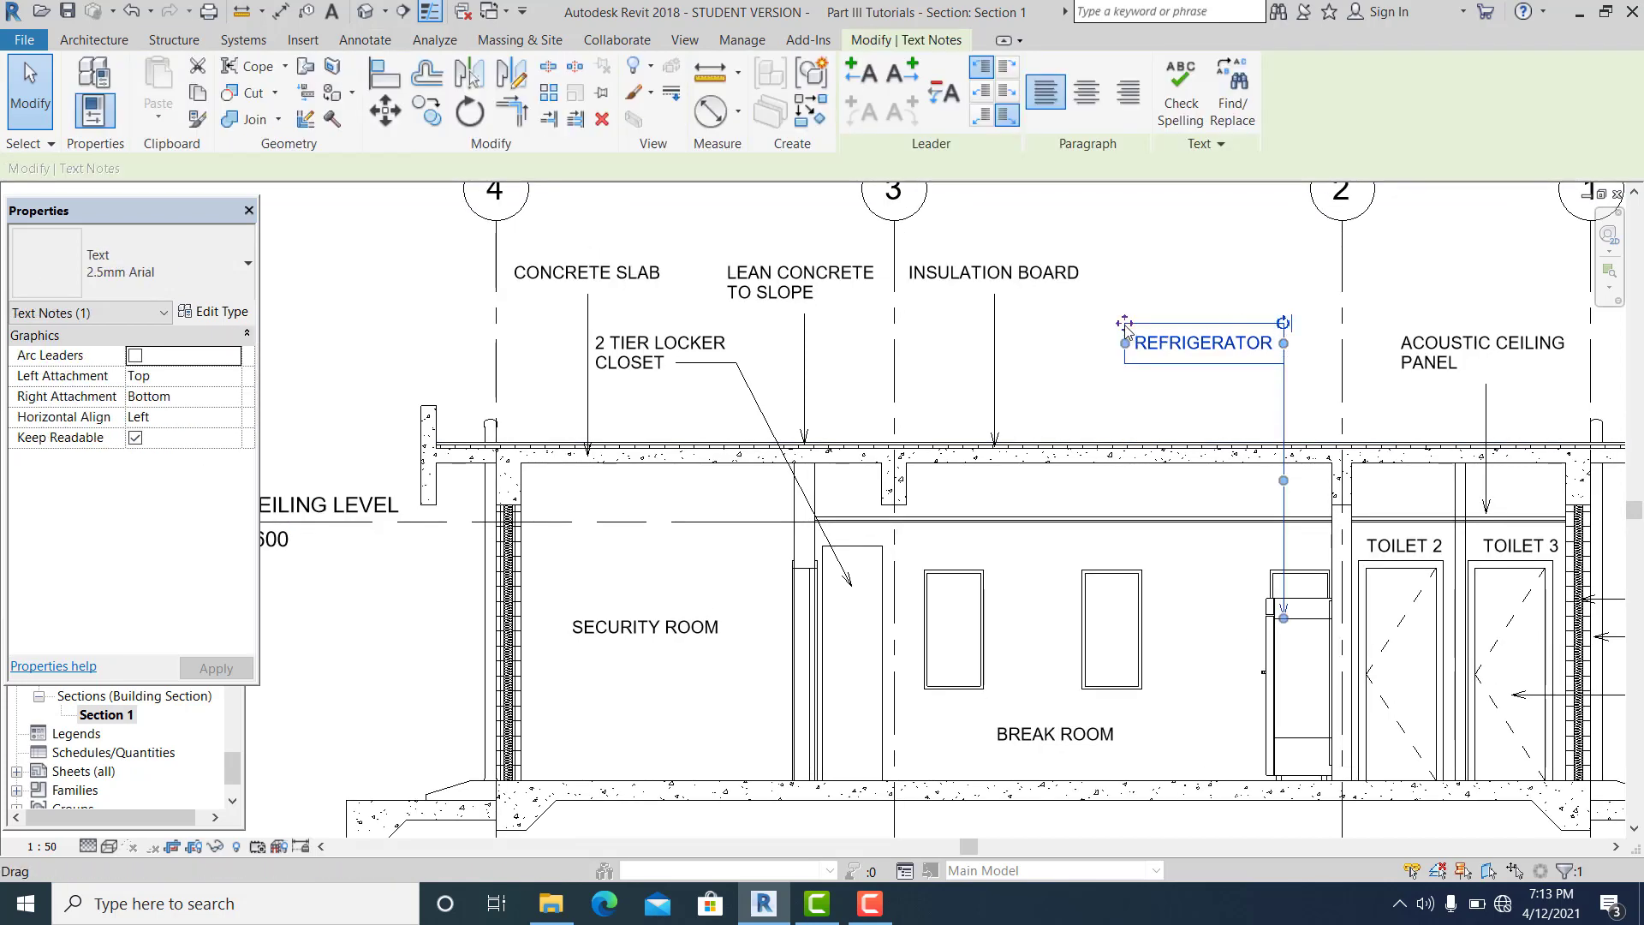
pyautogui.moveTo(1124, 265); pyautogui.dragTo(1121, 288)
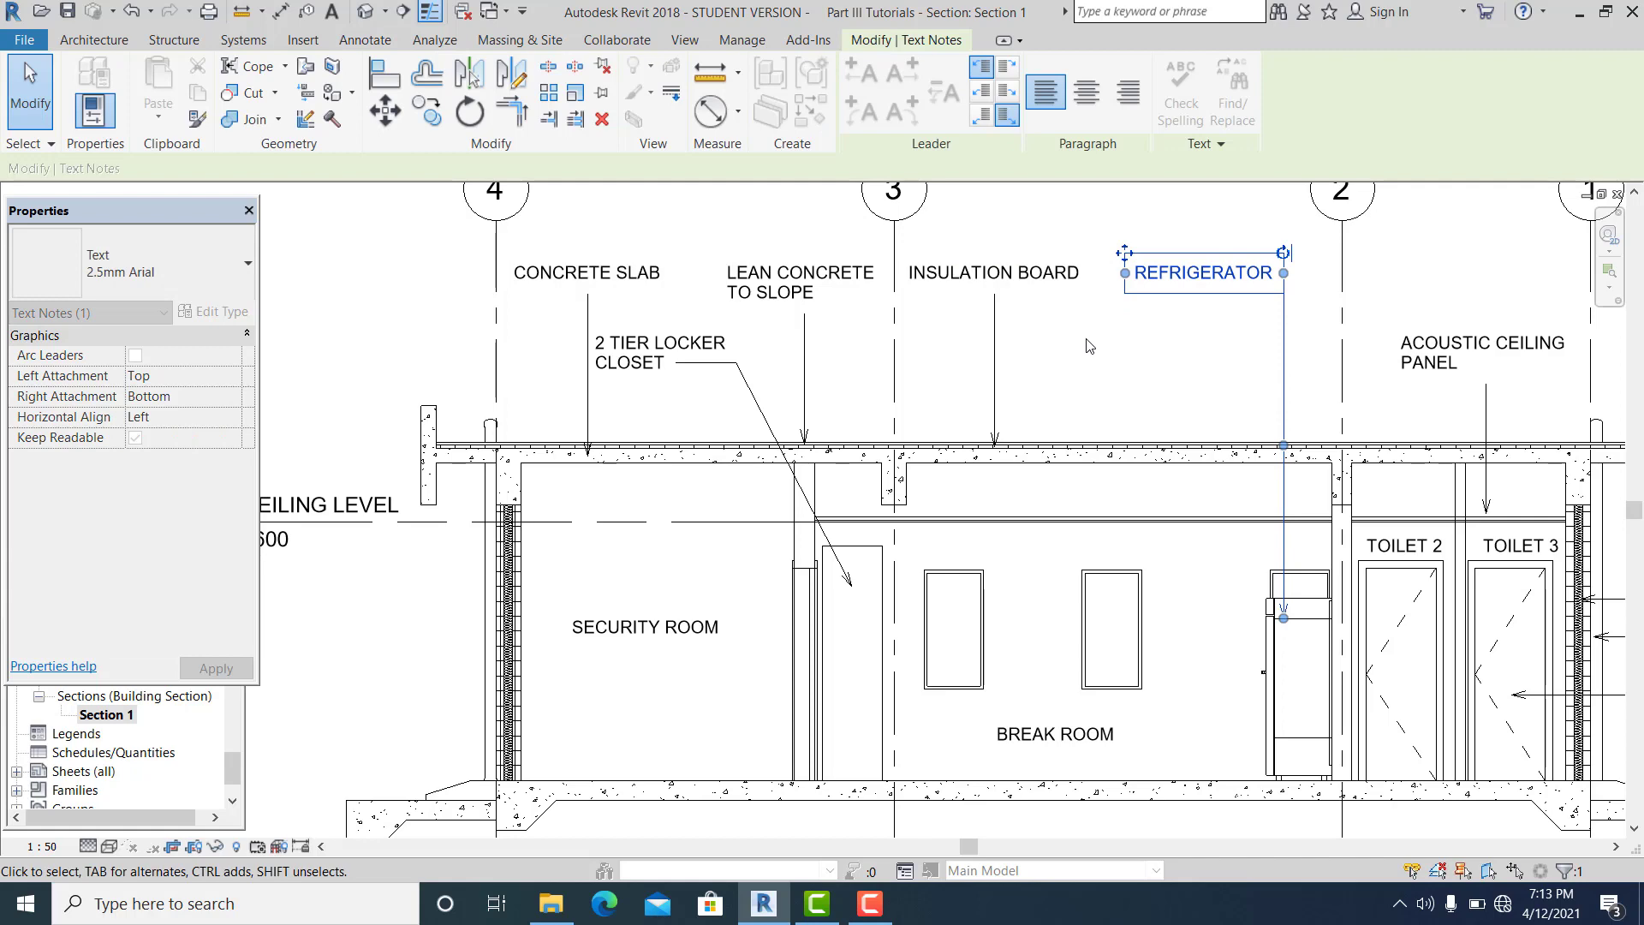
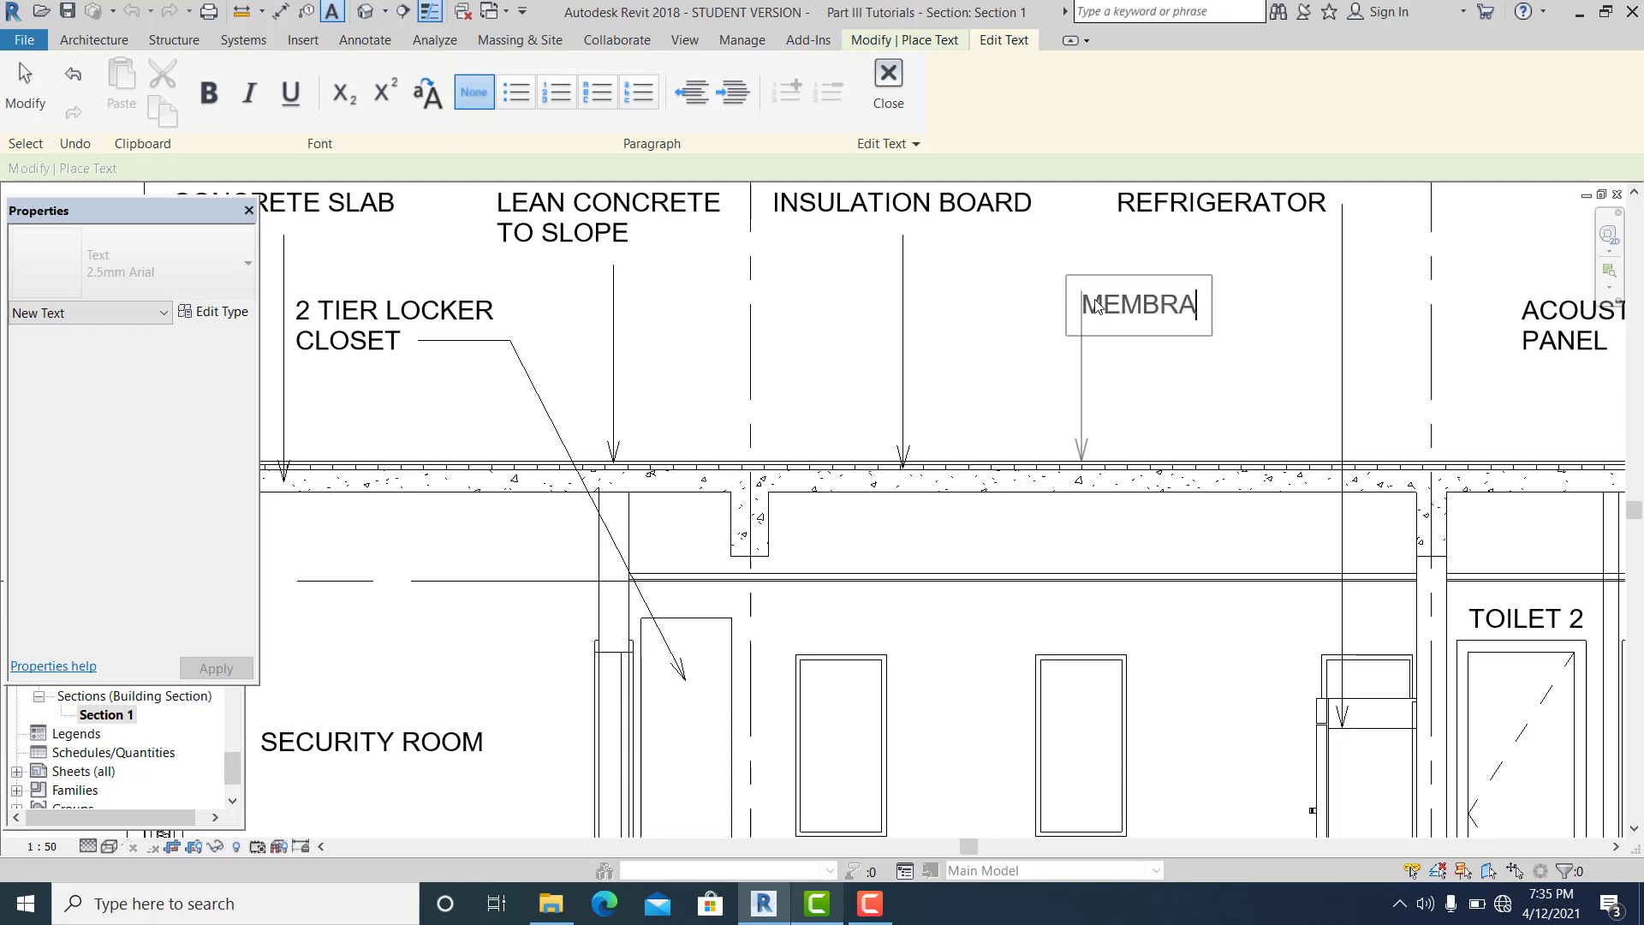
# - Finish the MEMBRANE text note above the roof and dismiss the save reminder without saving
pyautogui.click(1170, 426)
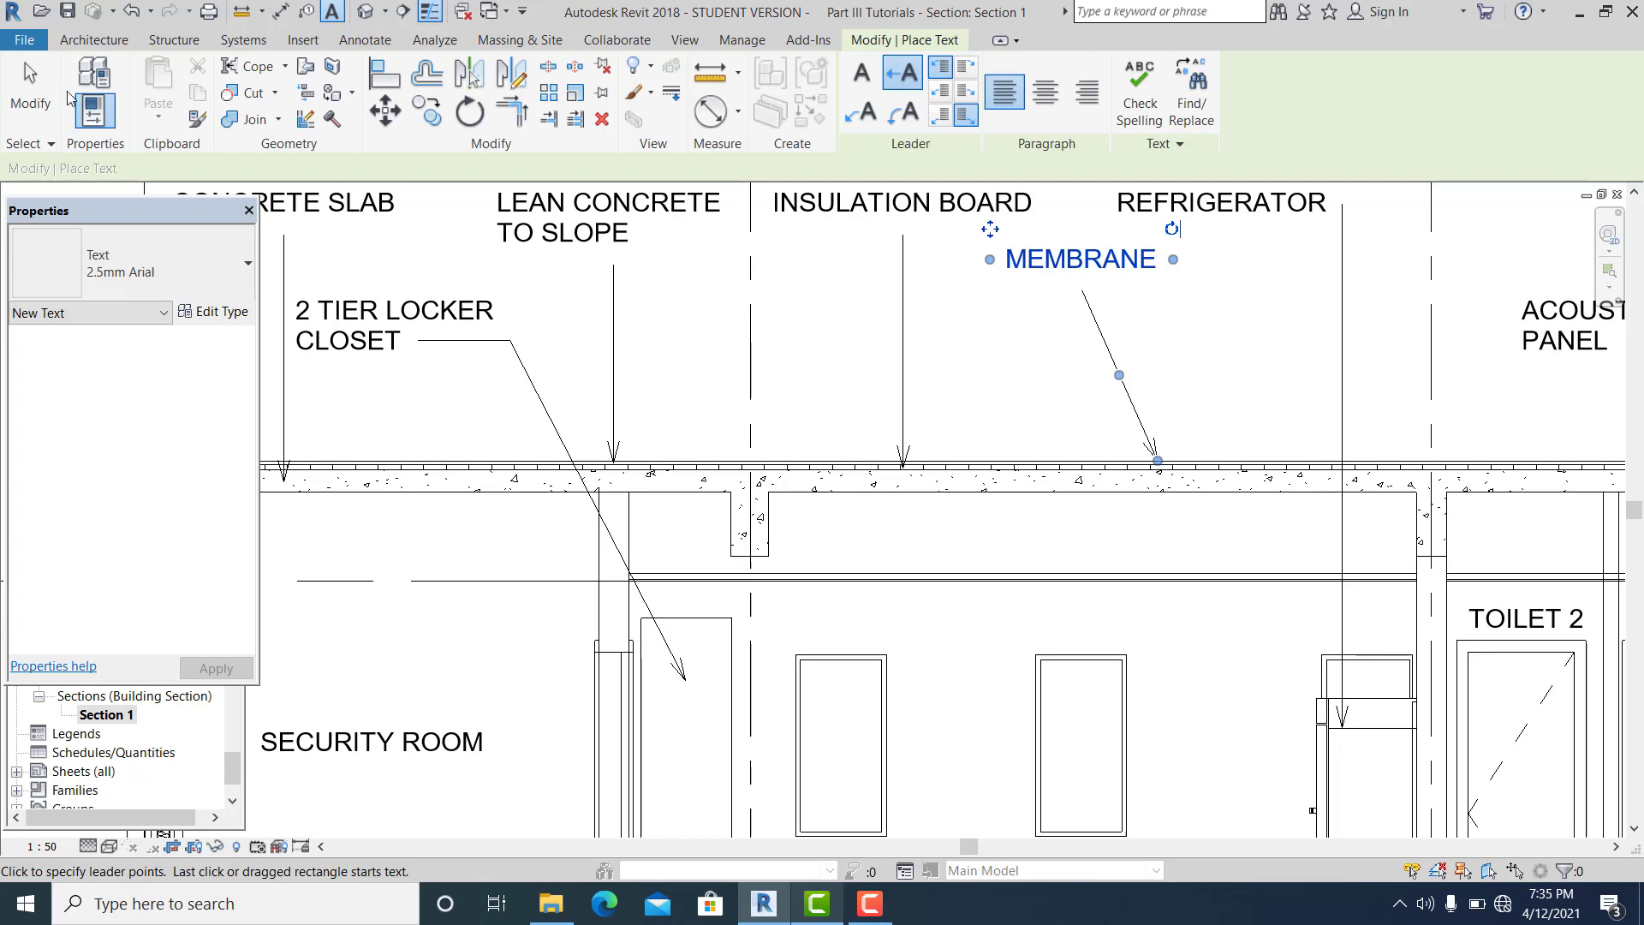
pyautogui.click(42, 95)
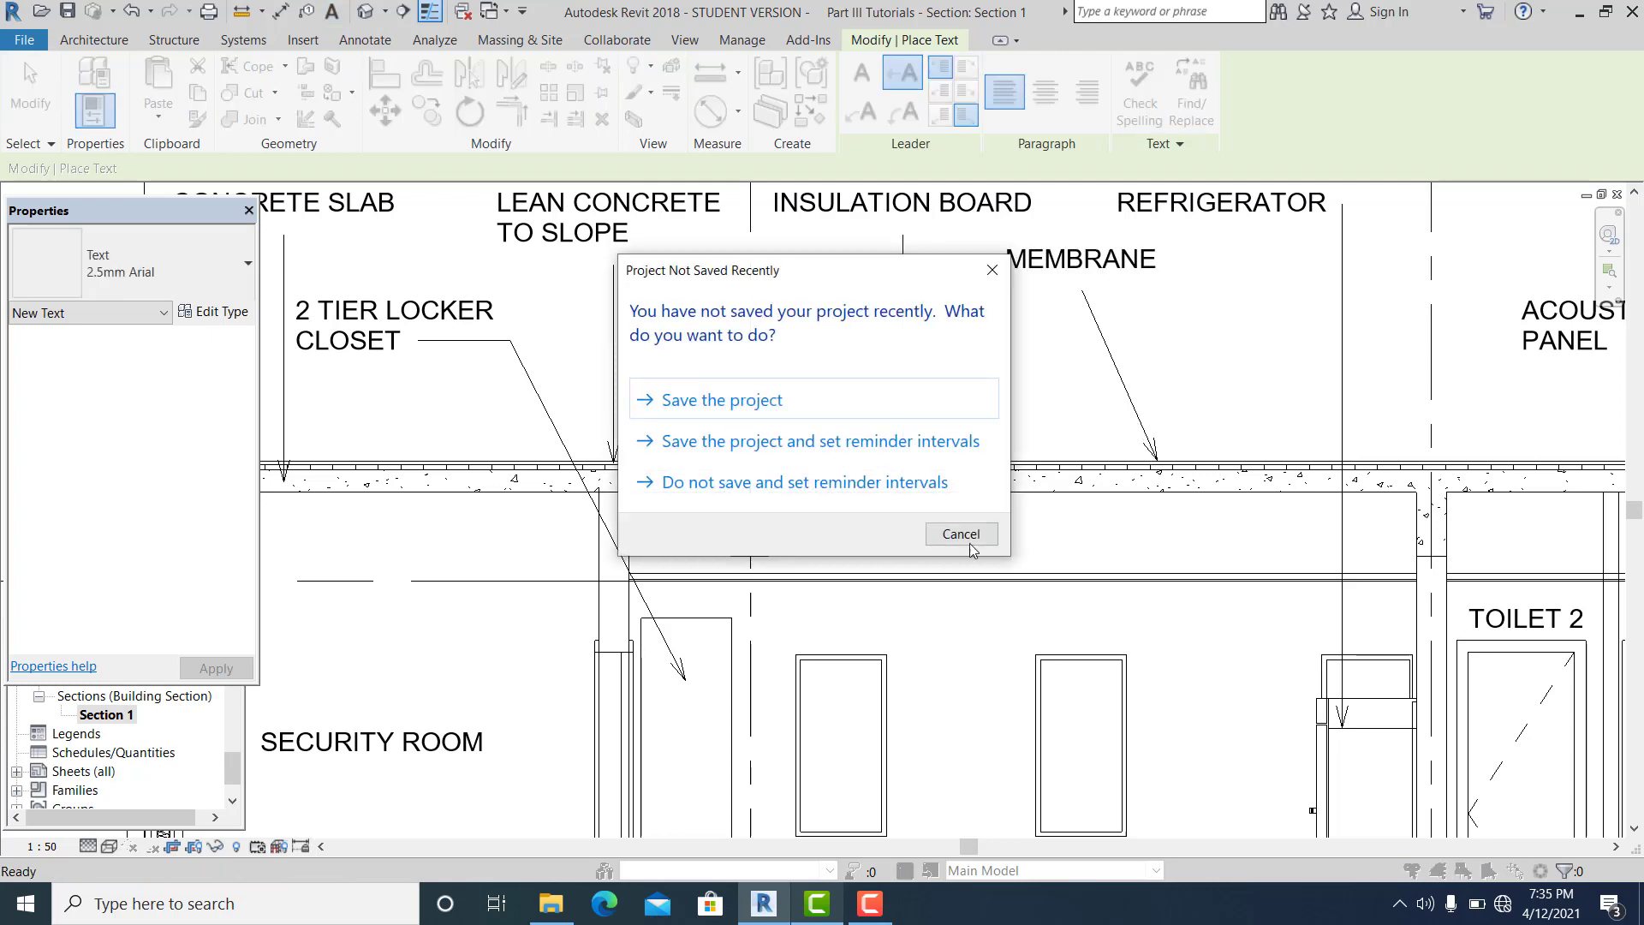
pyautogui.click(961, 533)
# - Shift the MEMBRANE note's arrowhead along the roof surface so its leader is vertical
pyautogui.click(1133, 403)
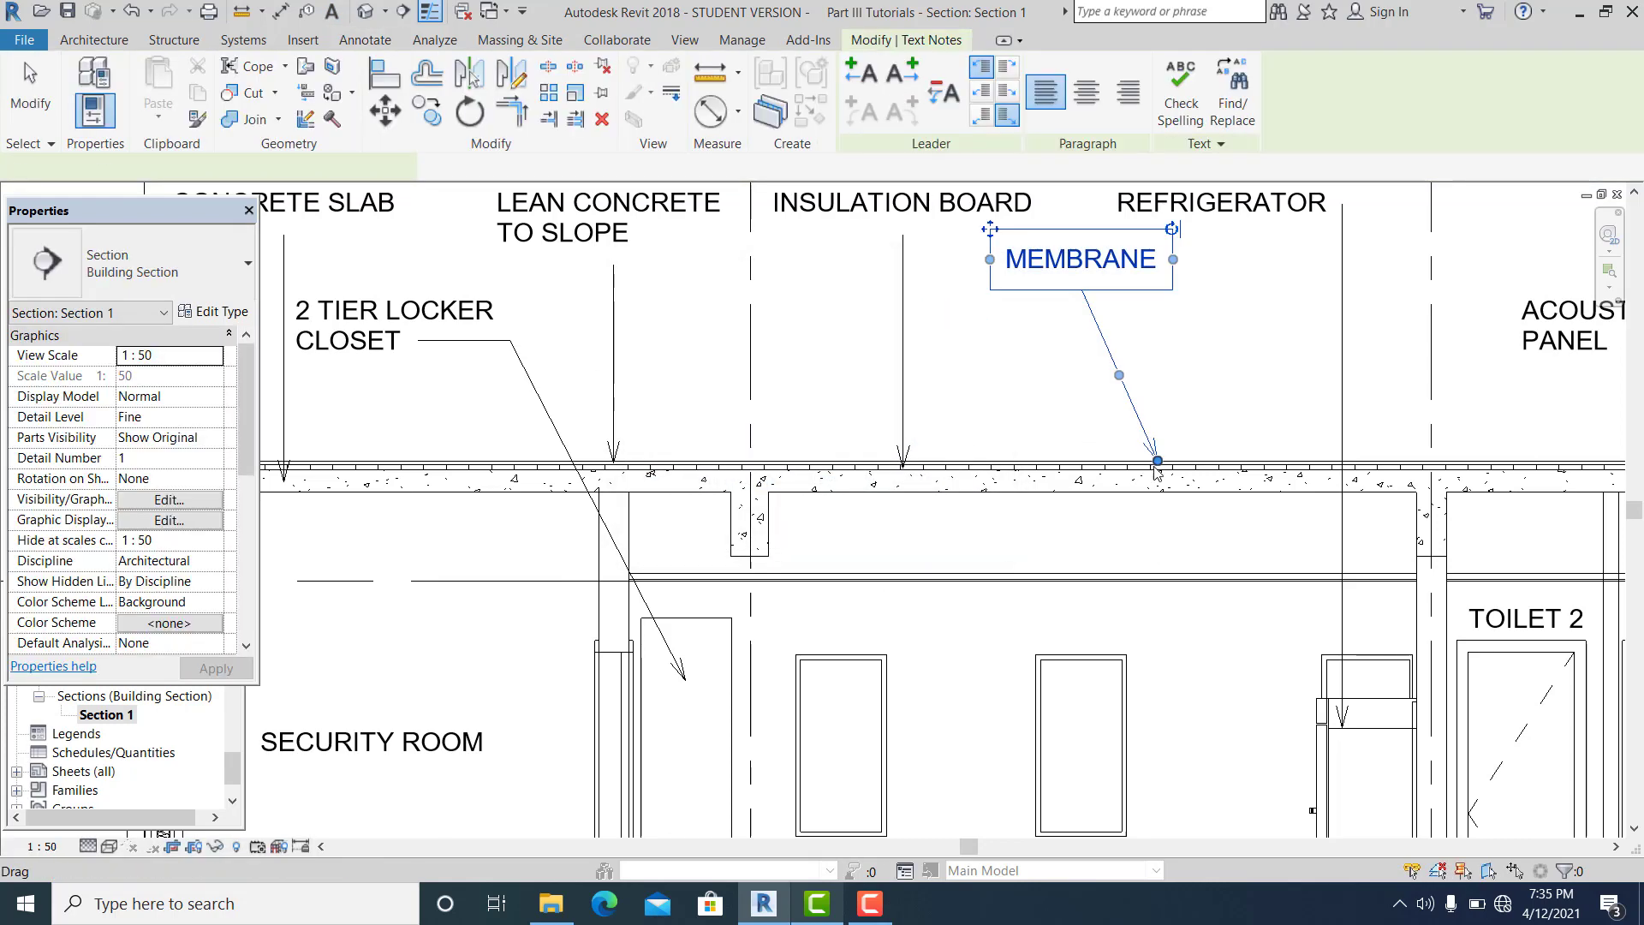
pyautogui.moveTo(1086, 467); pyautogui.dragTo(1080, 466)
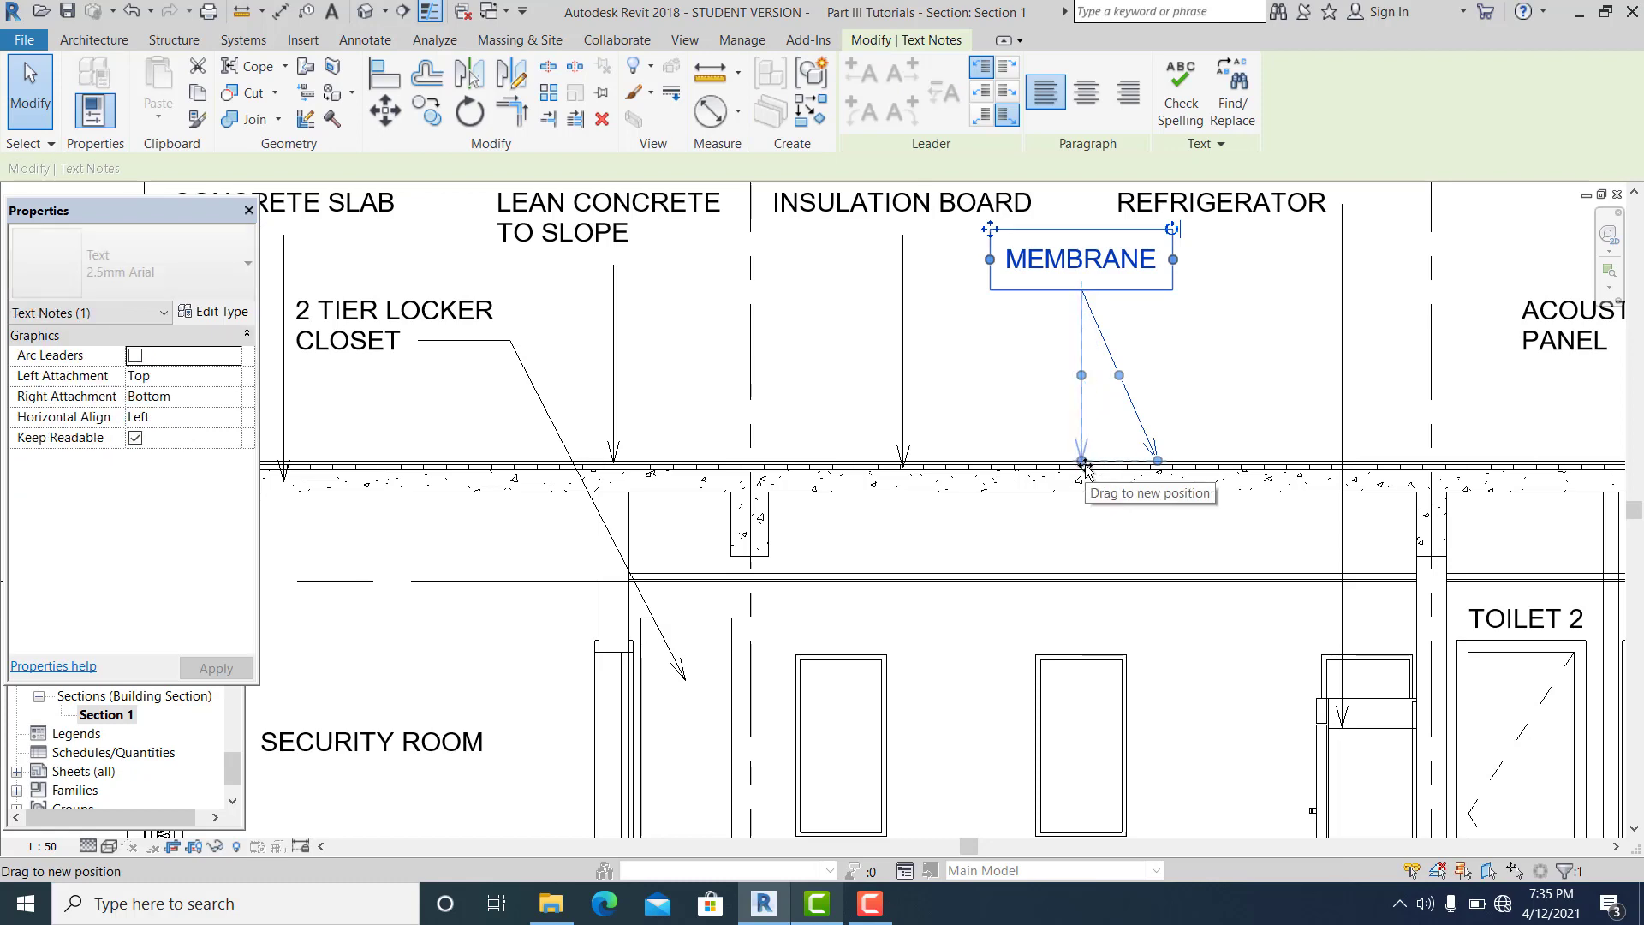
pyautogui.click(1200, 385)
# - Examine the splash blocks, footings and ground slab along the section for elements that still need notes
pyautogui.scroll(-4, 966, 591)
pyautogui.moveTo(991, 635); pyautogui.dragTo(788, 487, button='middle')
pyautogui.moveTo(1052, 556); pyautogui.dragTo(968, 523, button='middle')
pyautogui.scroll(5, 1156, 552)
pyautogui.moveTo(1041, 603); pyautogui.dragTo(1049, 639, button='middle')
pyautogui.scroll(1, 1045, 587)
pyautogui.scroll(1, 957, 608)
pyautogui.moveTo(956, 613); pyautogui.dragTo(948, 635, button='middle')
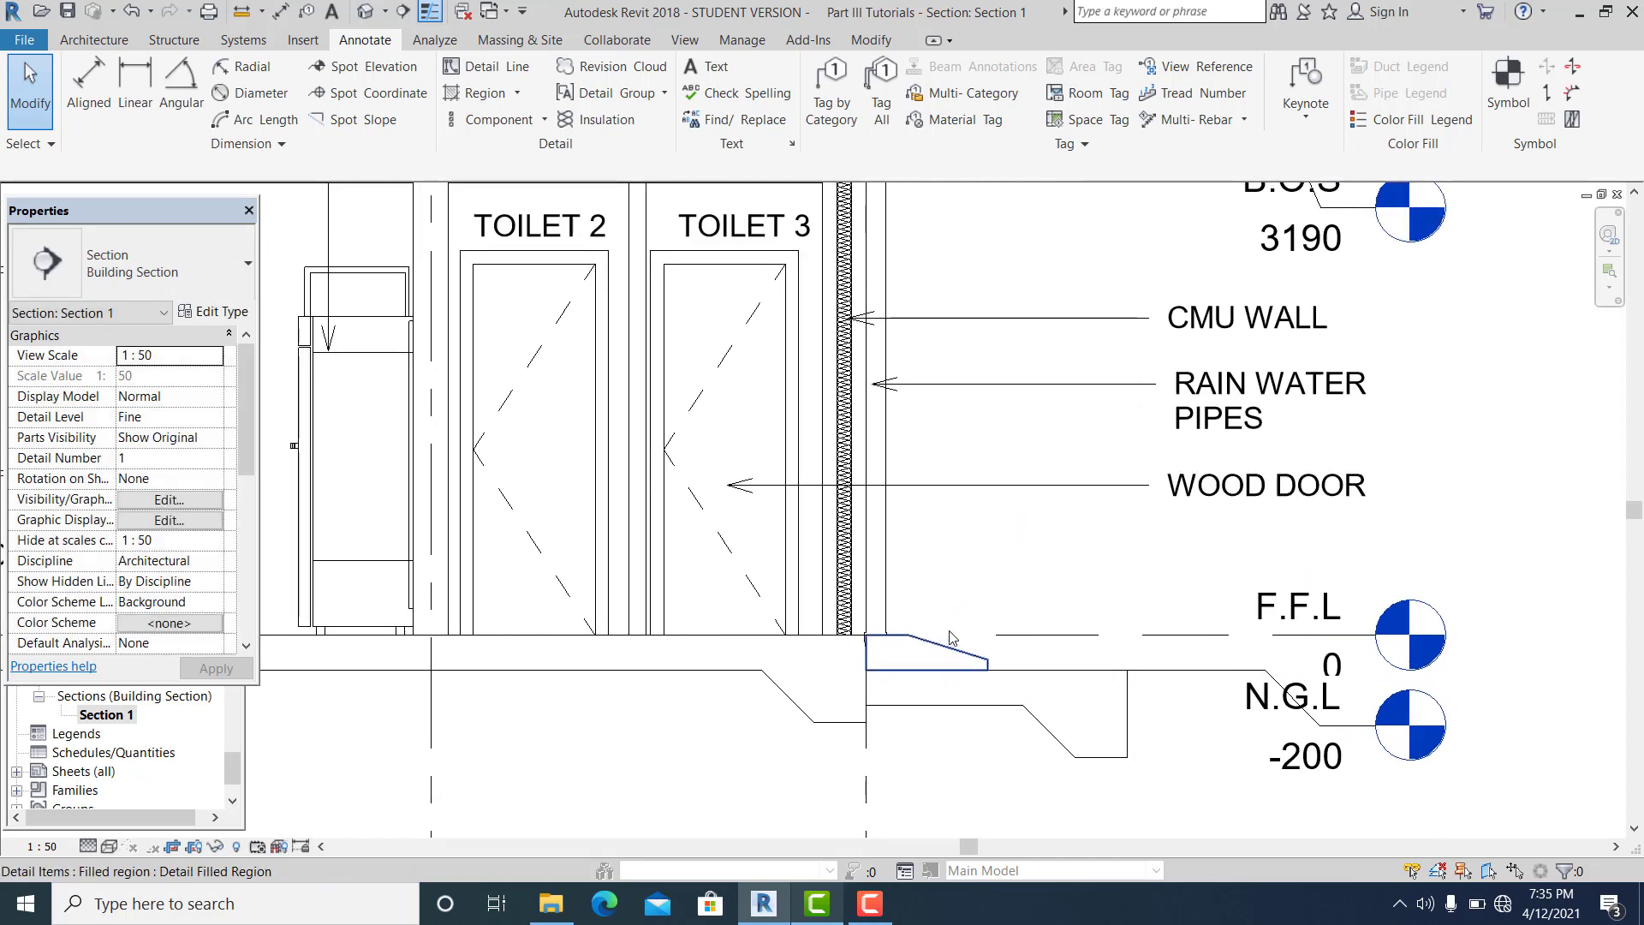
pyautogui.scroll(-2, 947, 636)
pyautogui.moveTo(1055, 685); pyautogui.dragTo(1259, 677, button='middle')
pyautogui.moveTo(368, 721); pyautogui.dragTo(415, 700, button='middle')
pyautogui.scroll(-1, 668, 648)
# - Add a PRECAST CONCRETE text note below WOOD DOOR, matching that note's style, with its leader pointing to the splash block at grid 1
pyautogui.moveTo(1478, 572); pyautogui.dragTo(1107, 601, button='middle')
pyautogui.scroll(1, 1110, 606)
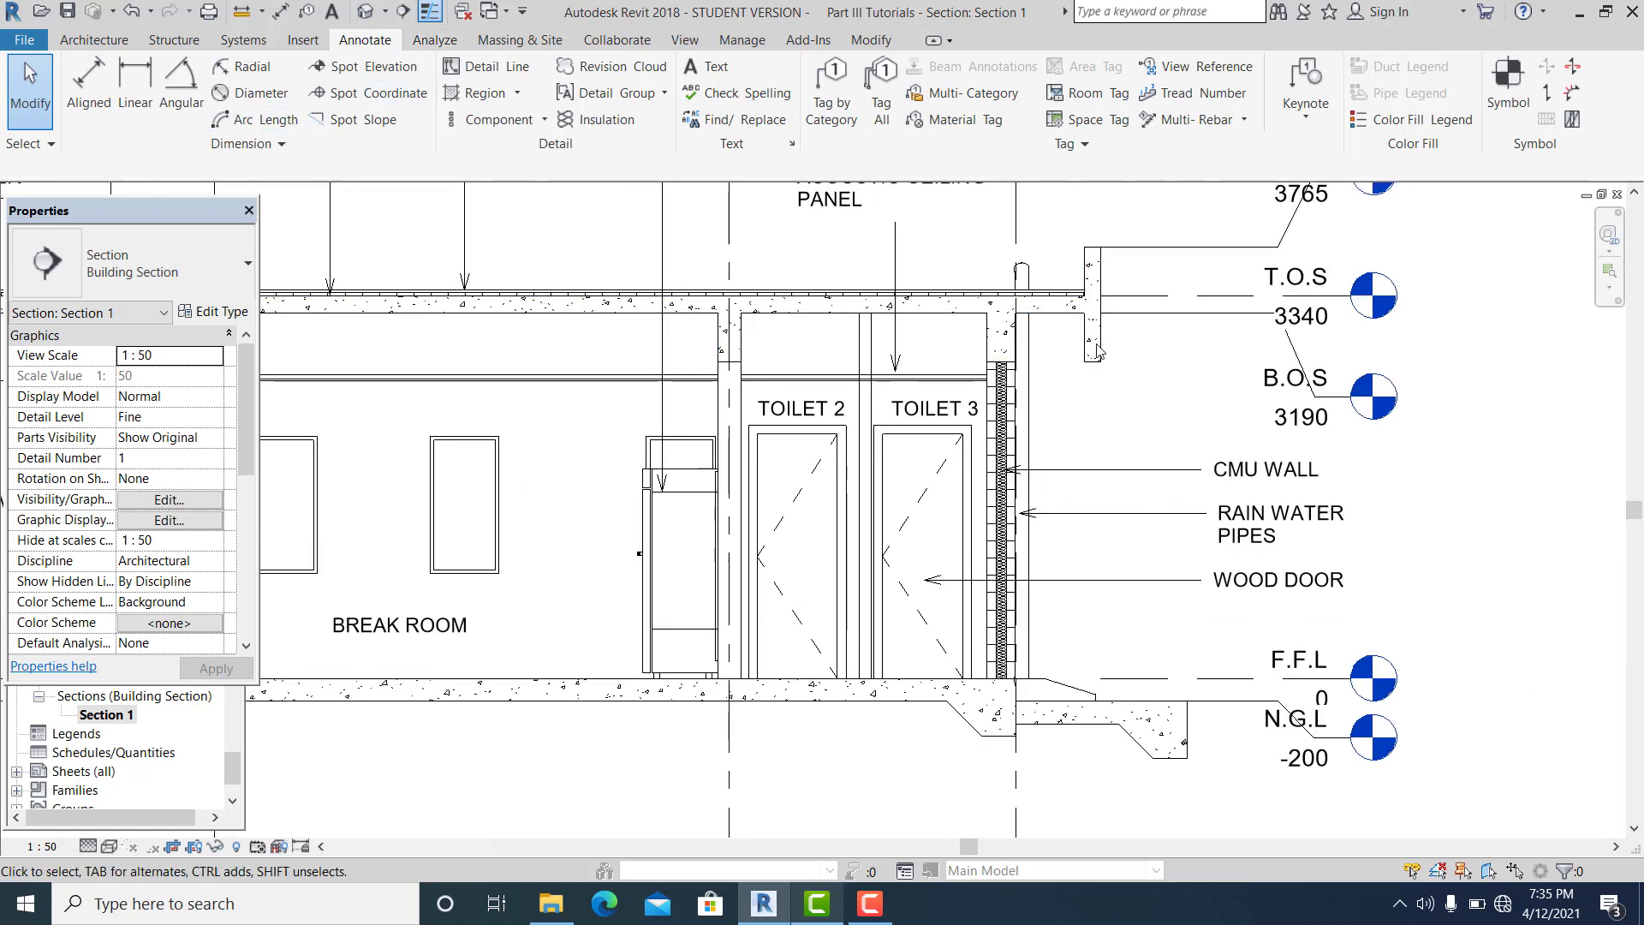
pyautogui.click(1127, 582)
pyautogui.rightClick(1127, 583)
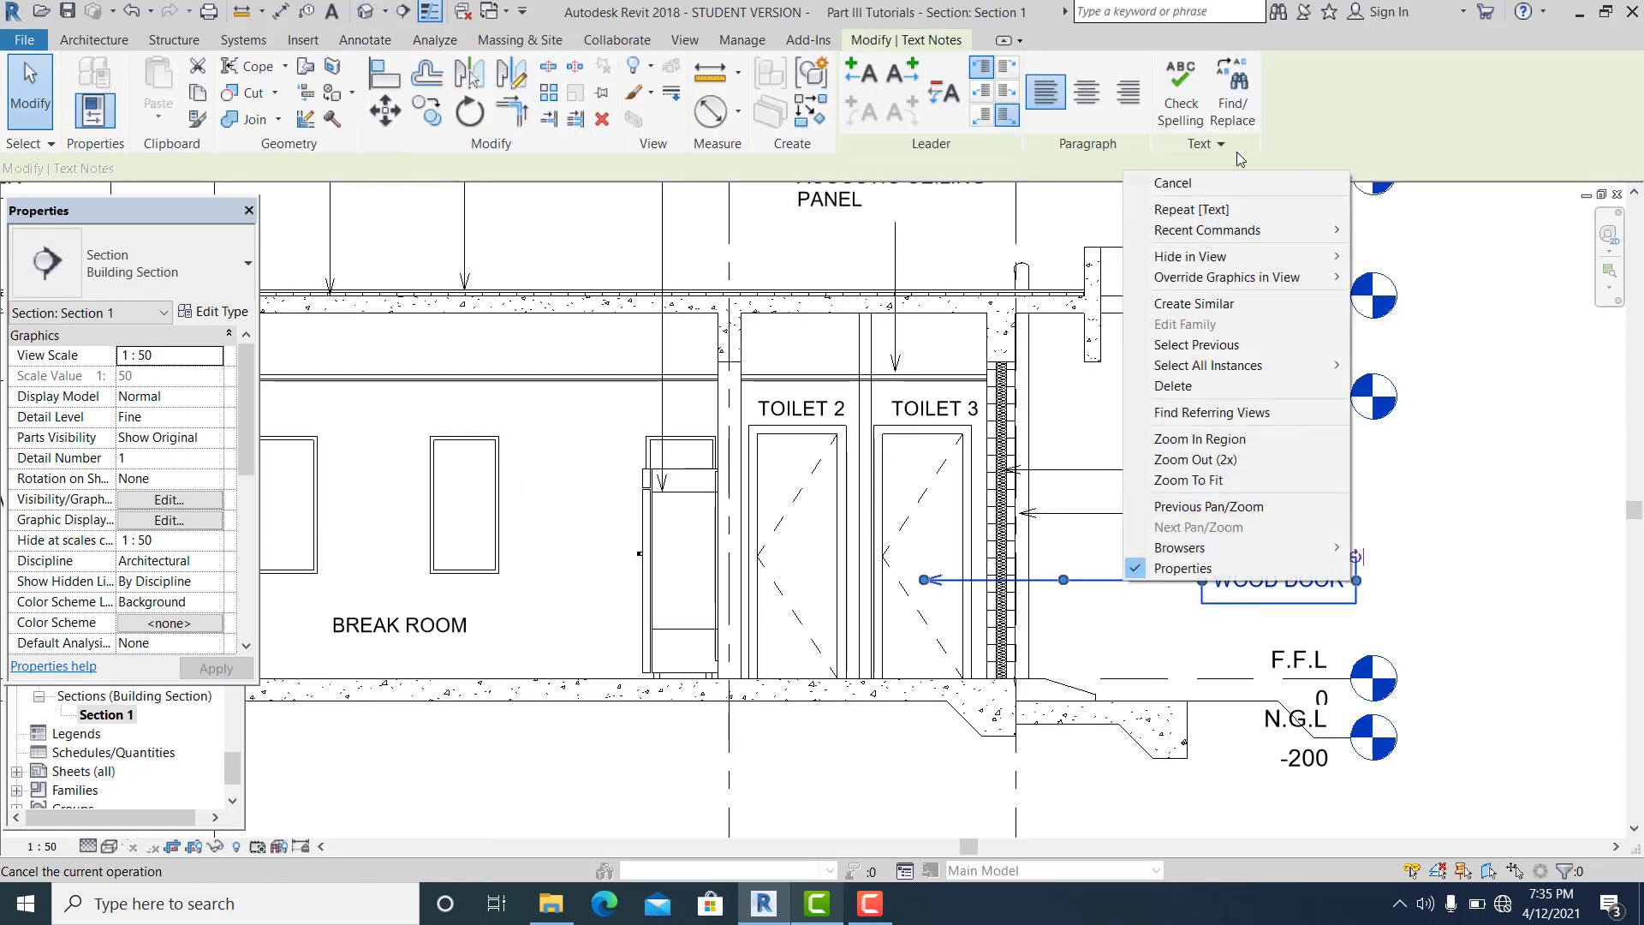
pyautogui.click(1203, 304)
pyautogui.scroll(1, 1114, 677)
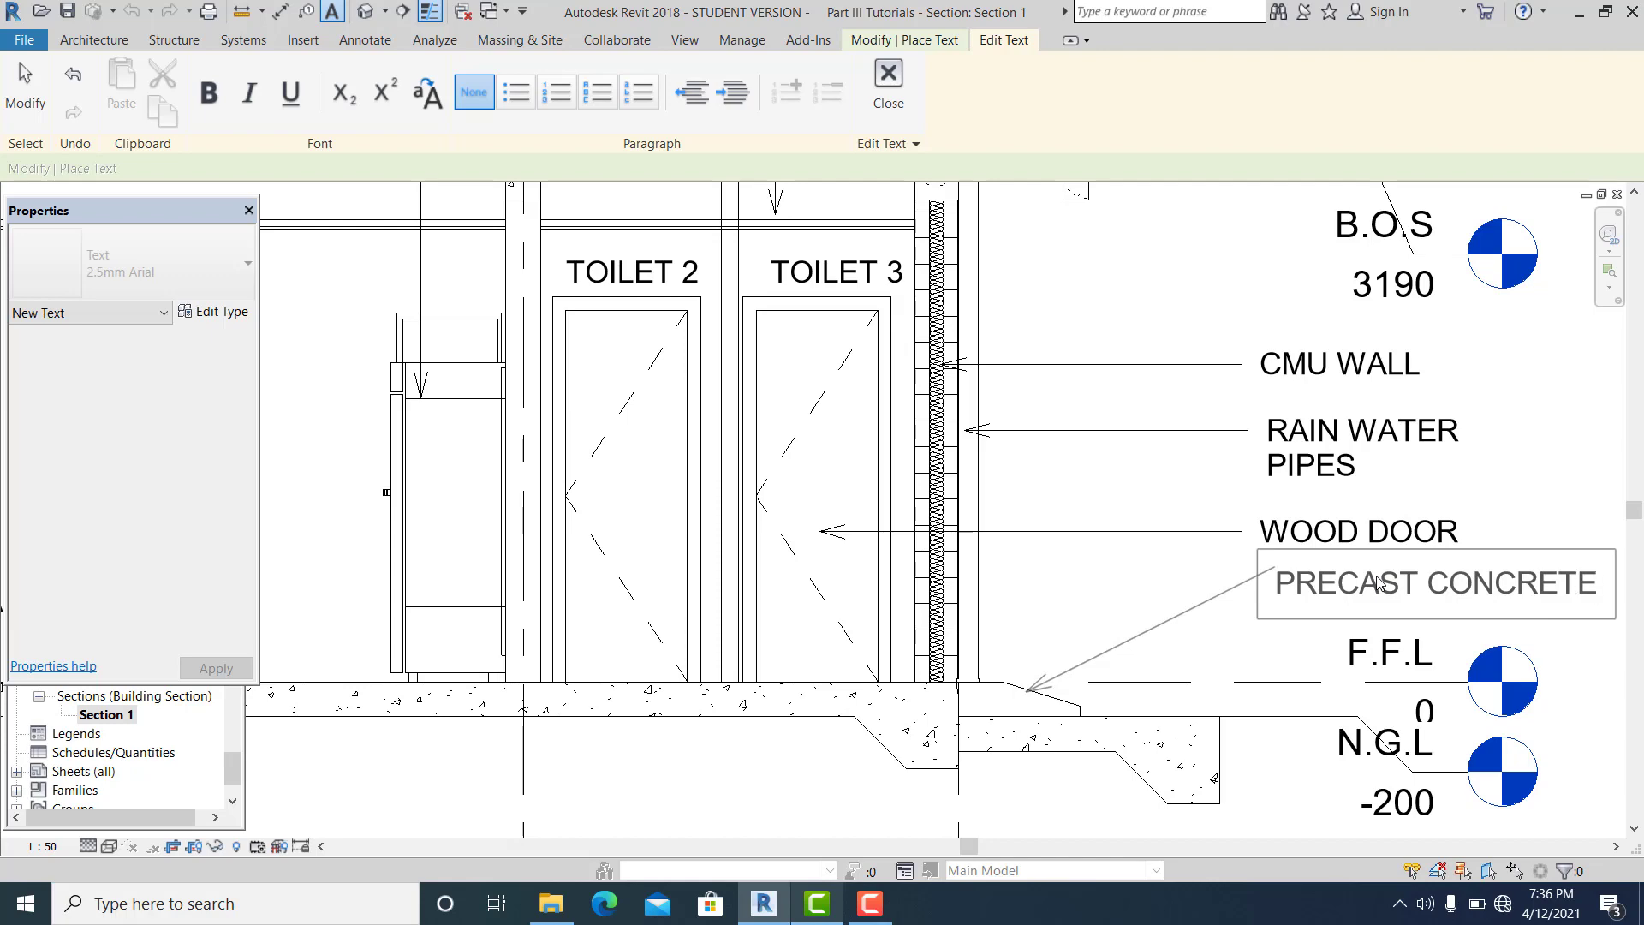
pyautogui.click(1098, 562)
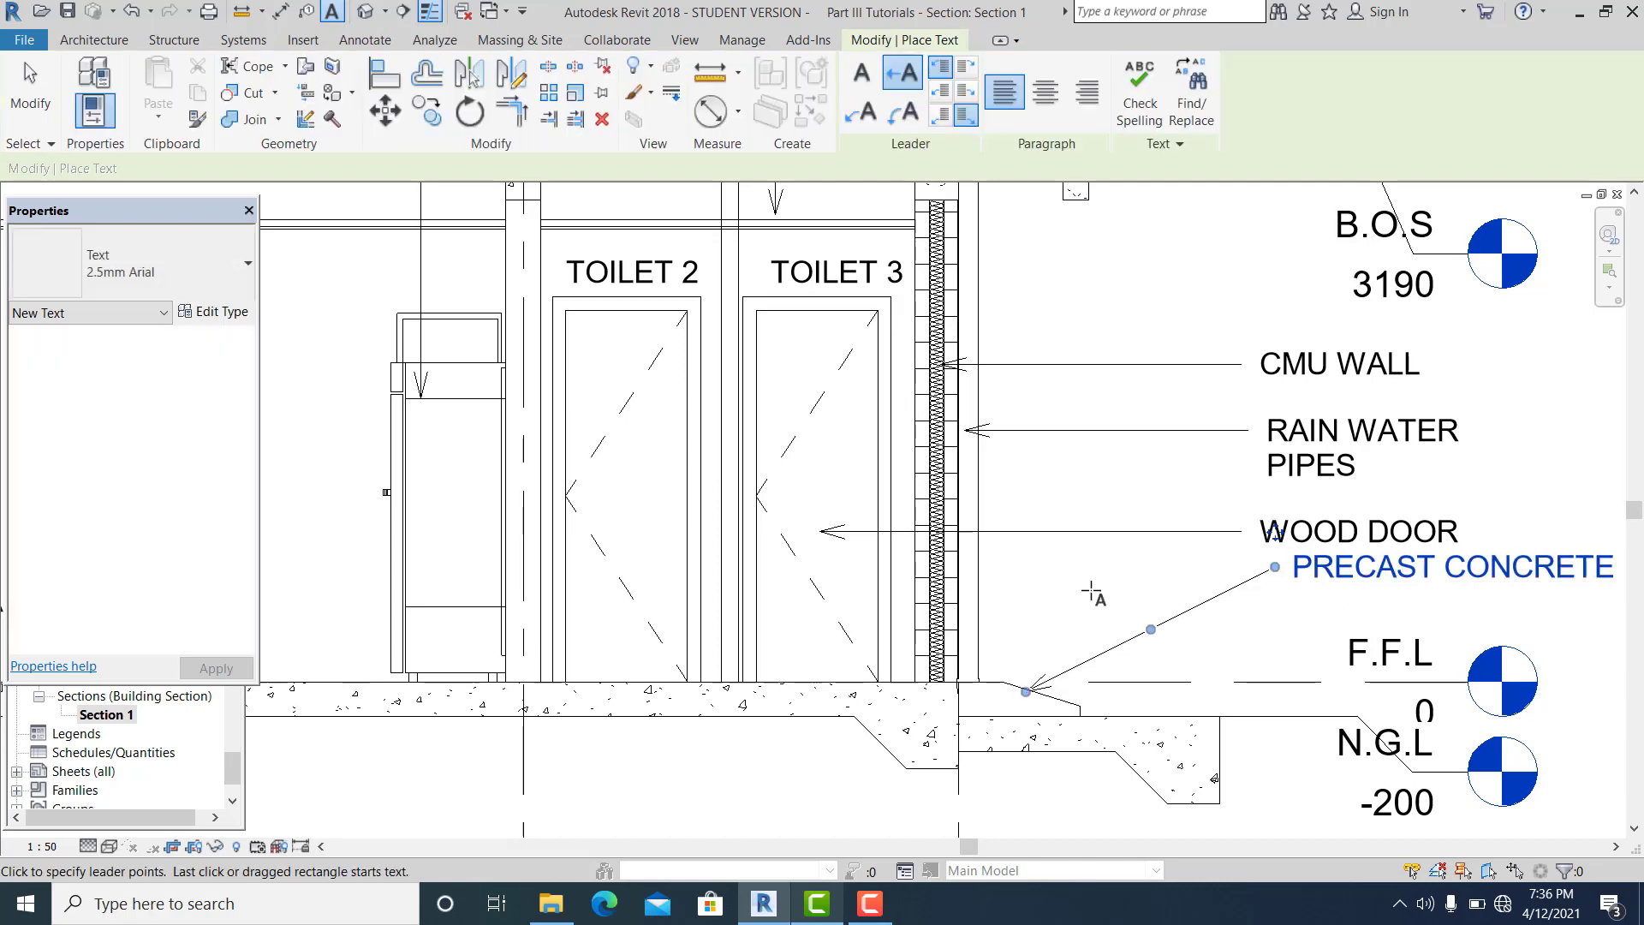
pyautogui.scroll(-1, 1032, 512)
pyautogui.moveTo(1032, 513); pyautogui.dragTo(744, 430, button='middle')
pyautogui.press('Escape')
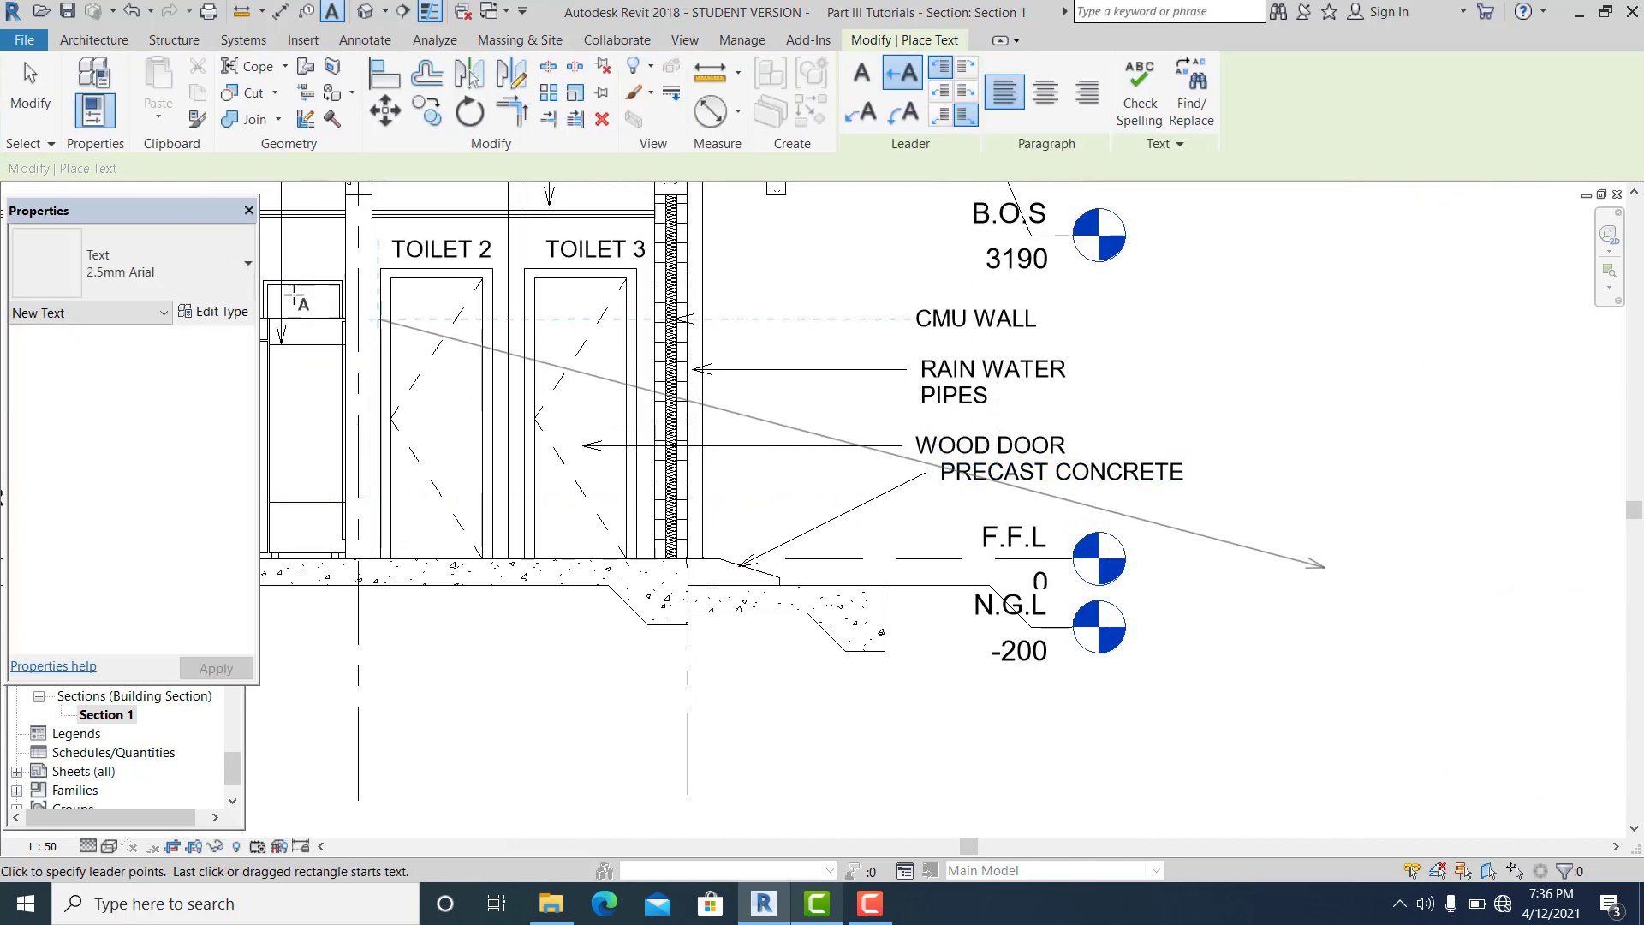
pyautogui.press('Escape')
# - Nudge the CMU WALL, RAIN WATER PIPES and WOOD DOOR notes up together to clear the PRECAST CONCRETE note
pyautogui.scroll(1, 1020, 482)
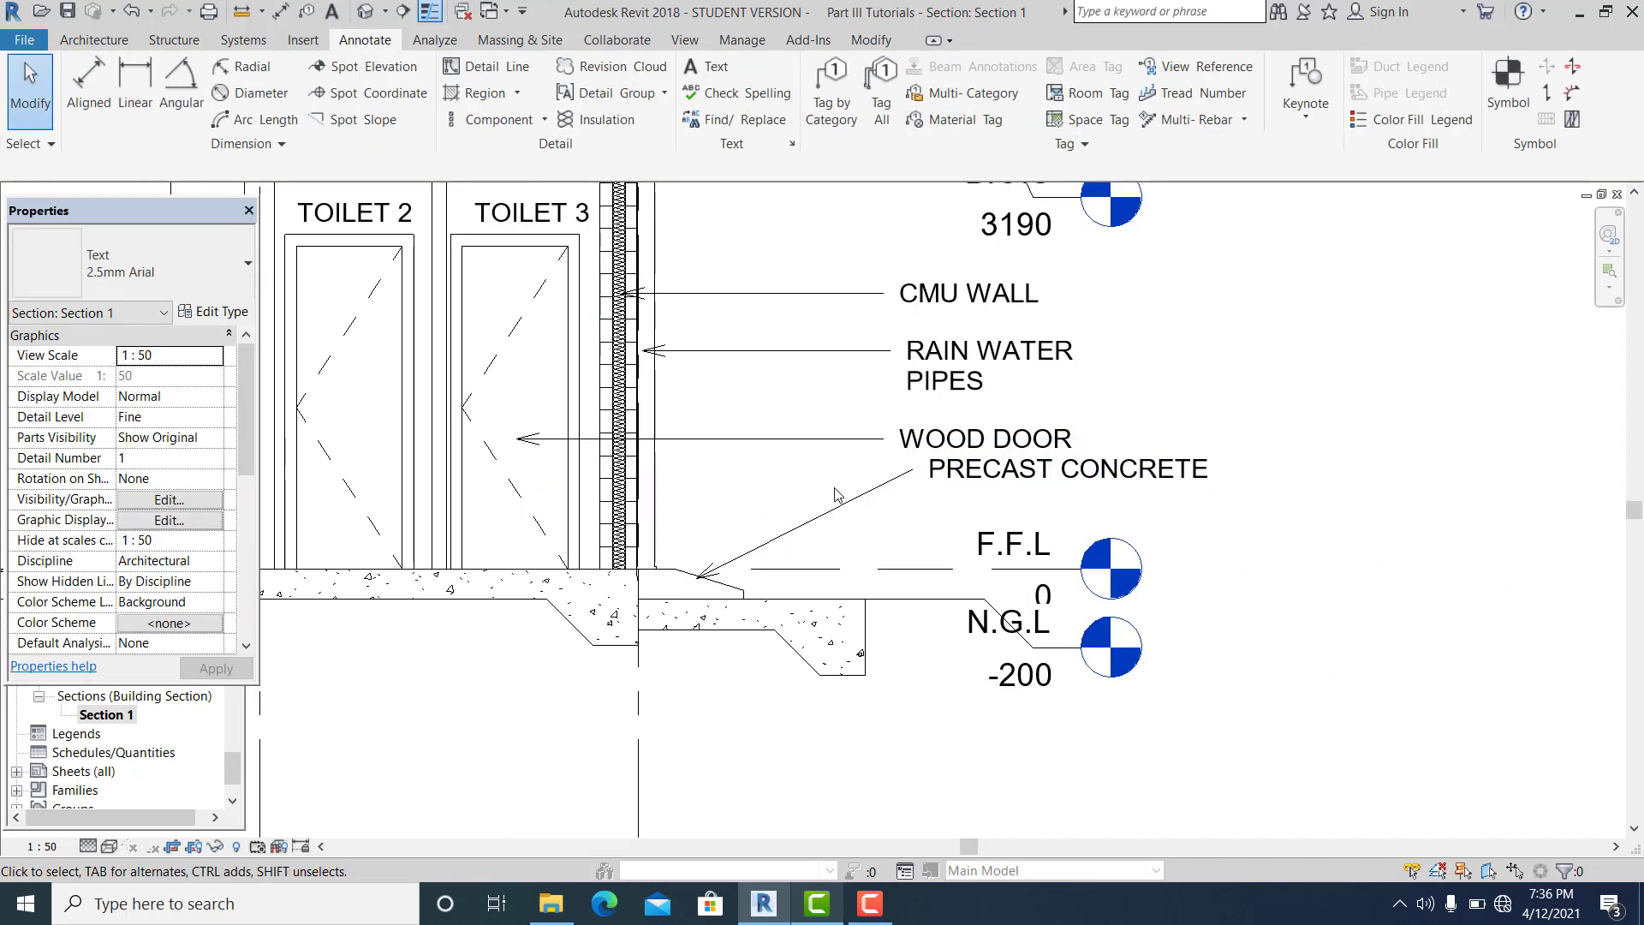
pyautogui.scroll(-1, 814, 483)
pyautogui.moveTo(825, 257); pyautogui.dragTo(741, 465)
pyautogui.press('Up')
pyautogui.press('Up')
pyautogui.press('Up')
pyautogui.press('Up')
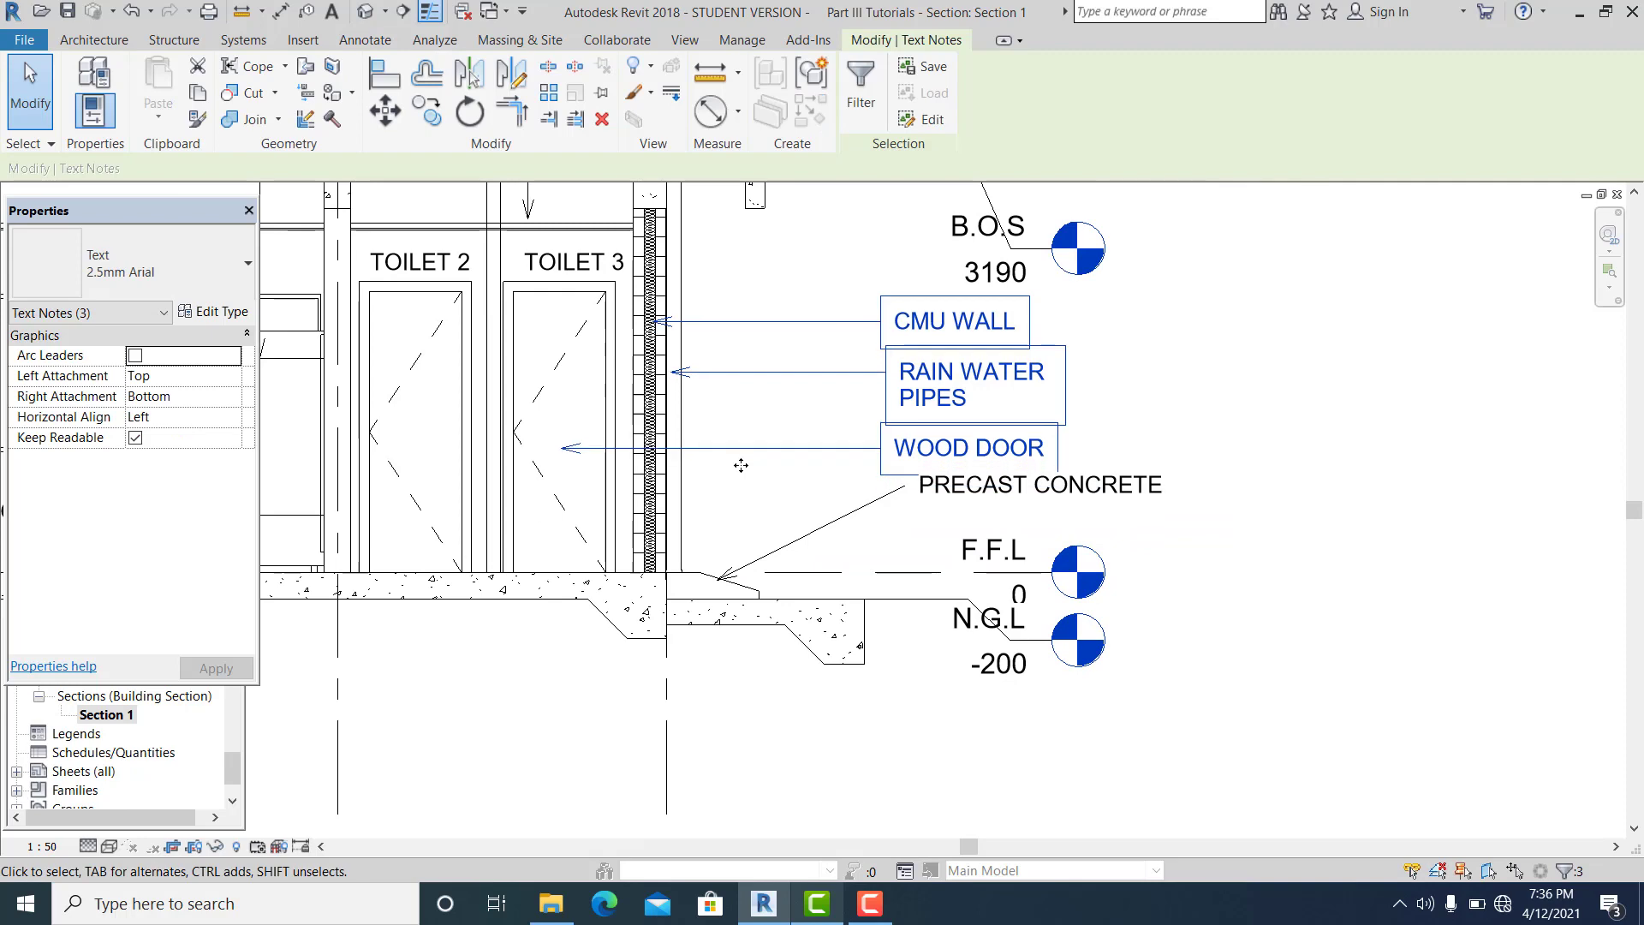
pyautogui.click(878, 393)
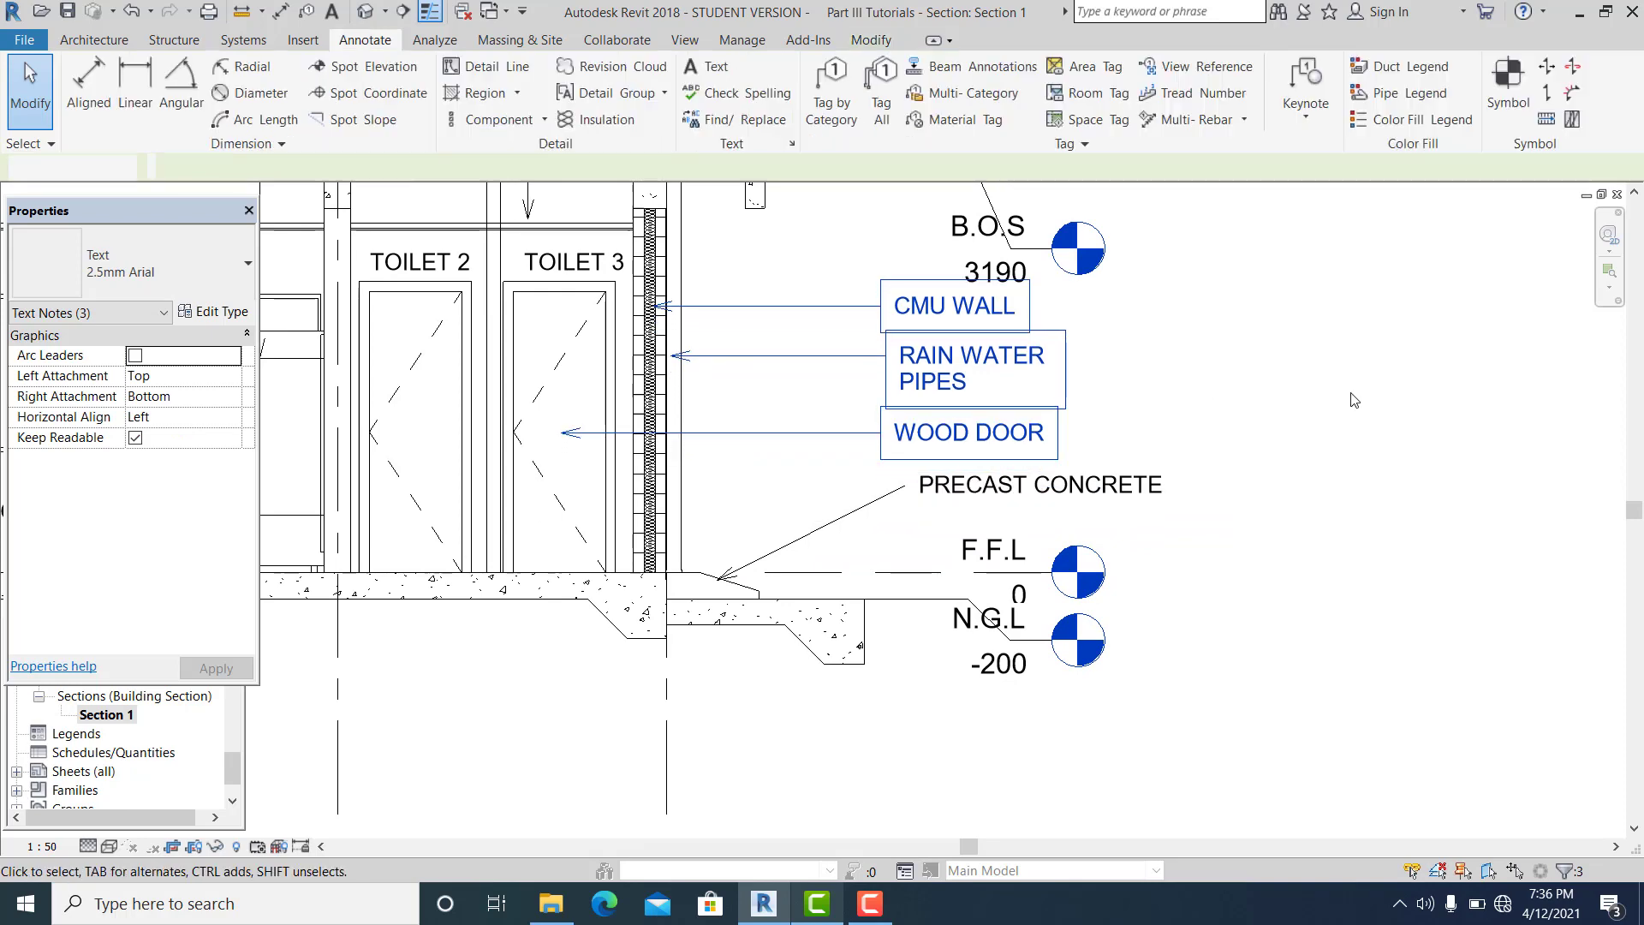
pyautogui.scroll(2, 861, 423)
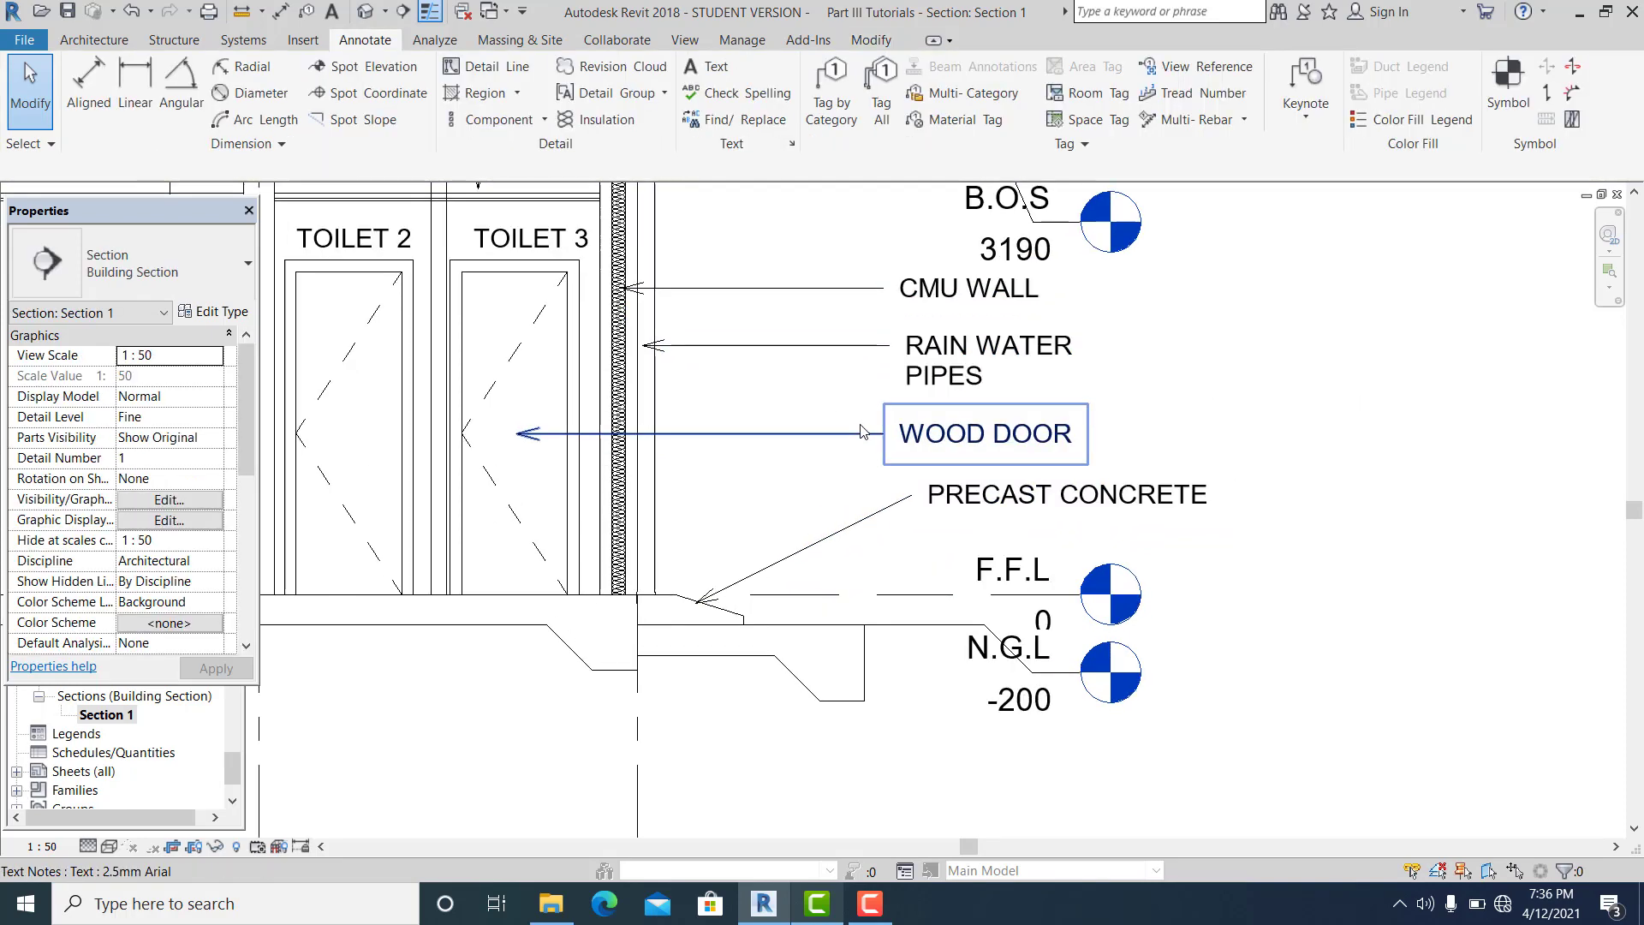
# - Shift the CMU WALL note sideways so its text lines up with the RAIN WATER PIPES note
pyautogui.click(862, 427)
pyautogui.click(870, 286)
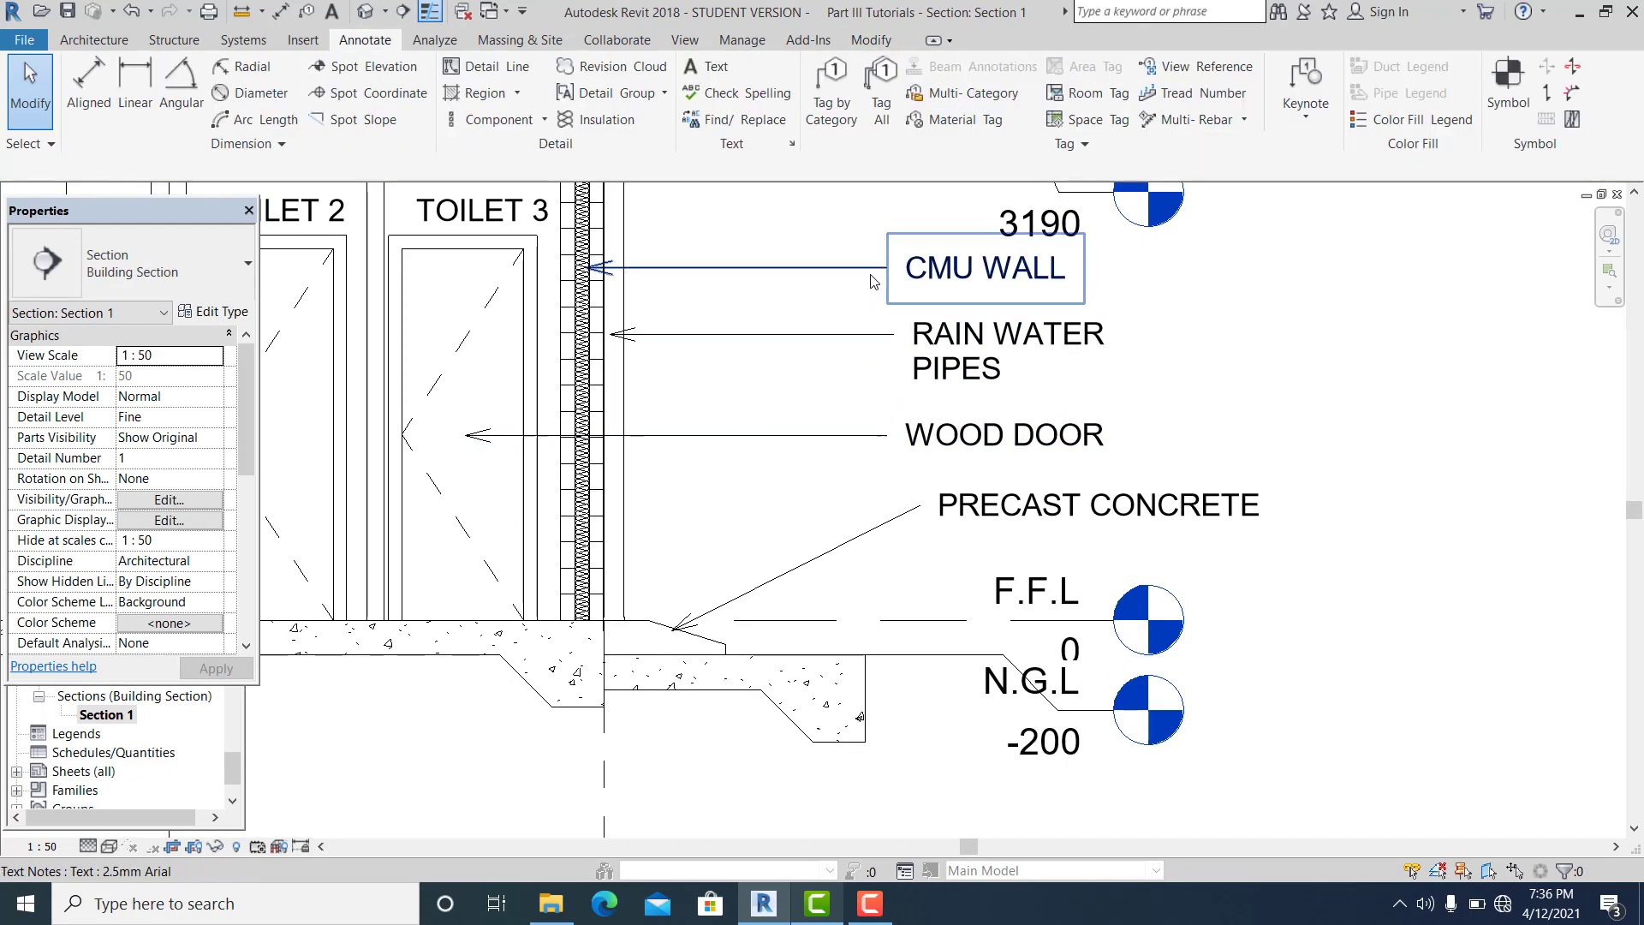
pyautogui.click(895, 272)
pyautogui.moveTo(897, 233); pyautogui.dragTo(899, 233)
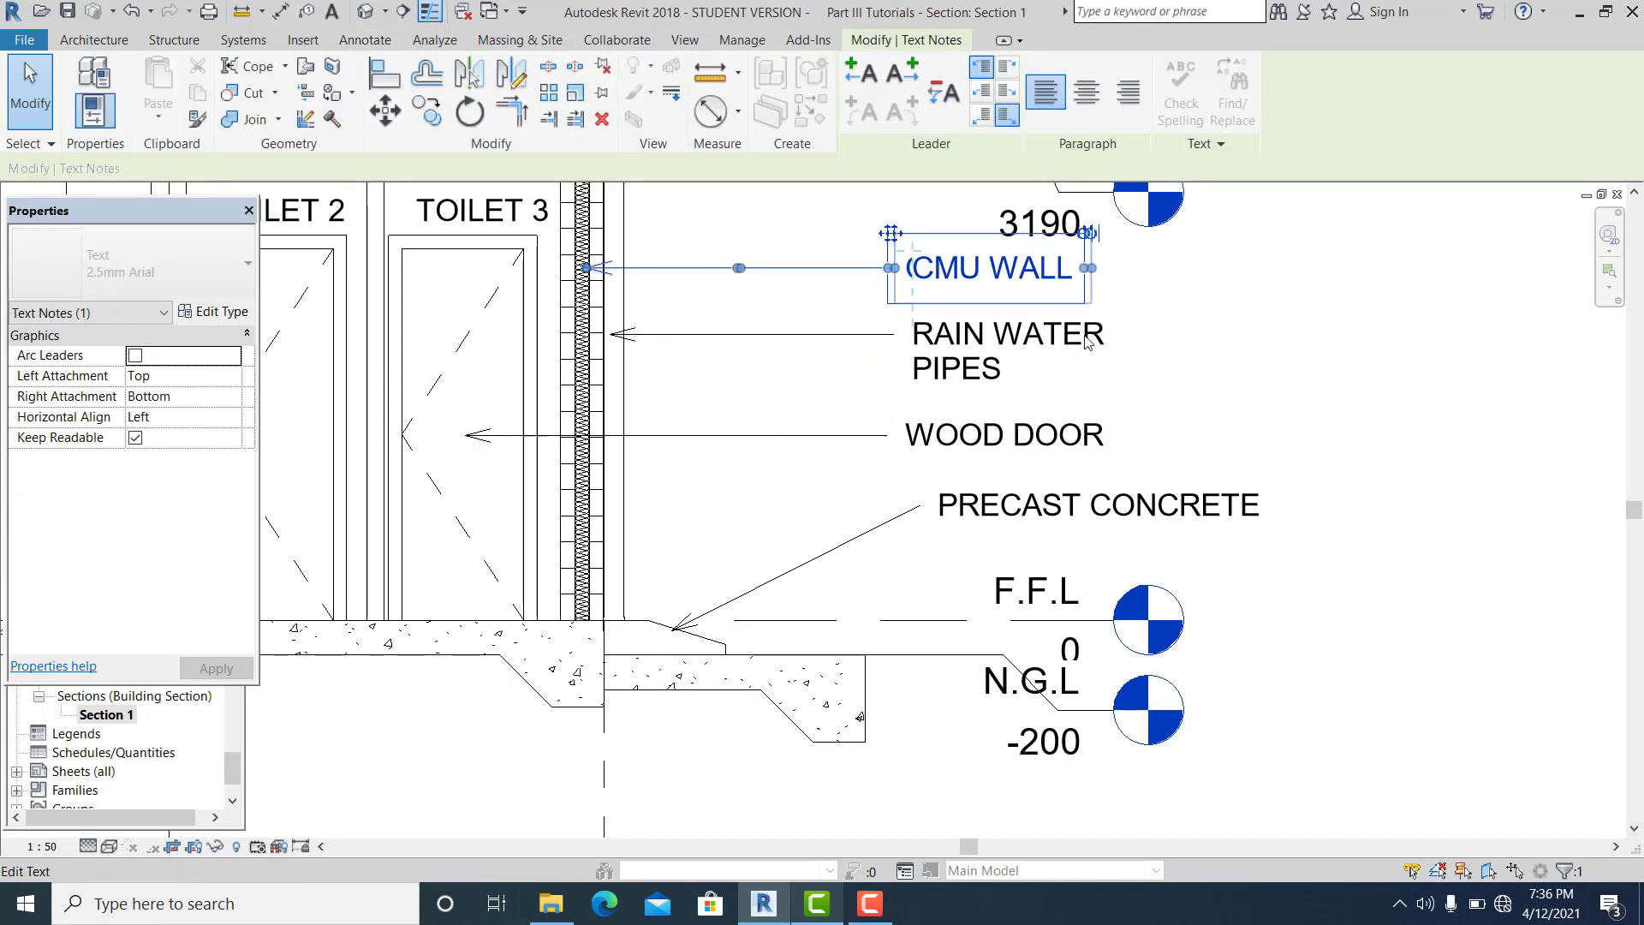
pyautogui.click(1247, 350)
# - Shift the WOOD DOOR note sideways so its text lines up with the notes above it
pyautogui.scroll(-1, 1242, 351)
pyautogui.moveTo(1255, 366); pyautogui.dragTo(1145, 518, button='middle')
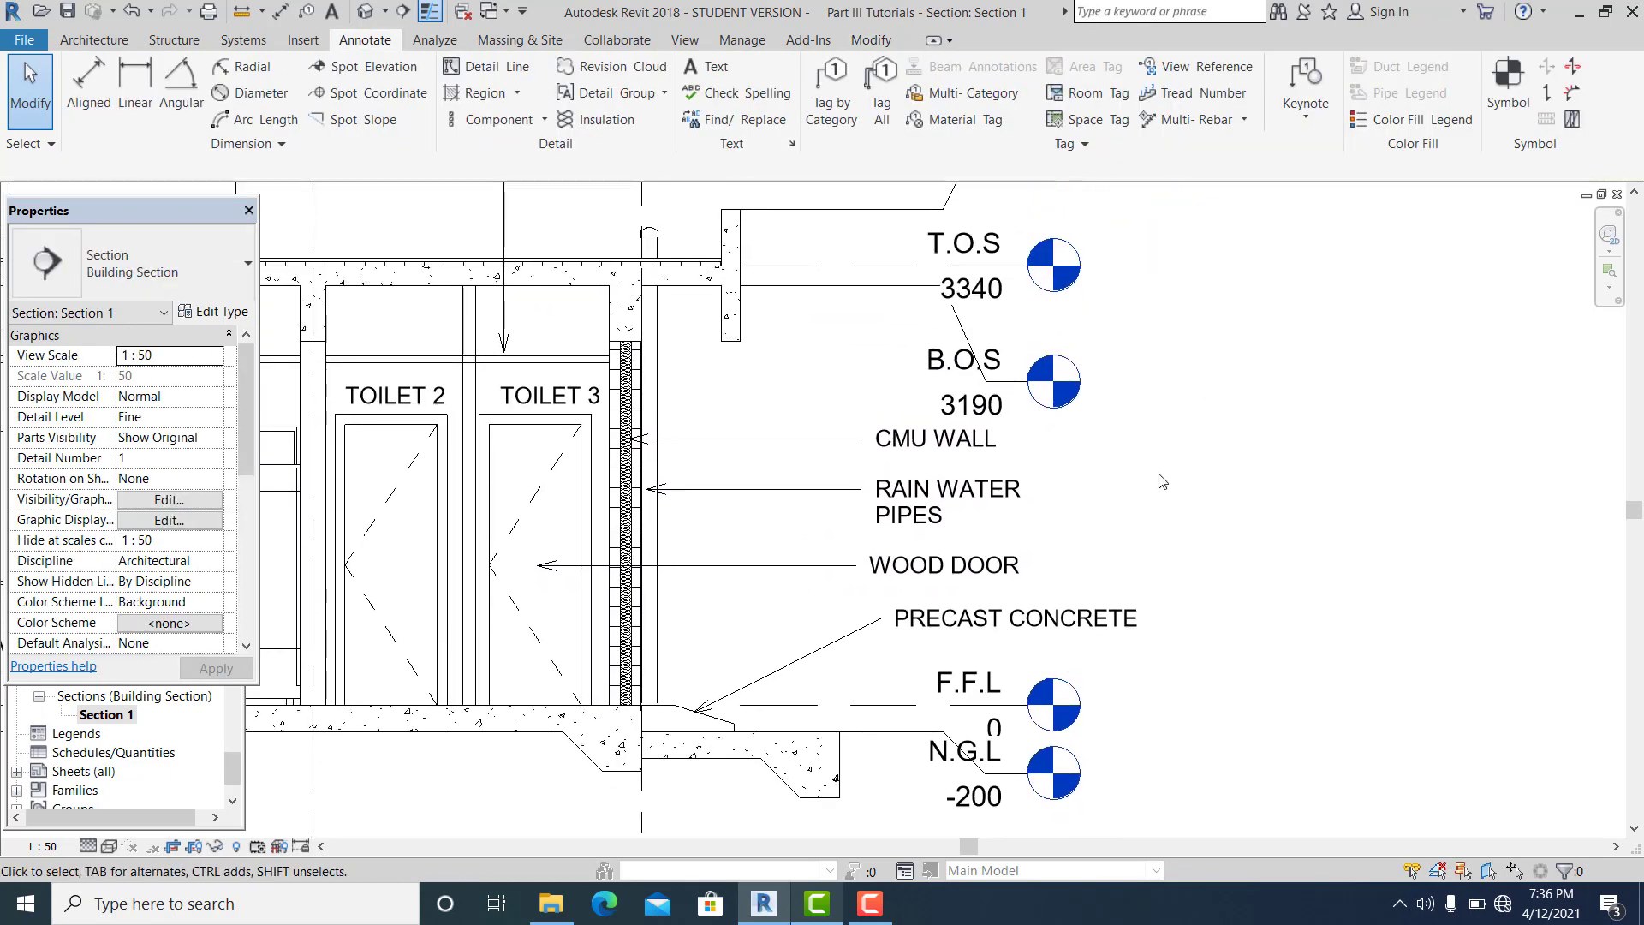
pyautogui.scroll(-2, 1159, 481)
pyautogui.moveTo(1181, 438); pyautogui.dragTo(1206, 353, button='middle')
pyautogui.scroll(1, 1106, 531)
pyautogui.scroll(1, 908, 514)
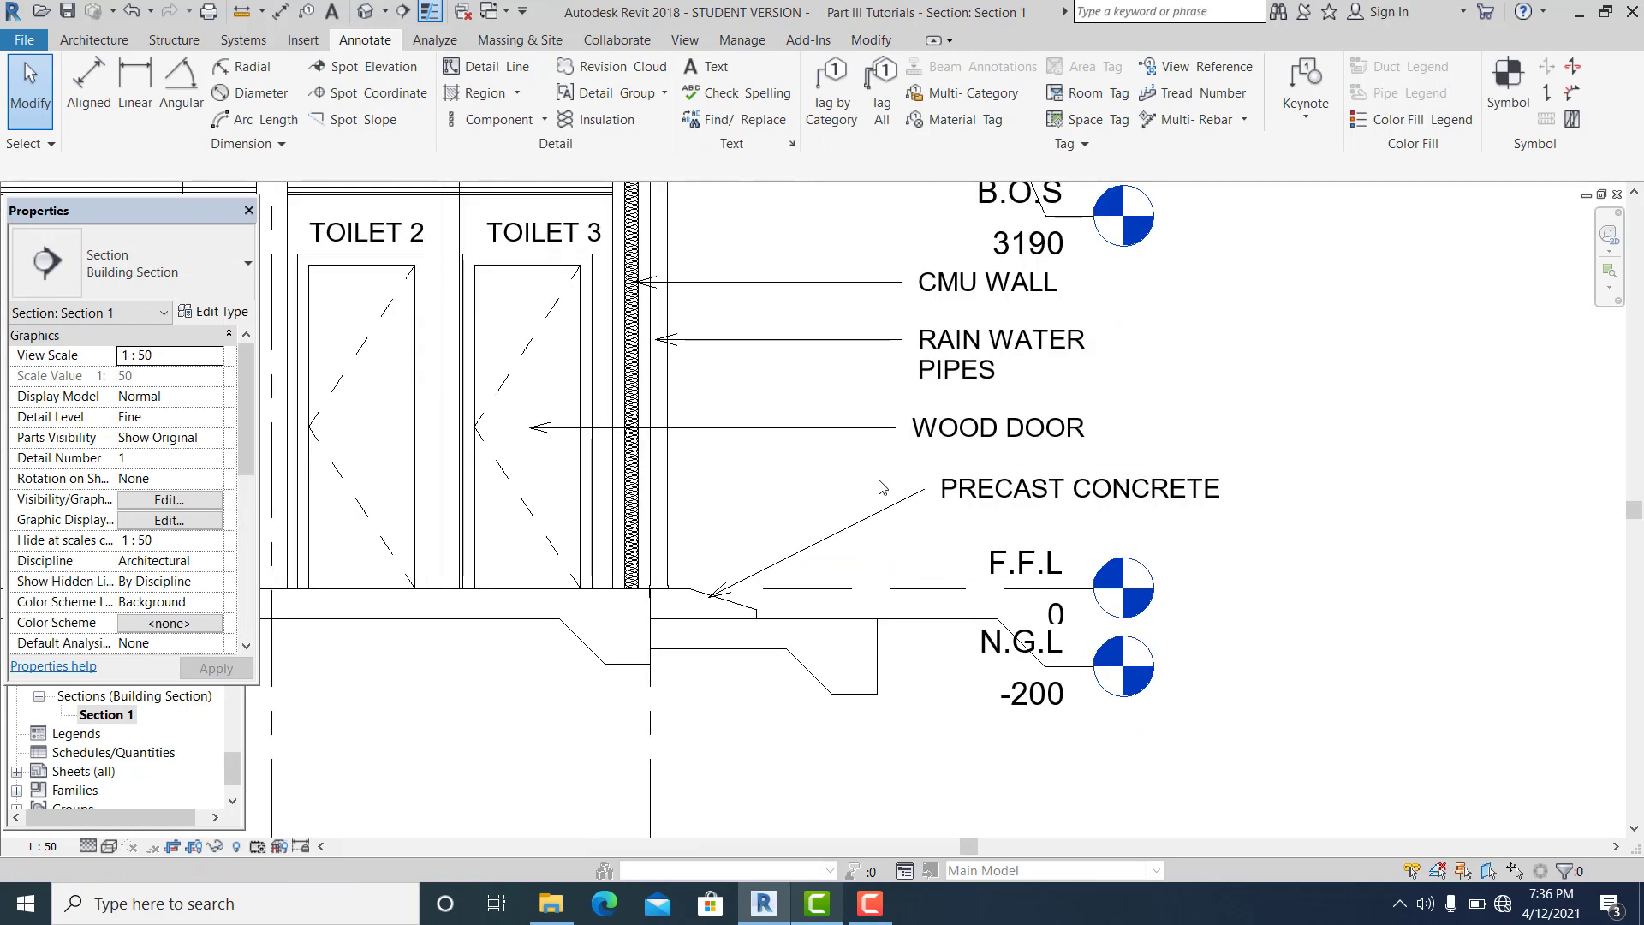
pyautogui.click(891, 438)
pyautogui.scroll(2, 891, 432)
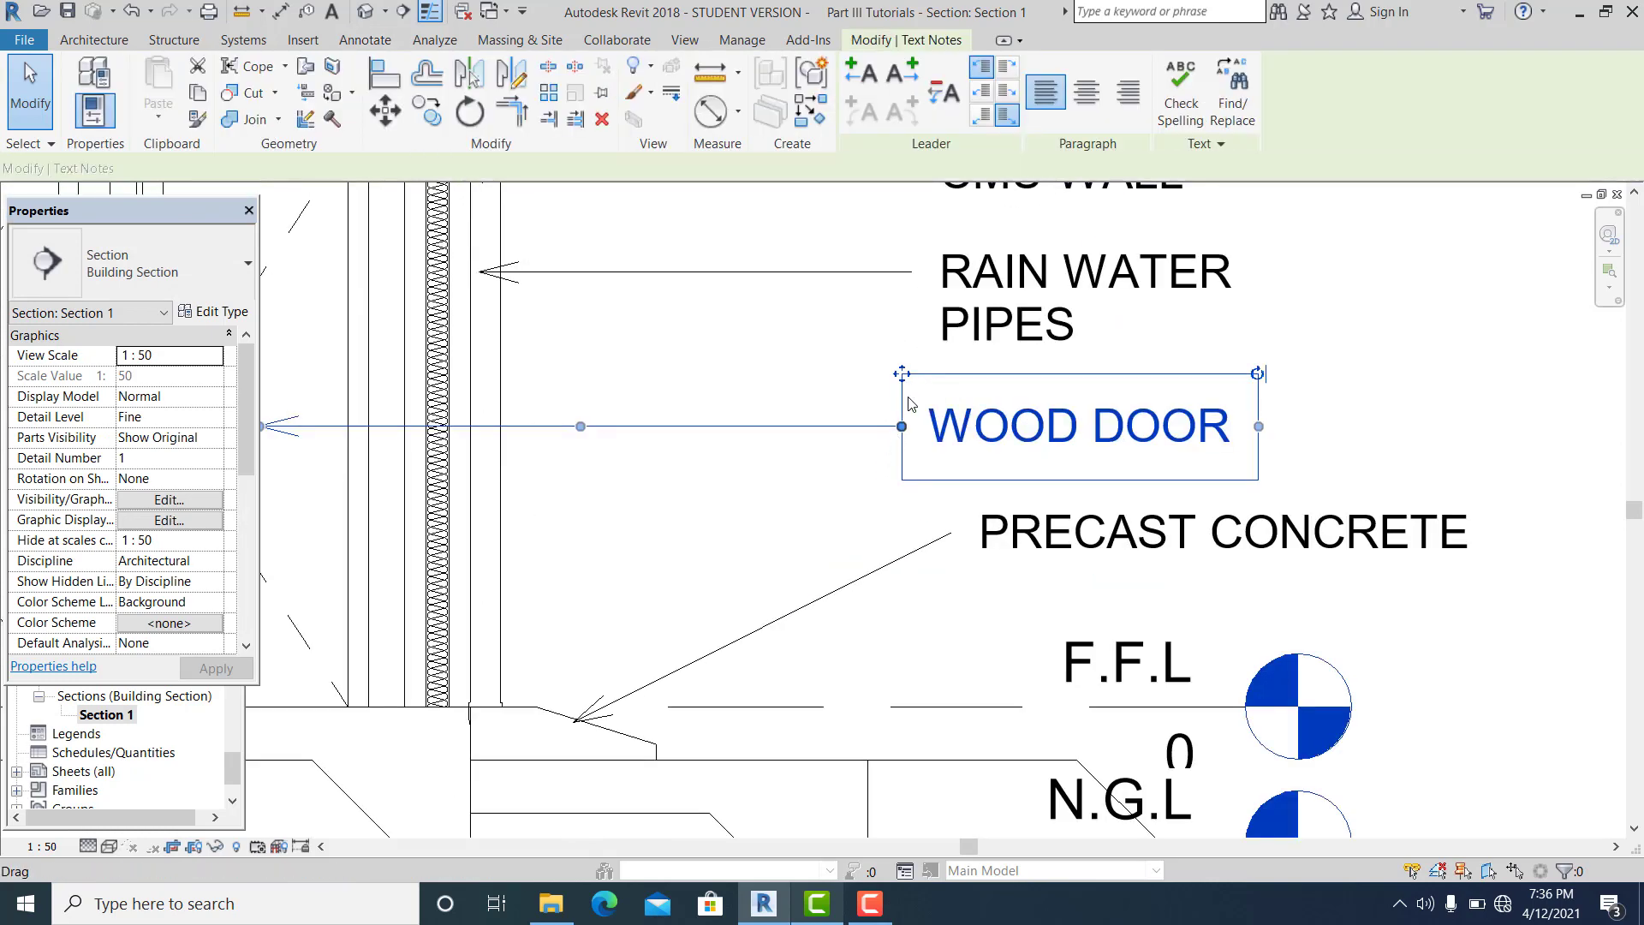
pyautogui.moveTo(903, 374); pyautogui.dragTo(913, 375)
pyautogui.doubleClick(976, 498)
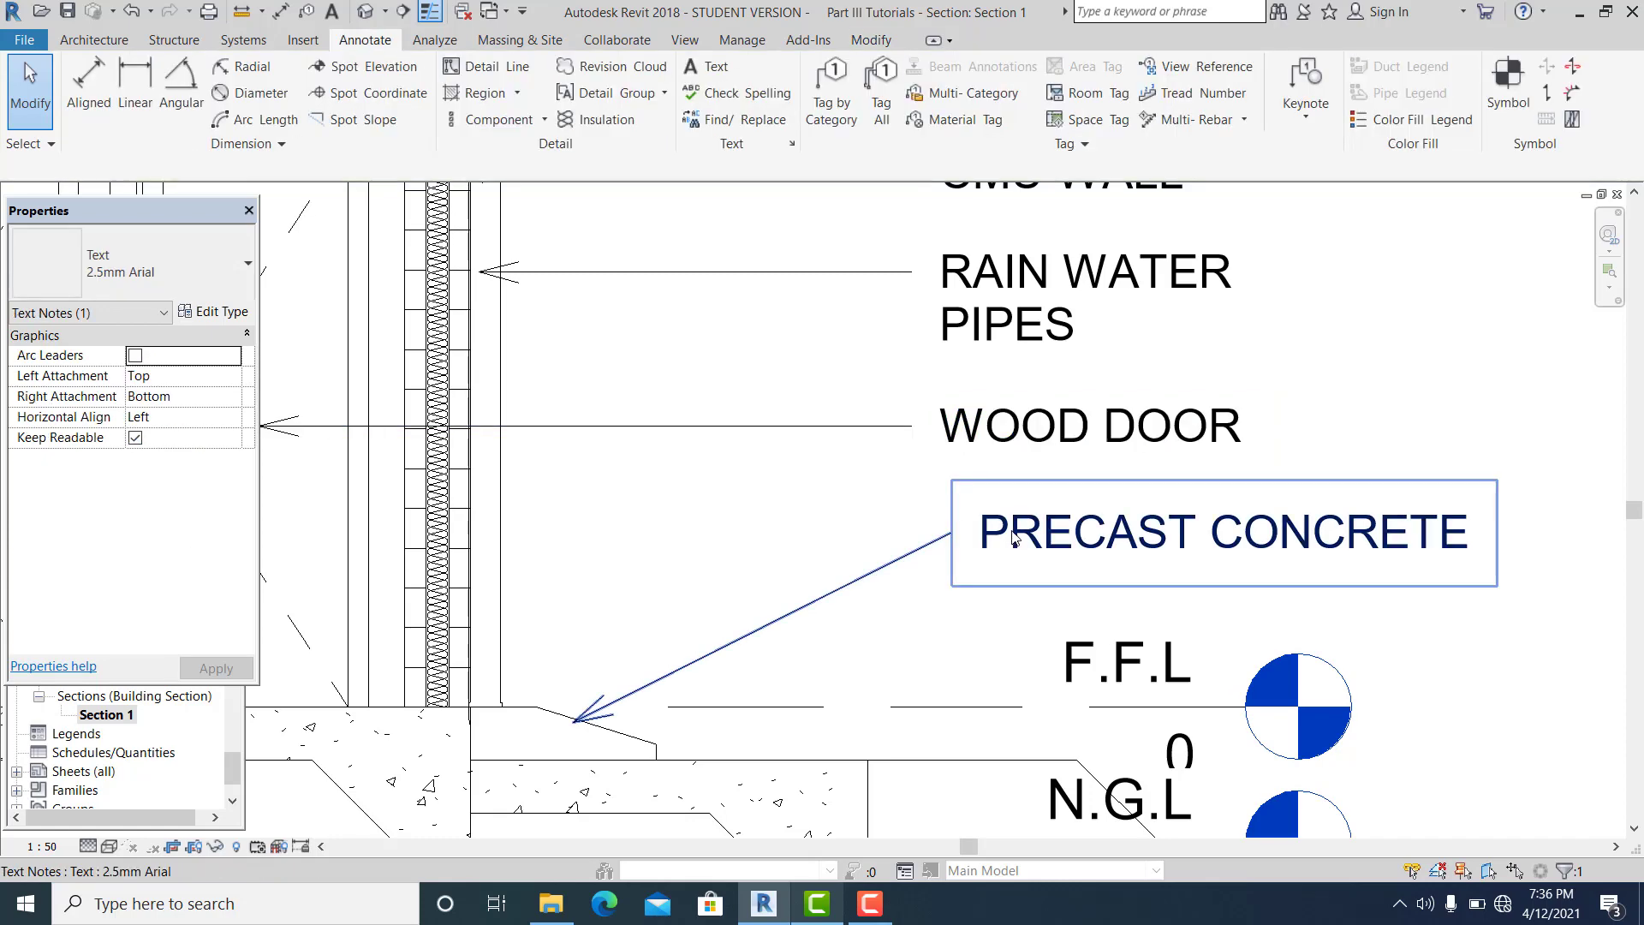
# - Move the PRECAST CONCRETE note sideways so its text lines up with the WOOD DOOR note
pyautogui.click(949, 476)
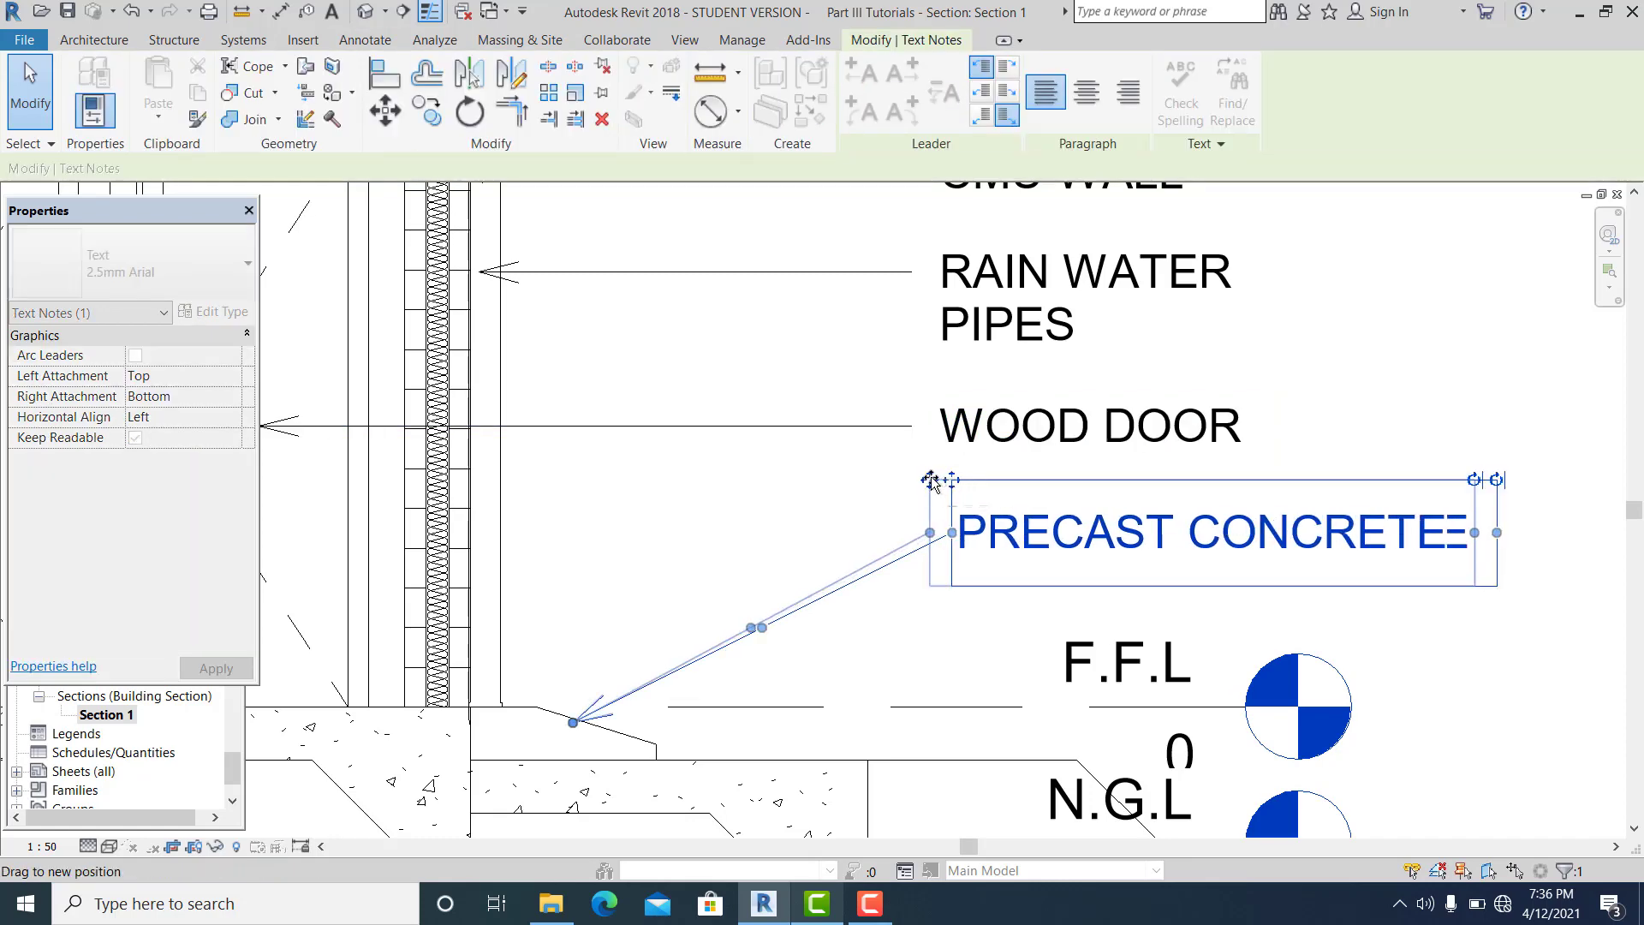
pyautogui.moveTo(928, 482); pyautogui.dragTo(921, 481)
pyautogui.moveTo(900, 555); pyautogui.dragTo(901, 557)
pyautogui.click(904, 565)
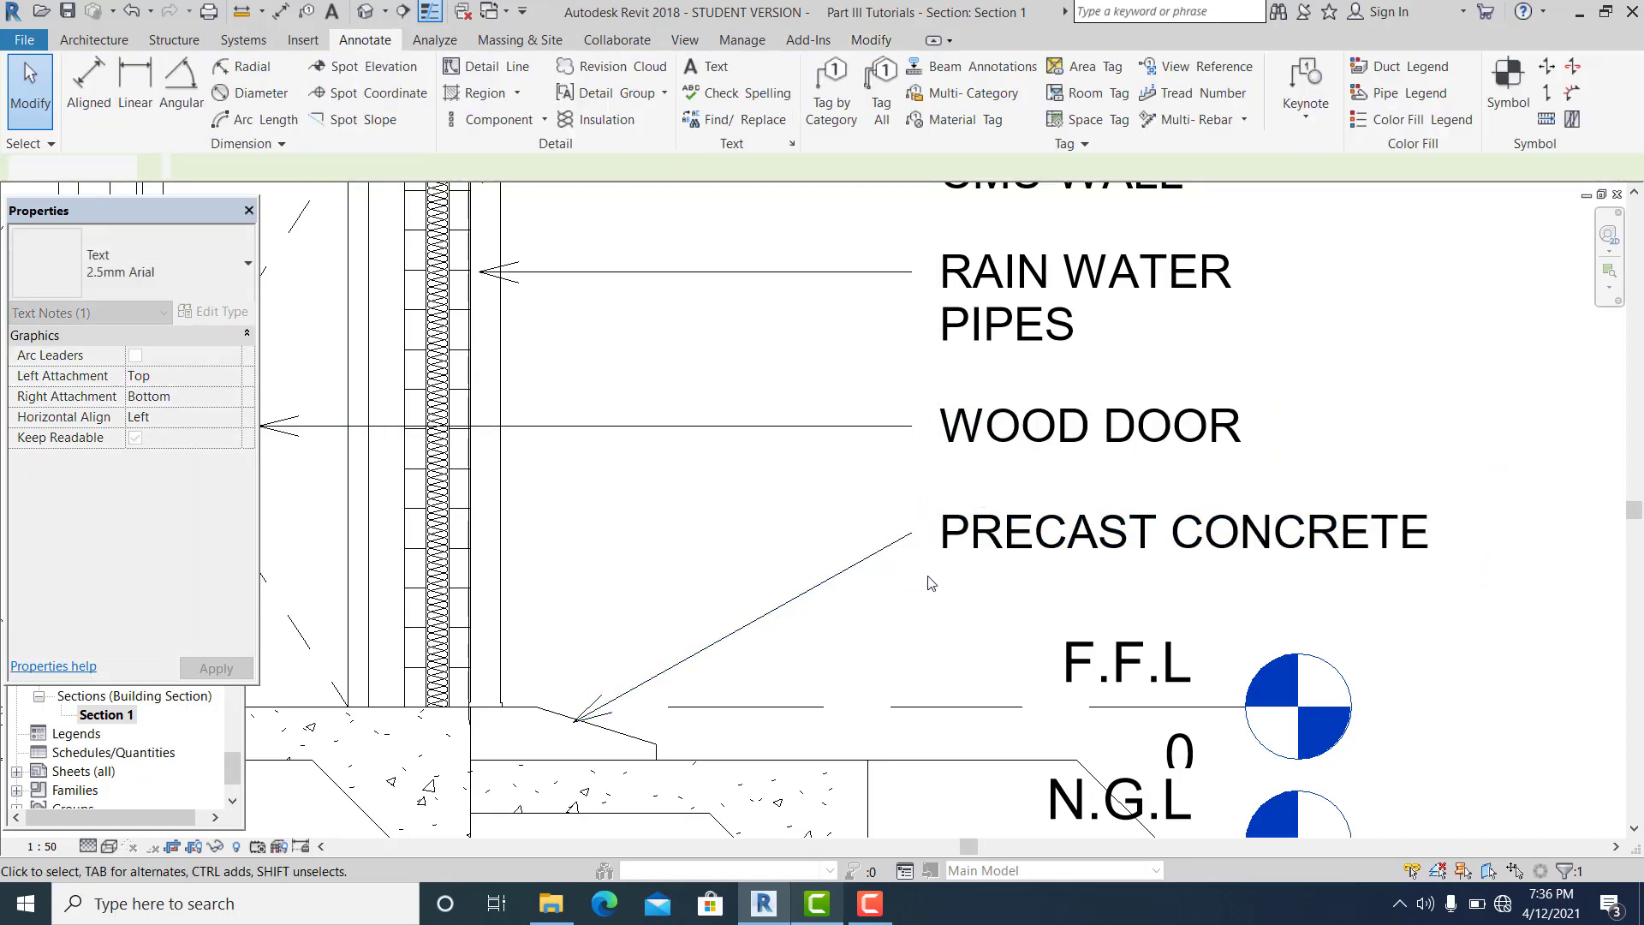
# - Start a filled region for the ground and duplicate the PRECAST type as PRECAST 2
pyautogui.scroll(-2, 927, 576)
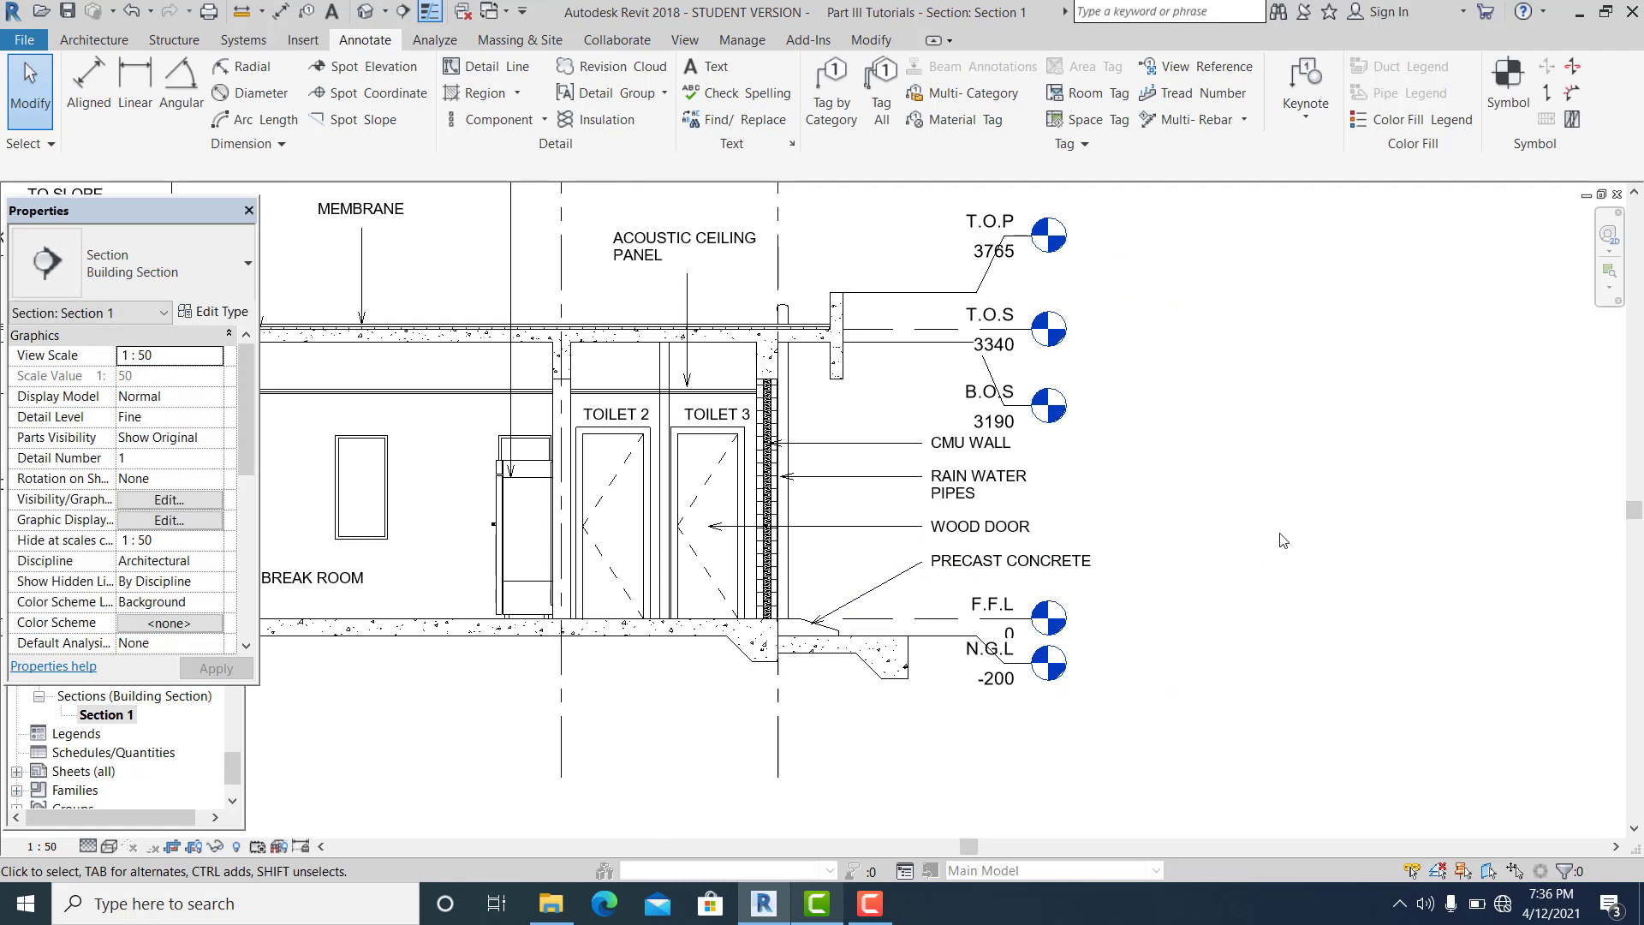
pyautogui.scroll(-3, 1280, 480)
pyautogui.scroll(5, 1028, 666)
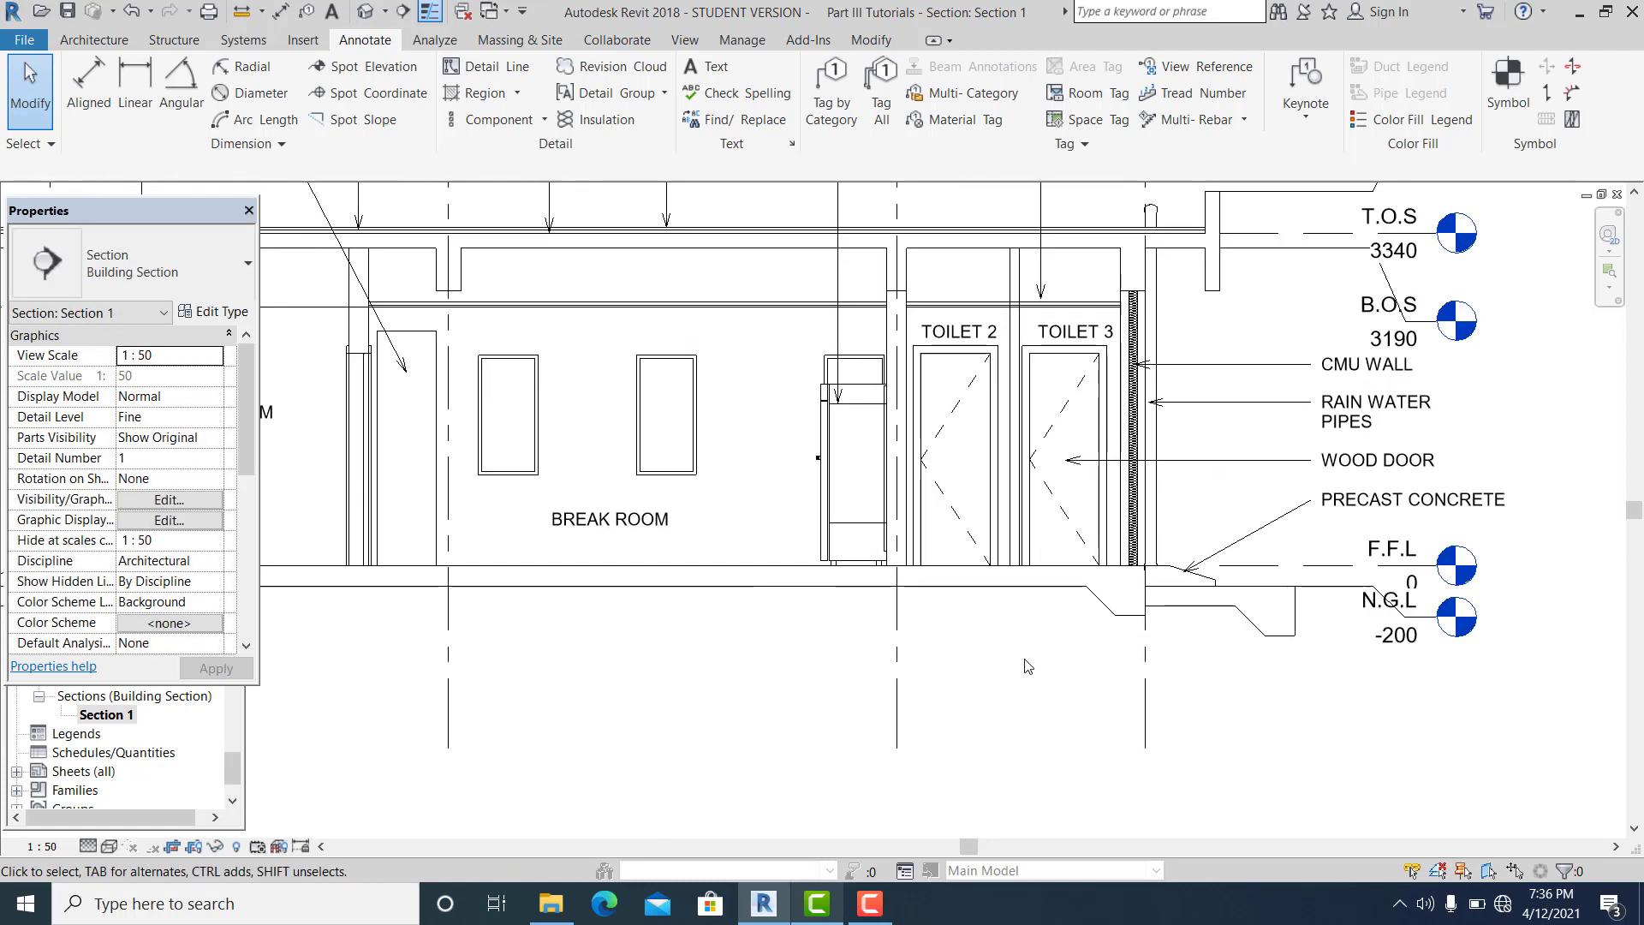
pyautogui.scroll(-4, 982, 653)
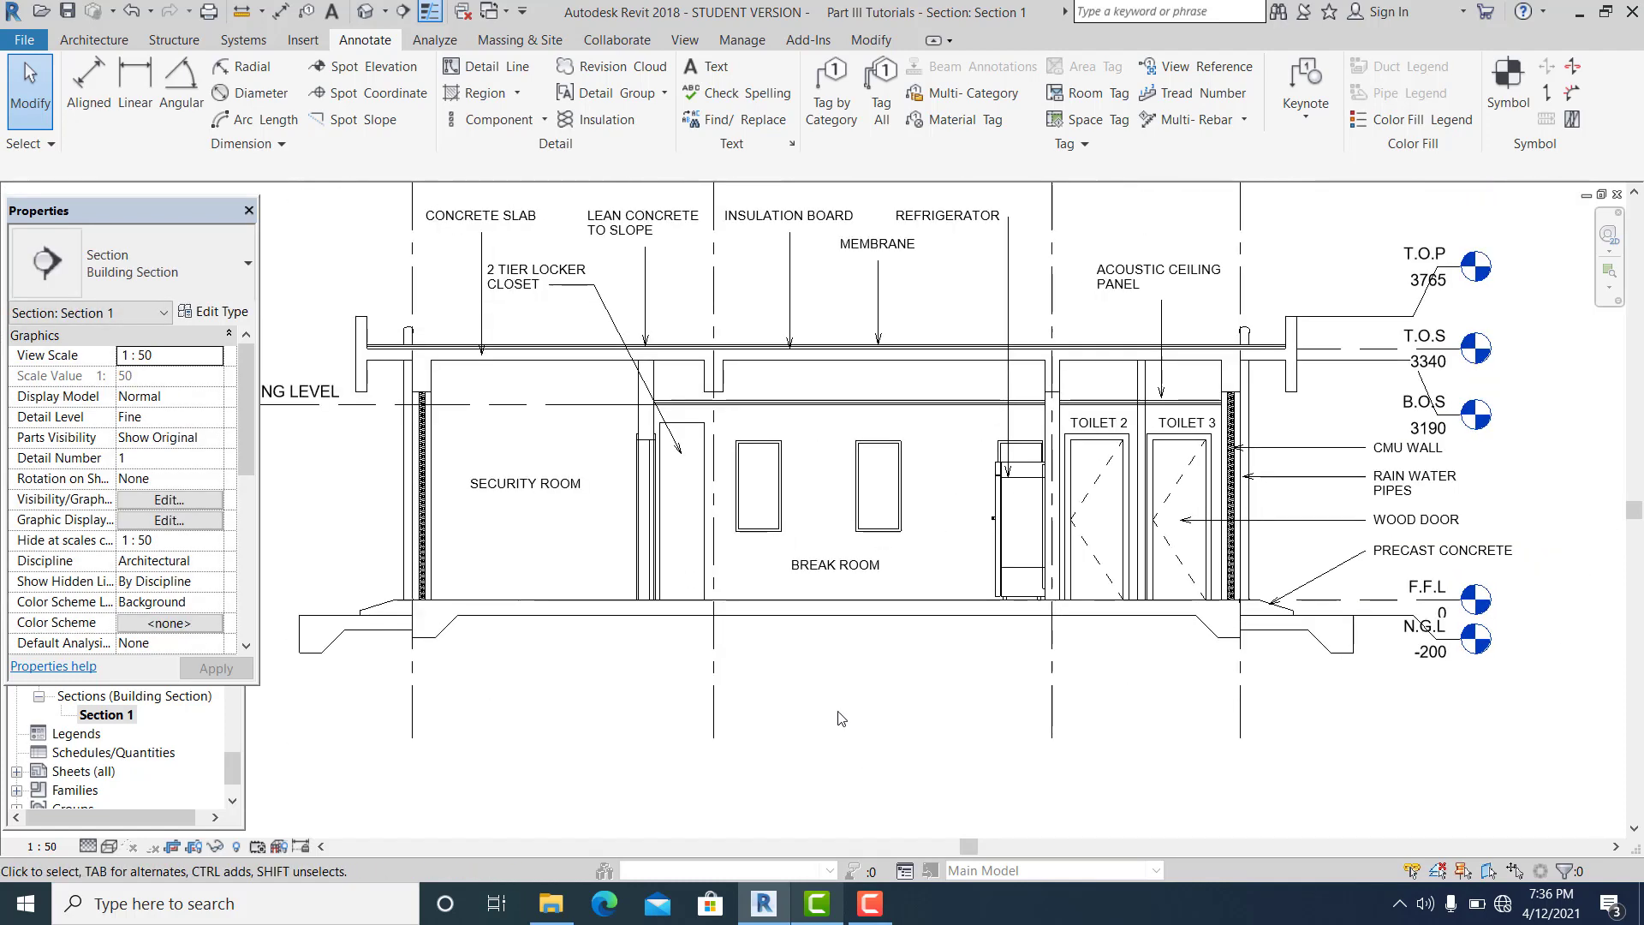
pyautogui.moveTo(845, 716); pyautogui.dragTo(859, 750, button='middle')
pyautogui.scroll(2, 825, 731)
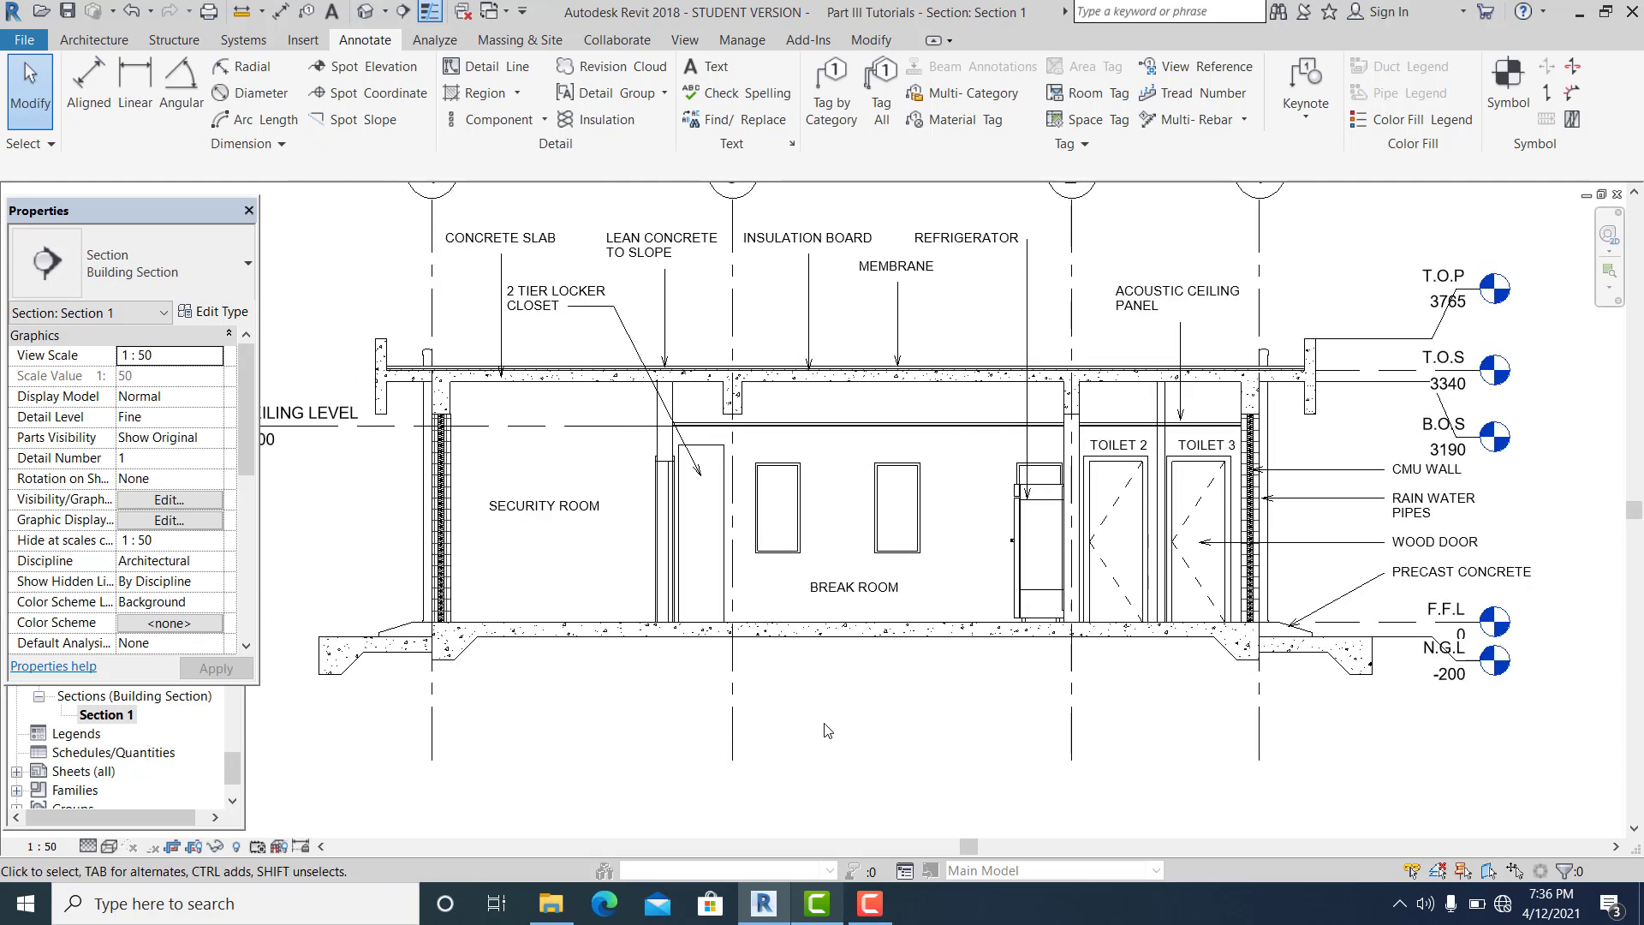
pyautogui.click(478, 94)
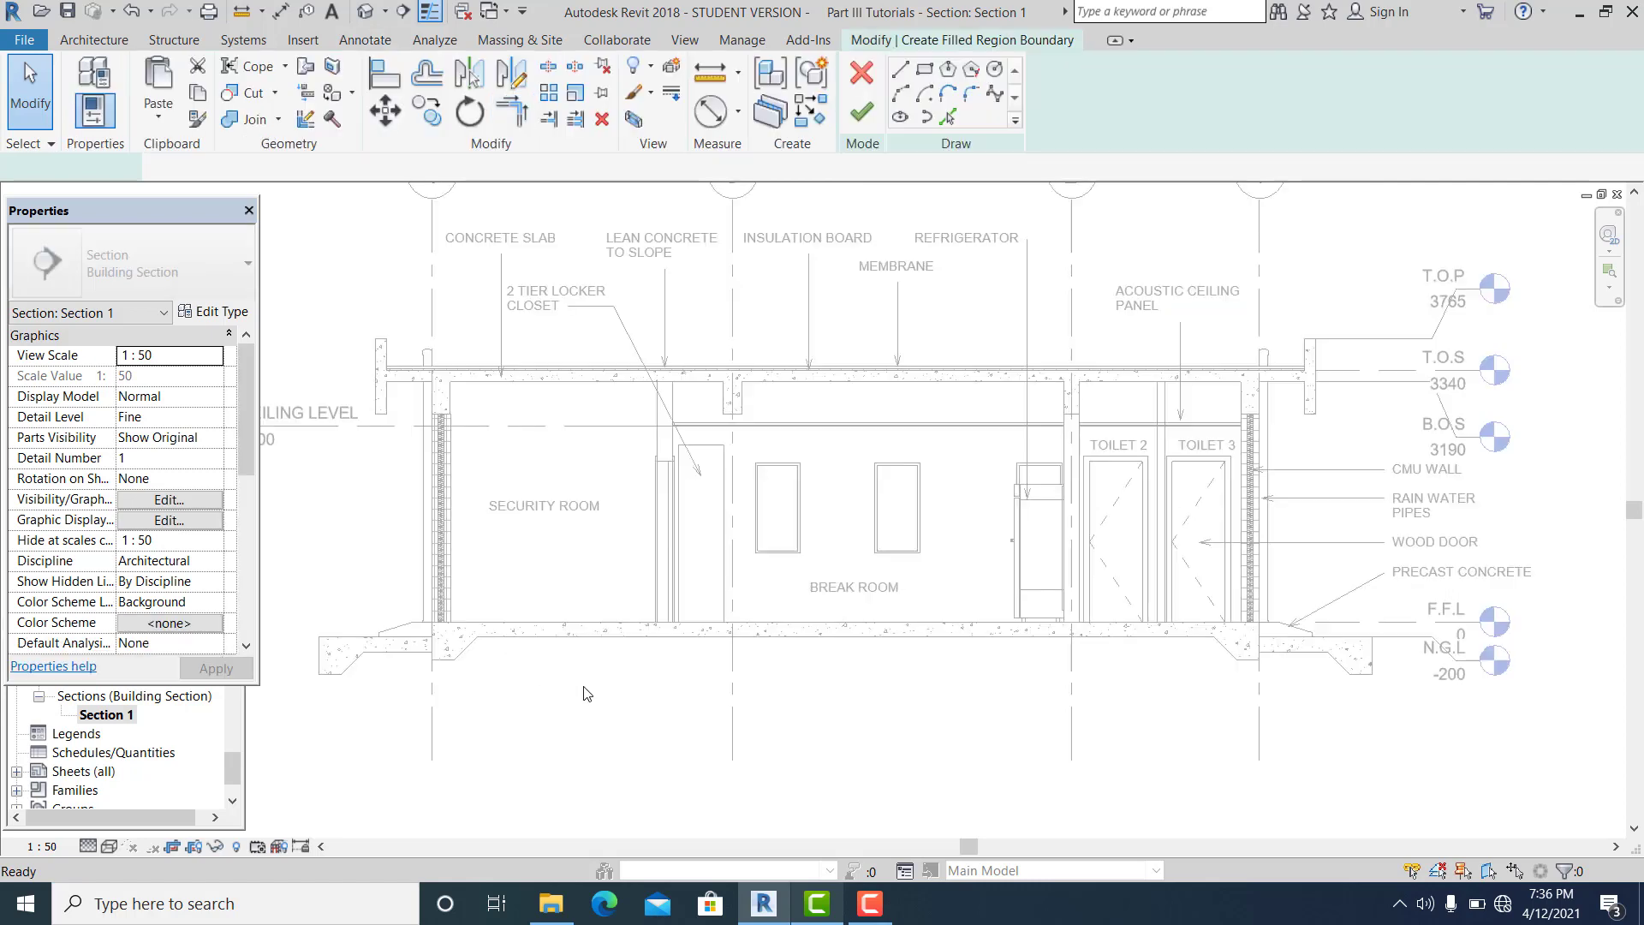
pyautogui.click(217, 314)
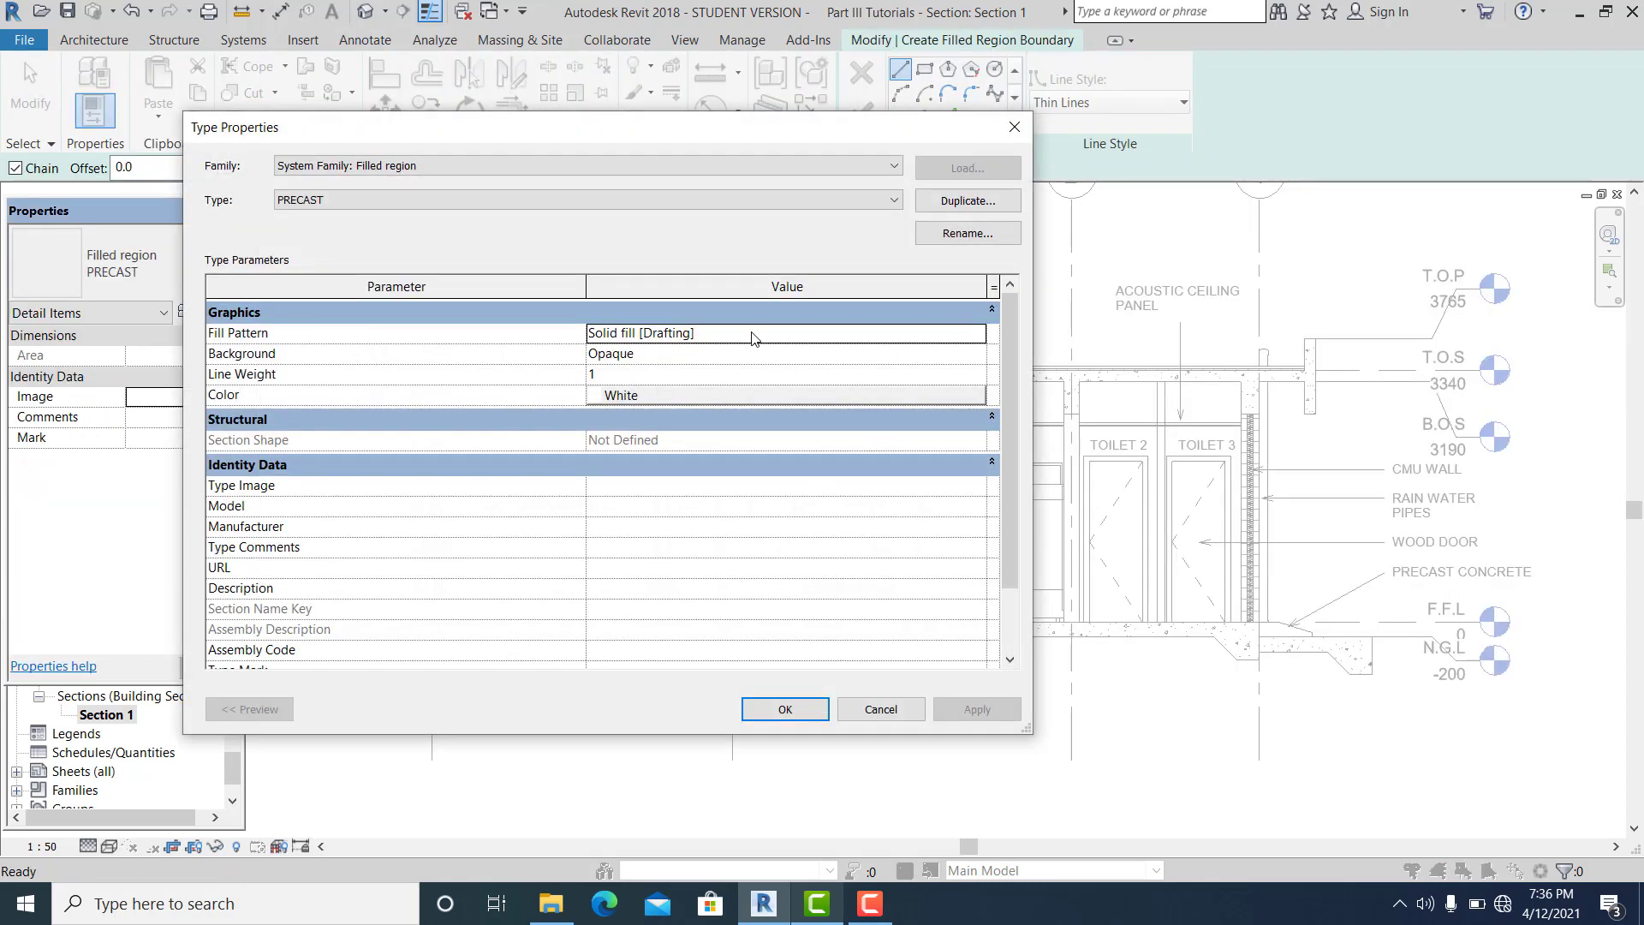
pyautogui.click(968, 200)
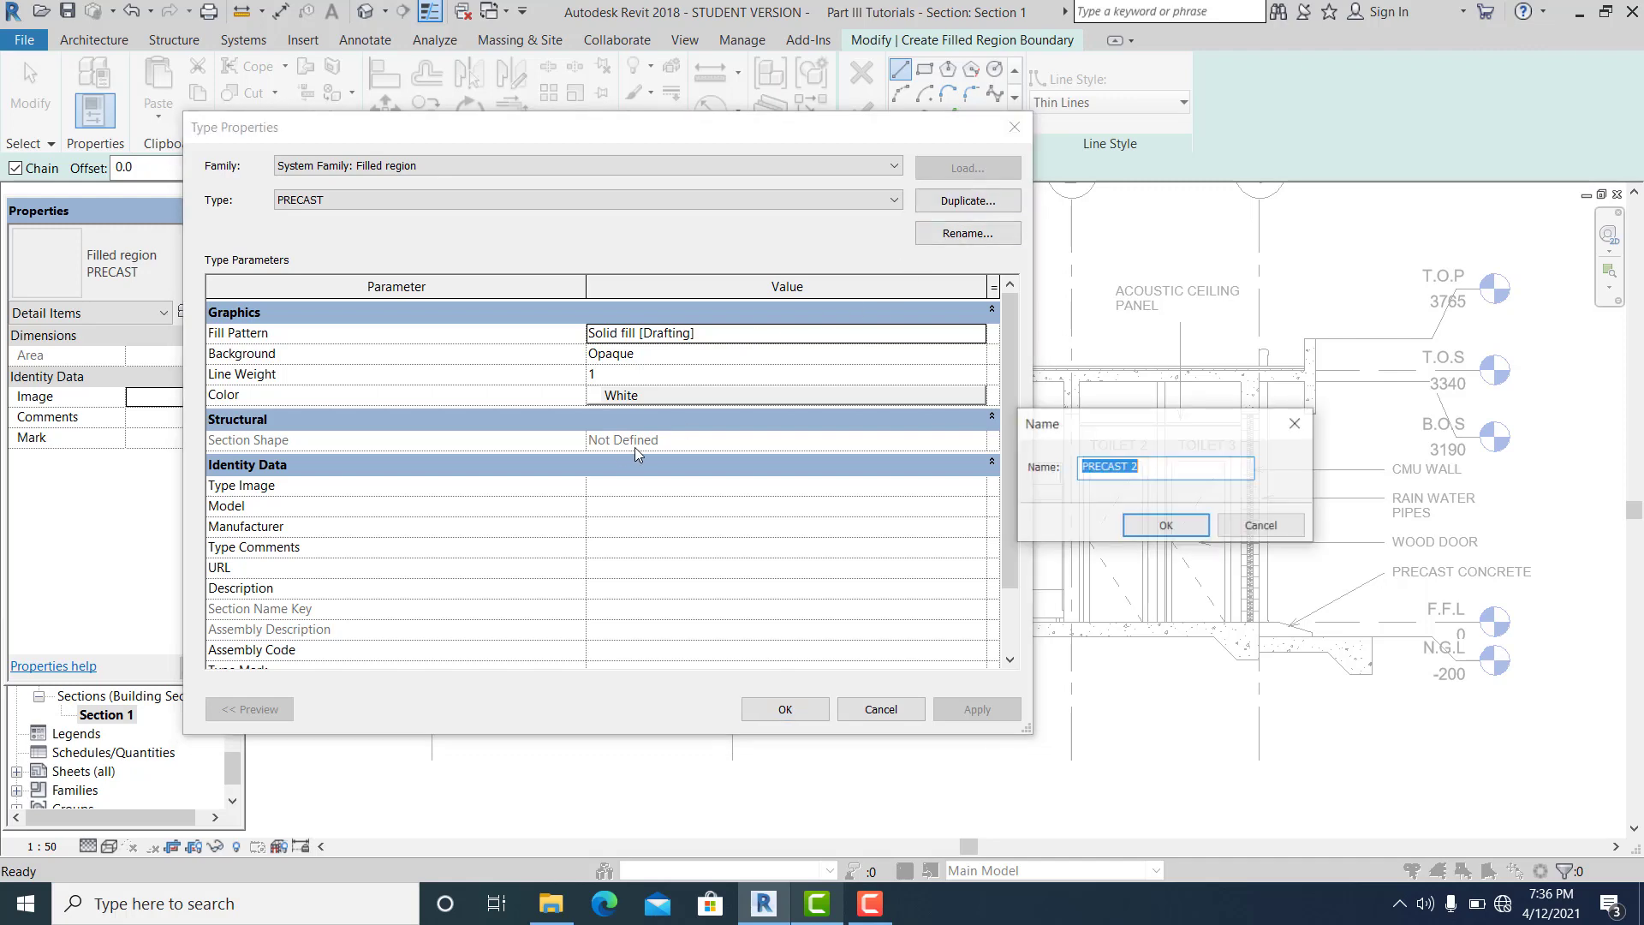
pyautogui.click(1142, 531)
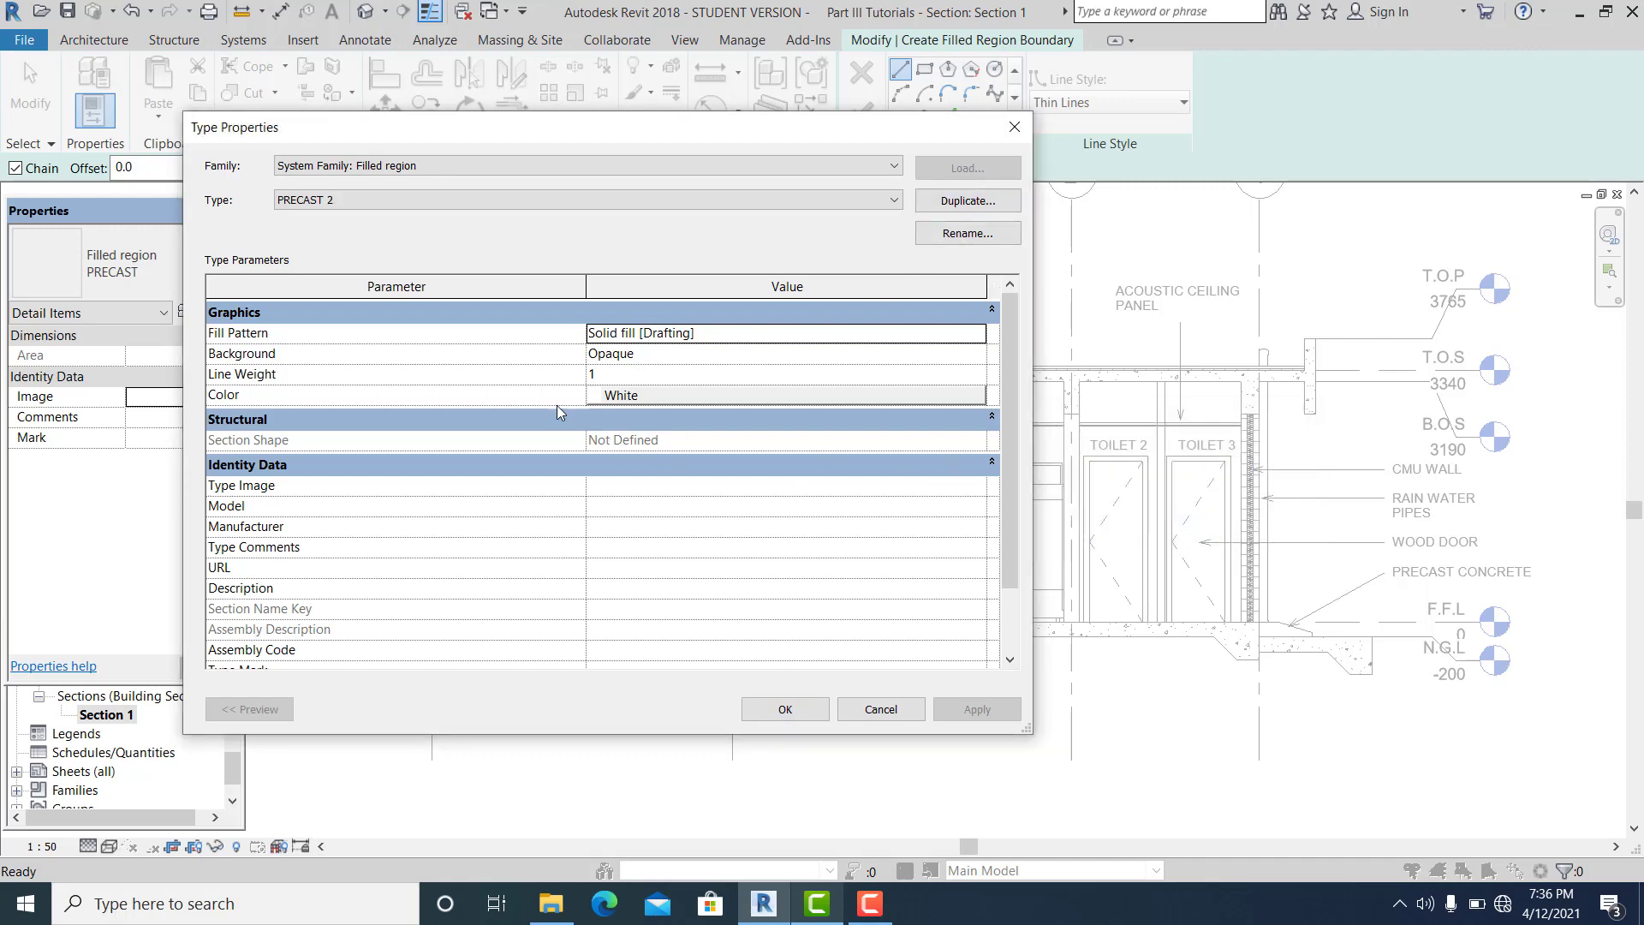
# - Set the PRECAST 2 type's color to Black and its fill pattern to the Earth drafting pattern
pyautogui.click(658, 399)
pyautogui.click(399, 449)
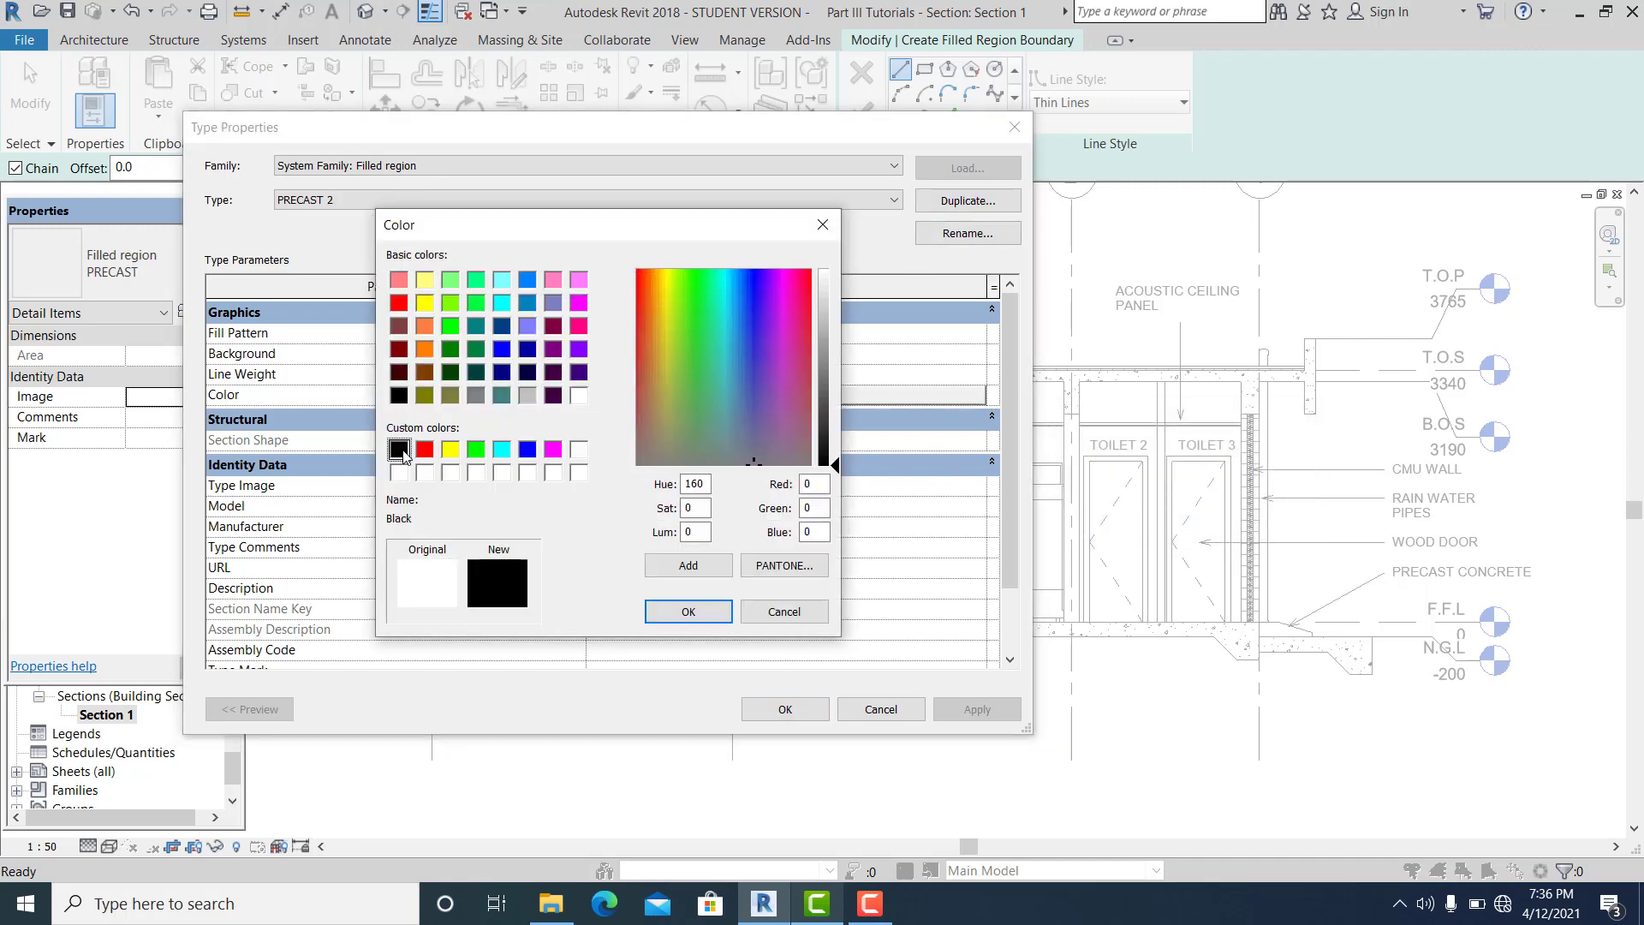
pyautogui.click(698, 614)
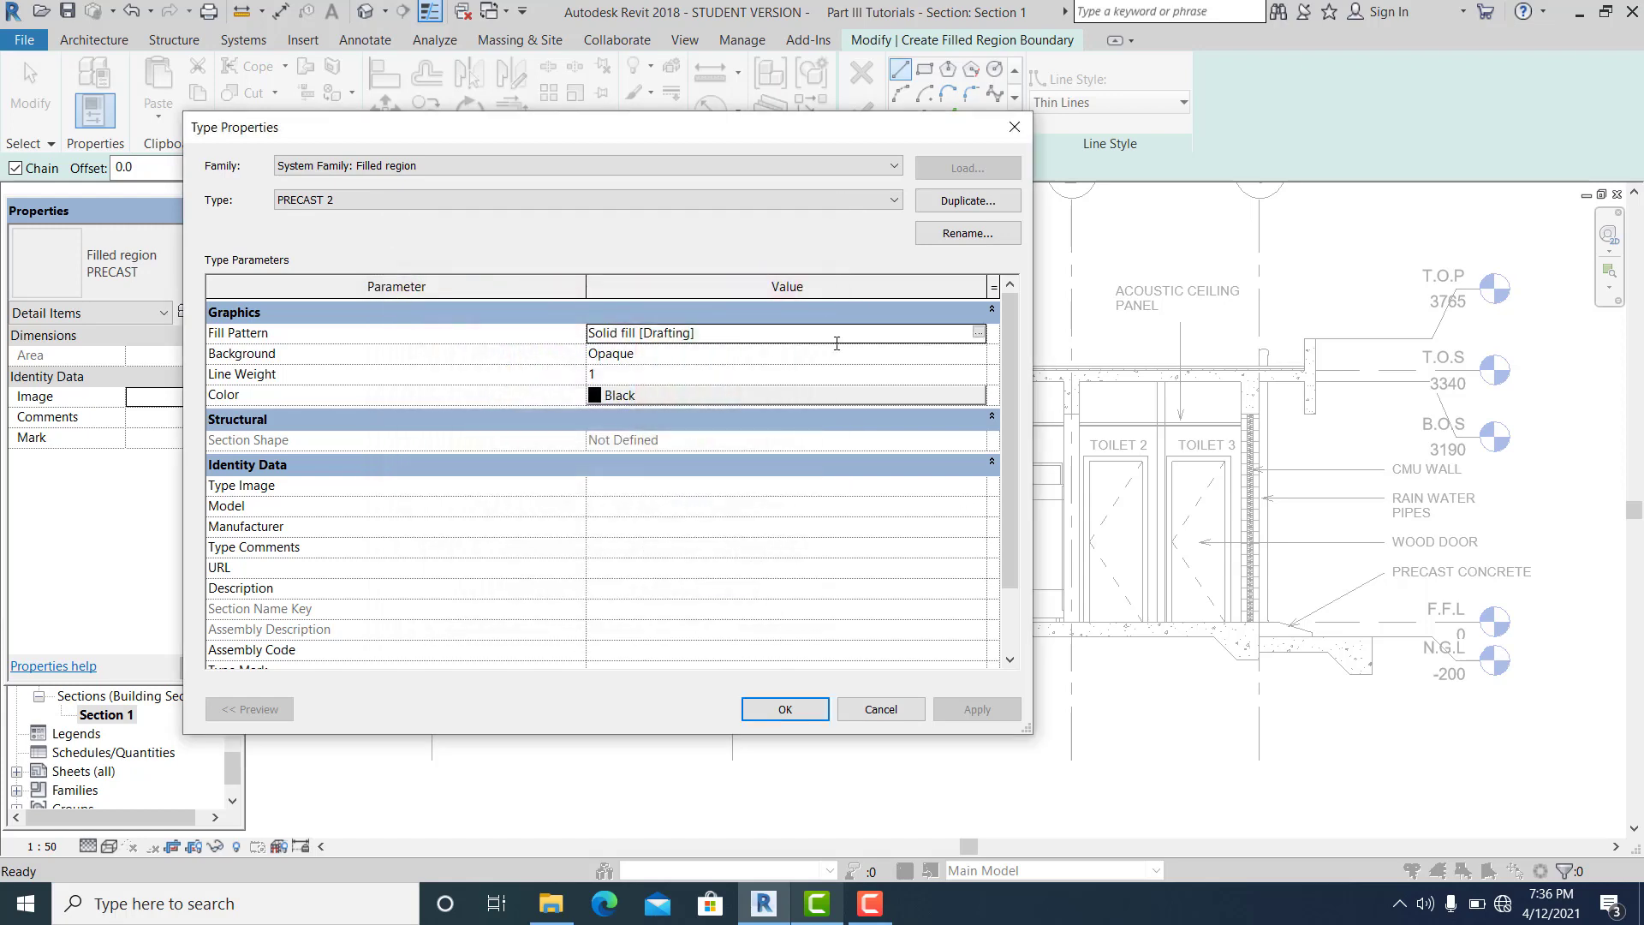
pyautogui.click(978, 333)
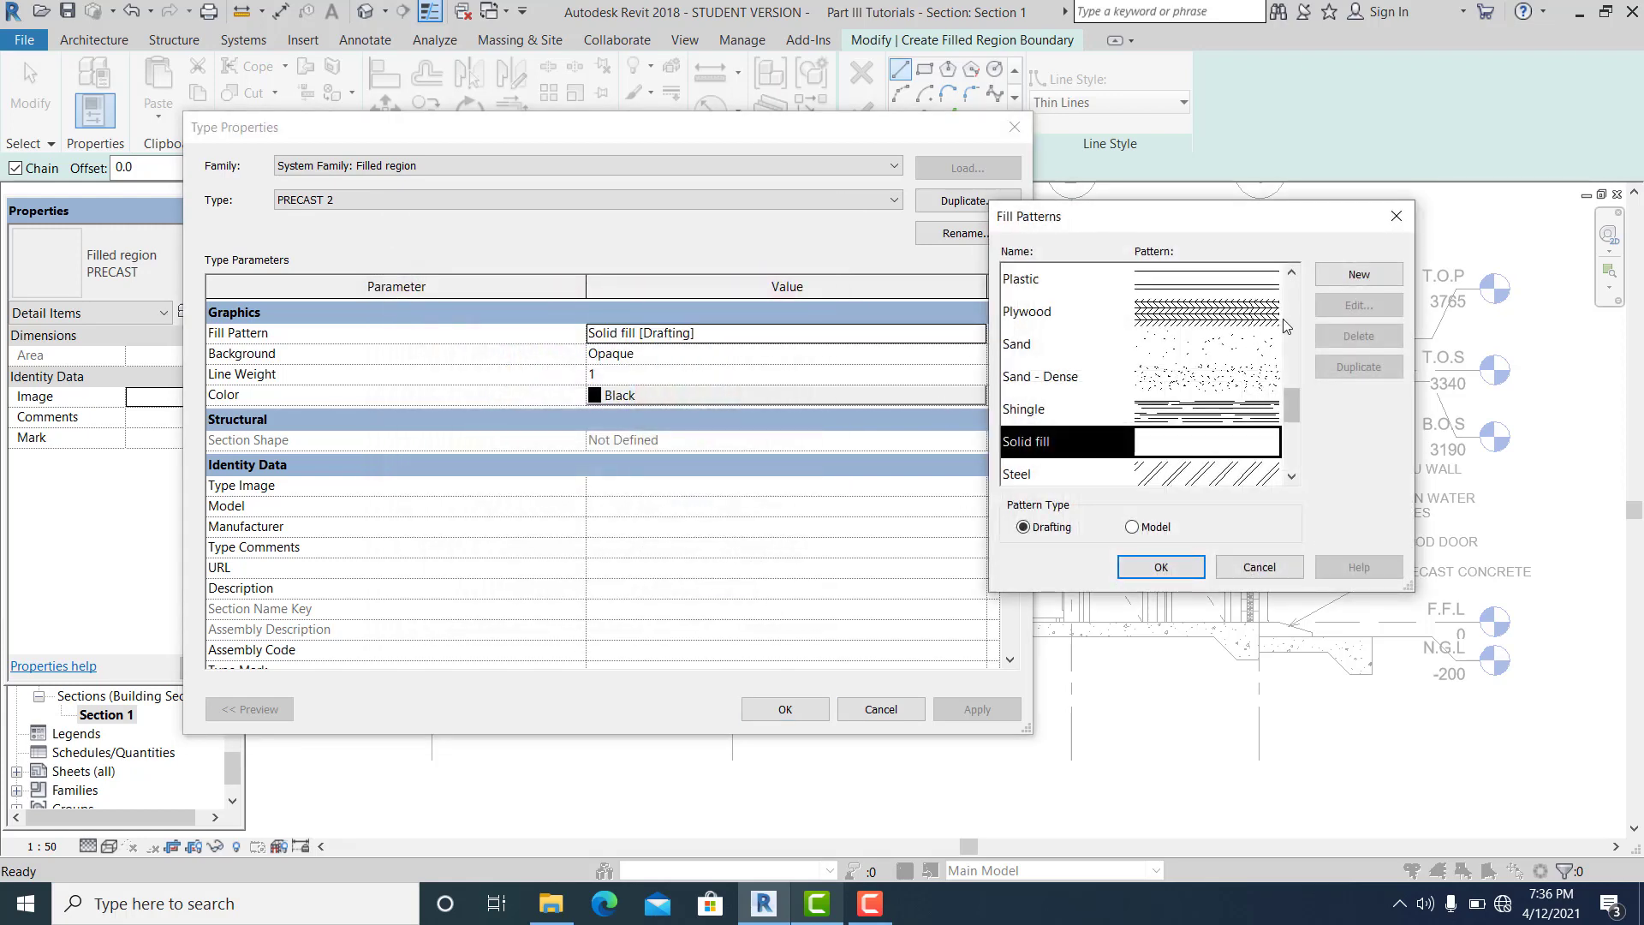
pyautogui.moveTo(1294, 406); pyautogui.dragTo(1327, 353)
pyautogui.doubleClick(1222, 358)
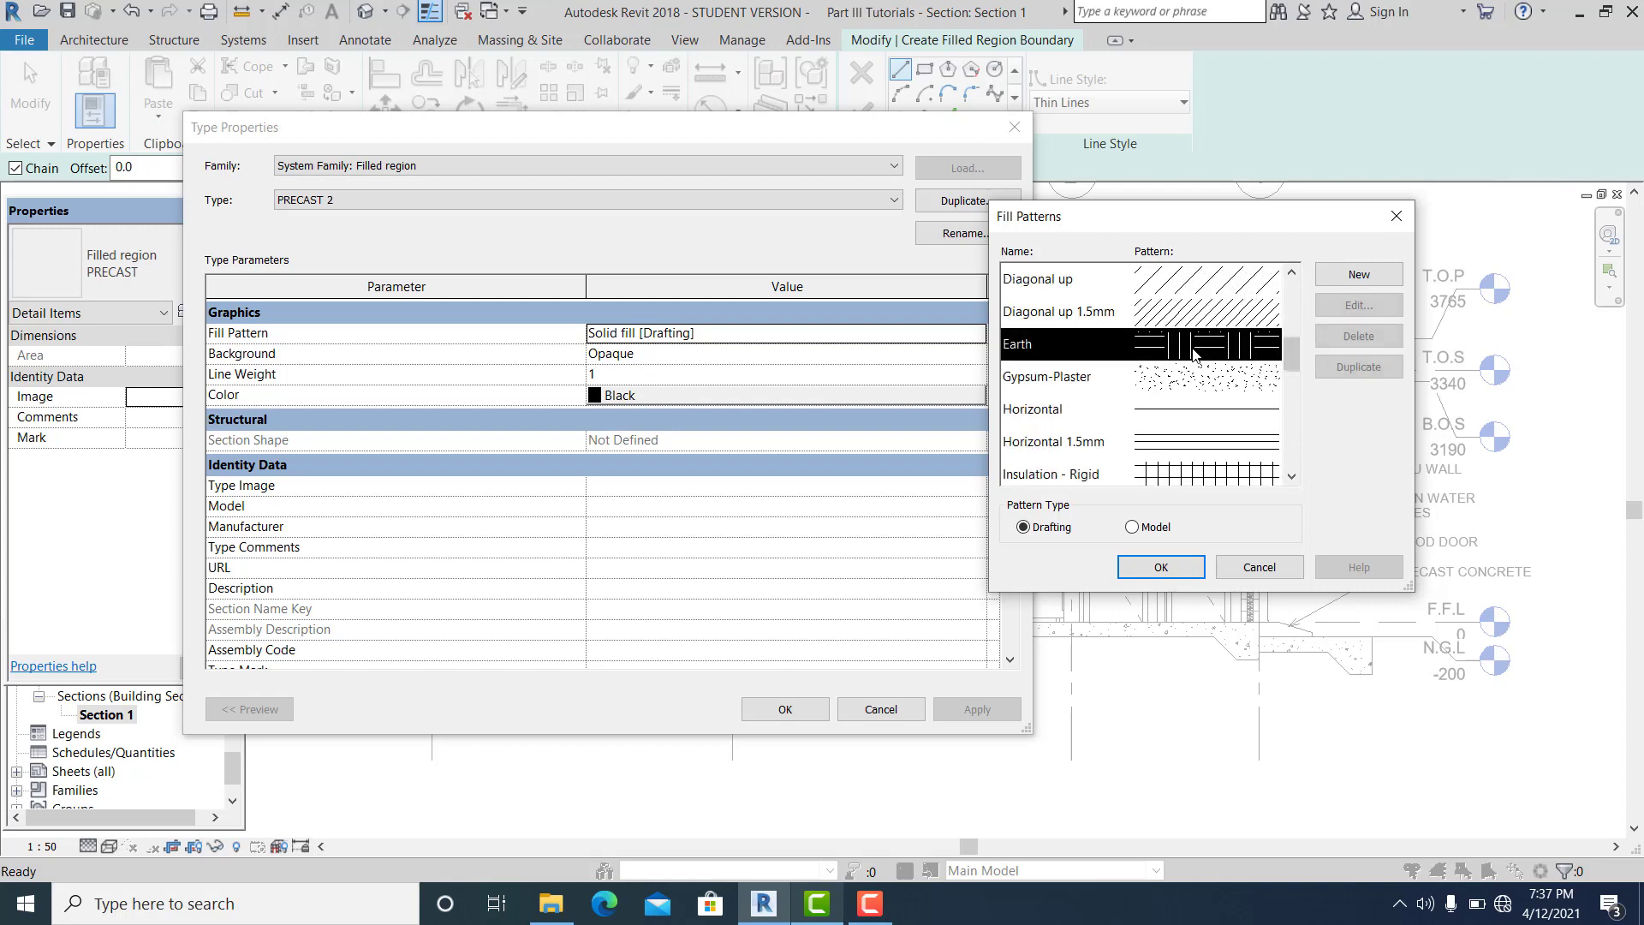
pyautogui.click(1165, 628)
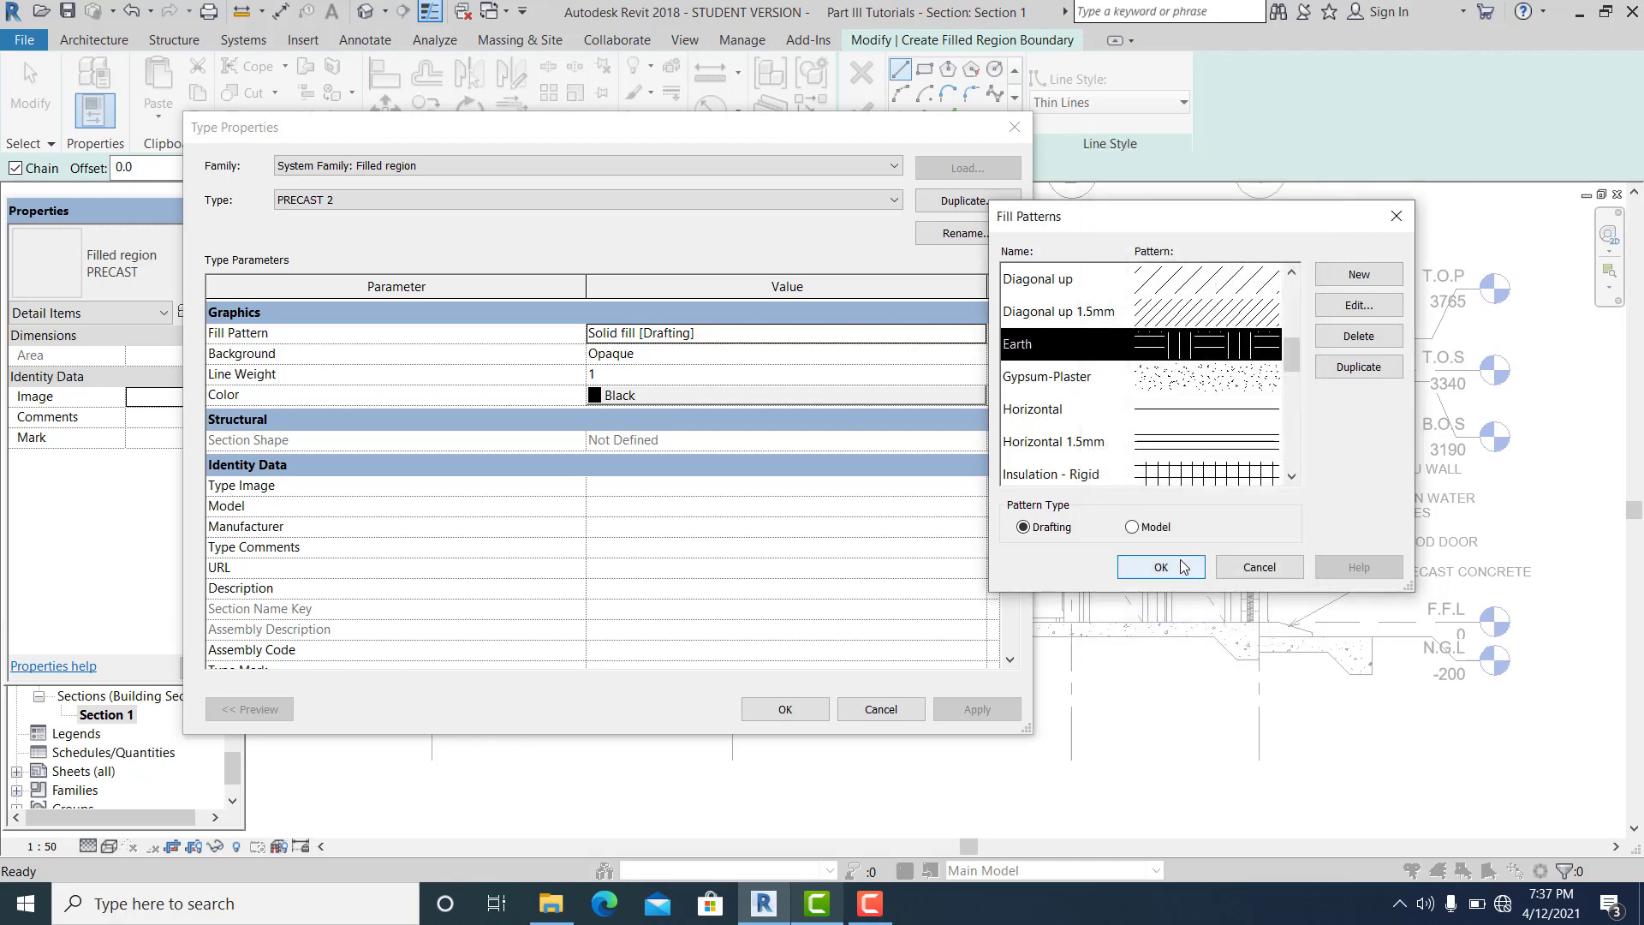
pyautogui.click(1183, 567)
pyautogui.click(785, 709)
pyautogui.scroll(-2, 670, 659)
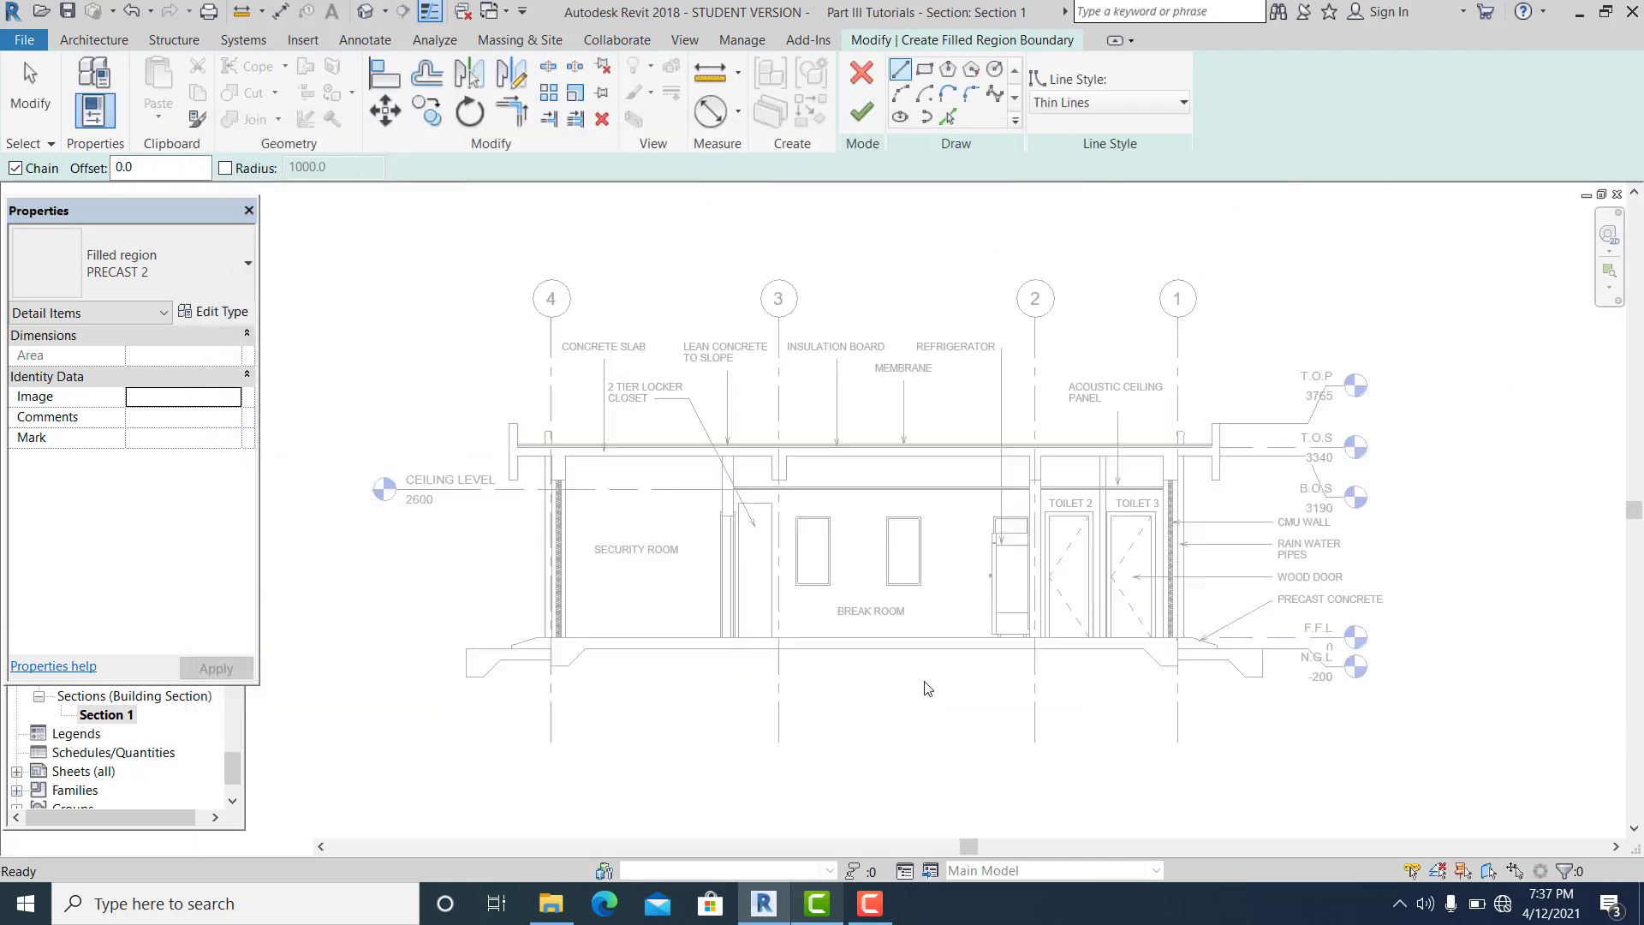
pyautogui.scroll(2, 670, 659)
pyautogui.moveTo(670, 659); pyautogui.dragTo(1149, 618, button='middle')
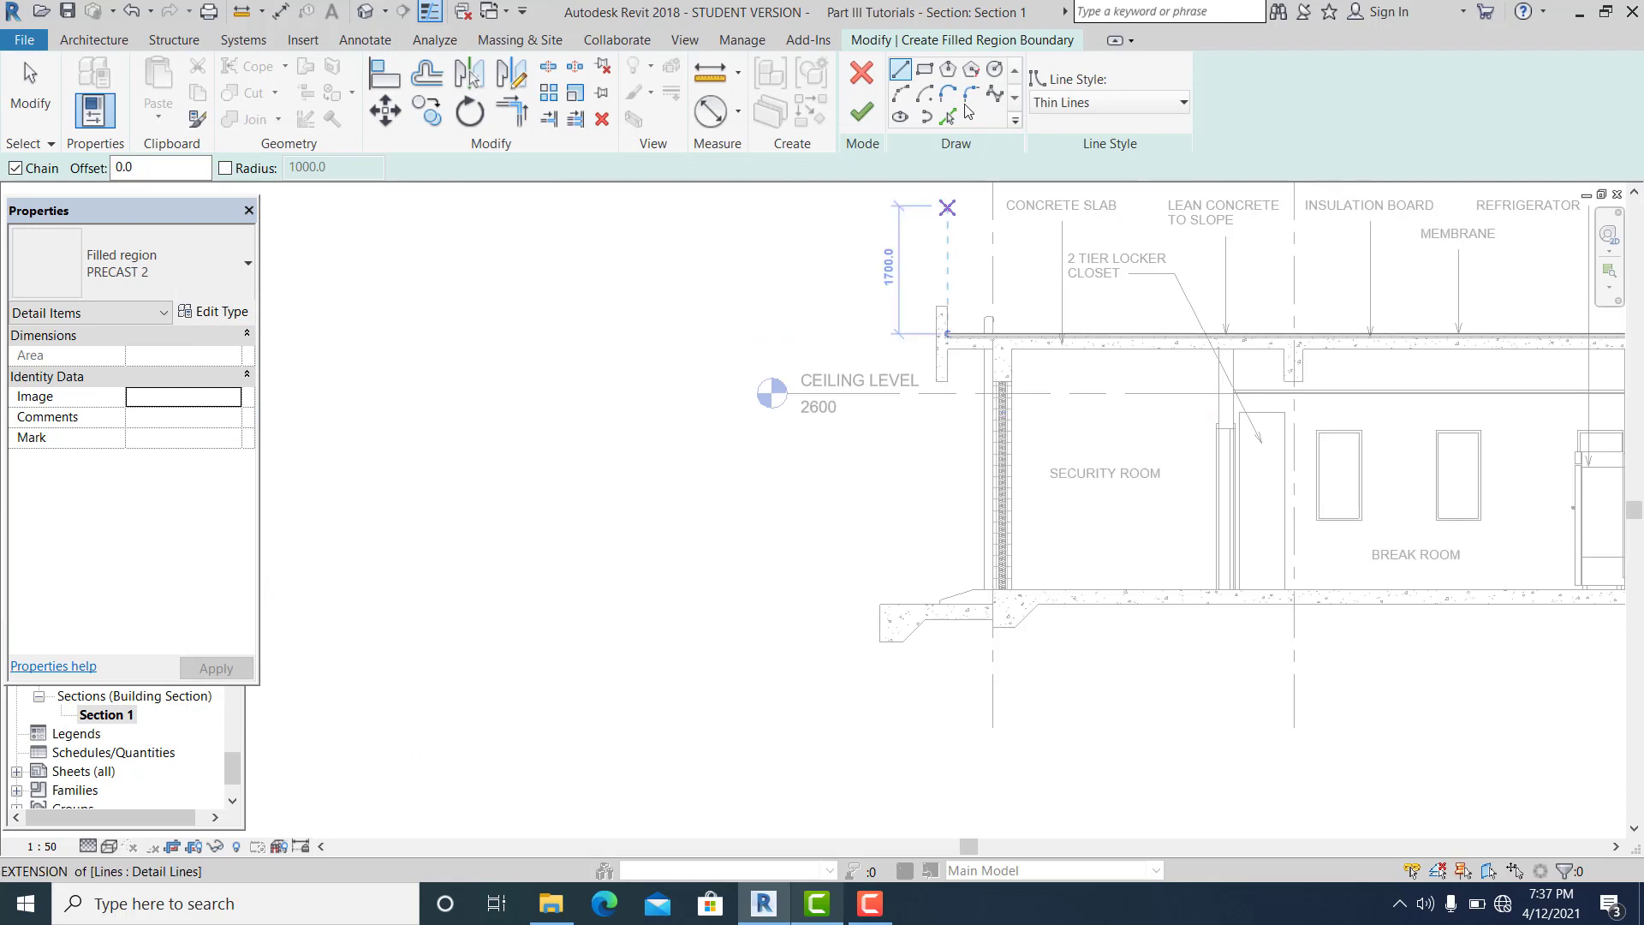
pyautogui.click(925, 92)
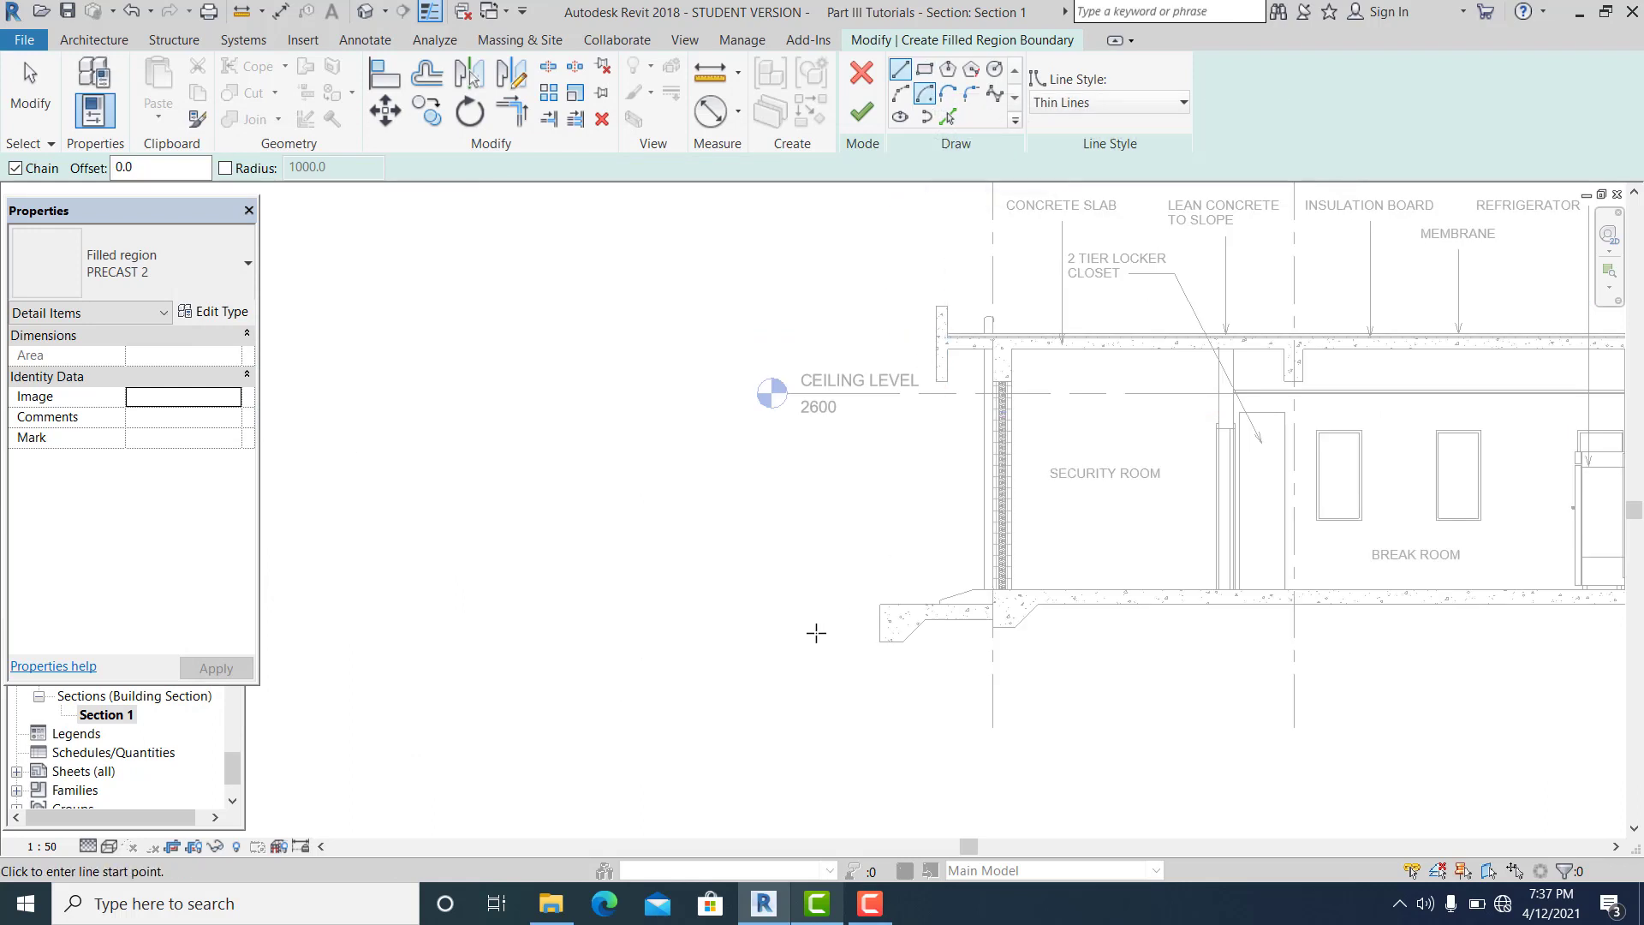
pyautogui.click(776, 623)
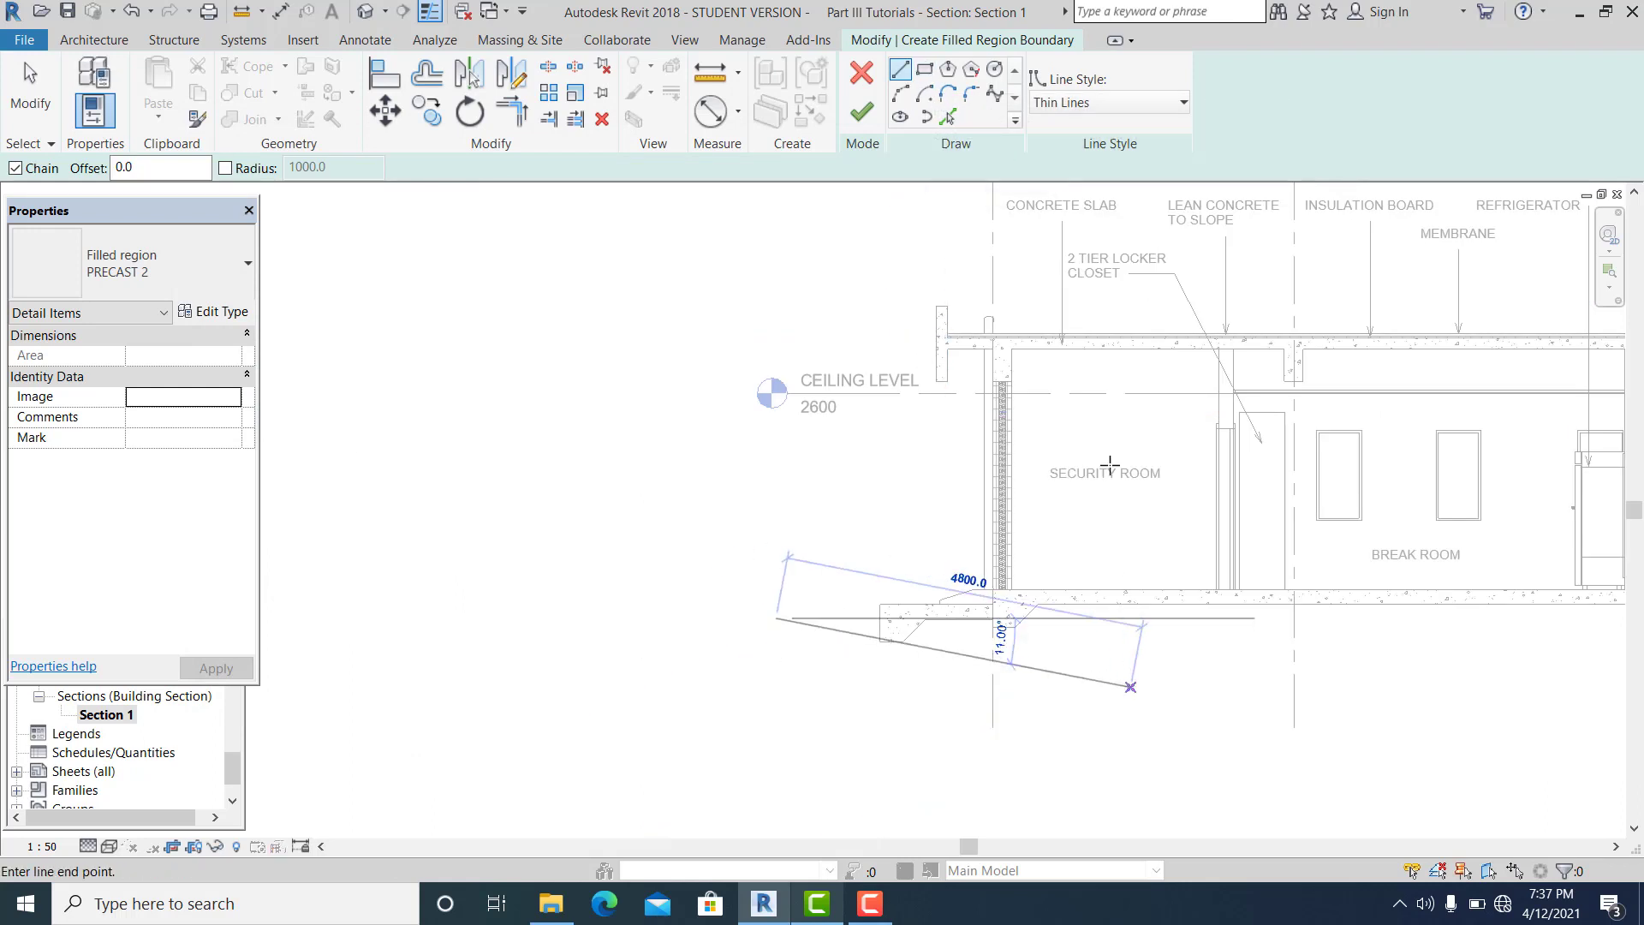
pyautogui.scroll(-1, 1110, 465)
# - Sketch a rectangular region boundary below the building, extending past the outer footings at grids 4 and 1
pyautogui.click(925, 70)
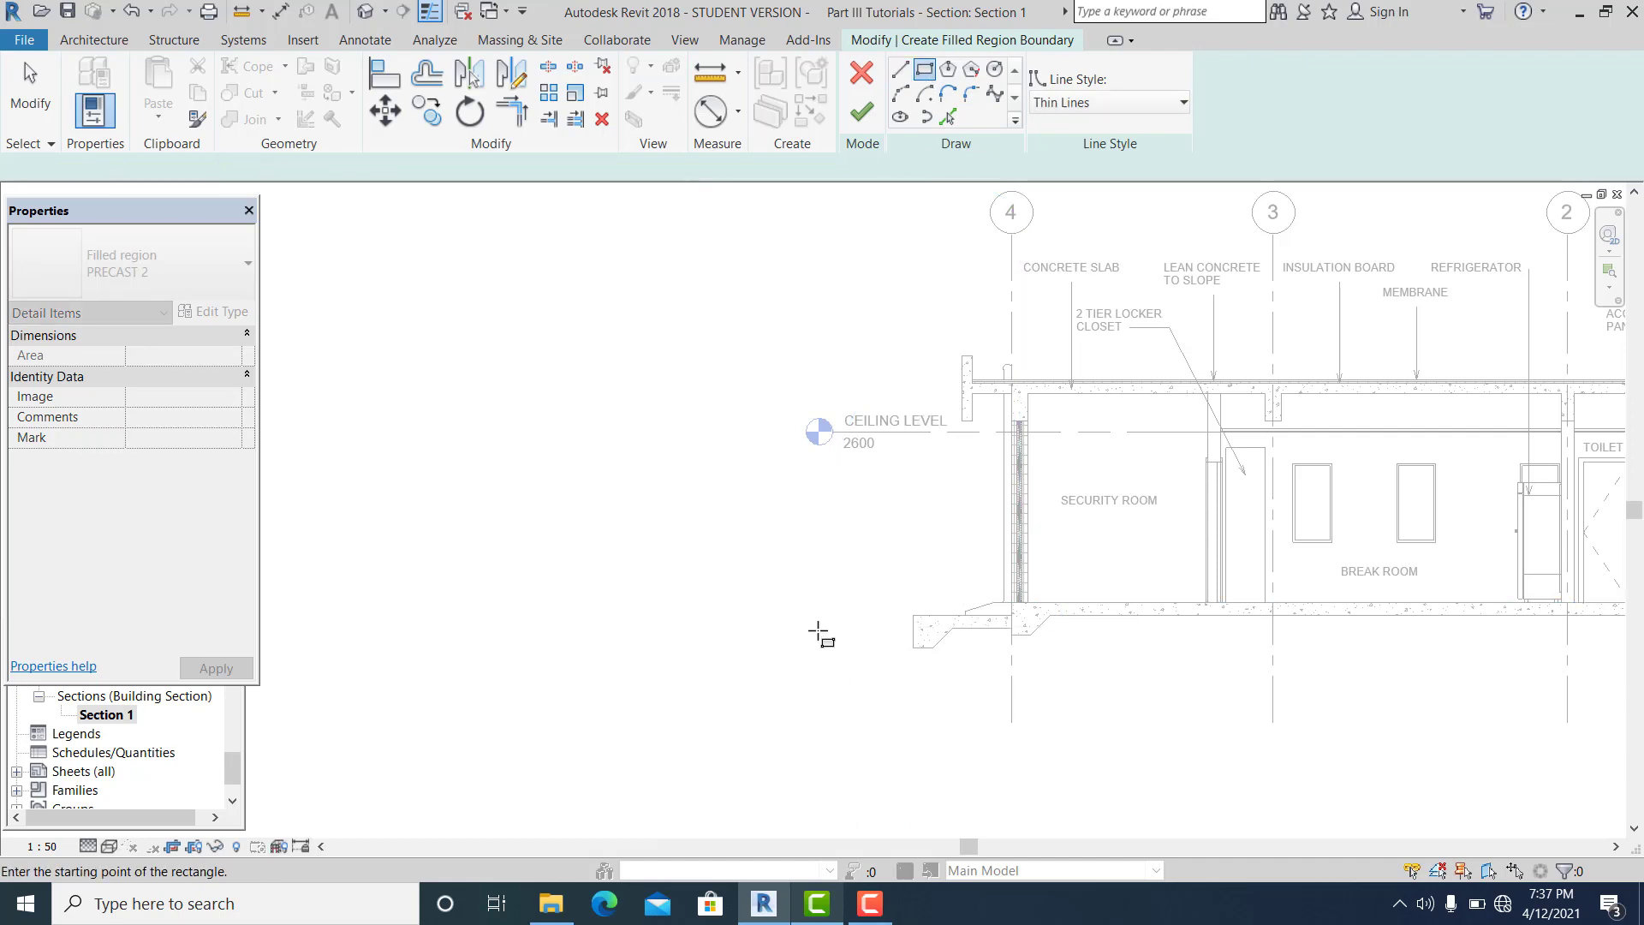
pyautogui.click(778, 622)
pyautogui.scroll(-1, 1114, 682)
pyautogui.moveTo(1113, 682); pyautogui.dragTo(646, 561, button='middle')
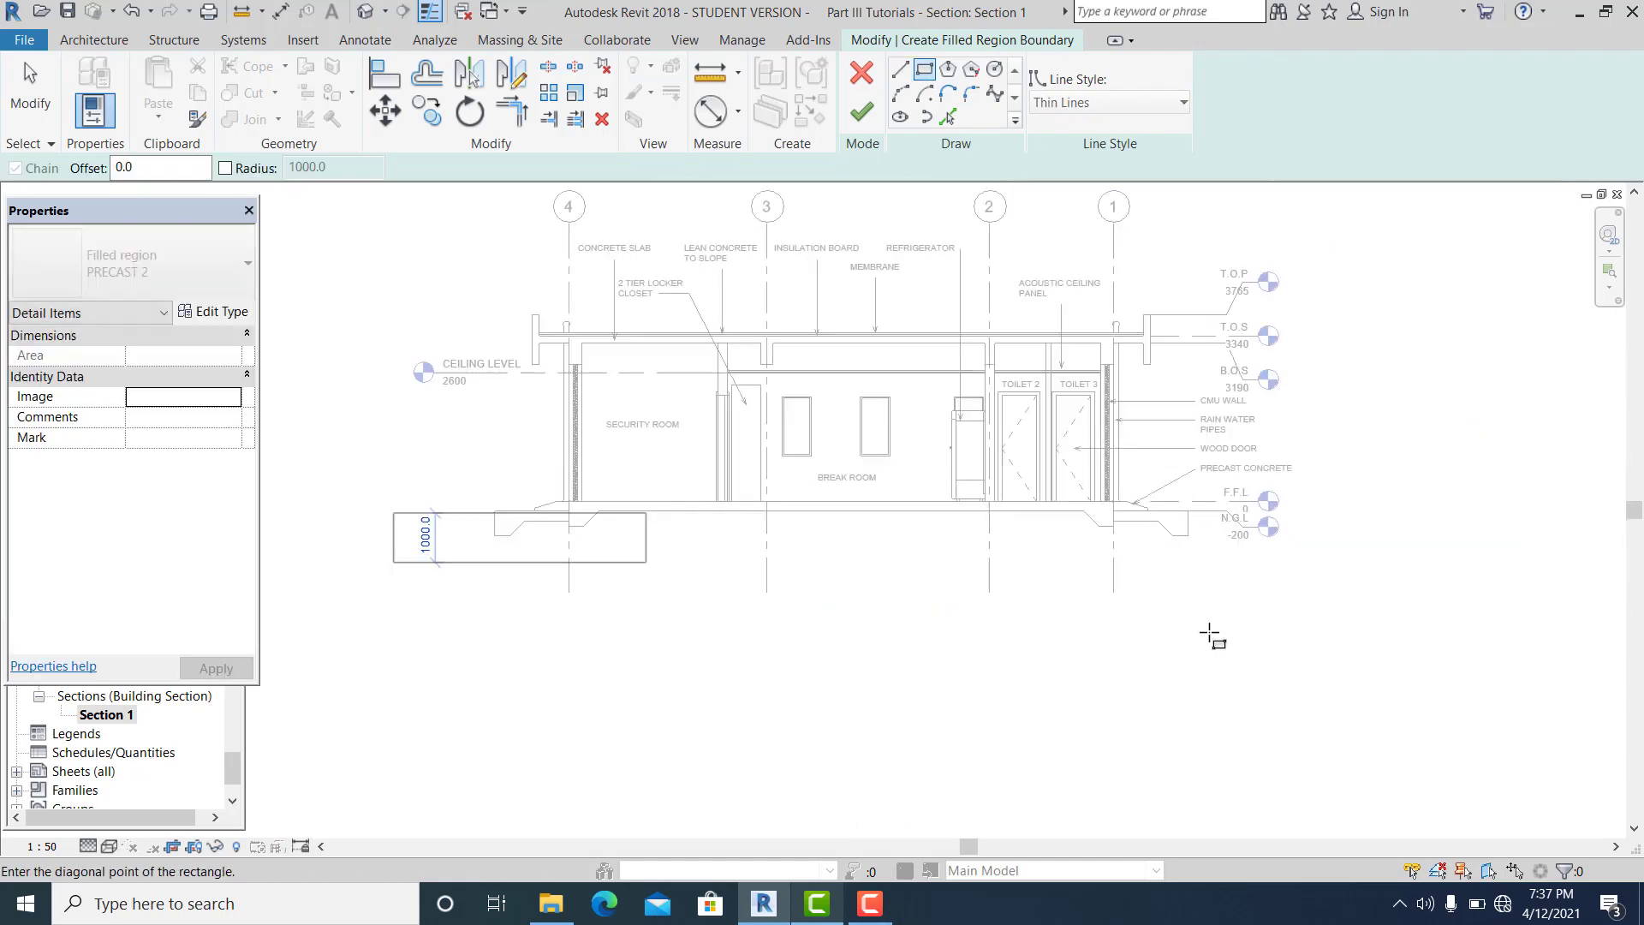
pyautogui.scroll(1, 1208, 621)
pyautogui.click(1206, 601)
pyautogui.press('Escape')
pyautogui.scroll(3, 1007, 529)
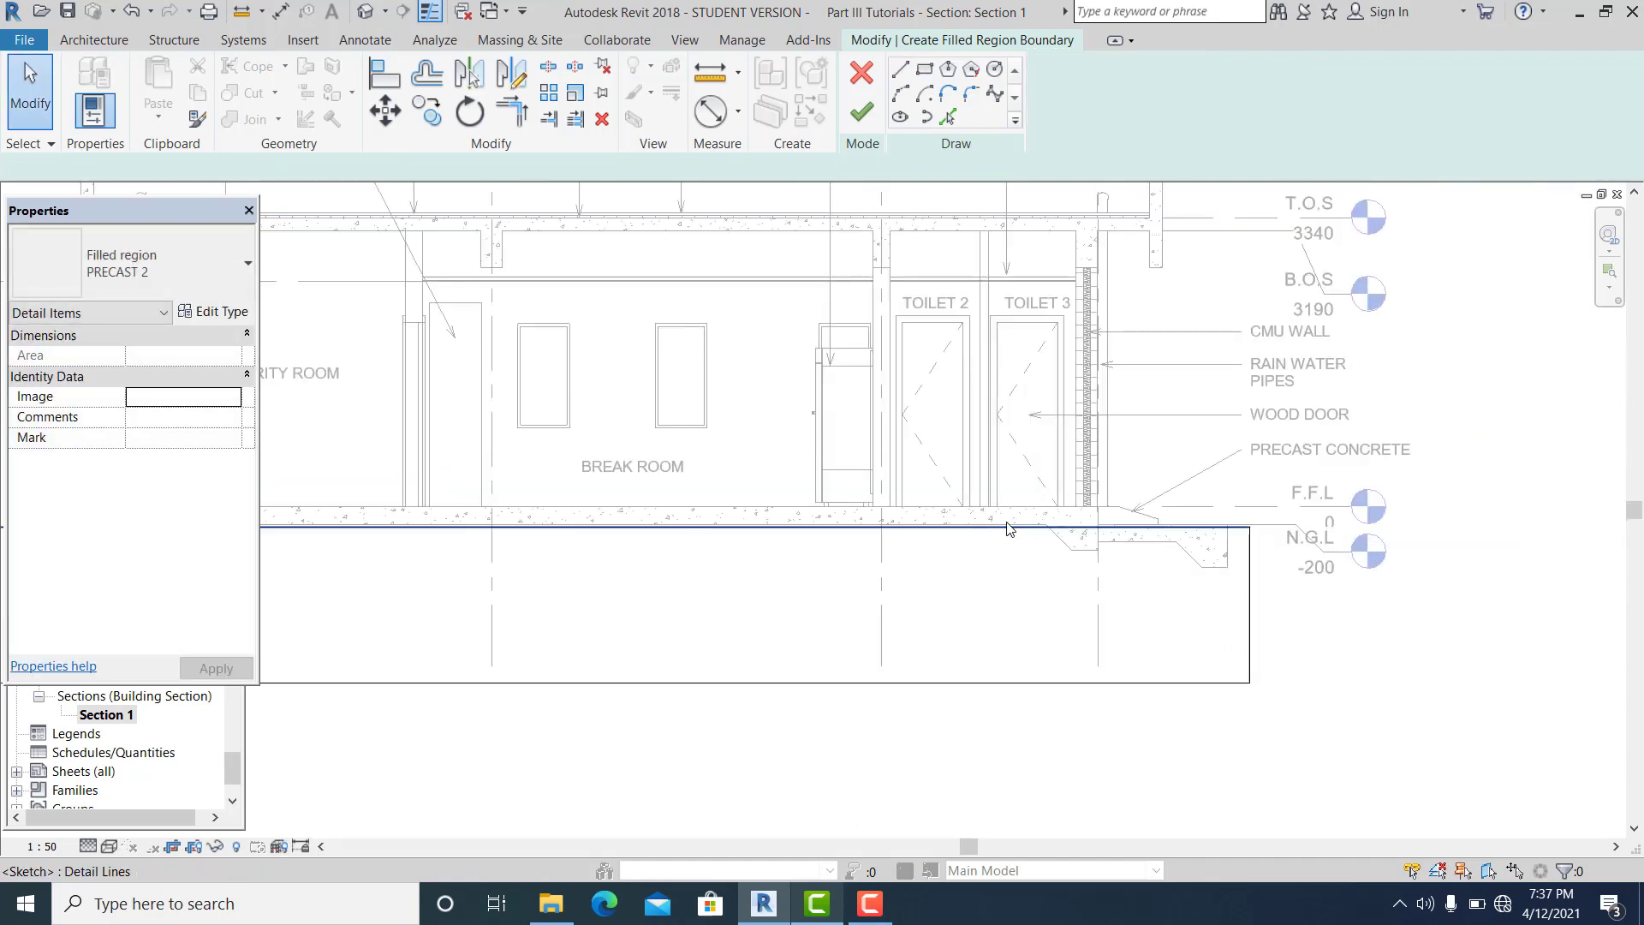
# - Delete the rectangle's upper edge and move its vertical edge near grid 1 slightly farther out from the footing
pyautogui.click(1007, 528)
pyautogui.click(1216, 676)
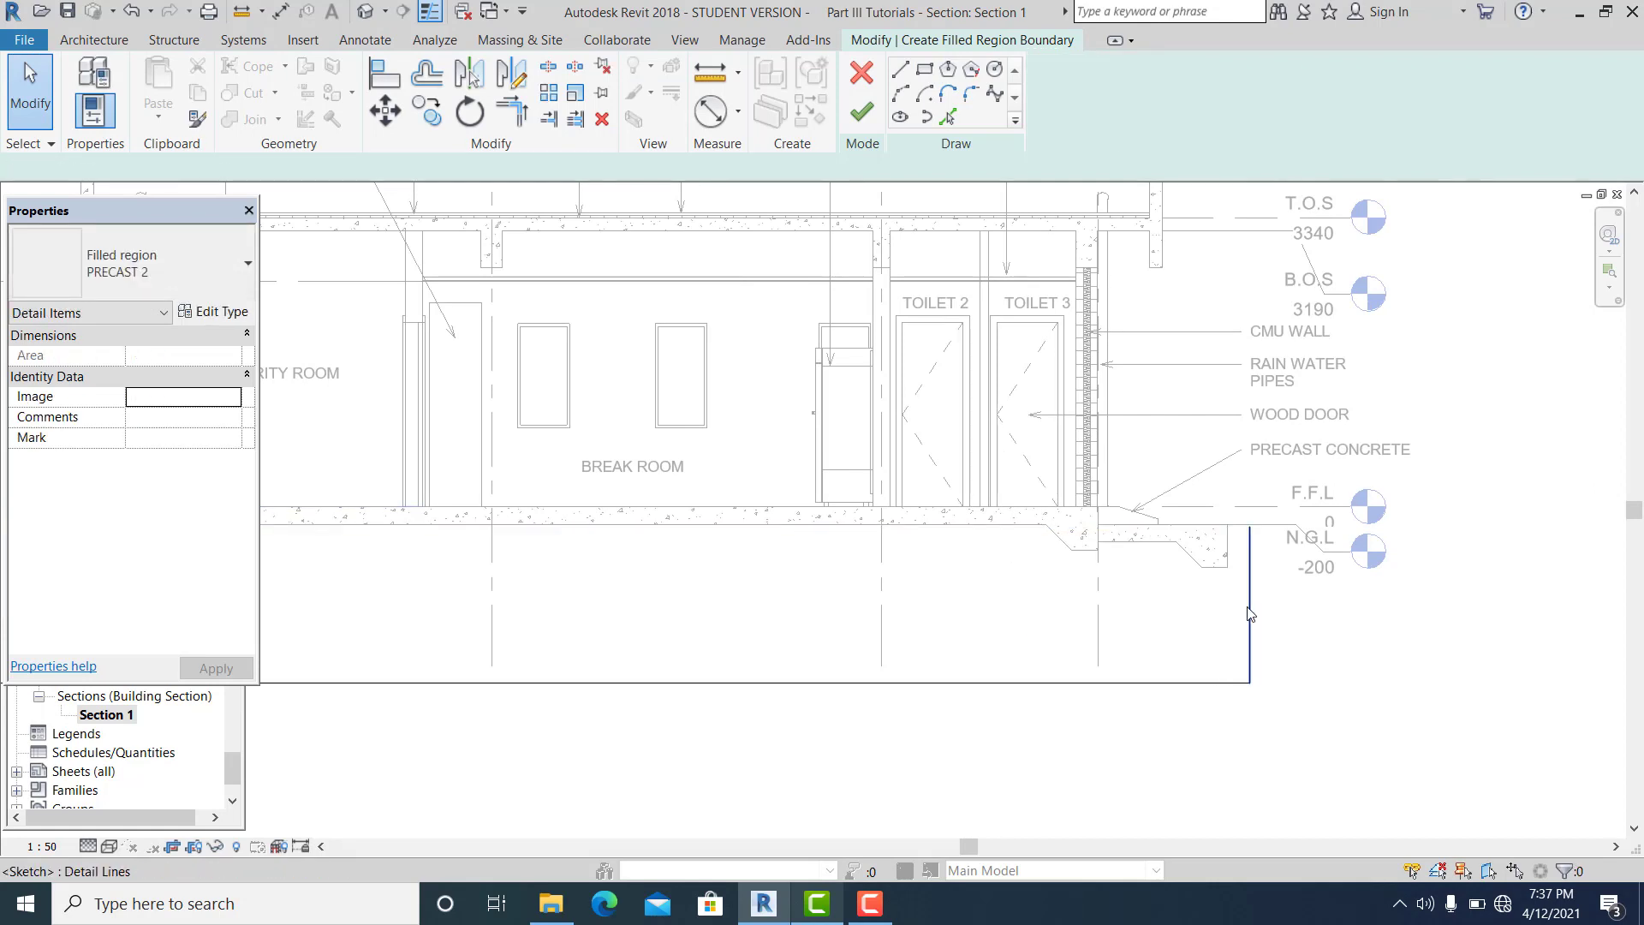
pyautogui.click(1248, 606)
pyautogui.moveTo(1275, 604); pyautogui.dragTo(1277, 604)
pyautogui.click(1148, 705)
pyautogui.scroll(1, 1207, 766)
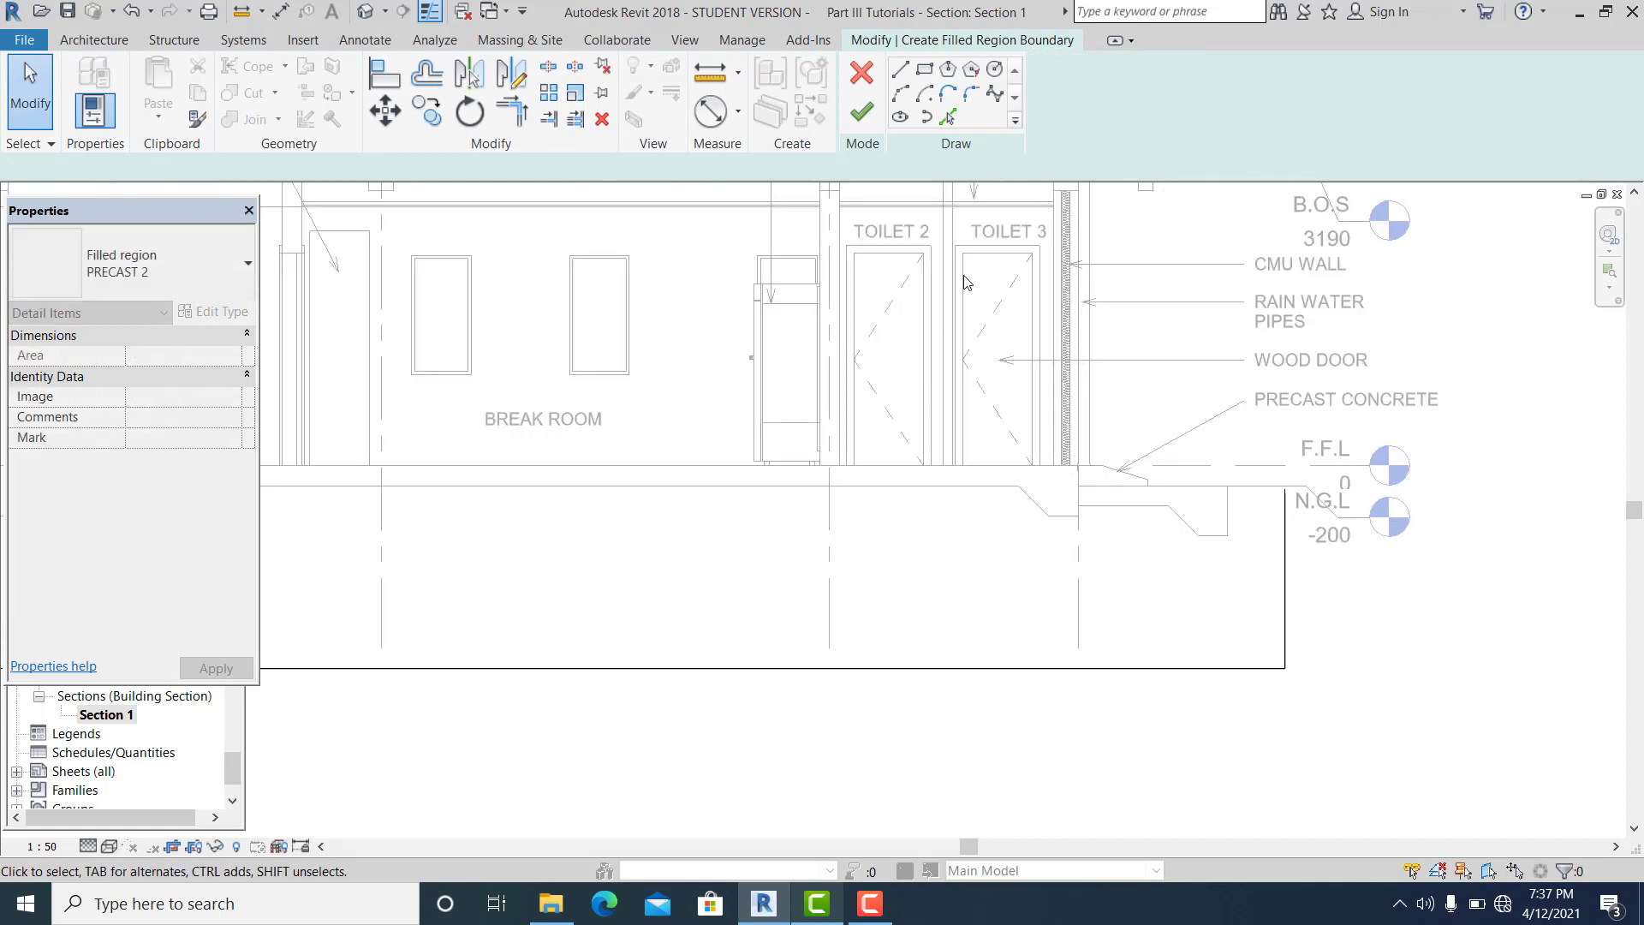
# - Draw a horizontal boundary line from the midpoint of the grid 1 footing's outer face to the vertical edge and trim their corner
pyautogui.click(901, 69)
pyautogui.scroll(3, 1361, 610)
pyautogui.click(1148, 472)
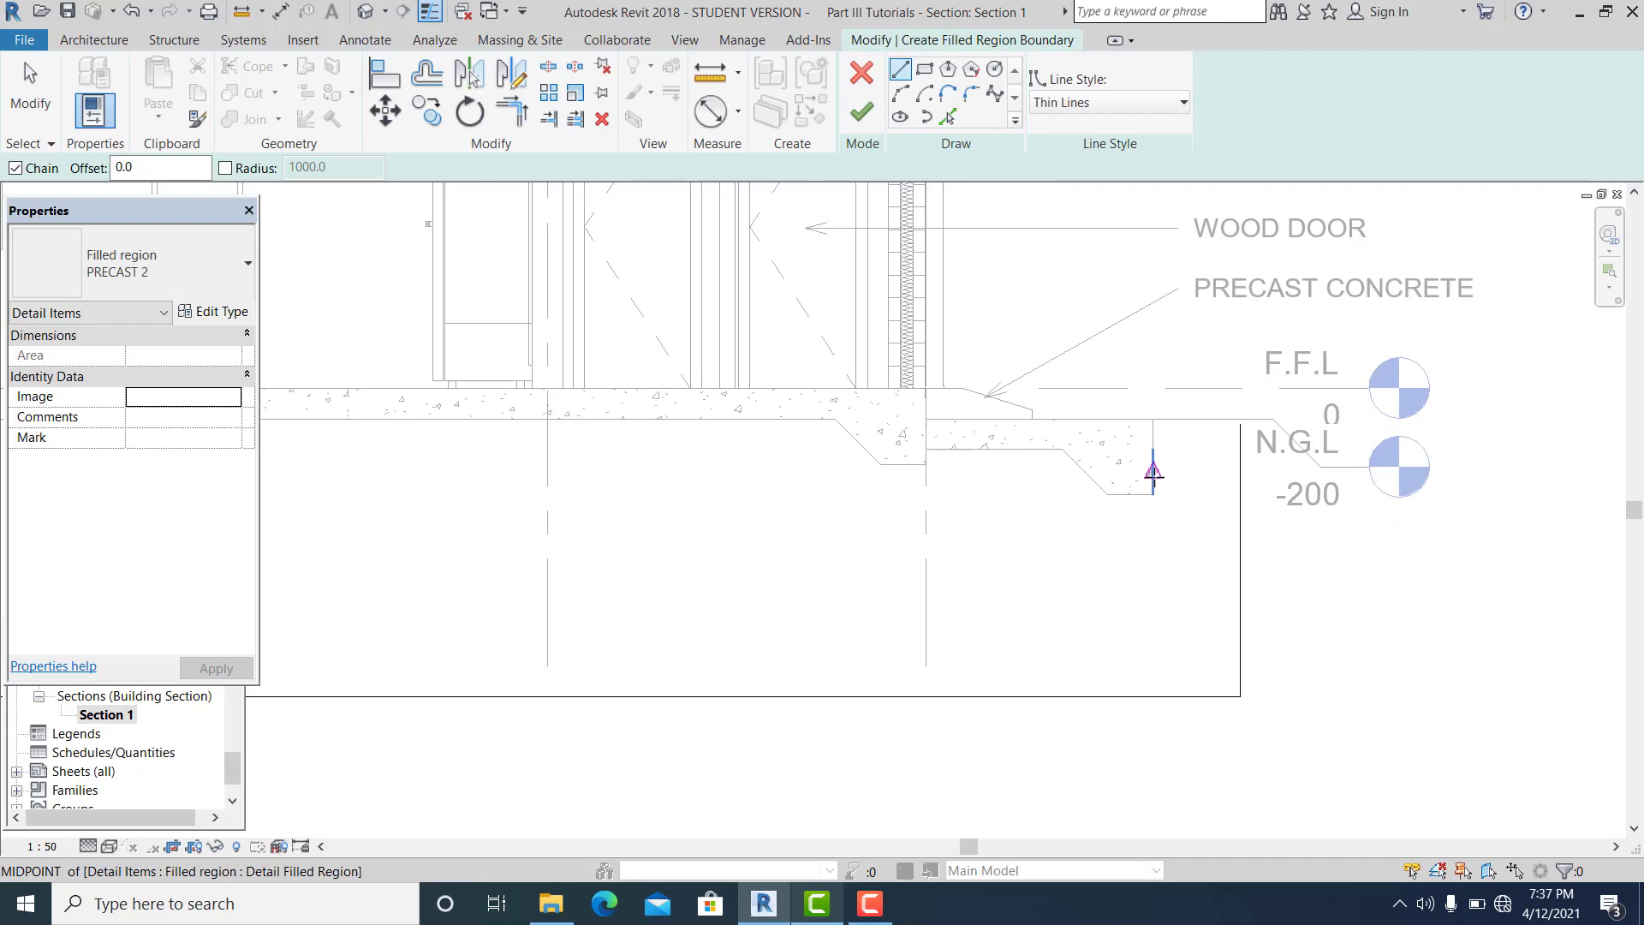
pyautogui.click(1241, 472)
pyautogui.press('Escape')
pyautogui.press('t')
pyautogui.press('r')
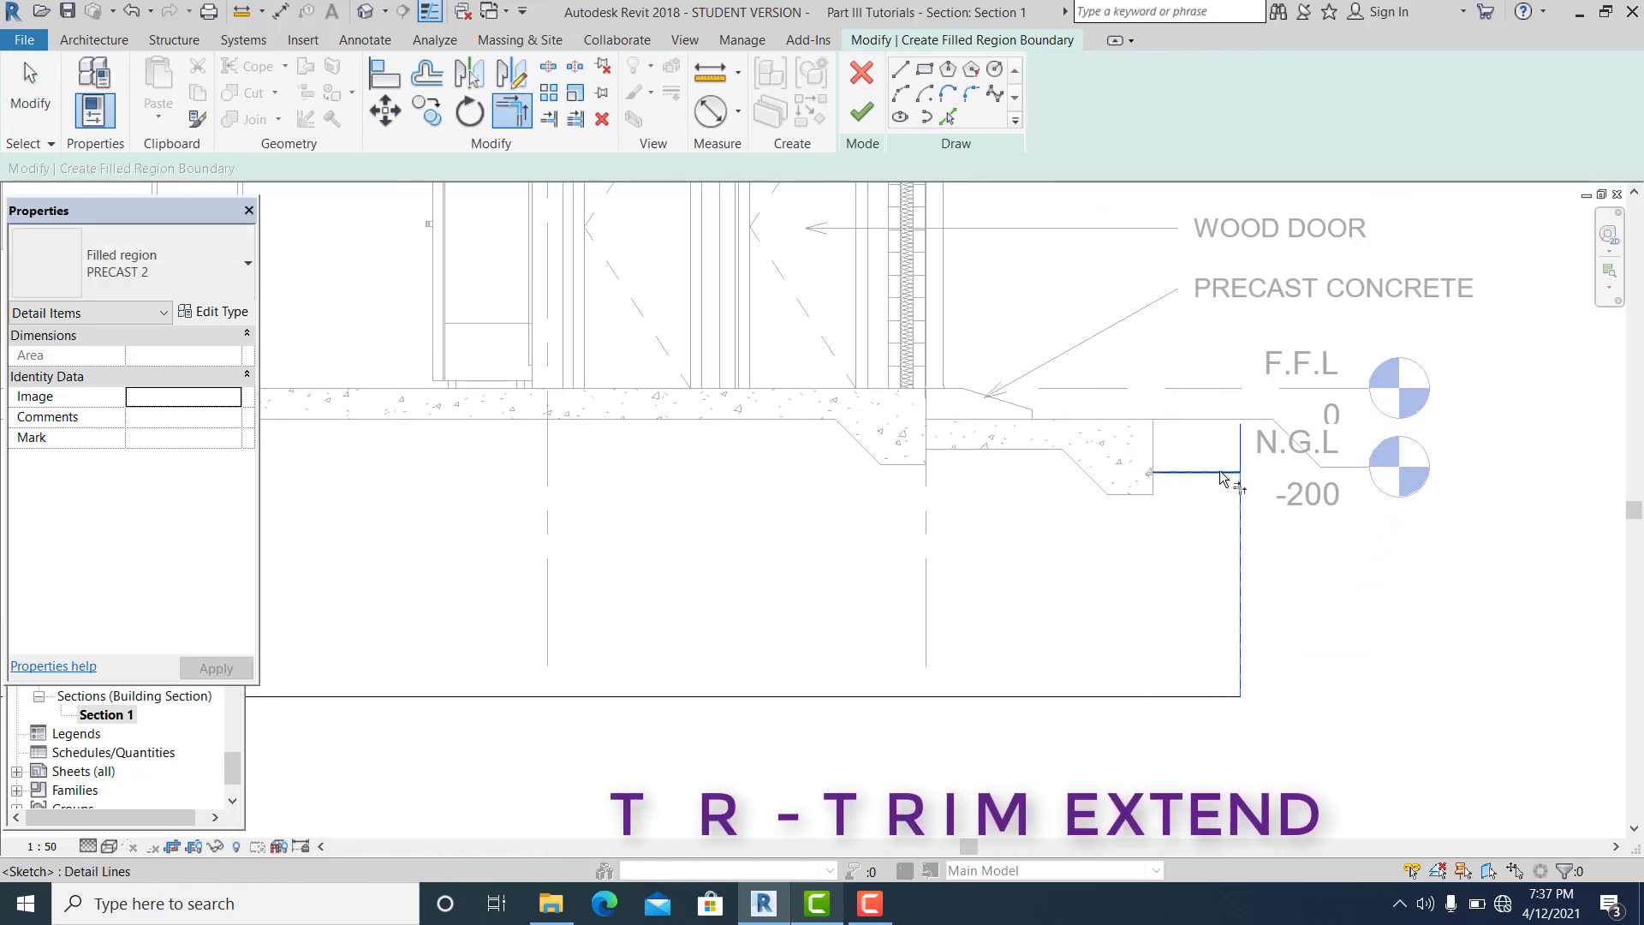
# - Draw a horizontal boundary line from the grid 4 footing's outer face to the boundary's vertical edge on that side
pyautogui.scroll(-3, 1194, 557)
pyautogui.moveTo(264, 611); pyautogui.dragTo(674, 630, button='middle')
pyautogui.scroll(1, 673, 628)
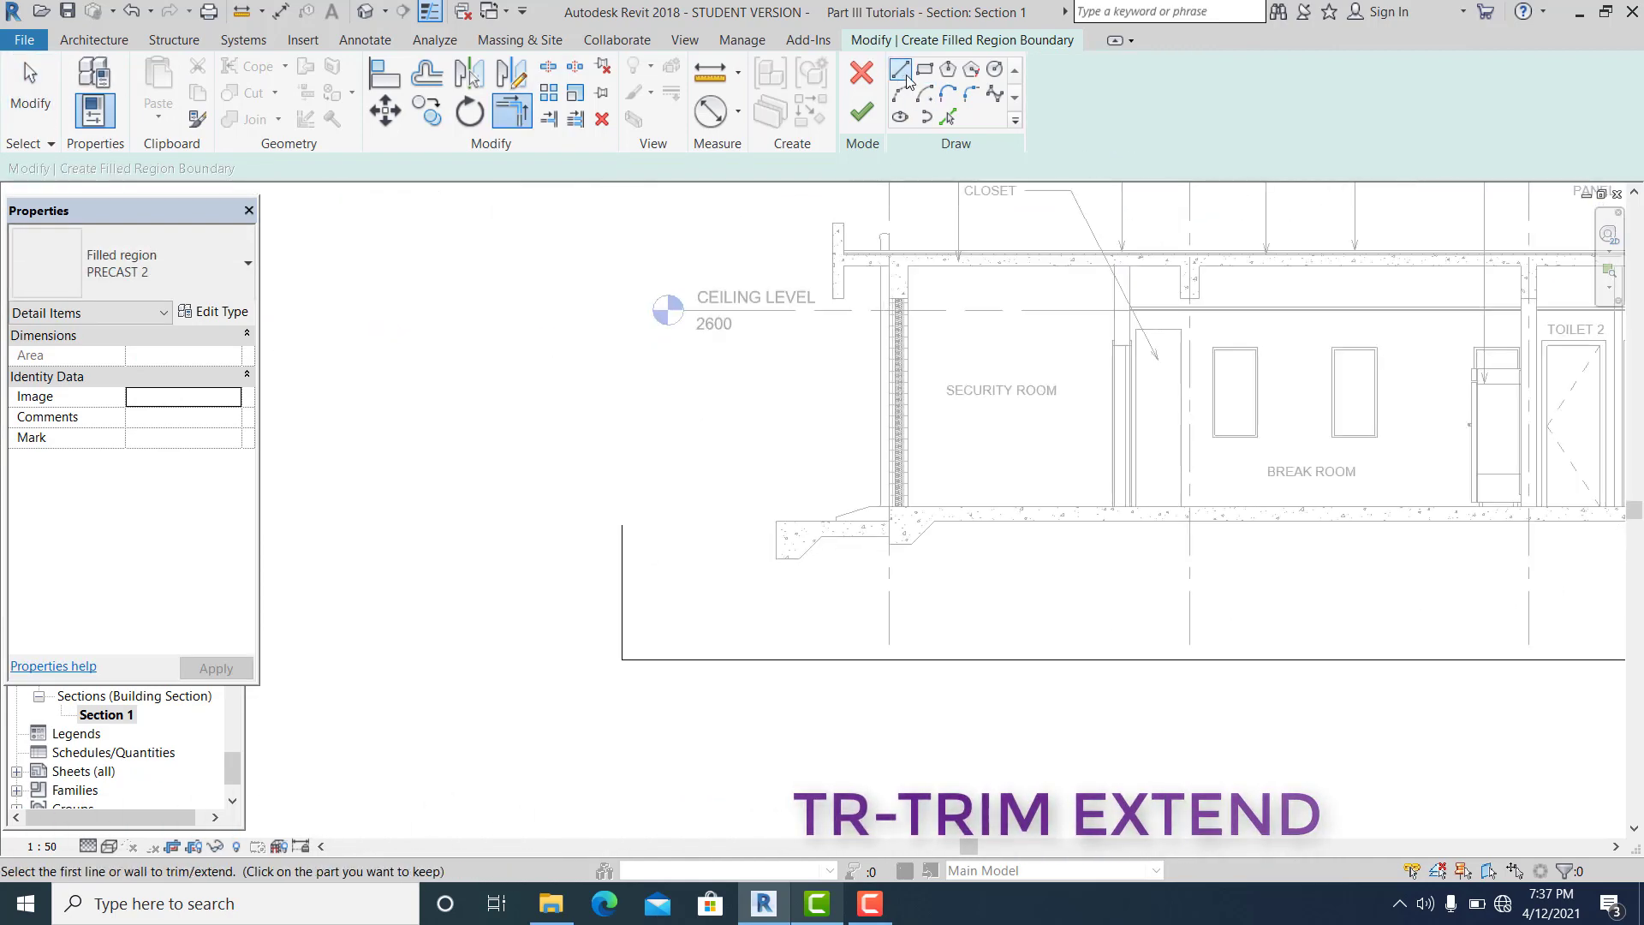
pyautogui.click(900, 68)
pyautogui.scroll(4, 751, 533)
pyautogui.click(797, 543)
pyautogui.click(525, 543)
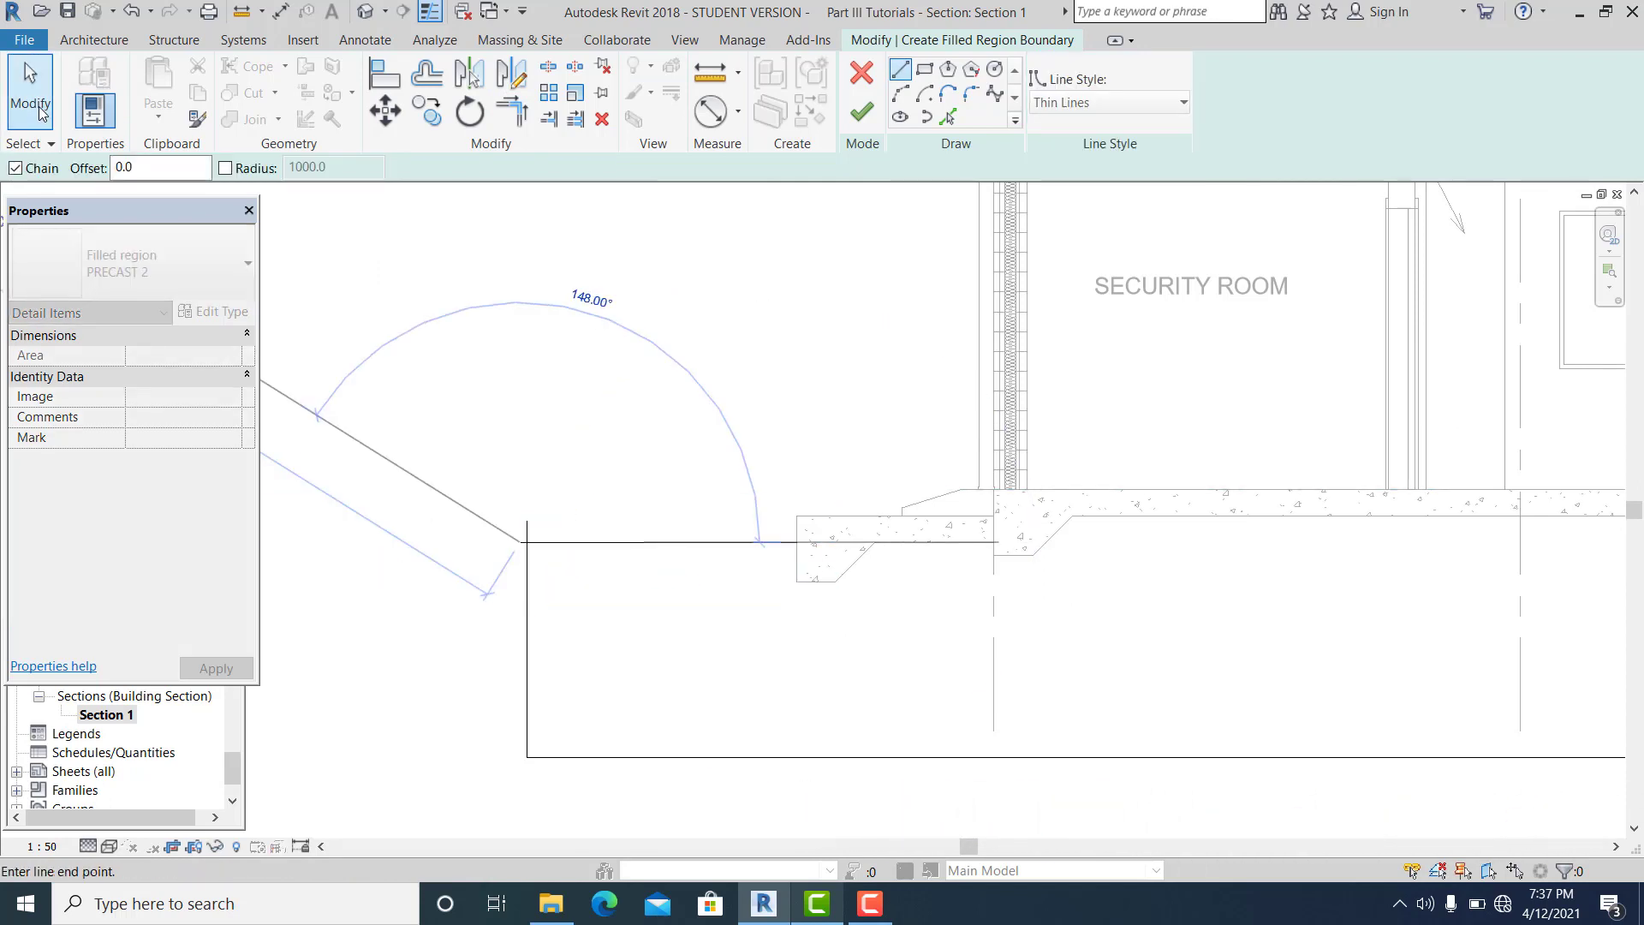
pyautogui.press('Escape')
pyautogui.press('Escape')
# - Trim the new horizontal line and the vertical edge beyond the grid 4 footing into a clean corner
pyautogui.press('t')
pyautogui.press('r')
pyautogui.click(561, 543)
pyautogui.click(526, 580)
pyautogui.scroll(-2, 416, 529)
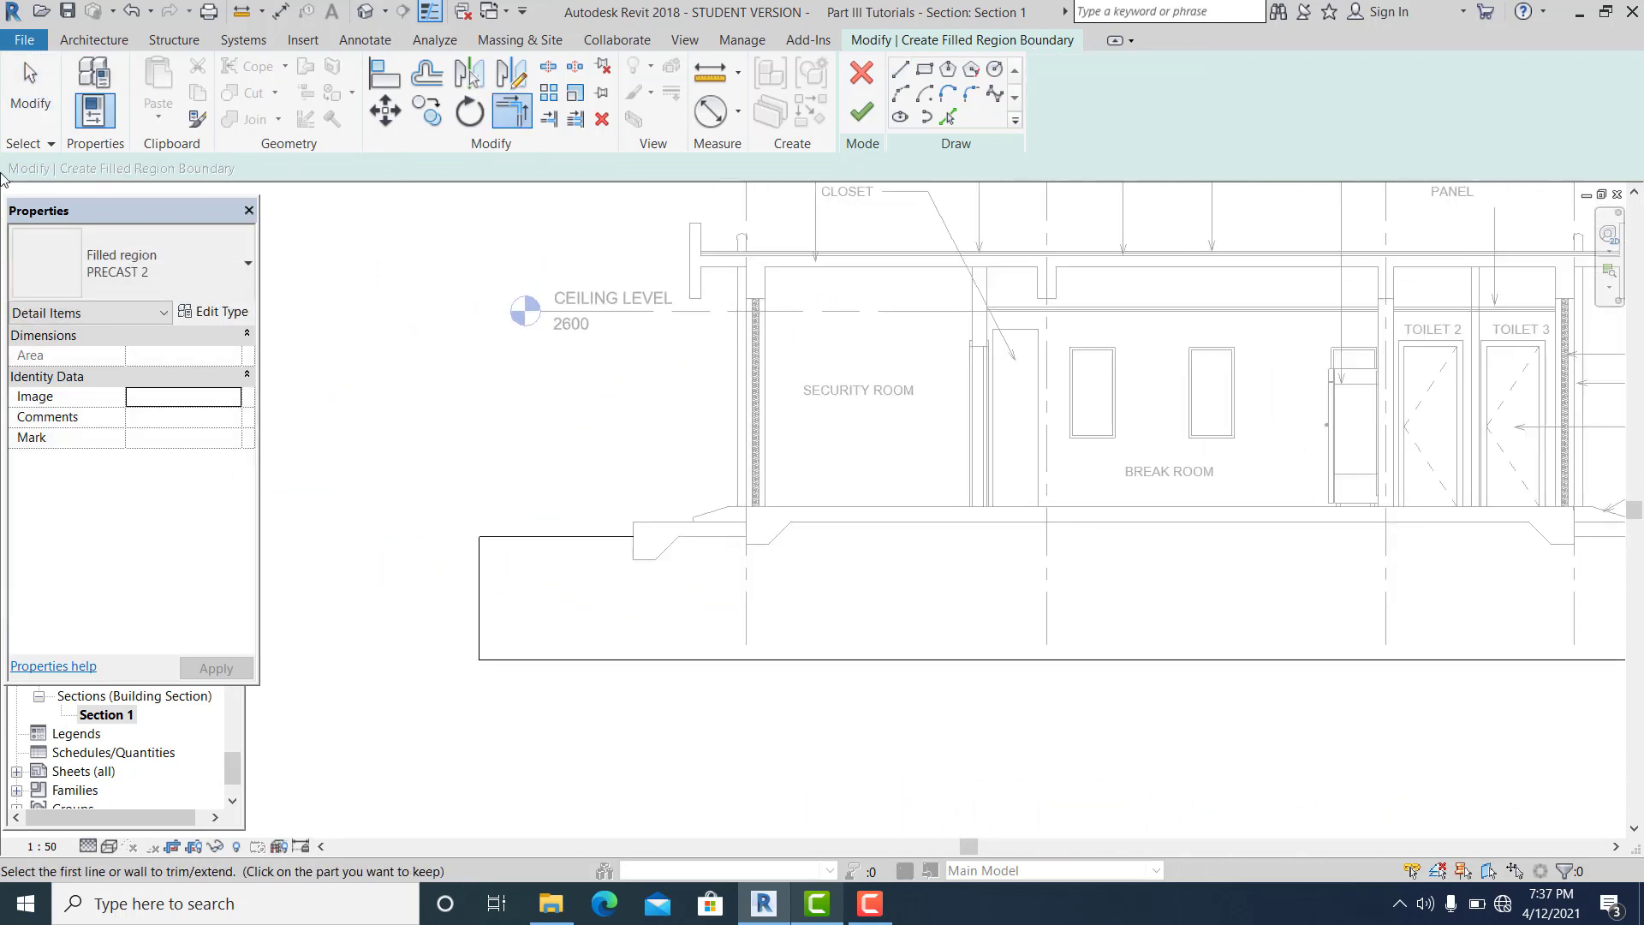
# - Trace the undersides of the grid 4 footing, the floor slab and the grid 1 footing with picked boundary lines
pyautogui.press('Escape')
pyautogui.scroll(3, 608, 537)
pyautogui.click(665, 569)
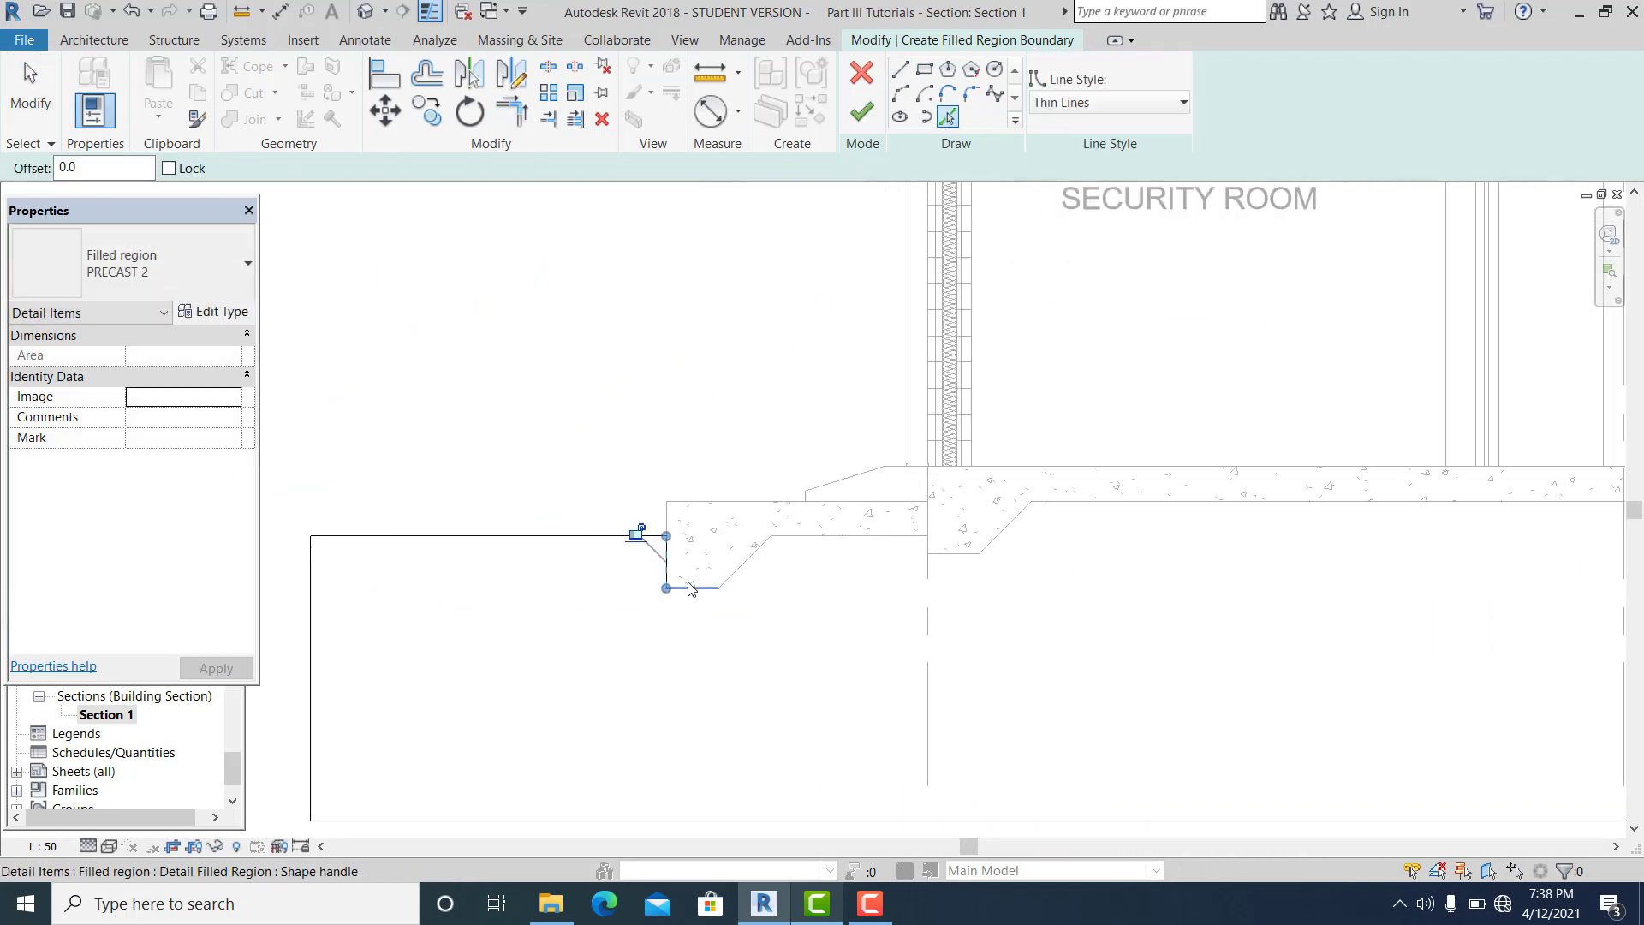
pyautogui.scroll(2, 940, 555)
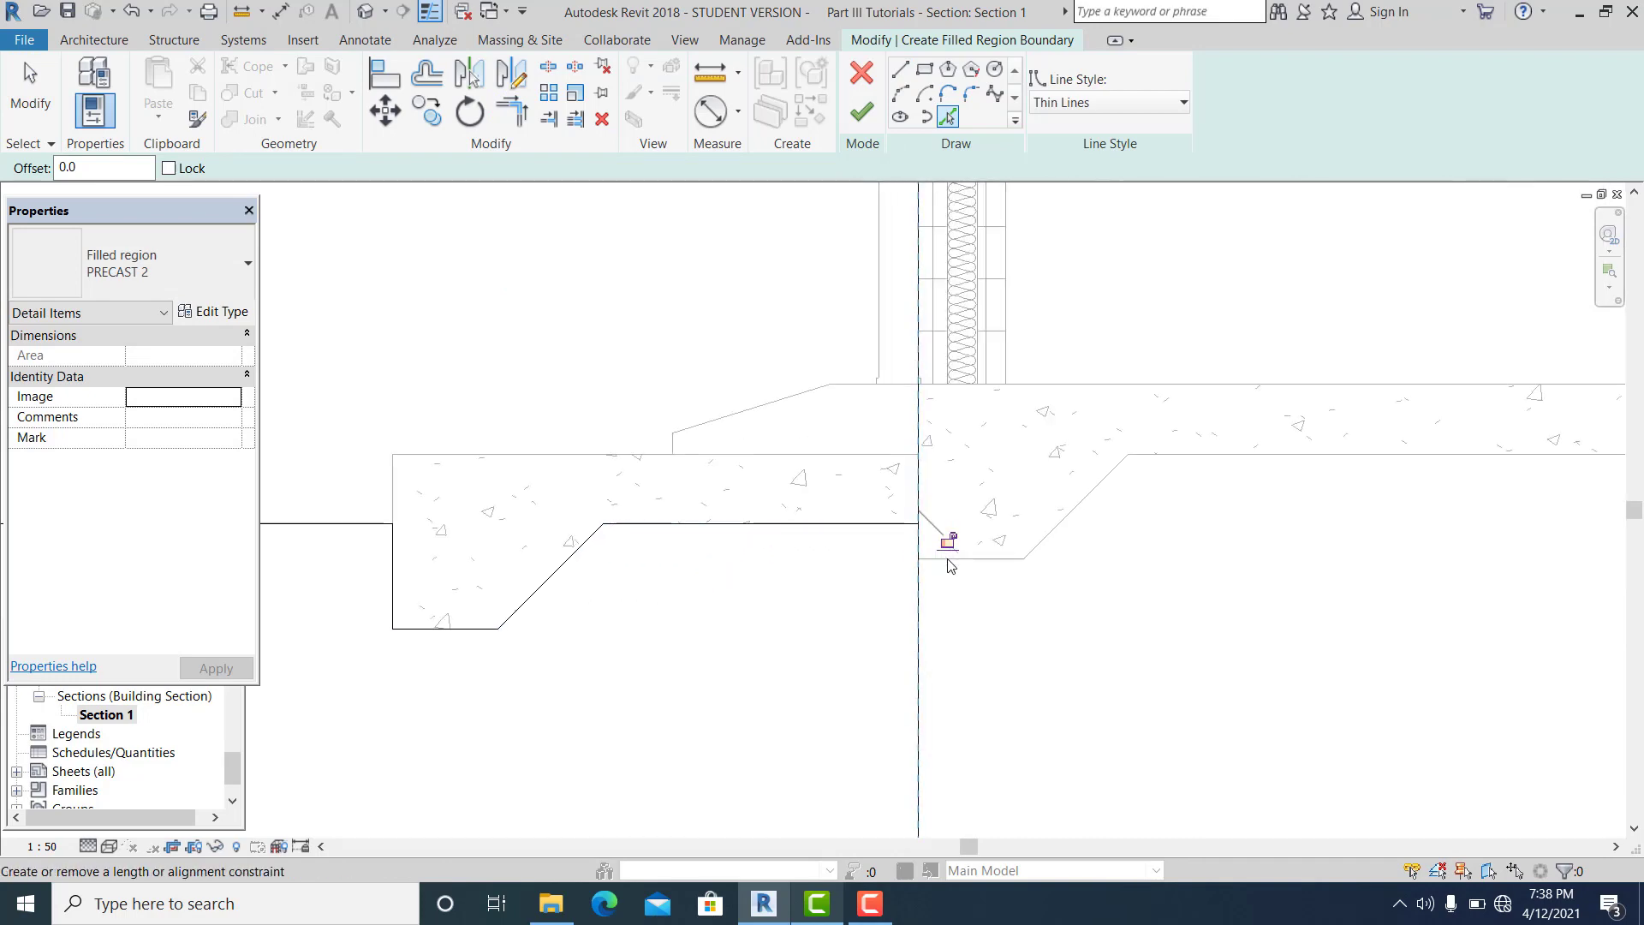
pyautogui.scroll(-4, 948, 548)
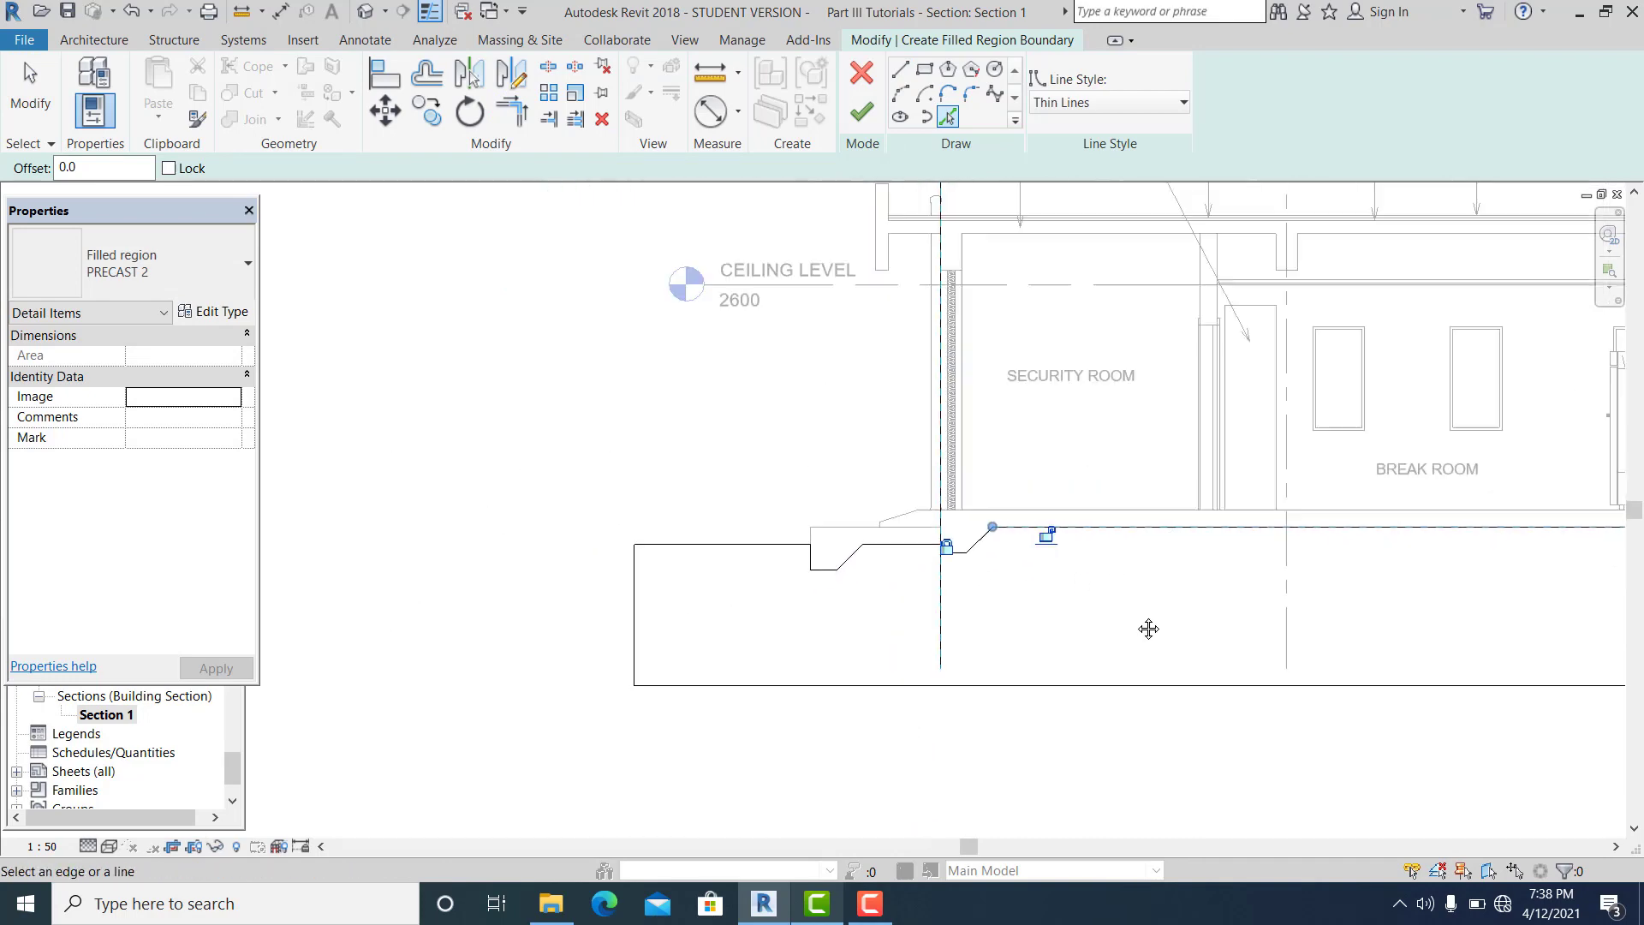
pyautogui.moveTo(1149, 627); pyautogui.dragTo(412, 639, button='middle')
pyautogui.scroll(3, 1220, 541)
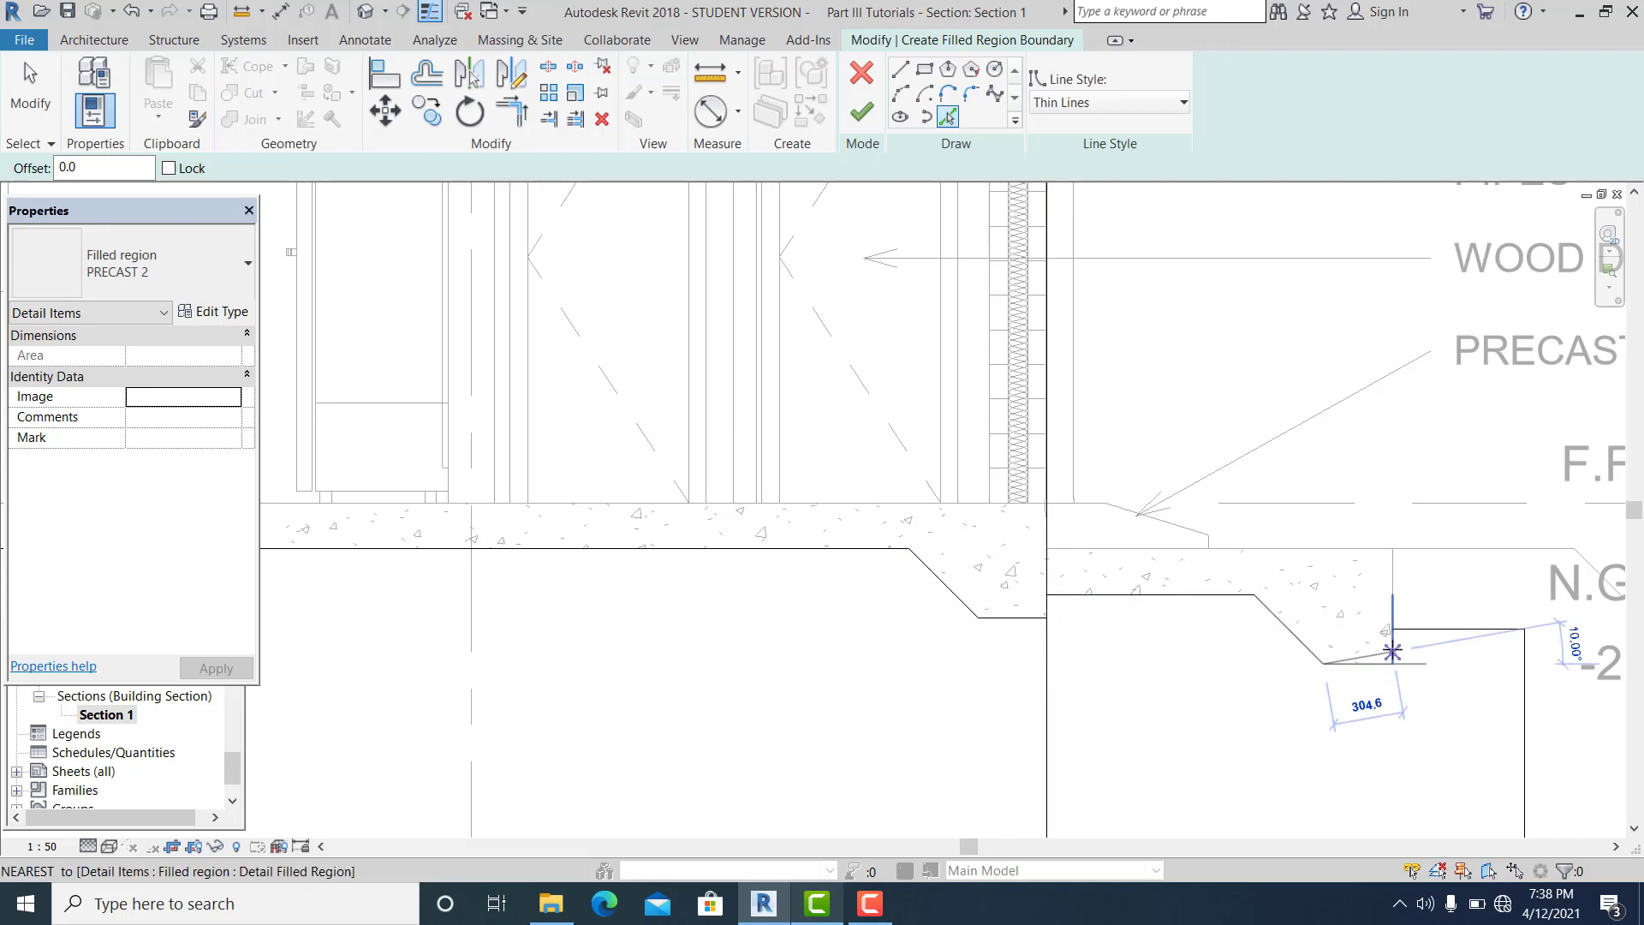
# - Draw a vertical boundary line along the grid 1 footing's outer face from its bottom corner up to the horizontal ground line
pyautogui.moveTo(1393, 651); pyautogui.dragTo(1533, 681)
pyautogui.press('Escape')
pyautogui.scroll(2, 1234, 630)
pyautogui.click(1470, 666)
pyautogui.click(907, 71)
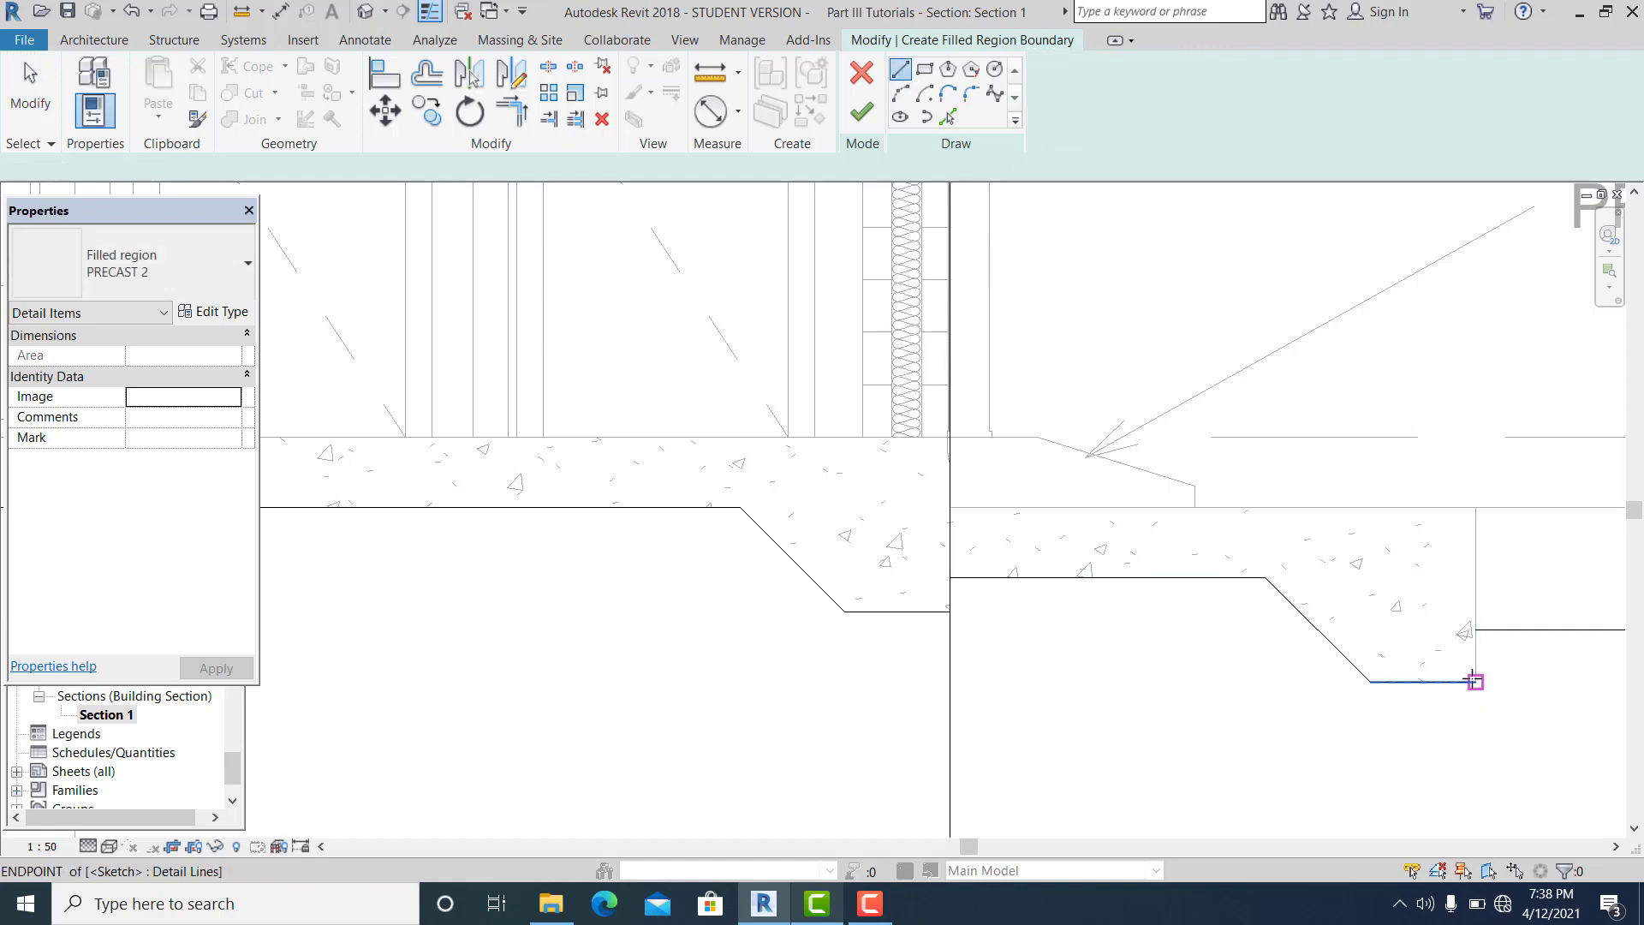
pyautogui.click(1475, 682)
pyautogui.click(1476, 630)
# - Trim the vertical boundary lines at grids 1 and 4 into clean corners with the adjoining footing and slab underside lines
pyautogui.click(55, 89)
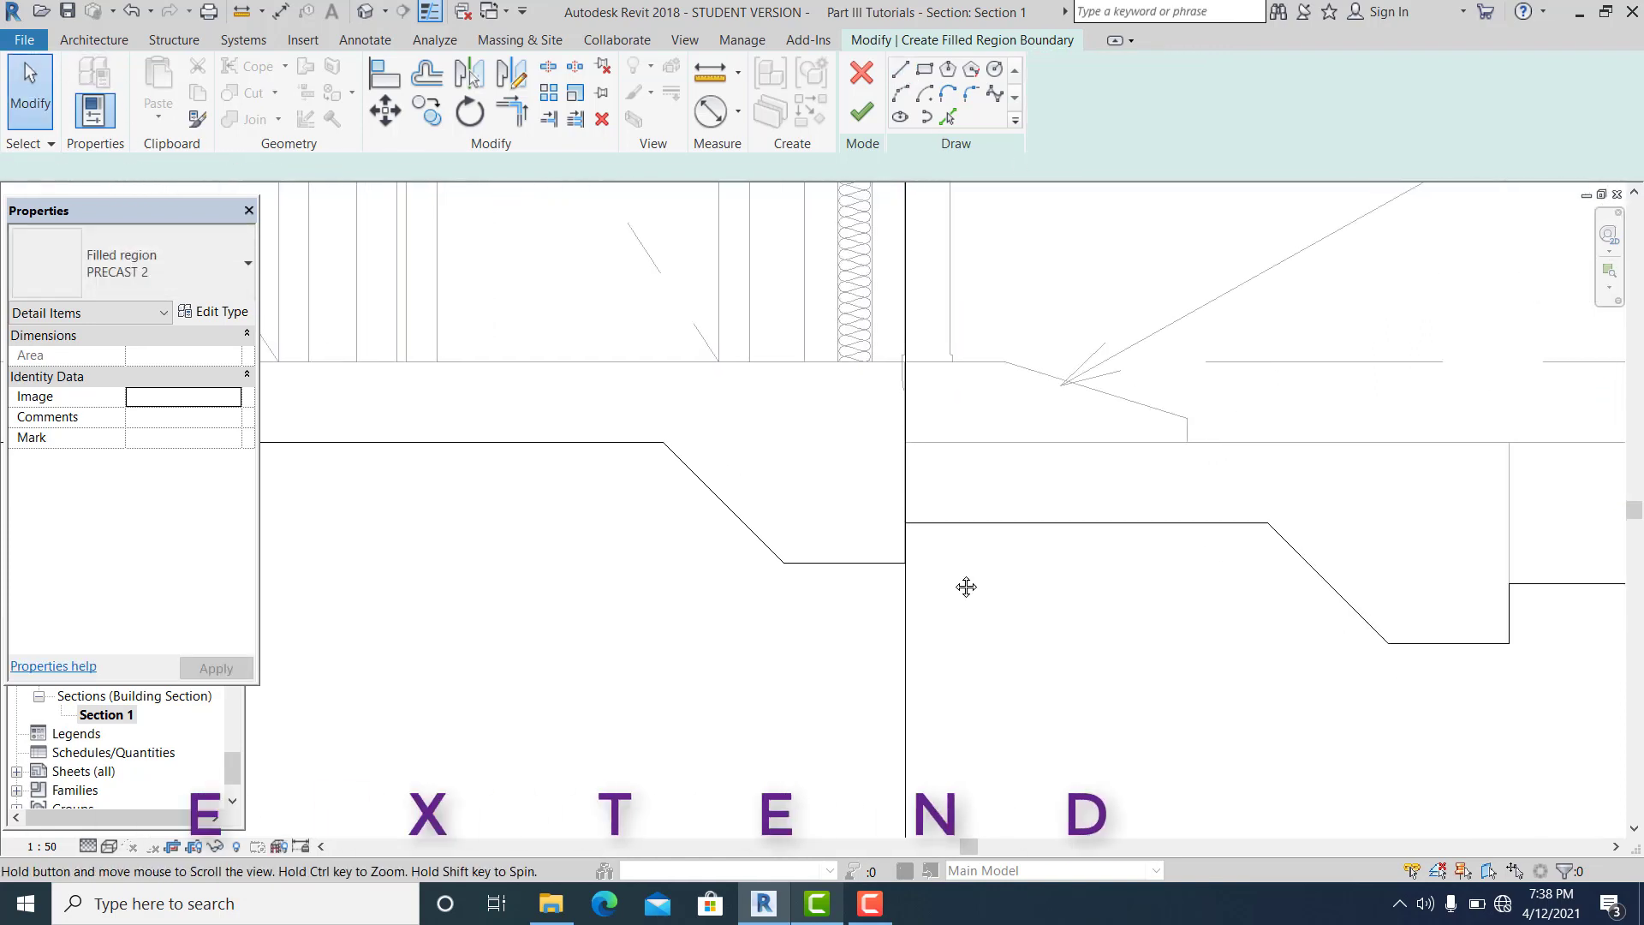
pyautogui.press('t')
pyautogui.press('r')
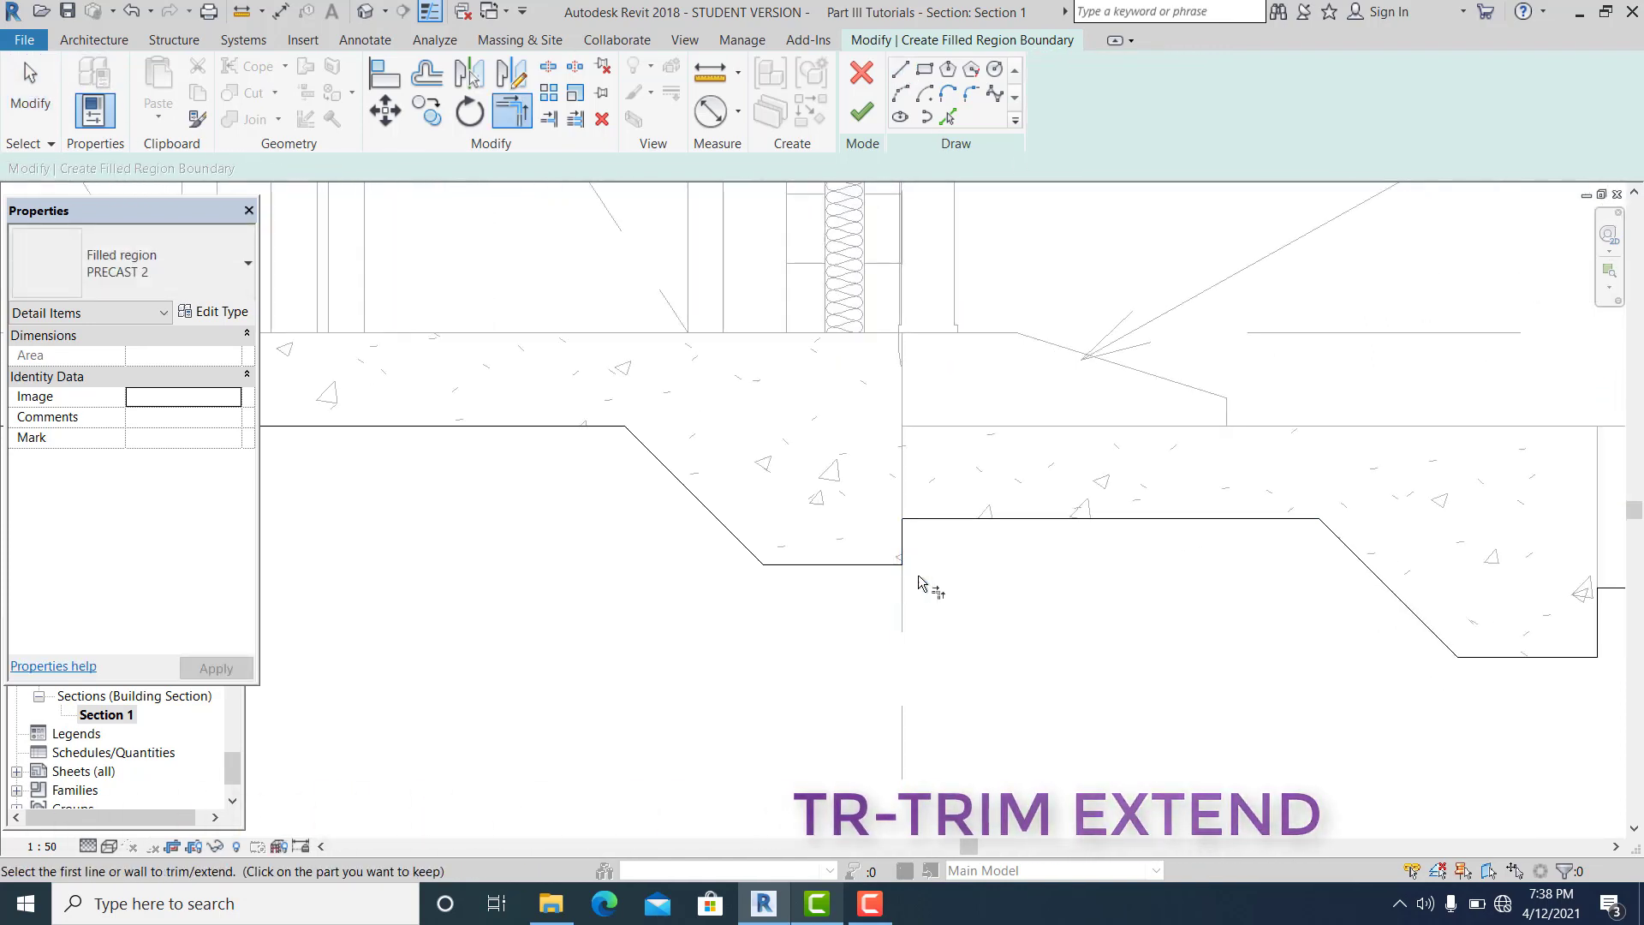
pyautogui.scroll(-5, 925, 580)
pyautogui.scroll(4, 786, 637)
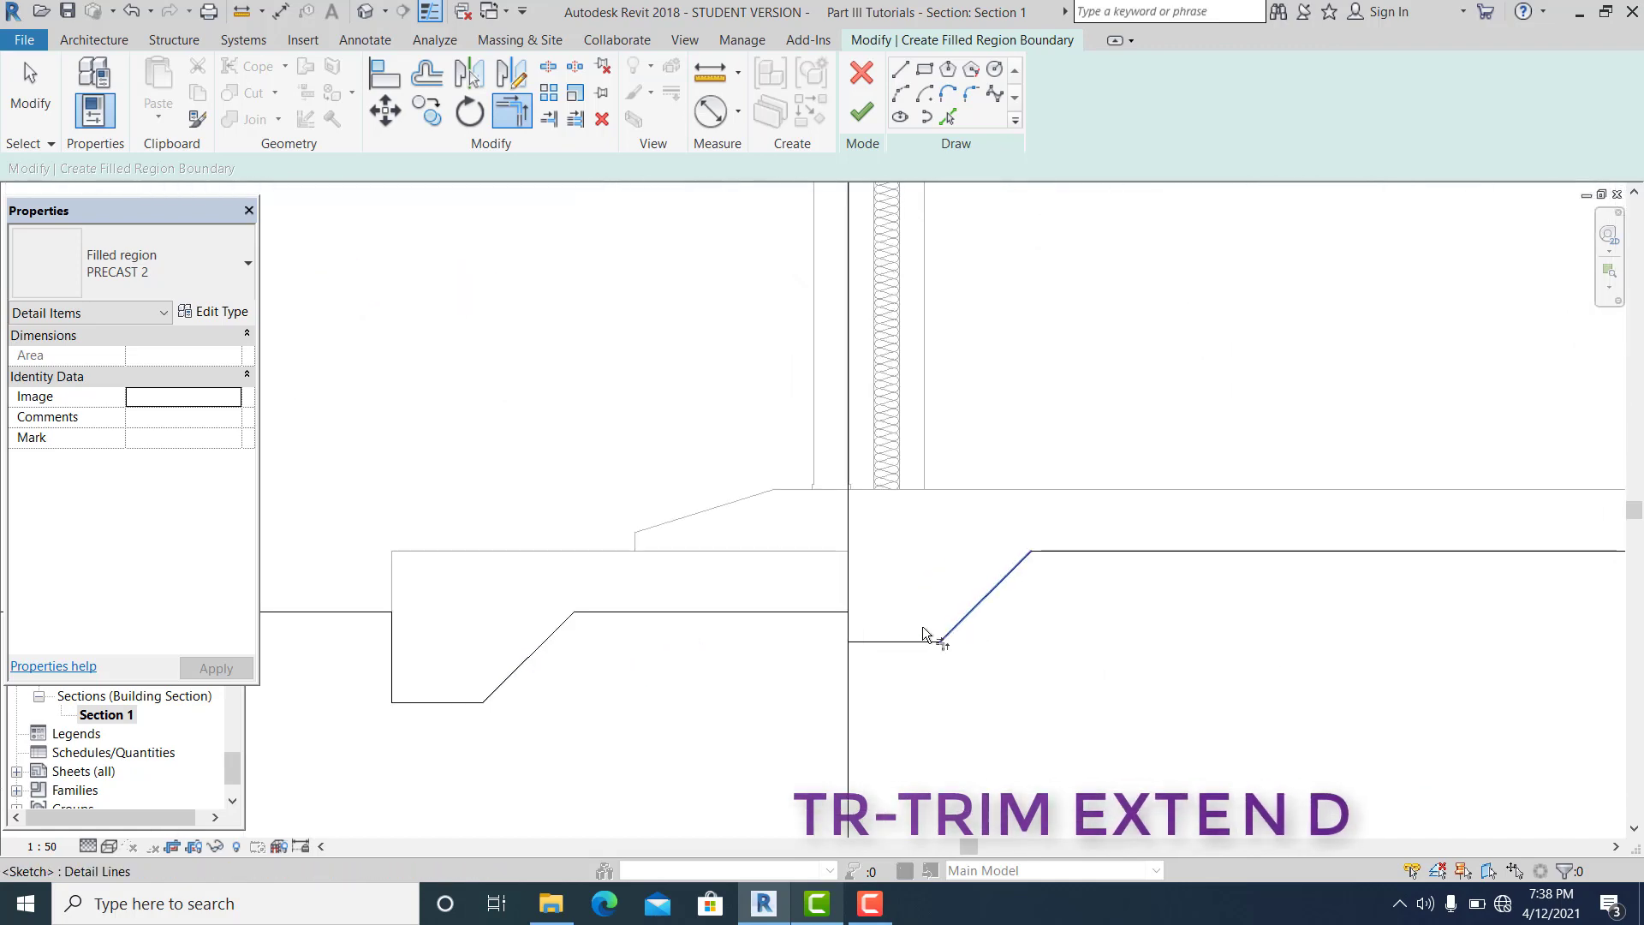
pyautogui.click(882, 647)
pyautogui.click(852, 630)
pyautogui.click(852, 626)
pyautogui.click(830, 614)
# - Finish the filled region sketch below the slab and footings and clear its selection
pyautogui.scroll(-3, 827, 613)
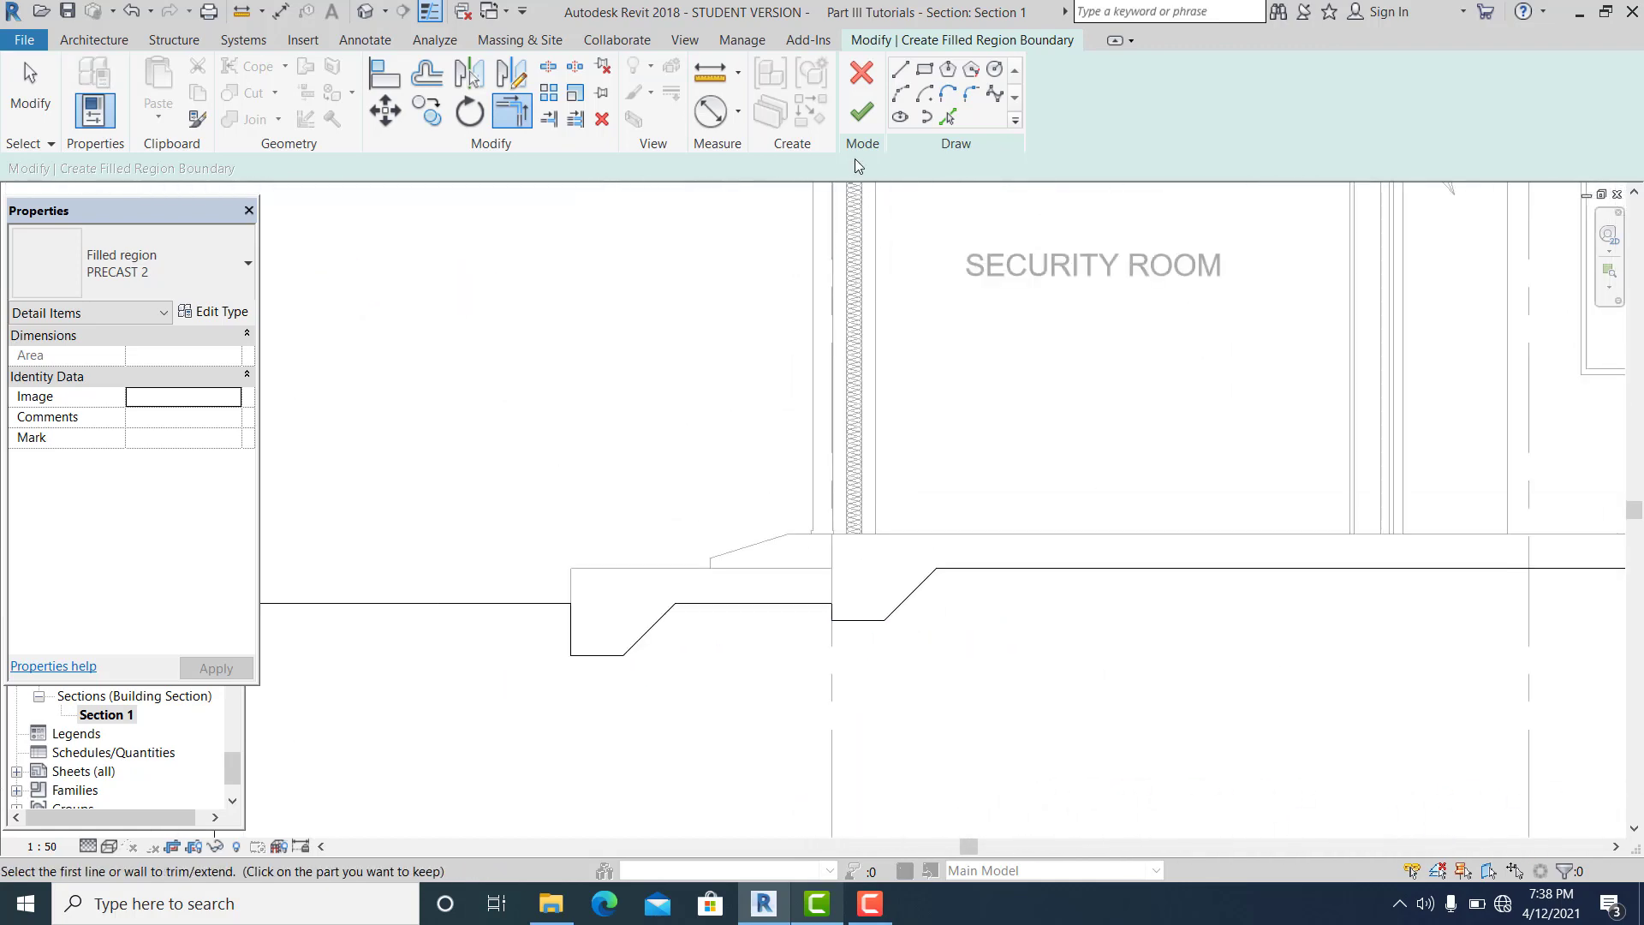
pyautogui.click(859, 112)
pyautogui.scroll(-2, 950, 325)
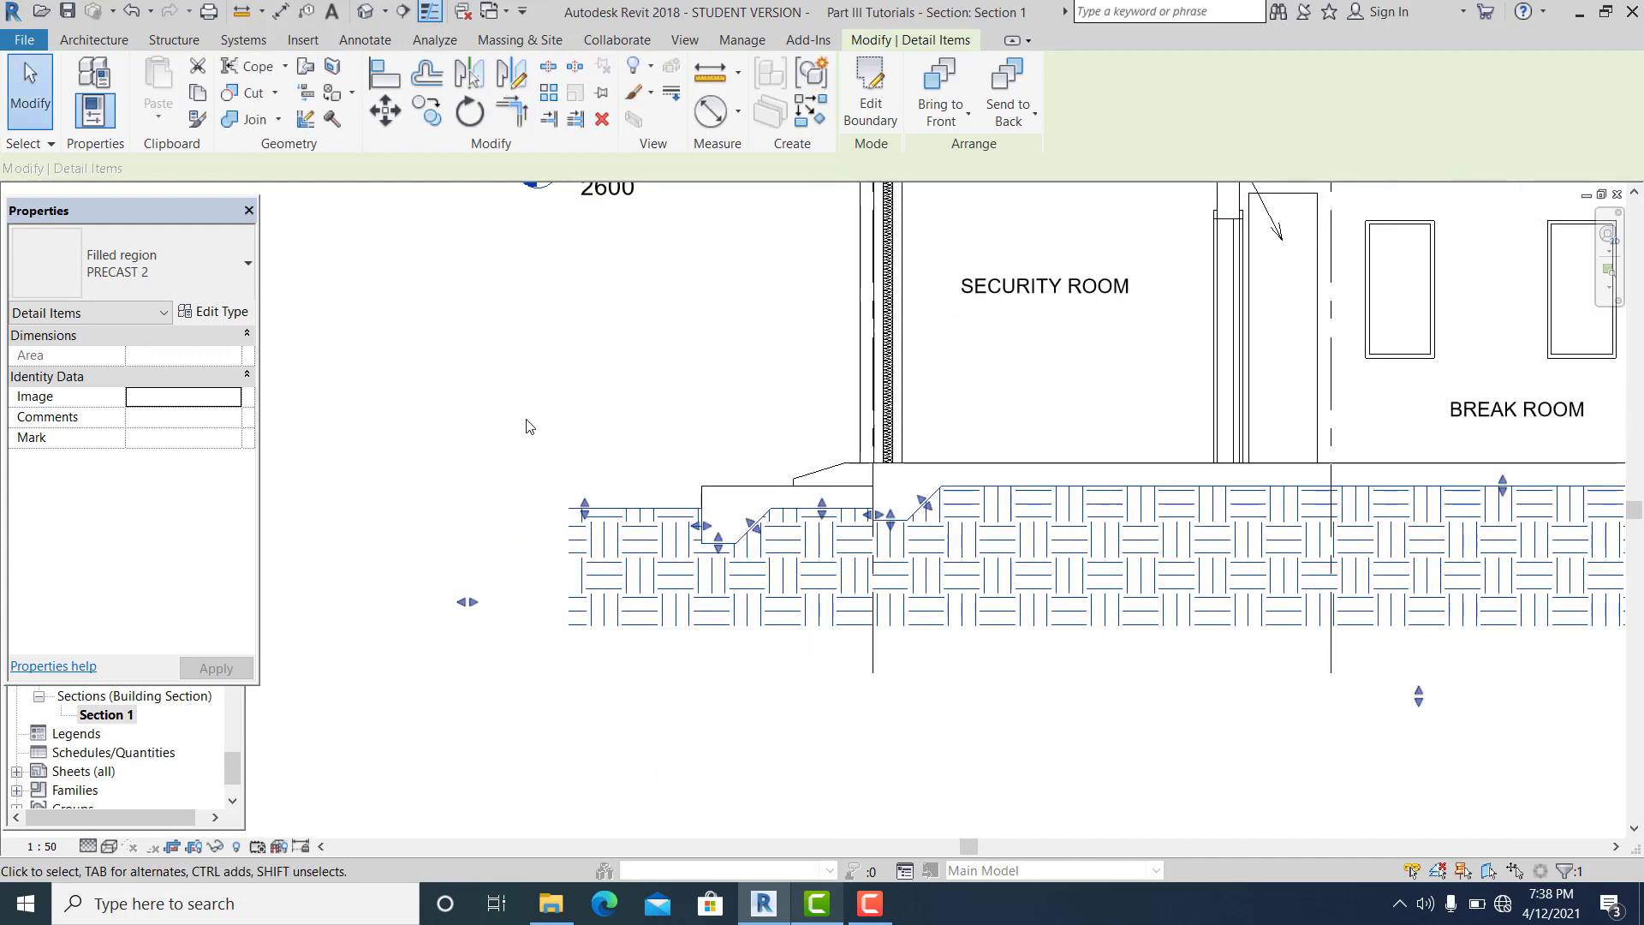
pyautogui.click(499, 382)
pyautogui.scroll(-4, 814, 488)
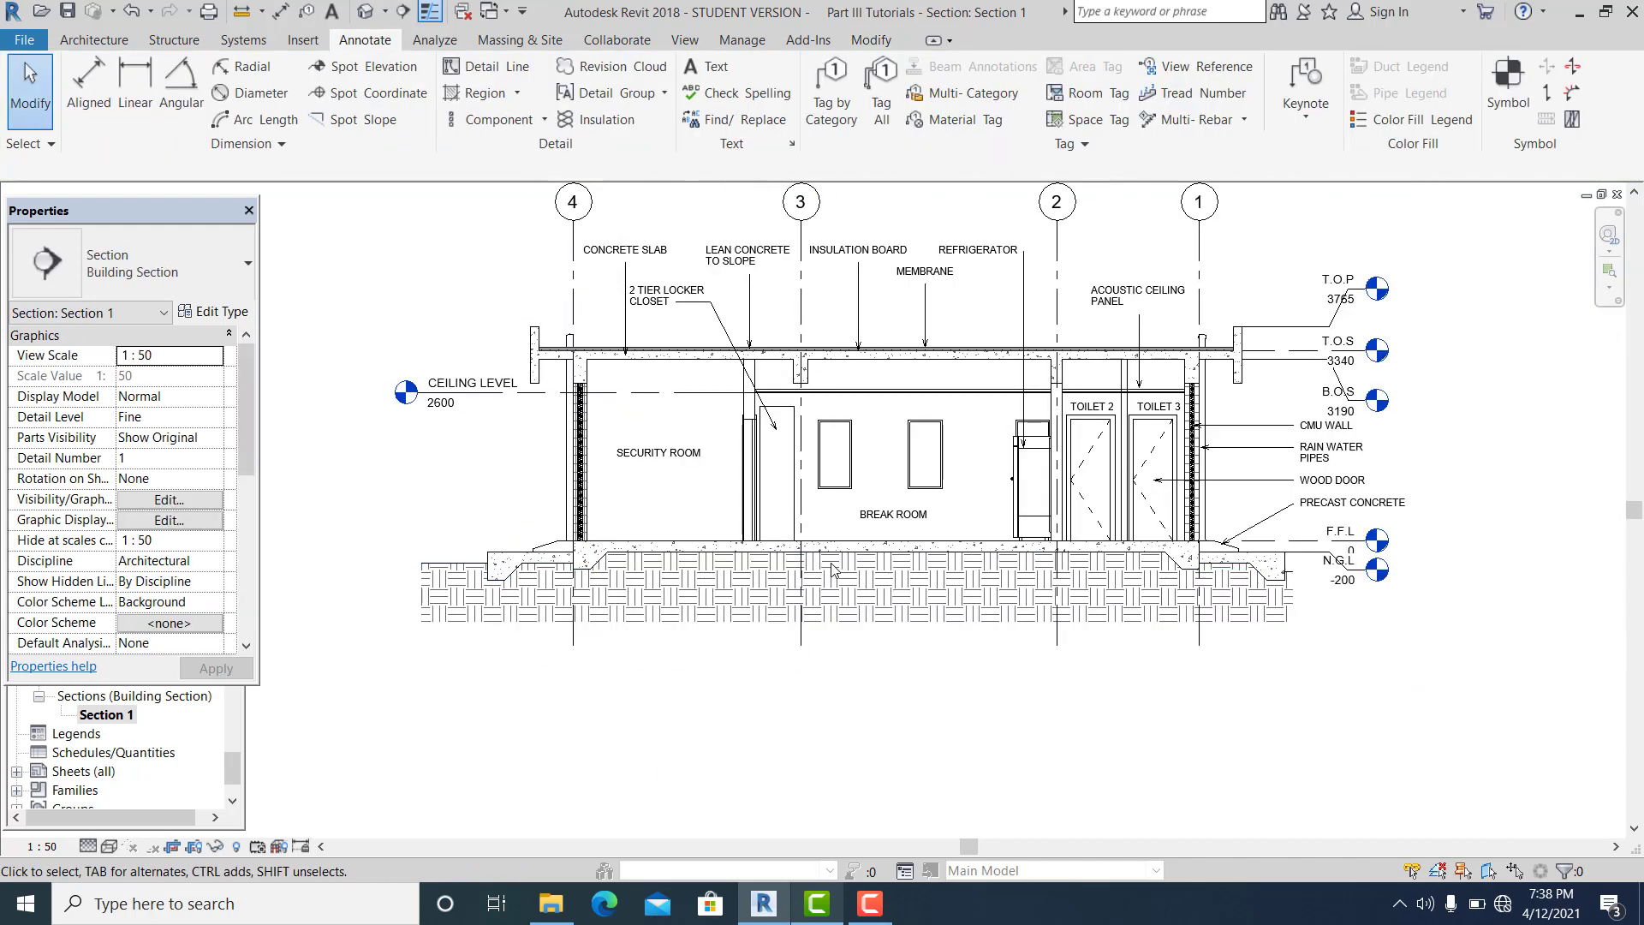
# - Examine the ground fill's outline beneath the footings and the roof layers above the rooms in the section
pyautogui.scroll(4, 943, 596)
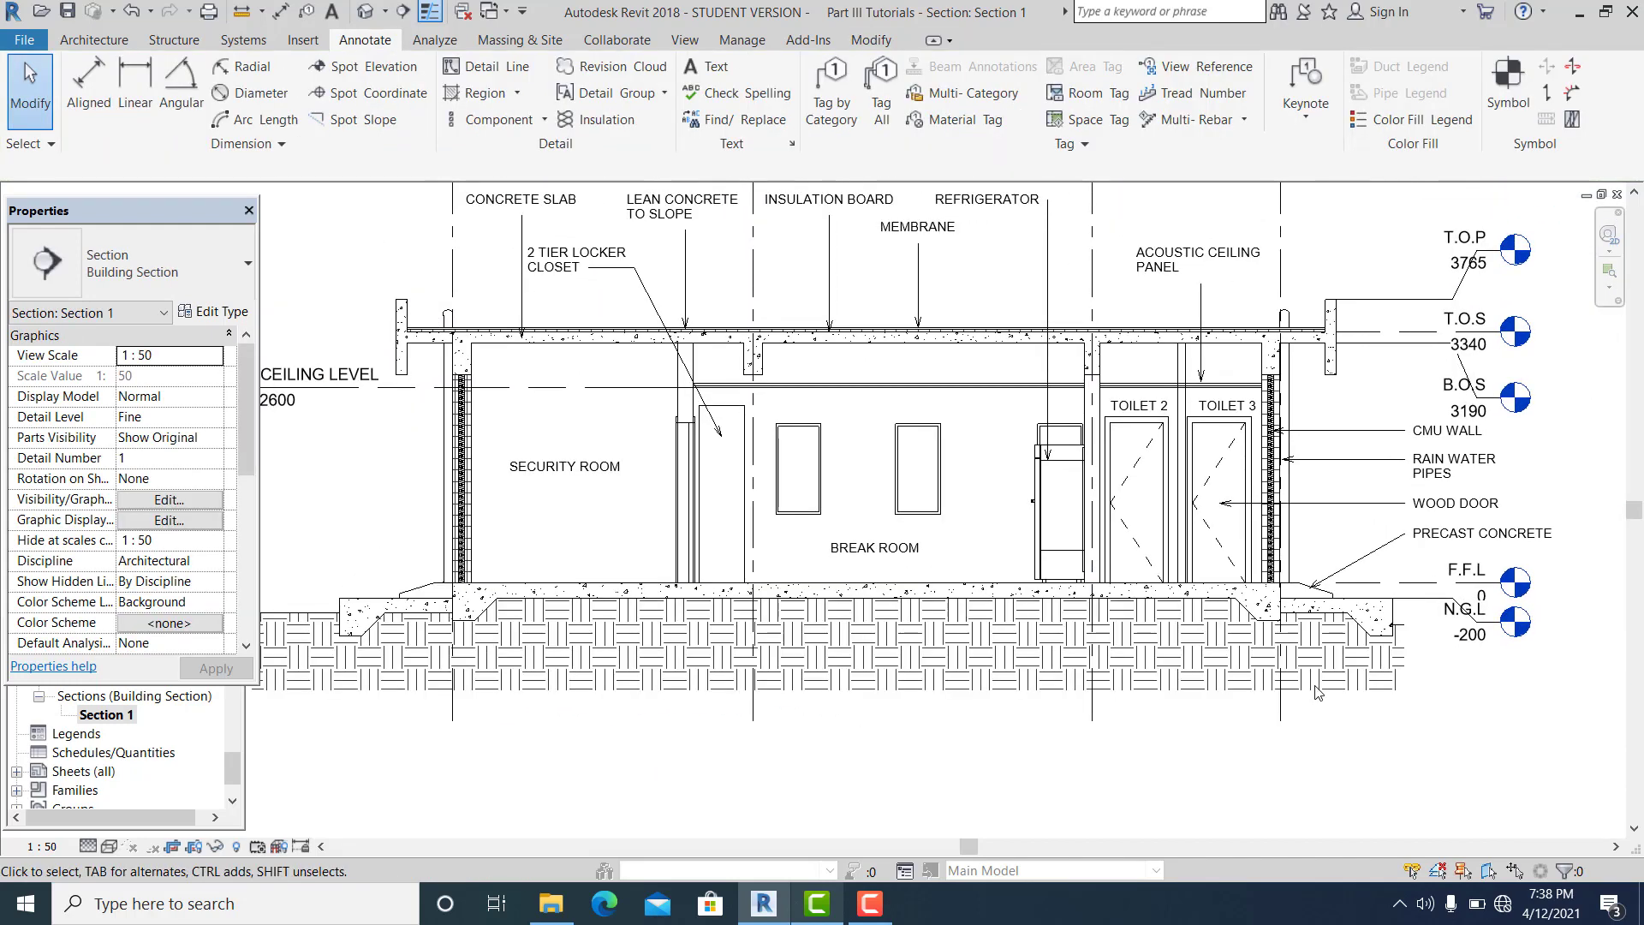
pyautogui.scroll(1, 1441, 643)
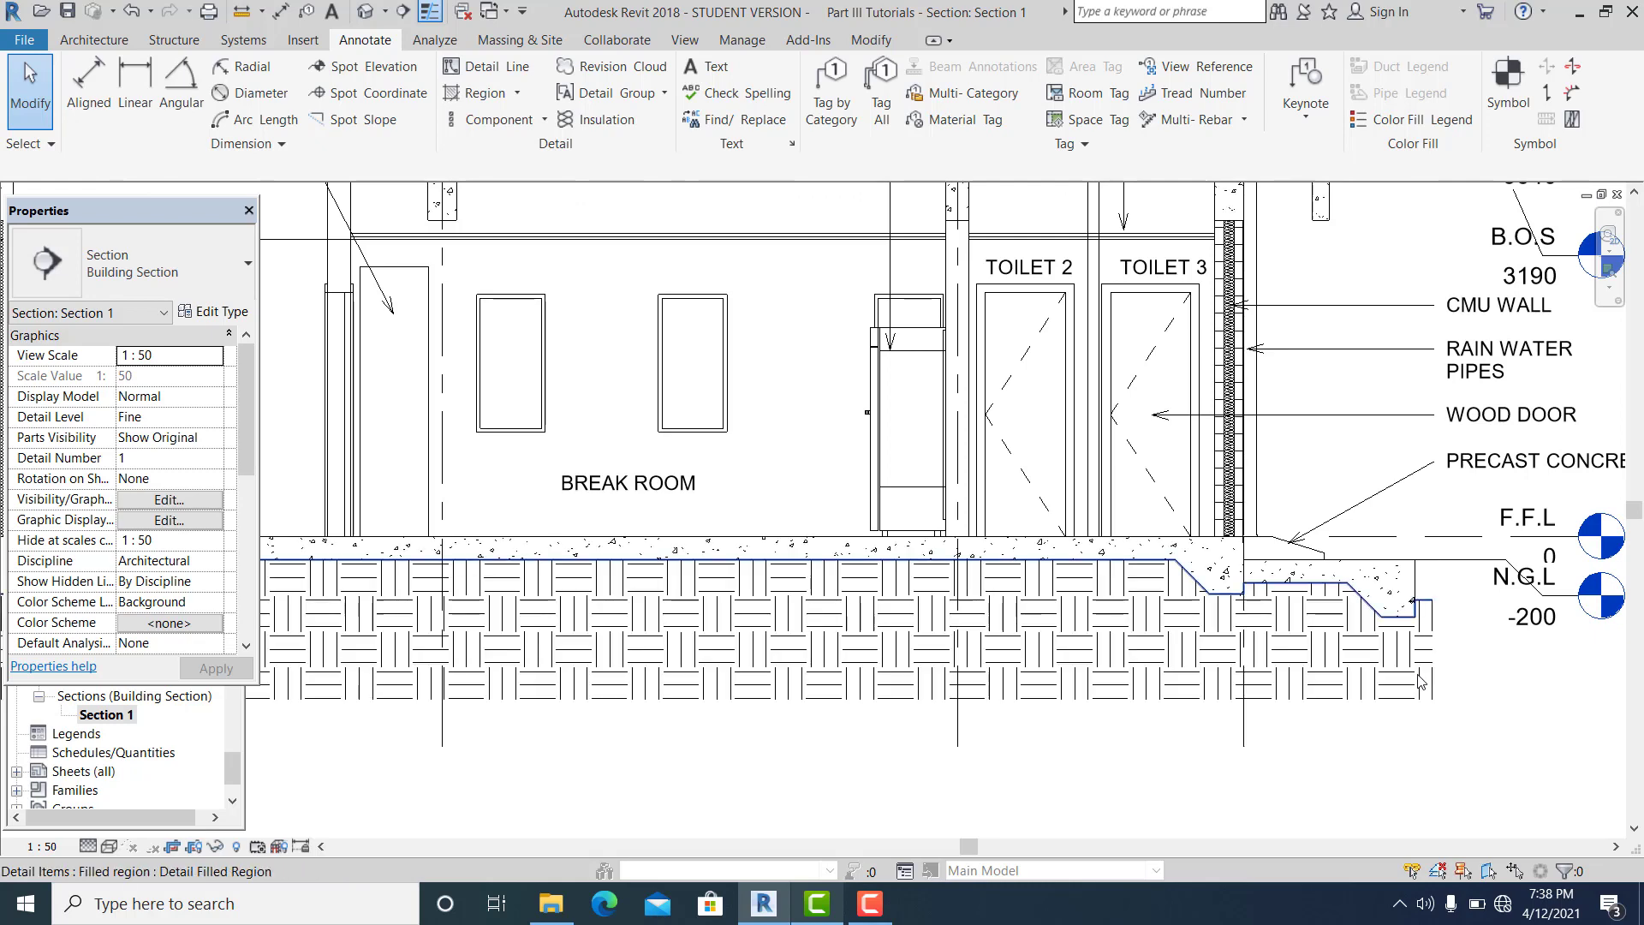
pyautogui.click(1418, 674)
pyautogui.scroll(-2, 1365, 676)
pyautogui.scroll(-3, 947, 529)
pyautogui.click(947, 519)
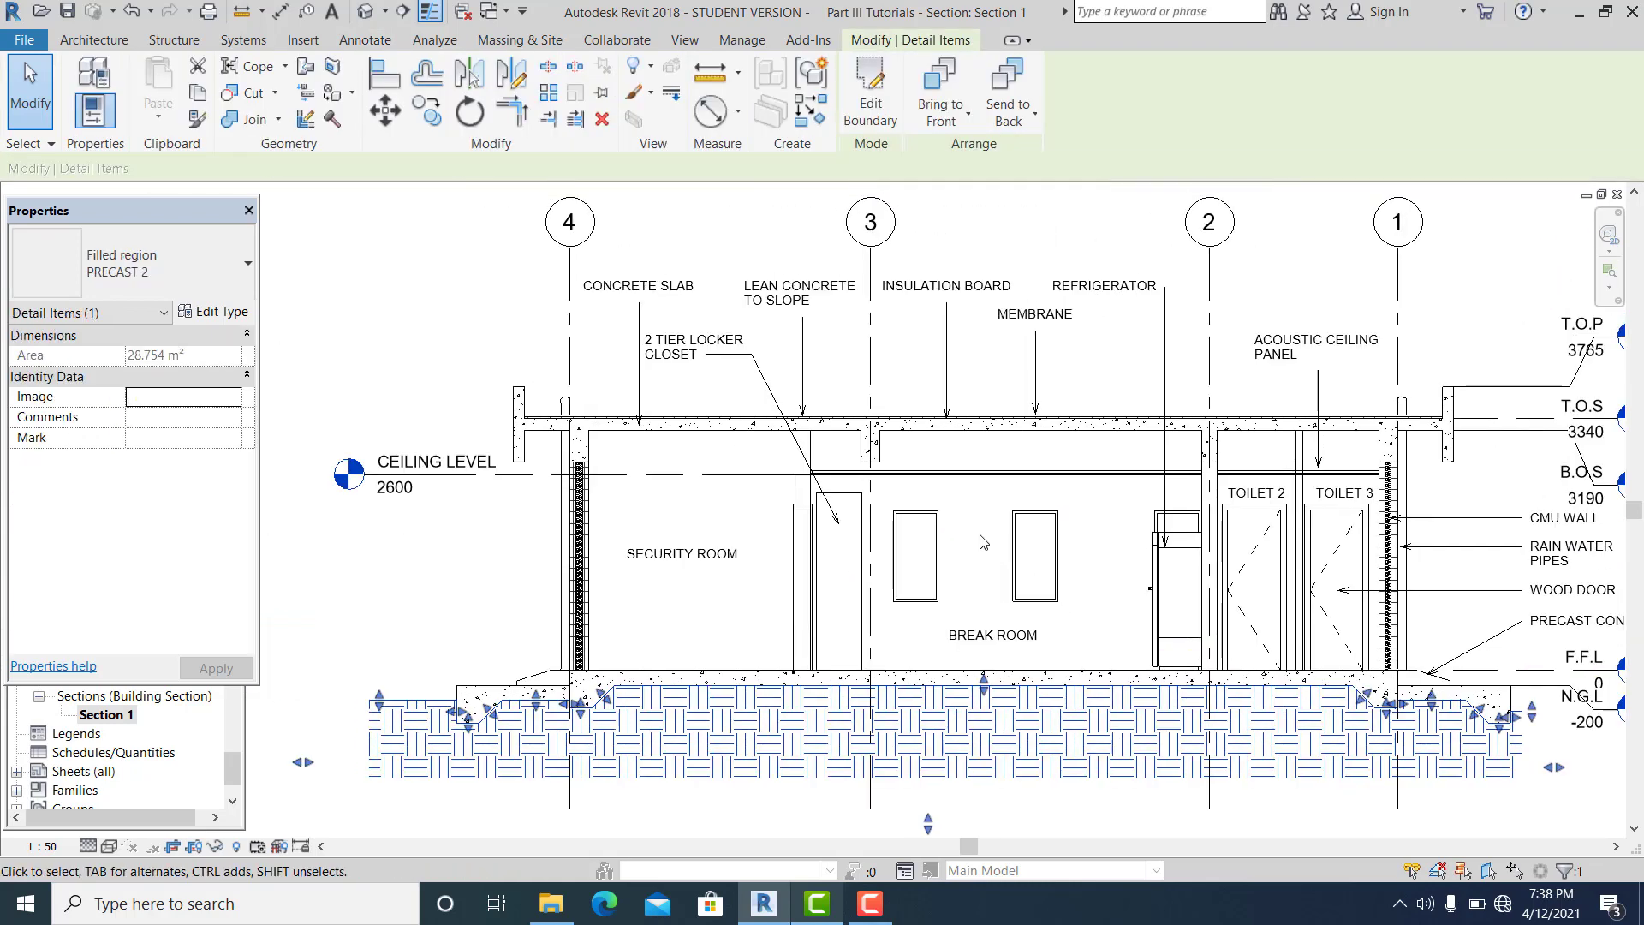
pyautogui.moveTo(947, 519); pyautogui.dragTo(909, 493, button='middle')
pyautogui.scroll(3, 1308, 374)
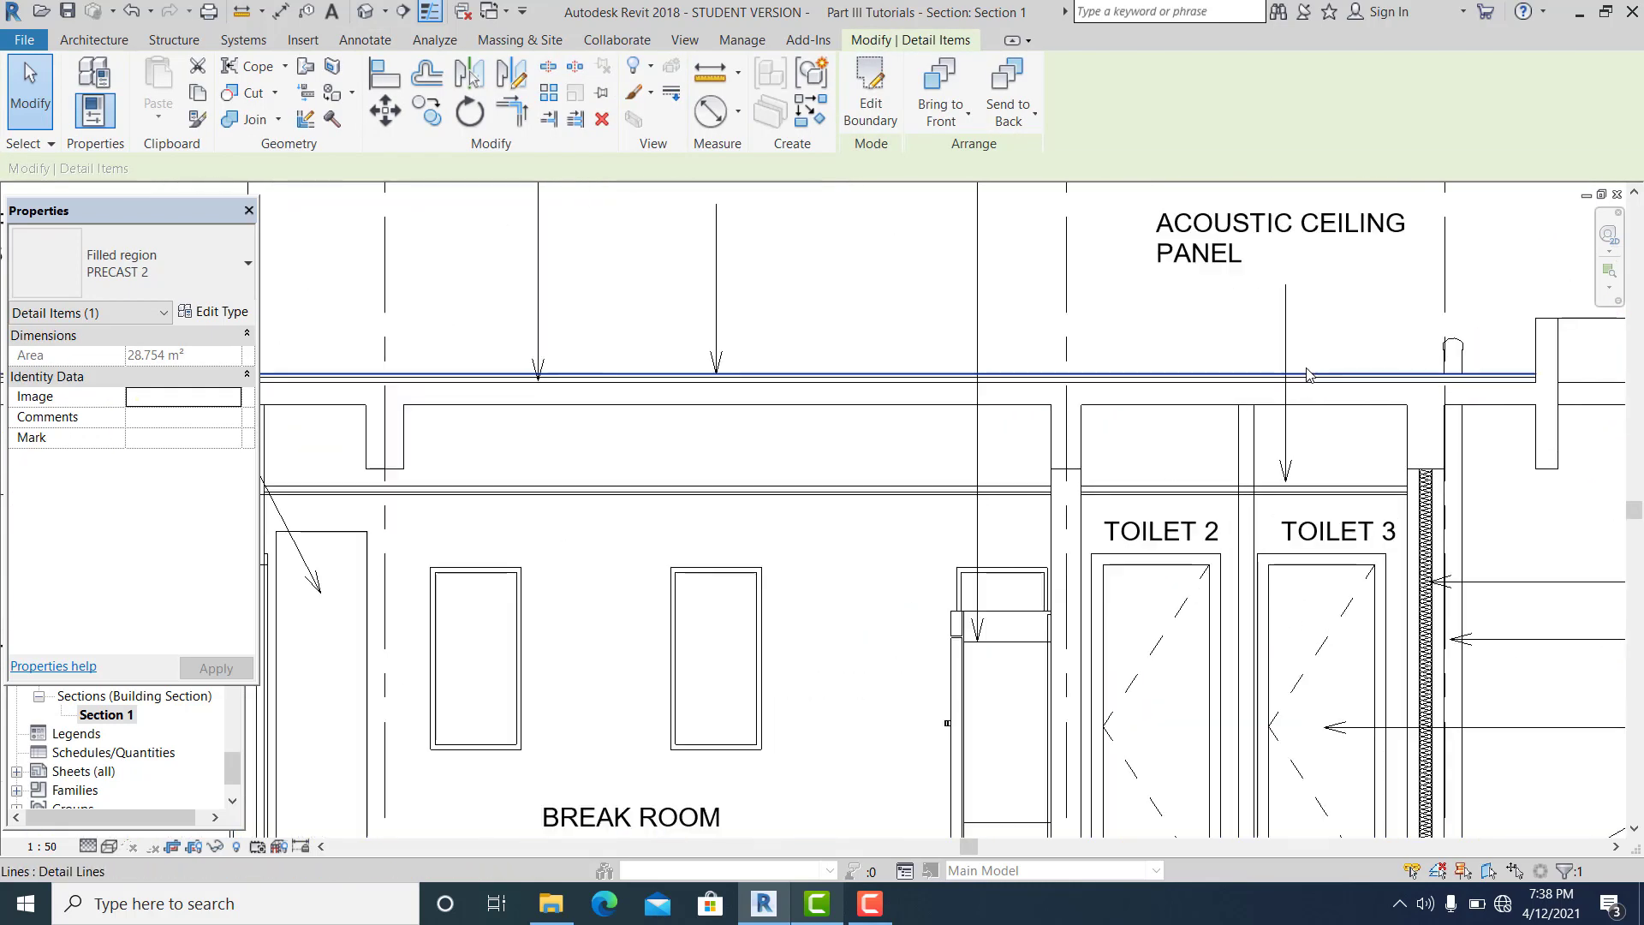
pyautogui.scroll(-3, 1268, 385)
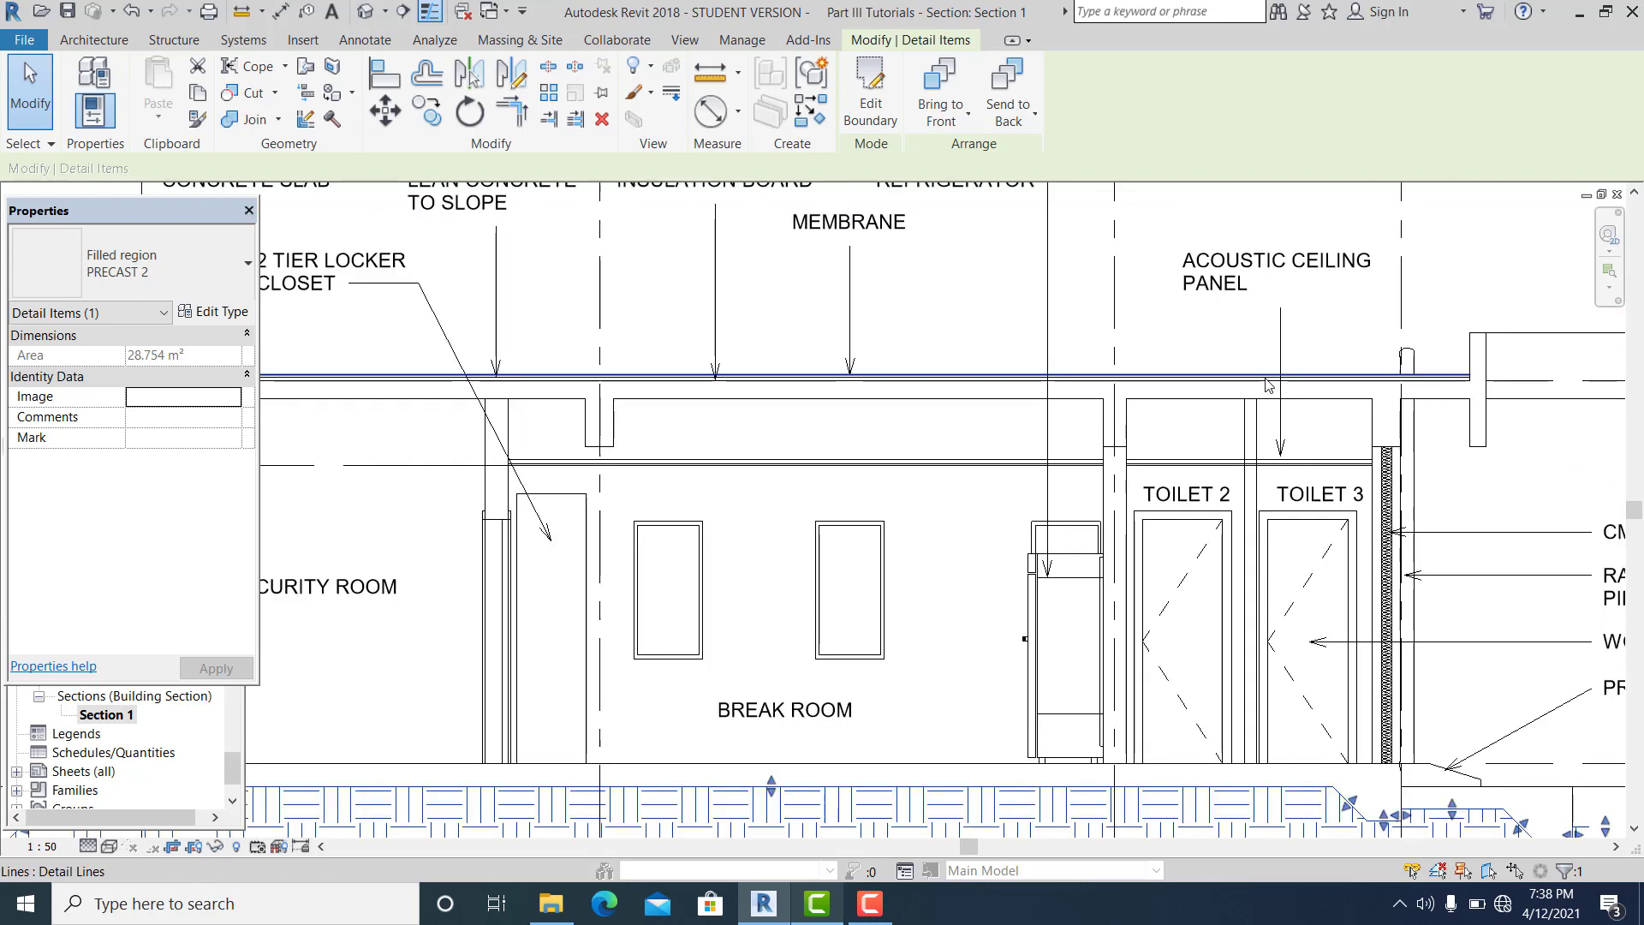
pyautogui.moveTo(621, 485); pyautogui.dragTo(755, 492, button='middle')
pyautogui.click(341, 607)
# - Examine the joint between the roof layers and the parapet near grid 4 up close
pyautogui.scroll(1, 413, 400)
pyautogui.scroll(3, 437, 396)
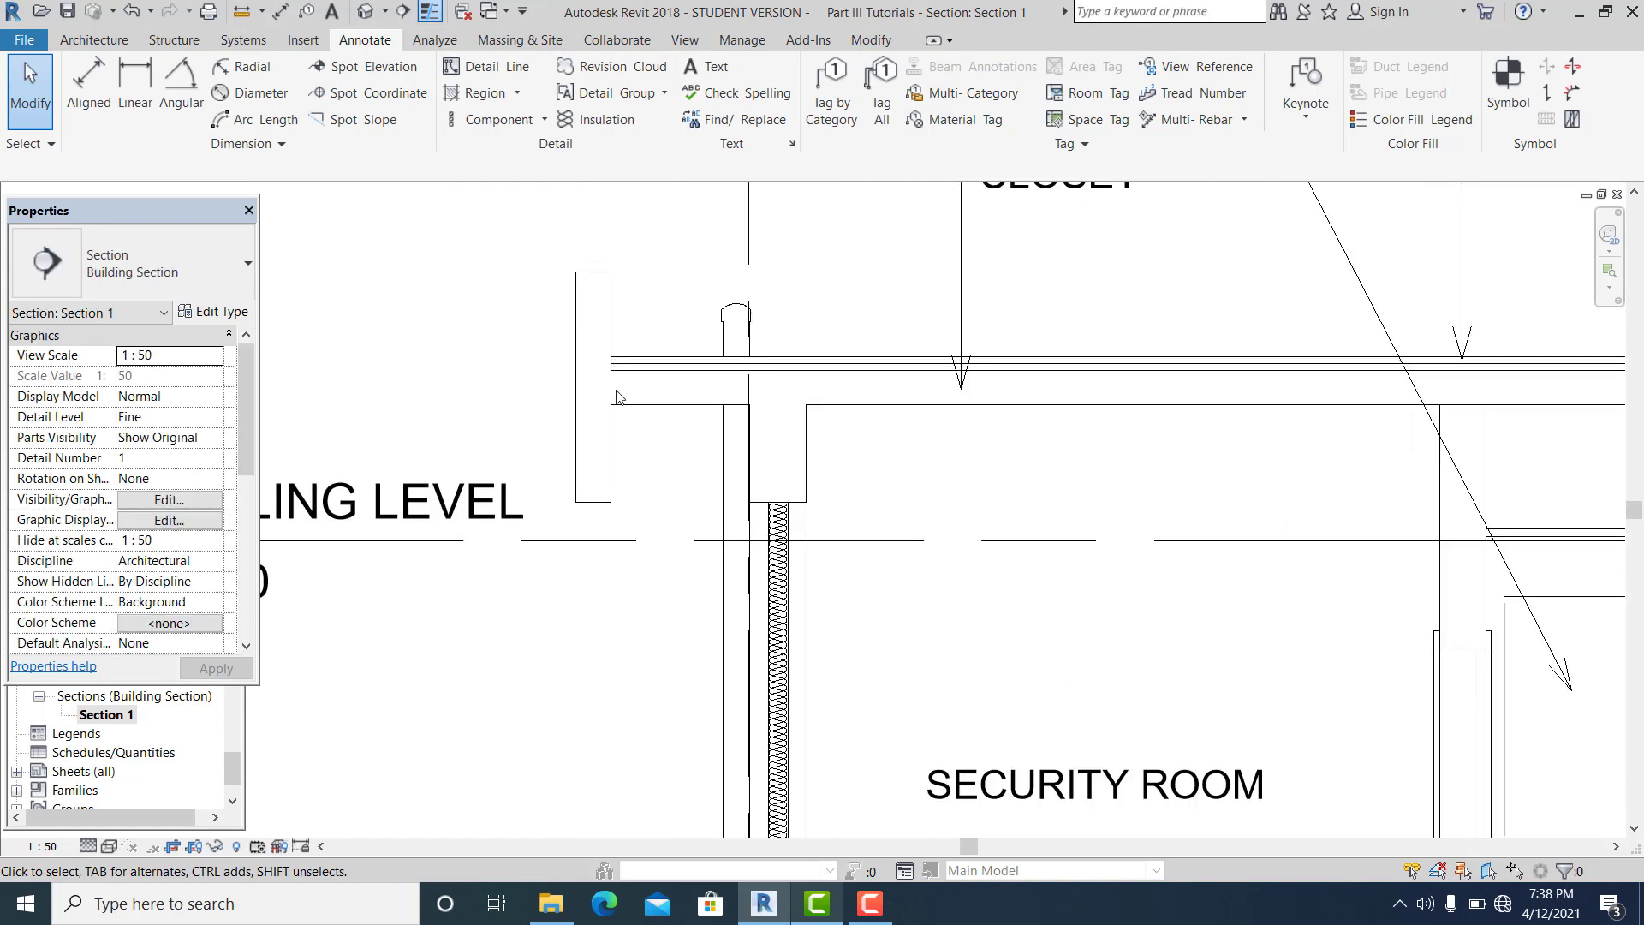
pyautogui.scroll(-2, 637, 398)
pyautogui.moveTo(631, 530); pyautogui.dragTo(501, 539, button='middle')
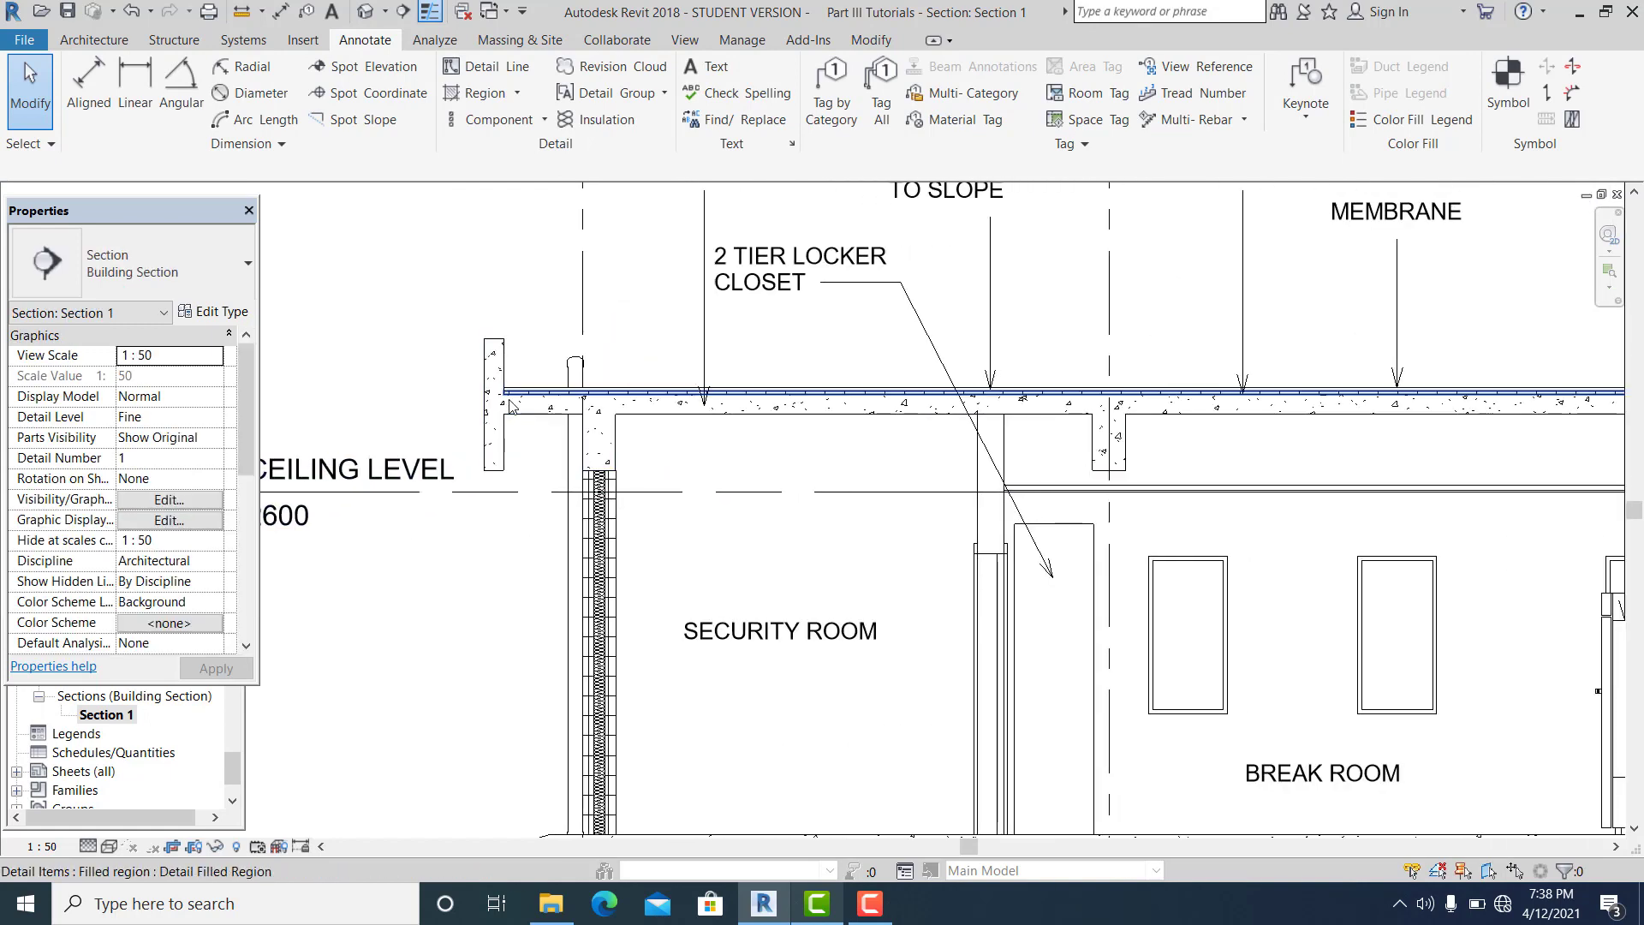
pyautogui.scroll(5, 504, 320)
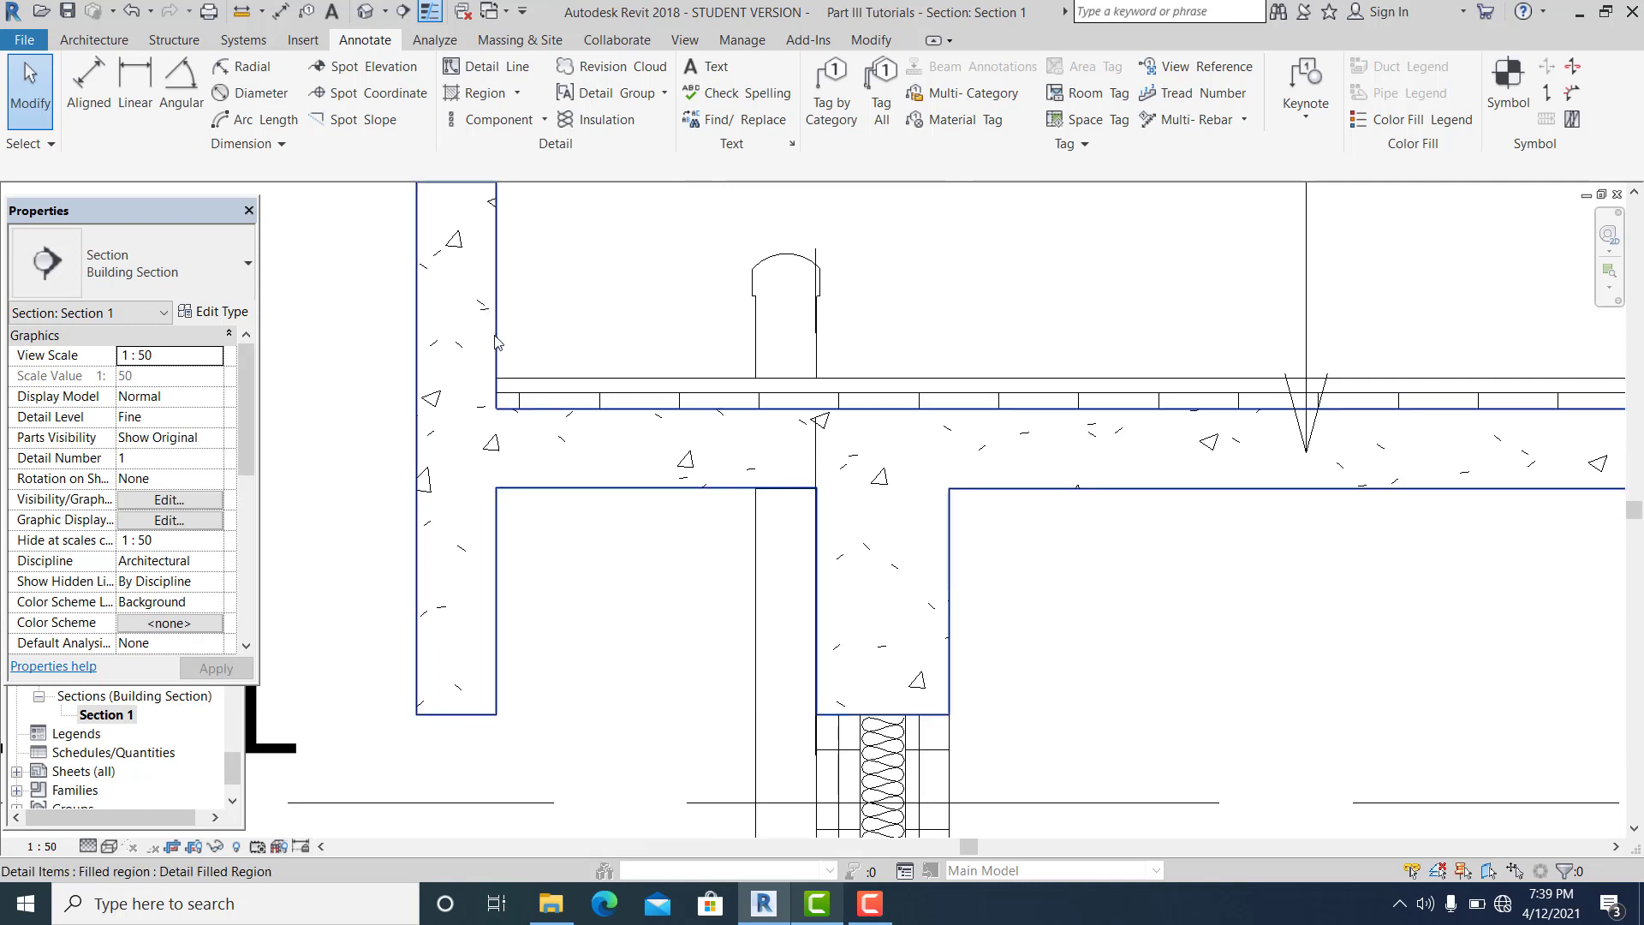
pyautogui.scroll(2, 496, 341)
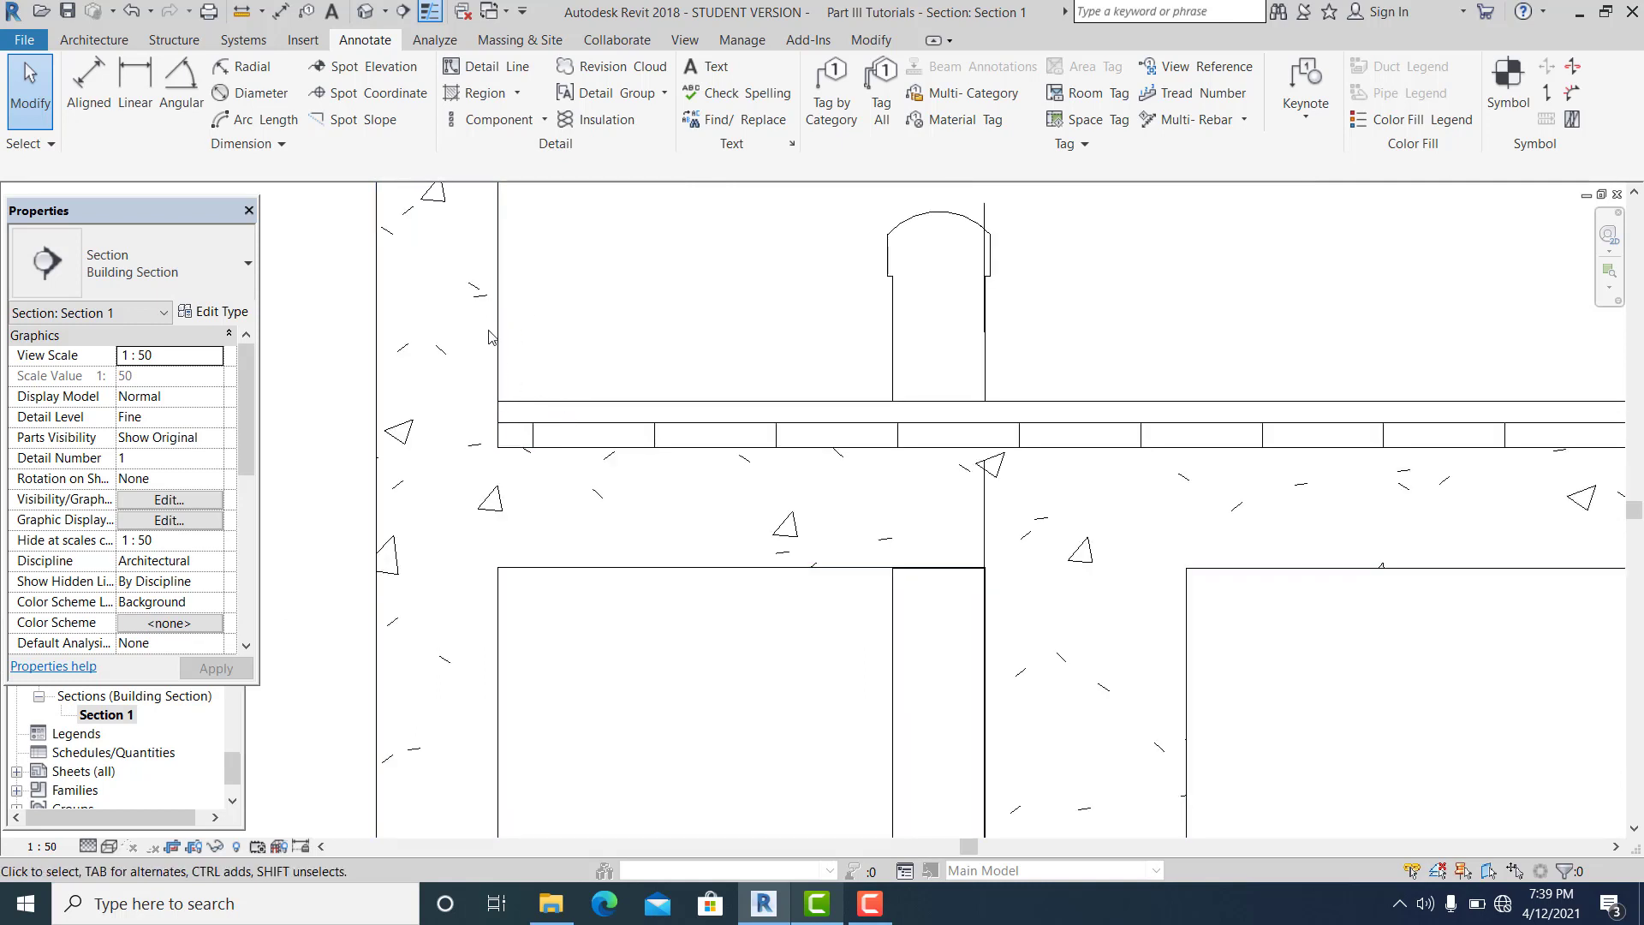
pyautogui.scroll(-2, 493, 325)
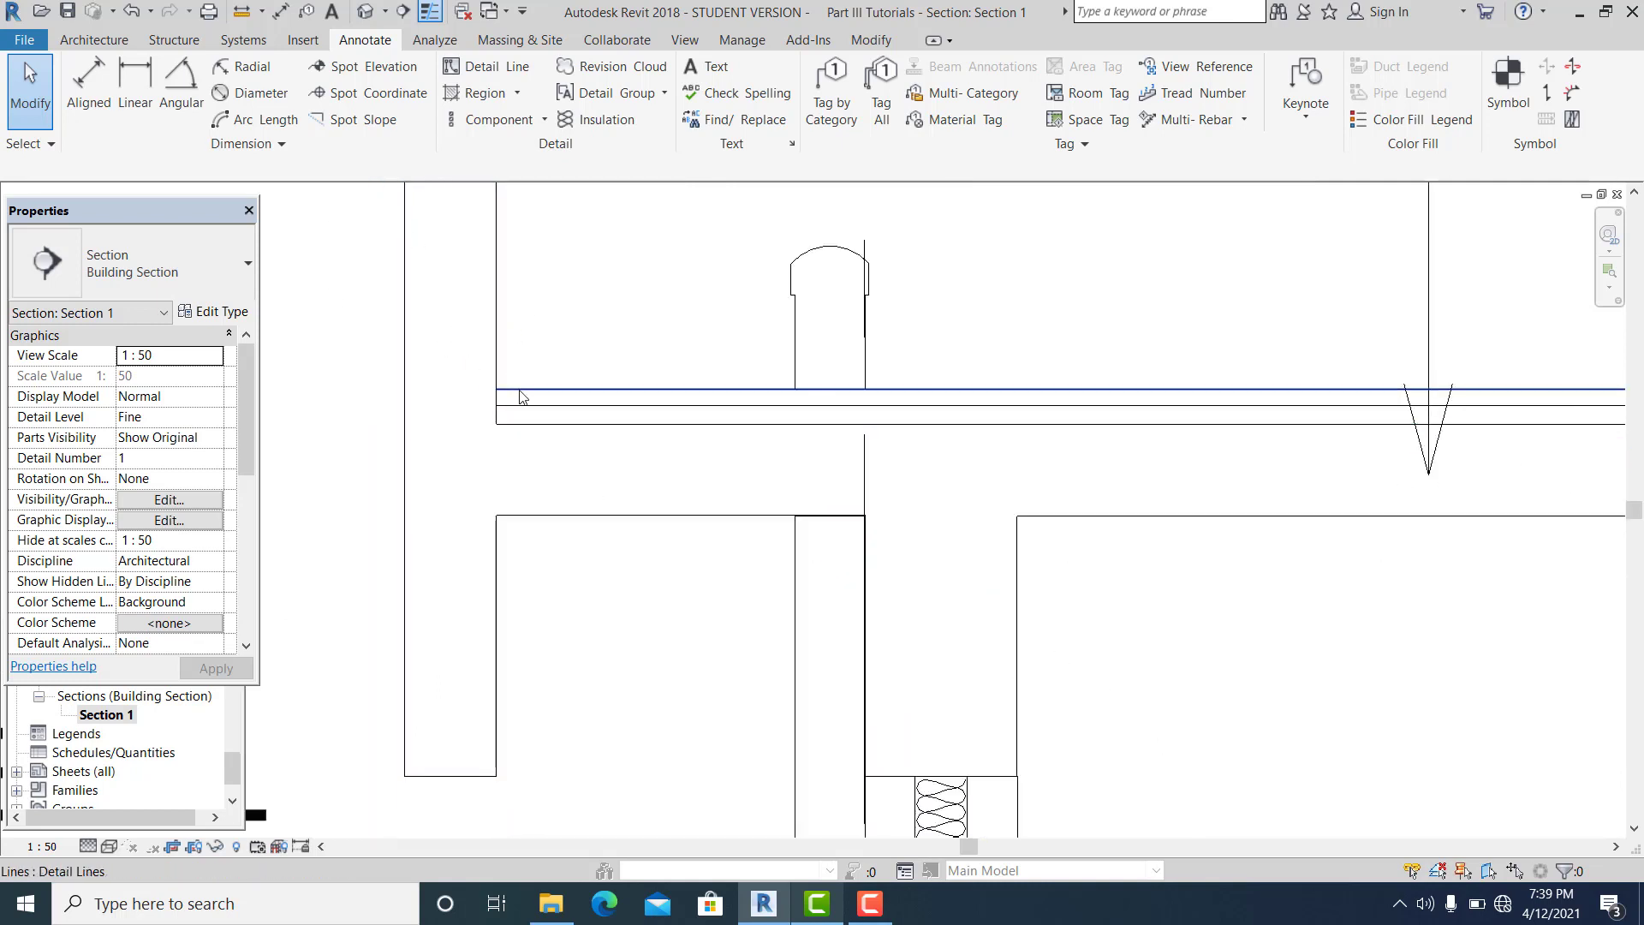
pyautogui.scroll(-1, 524, 390)
pyautogui.scroll(-3, 600, 575)
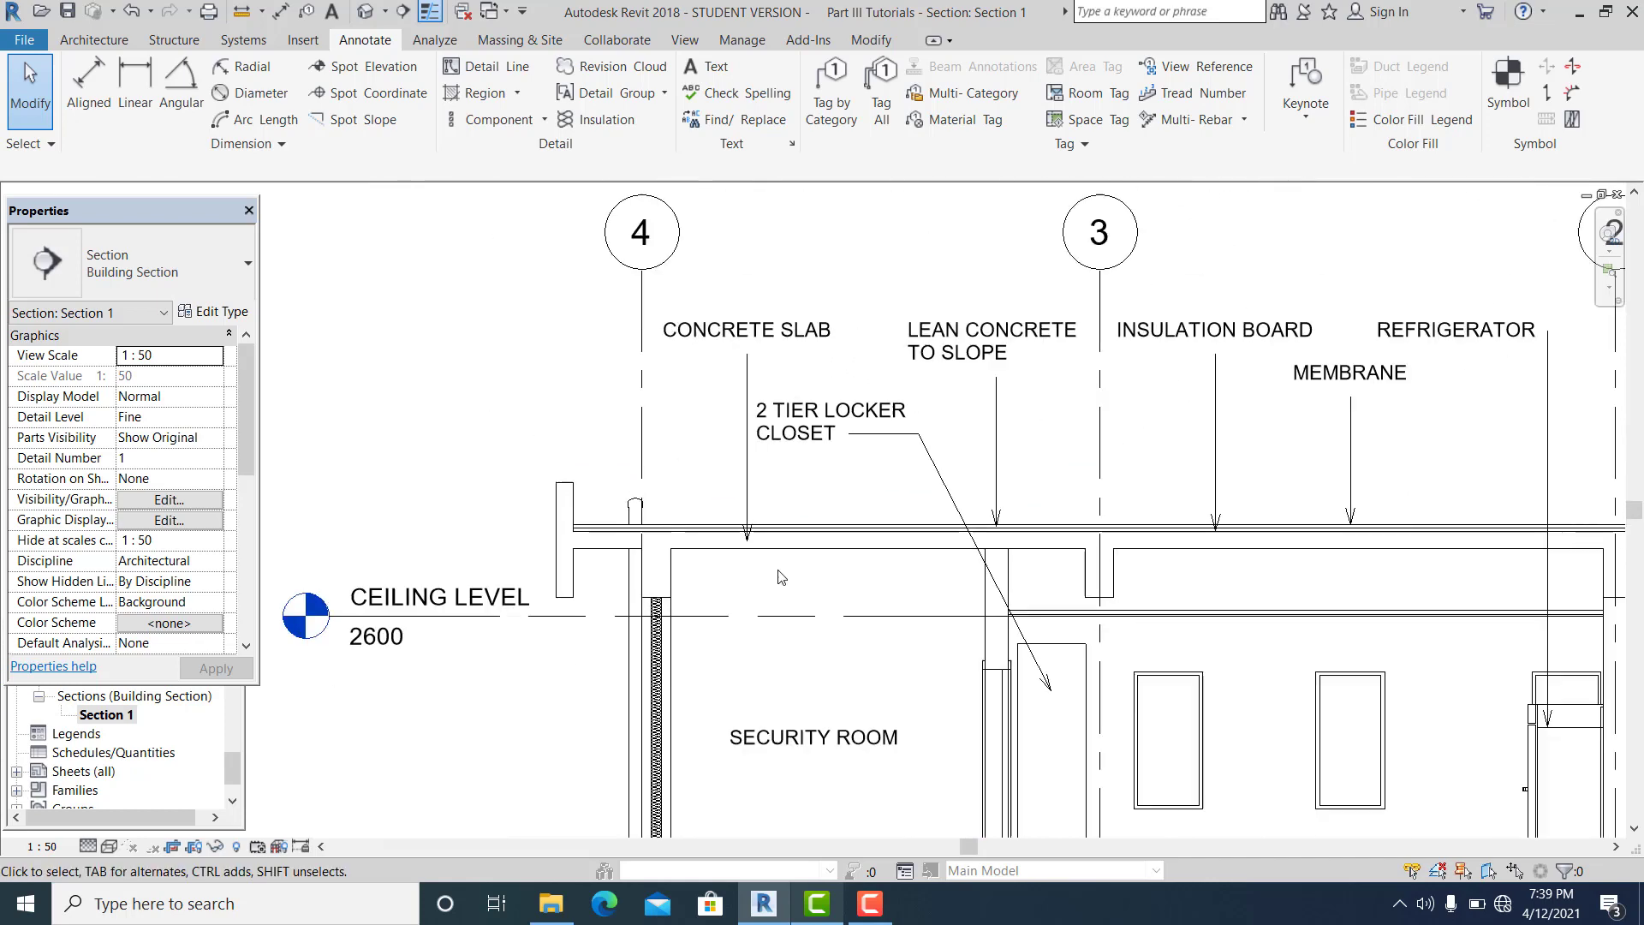
pyautogui.moveTo(764, 493)
pyautogui.mouseDown(button='middle')
pyautogui.moveTo(731, 484)
pyautogui.moveTo(739, 502)
pyautogui.moveTo(674, 470)
pyautogui.mouseUp(button='middle')
pyautogui.scroll(-1, 720, 483)
pyautogui.scroll(1, 750, 502)
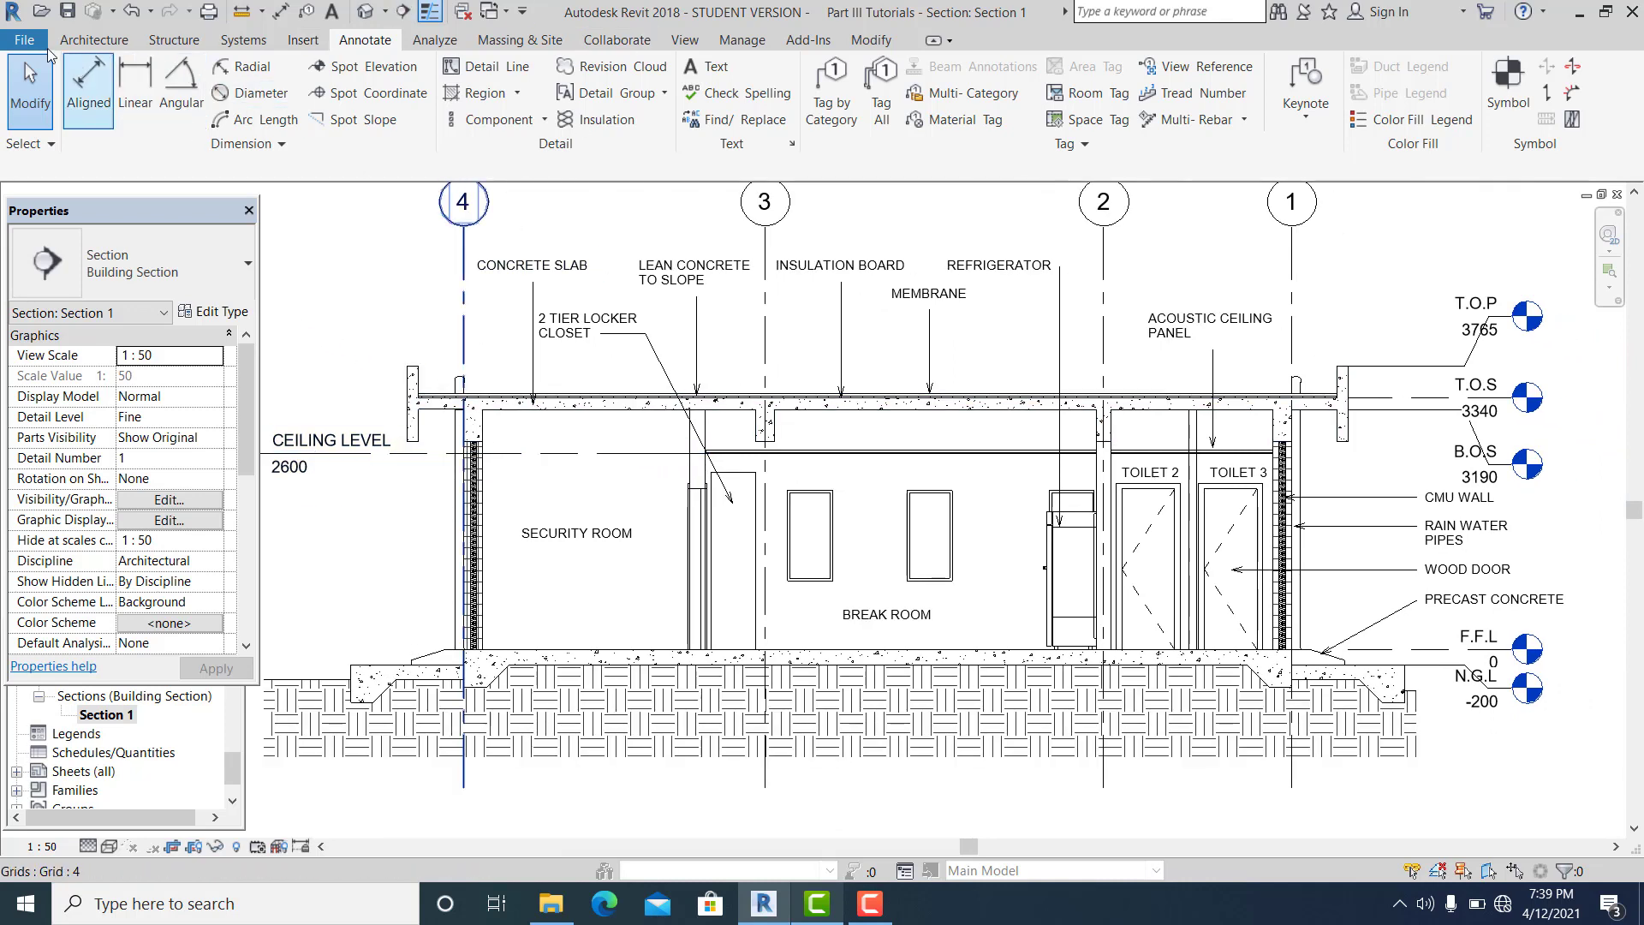
# - Open the default 3D view and create an in-place model in the Roofs category named Roofs 2
pyautogui.click(365, 12)
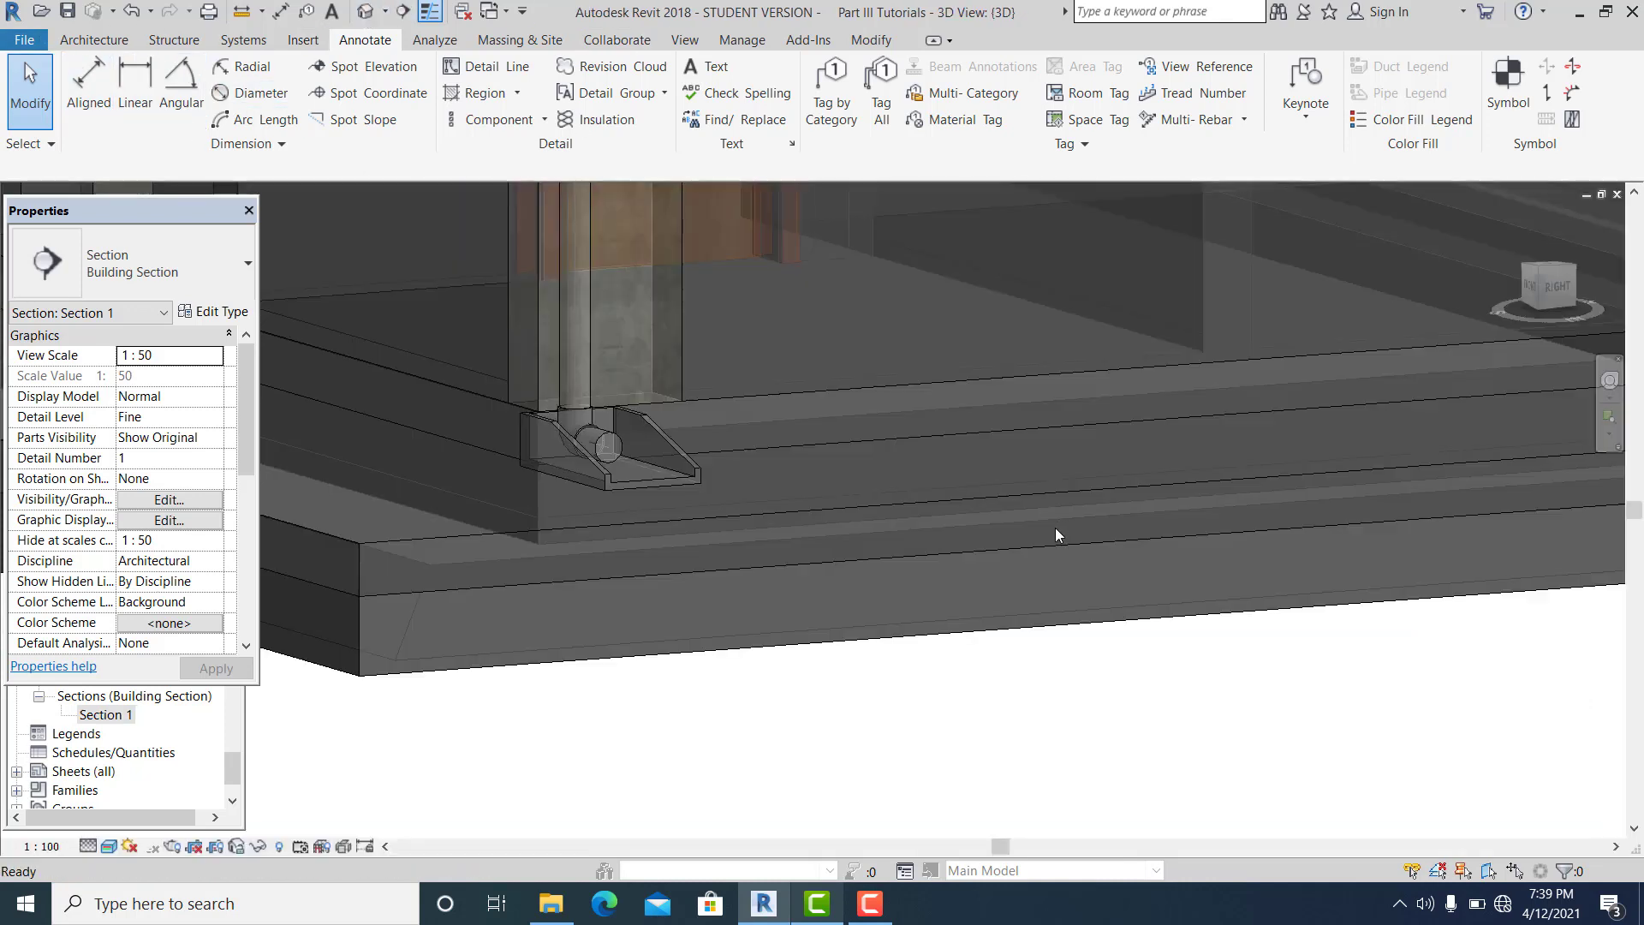
pyautogui.keyDown('shift'); pyautogui.moveTo(1163, 615); pyautogui.dragTo(816, 715, button='middle'); pyautogui.keyUp('shift')
pyautogui.scroll(-2, 1037, 690)
pyautogui.scroll(5, 407, 506)
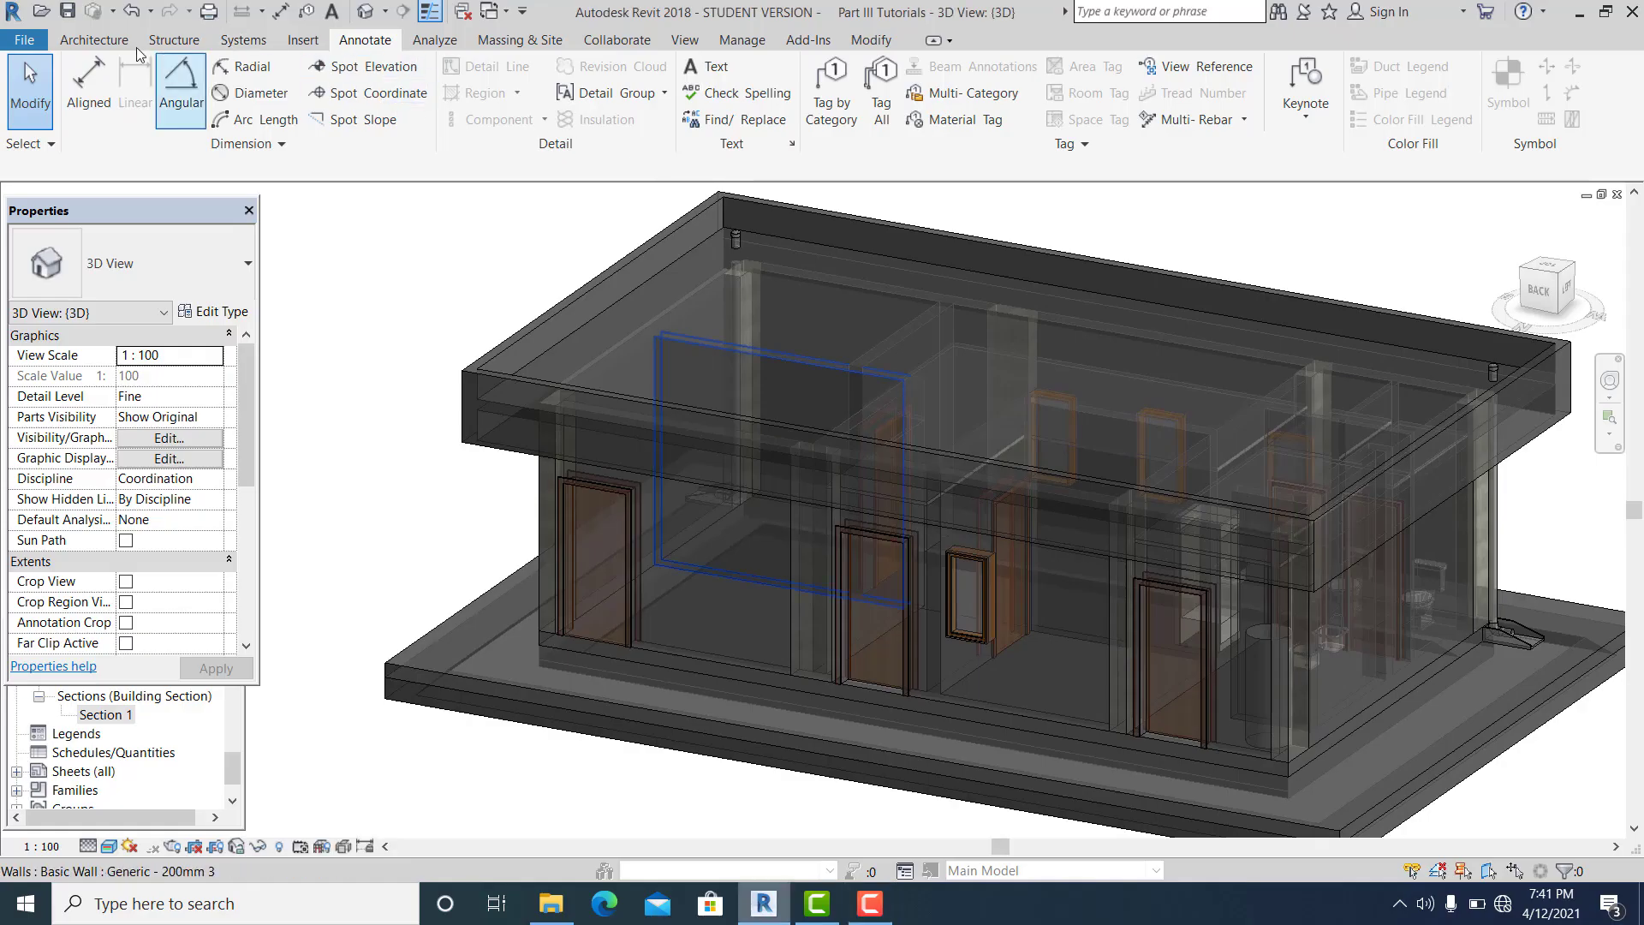
pyautogui.click(110, 41)
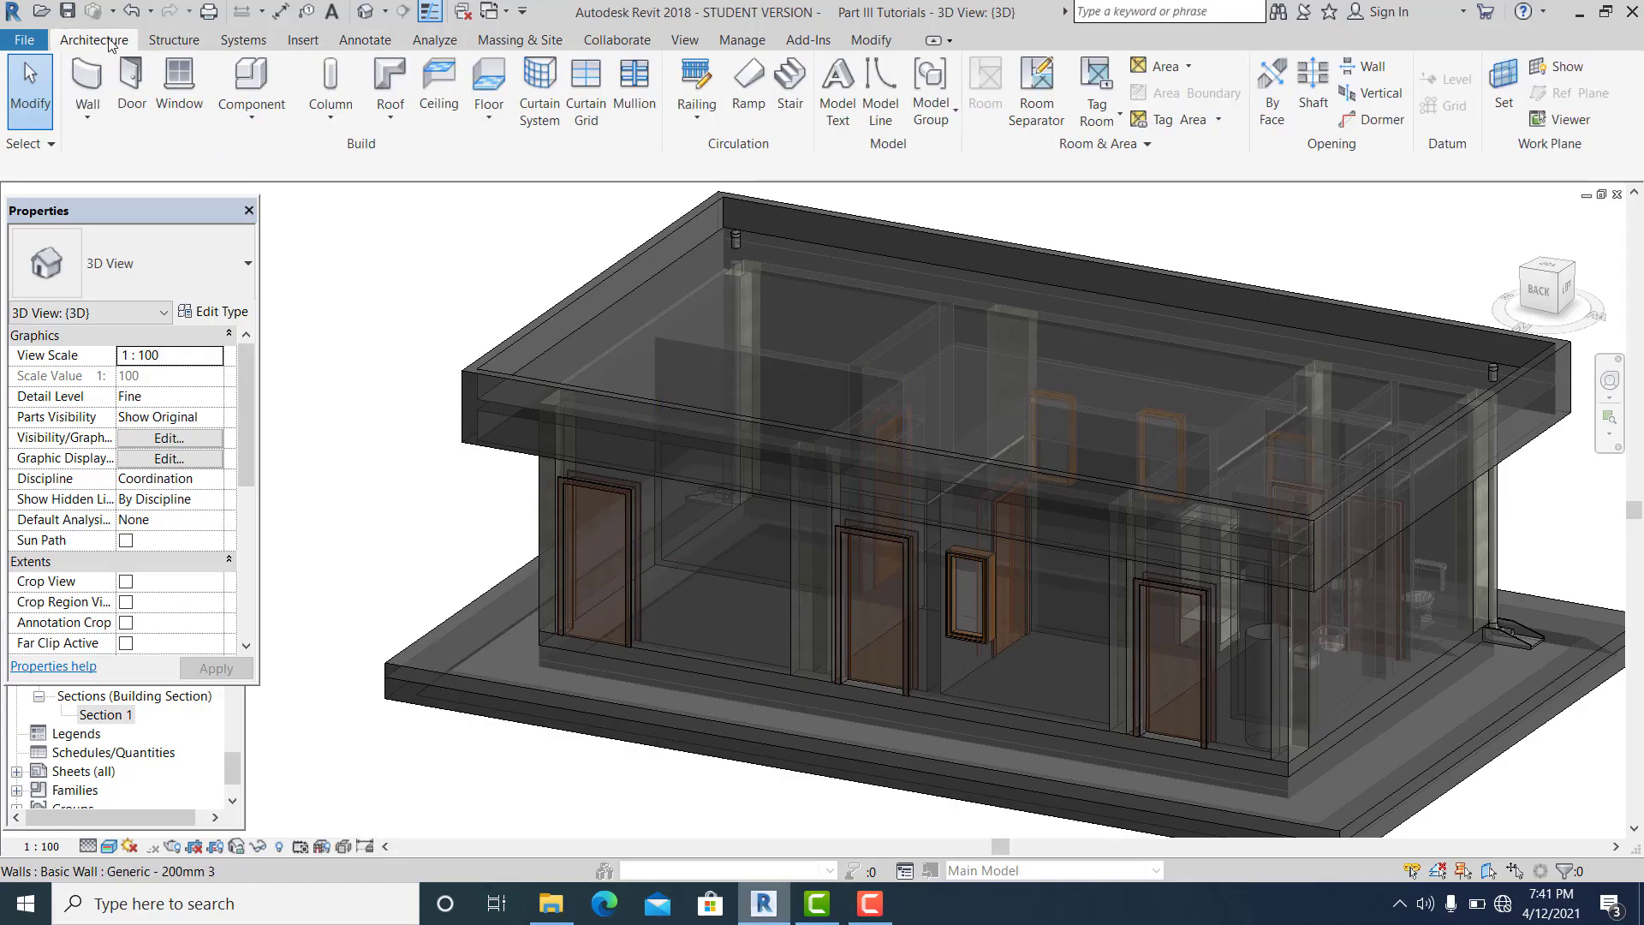
pyautogui.click(257, 117)
pyautogui.click(315, 217)
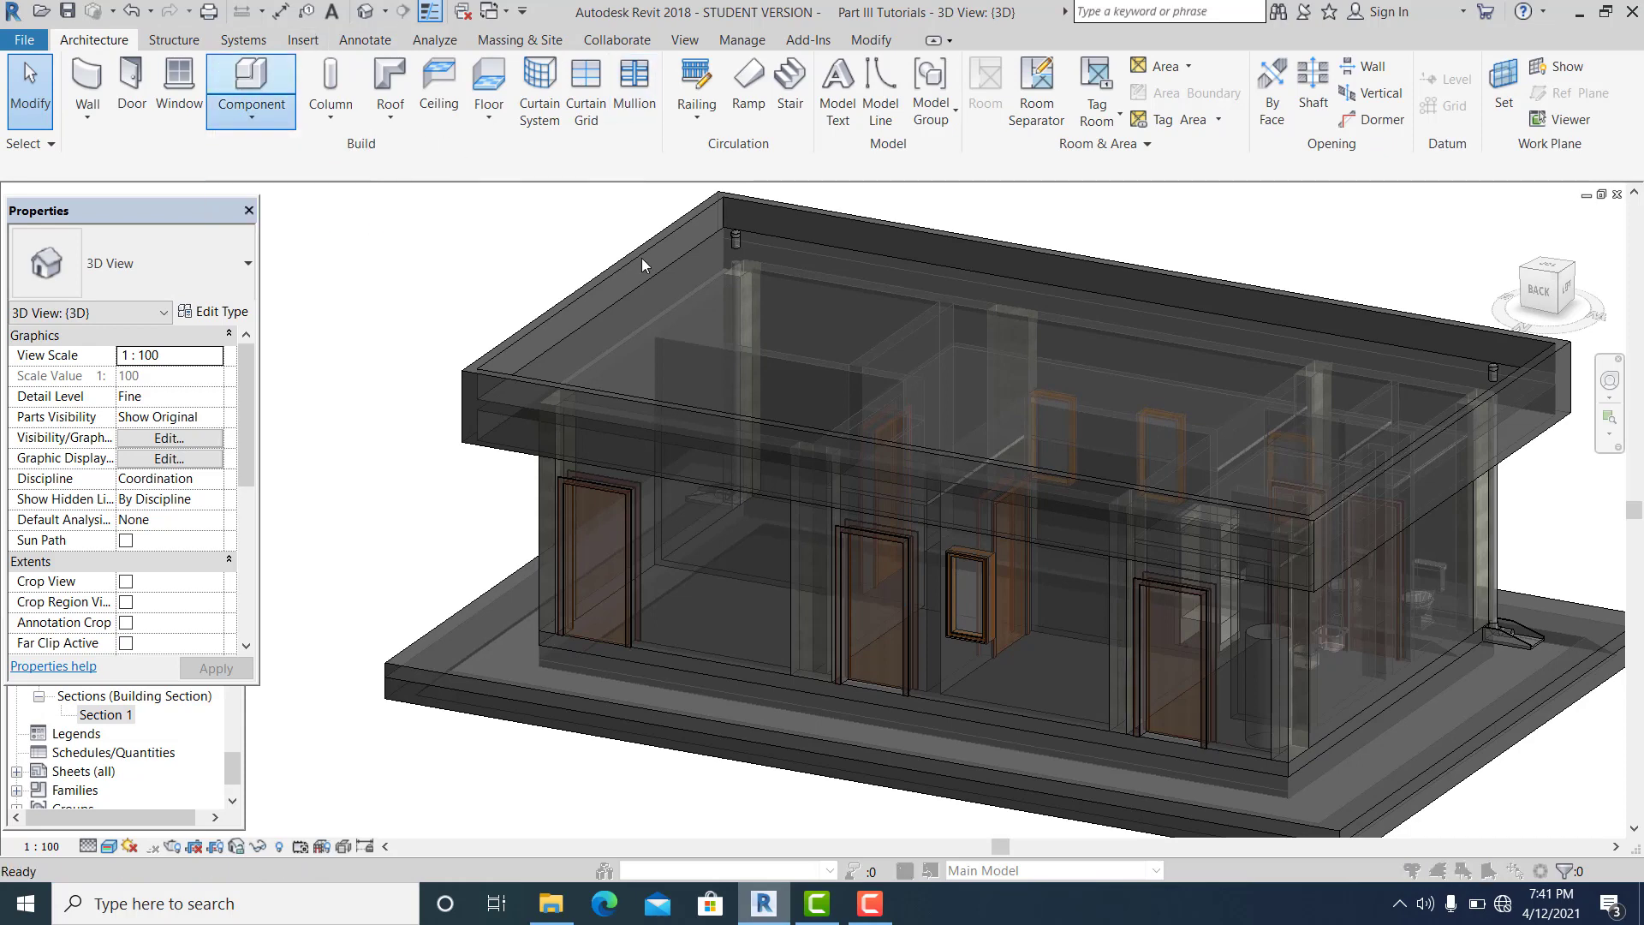
pyautogui.moveTo(961, 300); pyautogui.dragTo(965, 379)
pyautogui.doubleClick(718, 417)
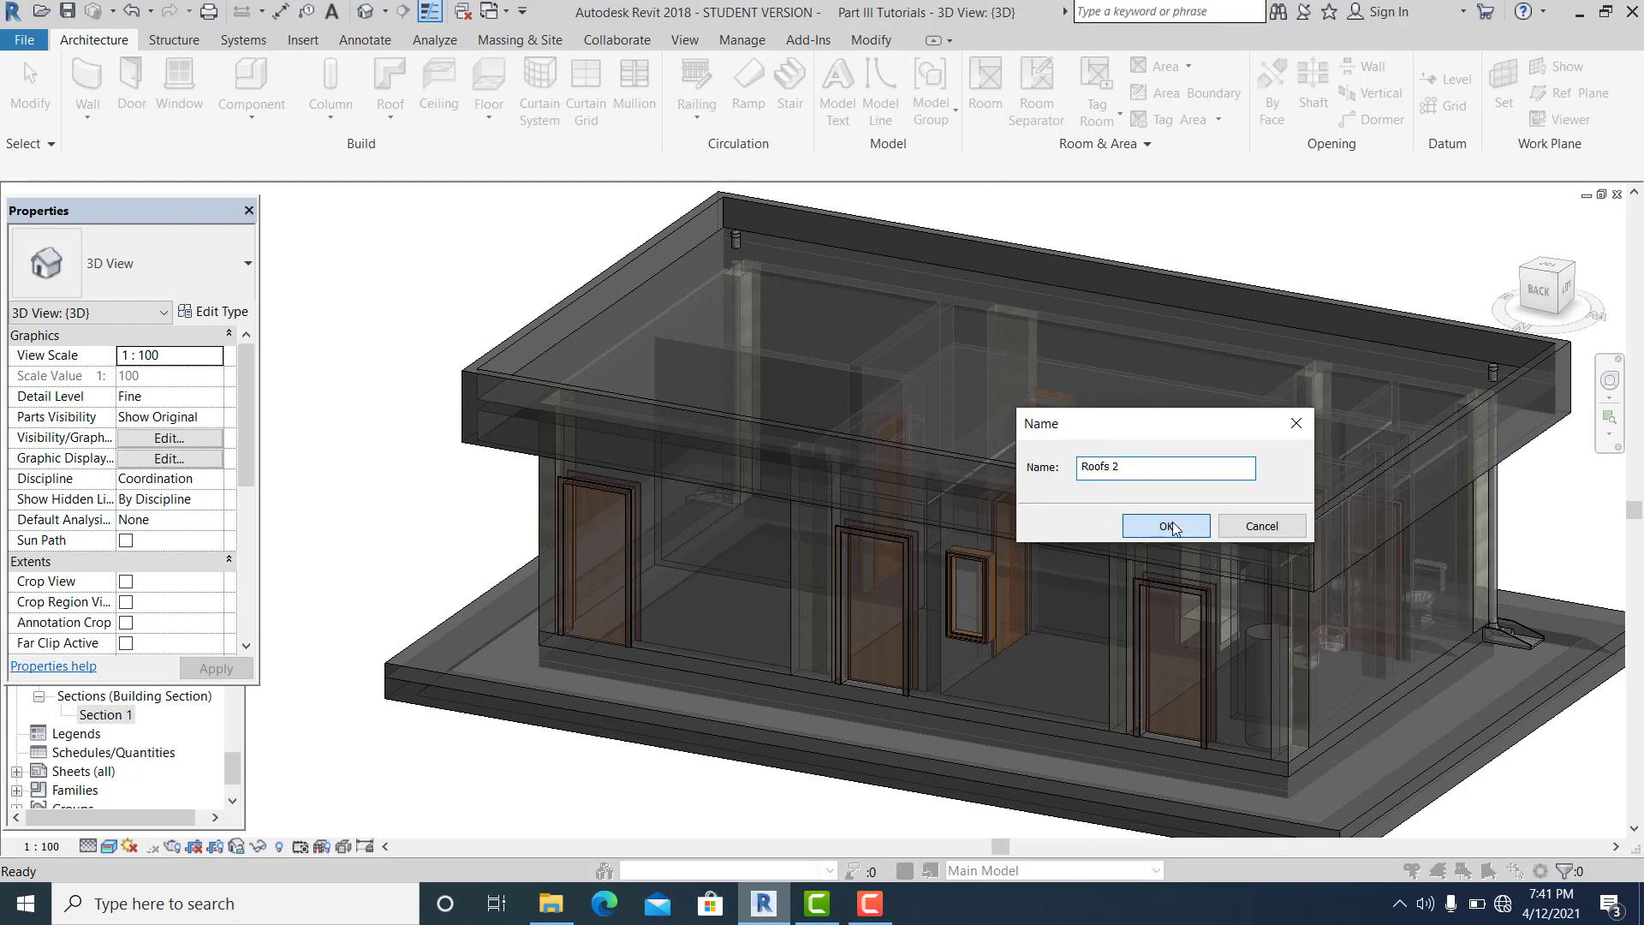
pyautogui.click(1170, 527)
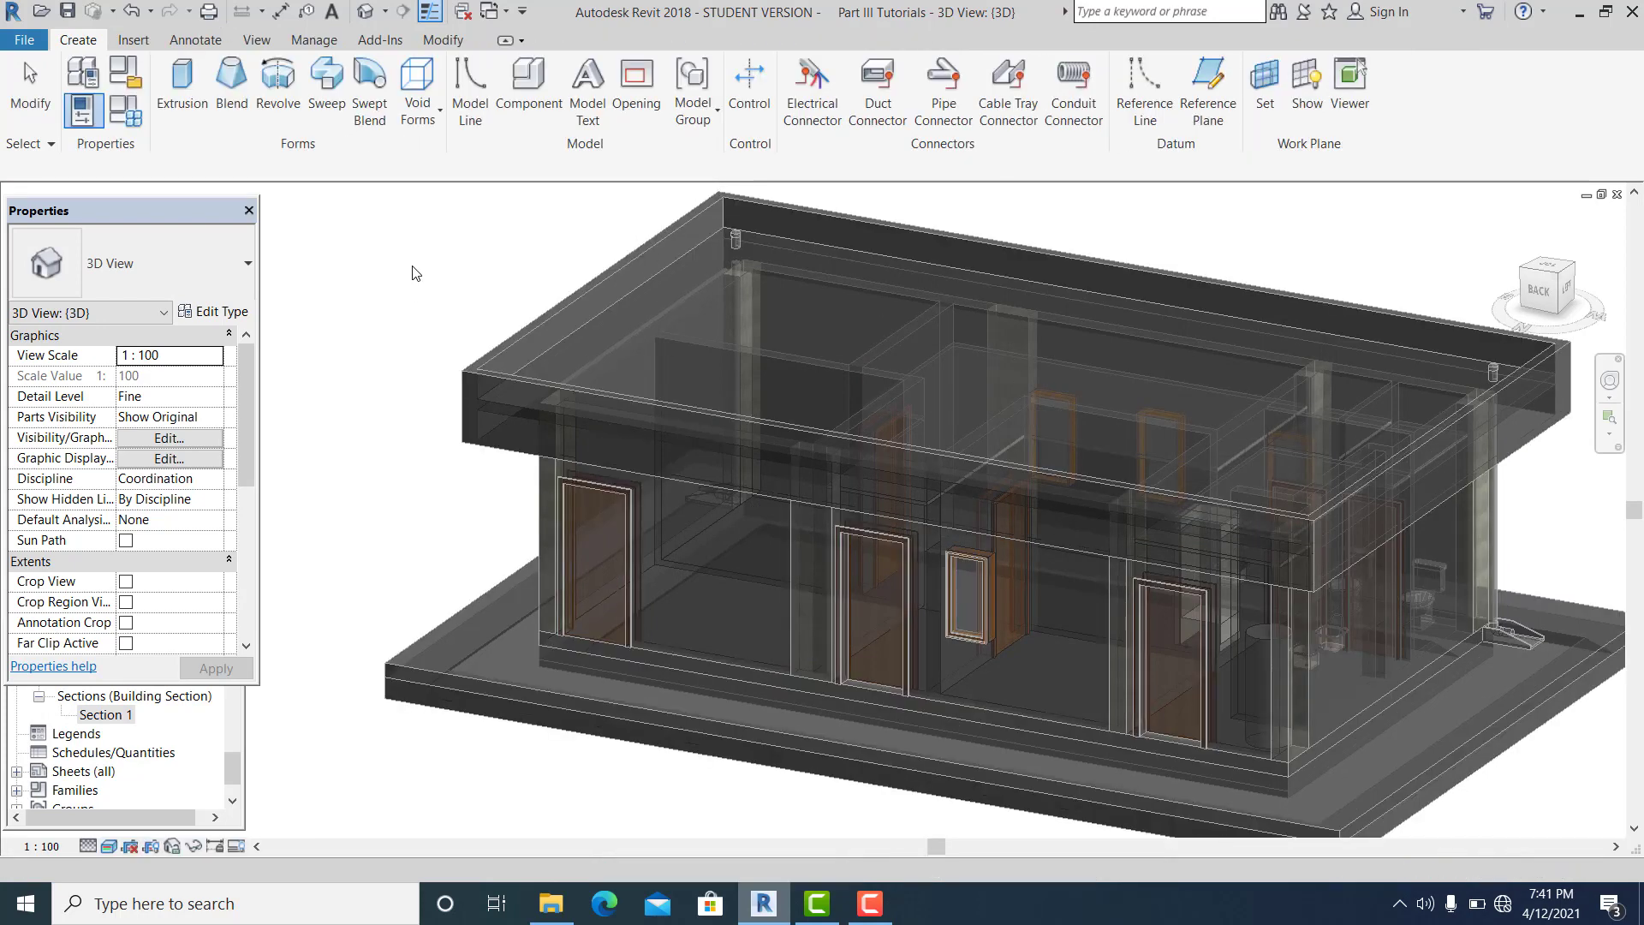
# - Set the 3D view's visual style to Wireframe and bring the roof corner above the toilets into close view
pyautogui.moveTo(396, 286); pyautogui.dragTo(383, 295, button='middle')
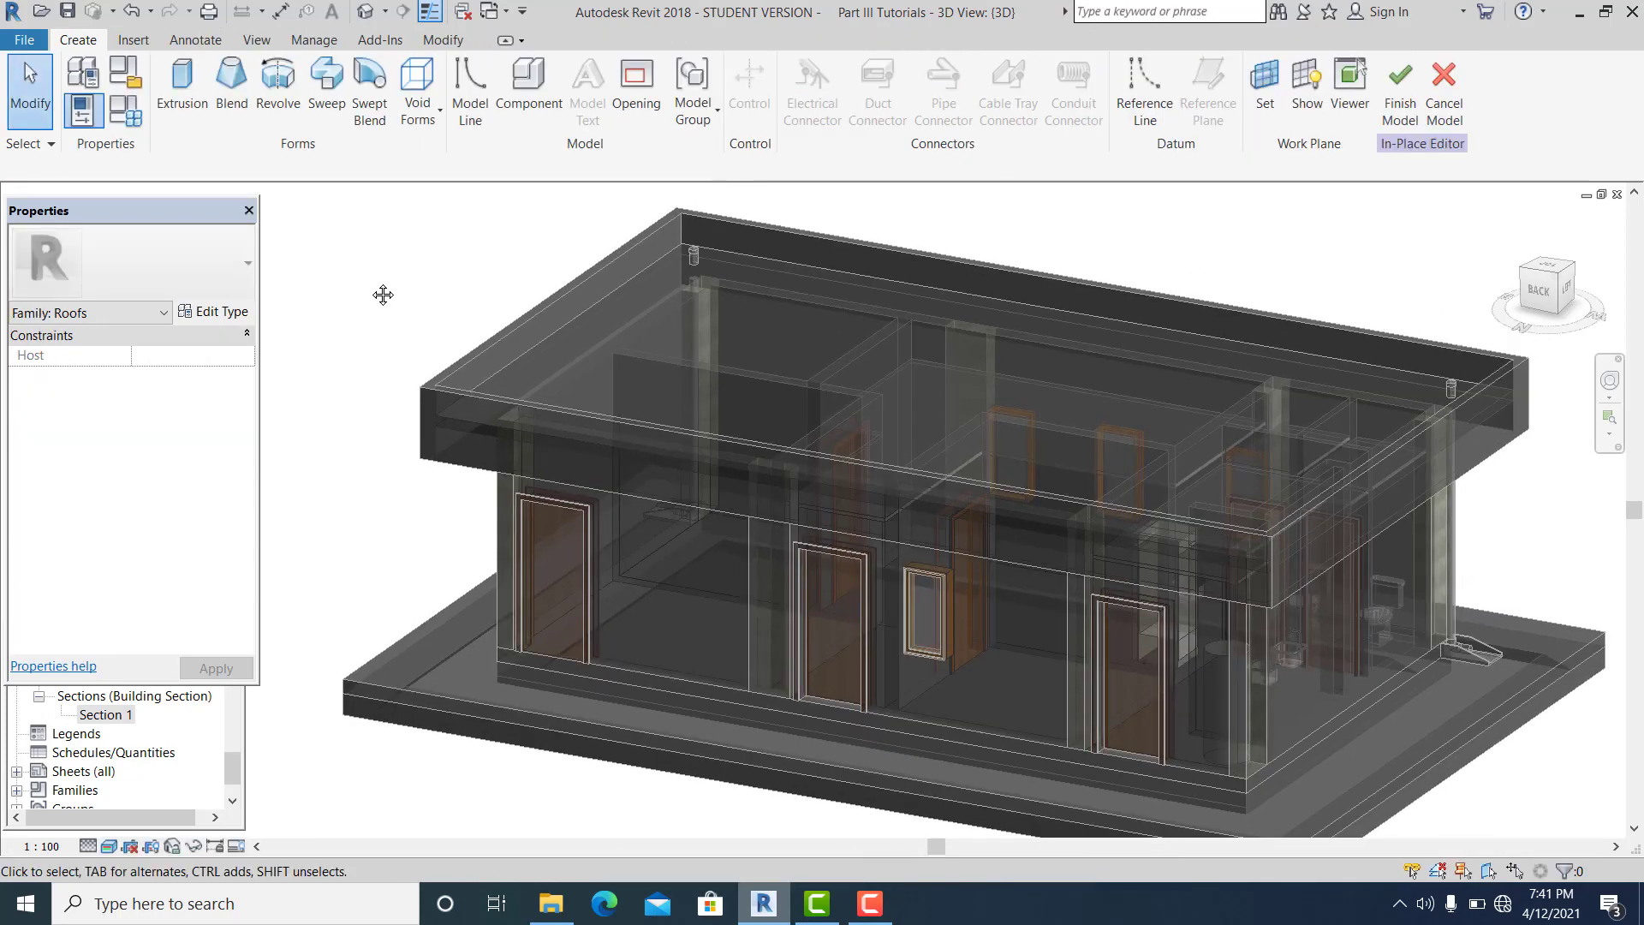
pyautogui.click(109, 846)
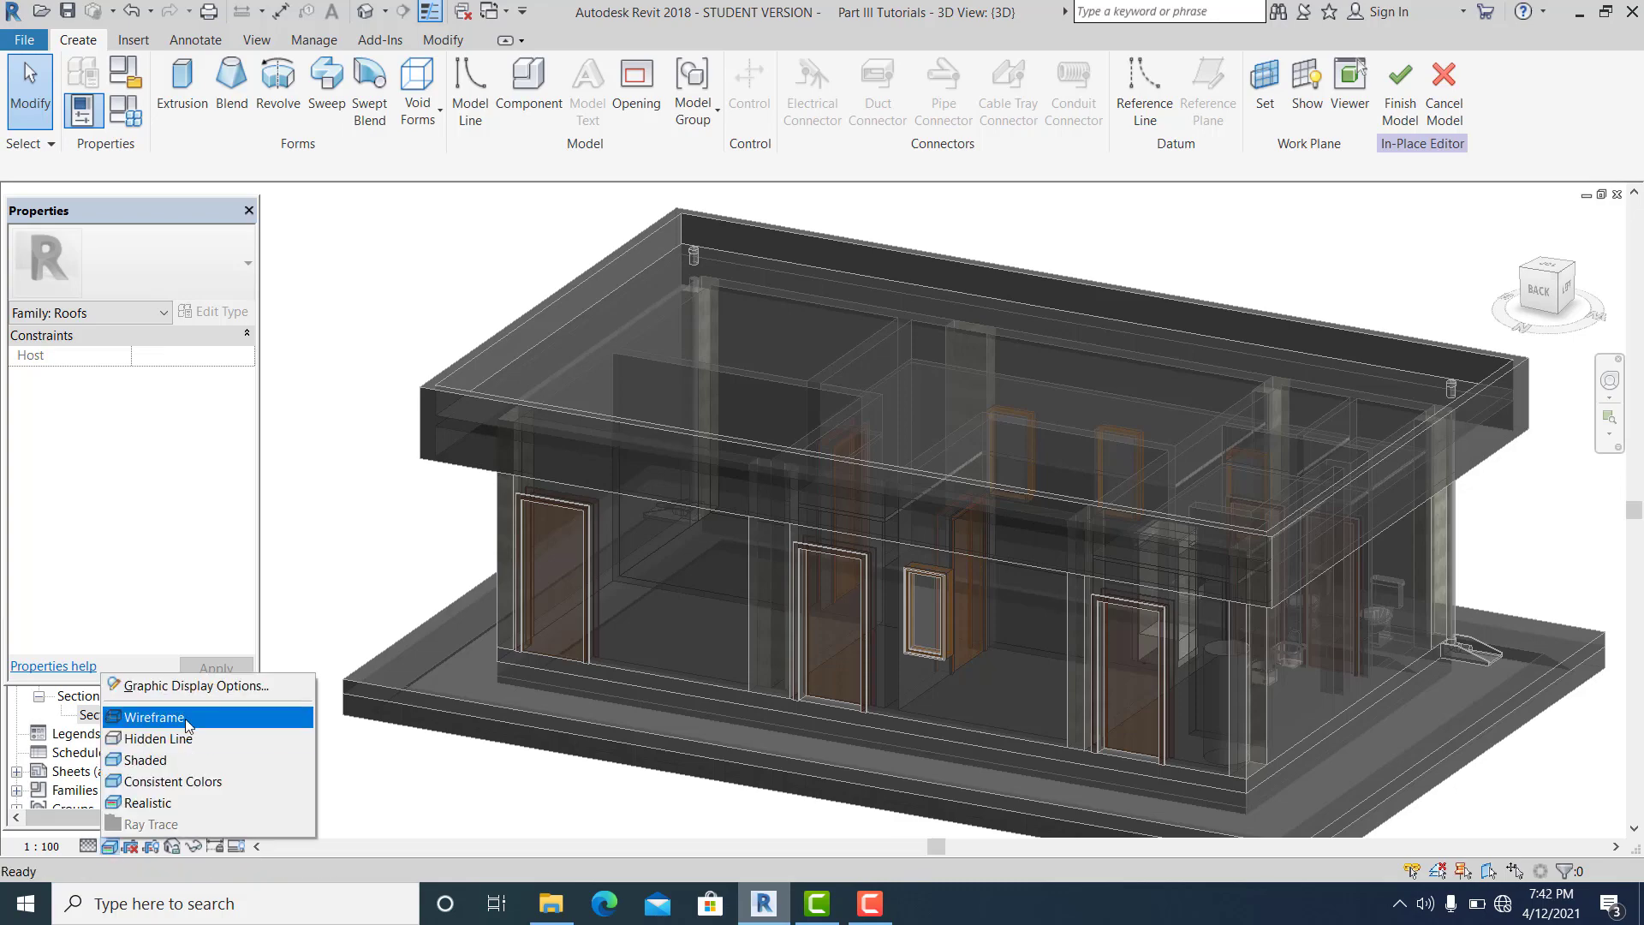
pyautogui.click(137, 718)
pyautogui.keyDown('shift'); pyautogui.moveTo(1489, 496); pyautogui.dragTo(1400, 430, button='middle'); pyautogui.keyUp('shift')
pyautogui.scroll(4, 1399, 431)
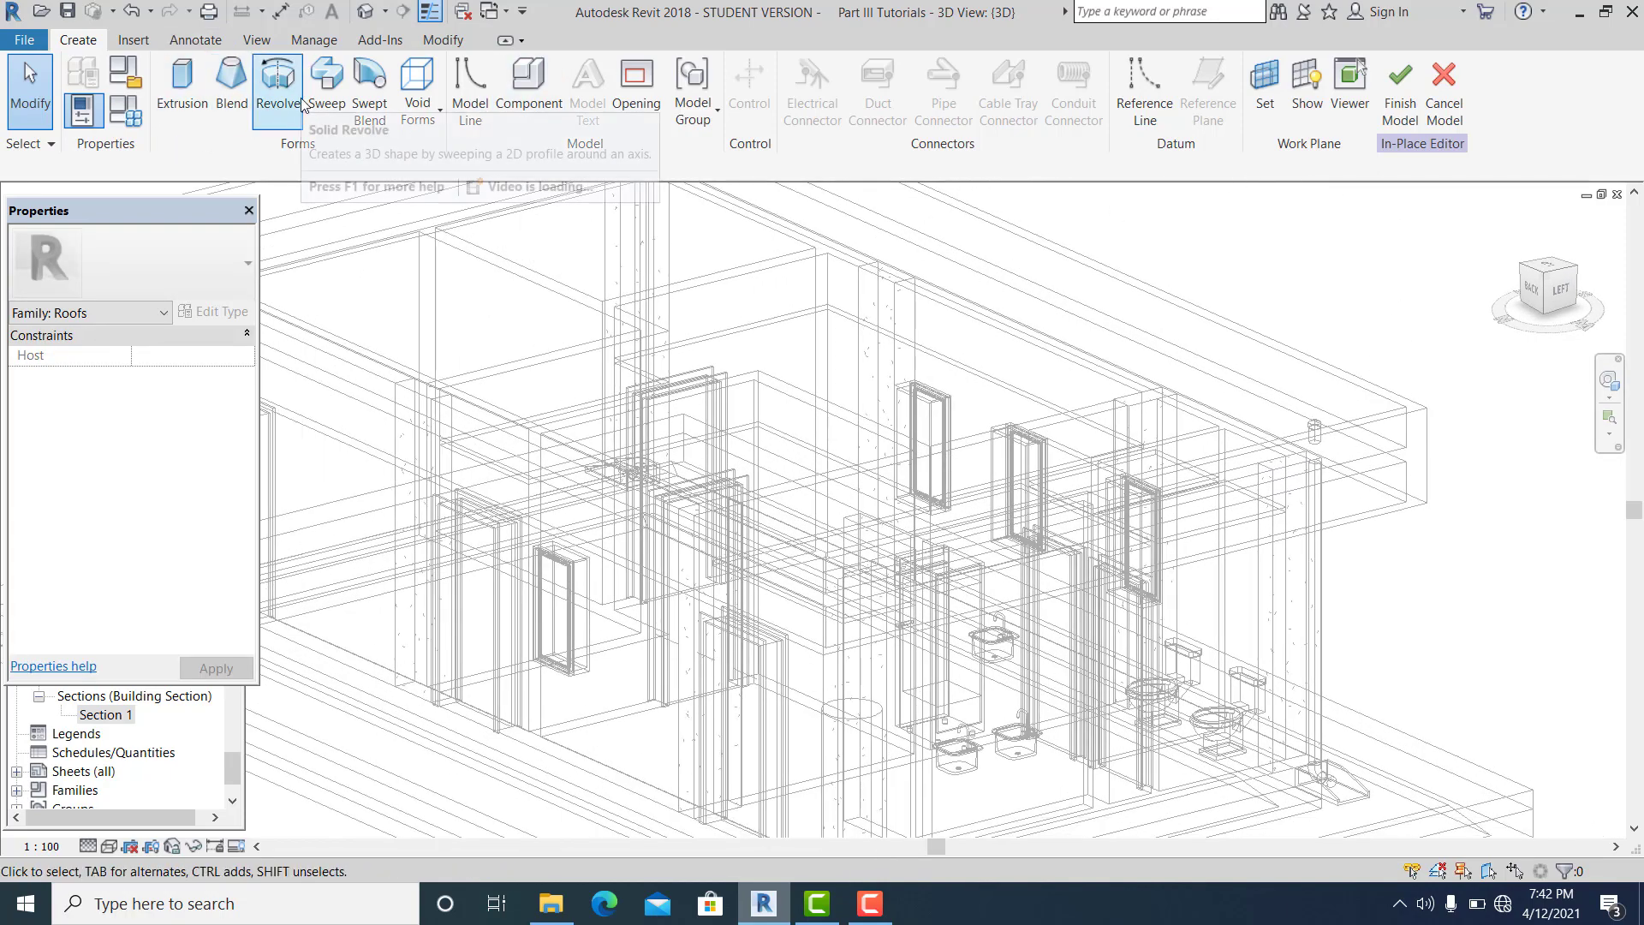
# - Start a solid sweep and pick the four roof edges along the inner face of the parapet as its closed path
pyautogui.click(326, 81)
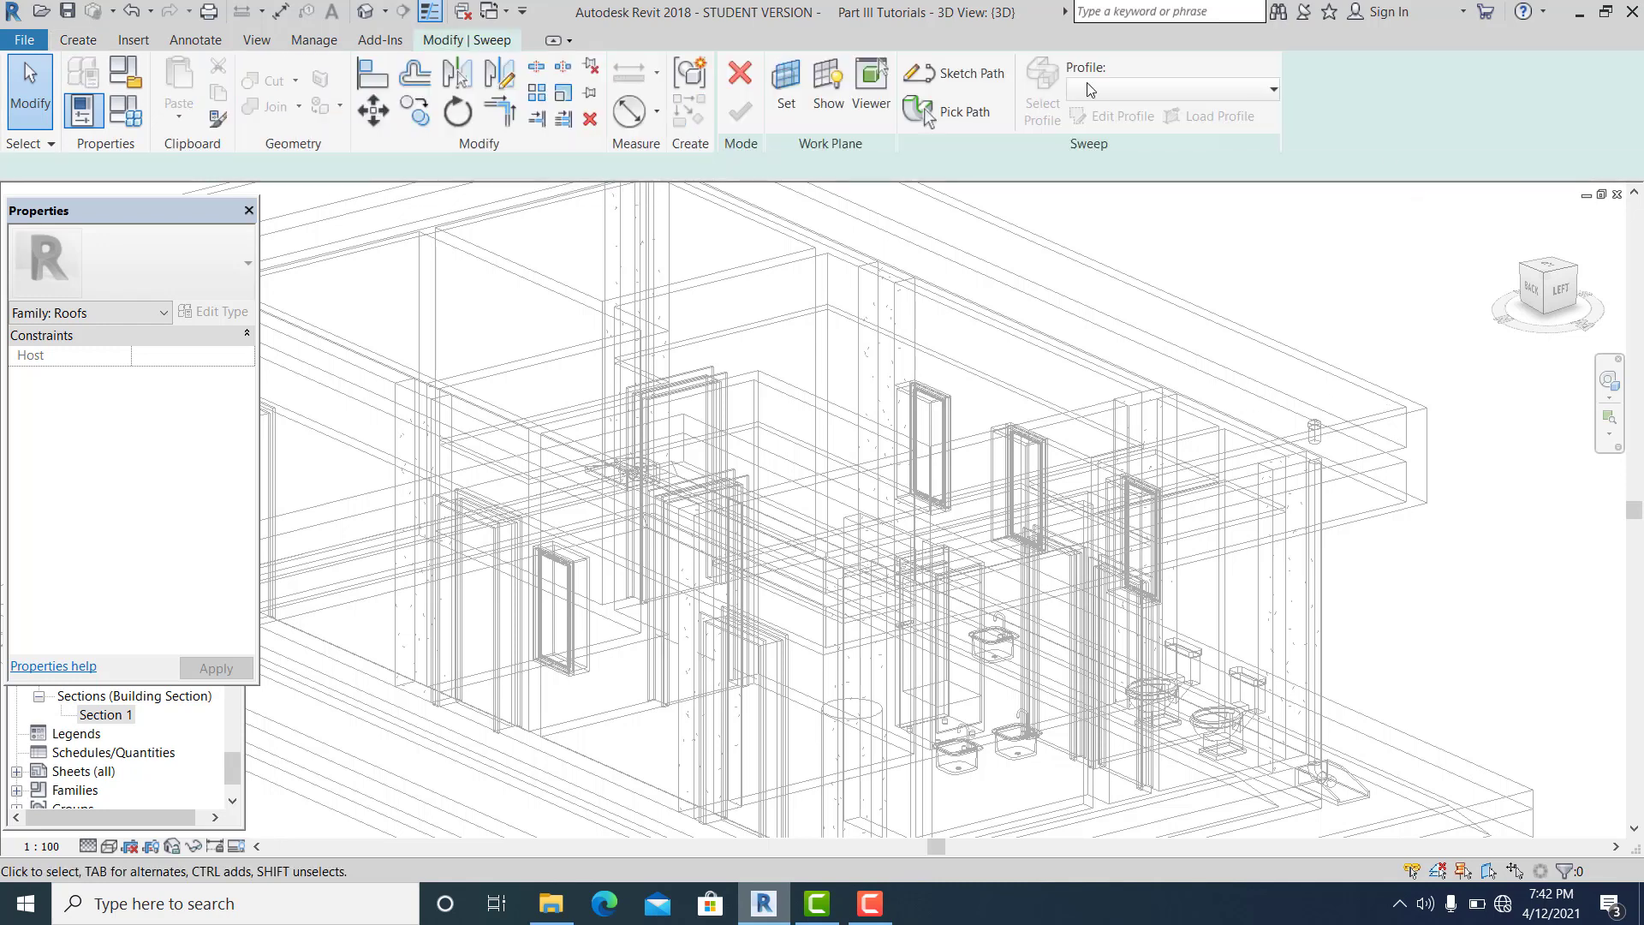
pyautogui.click(951, 120)
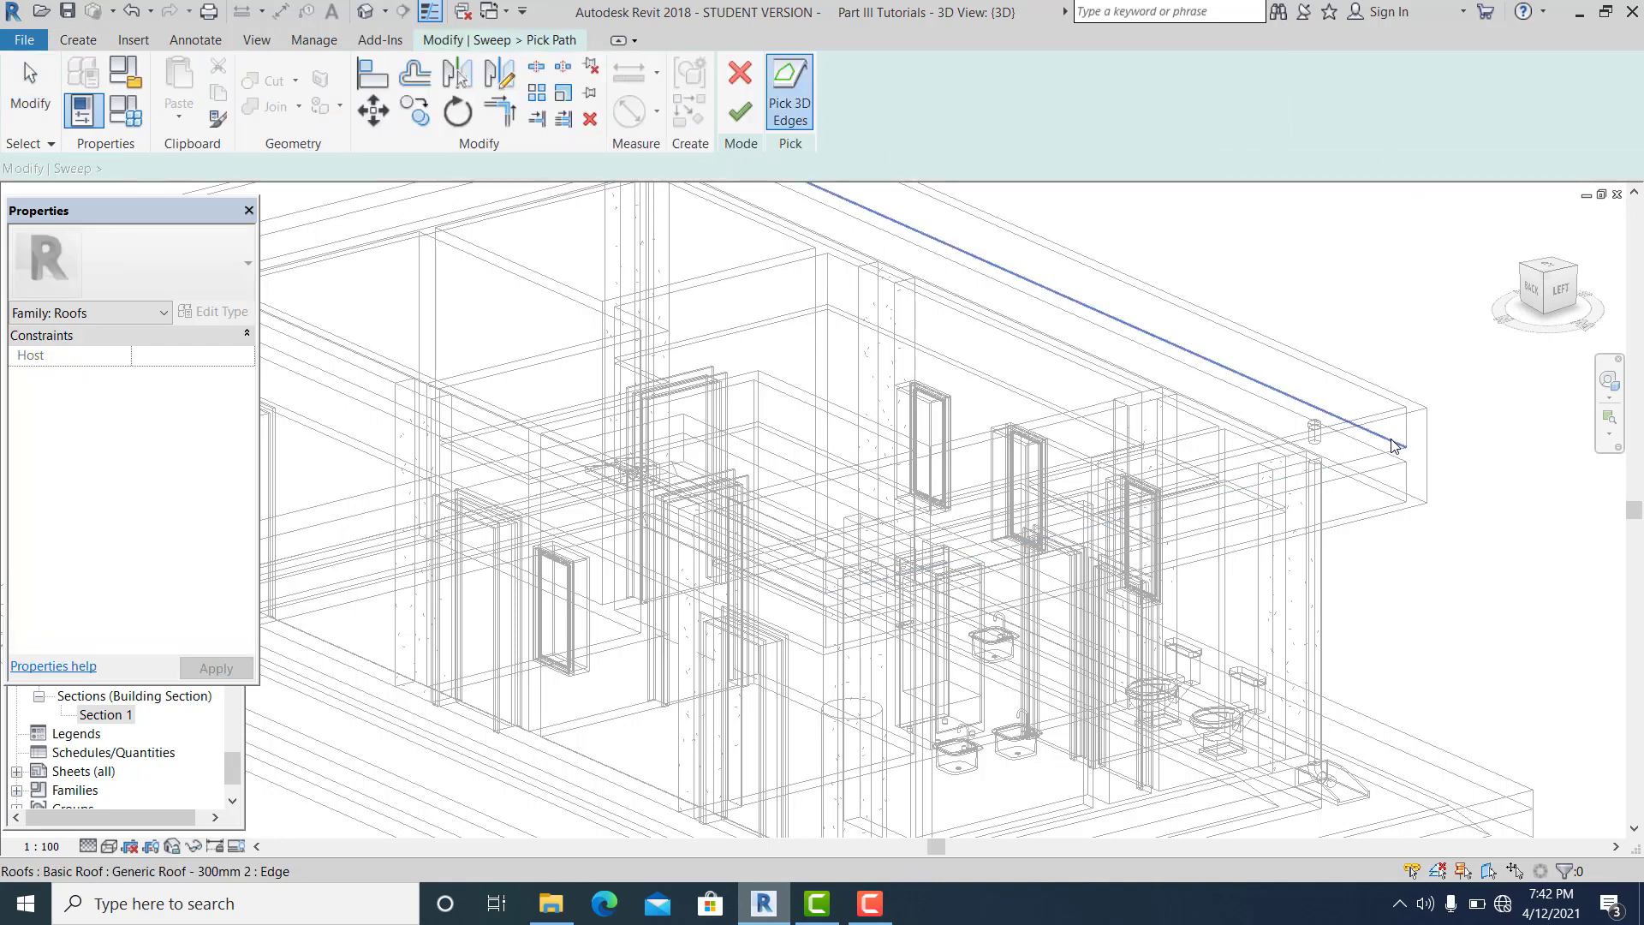
pyautogui.click(1392, 444)
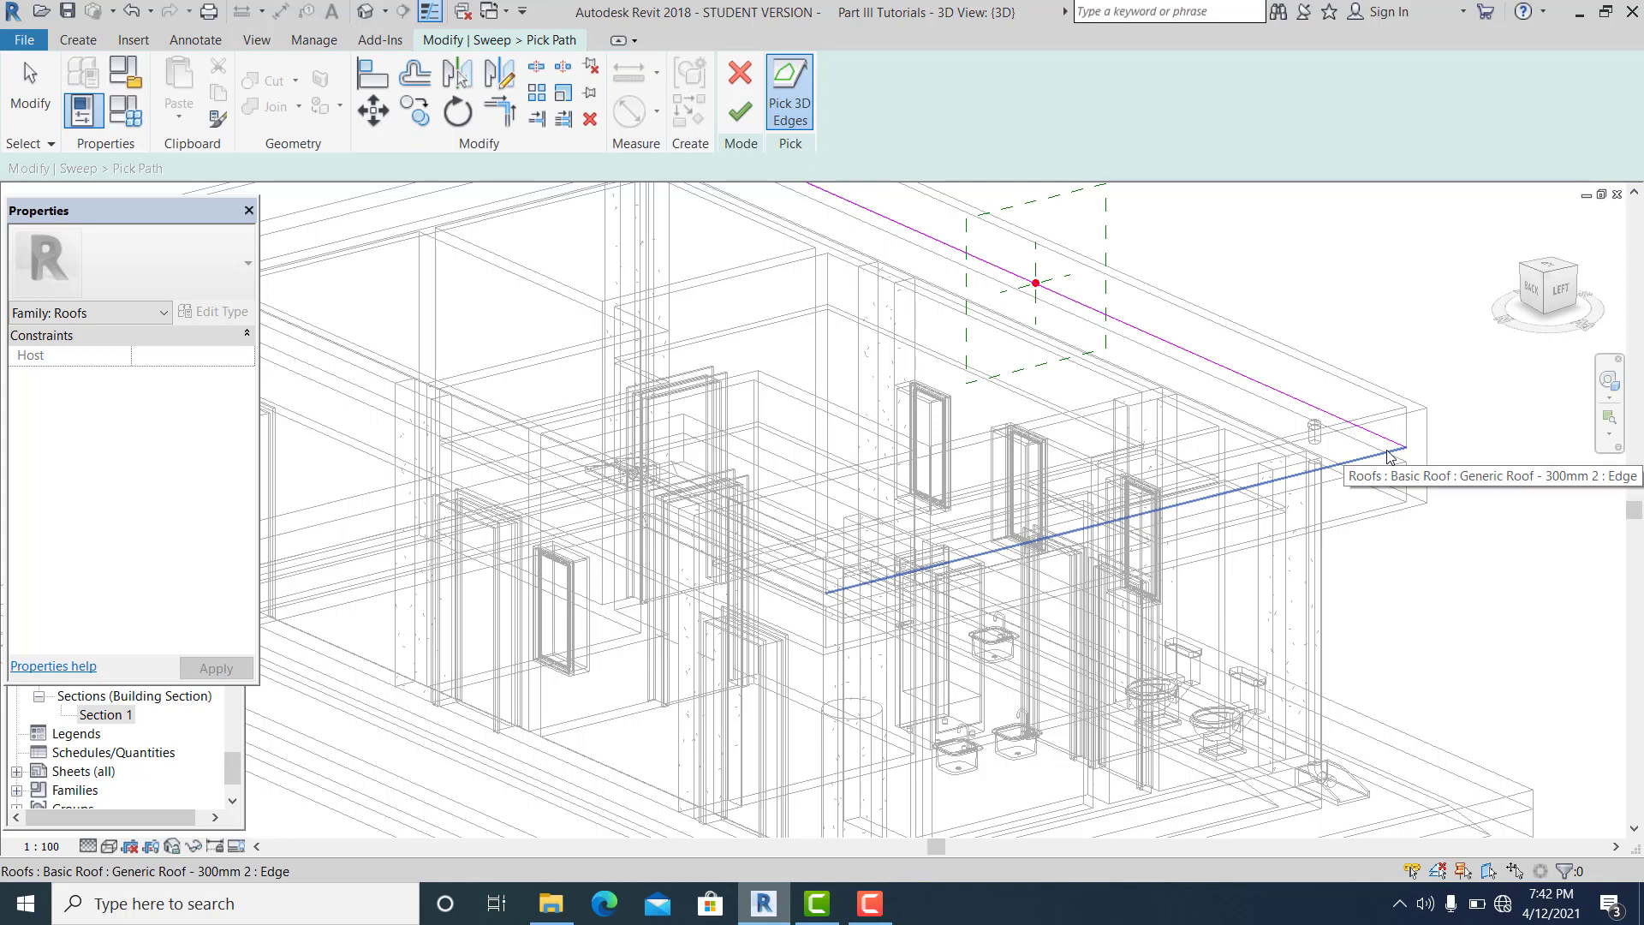
pyautogui.click(1381, 458)
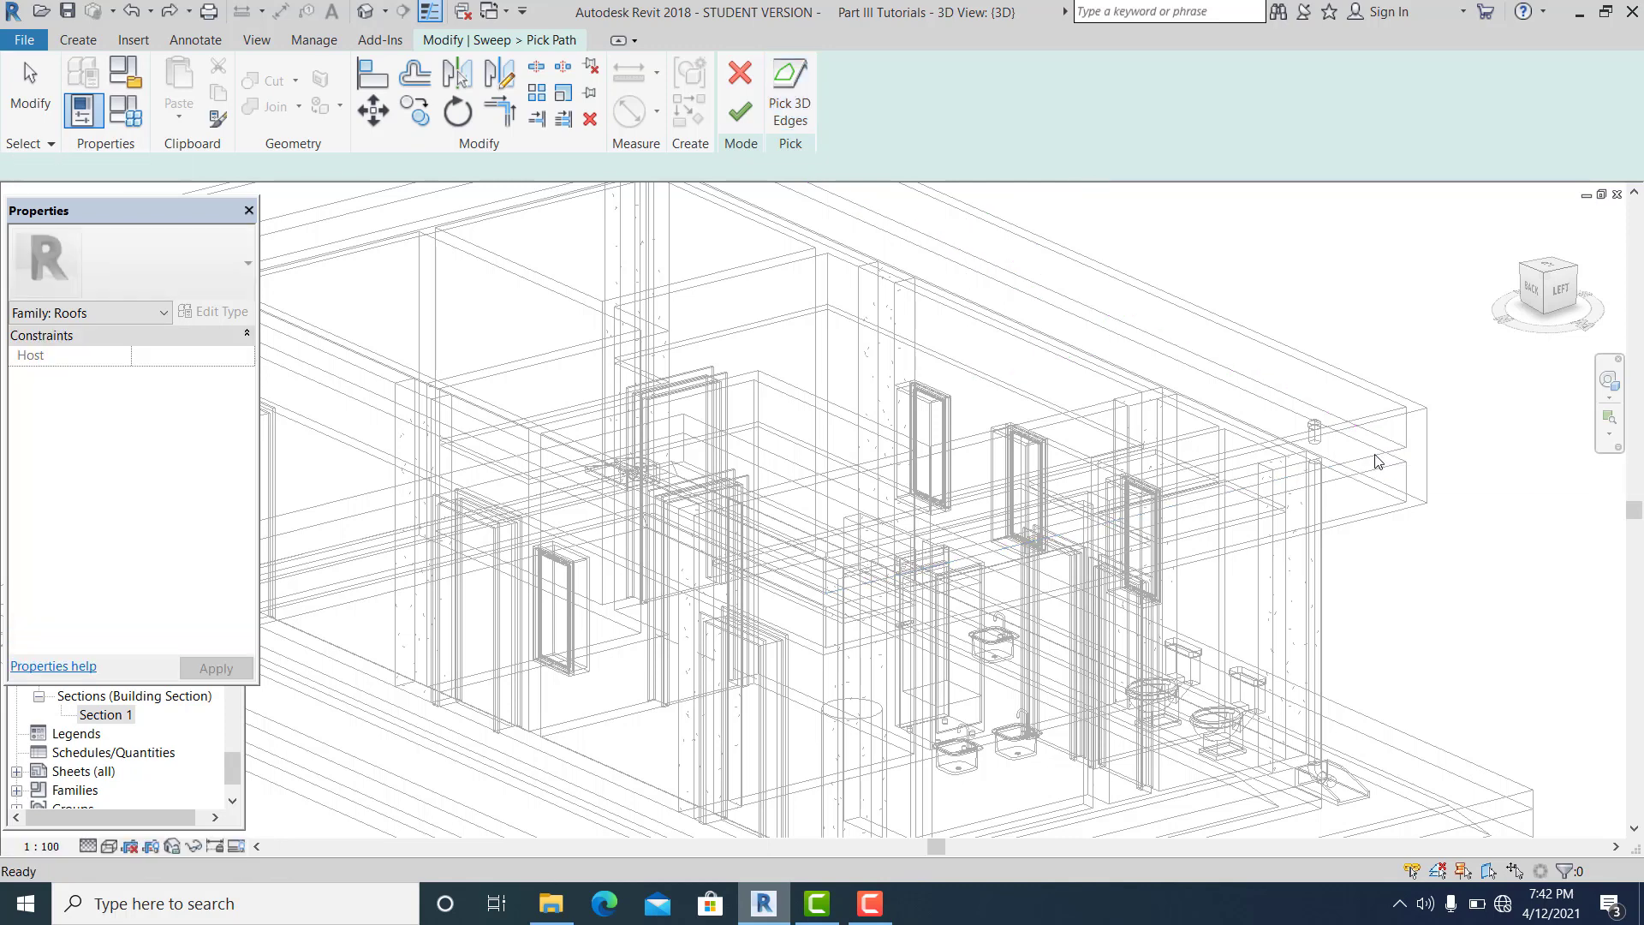
pyautogui.click(1369, 451)
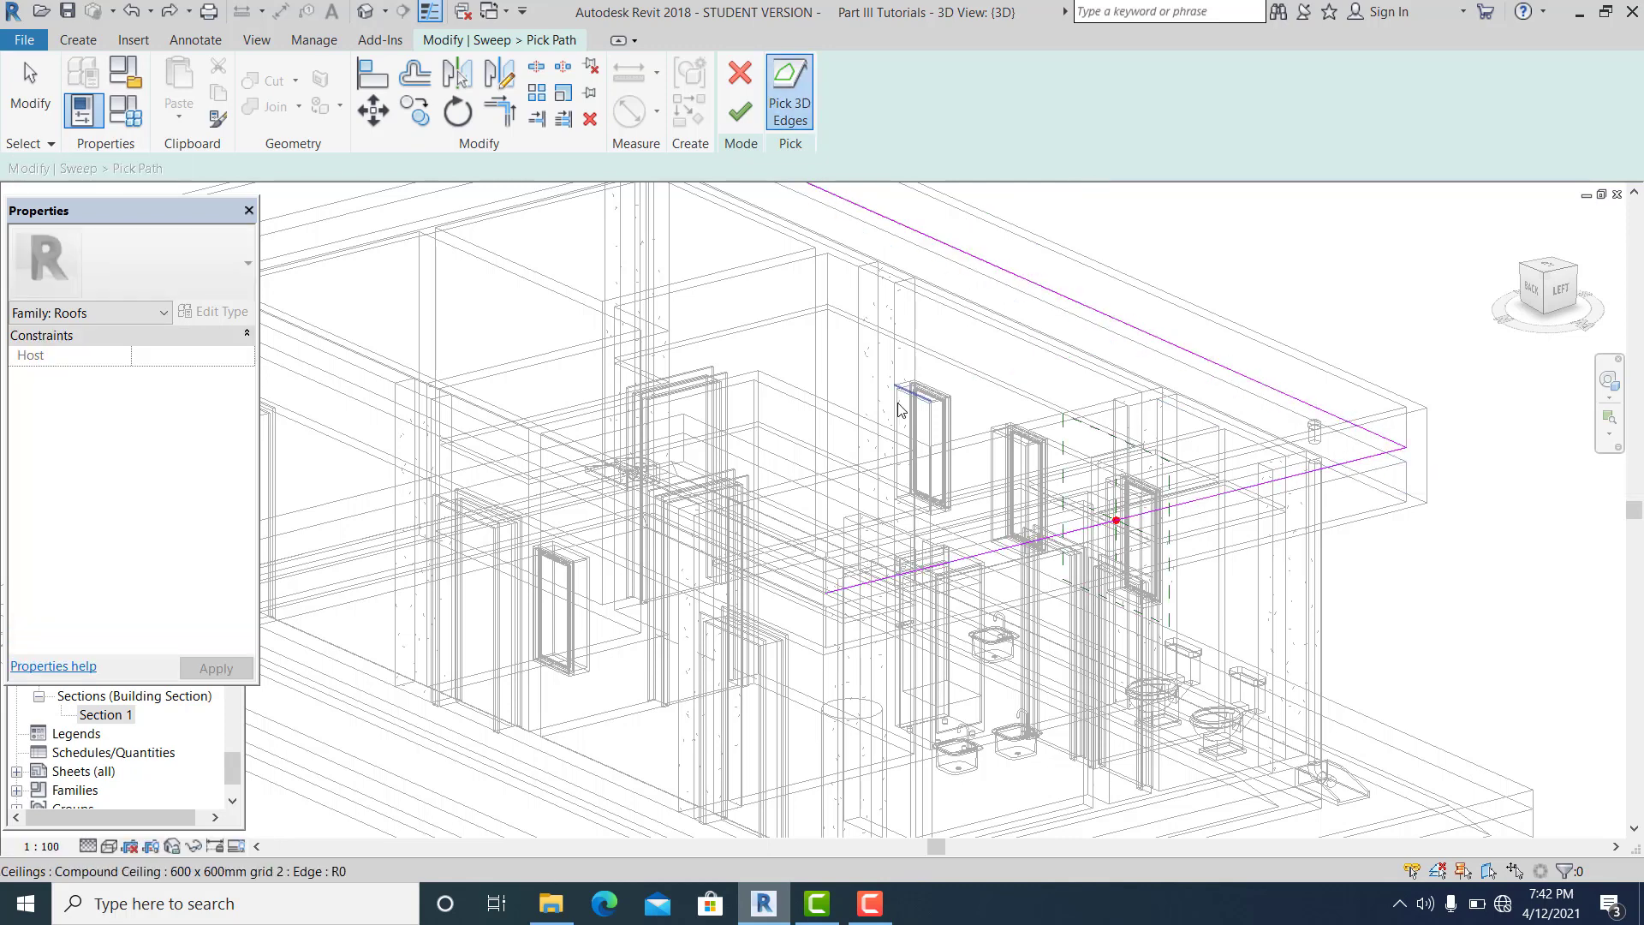
pyautogui.moveTo(593, 187); pyautogui.dragTo(856, 265, button='middle')
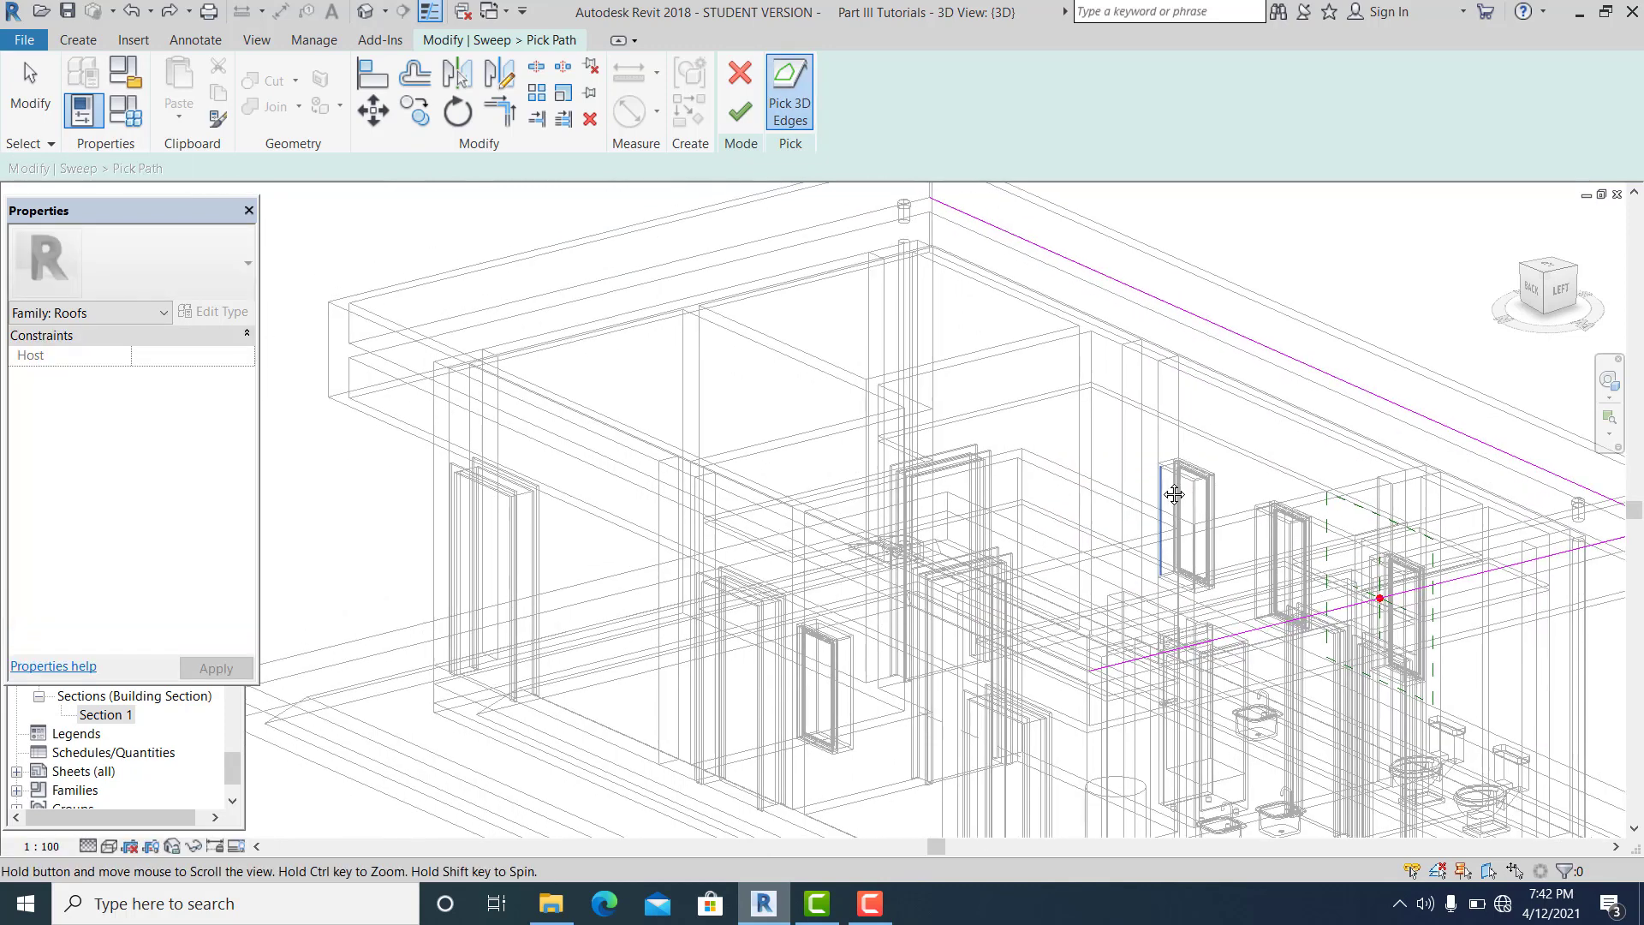
pyautogui.click(796, 235)
pyautogui.click(370, 355)
pyautogui.scroll(-2, 732, 240)
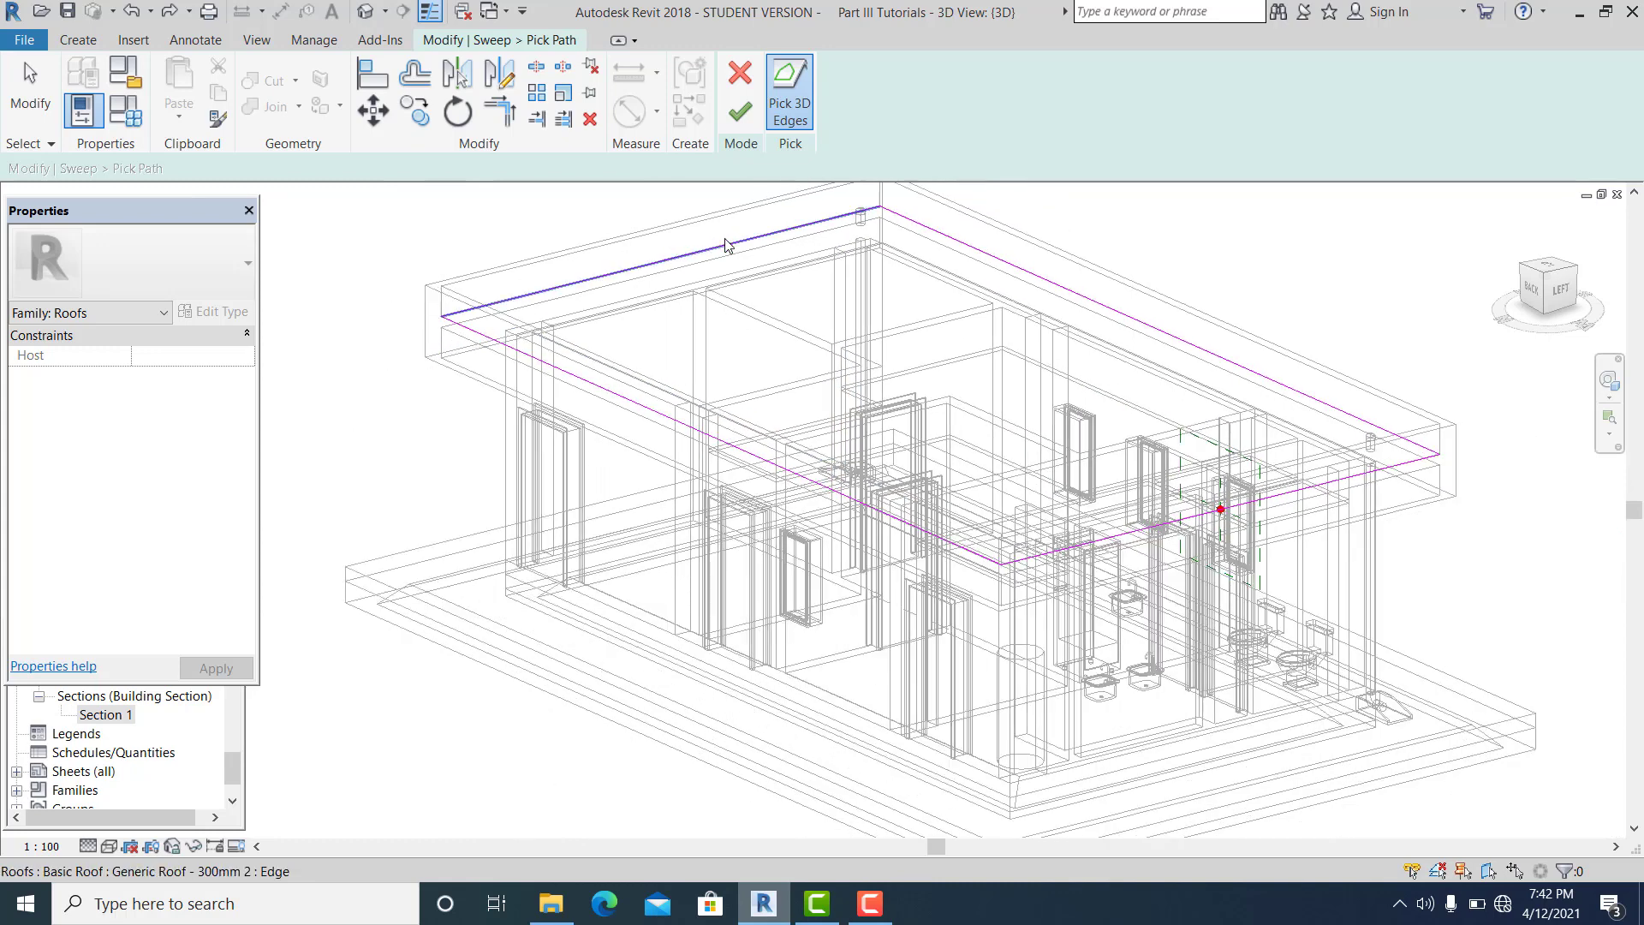
pyautogui.click(738, 114)
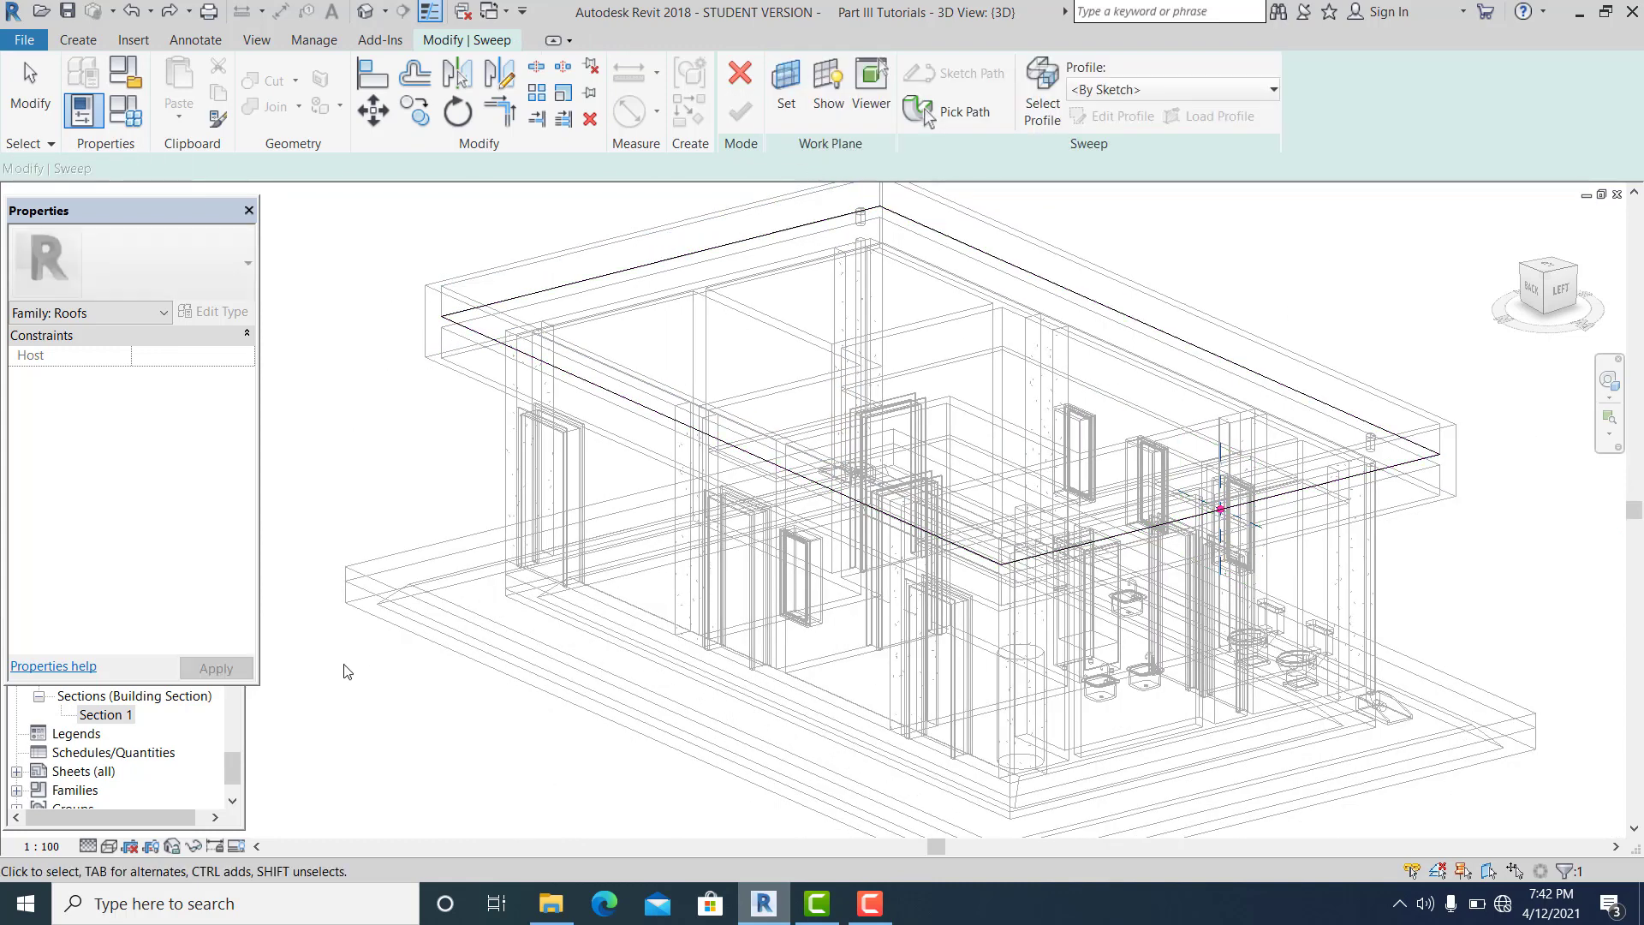
# - Open the South elevation and start sketching the sweep's profile at the path's corner beside the parapet
pyautogui.moveTo(237, 764)
pyautogui.mouseDown()
pyautogui.moveTo(240, 722)
pyautogui.moveTo(244, 747)
pyautogui.mouseUp()
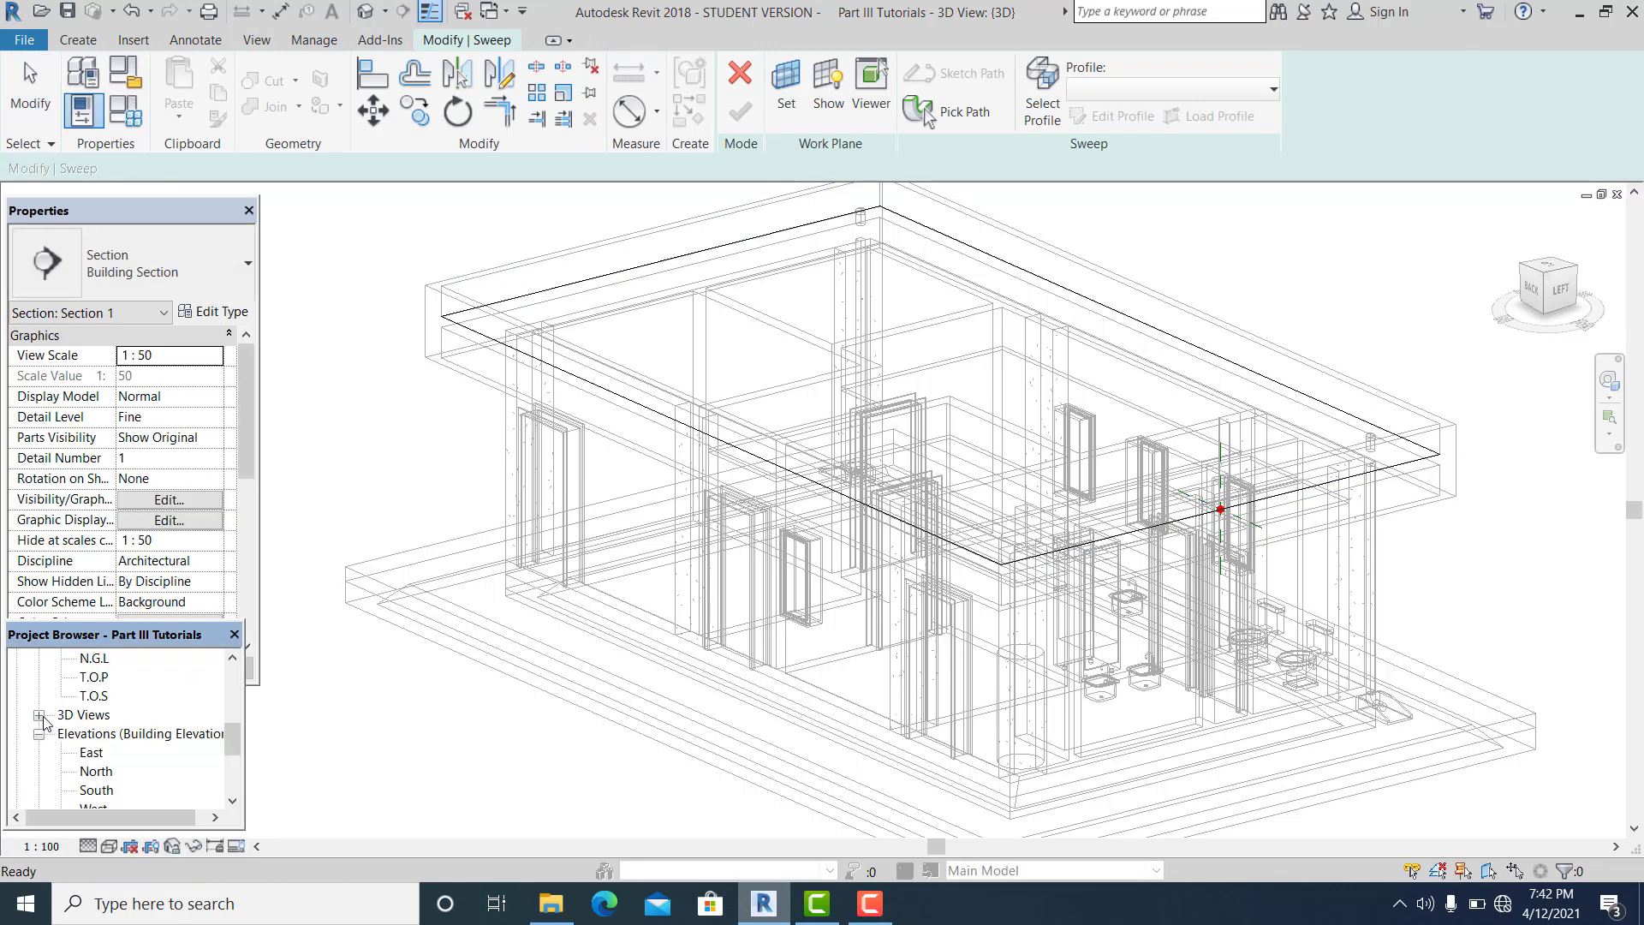
pyautogui.click(39, 714)
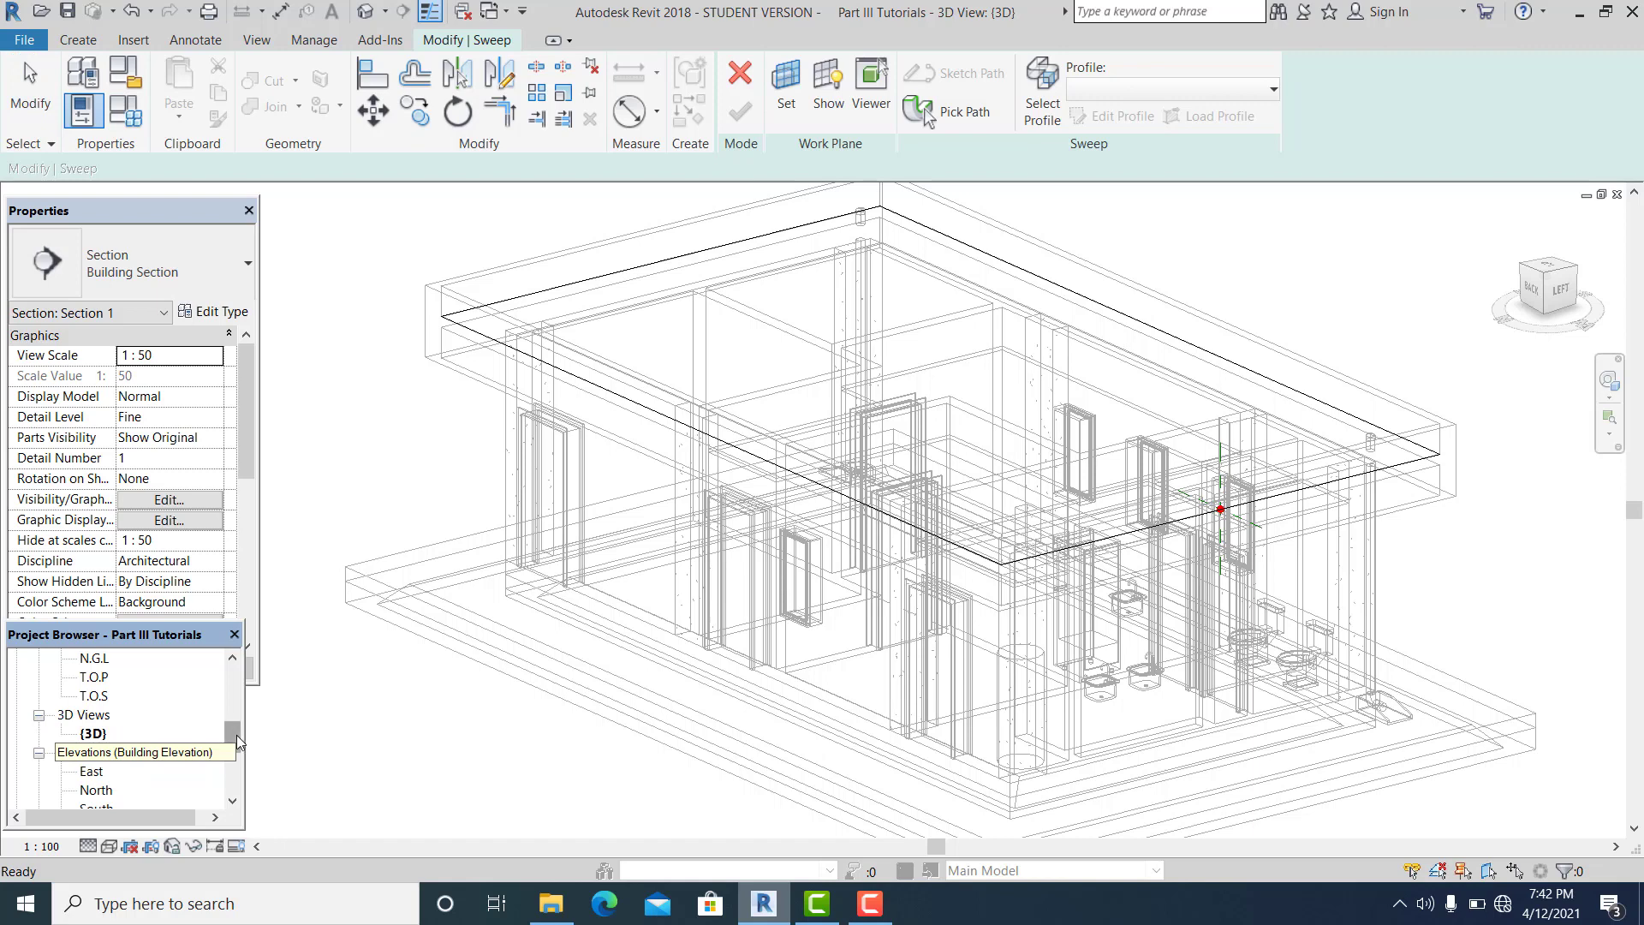
pyautogui.moveTo(238, 735); pyautogui.dragTo(238, 757)
pyautogui.doubleClick(95, 716)
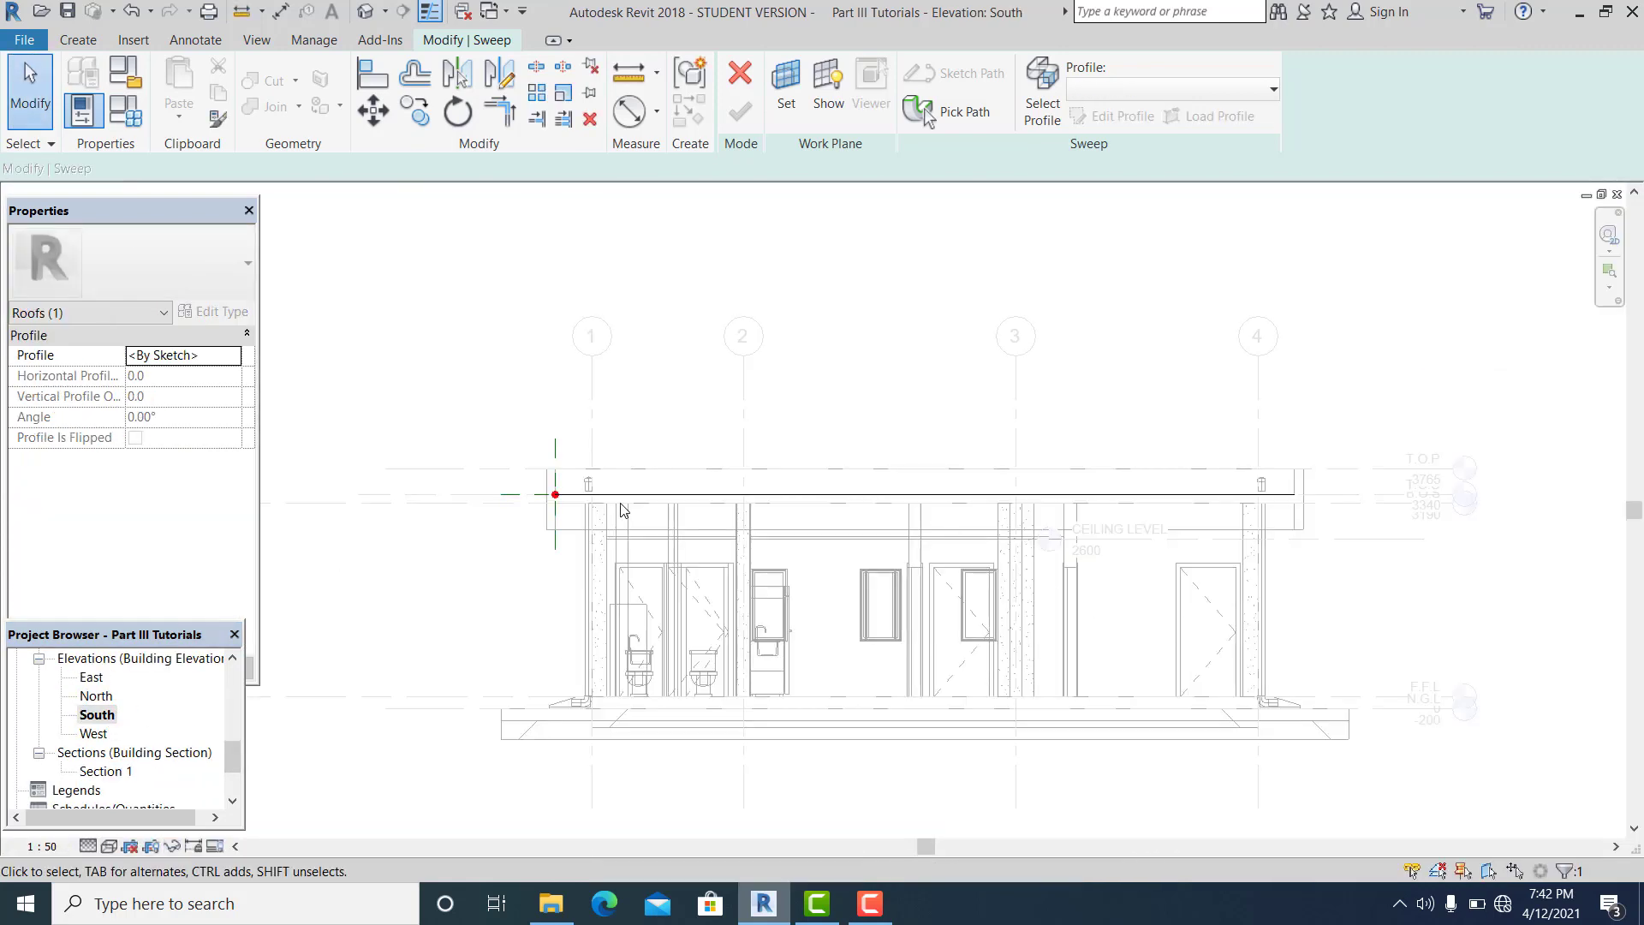
pyautogui.scroll(5, 597, 511)
pyautogui.scroll(3, 525, 543)
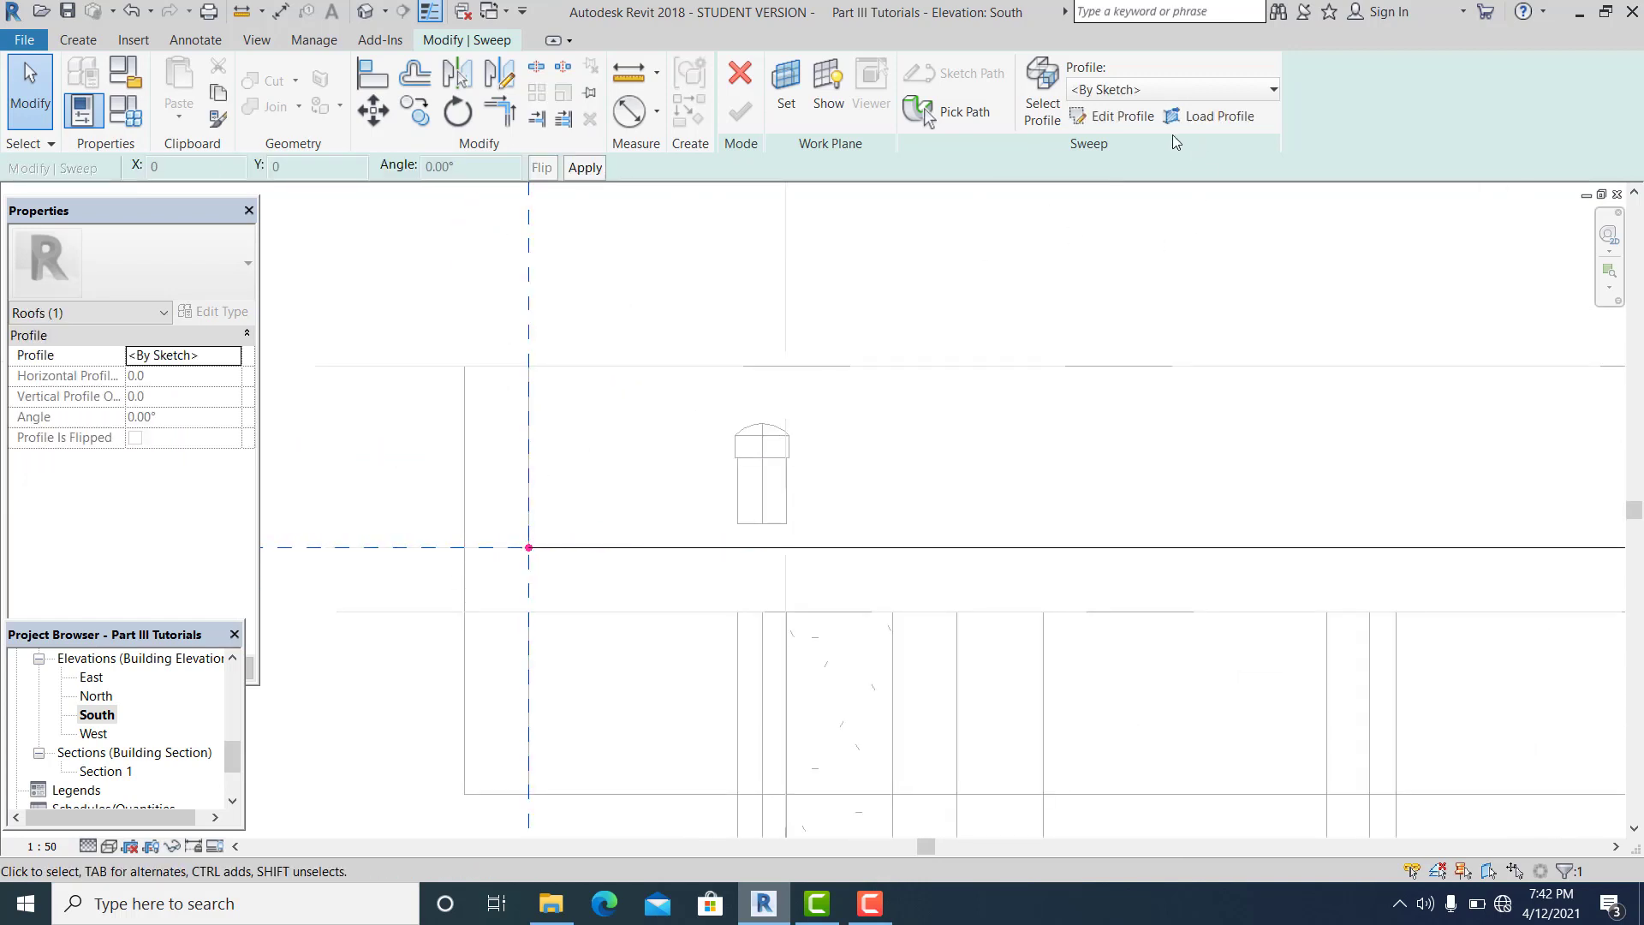
pyautogui.click(1126, 117)
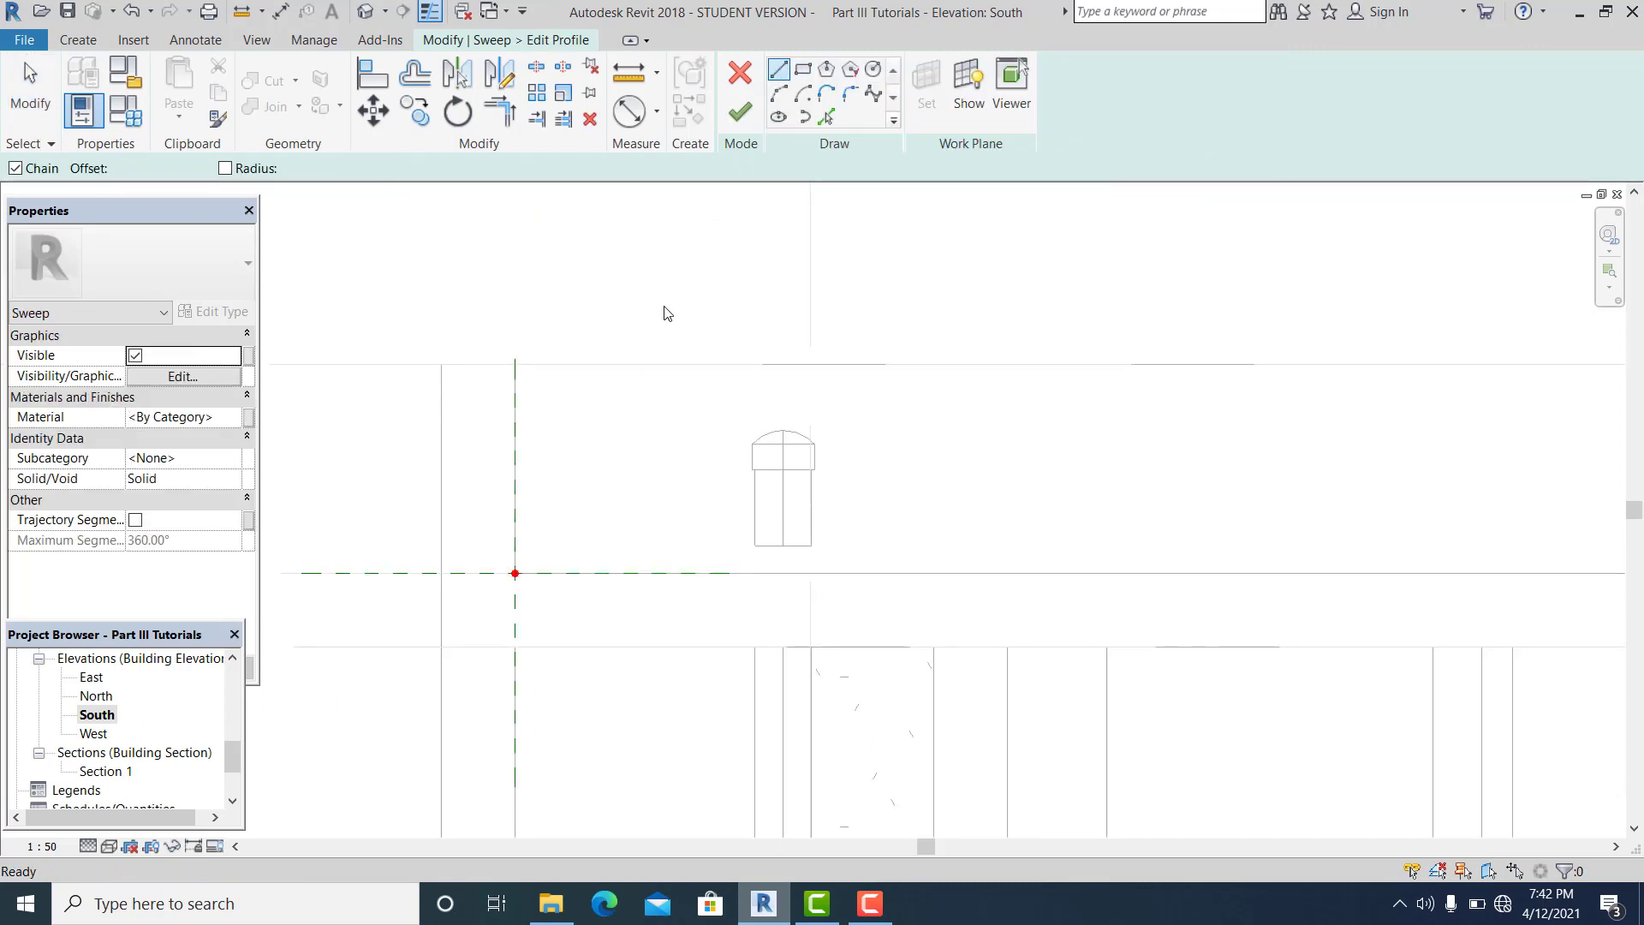
pyautogui.scroll(2, 558, 543)
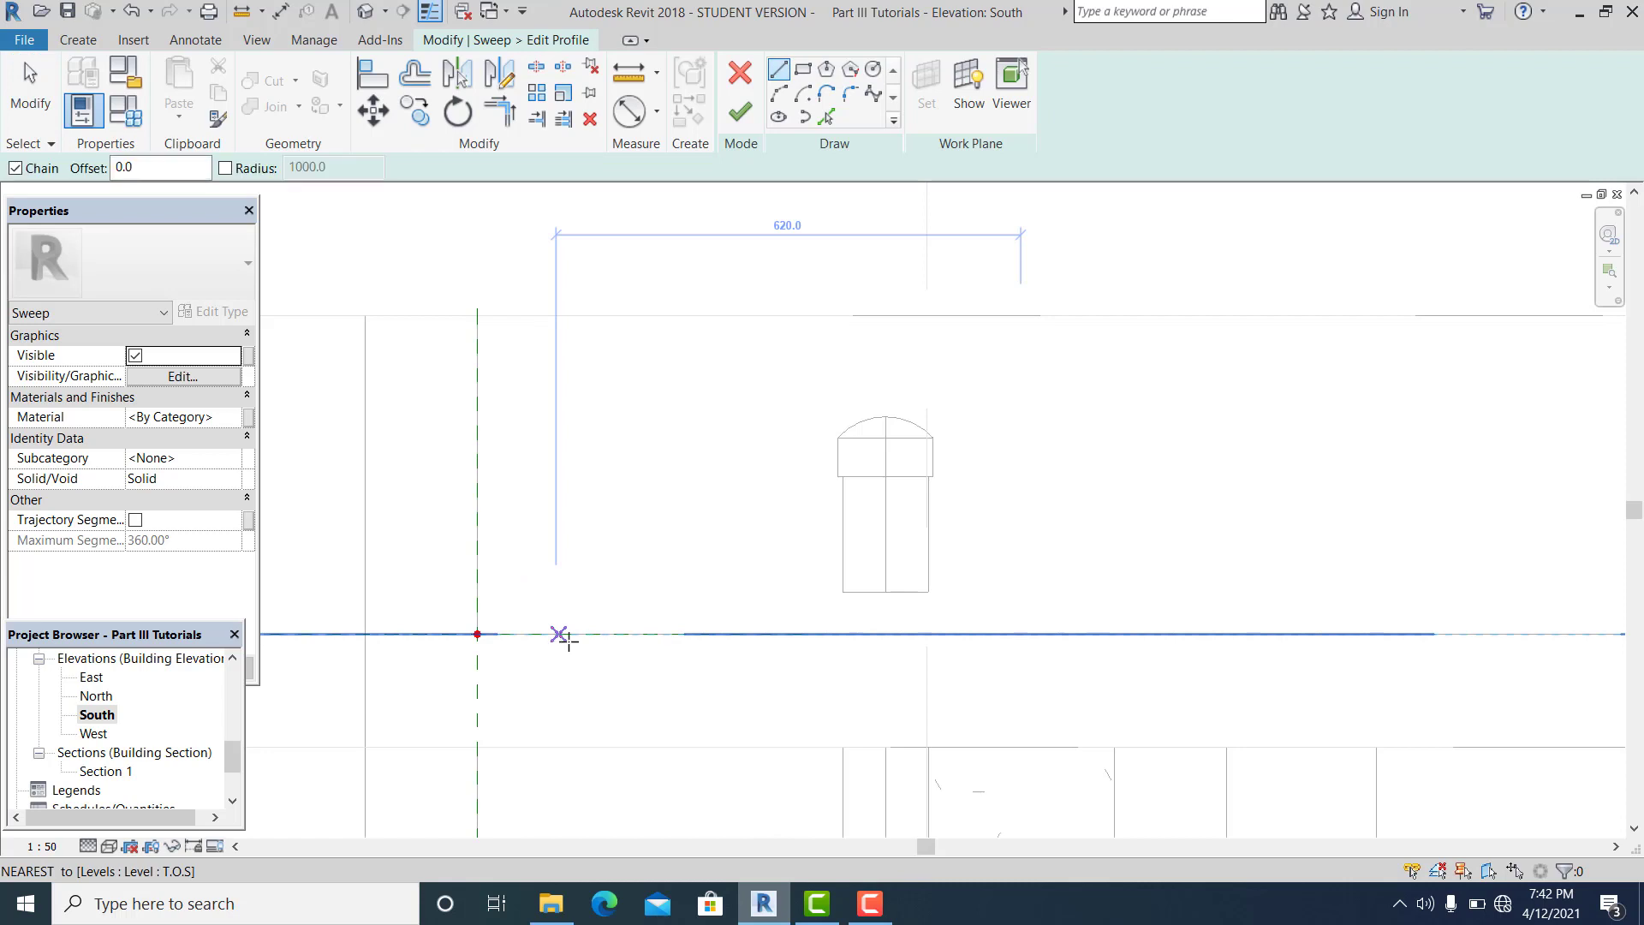
pyautogui.click(561, 635)
pyautogui.click(478, 543)
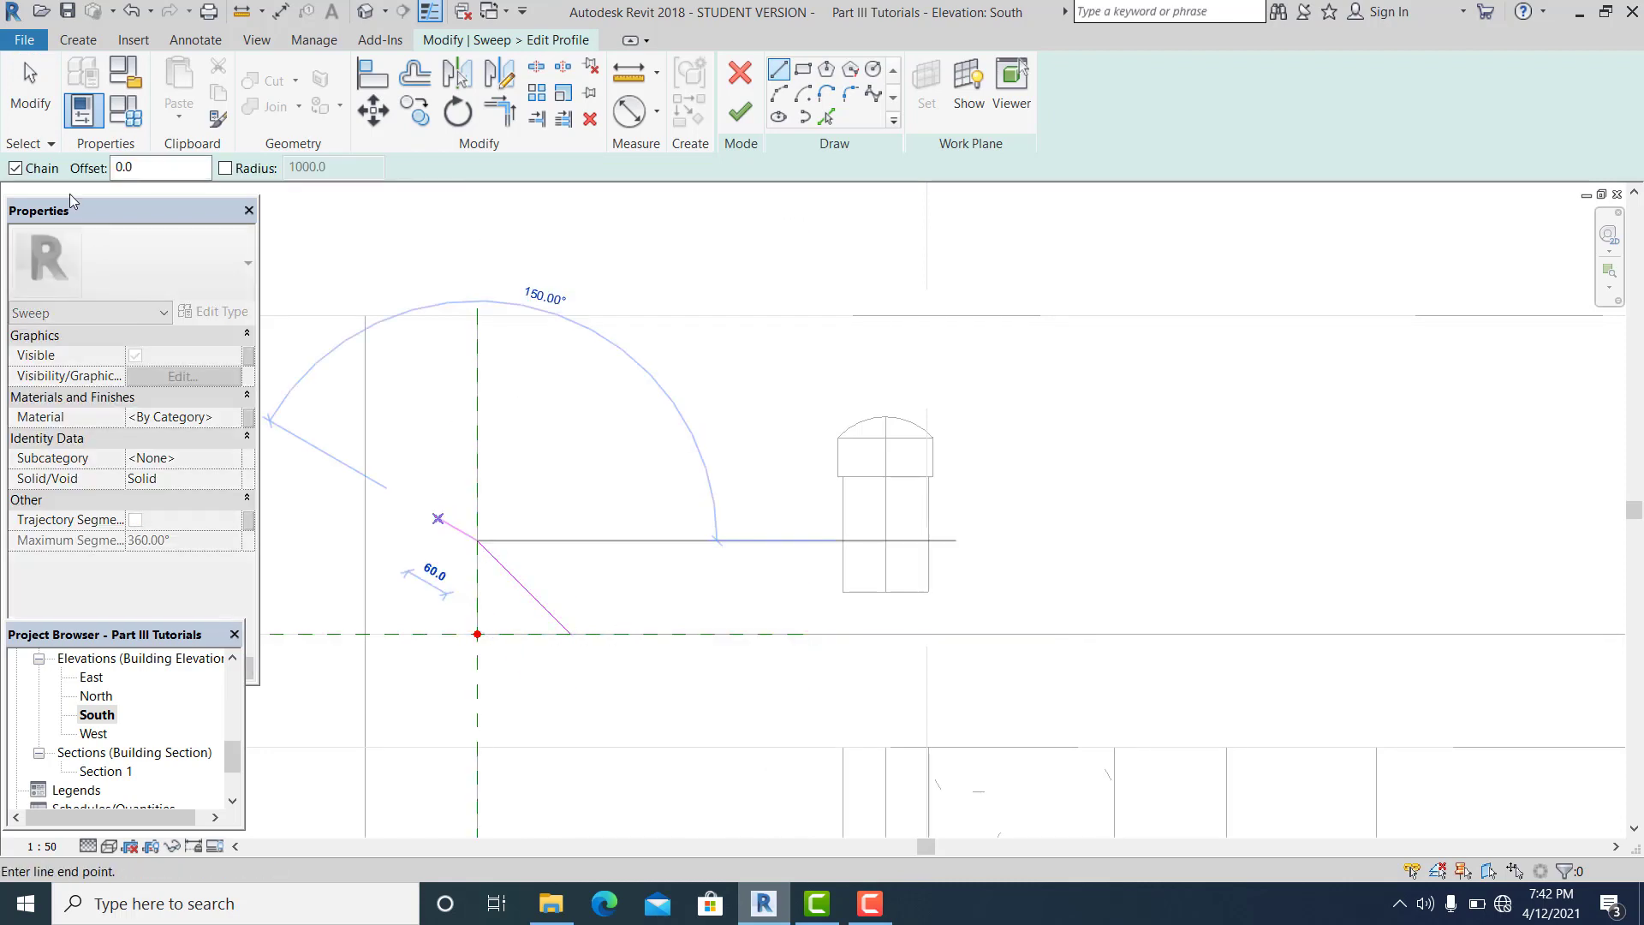
pyautogui.press('Escape')
pyautogui.press('Escape')
pyautogui.scroll(1, 513, 552)
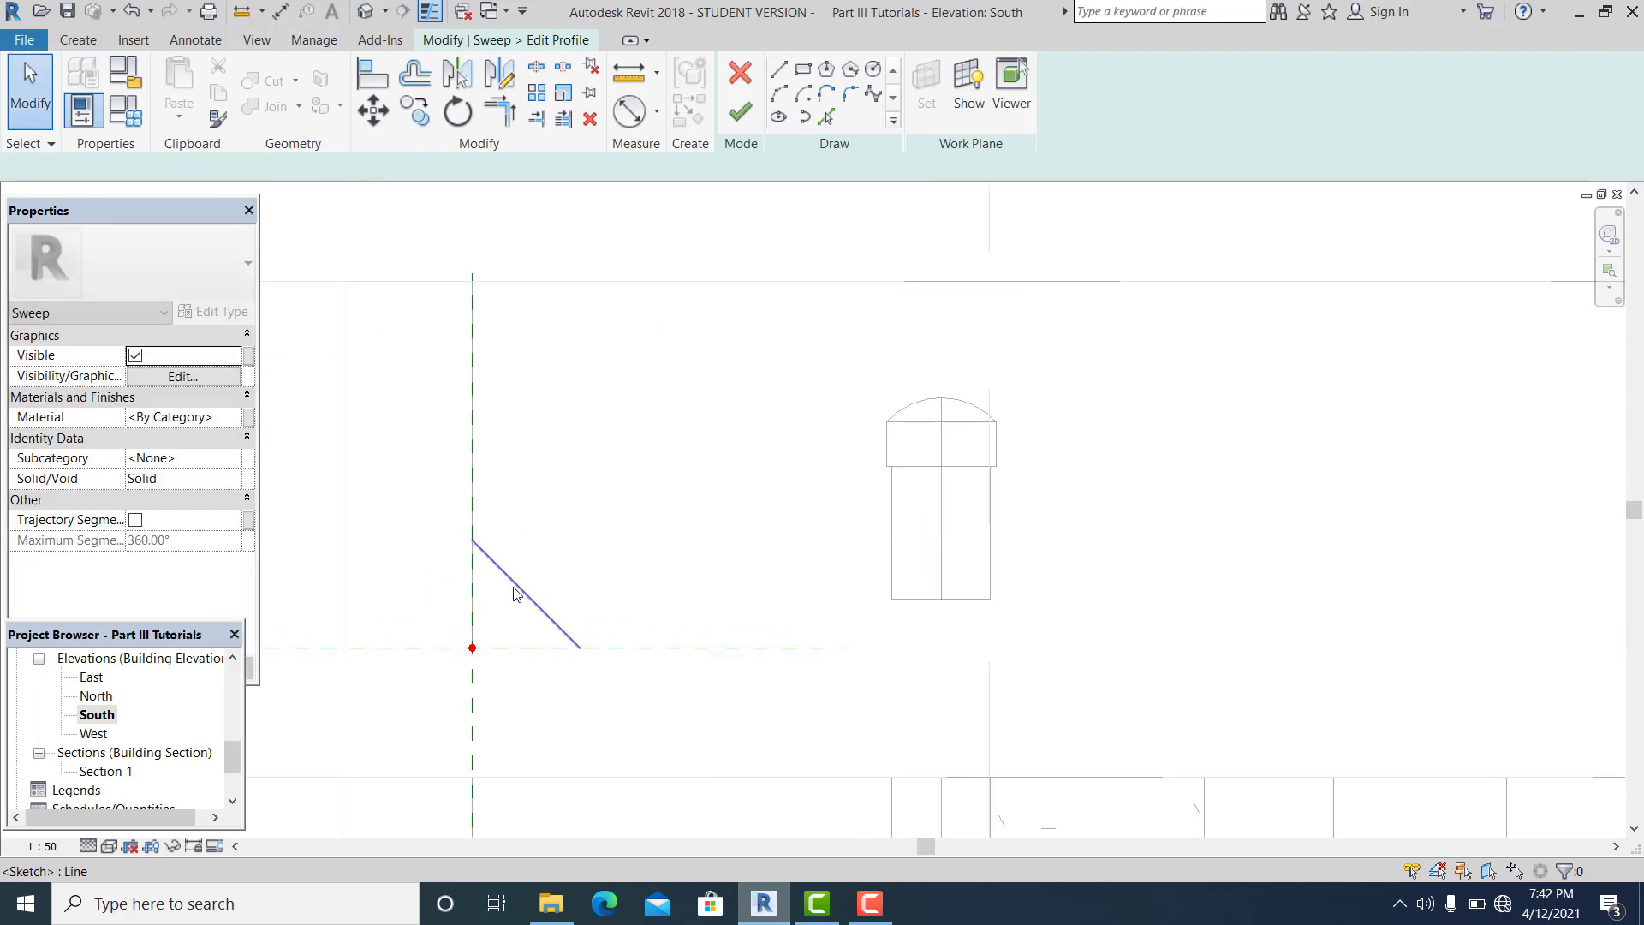
pyautogui.click(535, 603)
pyautogui.press('Delete')
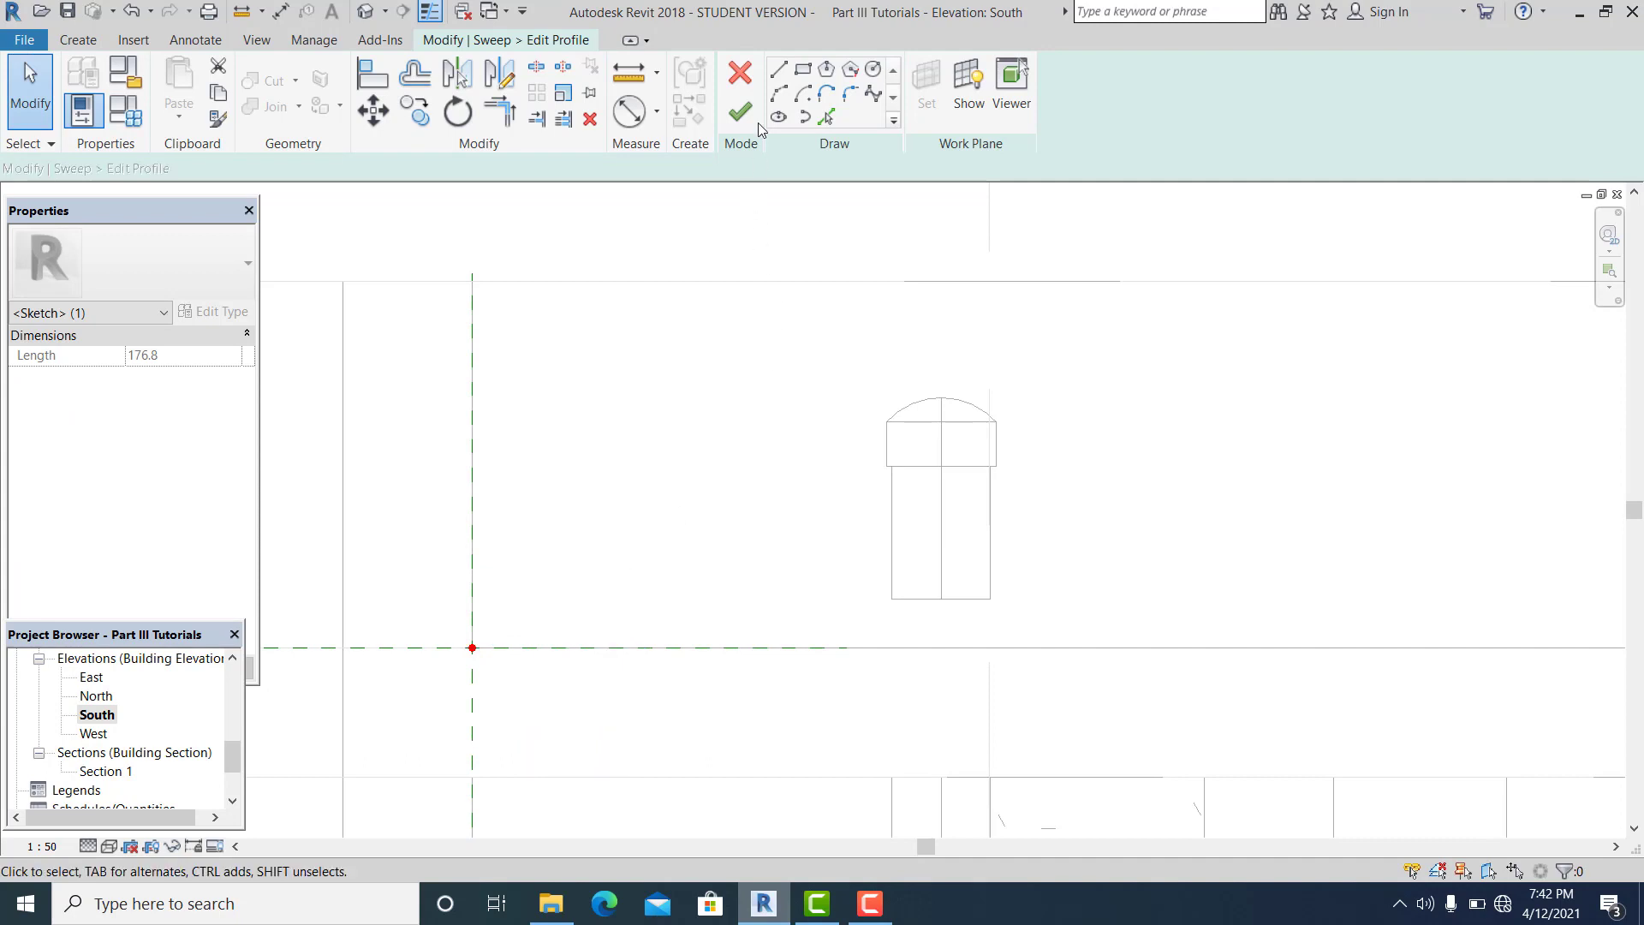
# - Sketch a concave arc of about 338 mm radius from the roof surface to the parapet's inner face
pyautogui.click(599, 648)
pyautogui.scroll(-2, 569, 599)
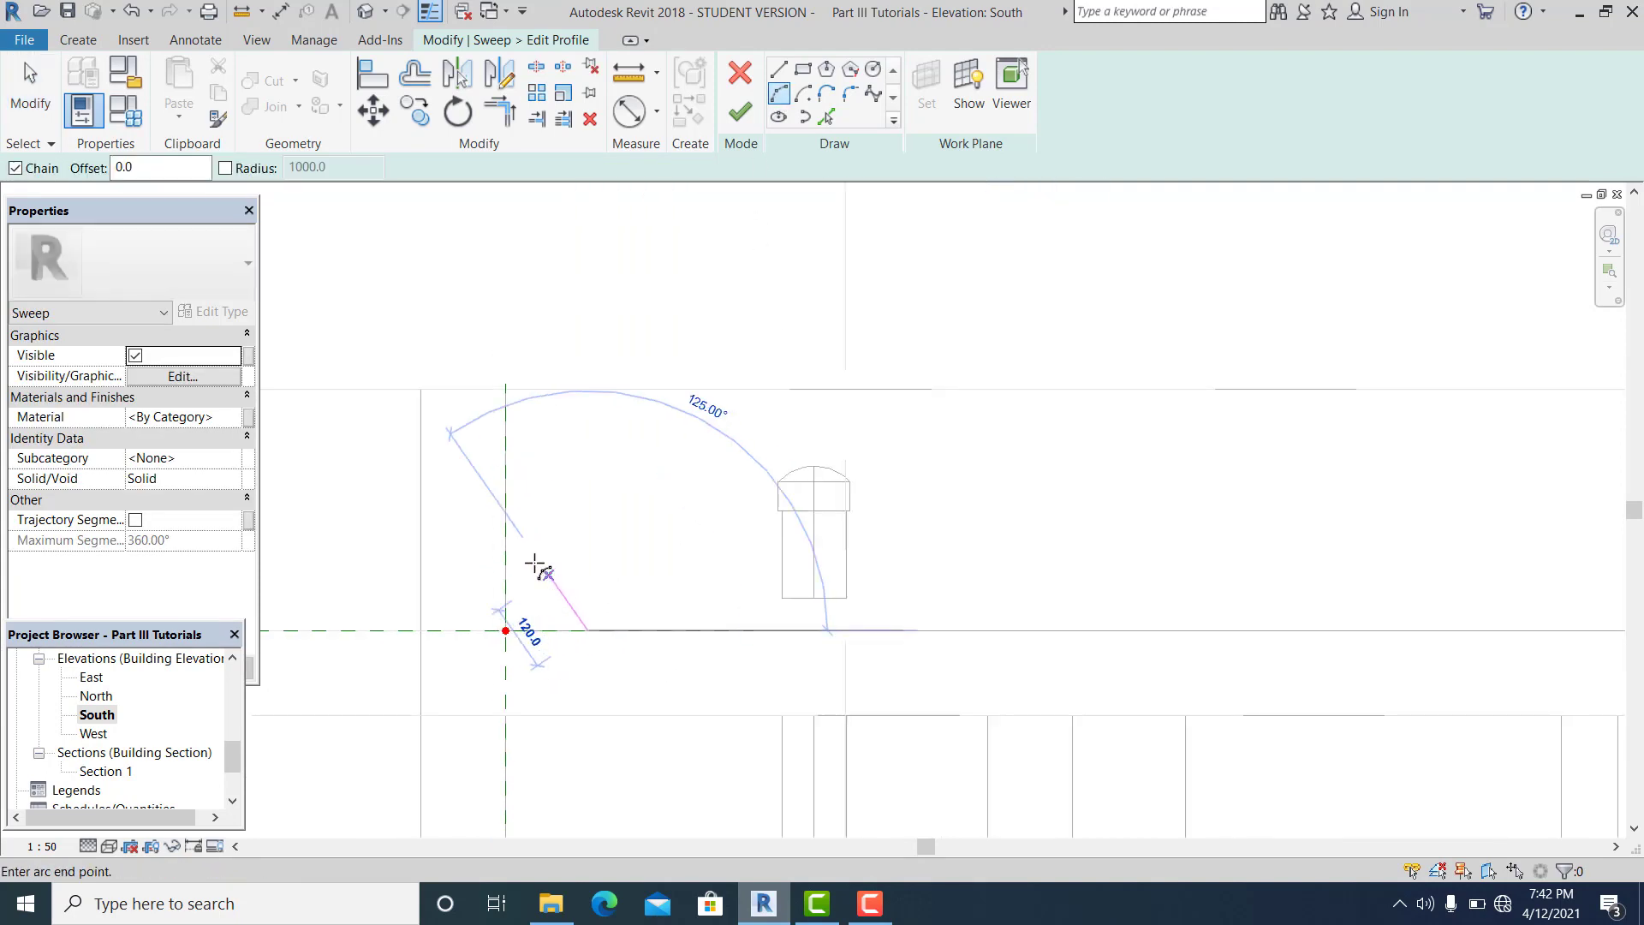
pyautogui.click(505, 548)
pyautogui.scroll(2, 518, 557)
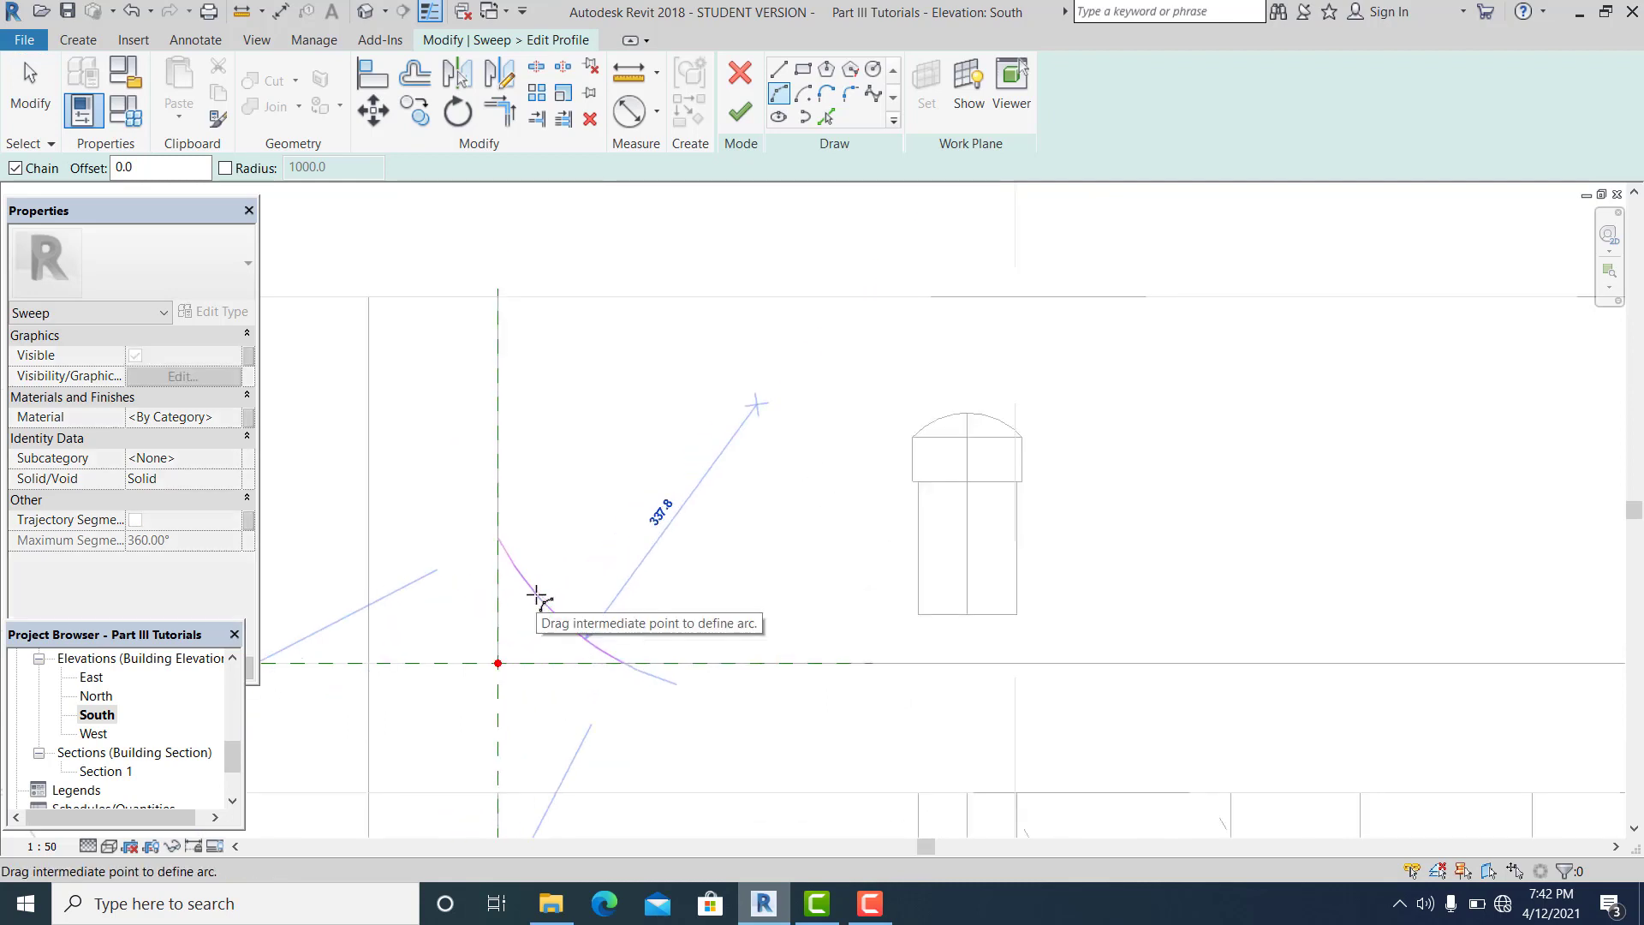
pyautogui.click(537, 597)
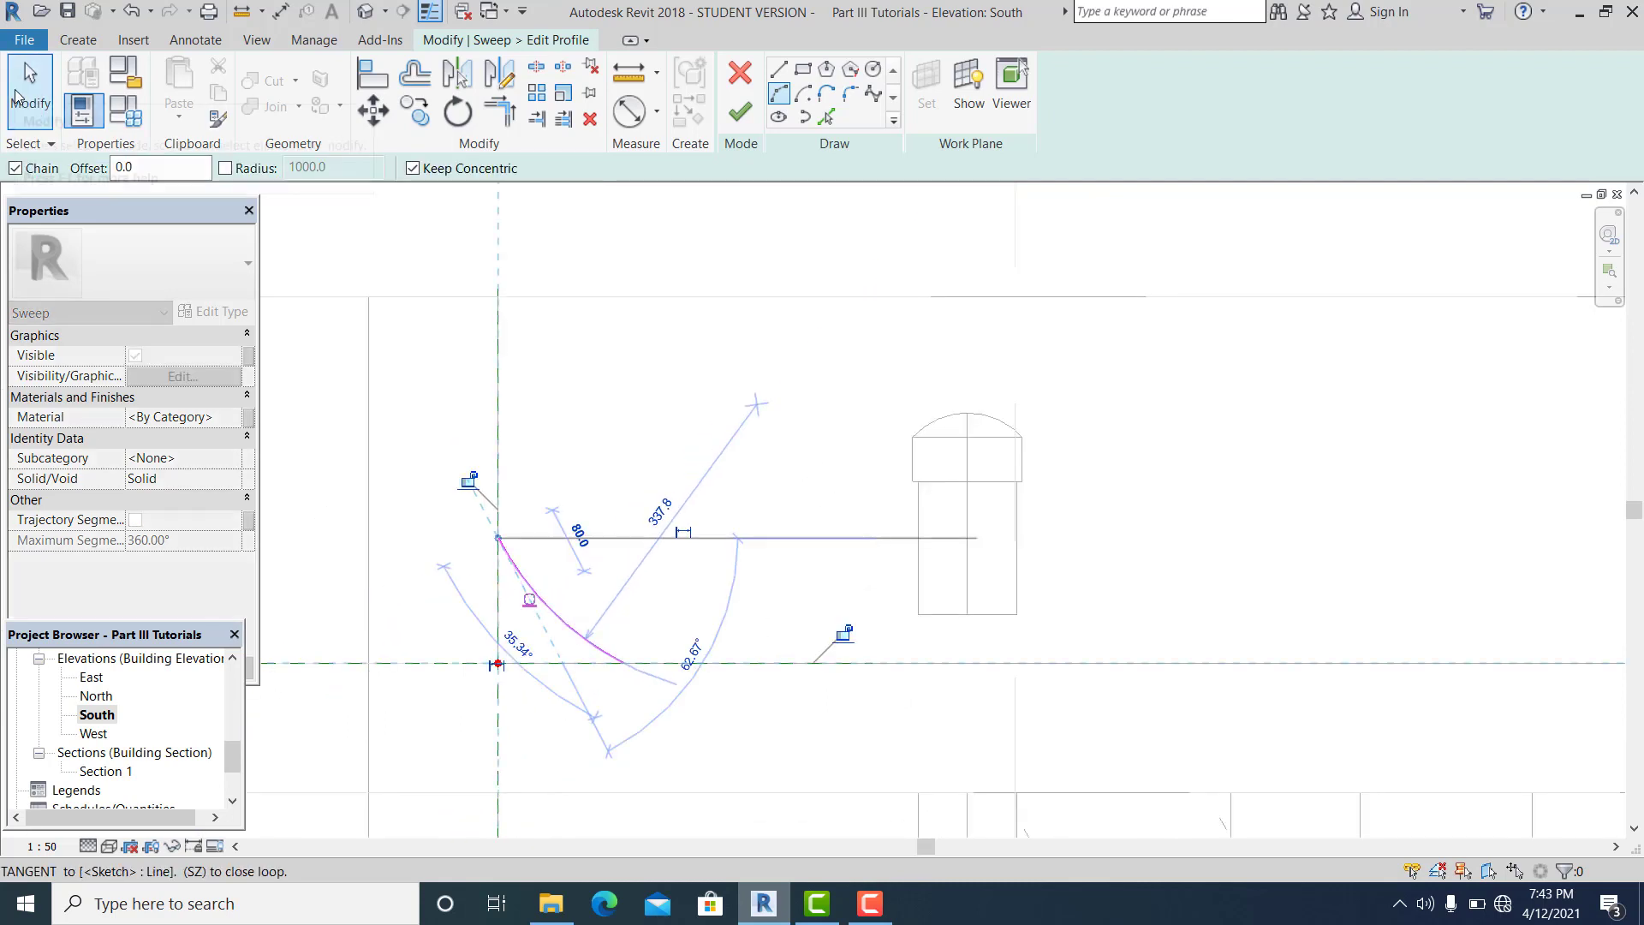
pyautogui.click(19, 96)
# - Close the profile with a vertical line about 145 mm long and a horizontal line back to the arc's lower end
pyautogui.scroll(-1, 514, 394)
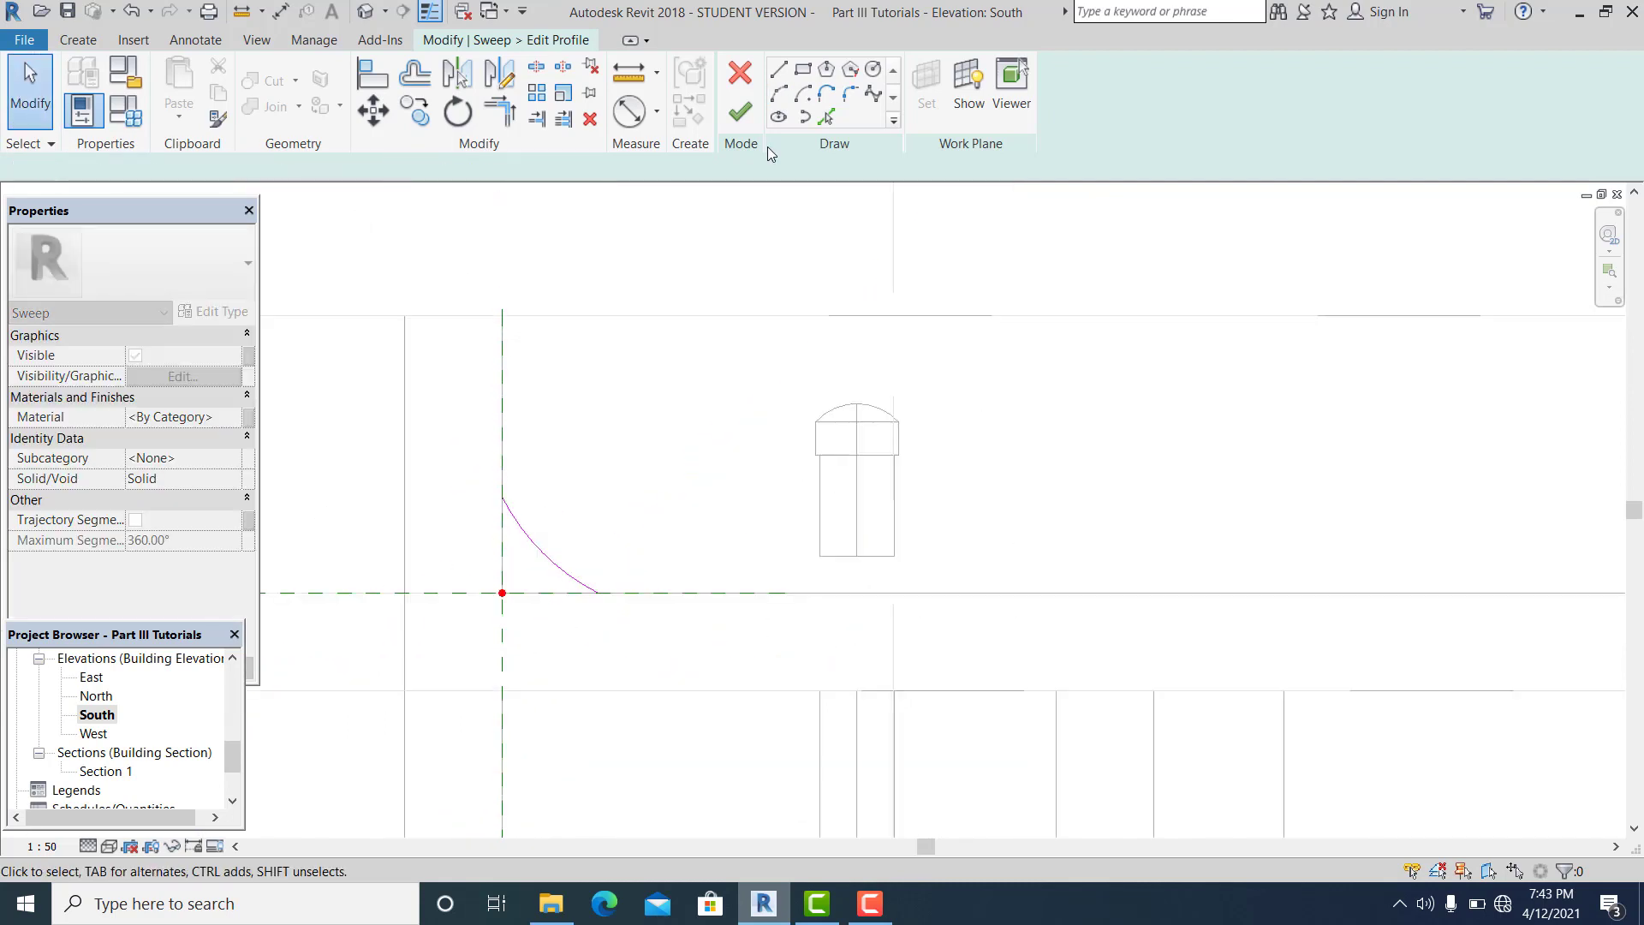
pyautogui.click(779, 71)
pyautogui.click(503, 496)
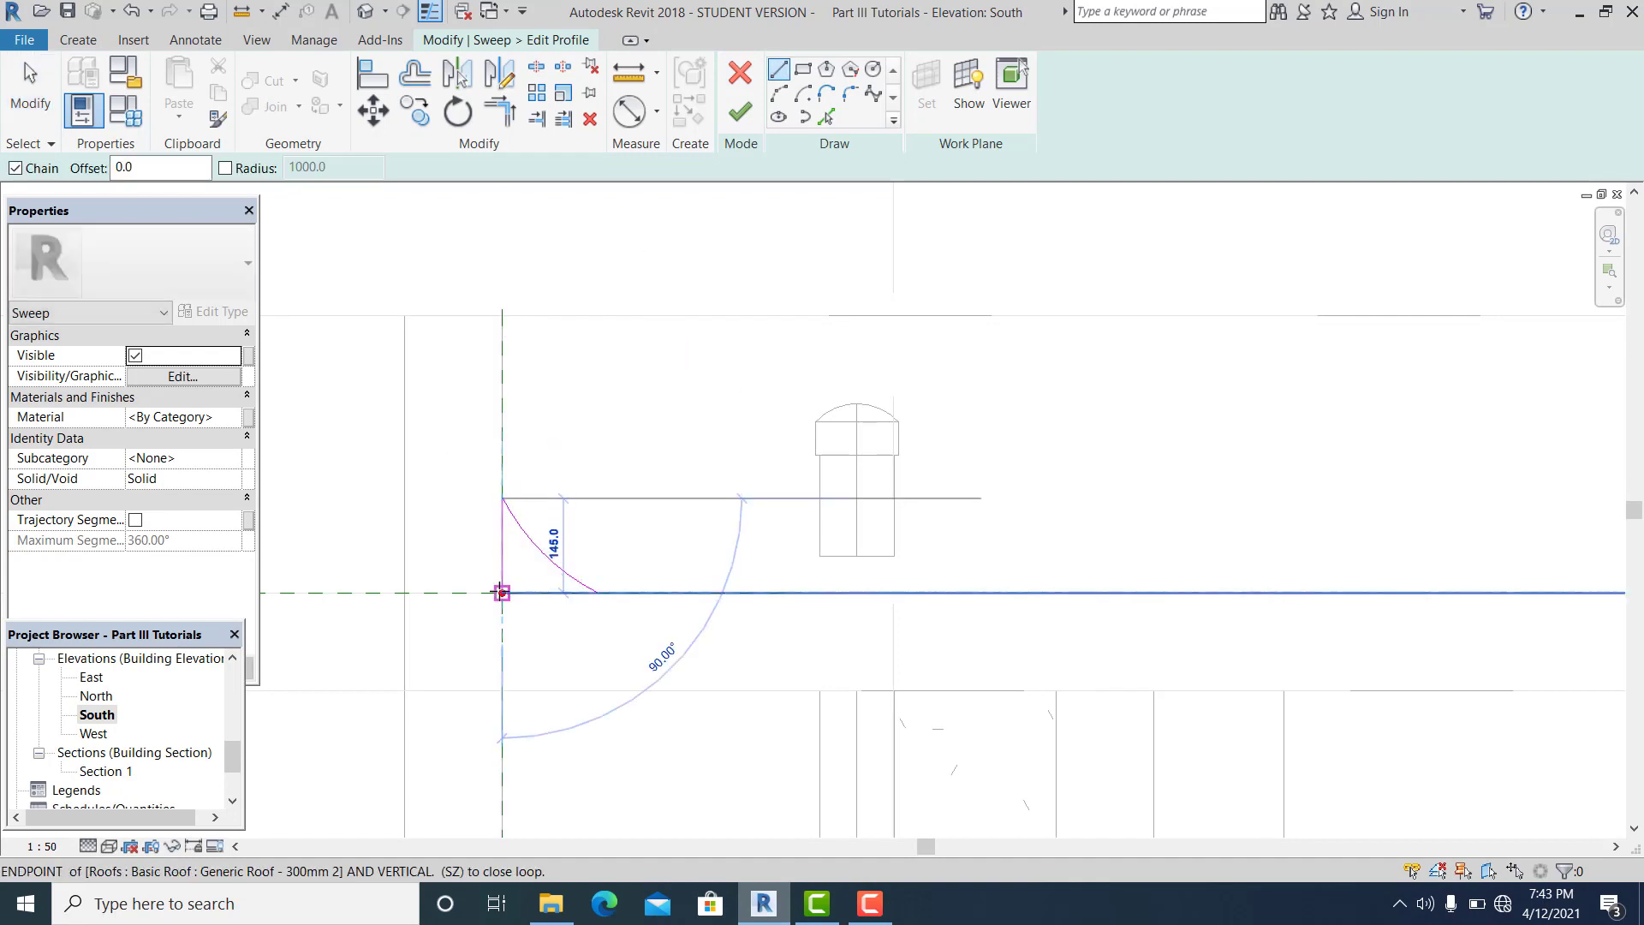
pyautogui.click(502, 593)
pyautogui.click(596, 593)
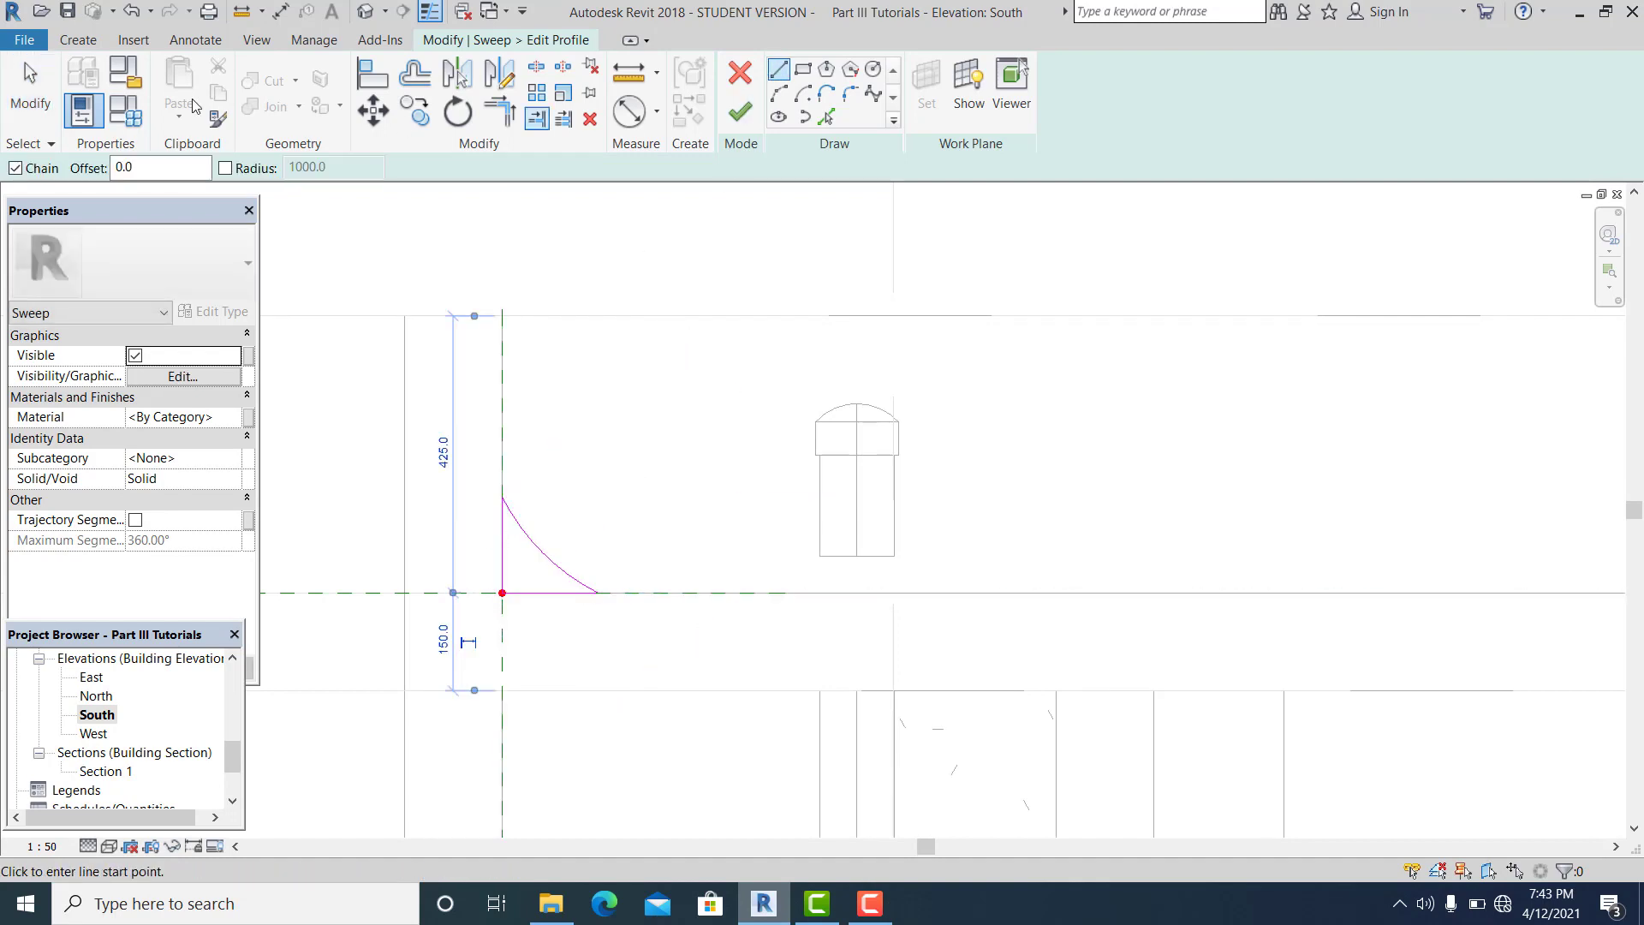
pyautogui.click(31, 80)
# - Return to the default 3D view and set its visual style to Realistic
pyautogui.click(366, 11)
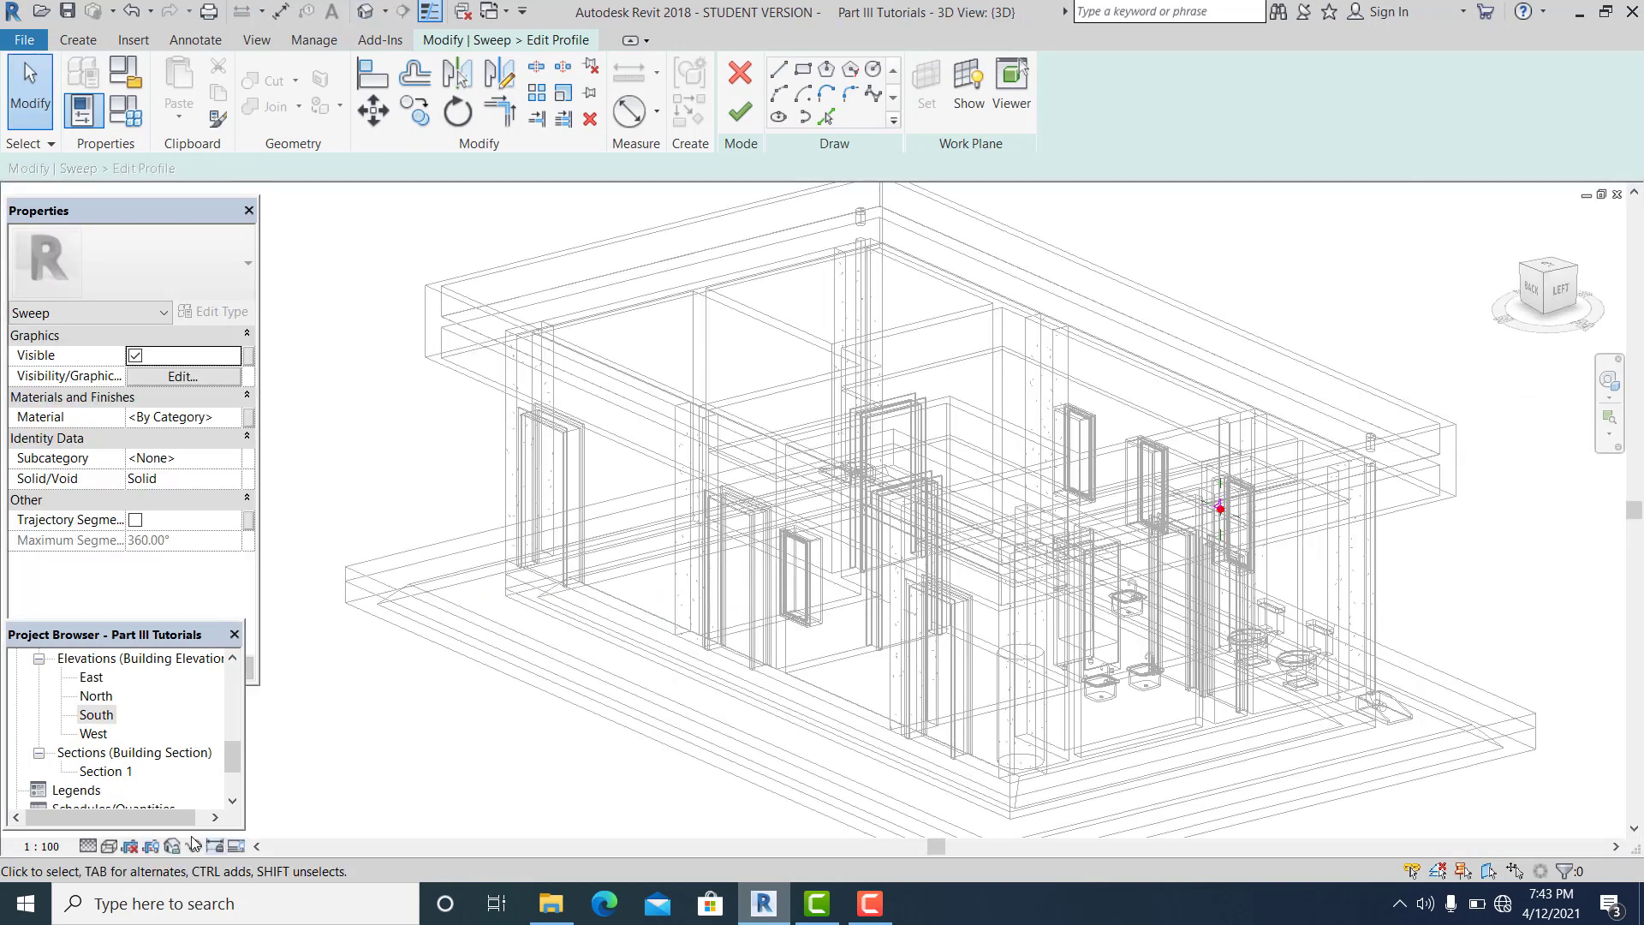
pyautogui.click(112, 848)
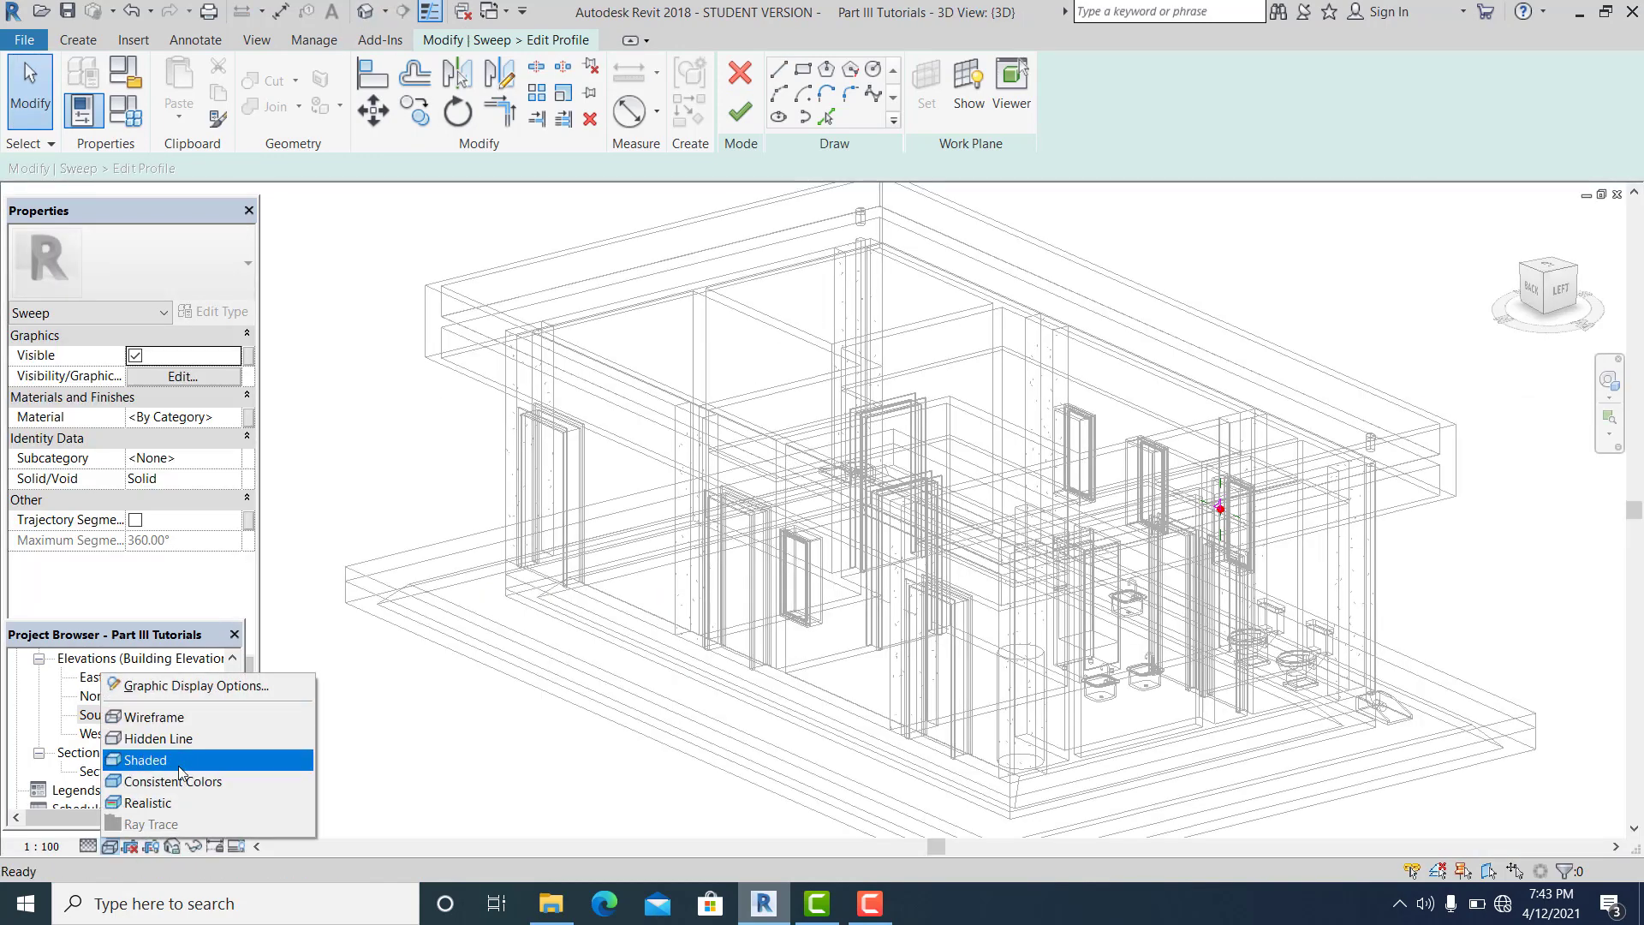
pyautogui.click(150, 802)
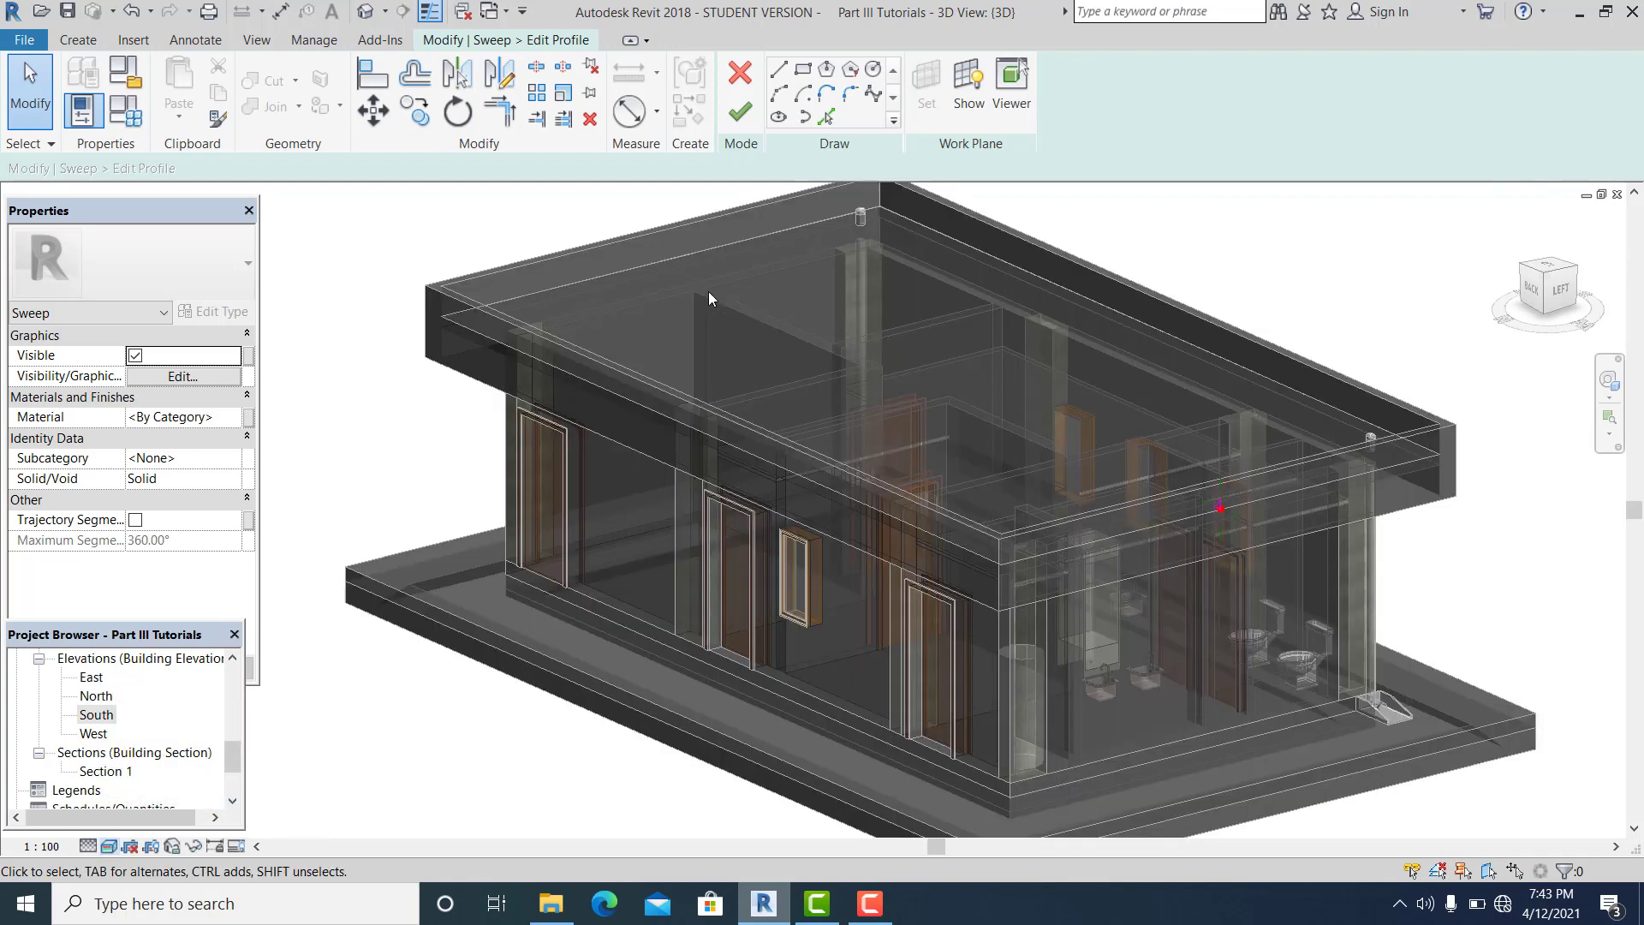
# - Finish the profile, the sweep and the Roofs 2 in-place model
pyautogui.scroll(2, 541, 369)
pyautogui.click(741, 120)
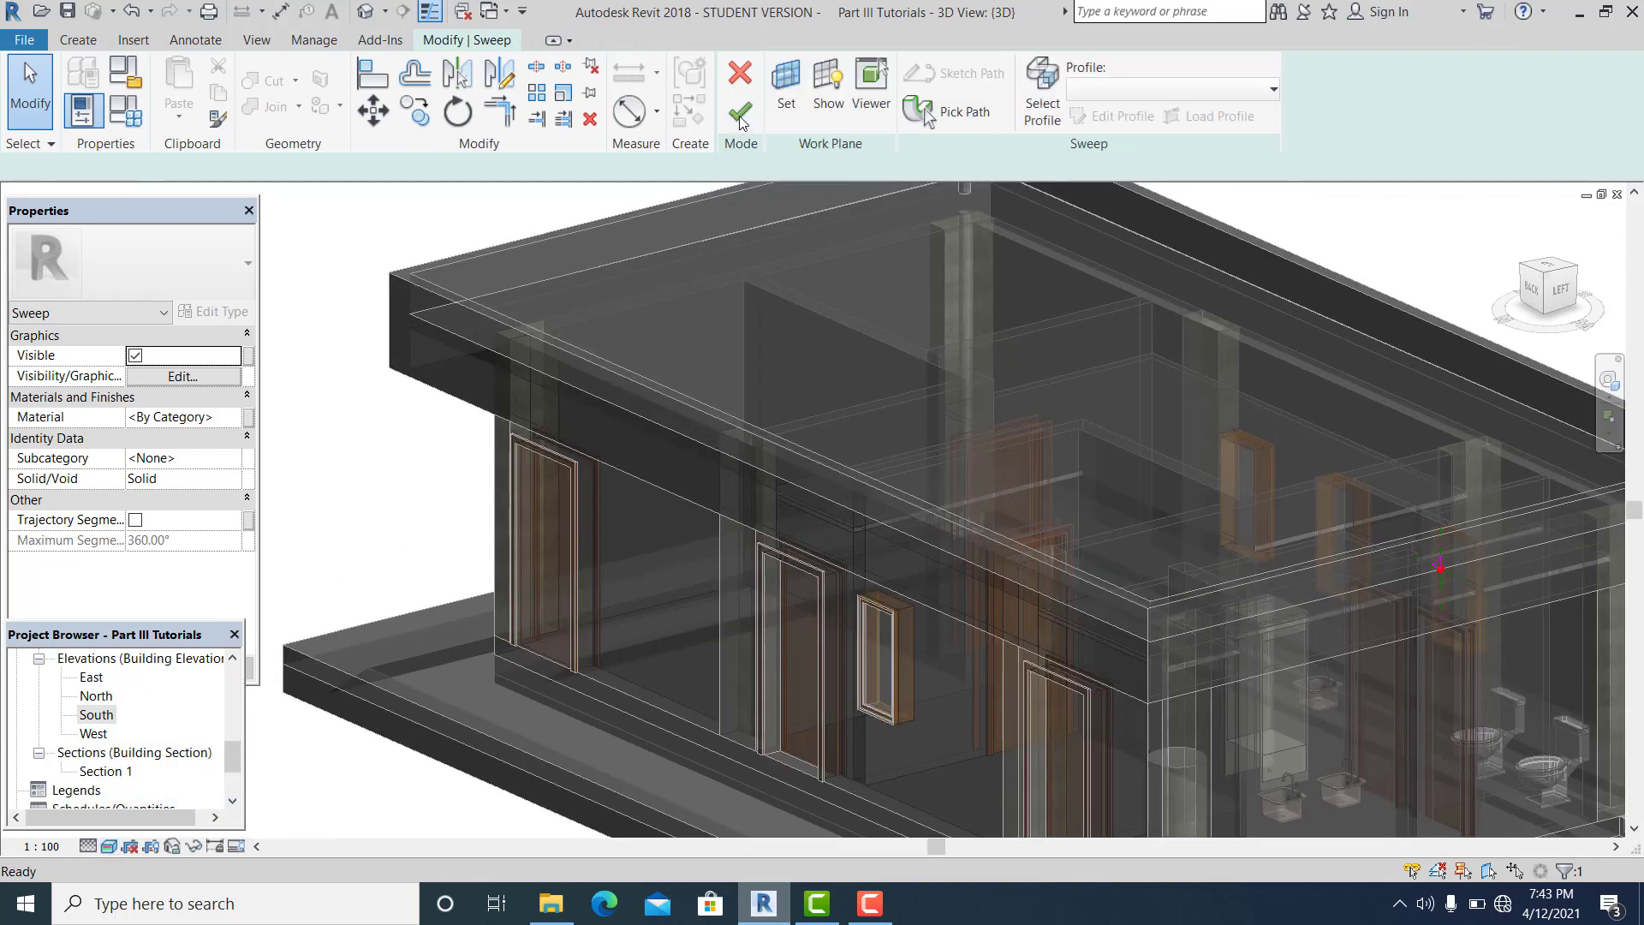
pyautogui.click(742, 121)
pyautogui.click(755, 214)
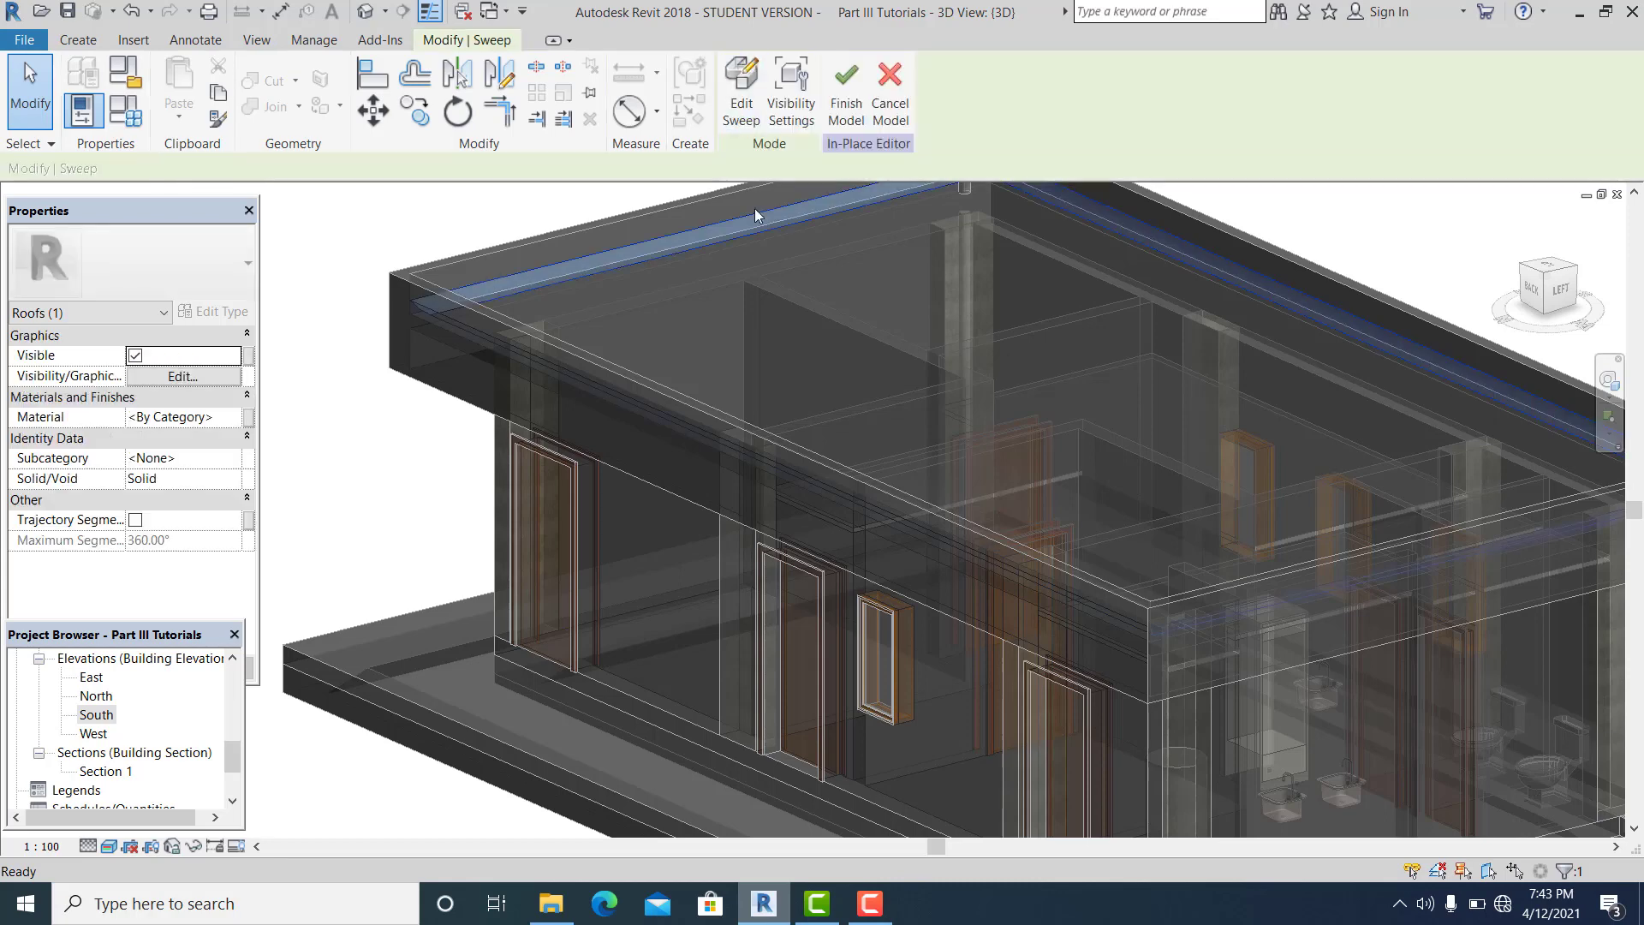
pyautogui.click(354, 553)
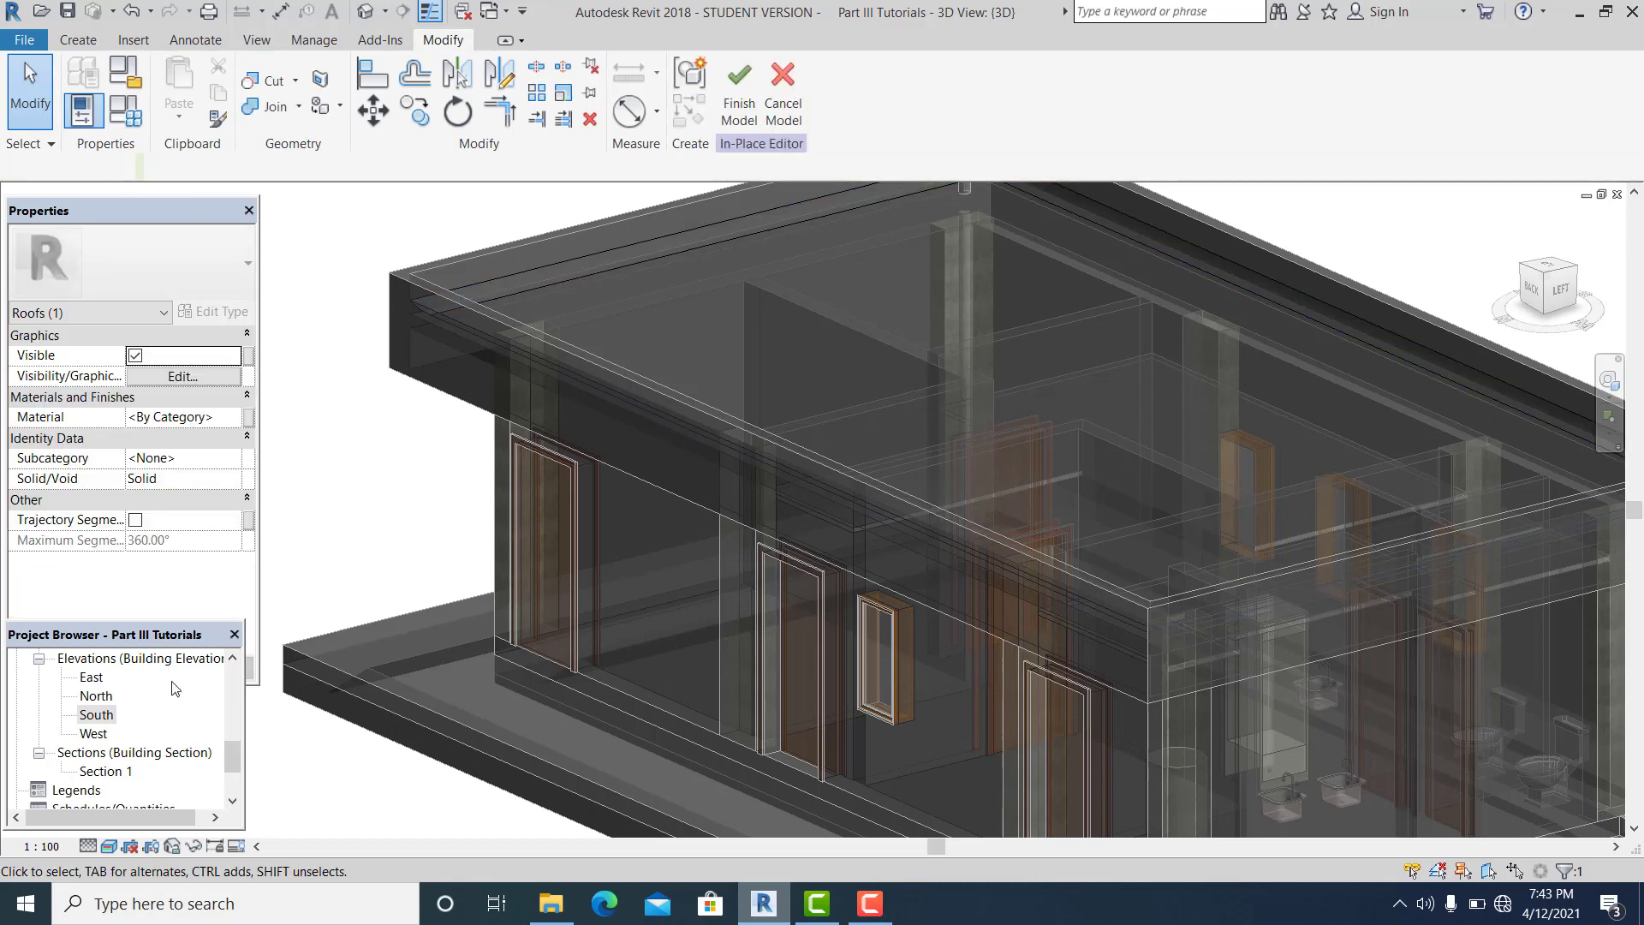
pyautogui.moveTo(236, 757); pyautogui.dragTo(238, 738)
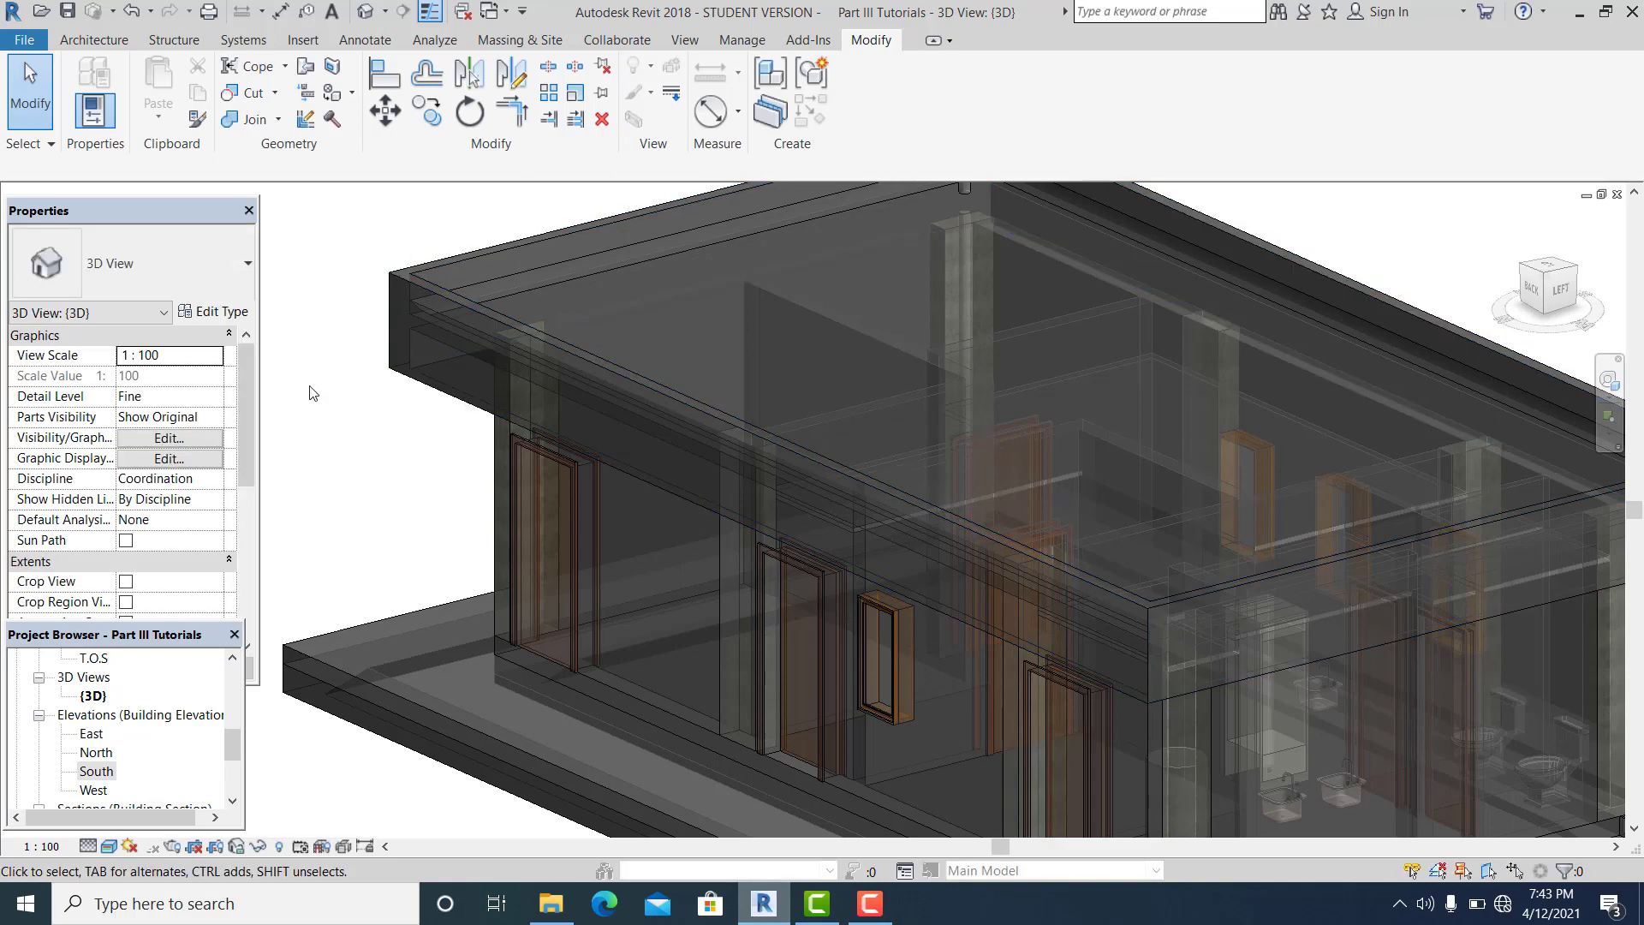
# - Remove the model transparency in the 3D view's graphic display options and inspect the sweep along the inside of the parapet
pyautogui.click(199, 460)
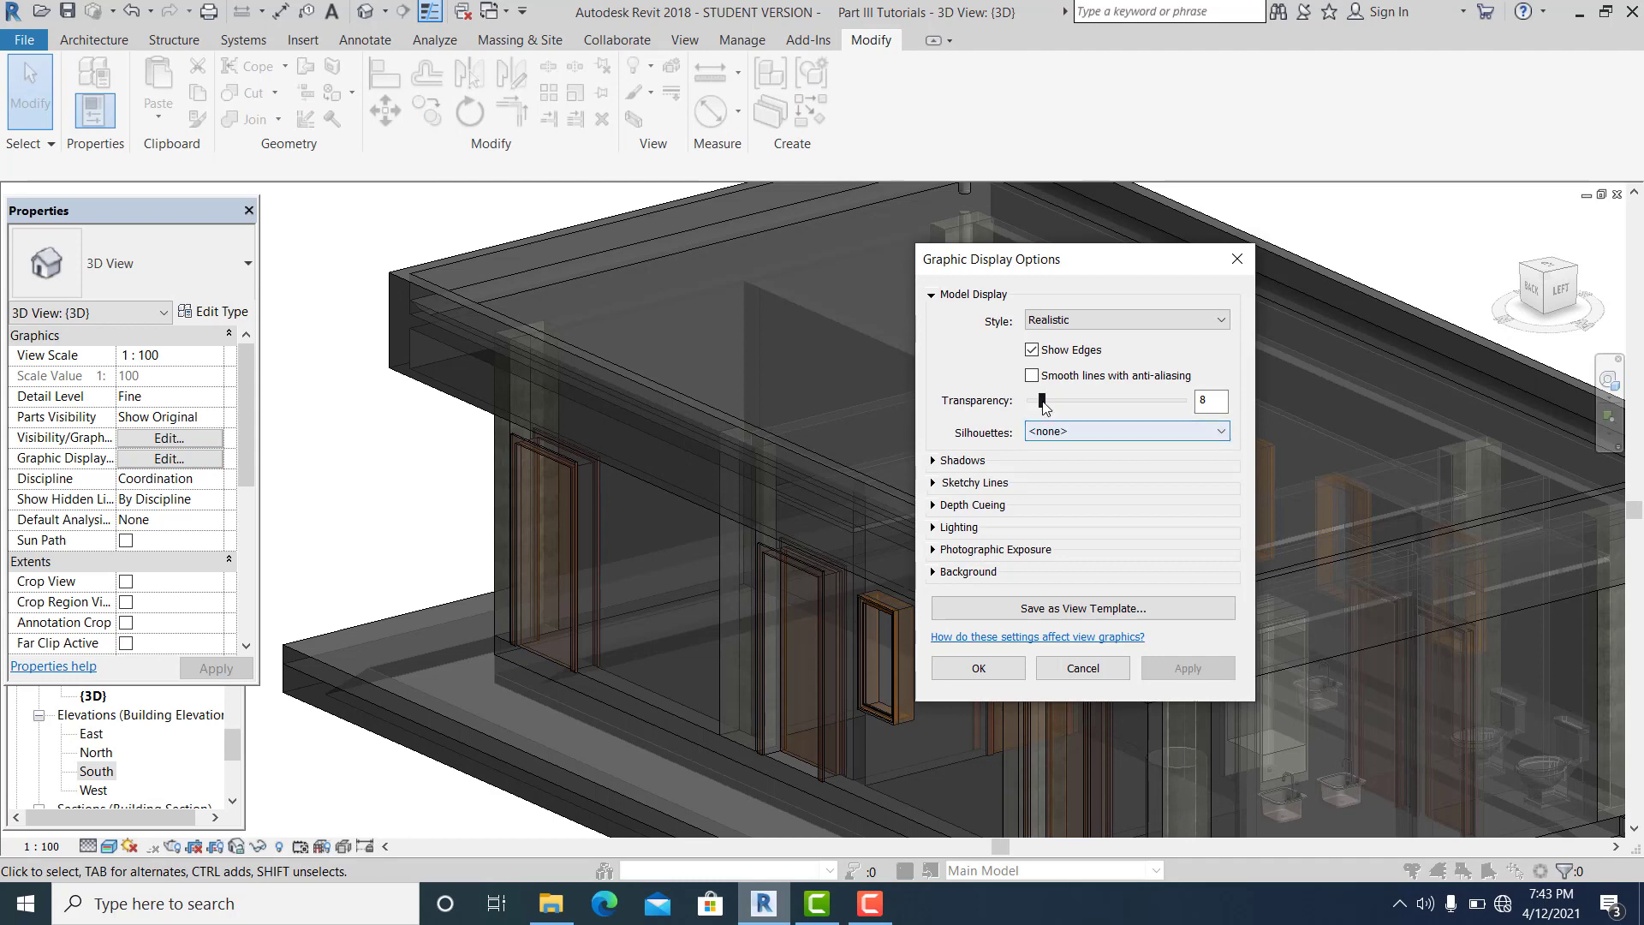
pyautogui.click(979, 668)
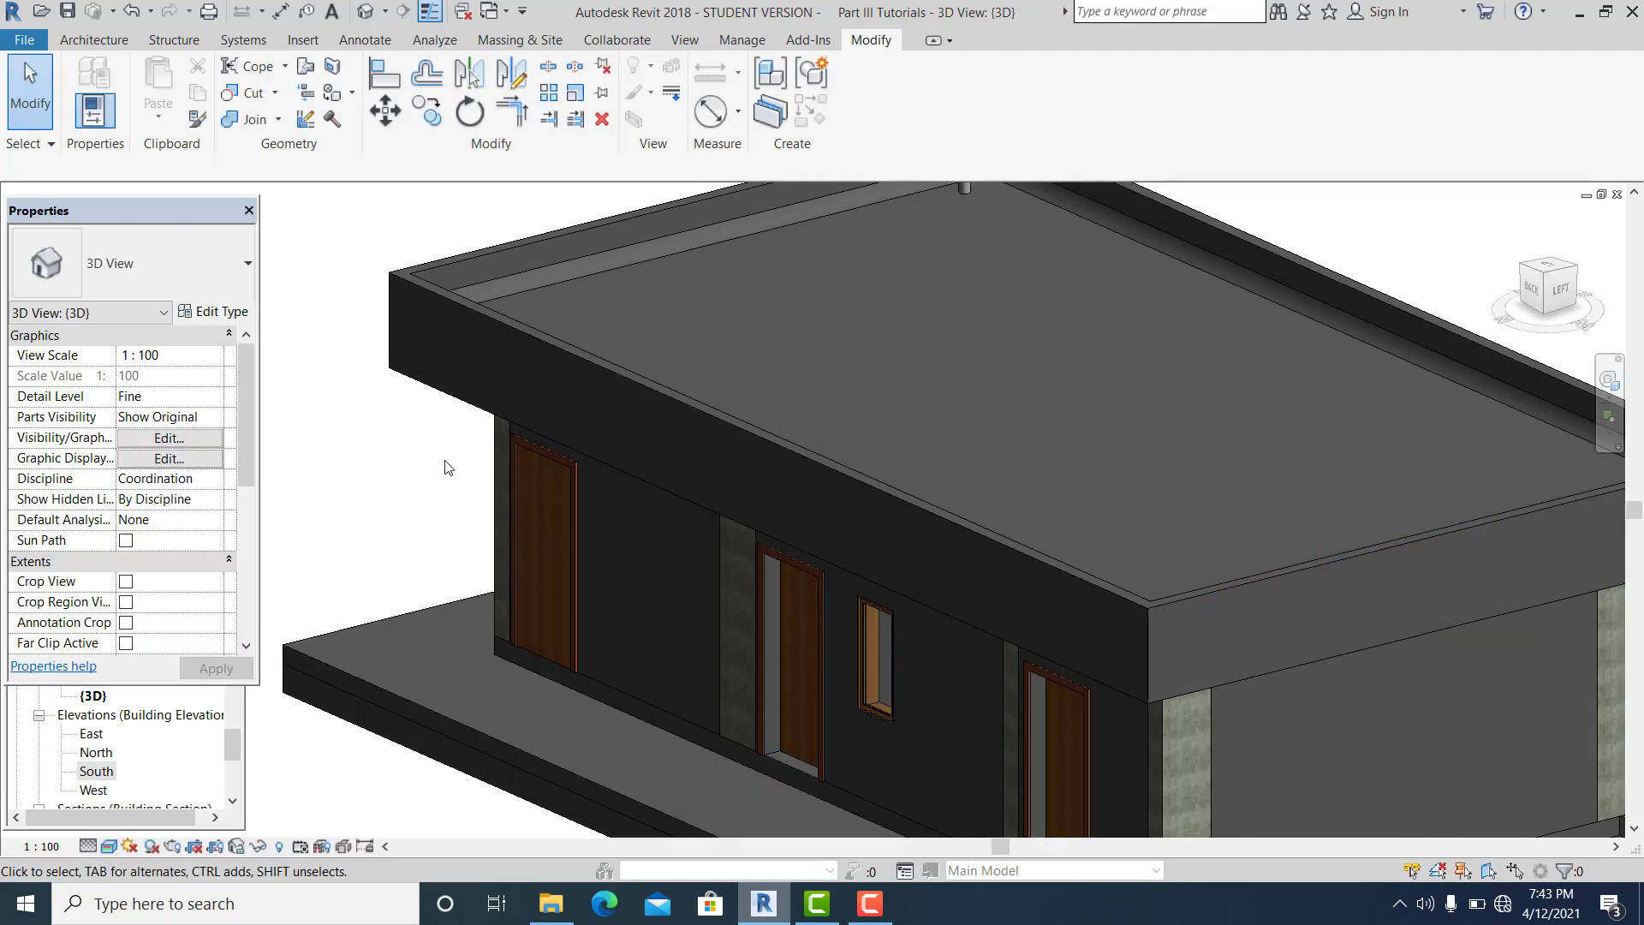
pyautogui.scroll(-1, 446, 462)
pyautogui.keyDown('shift'); pyautogui.moveTo(519, 475); pyautogui.dragTo(817, 557, button='middle'); pyautogui.keyUp('shift')
pyautogui.scroll(1, 441, 402)
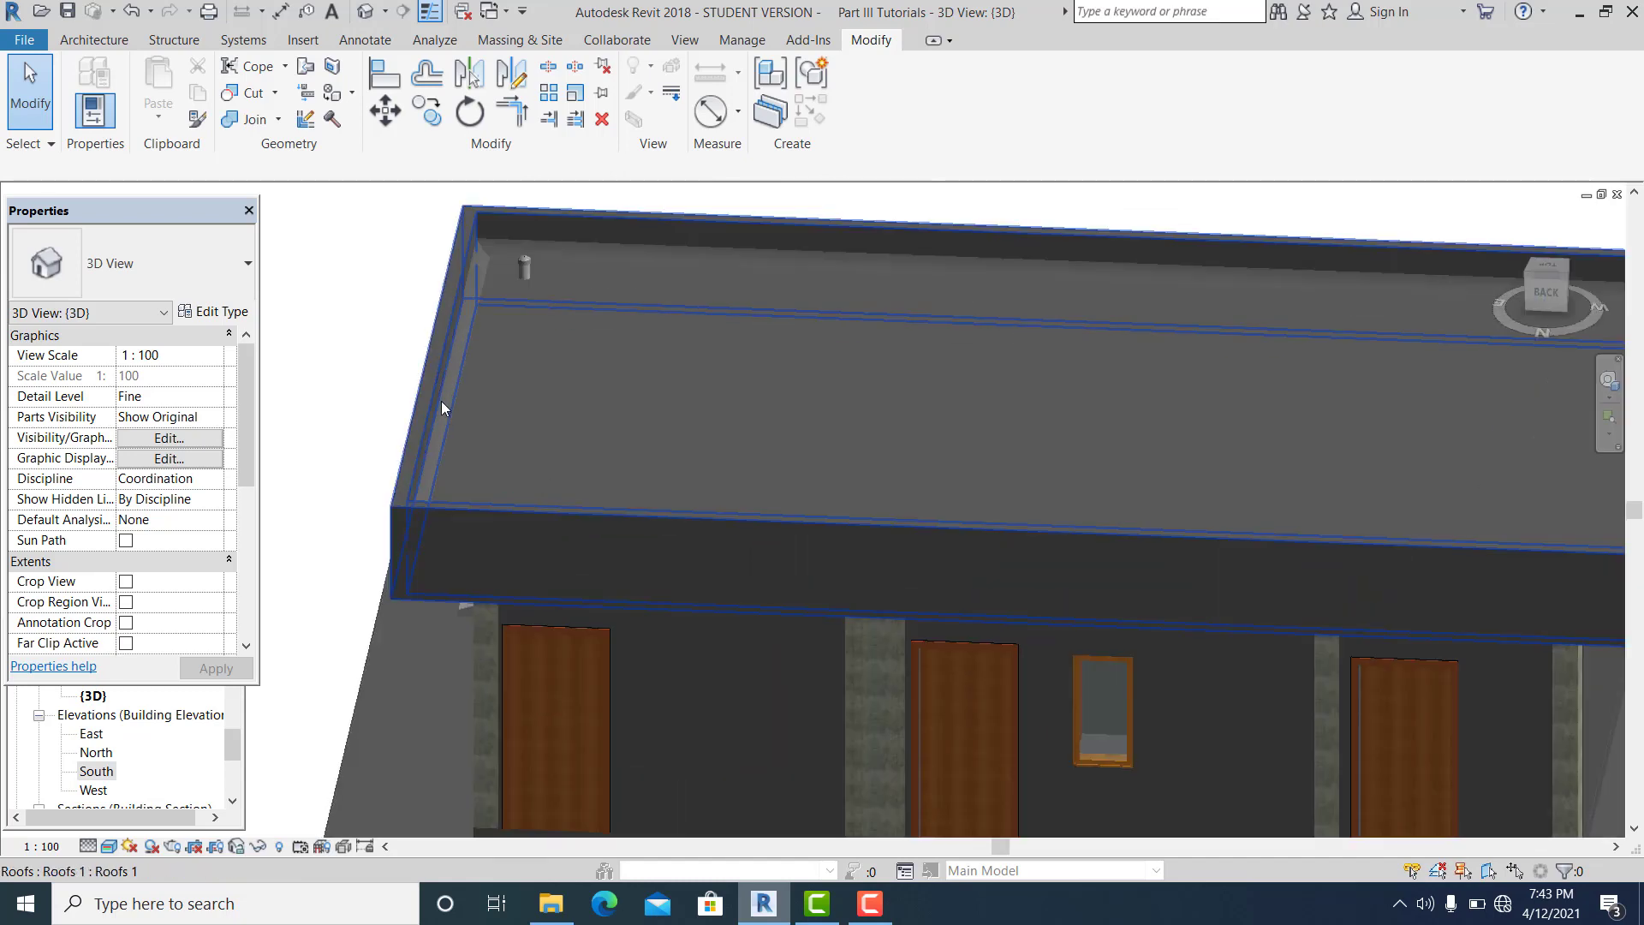
pyautogui.keyDown('shift'); pyautogui.moveTo(441, 401); pyautogui.dragTo(538, 332, button='middle'); pyautogui.keyUp('shift')
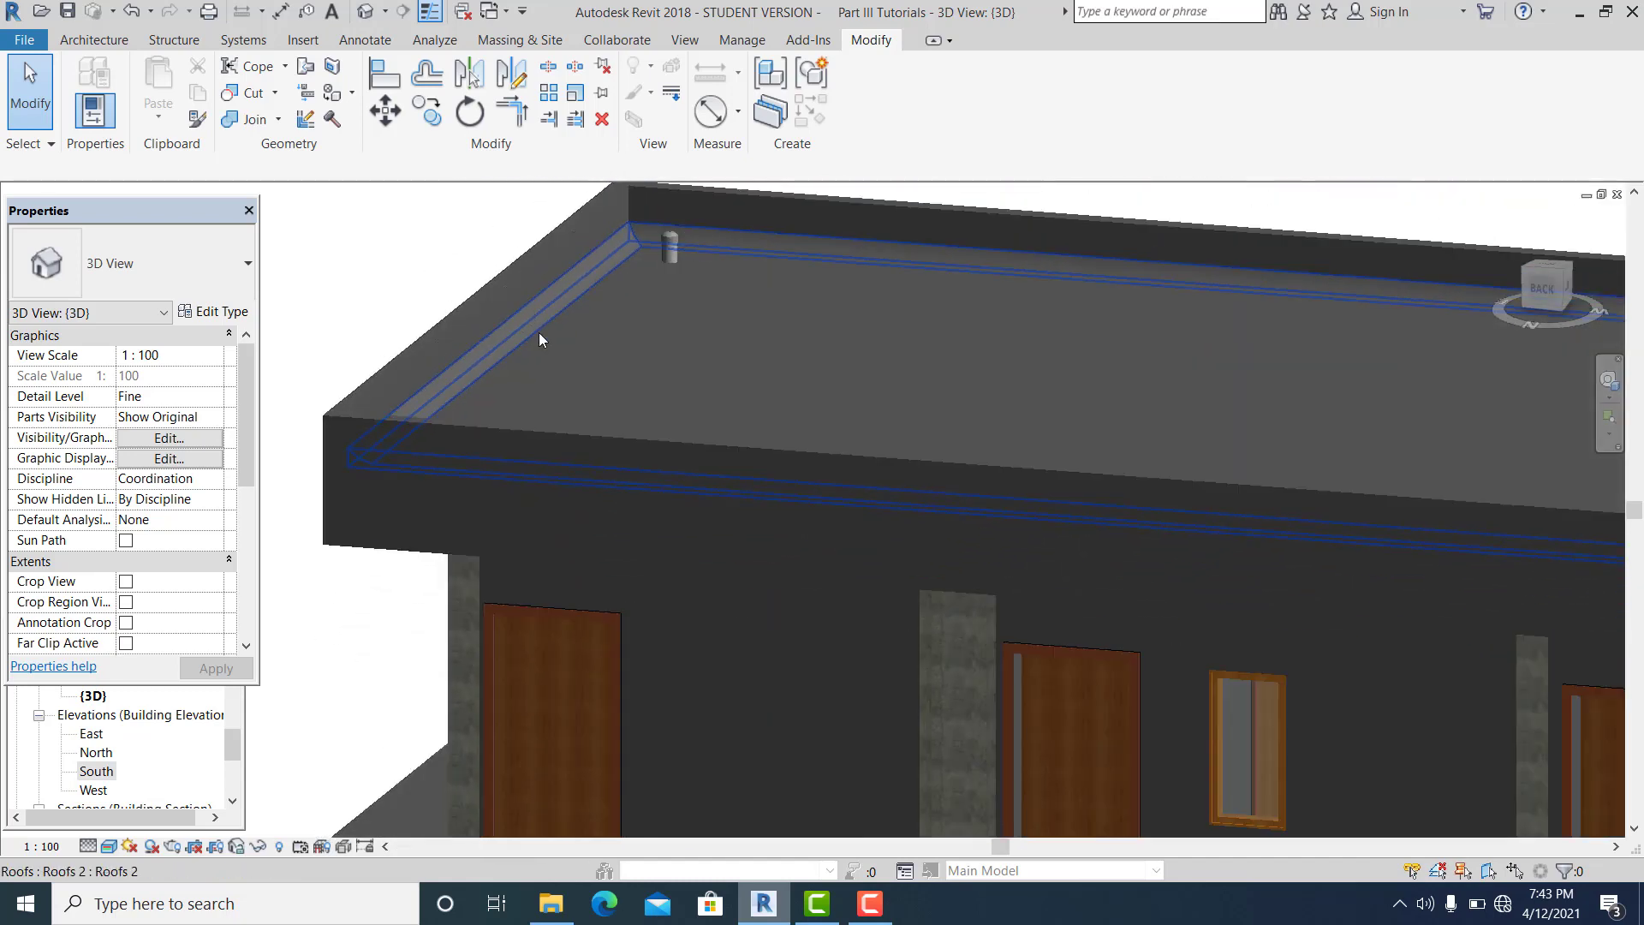
pyautogui.scroll(-3, 492, 396)
pyautogui.keyDown('shift'); pyautogui.moveTo(492, 396); pyautogui.dragTo(581, 342, button='middle'); pyautogui.keyUp('shift')
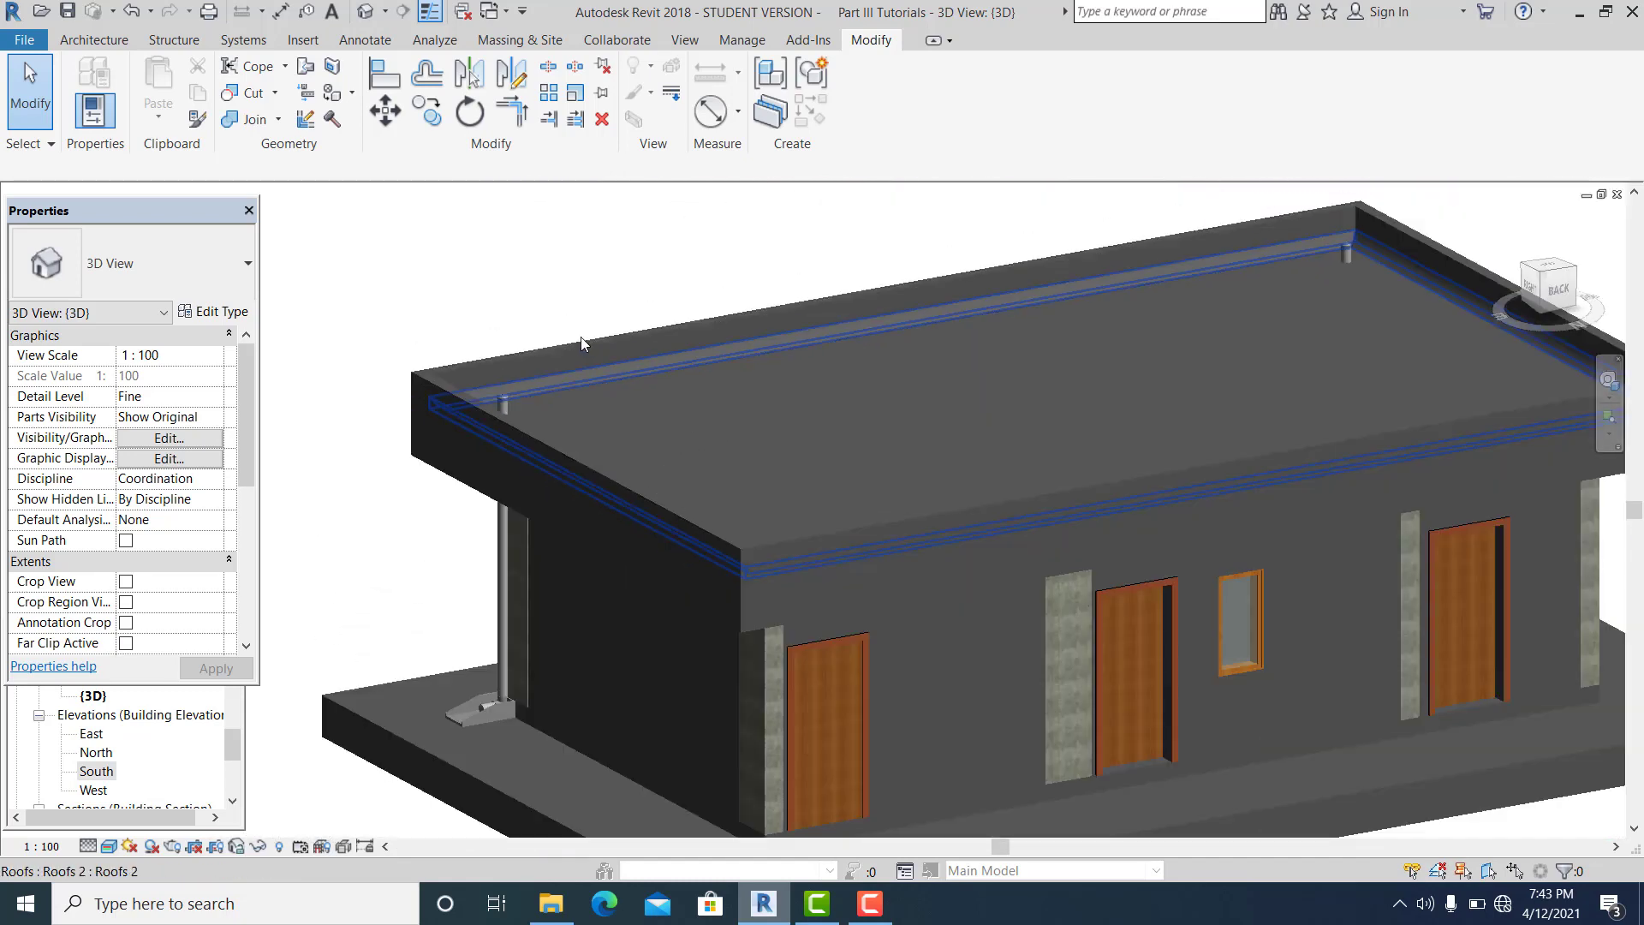
# - Take an overall look at the 3D model's roof and base, and open the Section 1 view
pyautogui.scroll(-4, 580, 343)
pyautogui.moveTo(752, 466)
pyautogui.keyDown('shift'); pyautogui.mouseDown(button='middle')
pyautogui.moveTo(722, 445)
pyautogui.moveTo(727, 462)
pyautogui.mouseUp(button='middle'); pyautogui.keyUp('shift')
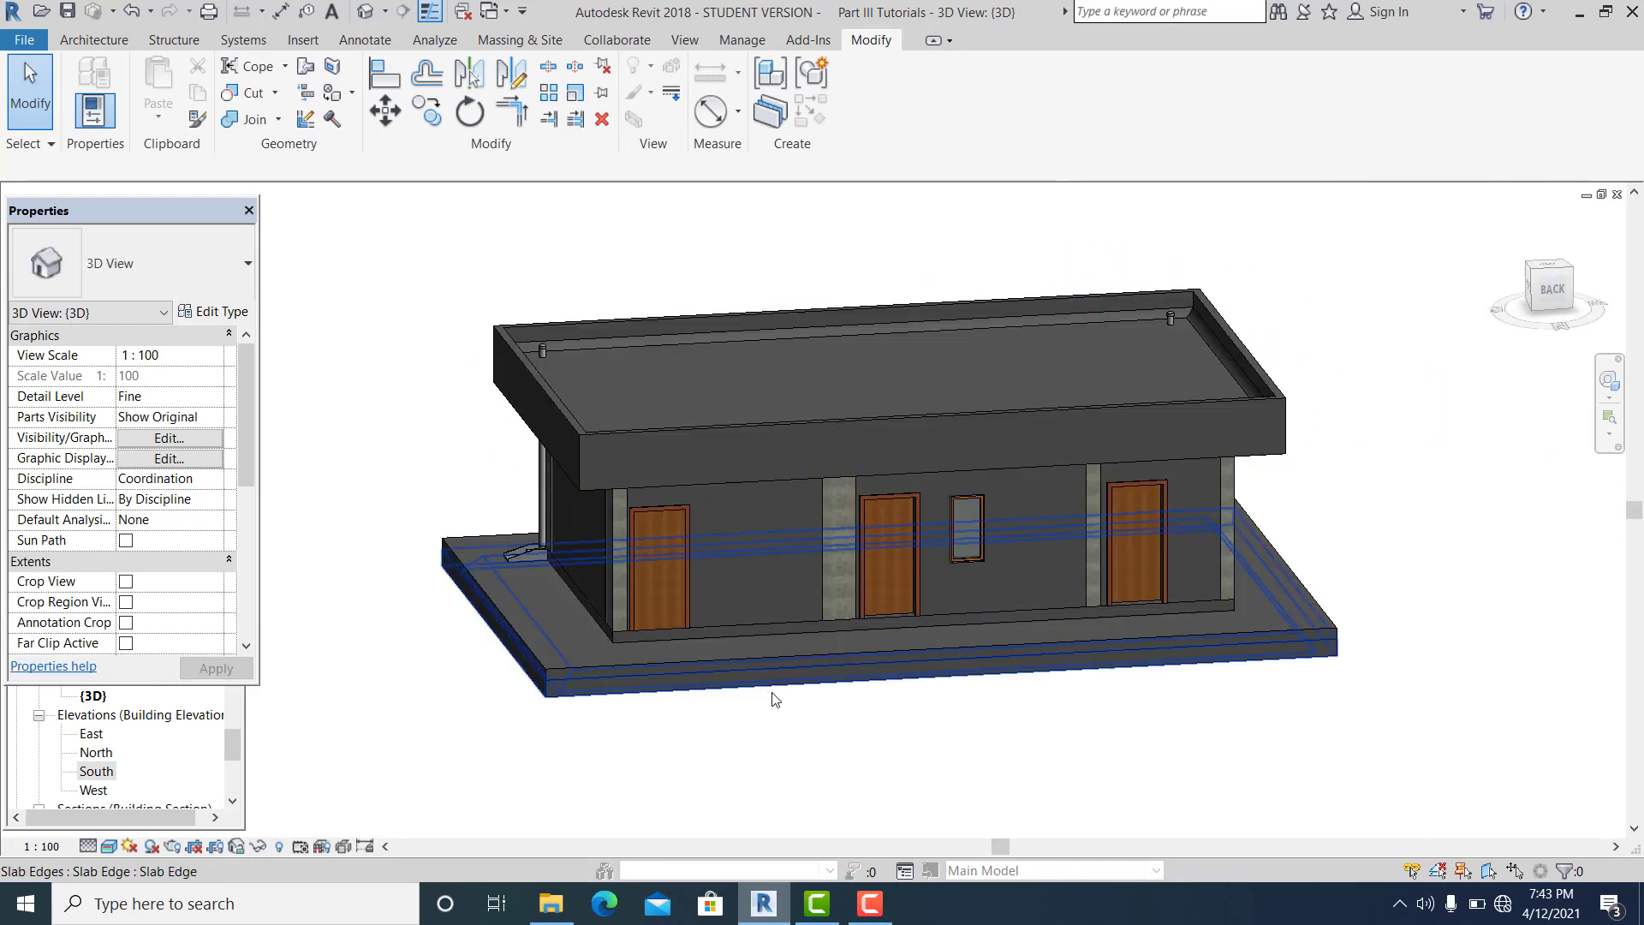
pyautogui.click(721, 684)
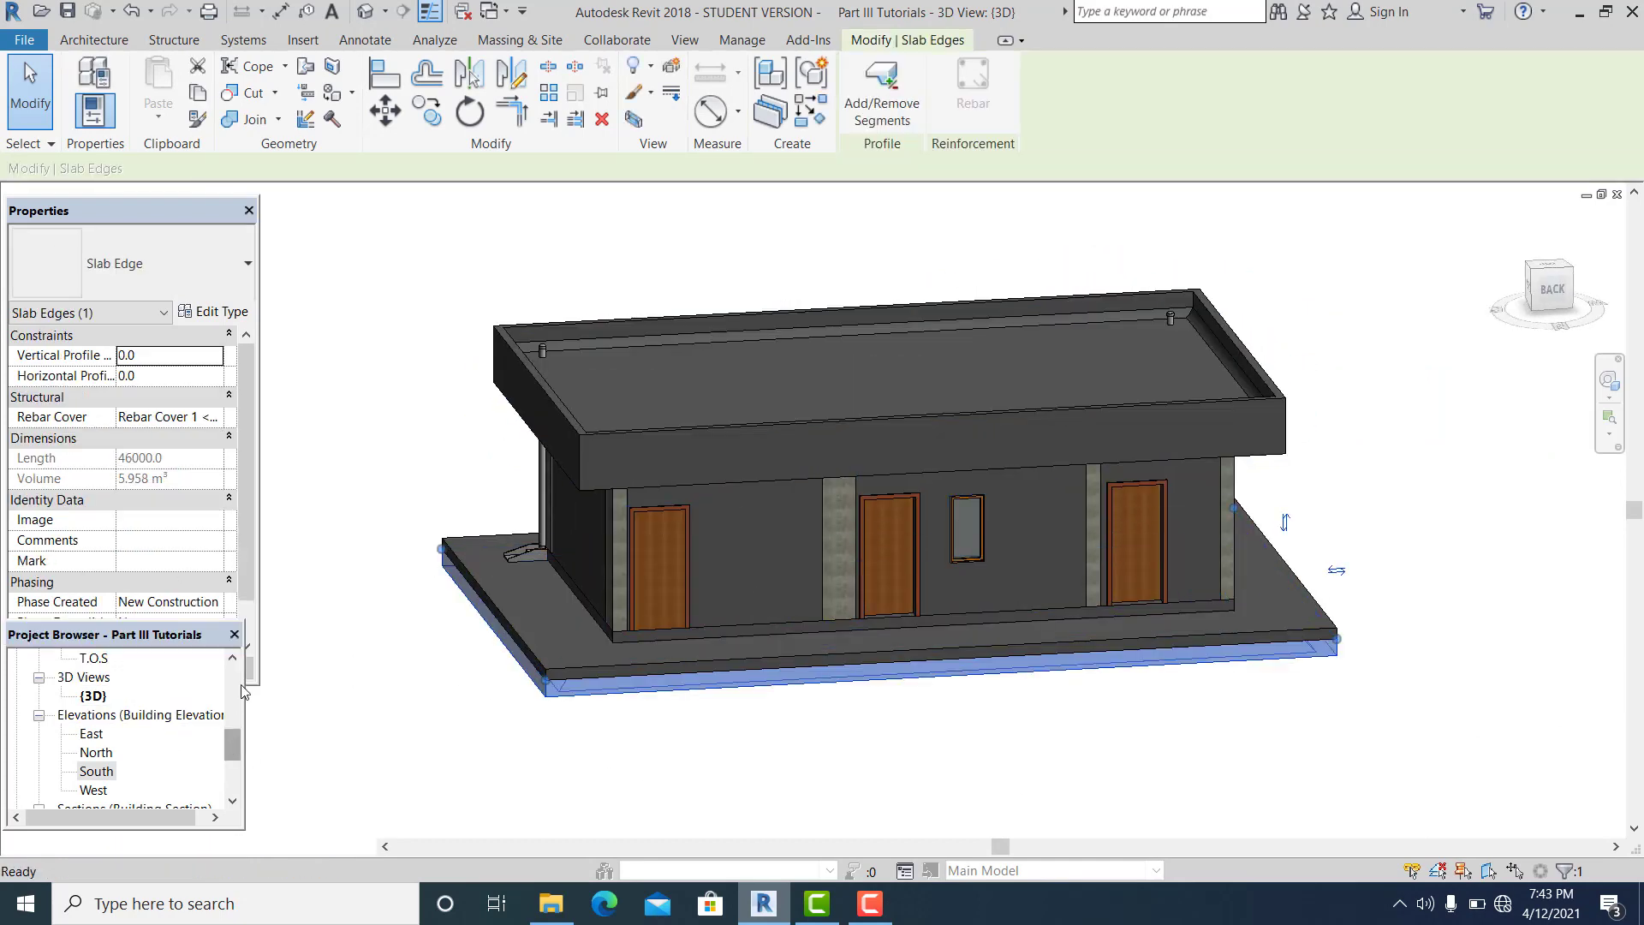
pyautogui.moveTo(235, 753)
pyautogui.mouseDown()
pyautogui.moveTo(240, 655)
pyautogui.moveTo(257, 750)
pyautogui.moveTo(235, 767)
pyautogui.mouseUp()
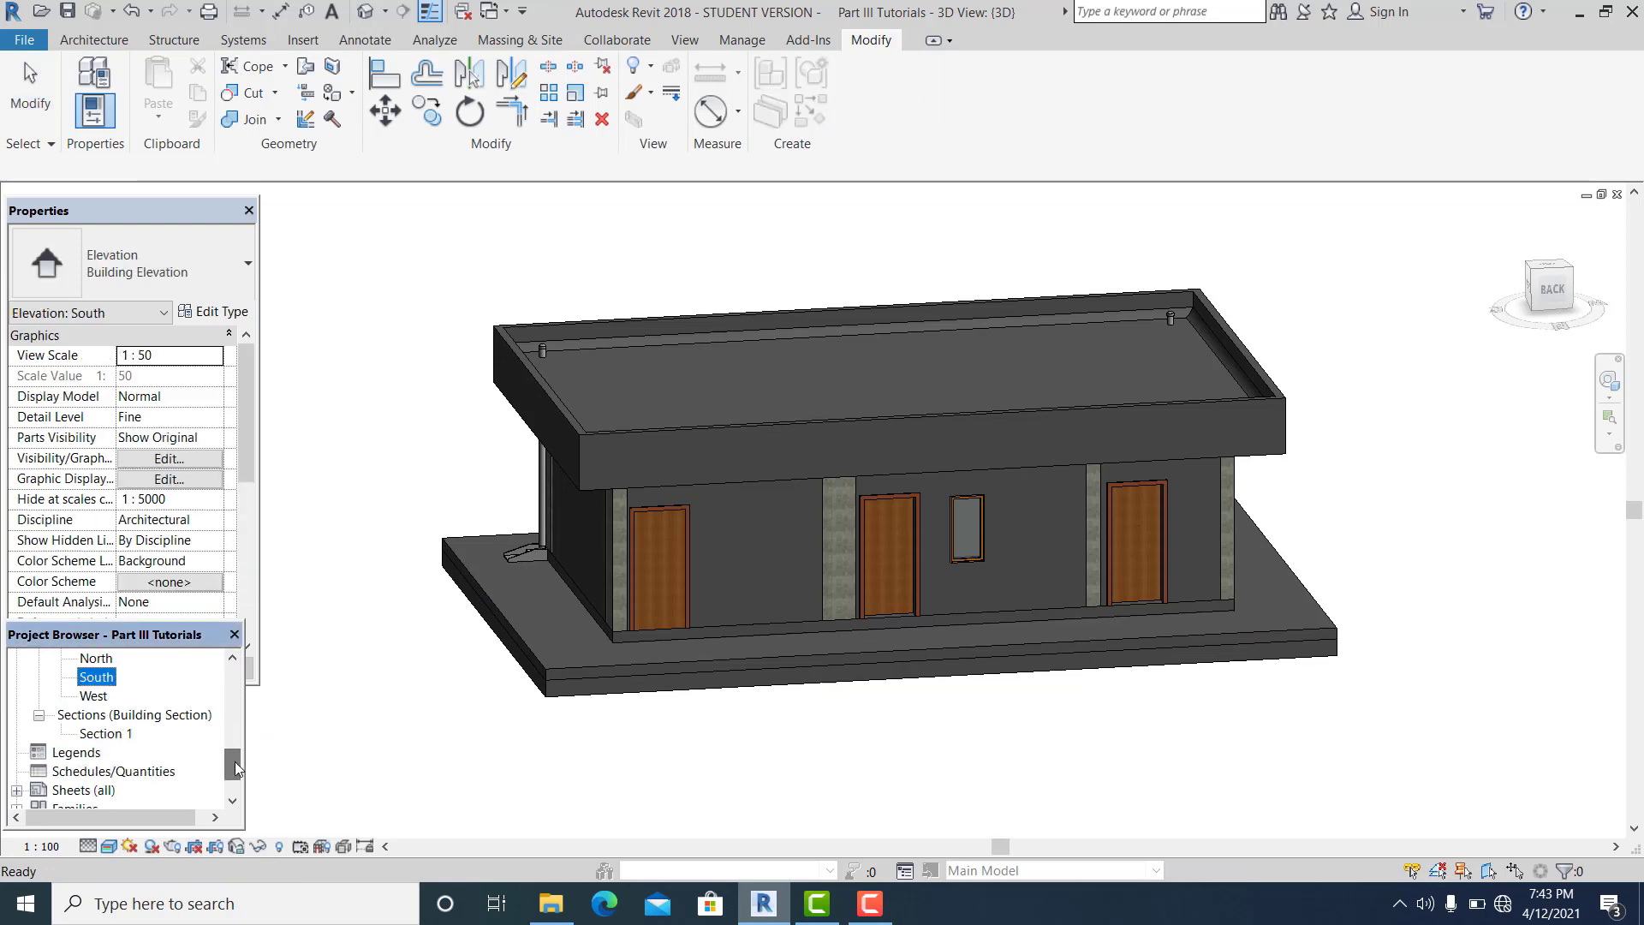
pyautogui.click(103, 735)
pyautogui.doubleClick(103, 735)
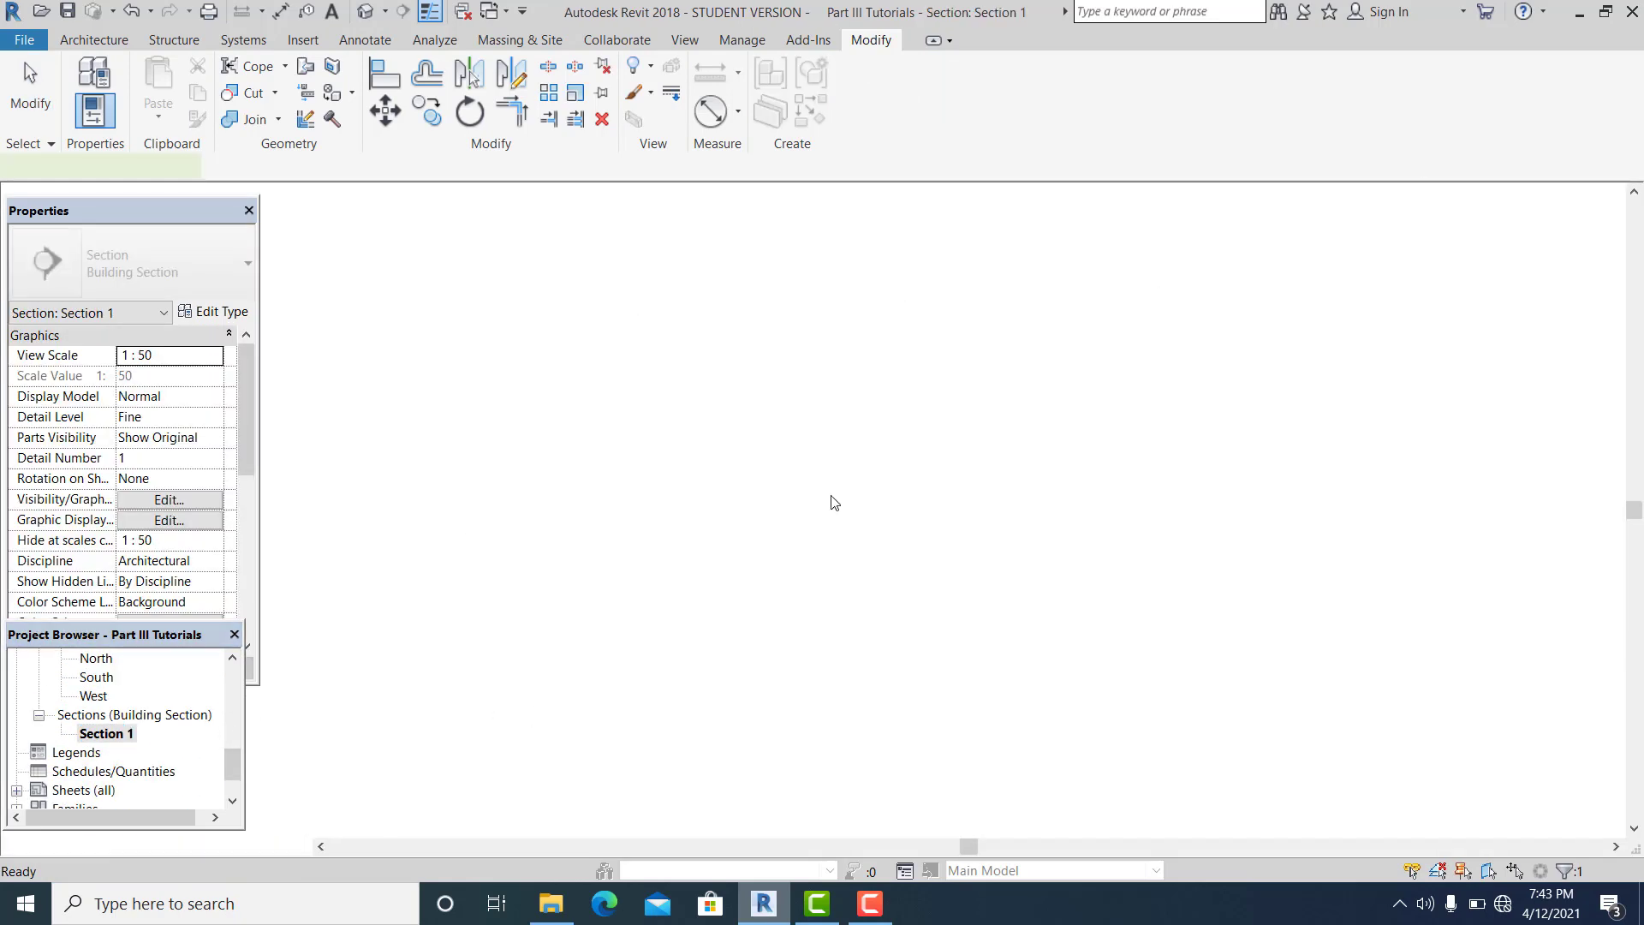
# - Examine the concave sweep's cut profile where the roof layers meet the parapet beside grid 4
pyautogui.scroll(3, 385, 479)
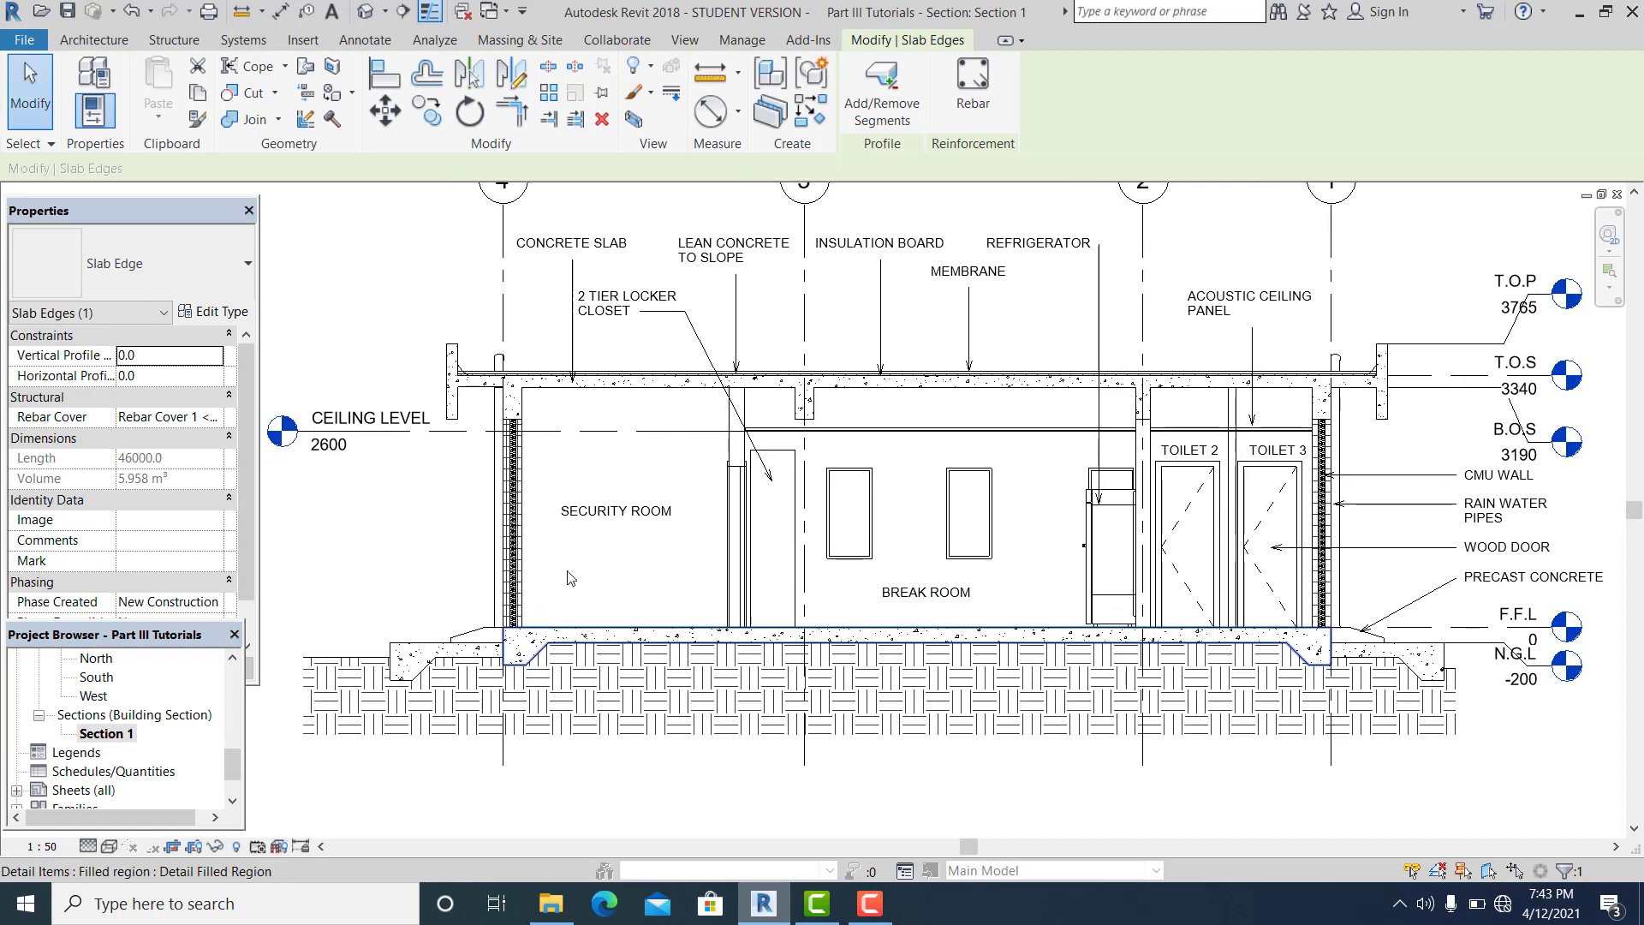
pyautogui.scroll(5, 444, 377)
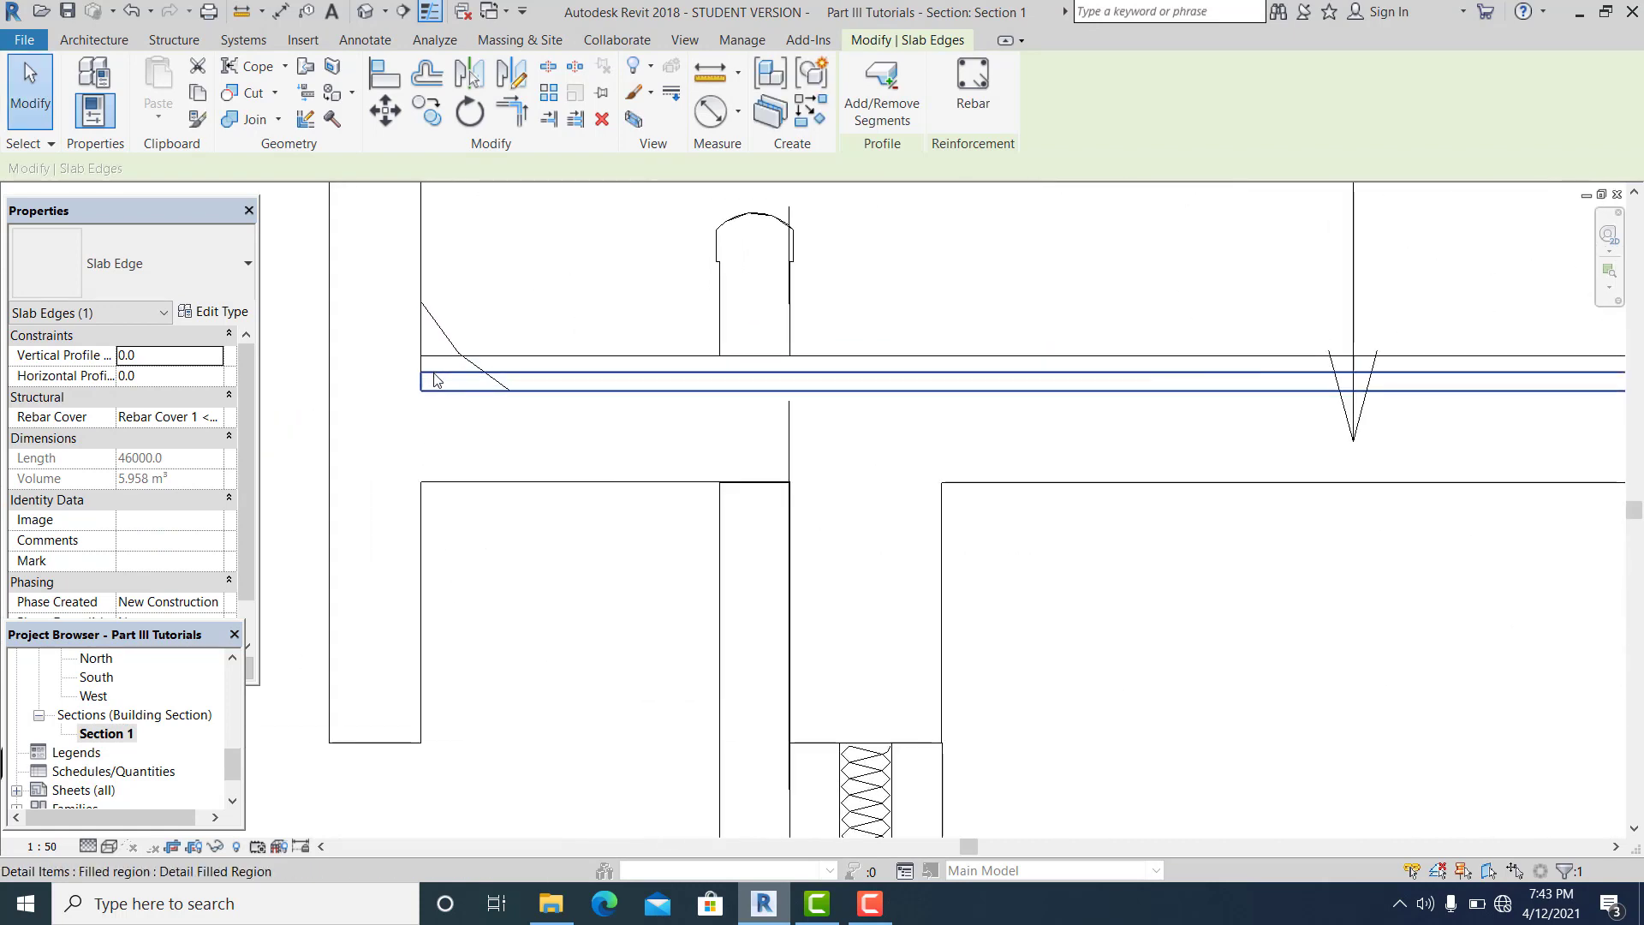
pyautogui.moveTo(418, 391); pyautogui.dragTo(545, 448, button='middle')
pyautogui.scroll(1, 567, 406)
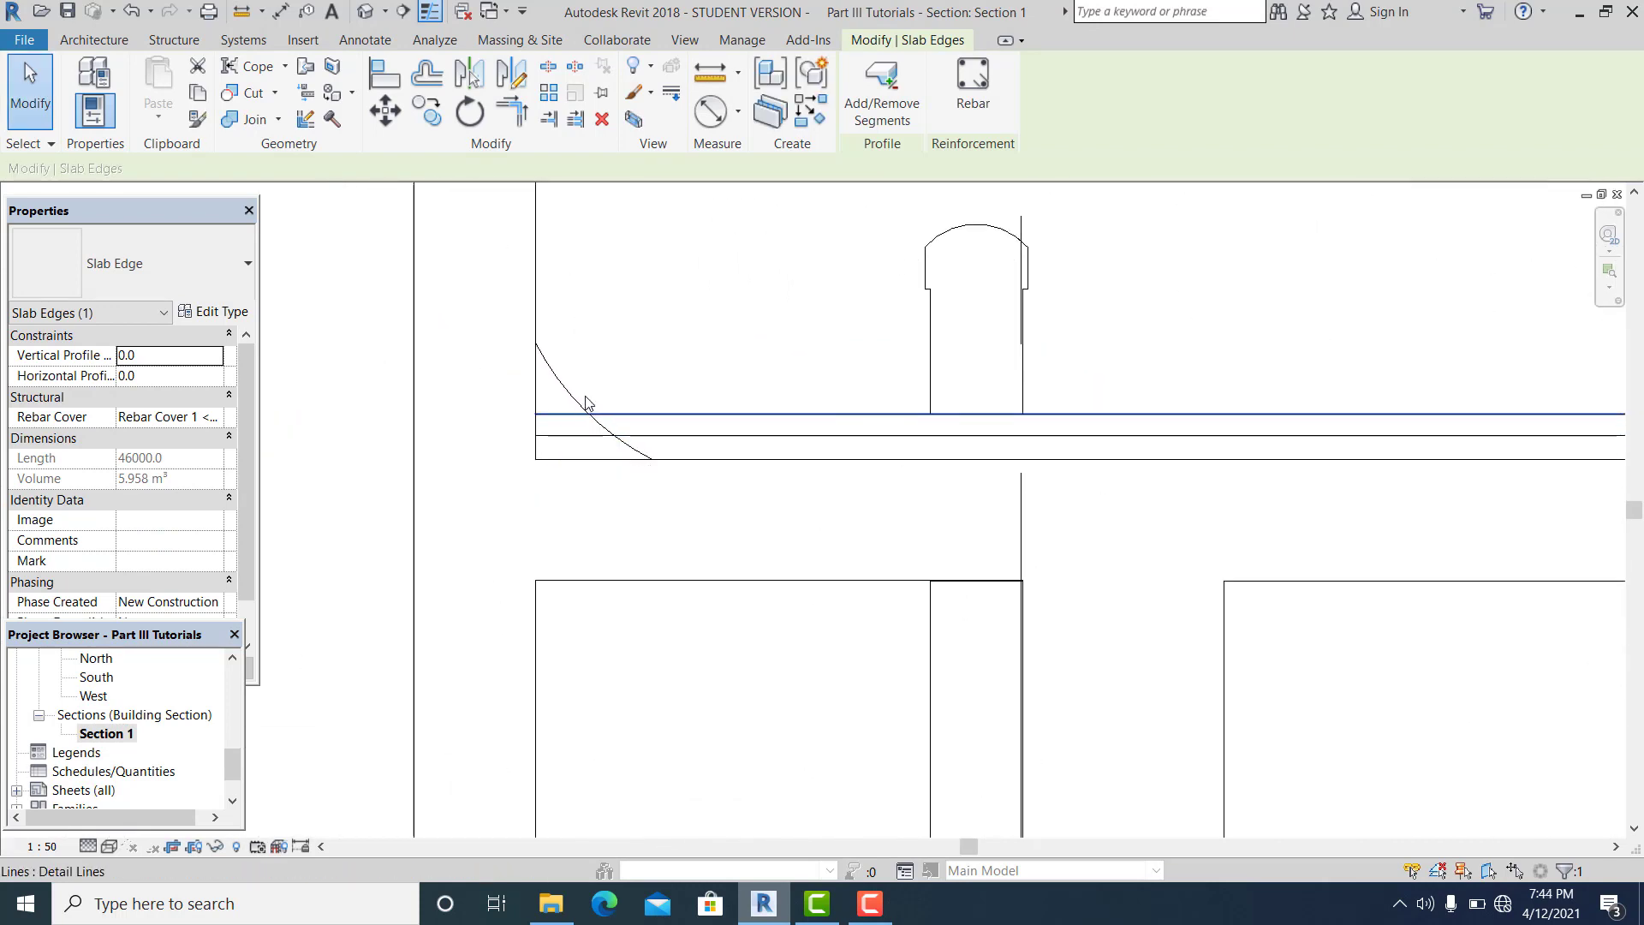
pyautogui.click(635, 374)
pyautogui.click(676, 356)
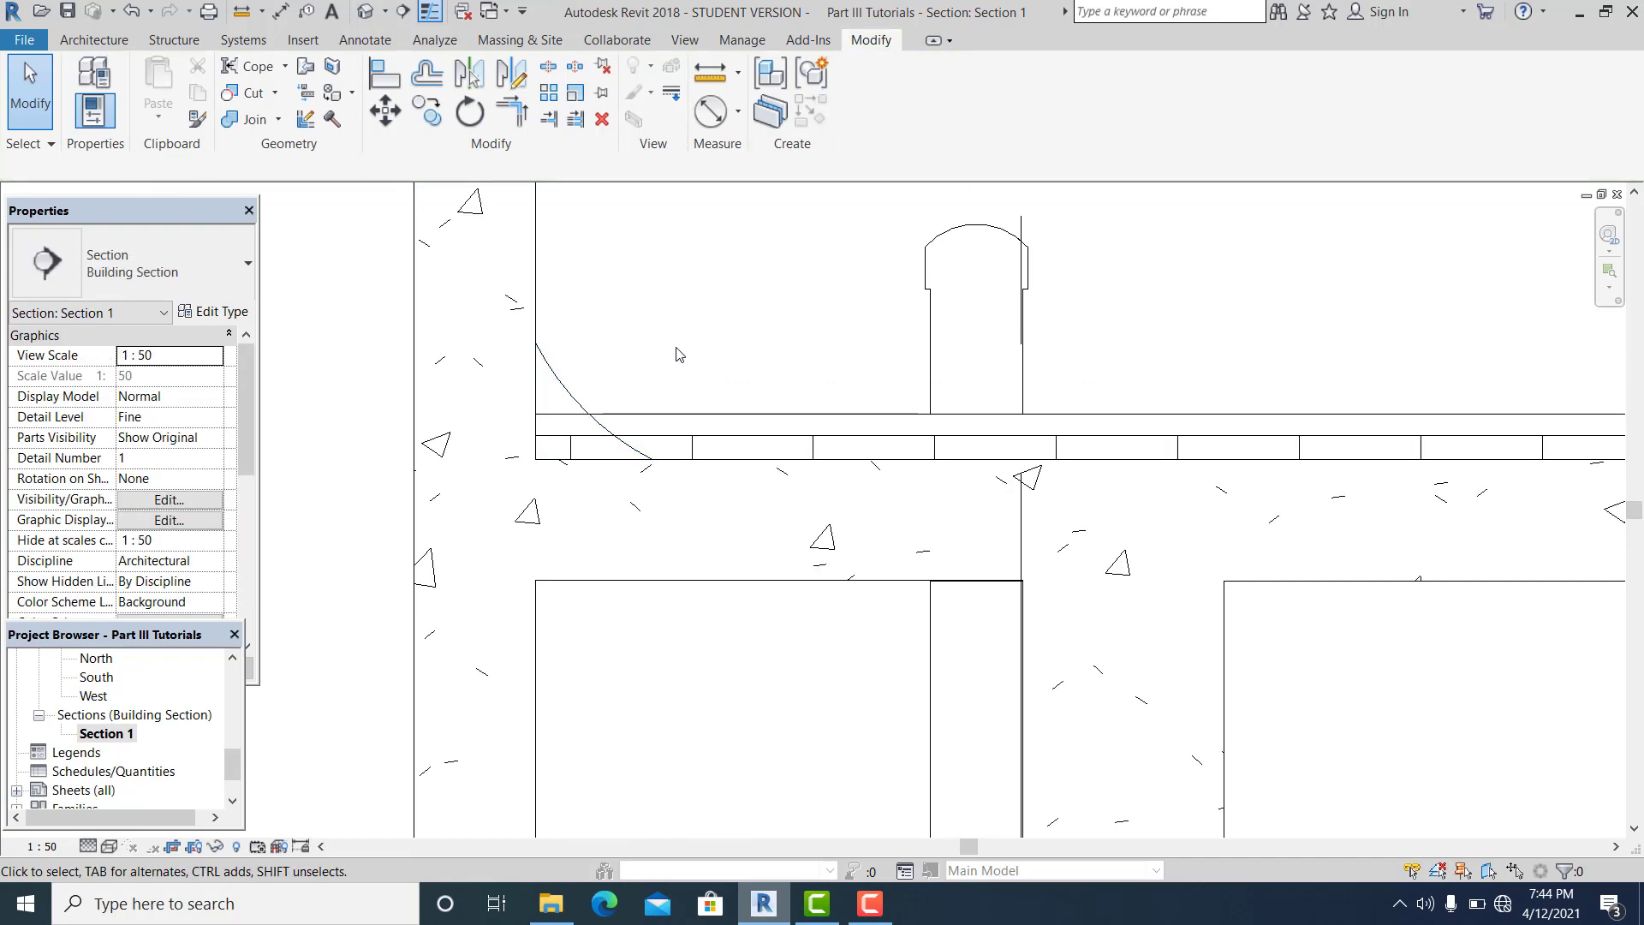
pyautogui.scroll(2, 593, 344)
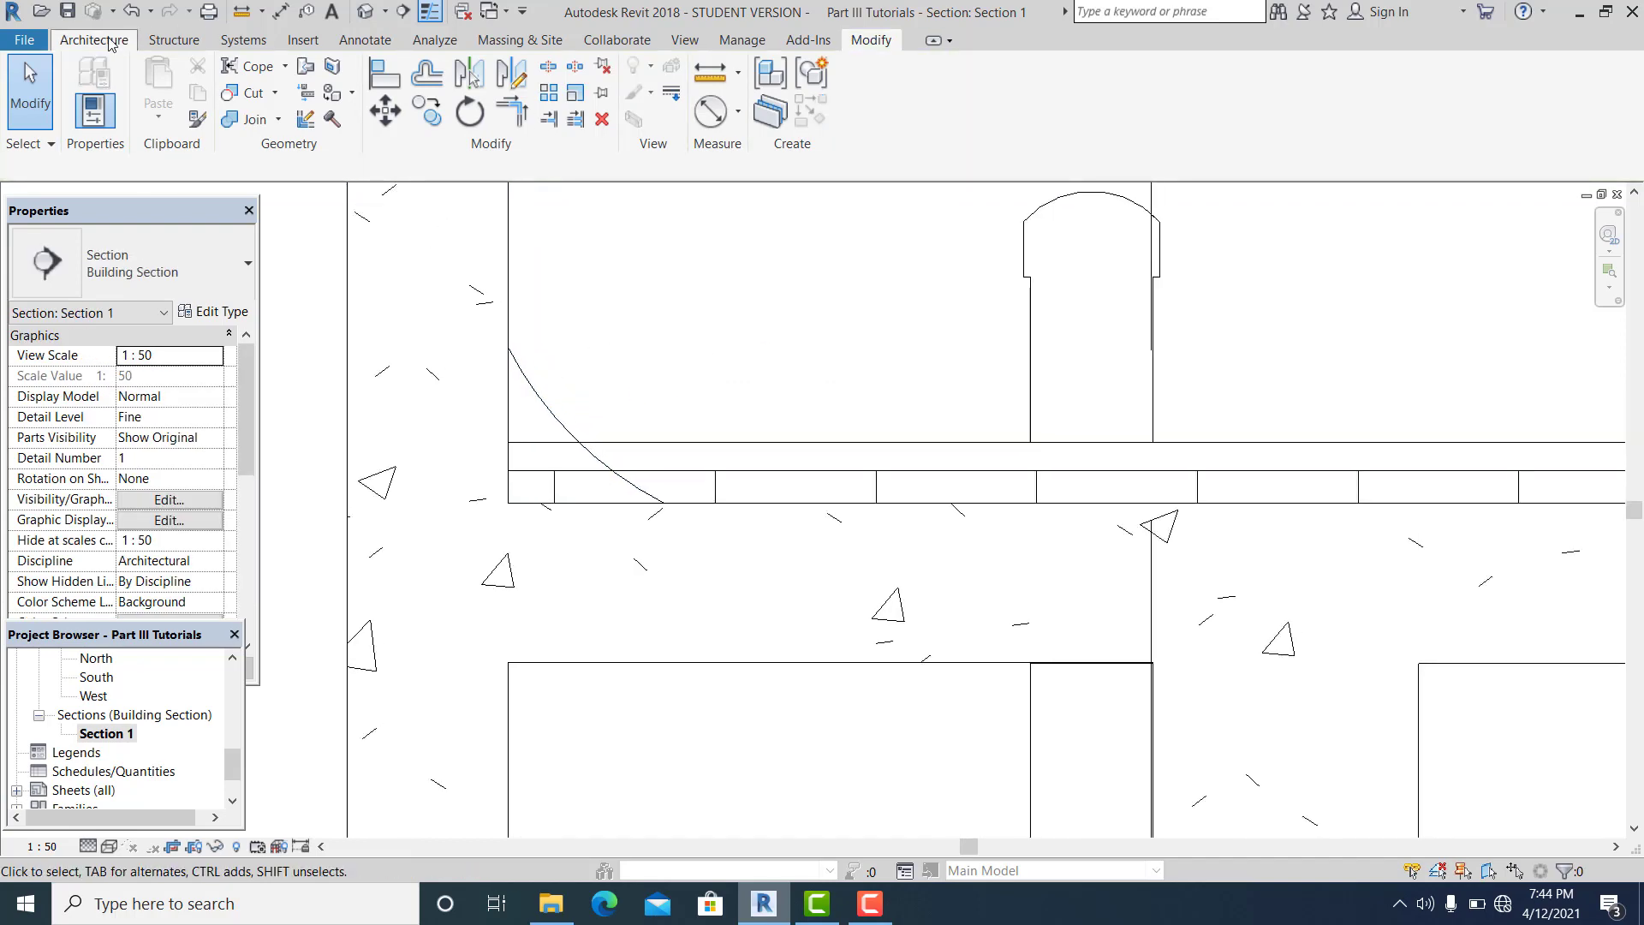
# - Start a filled region in the section and duplicate its PRECAST 2 type as PRECAST 3
pyautogui.click(364, 40)
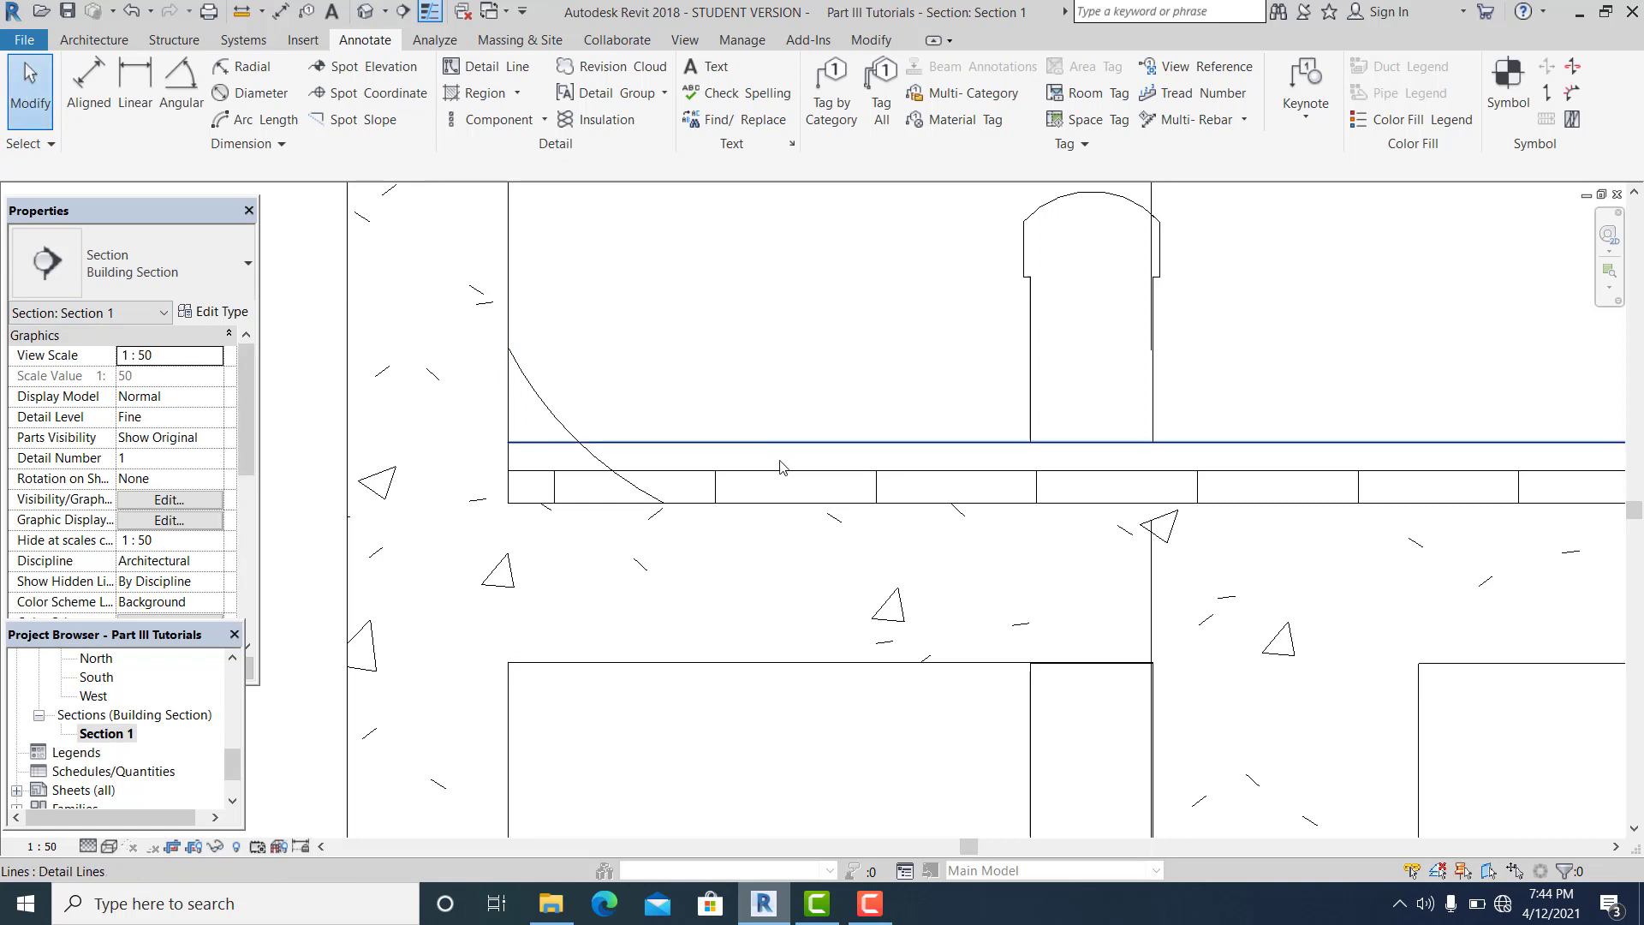
pyautogui.click(788, 485)
pyautogui.moveTo(788, 485); pyautogui.dragTo(760, 432, button='middle')
pyautogui.click(694, 316)
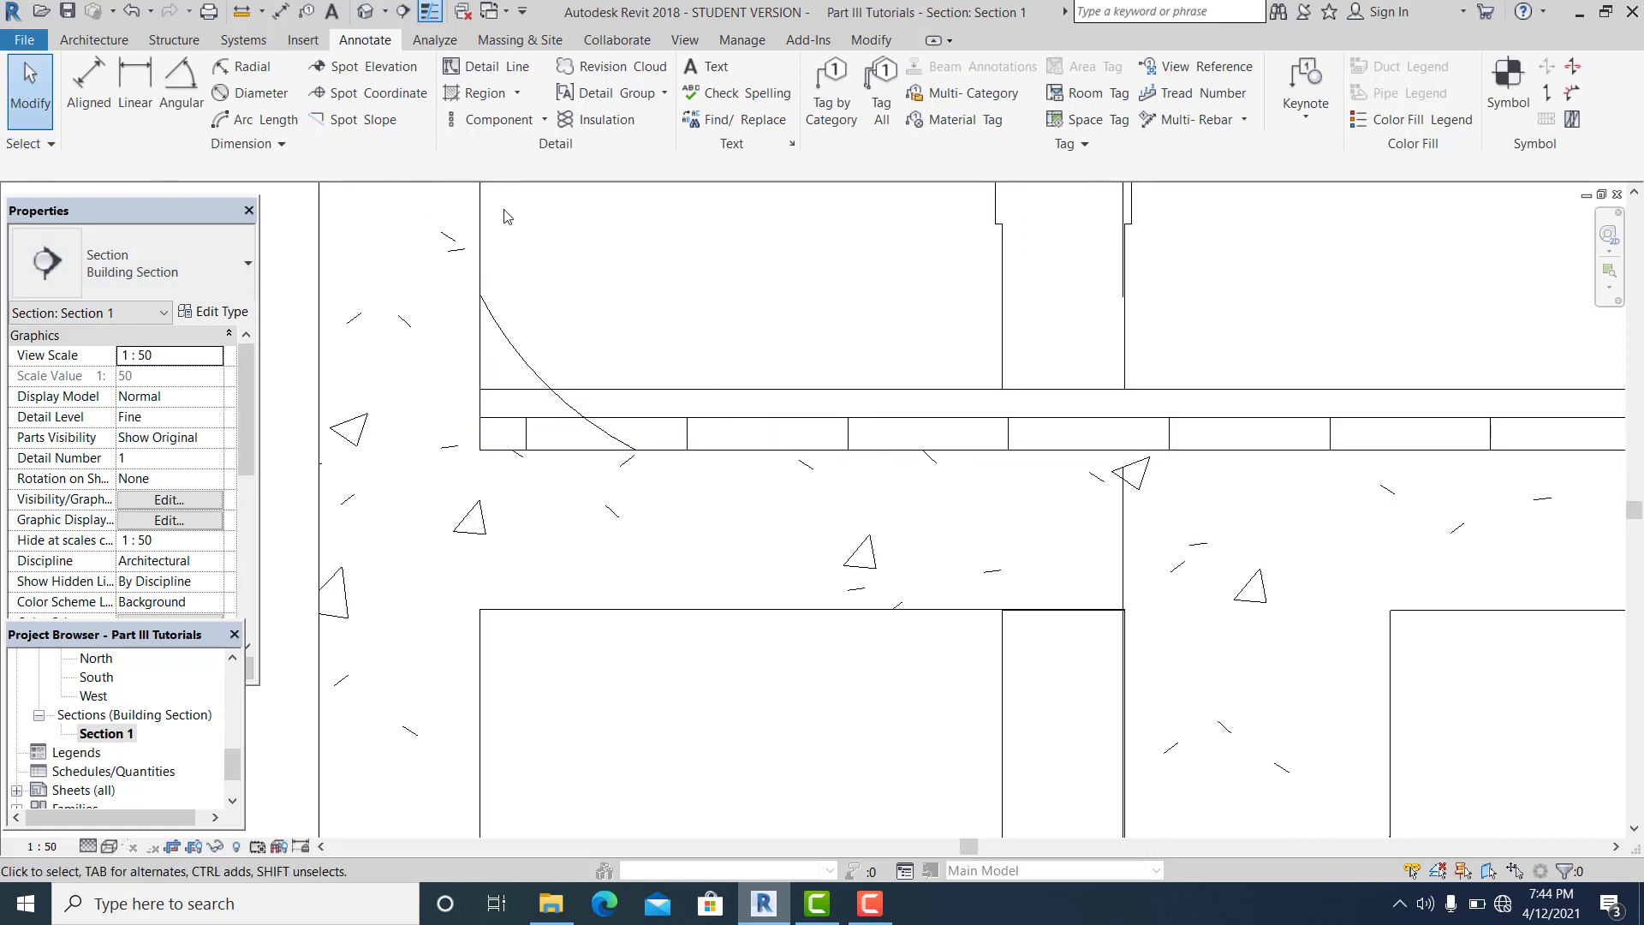
pyautogui.click(510, 95)
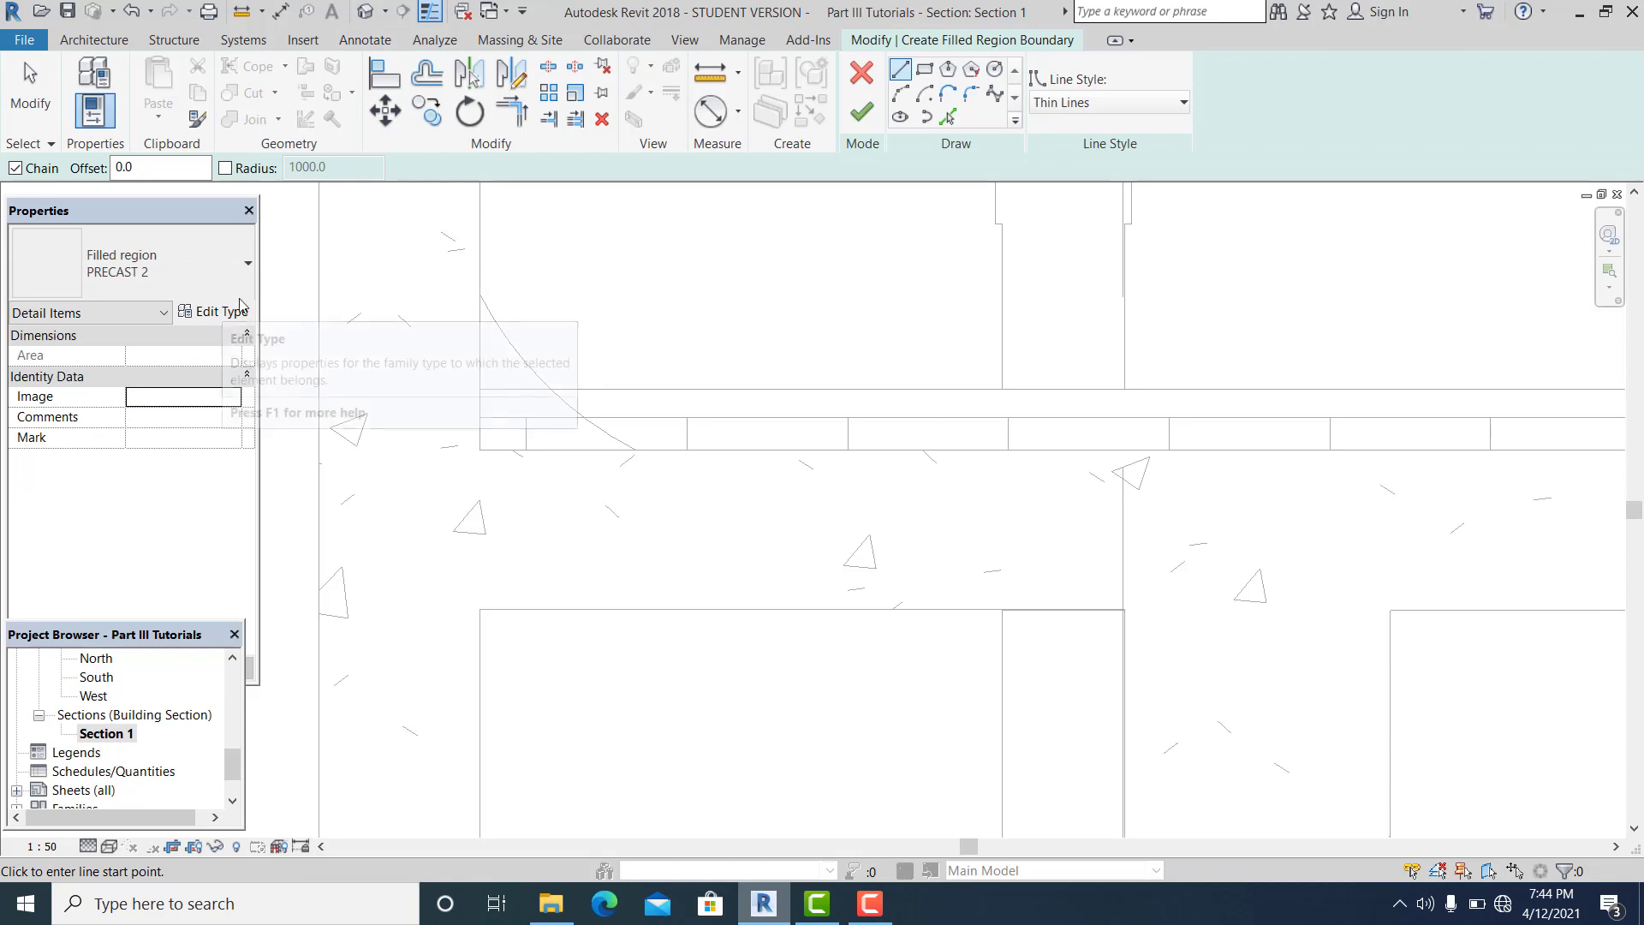
pyautogui.click(205, 314)
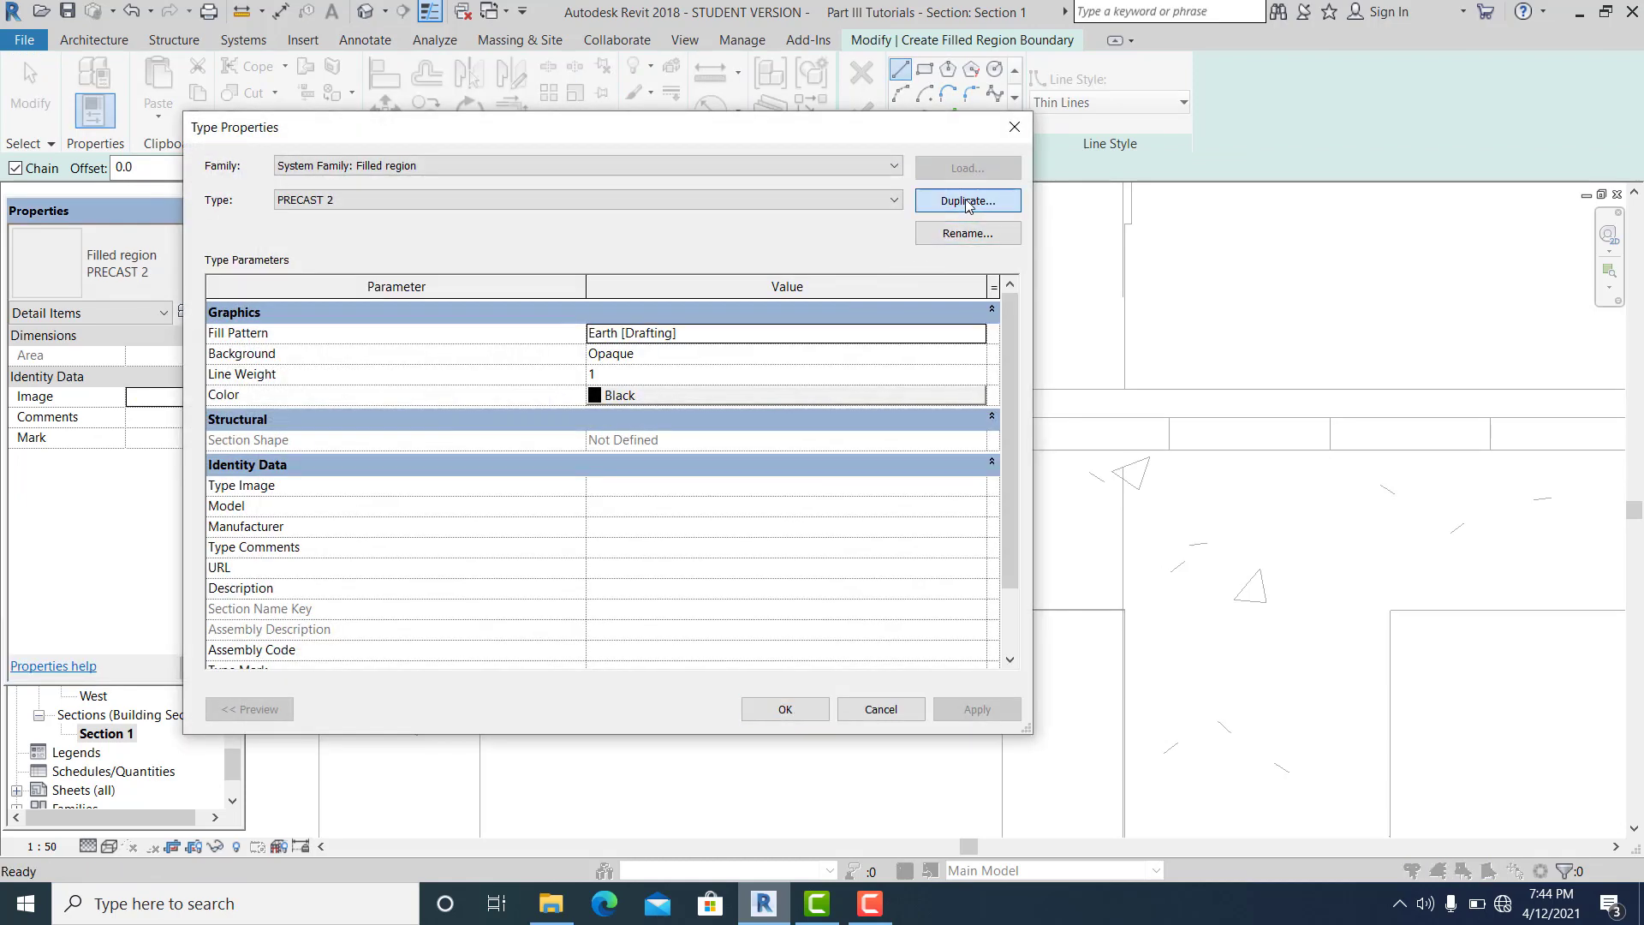
pyautogui.click(968, 202)
pyautogui.click(1166, 526)
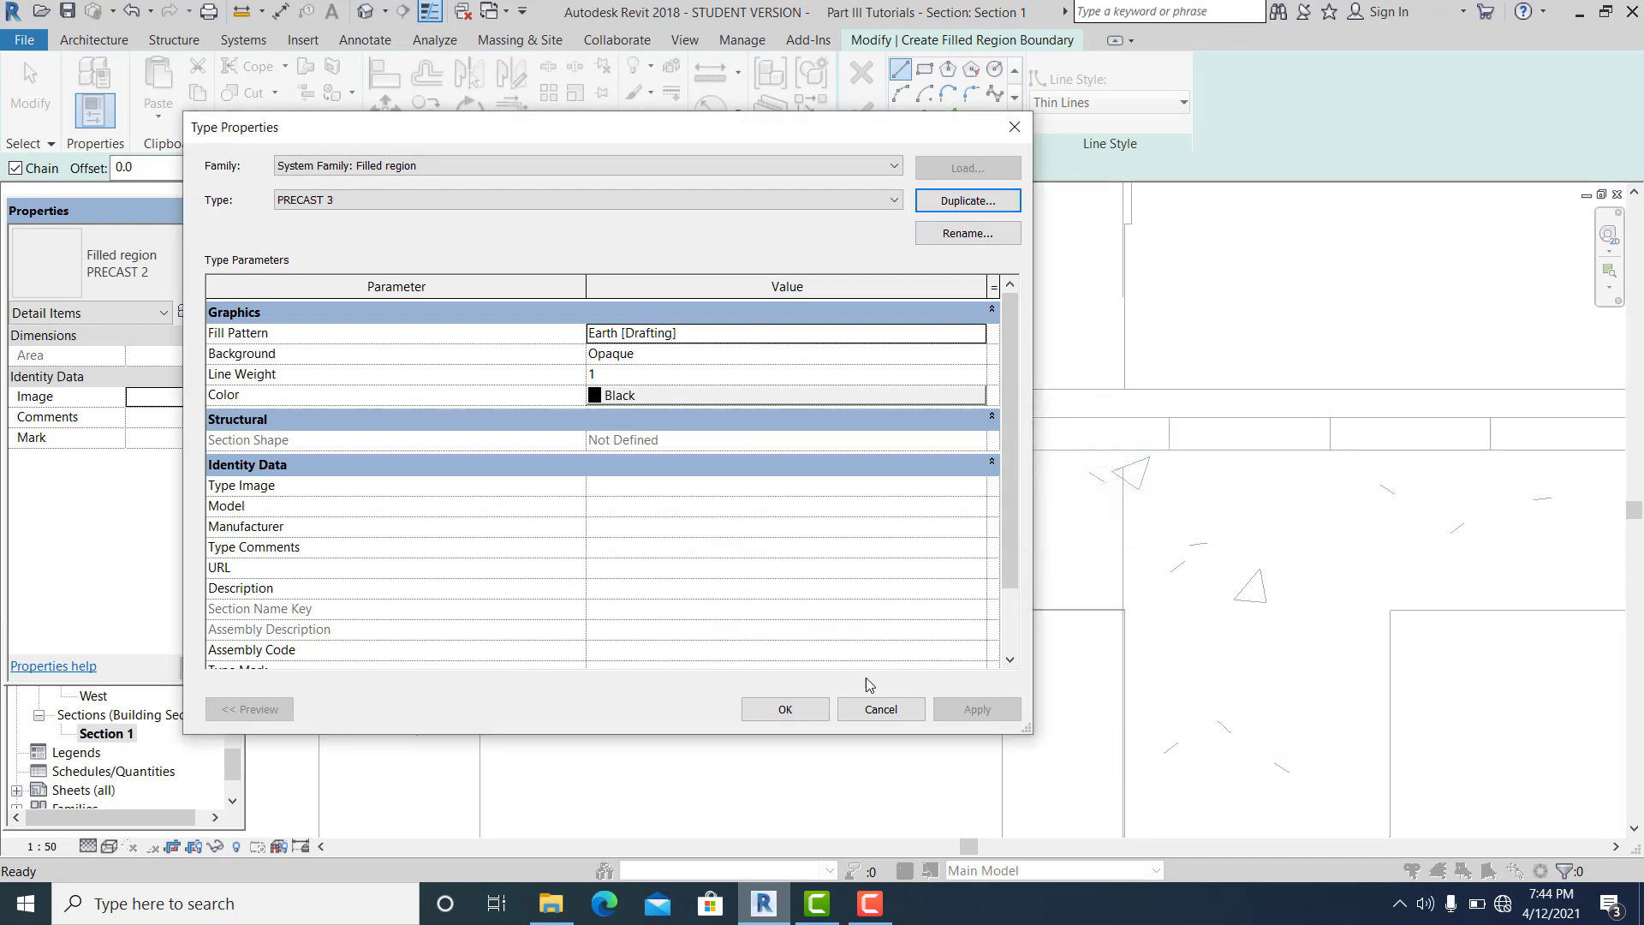
pyautogui.click(784, 709)
# - Sketch the region boundary from the sweep's arc, a vertical line about 88 mm long down the parapet and a horizontal line along the roof surface to the arc
pyautogui.scroll(2, 569, 338)
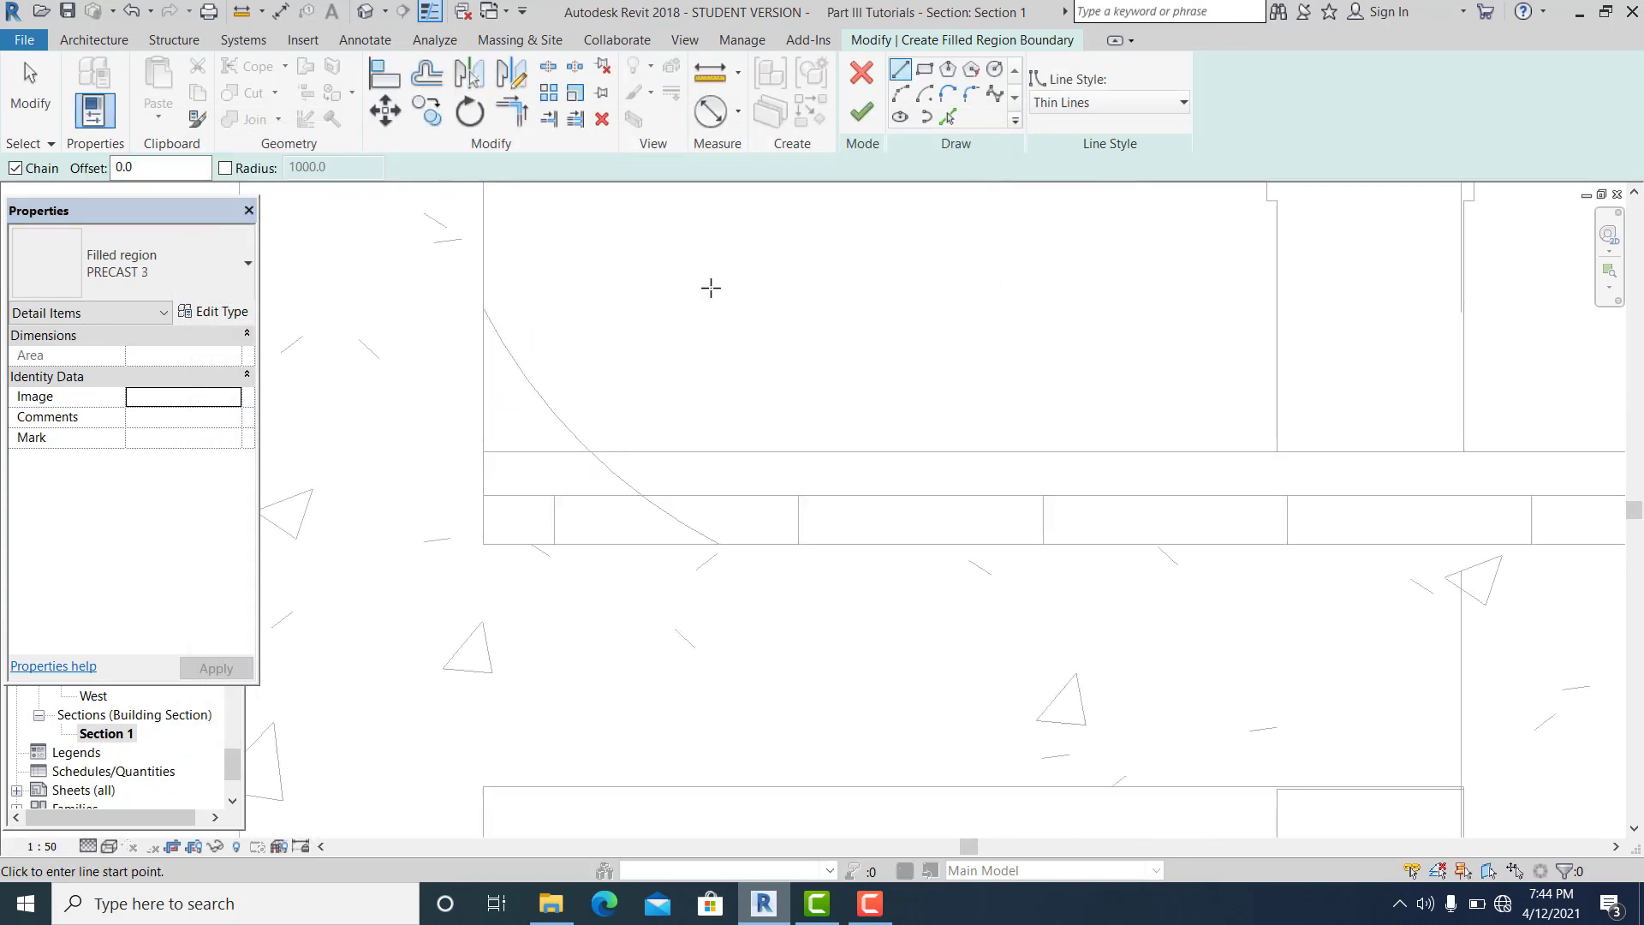
pyautogui.click(28, 100)
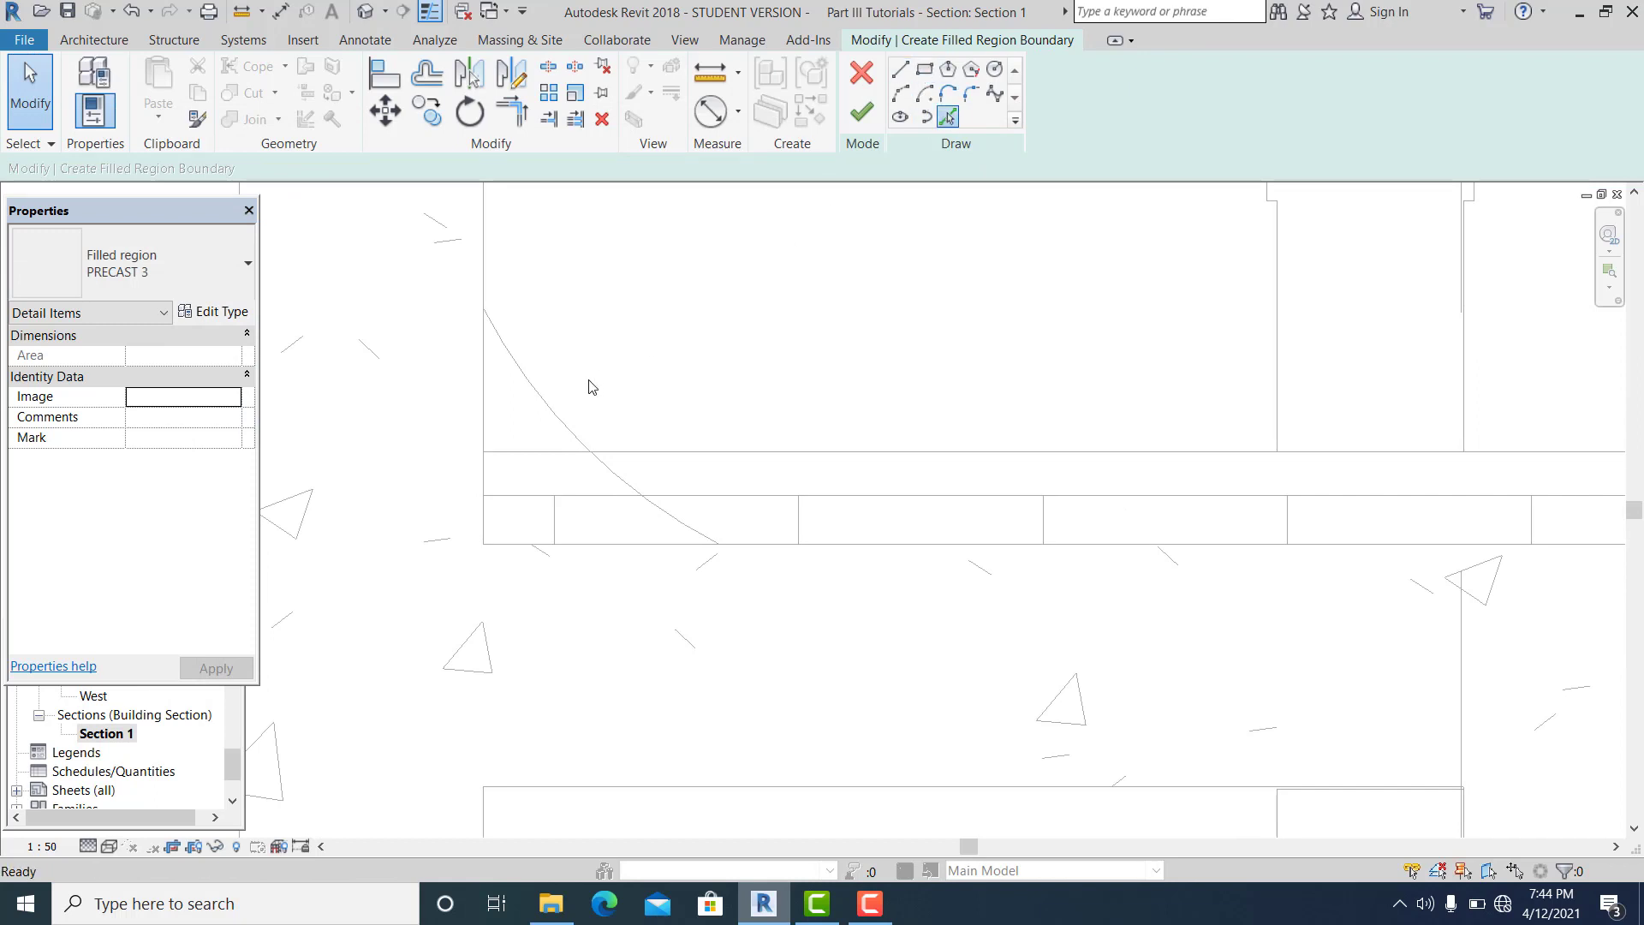
pyautogui.click(545, 404)
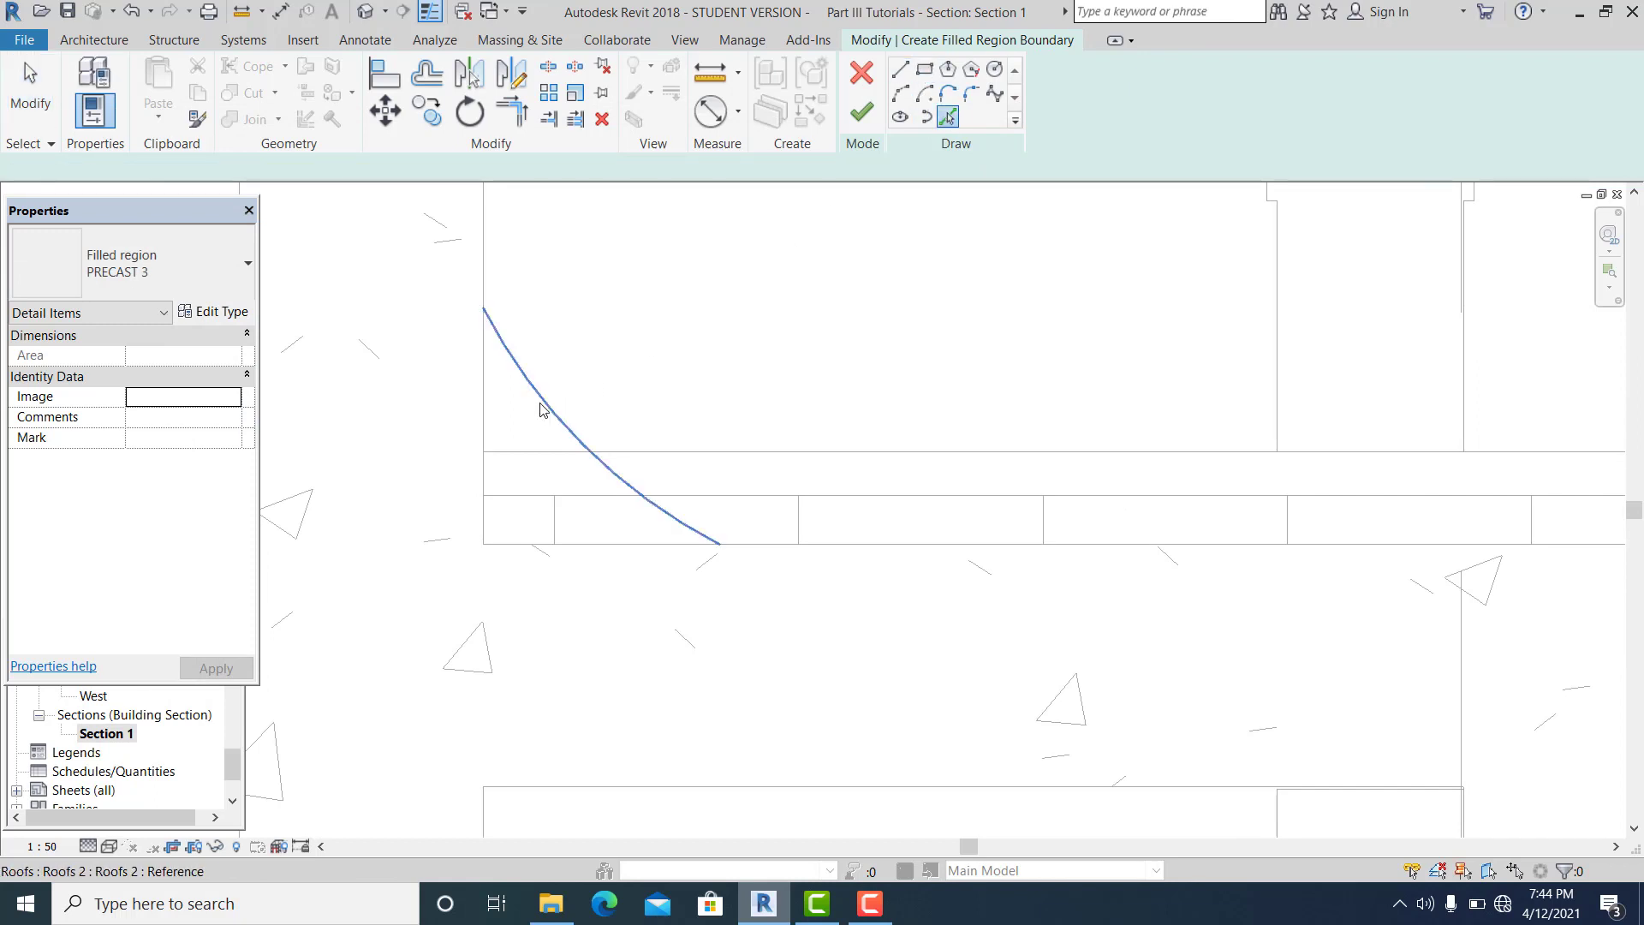
pyautogui.click(901, 71)
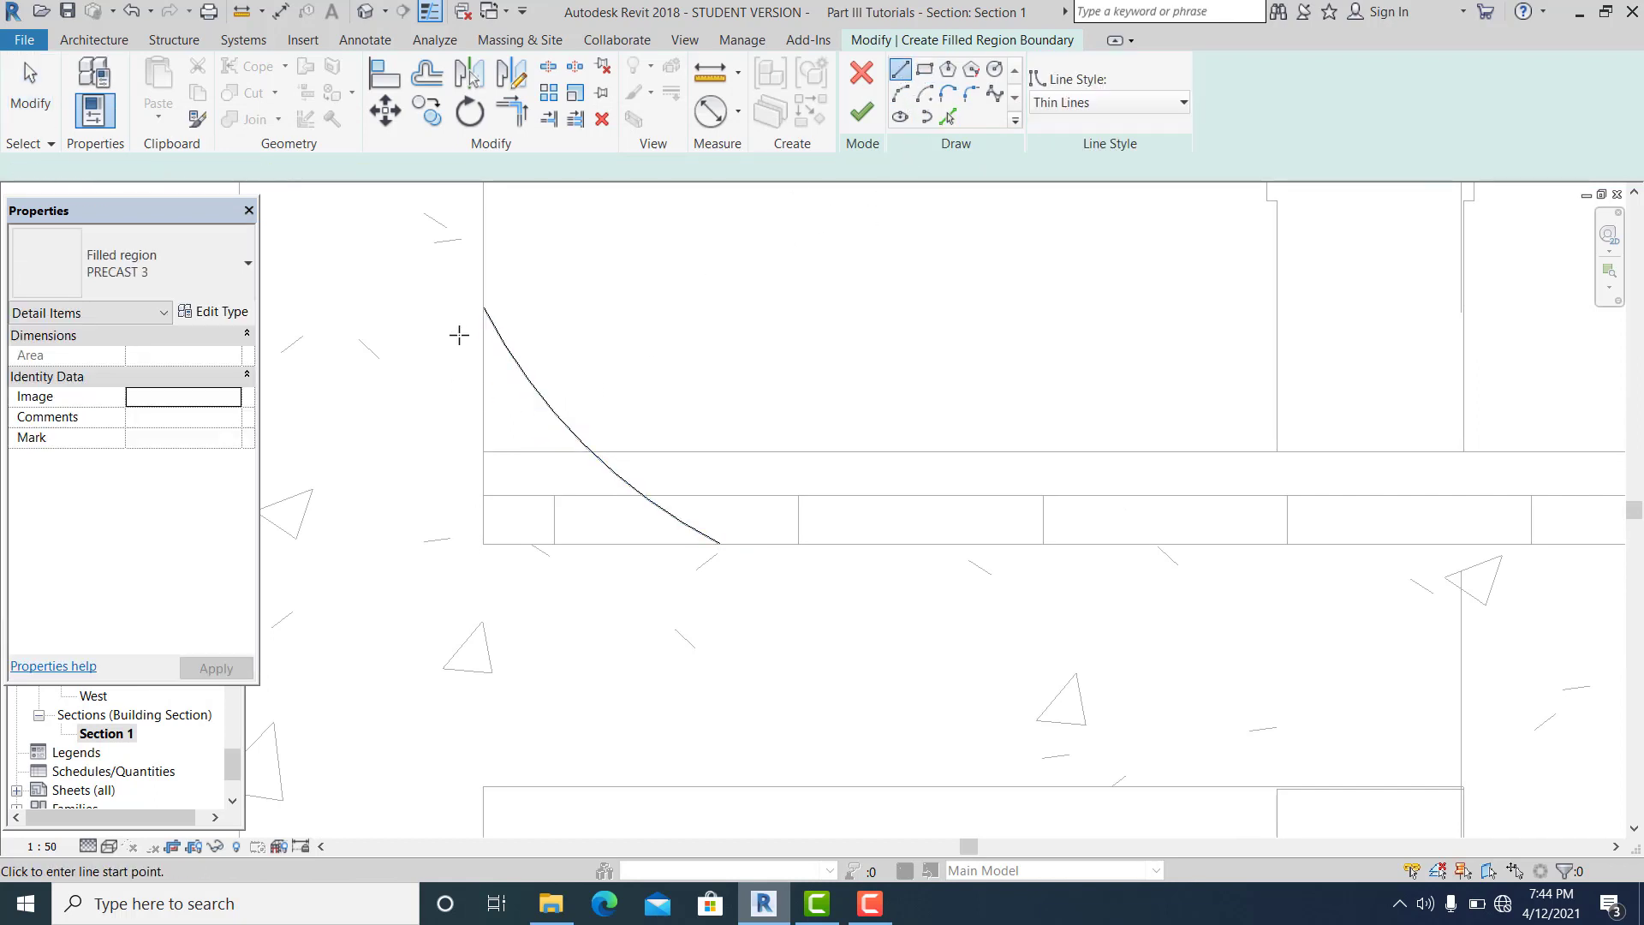
pyautogui.click(483, 451)
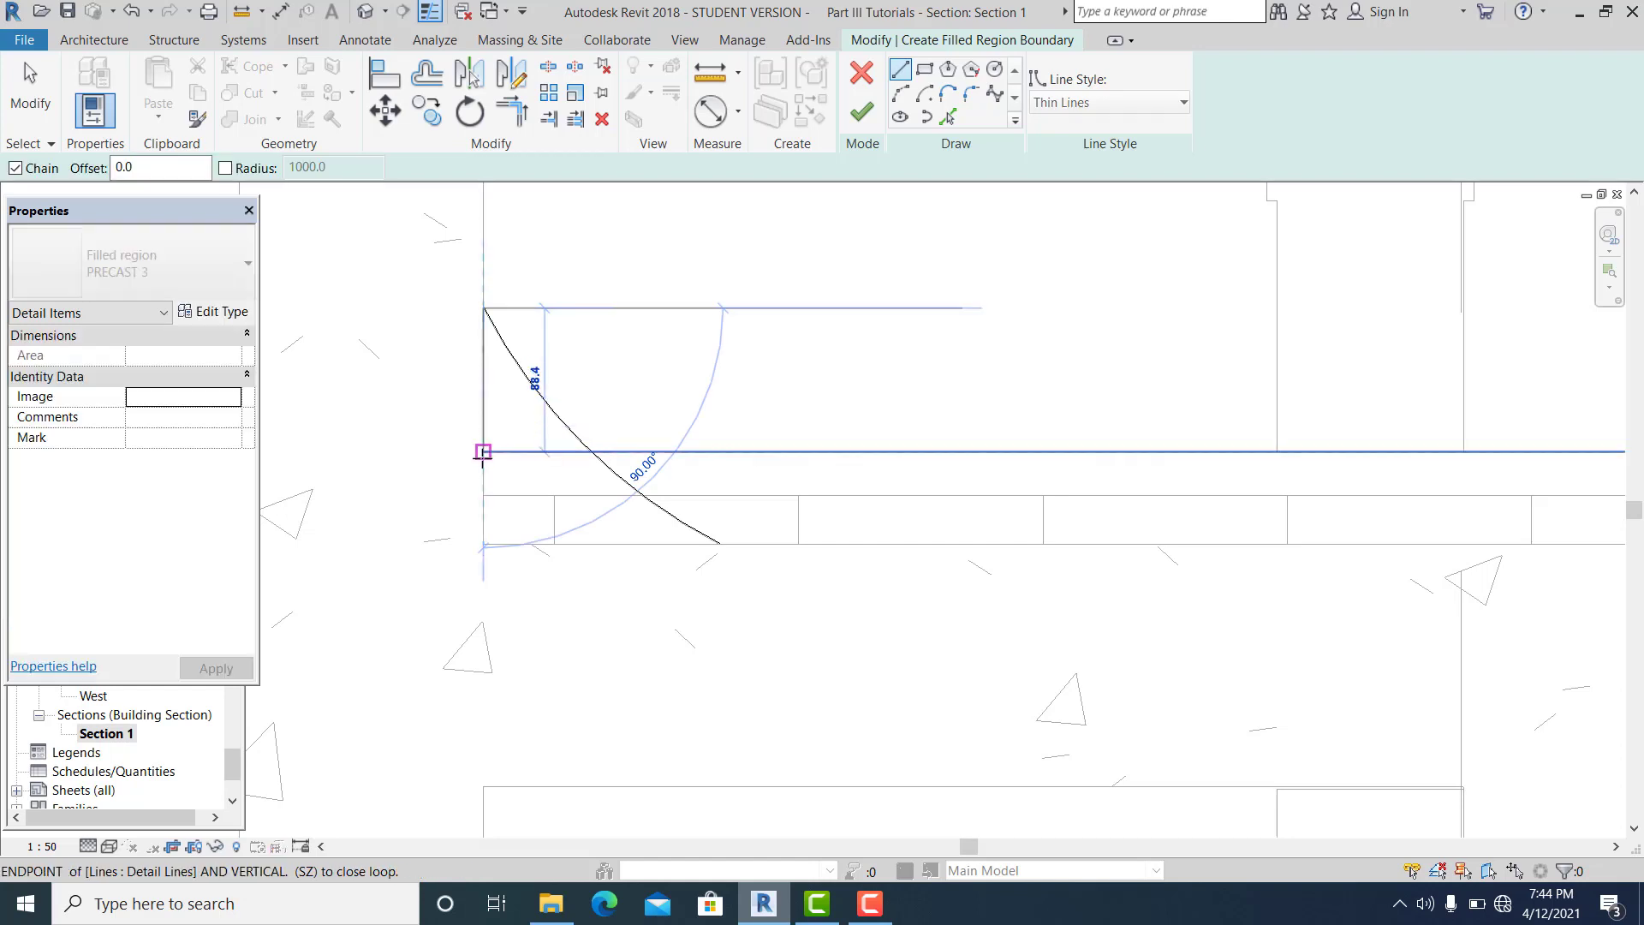
pyautogui.click(589, 451)
pyautogui.press('Escape')
pyautogui.press('Escape')
# - Trim the boundary arc to the horizontal line, keeping the part above the roof surface
pyautogui.press('t')
pyautogui.press('r')
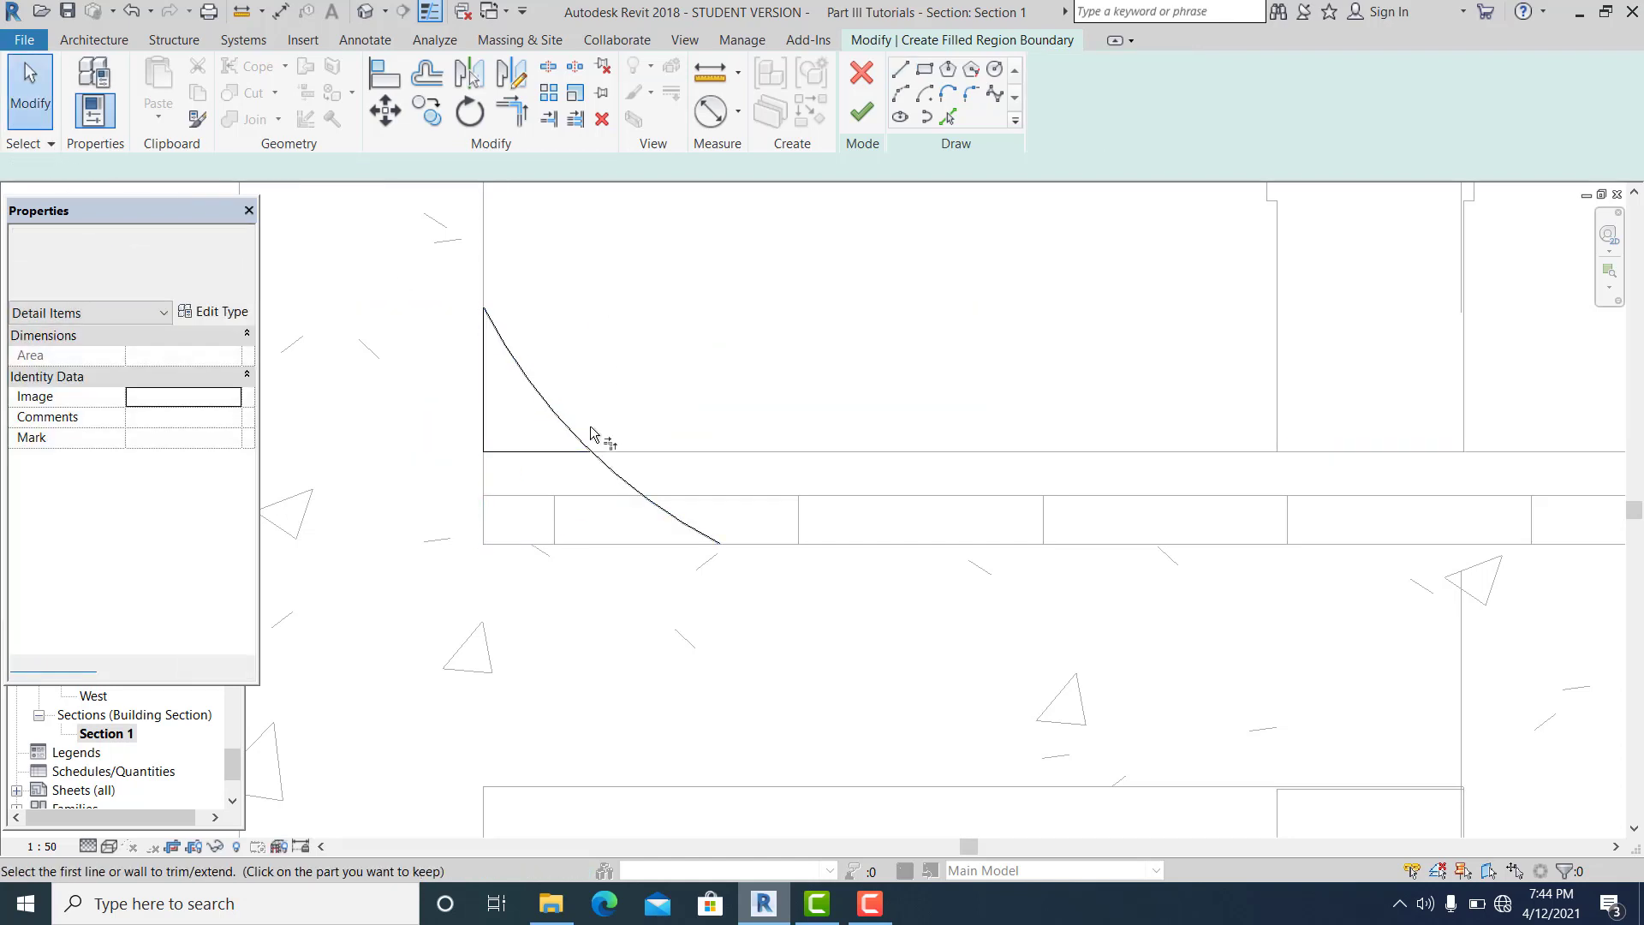
pyautogui.click(576, 451)
pyautogui.click(580, 444)
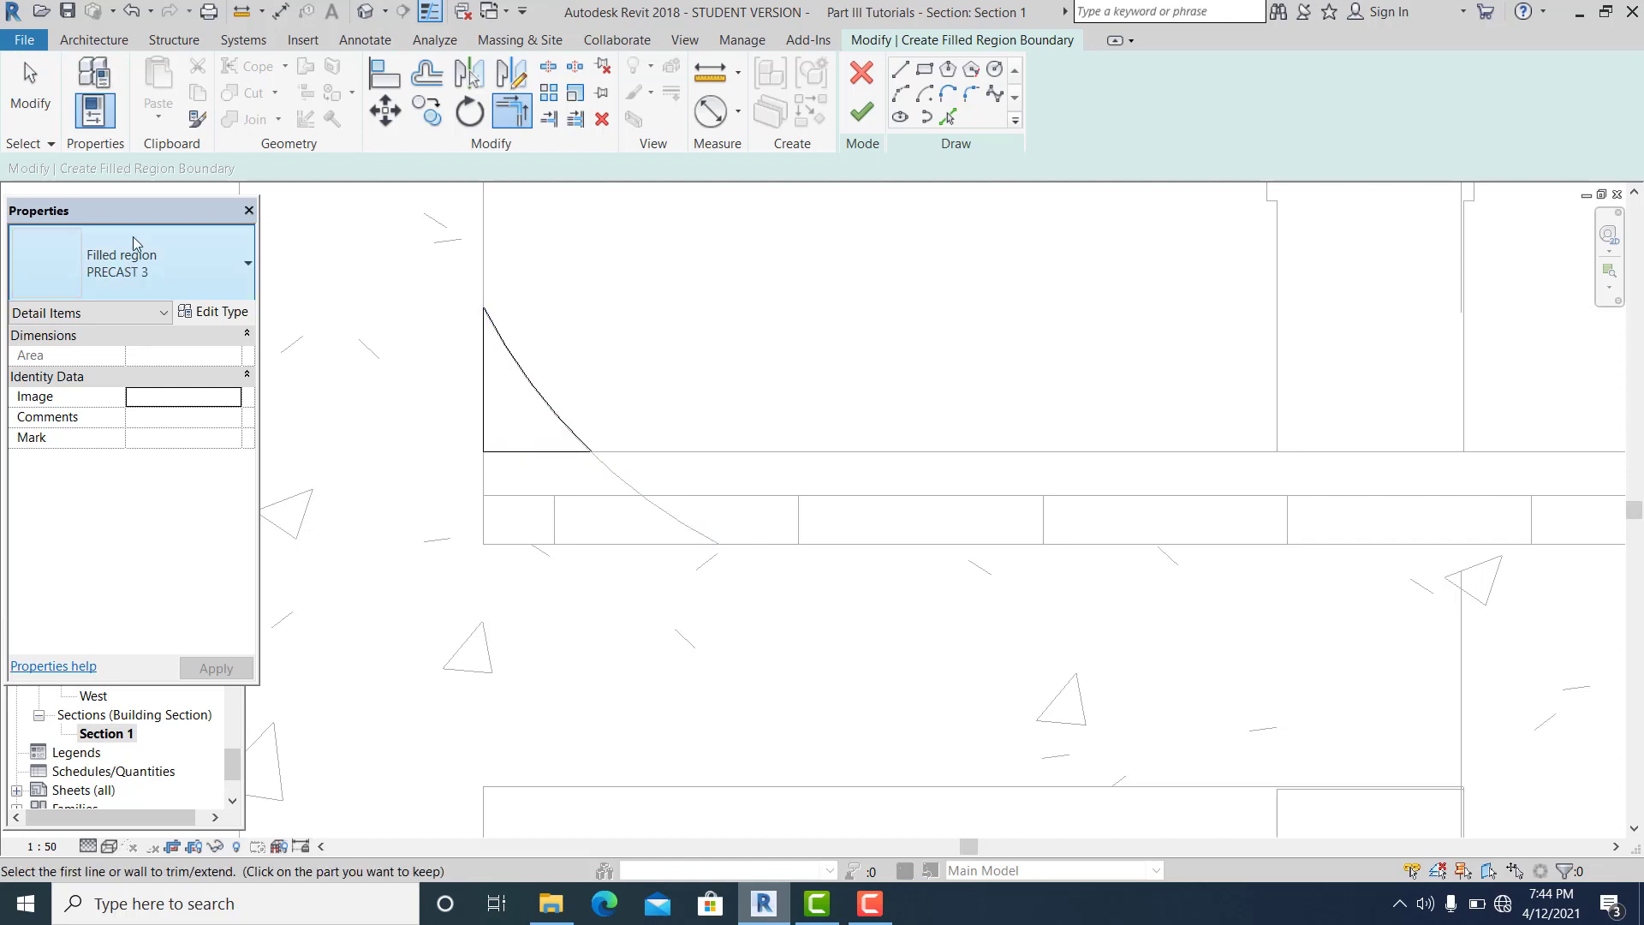
pyautogui.click(32, 94)
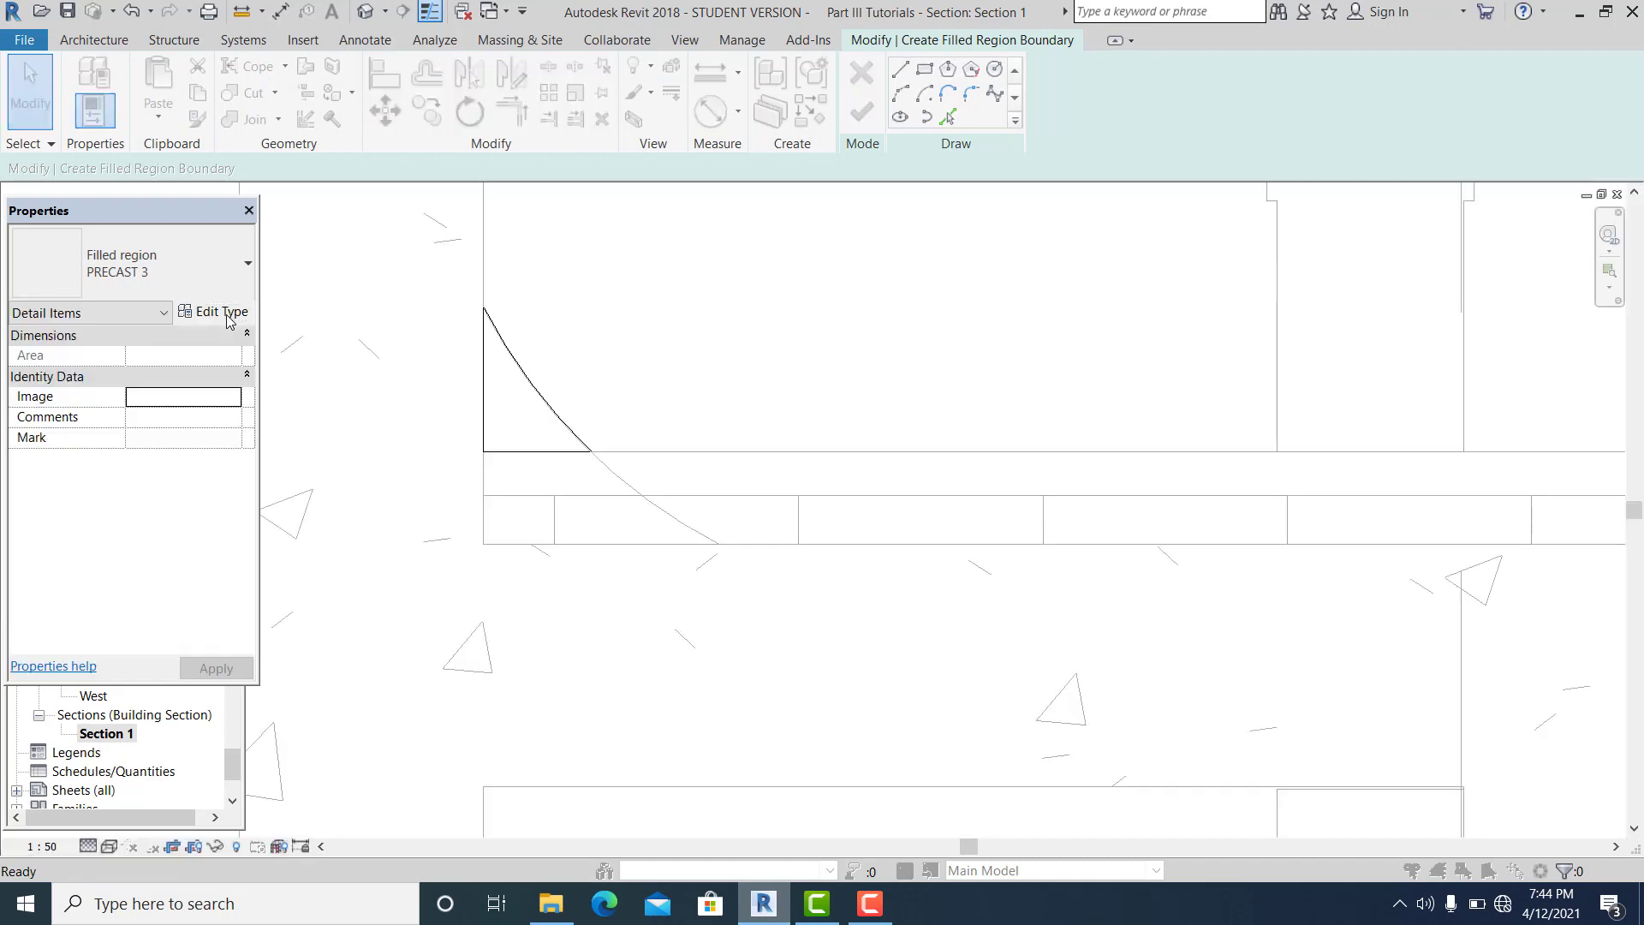
# - Set the PRECAST 3 type to the Solid fill pattern in white and finish the filled region
pyautogui.click(223, 313)
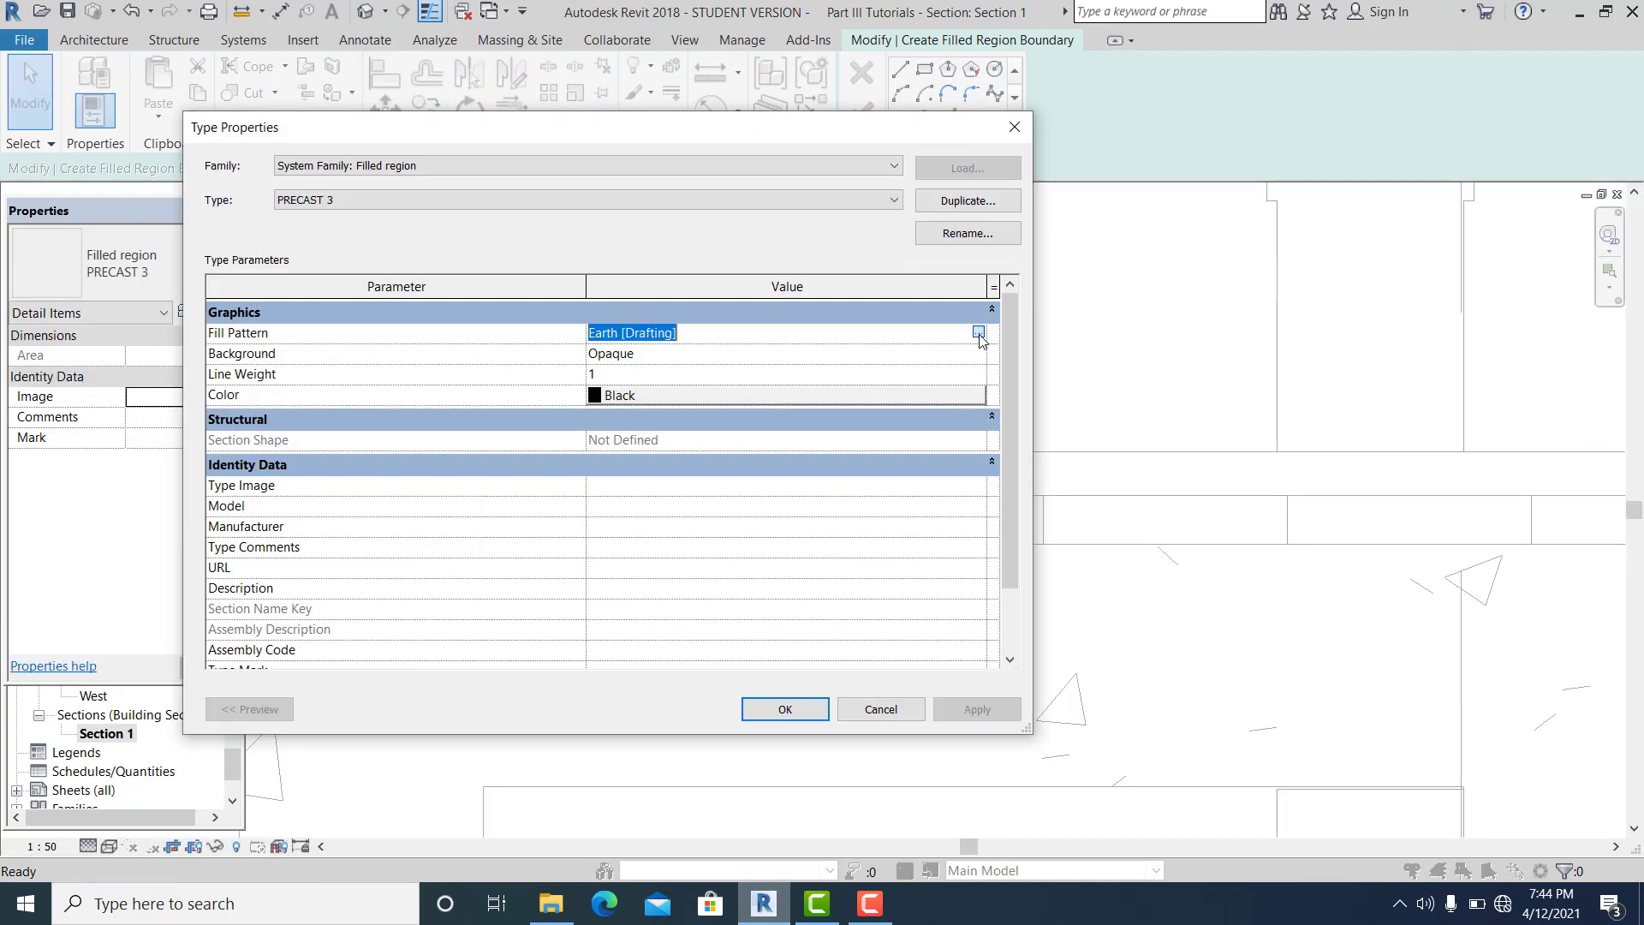
pyautogui.click(979, 334)
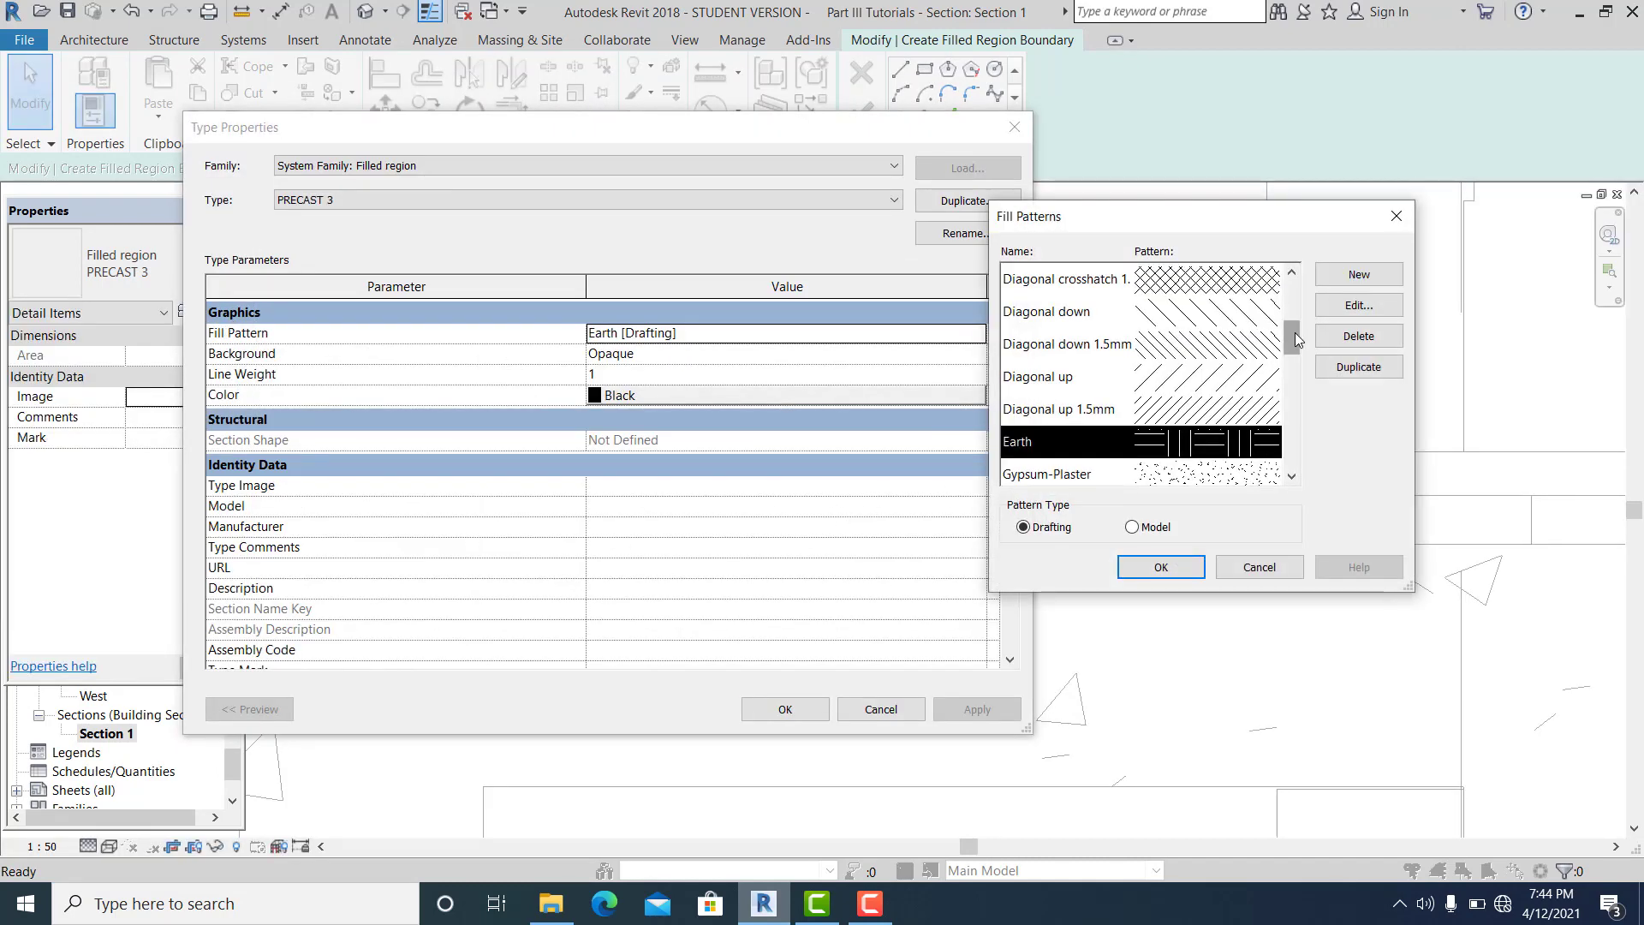
pyautogui.moveTo(1296, 340); pyautogui.dragTo(1304, 421)
pyautogui.click(1206, 354)
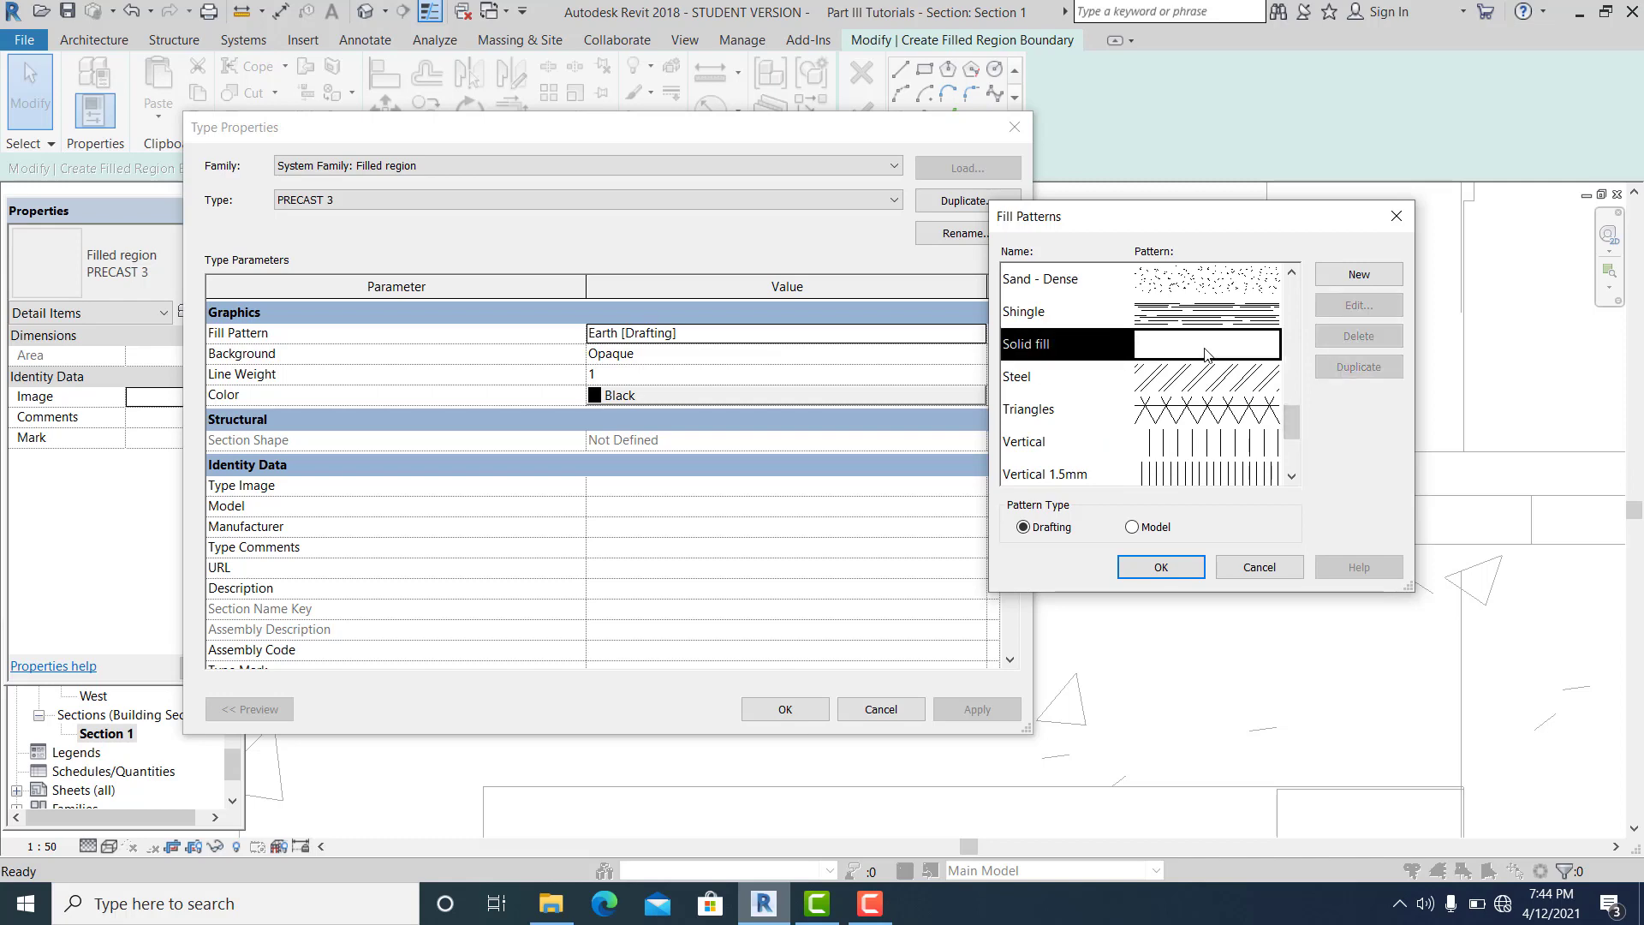
pyautogui.click(1163, 566)
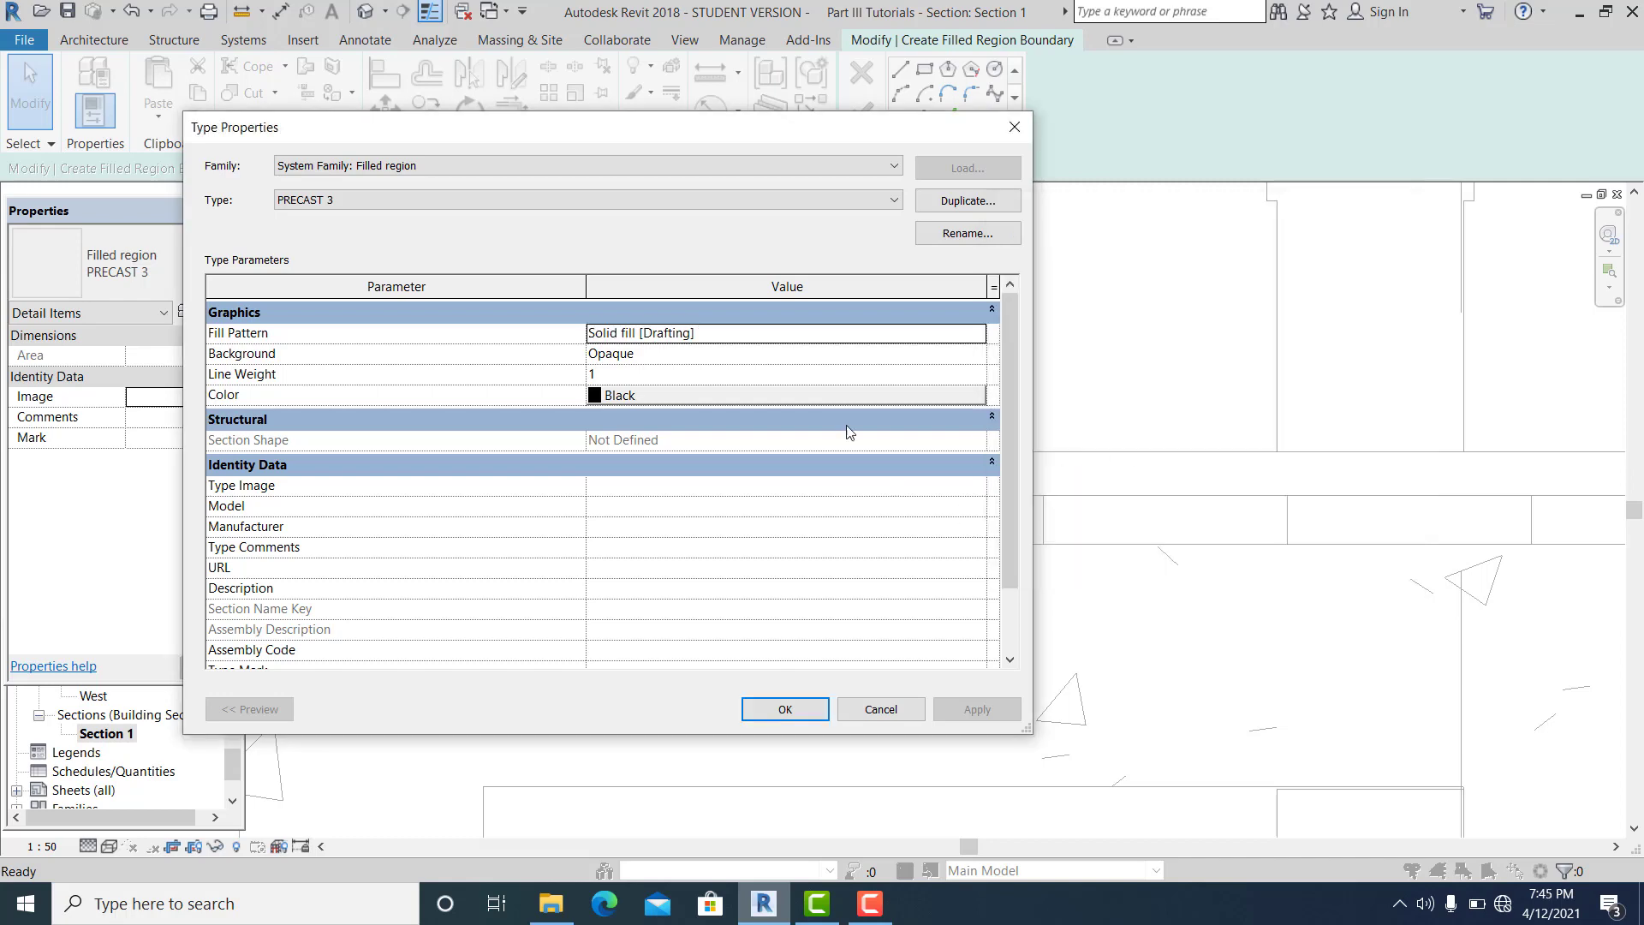
pyautogui.click(845, 400)
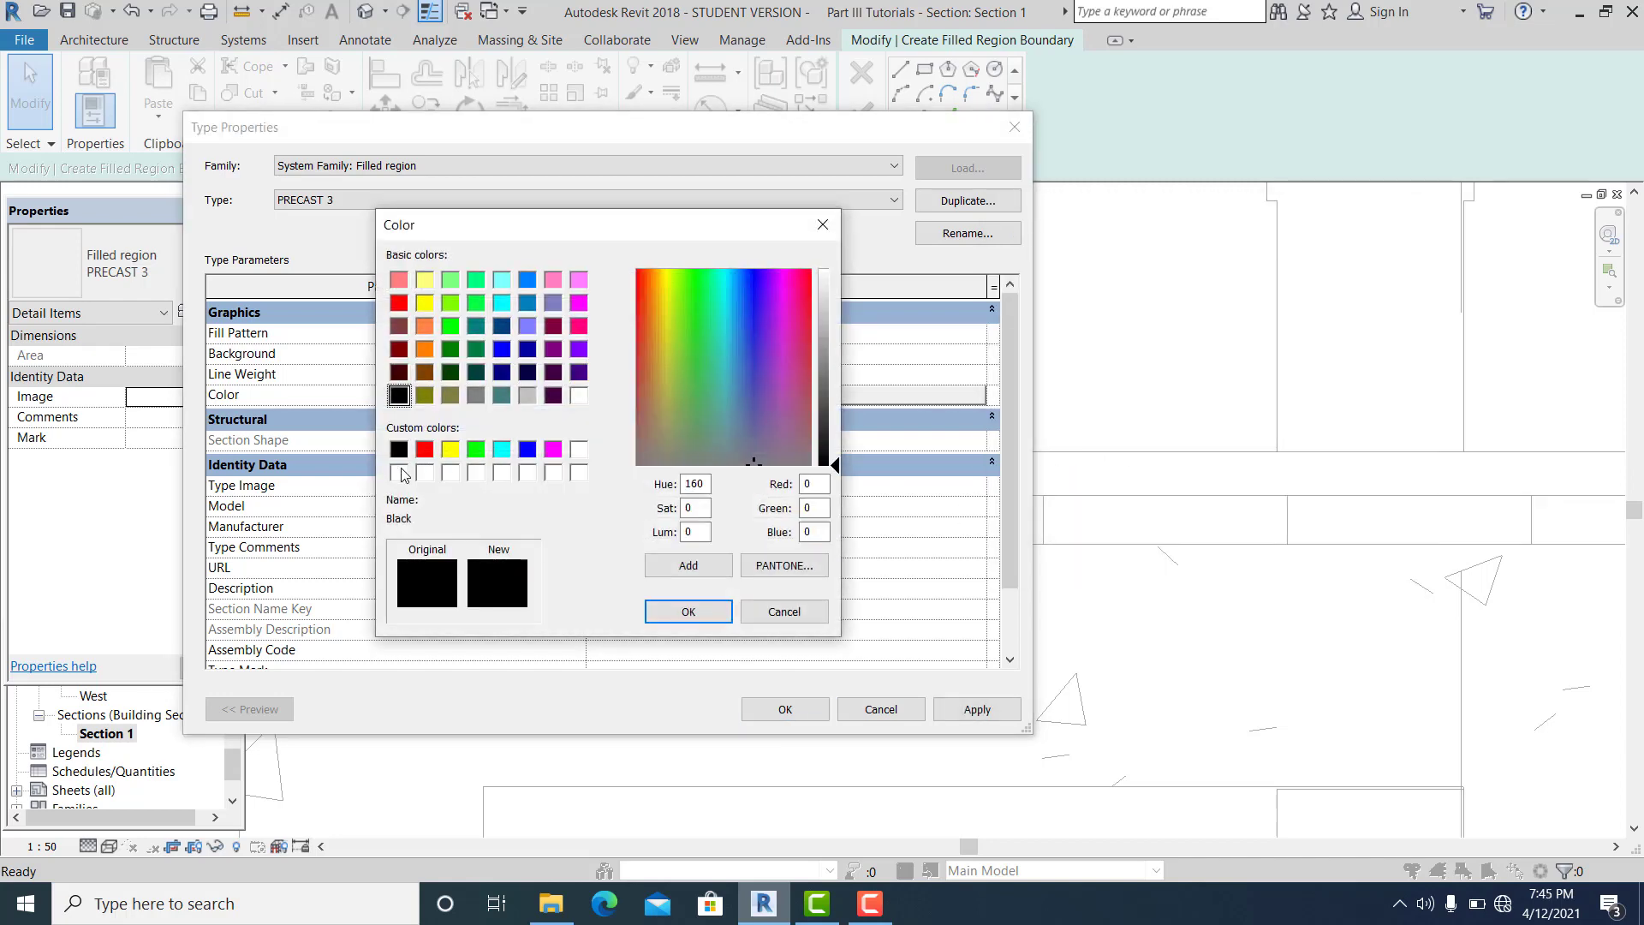
pyautogui.click(728, 617)
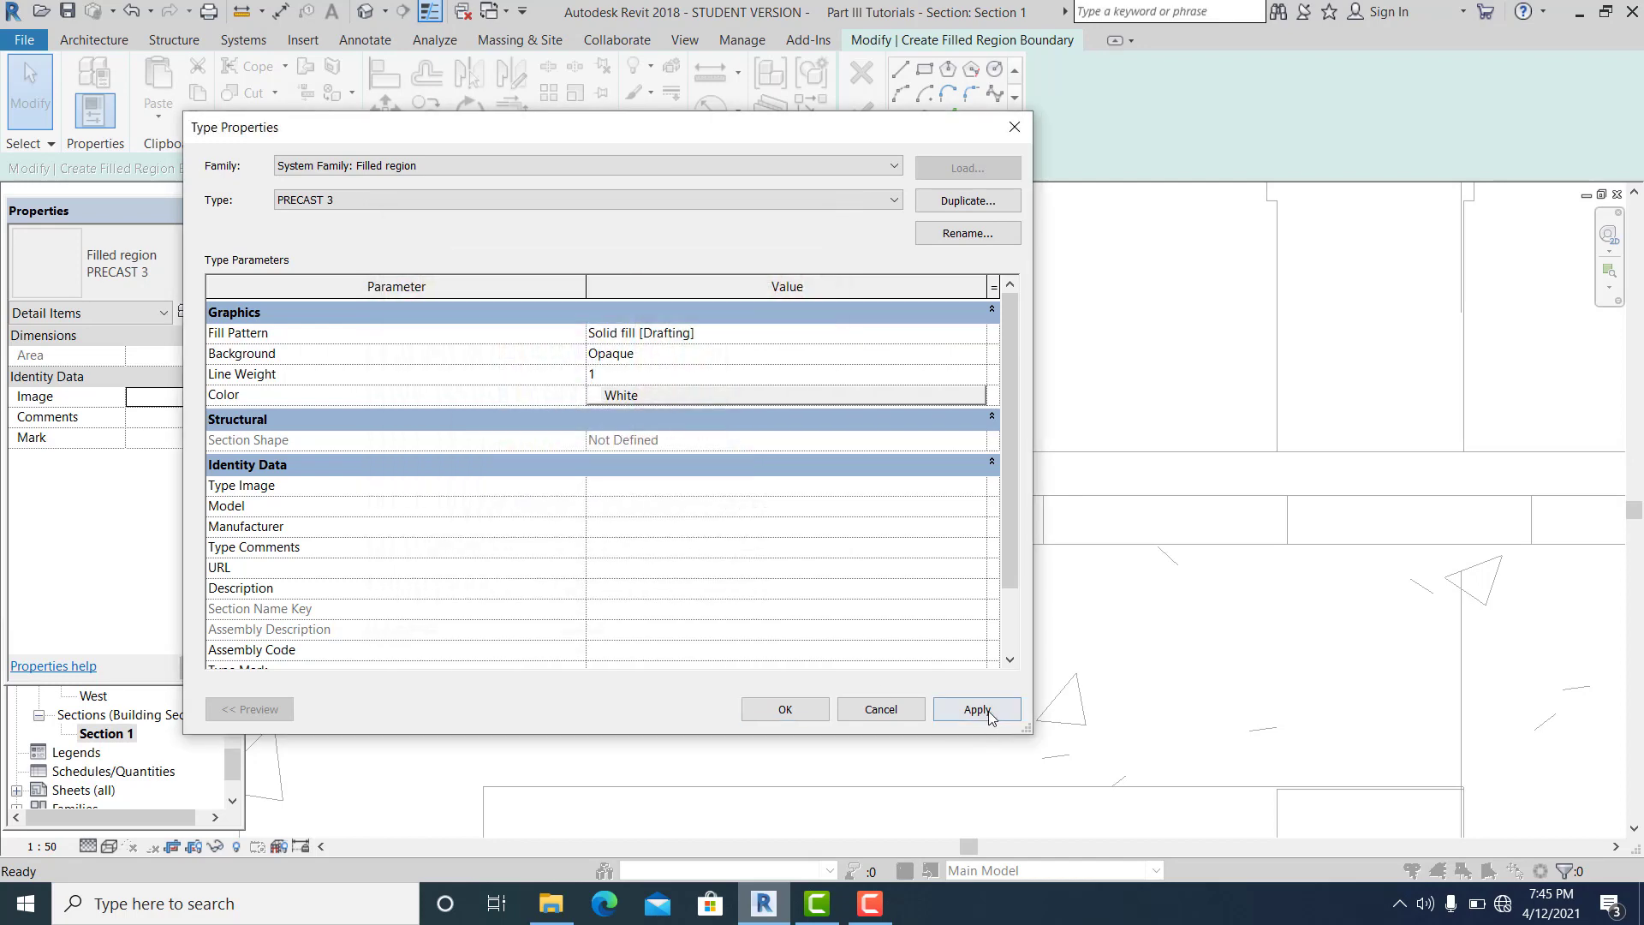
pyautogui.click(785, 709)
pyautogui.click(862, 114)
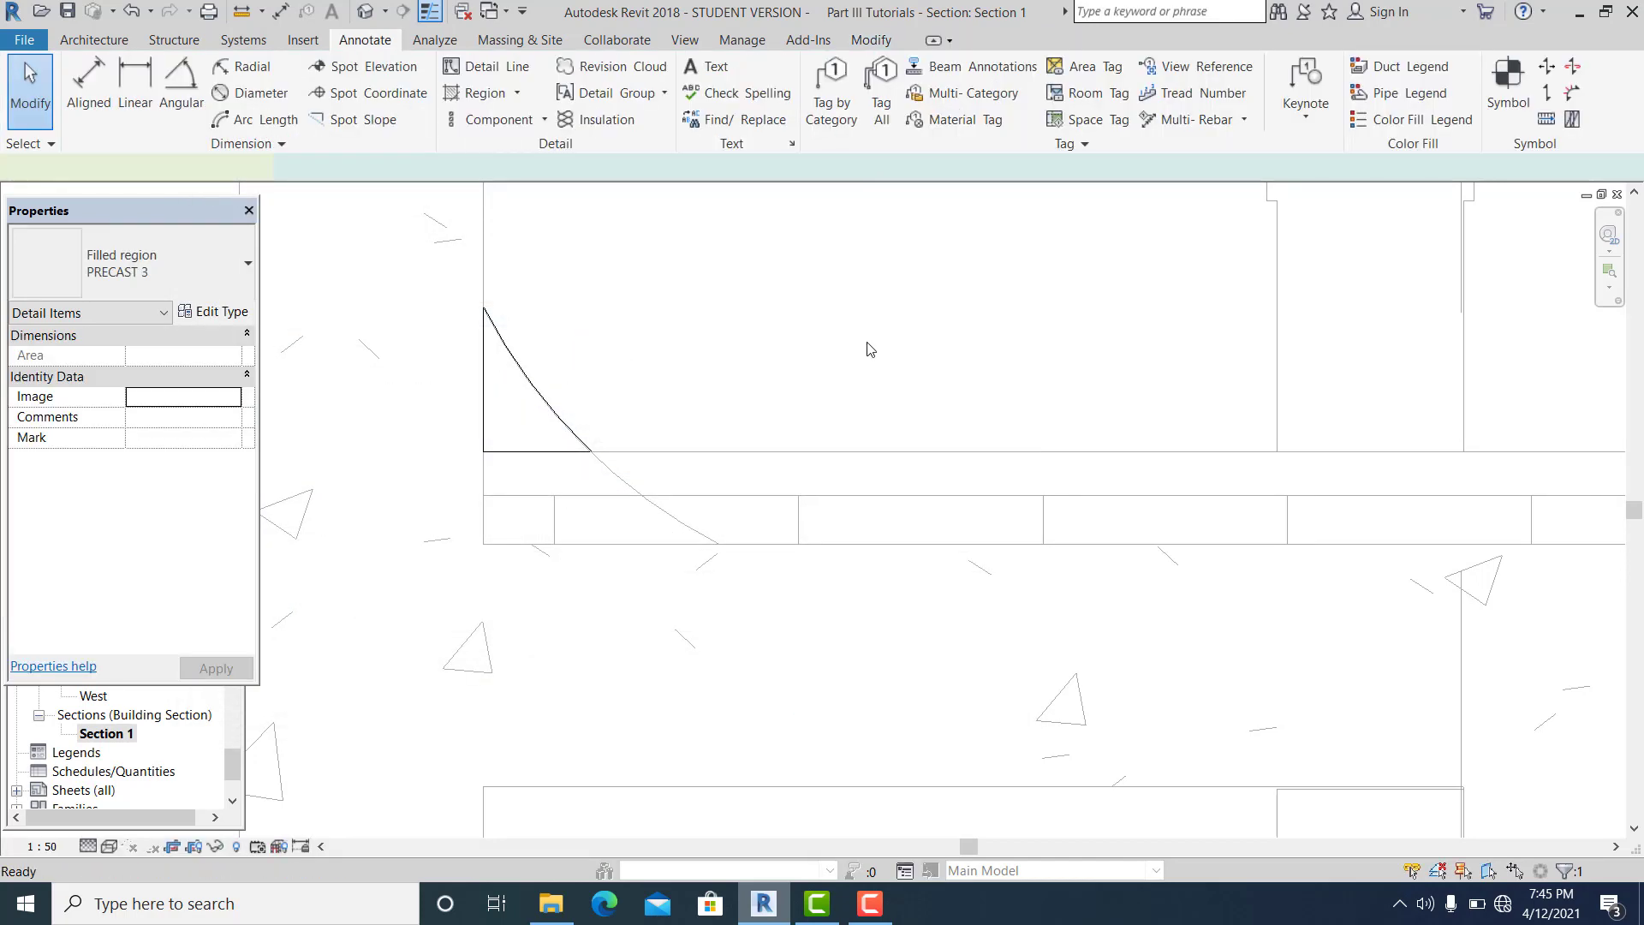
pyautogui.click(782, 594)
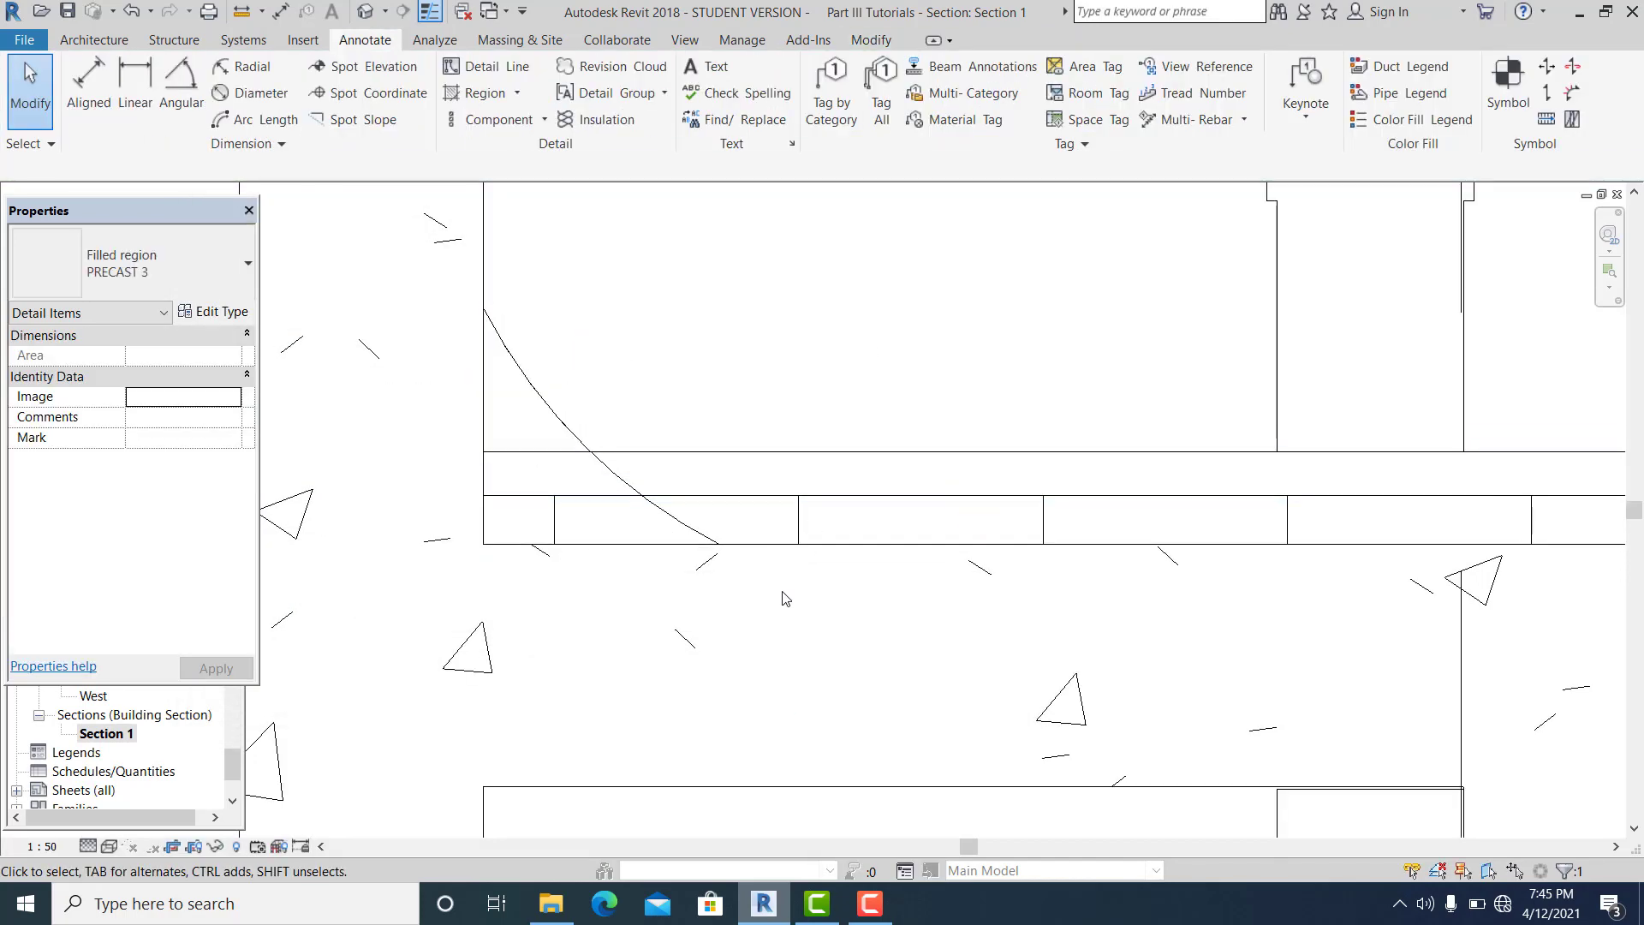
# - Hide the Roofs 2 concave sweep element in the section view
pyautogui.click(639, 496)
pyautogui.click(623, 571)
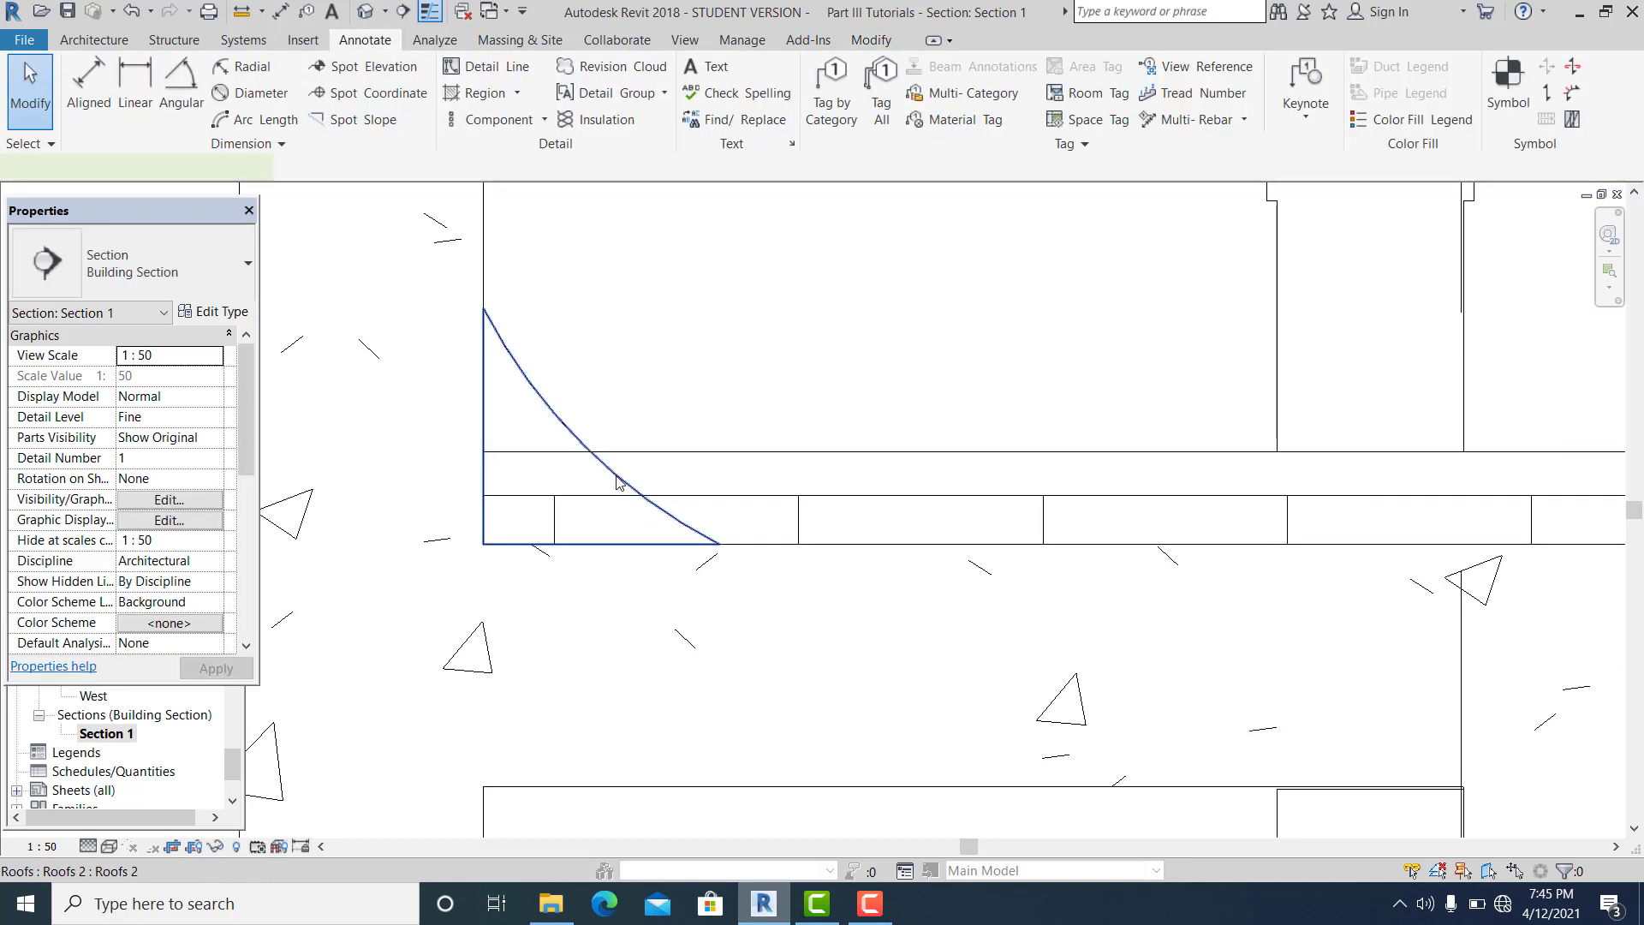
pyautogui.rightClick(616, 485)
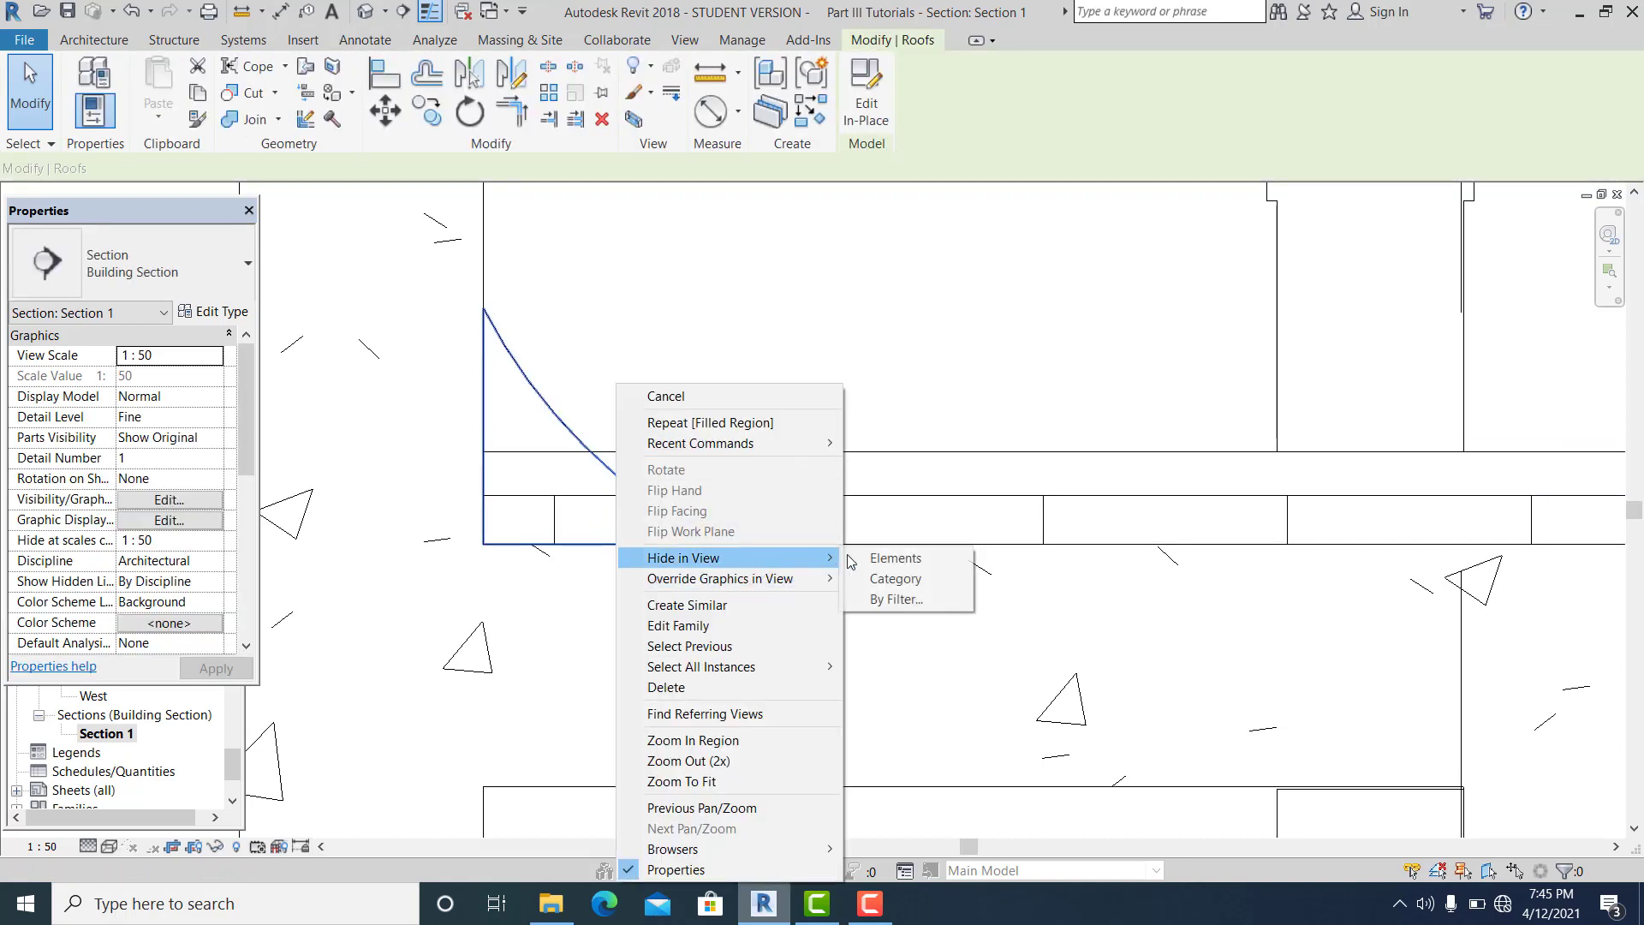
pyautogui.click(887, 558)
# - Check the parapet corner and the roof layers along the section
pyautogui.scroll(2, 707, 591)
pyautogui.scroll(-5, 706, 591)
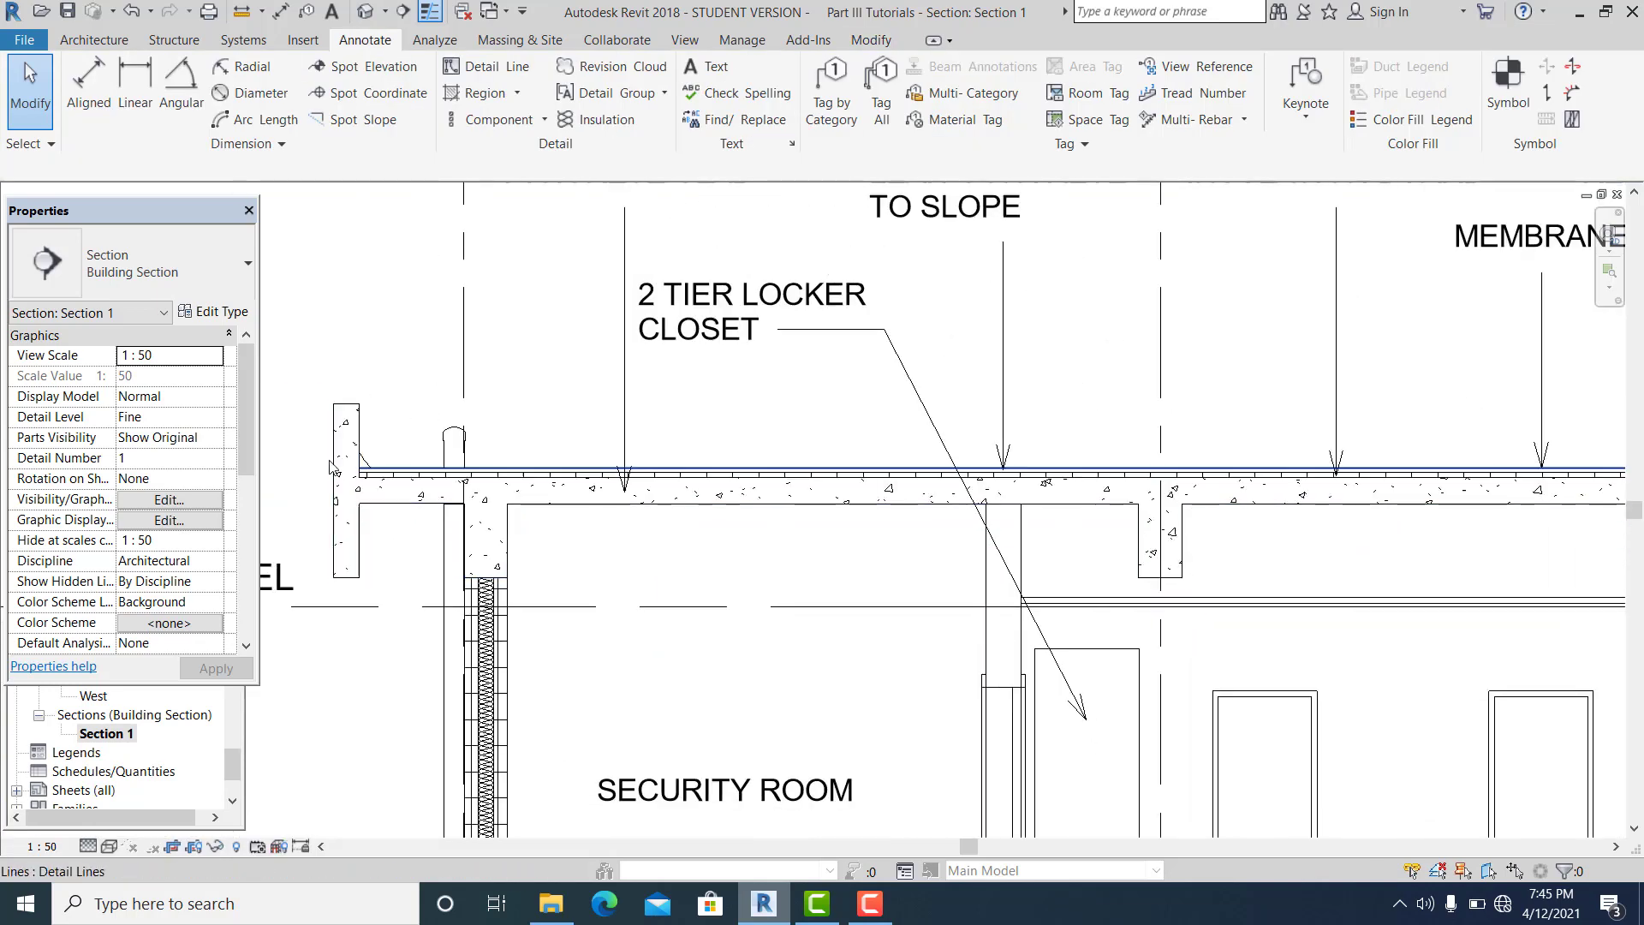
pyautogui.scroll(2, 394, 454)
pyautogui.scroll(-5, 403, 447)
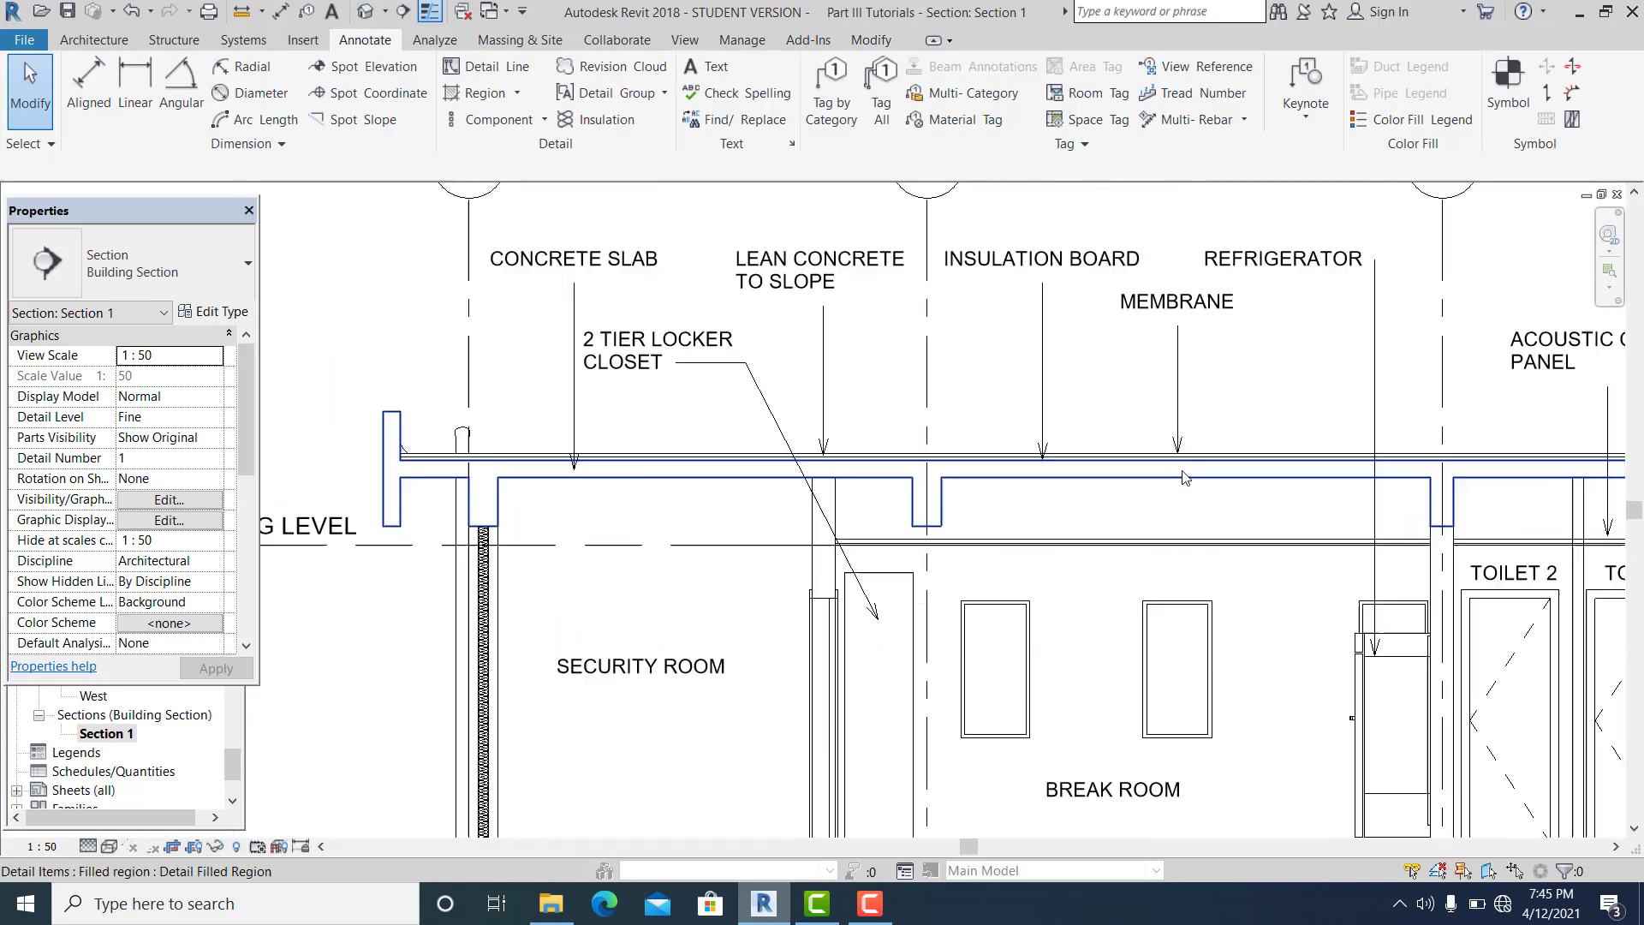
pyautogui.moveTo(1618, 476)
pyautogui.mouseDown(button='middle')
pyautogui.moveTo(1242, 495)
pyautogui.moveTo(1325, 553)
pyautogui.moveTo(1619, 552)
pyautogui.mouseUp(button='middle')
pyautogui.scroll(1, 1285, 504)
pyautogui.moveTo(488, 509); pyautogui.dragTo(712, 525, button='middle')
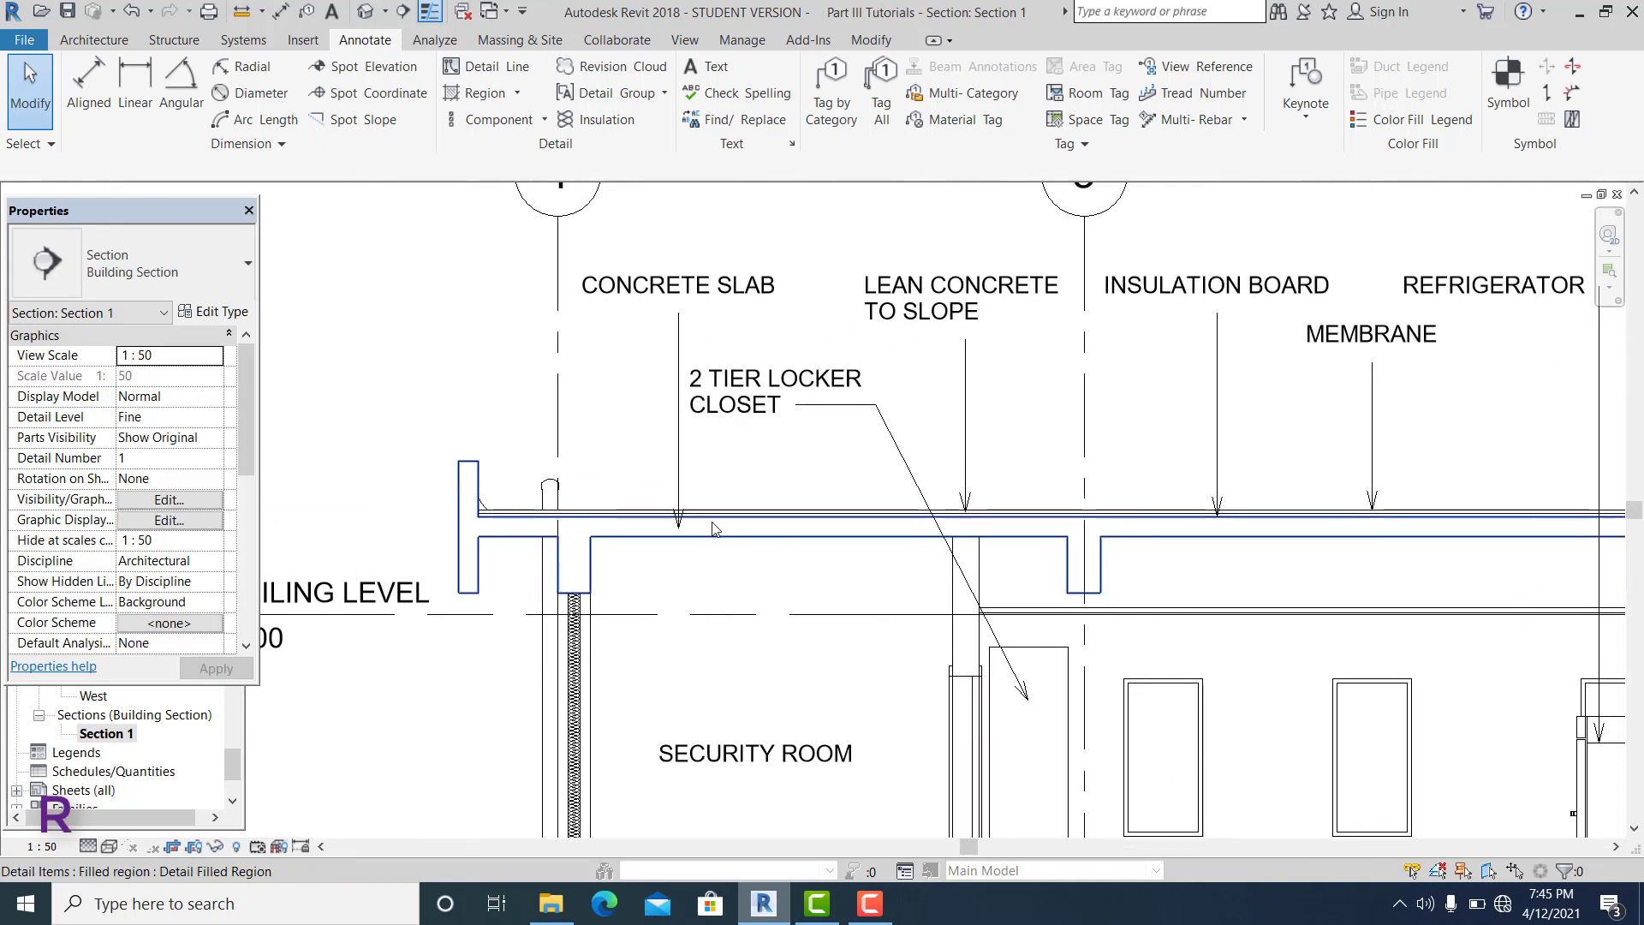
# - Mirror a copy of the small PRECAST 3 filled region onto the opposite parapet corner, using a vertical axis drawn at the building's middle
pyautogui.scroll(4, 497, 510)
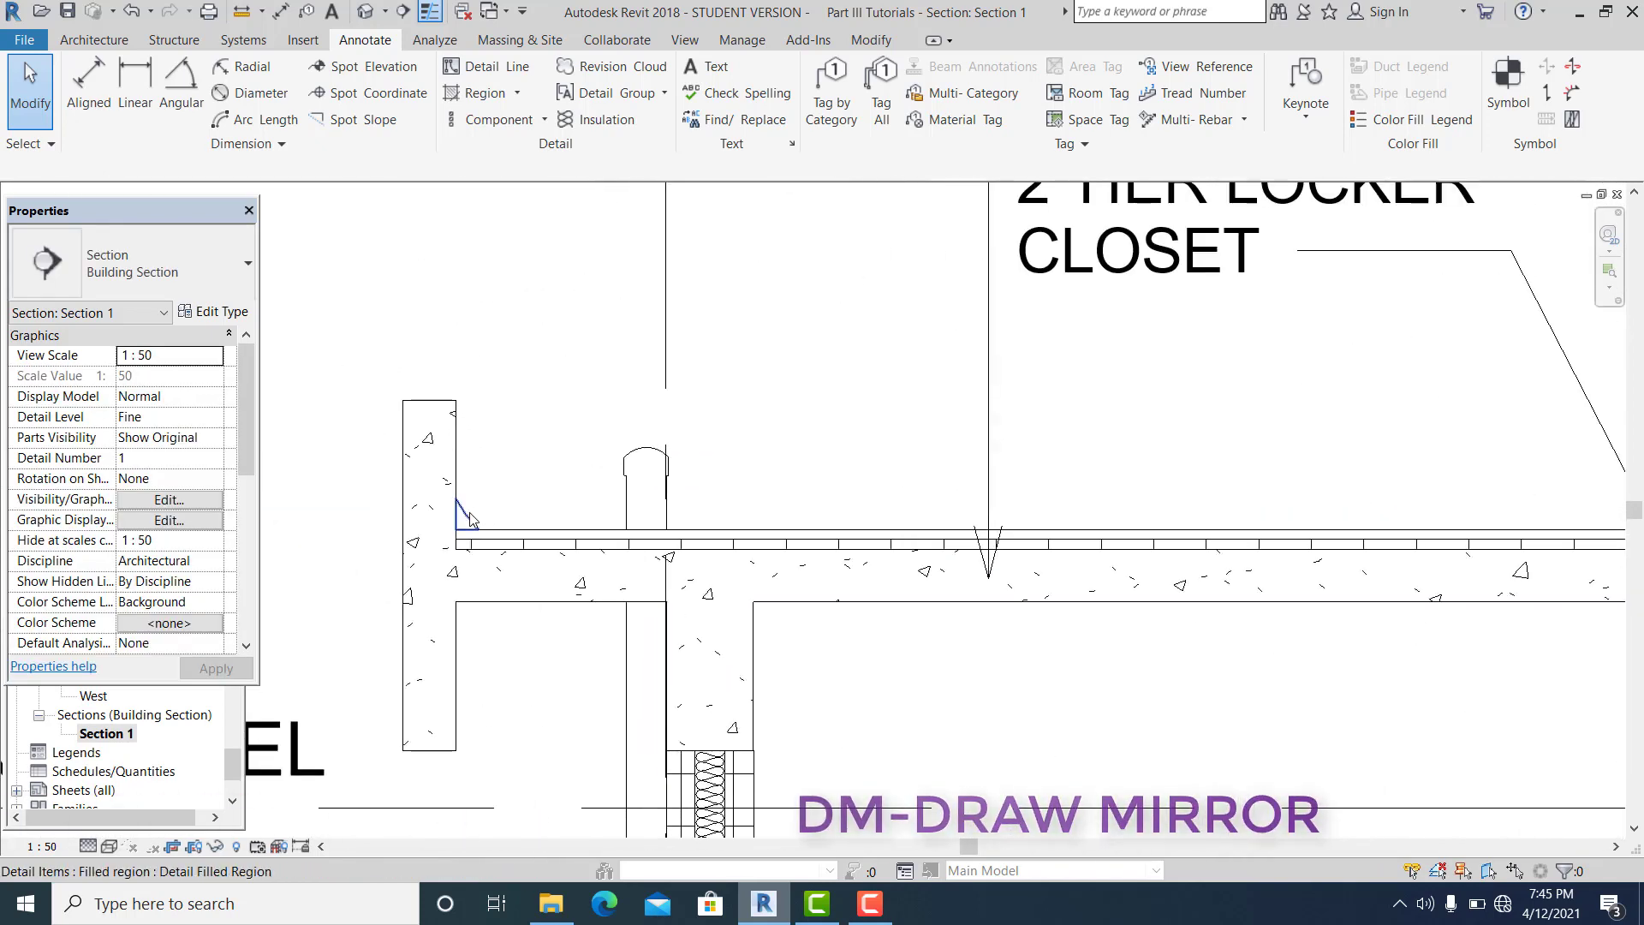
pyautogui.click(467, 515)
pyautogui.scroll(-3, 617, 514)
pyautogui.press('d')
pyautogui.press('m')
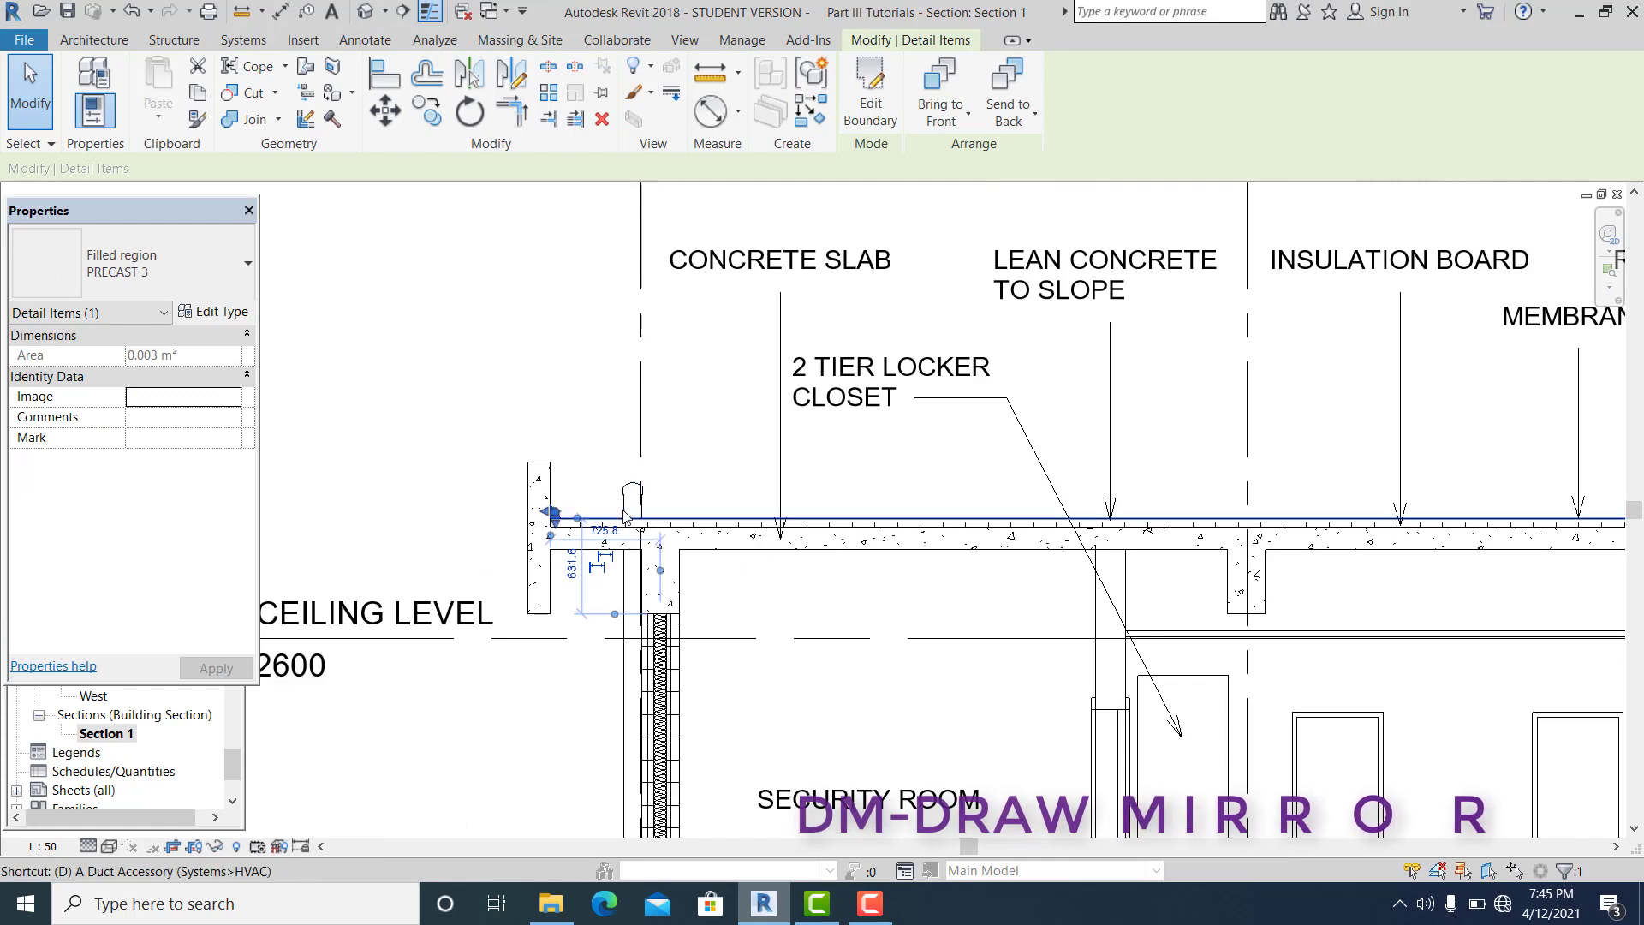
pyautogui.scroll(-2, 662, 505)
pyautogui.scroll(-1, 1126, 472)
pyautogui.moveTo(1127, 472)
pyautogui.mouseDown(button='middle')
pyautogui.moveTo(998, 441)
pyautogui.moveTo(961, 384)
pyautogui.mouseUp(button='middle')
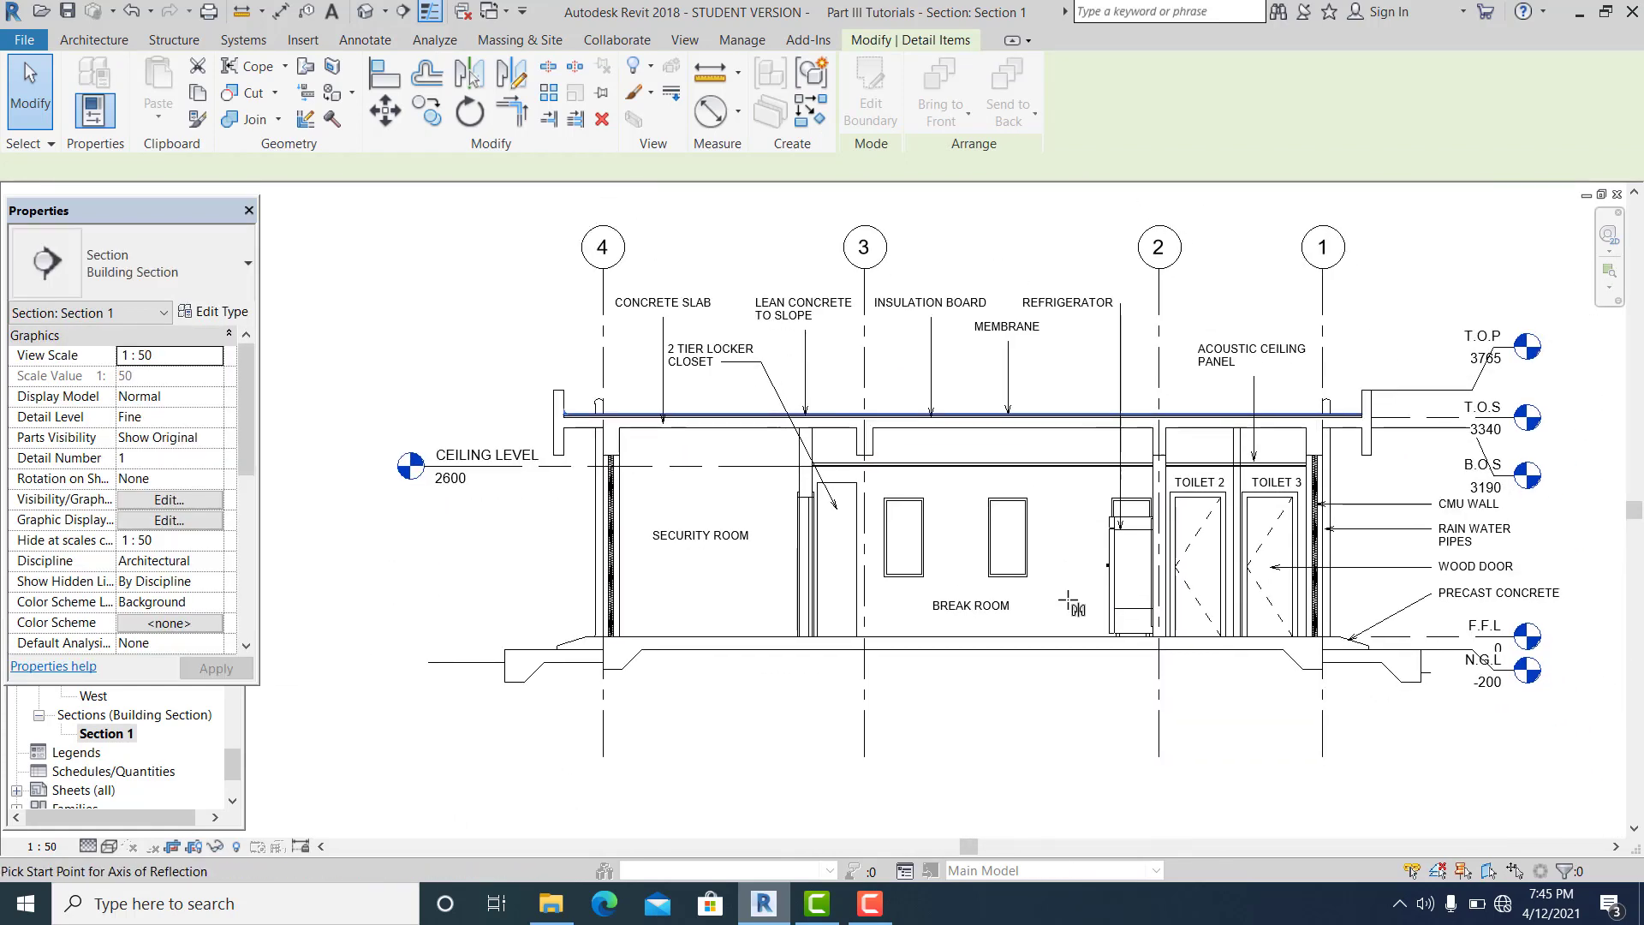
pyautogui.press('d')
pyautogui.press('m')
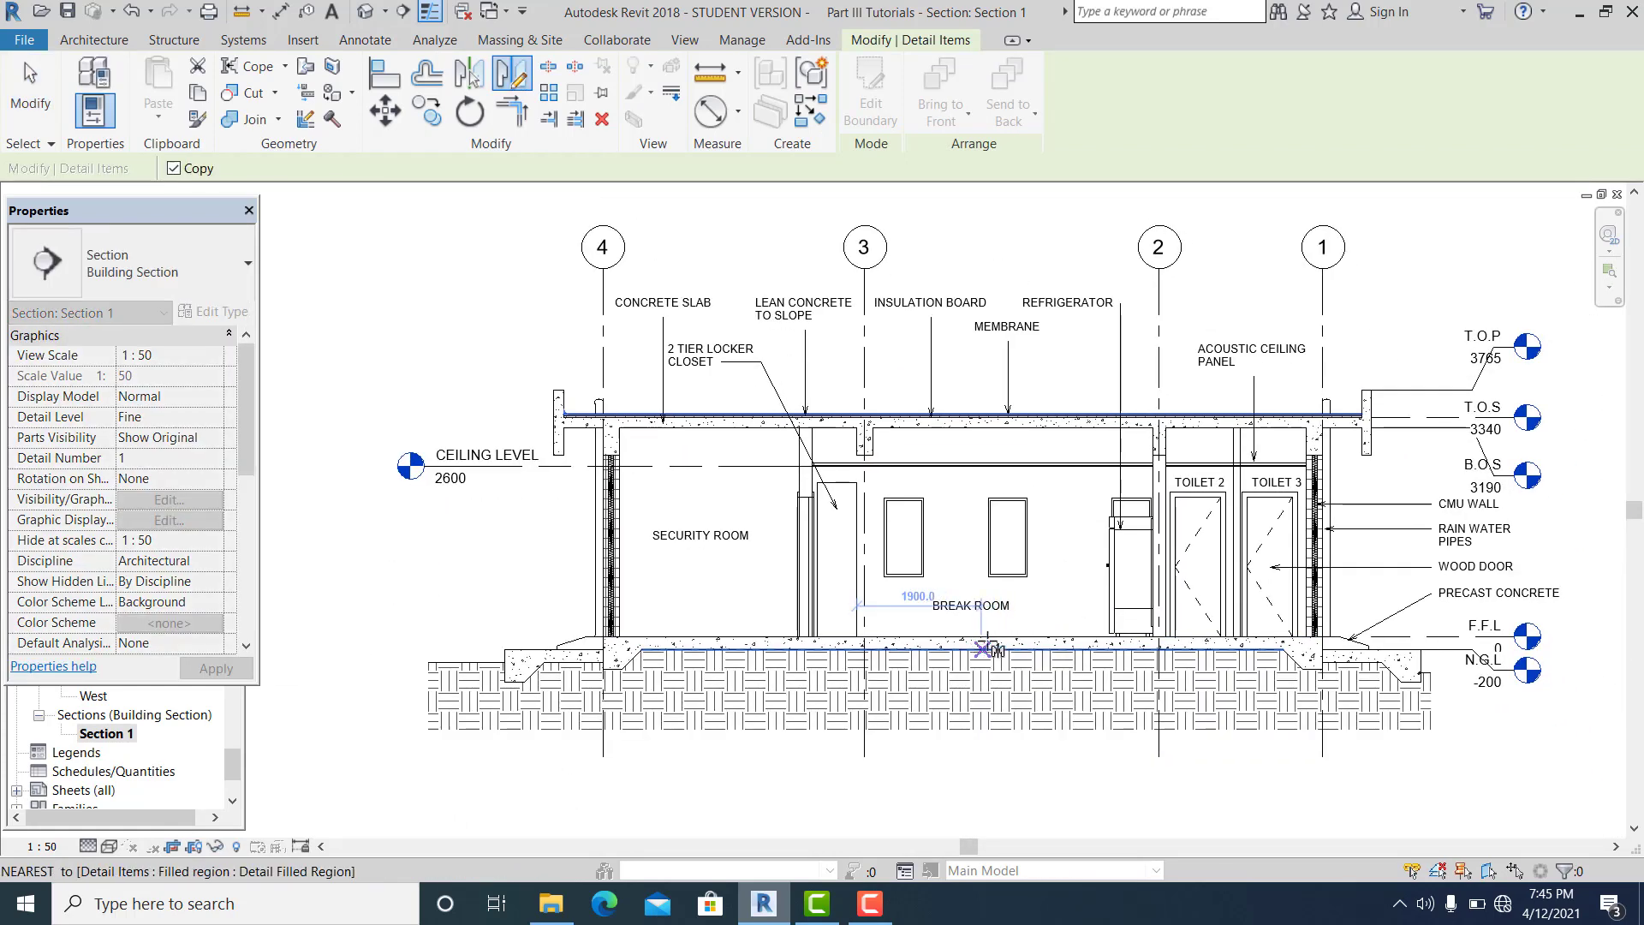
pyautogui.click(963, 637)
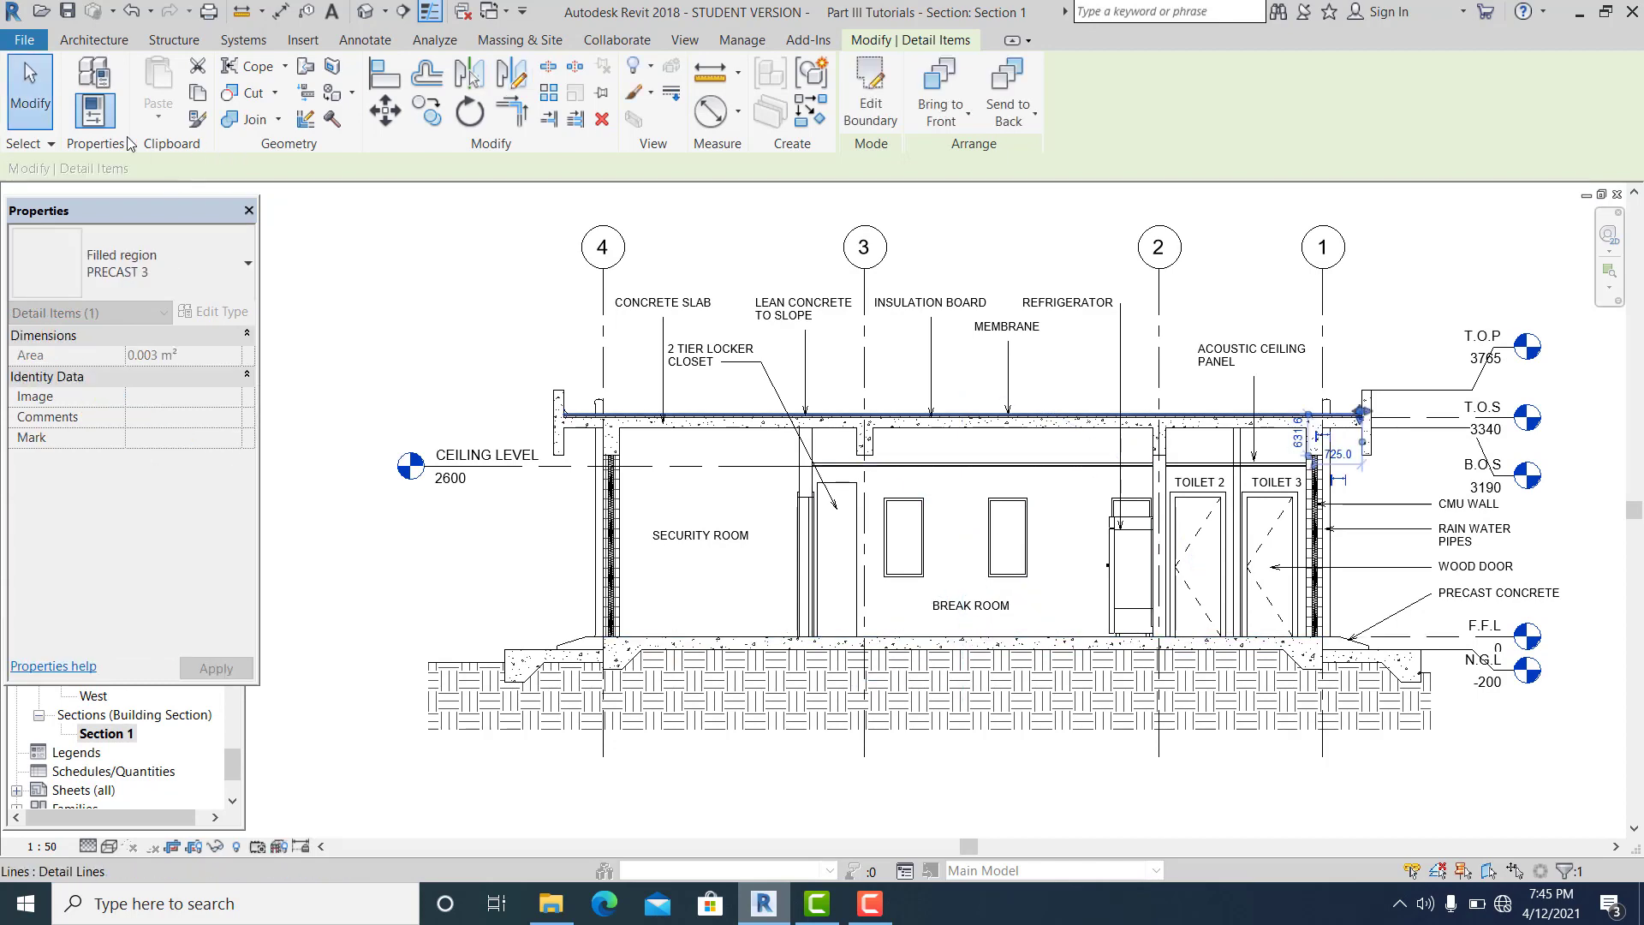
pyautogui.press('Escape')
# - Examine the mirrored filled region at the parapet near grid 1 and the complete annotated section
pyautogui.scroll(3, 1291, 473)
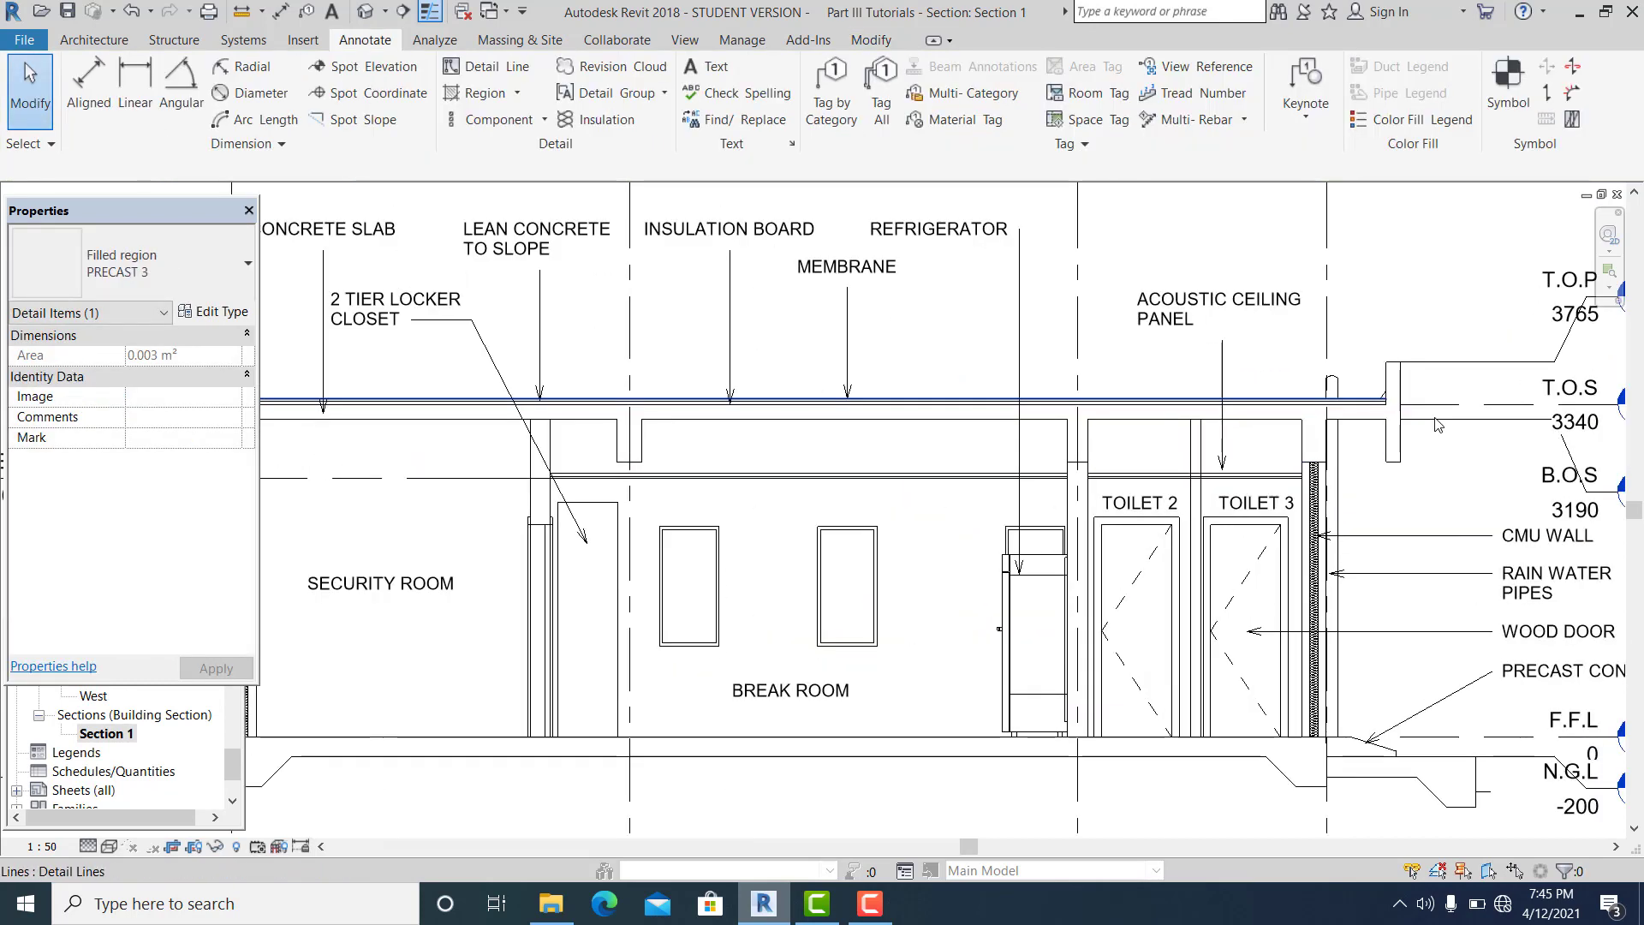
pyautogui.moveTo(924, 559); pyautogui.dragTo(1094, 510, button='middle')
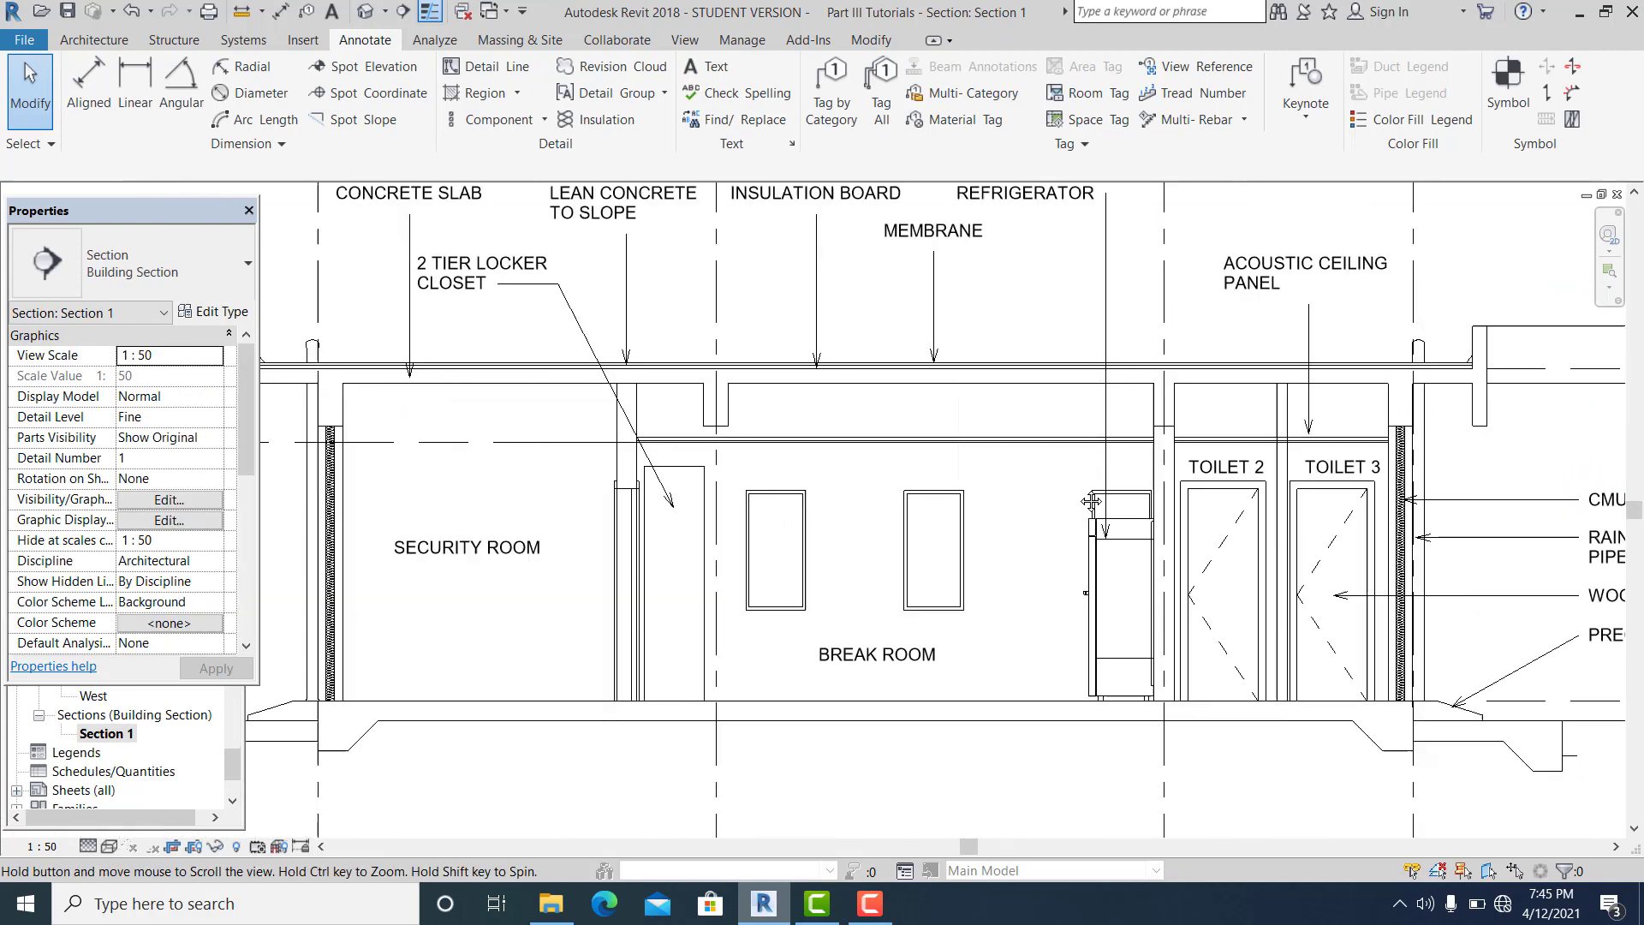
pyautogui.scroll(-1, 996, 485)
pyautogui.scroll(-2, 987, 520)
pyautogui.moveTo(988, 519)
pyautogui.mouseDown(button='middle')
pyautogui.moveTo(989, 567)
pyautogui.moveTo(1048, 584)
pyautogui.mouseUp(button='middle')
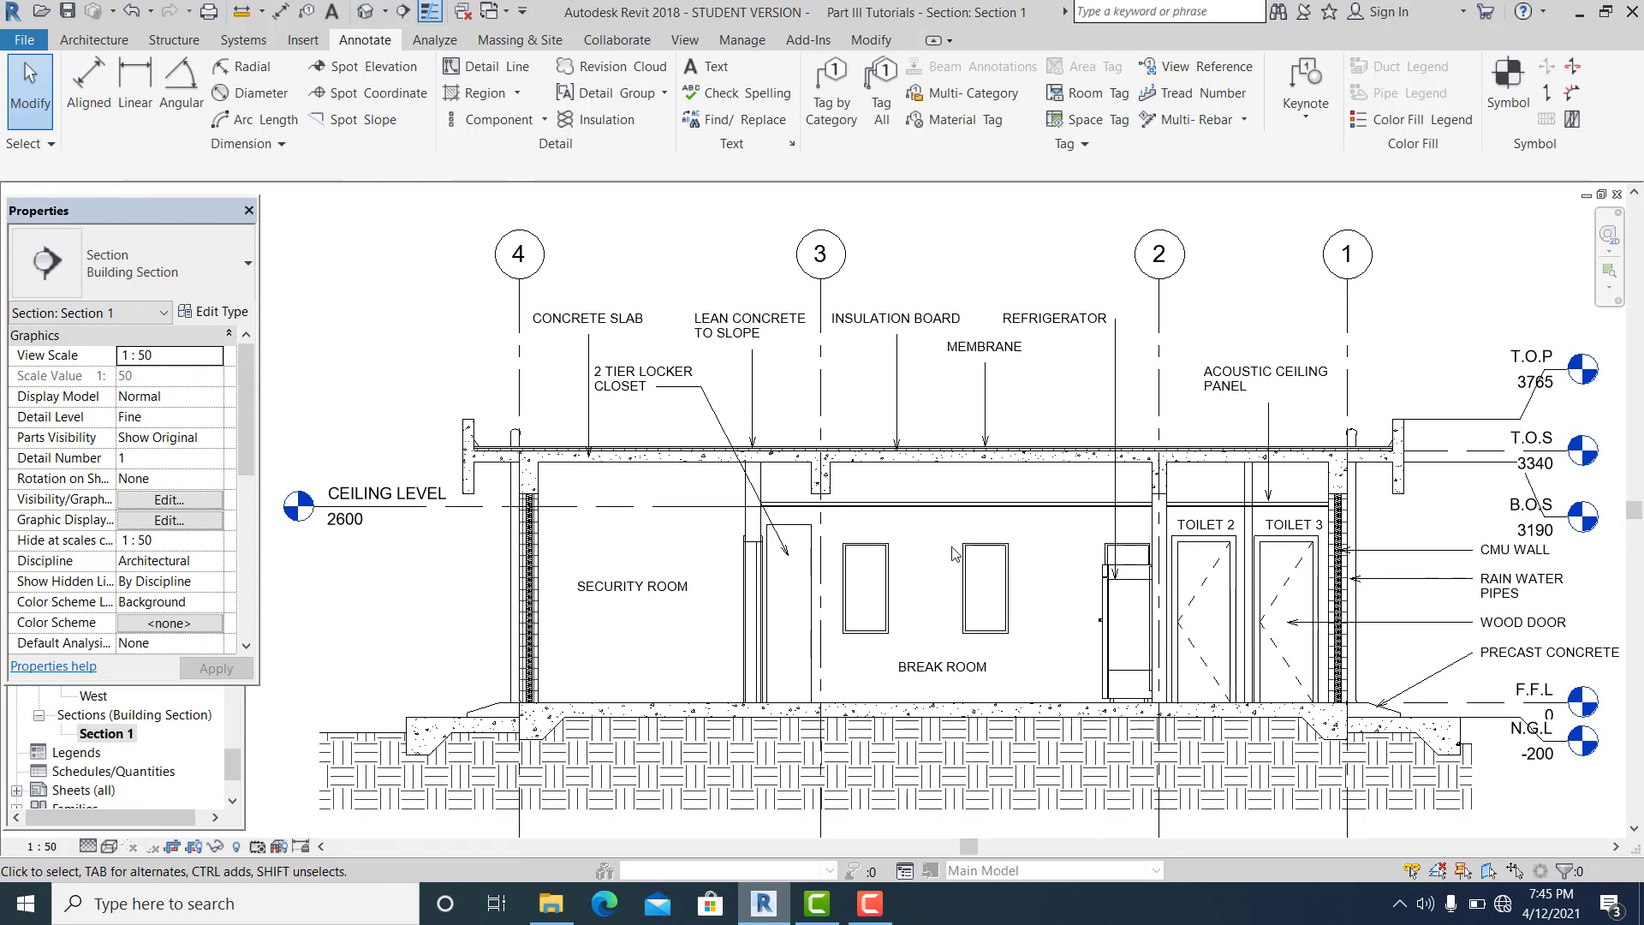
pyautogui.scroll(2, 972, 544)
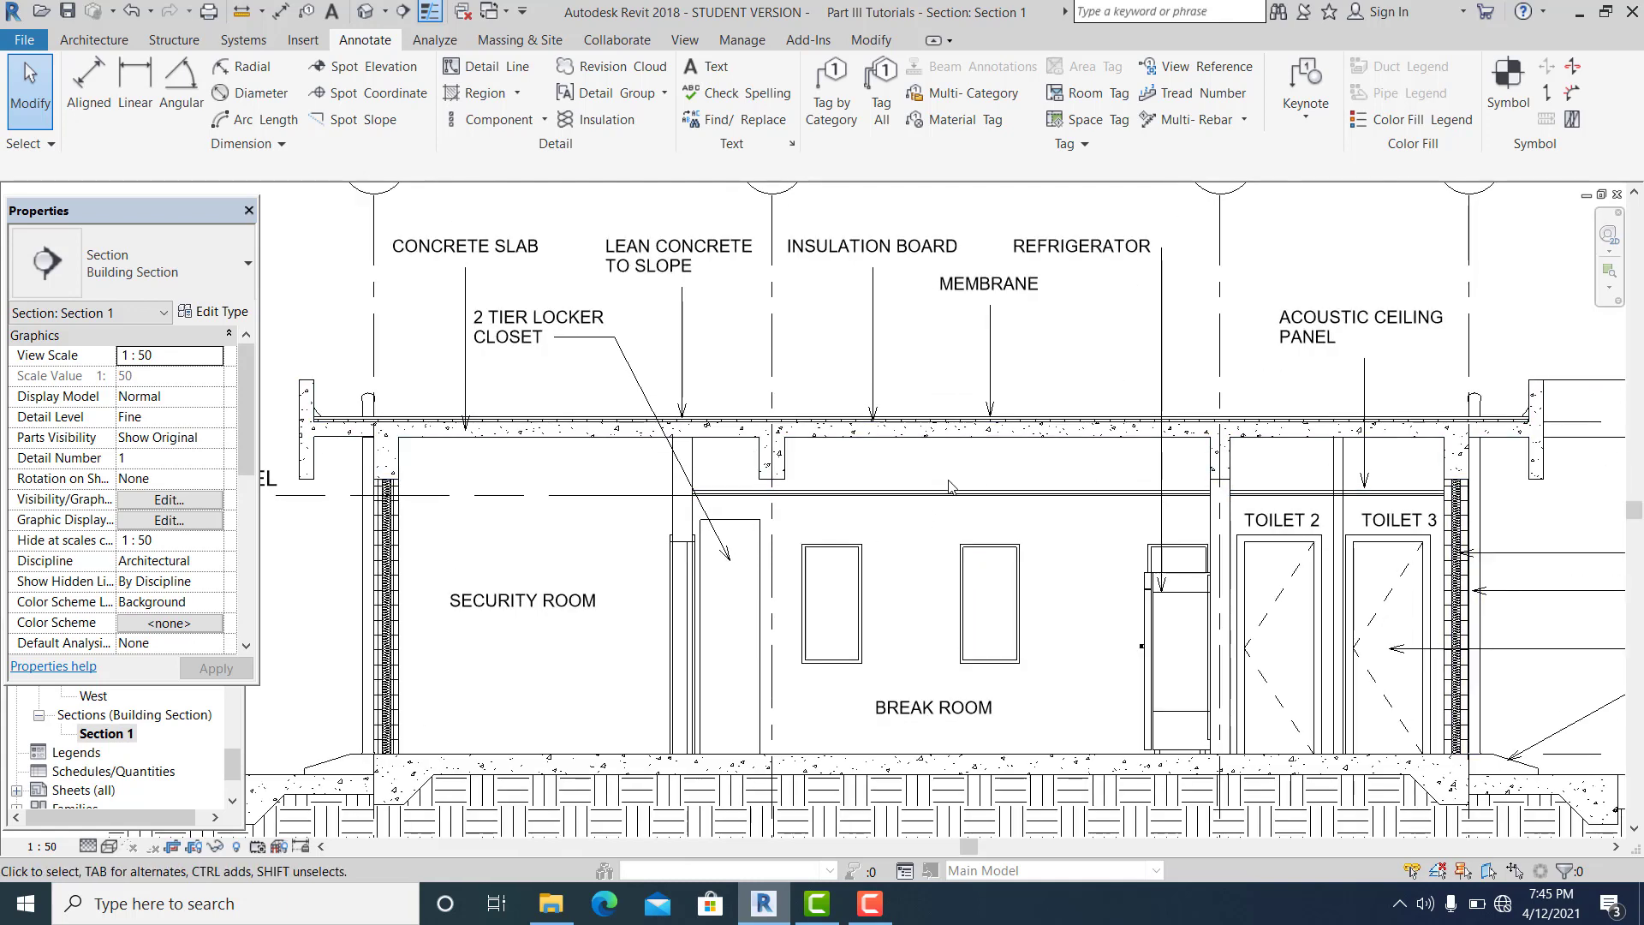
pyautogui.scroll(-3, 949, 492)
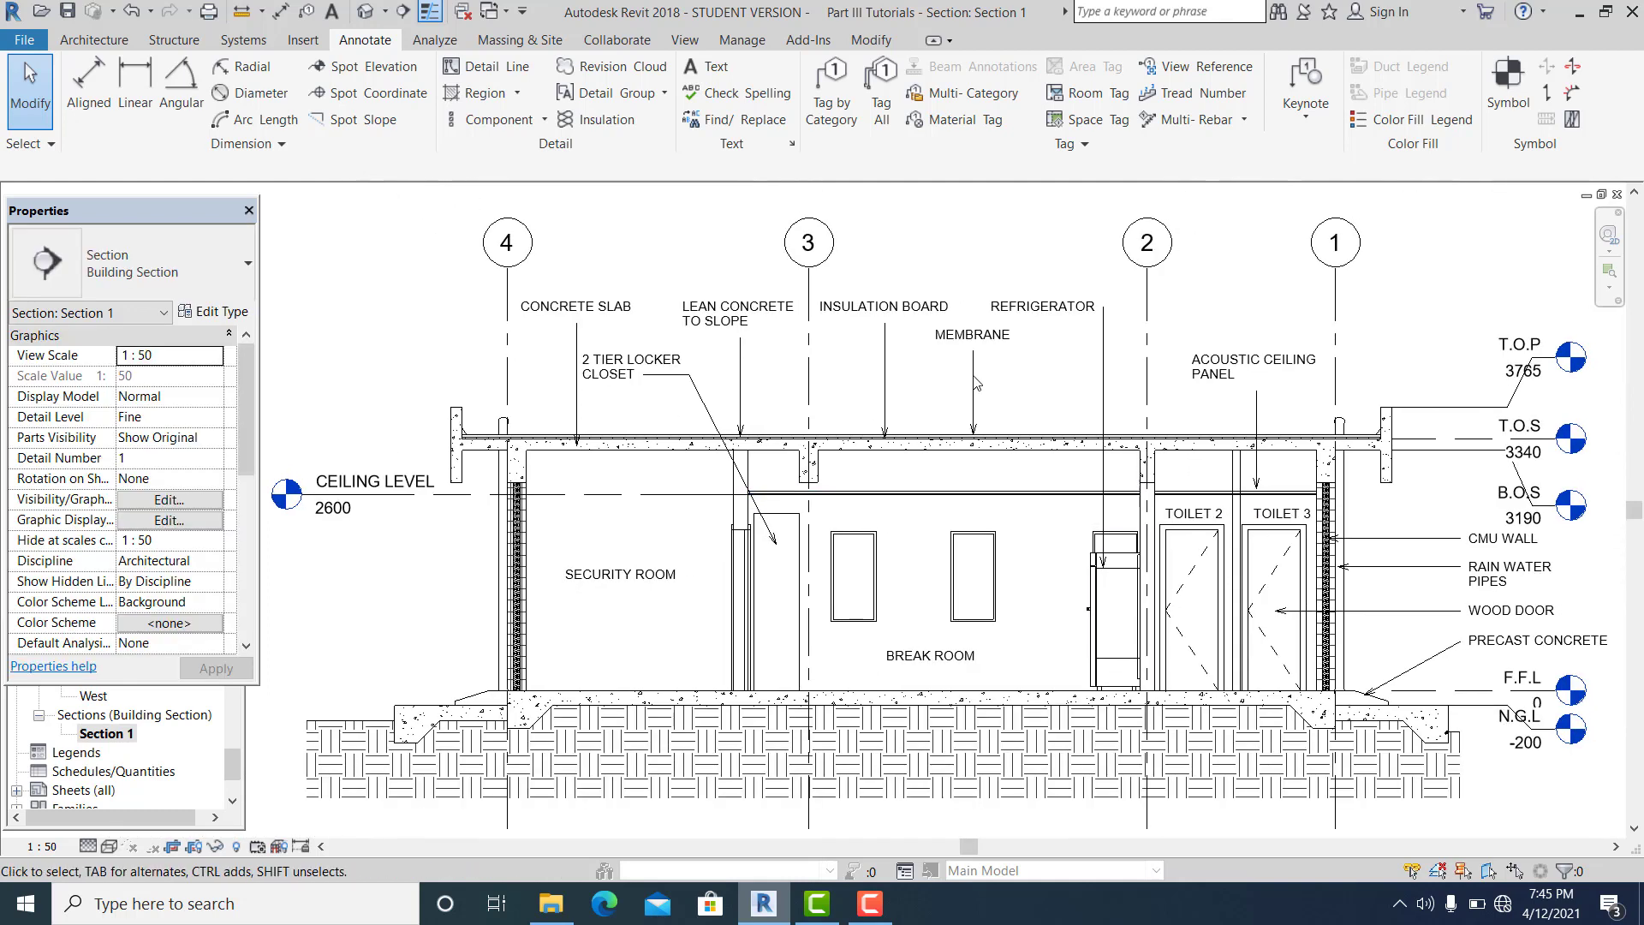
pyautogui.moveTo(1017, 260)
pyautogui.mouseDown(button='middle')
pyautogui.moveTo(1037, 244)
pyautogui.moveTo(1014, 247)
pyautogui.mouseUp(button='middle')
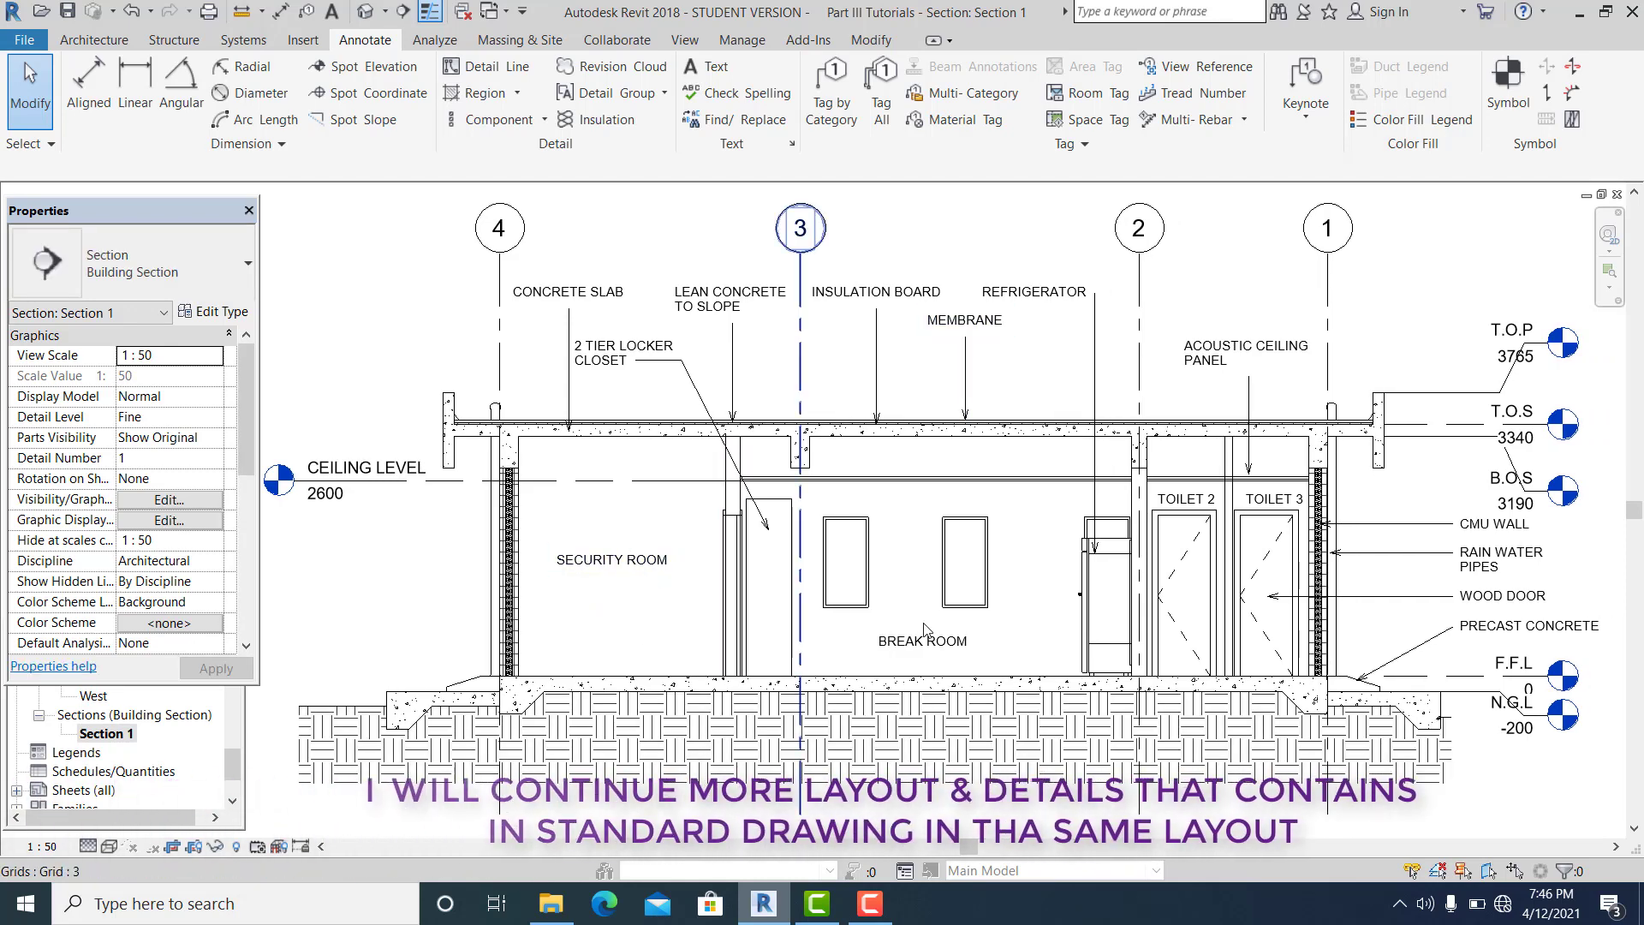
pyautogui.moveTo(933, 627); pyautogui.dragTo(925, 625, button='middle')
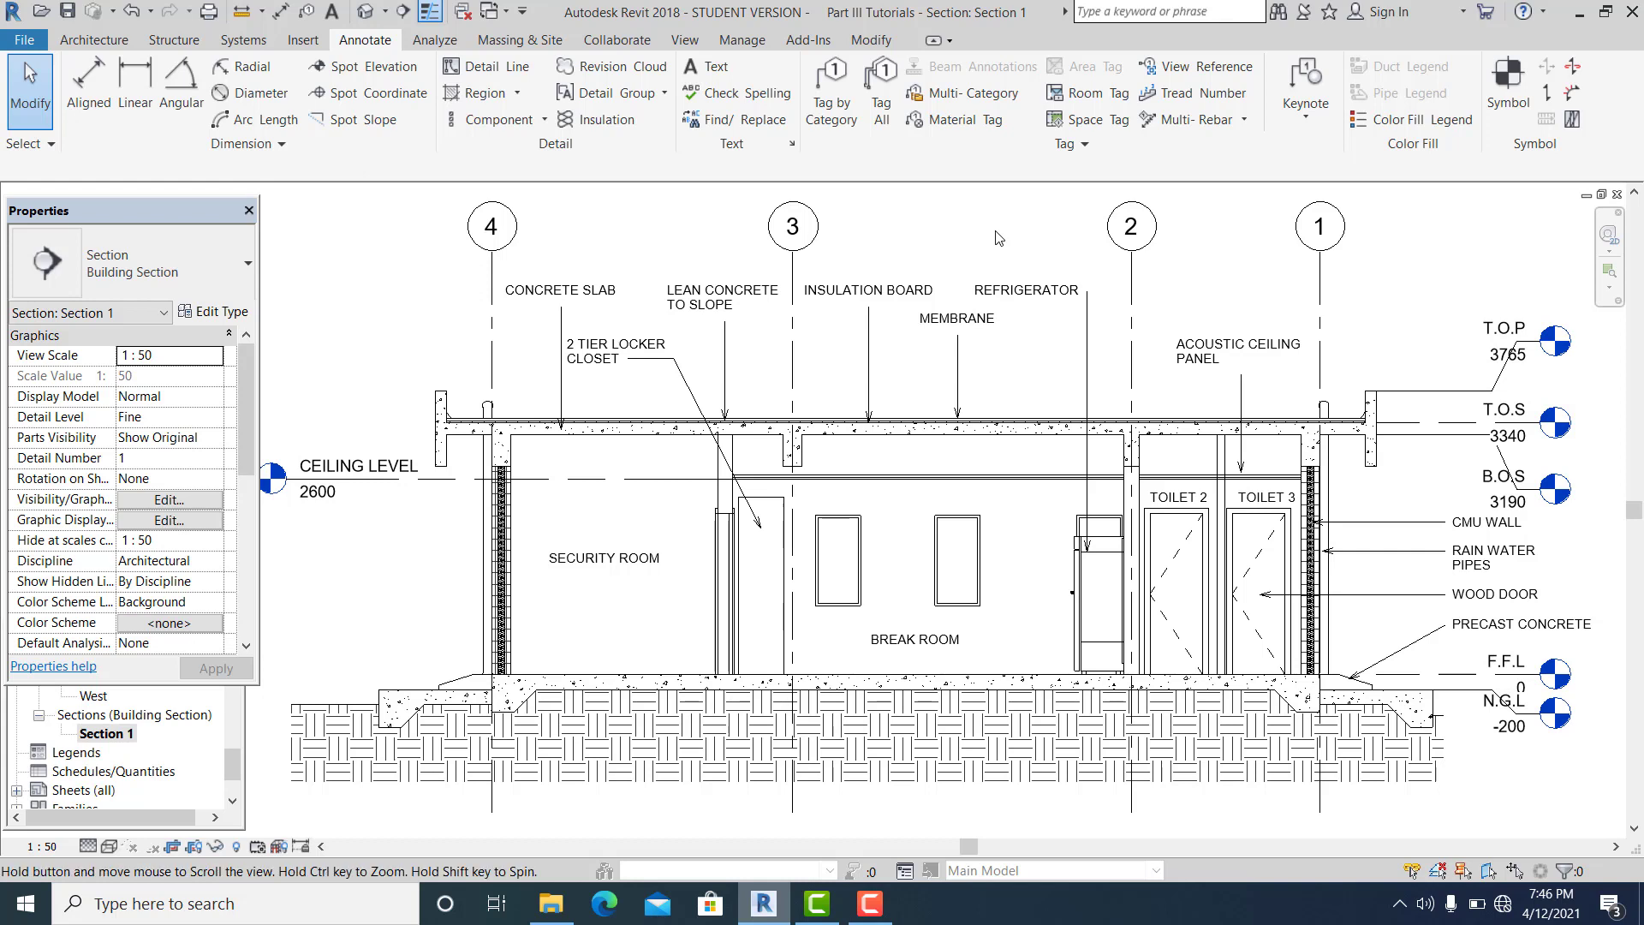
pyautogui.moveTo(998, 238); pyautogui.dragTo(1015, 247, button='middle')
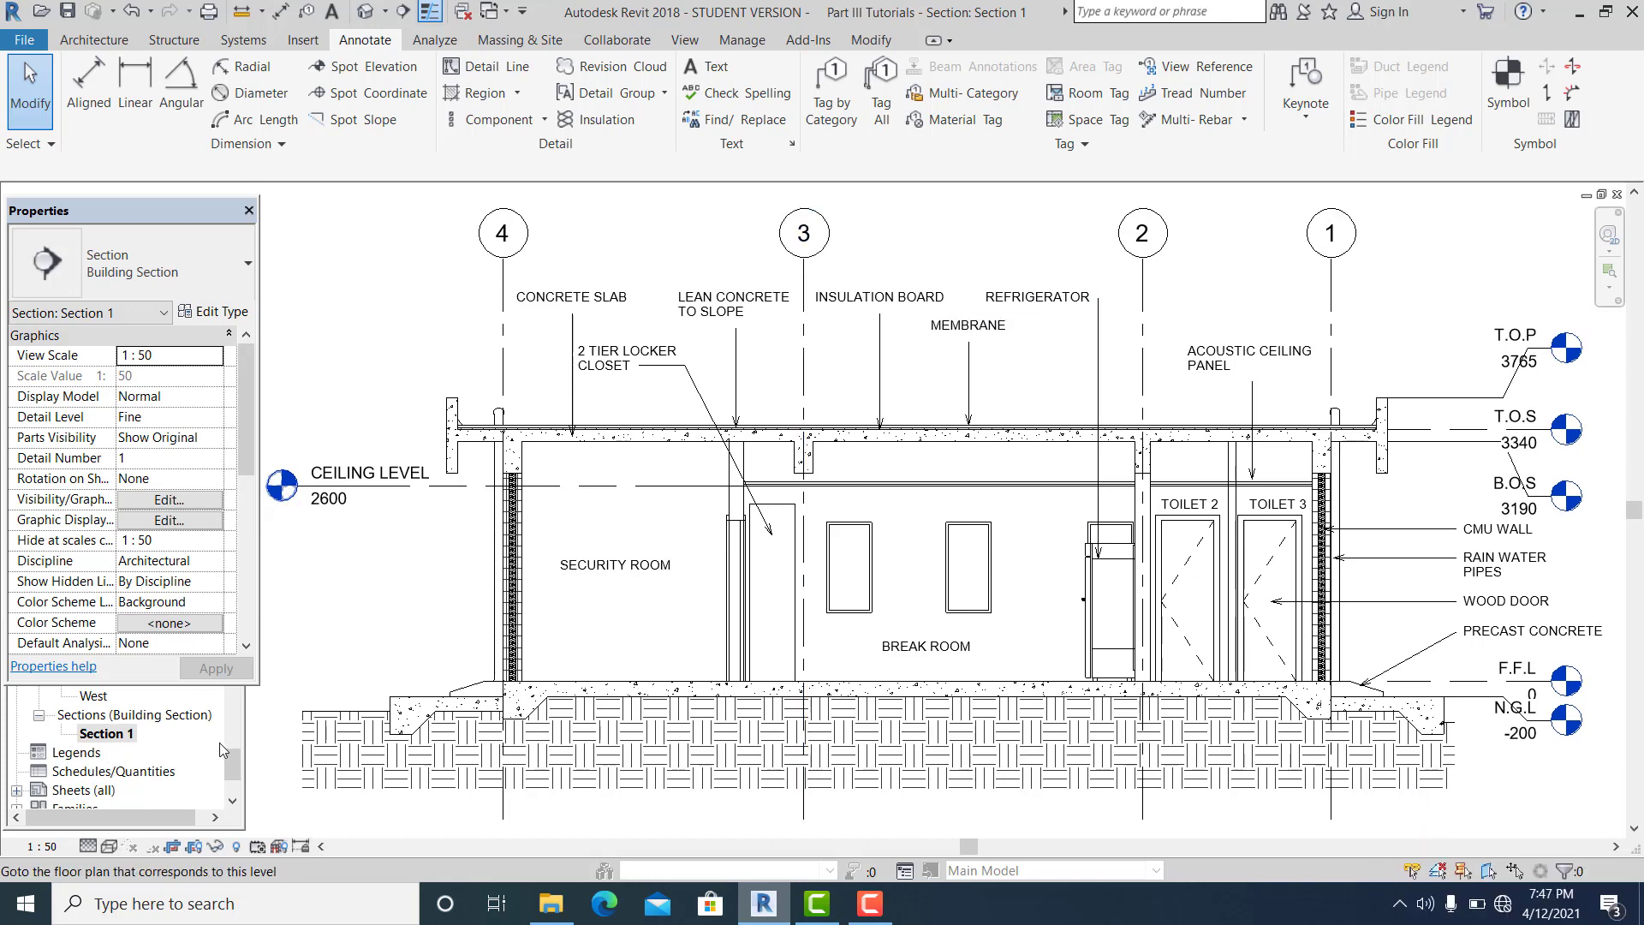
# - Open the default 3D view and inspect the building's roof, parapet and back facade
pyautogui.click(363, 15)
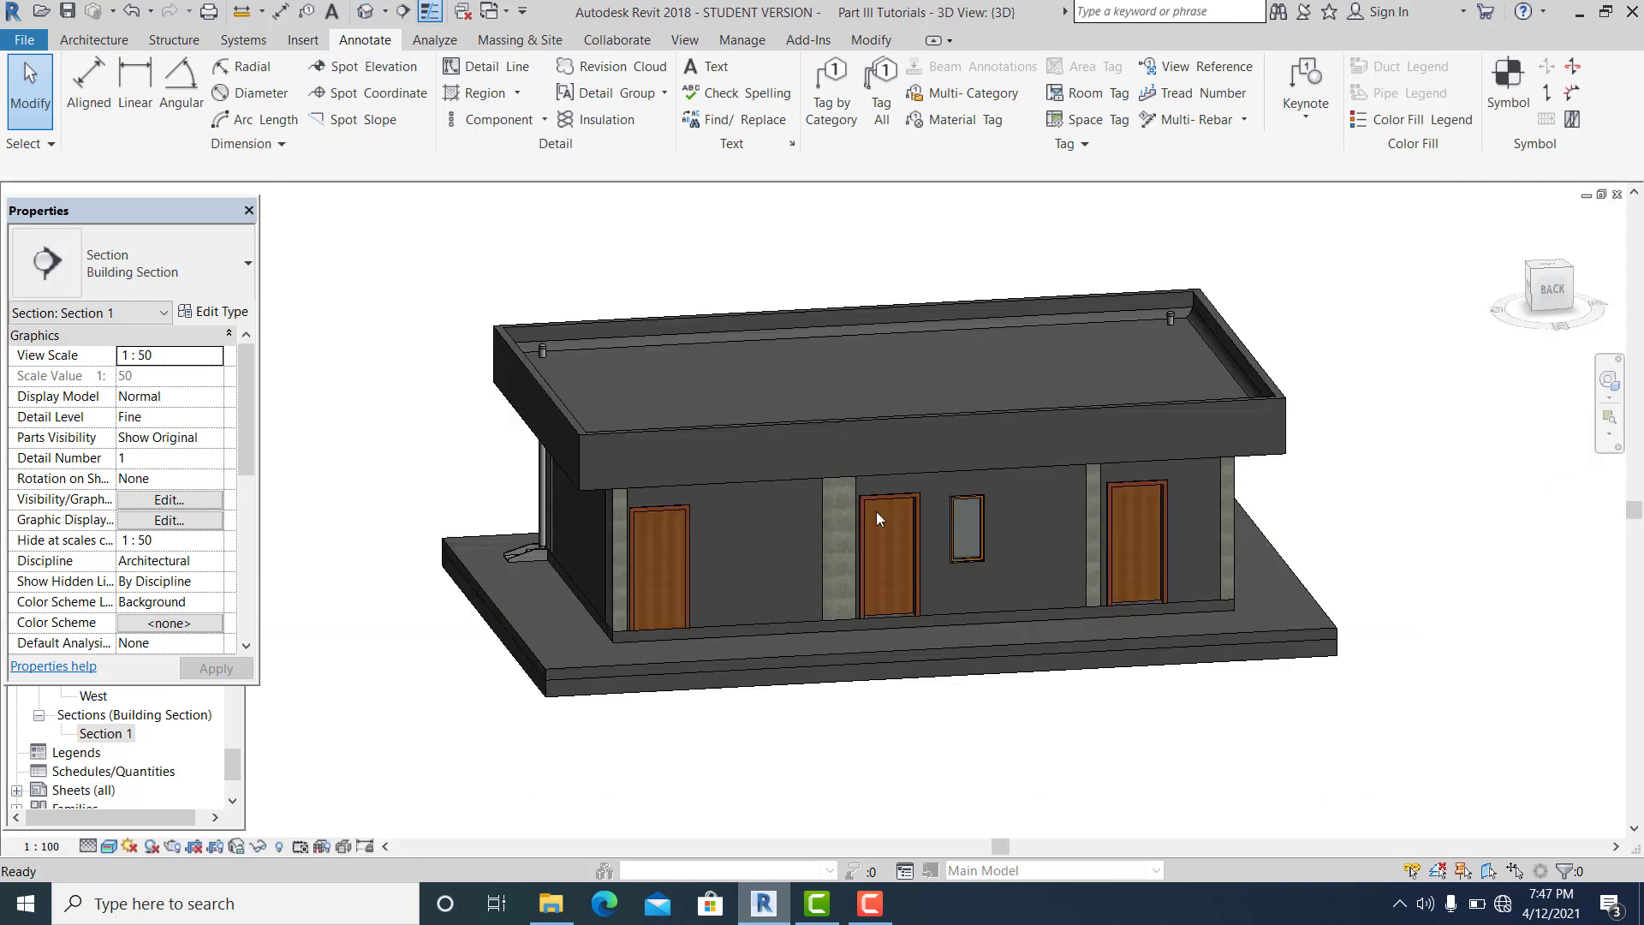
pyautogui.keyDown('shift'); pyautogui.moveTo(876, 529); pyautogui.dragTo(796, 763, button='middle'); pyautogui.keyUp('shift')
pyautogui.scroll(3, 832, 690)
pyautogui.keyDown('shift'); pyautogui.moveTo(832, 690); pyautogui.dragTo(851, 660, button='middle'); pyautogui.keyUp('shift')
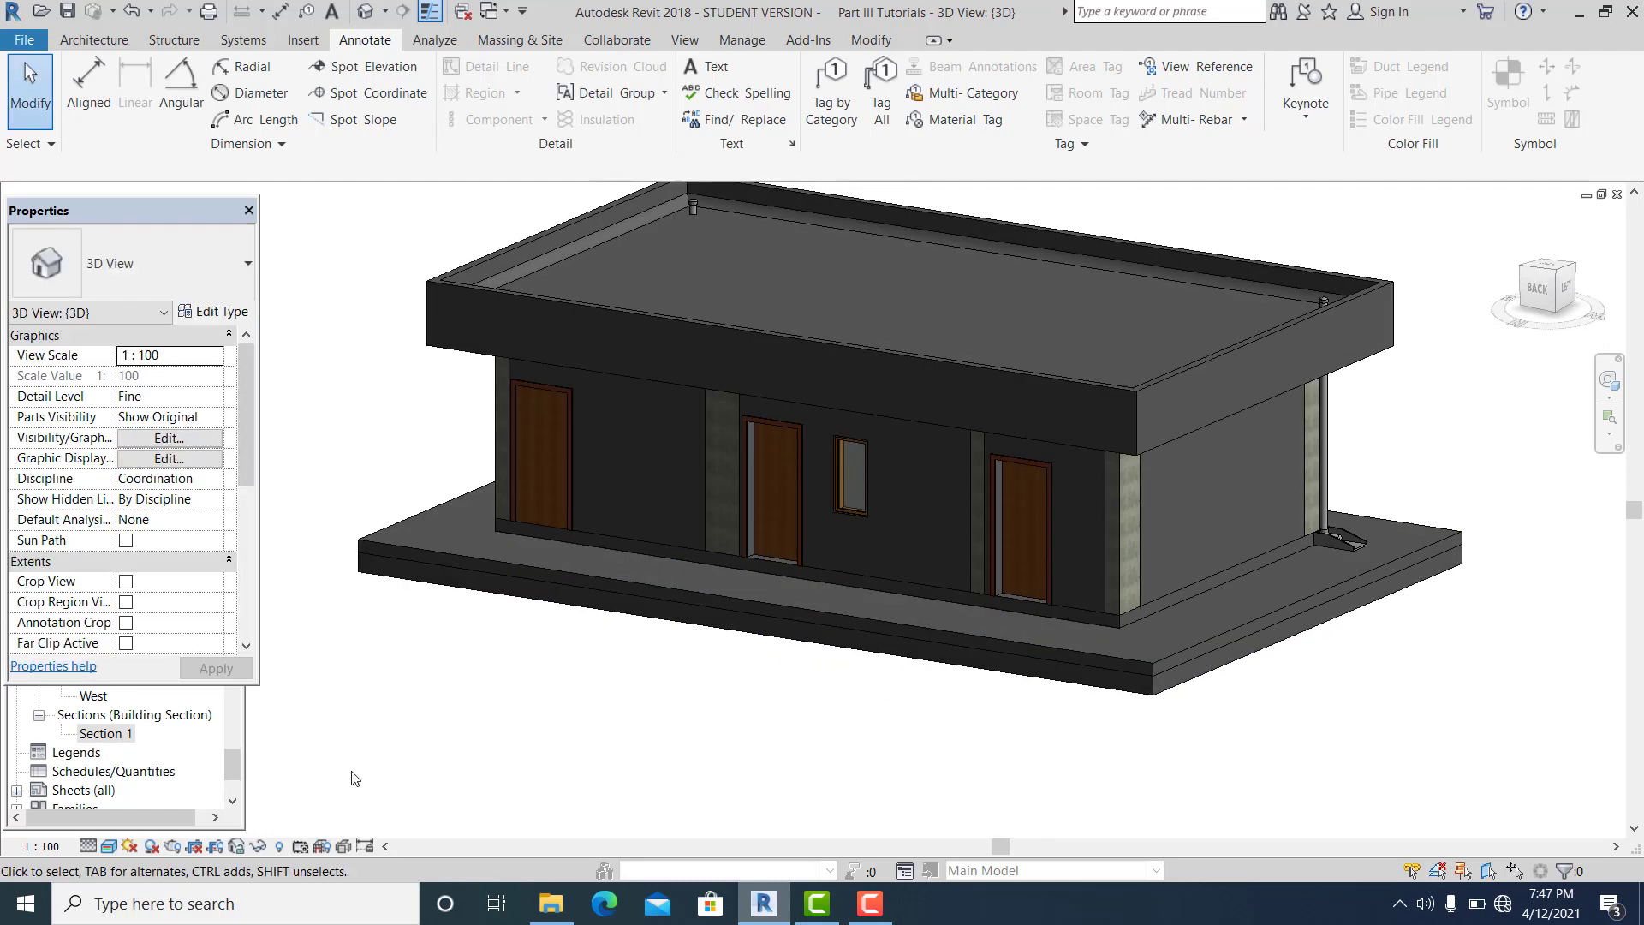